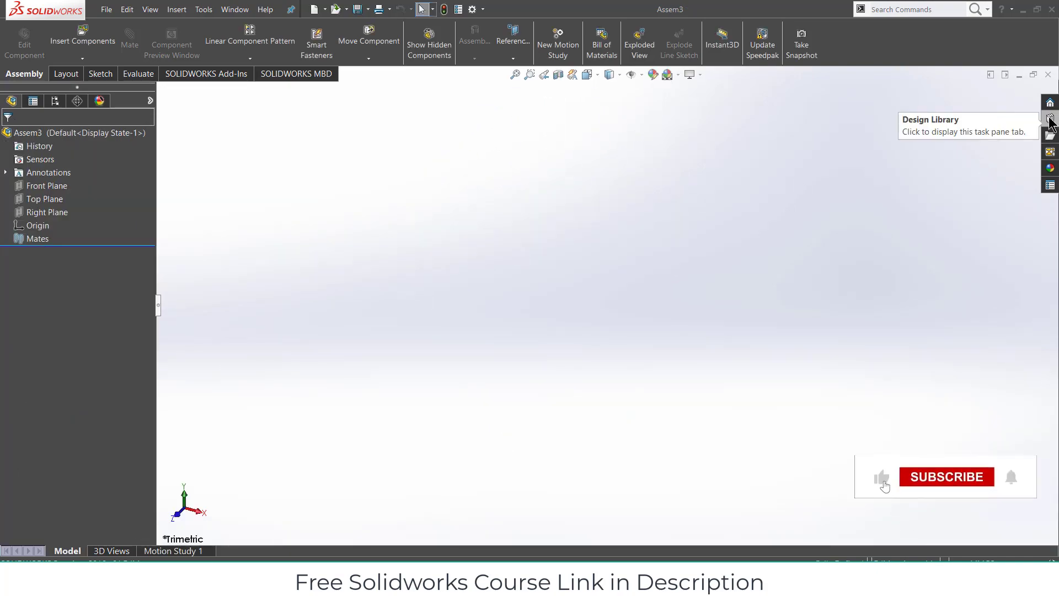
- Insert one ANSI Metric spur gear with module 2, 25 teeth, 20 pressure angle, face width 5 and no hub
{"action": "left_click", "coordinate": [1048, 135]}
{"action": "left_click_drag", "start_coordinate": [975, 378], "coordinate": [634, 310]}
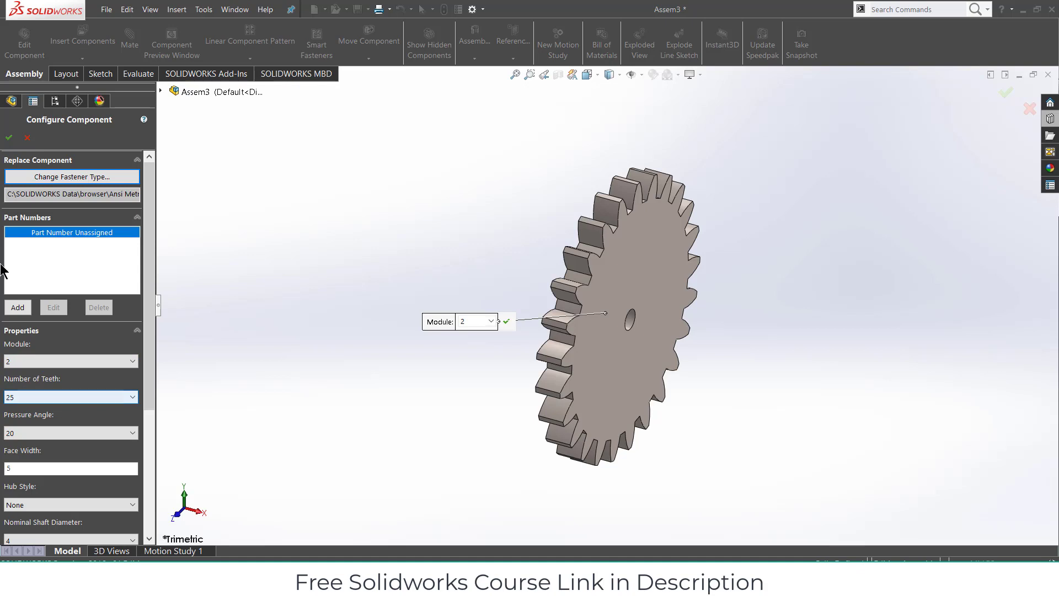
{"action": "left_click", "coordinate": [9, 138]}
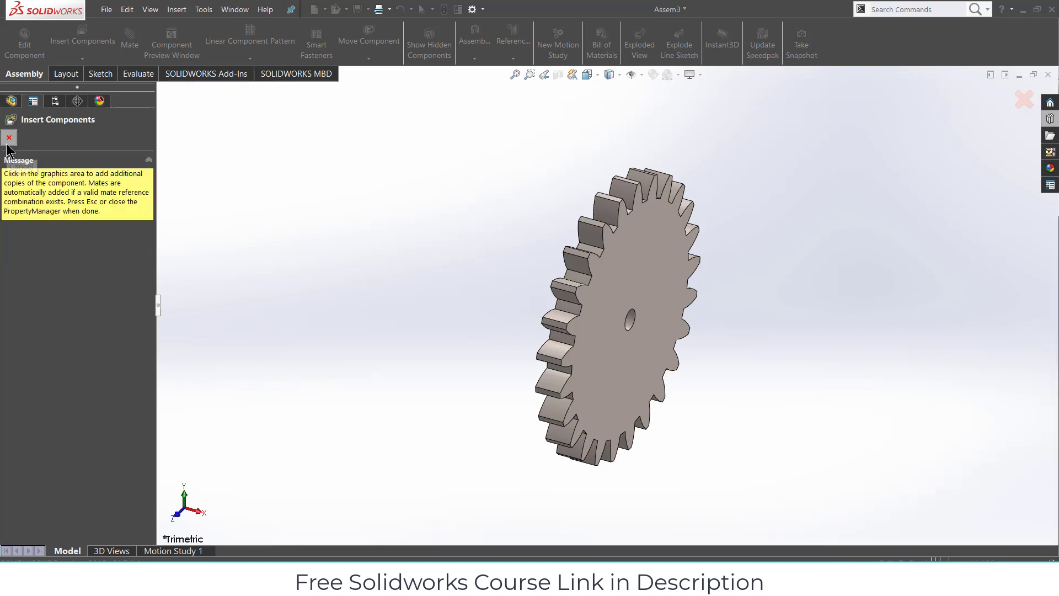
{"action": "left_click", "coordinate": [9, 140]}
- Start a sketch on the spur gear's flat face and convert the face's toothed outline into sketch entities
{"action": "left_click", "coordinate": [658, 285]}
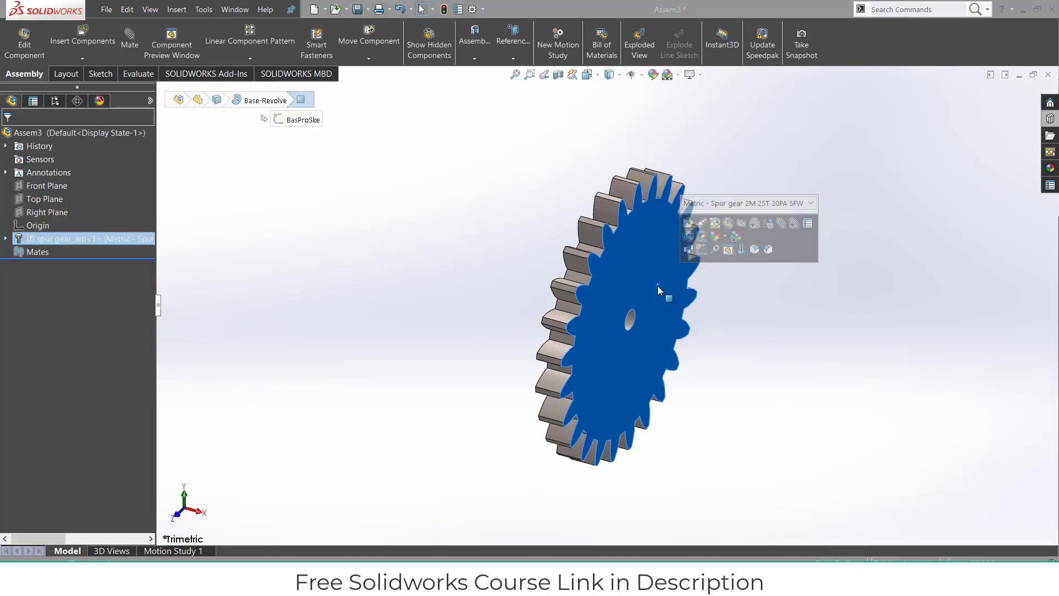
{"action": "key", "text": "ctrl+8"}
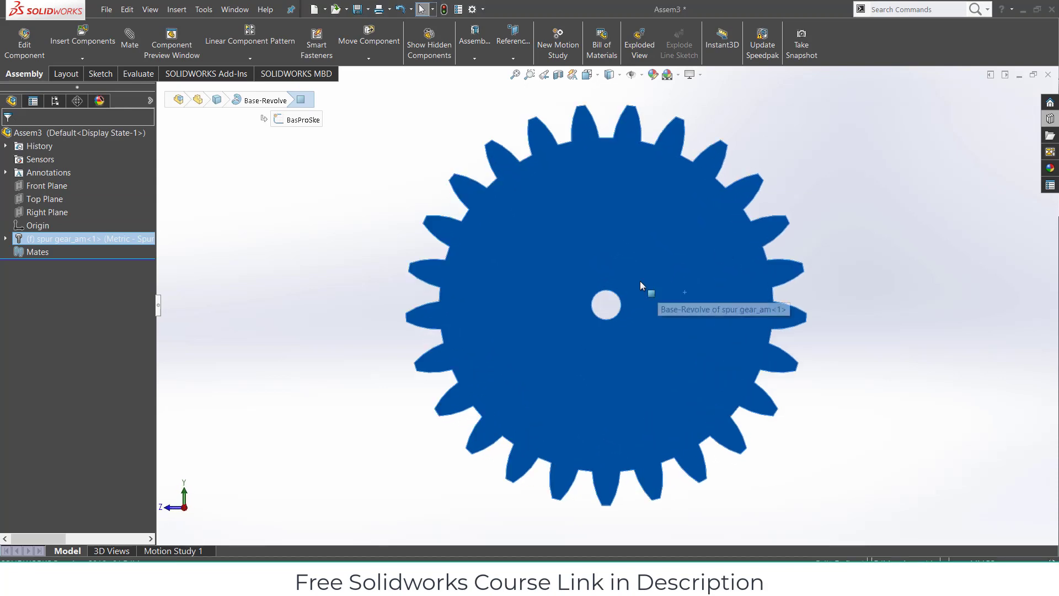
{"action": "left_click", "coordinate": [101, 73]}
{"action": "left_click", "coordinate": [13, 42]}
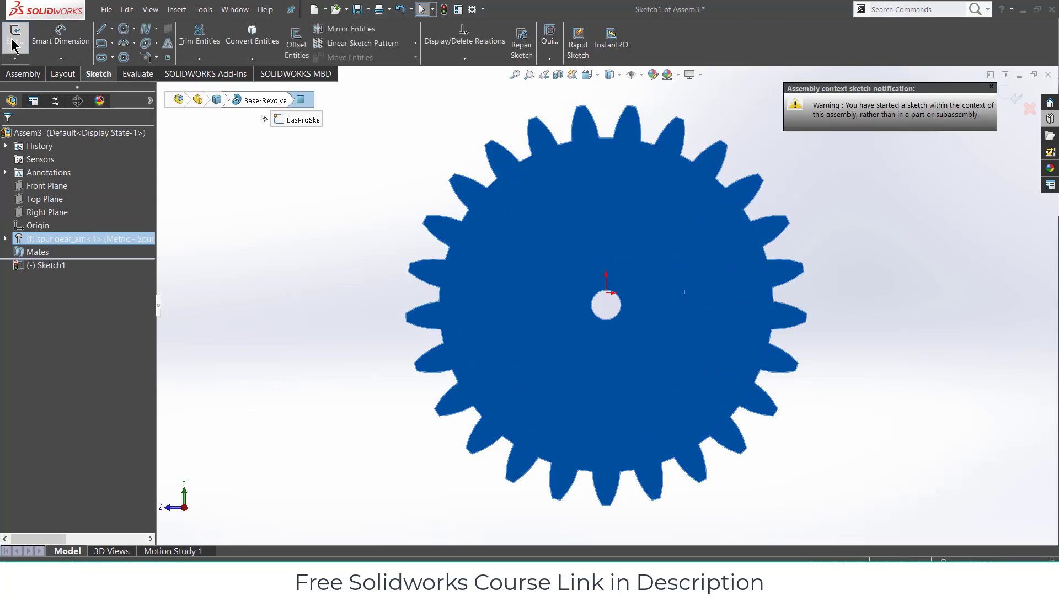
{"action": "left_click", "coordinate": [252, 39]}
- Copy all of the converted gear outline entities and close the sketch
{"action": "key", "text": "ctrl+a"}
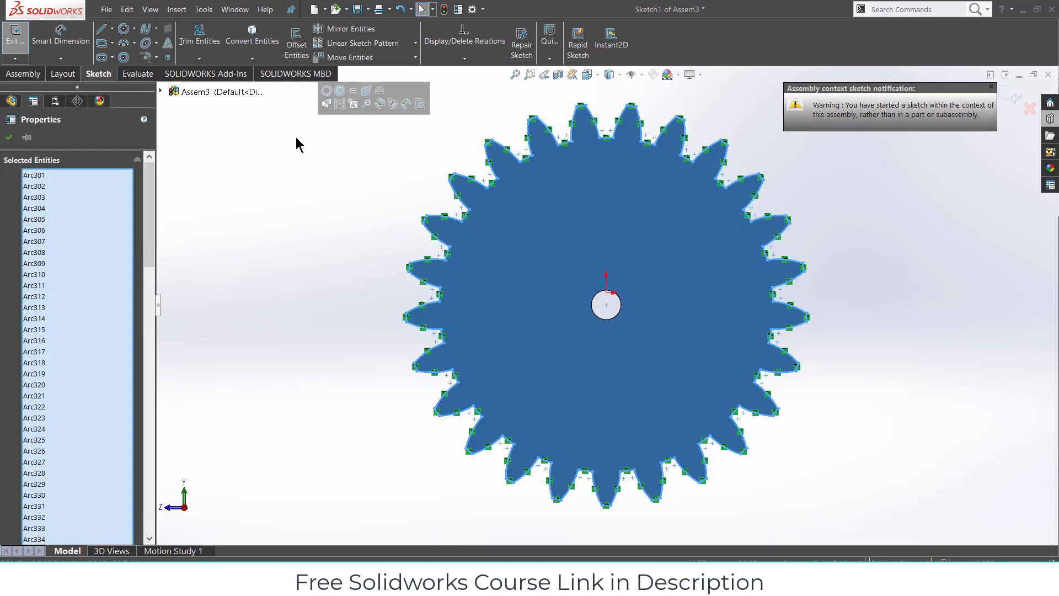
{"action": "key", "text": "ctrl+c"}
{"action": "left_click", "coordinate": [561, 298]}
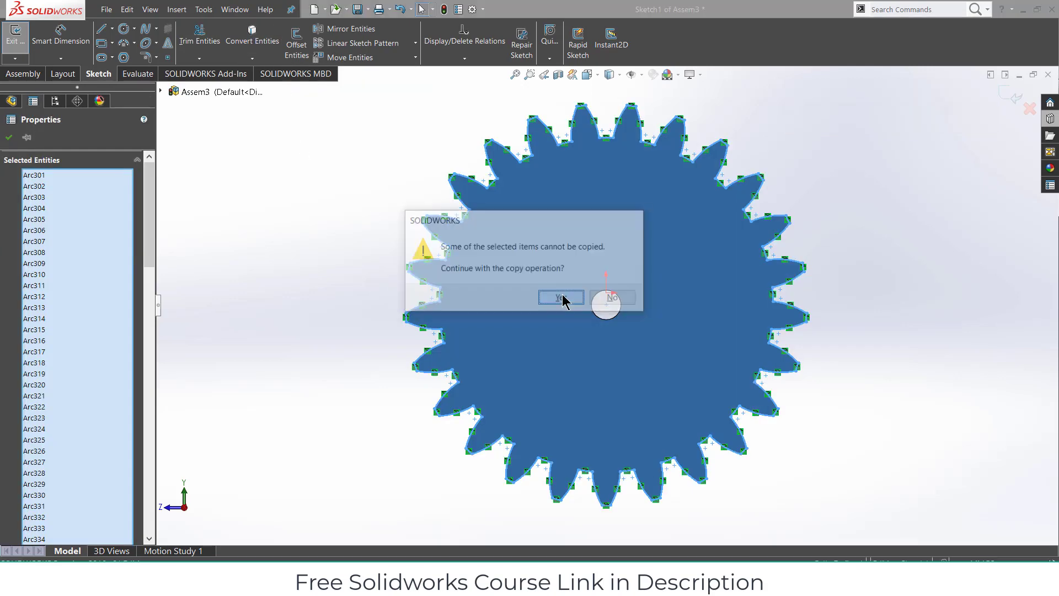
{"action": "left_click", "coordinate": [8, 138]}
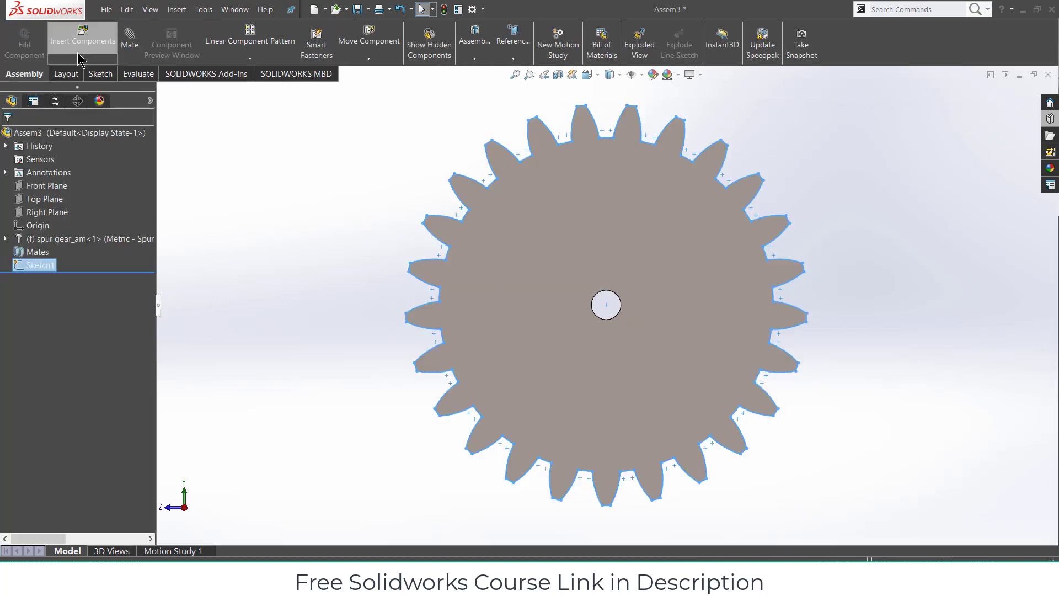
- Insert a new part on the assembly's Right Plane and paste the copied gear outline into its sketch
{"action": "left_click", "coordinate": [83, 59]}
{"action": "left_click", "coordinate": [95, 86]}
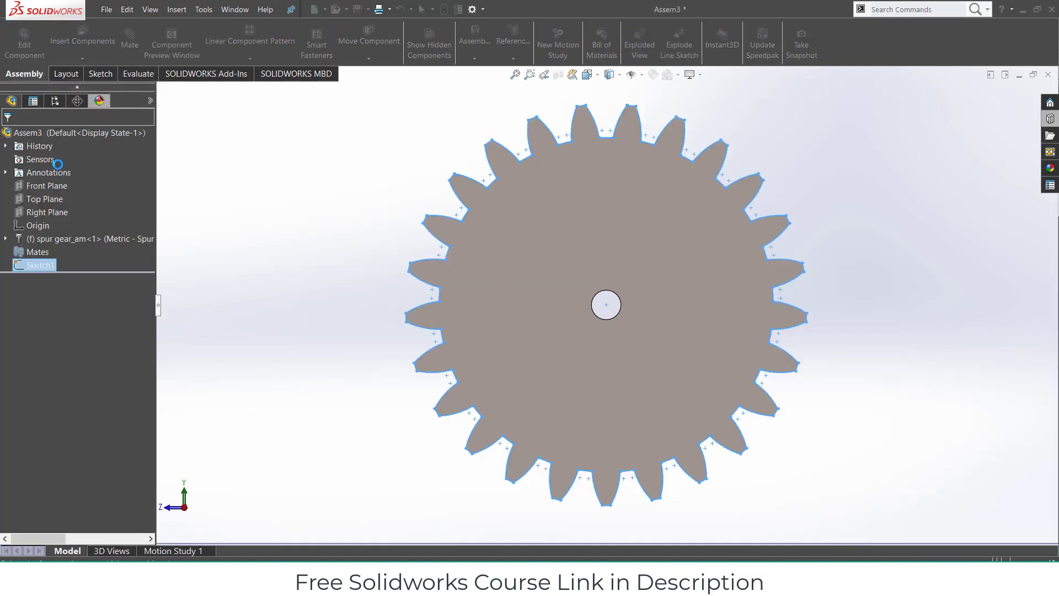
{"action": "left_click", "coordinate": [46, 210]}
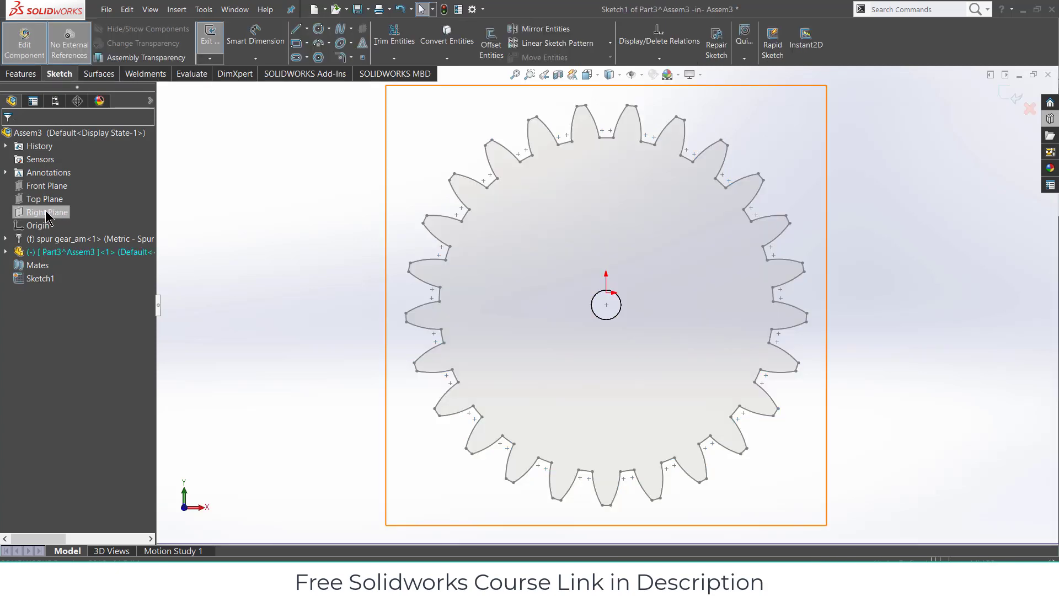
- Extrude the pasted gear outline to a blind depth of 5 mm
{"action": "left_click", "coordinate": [20, 74]}
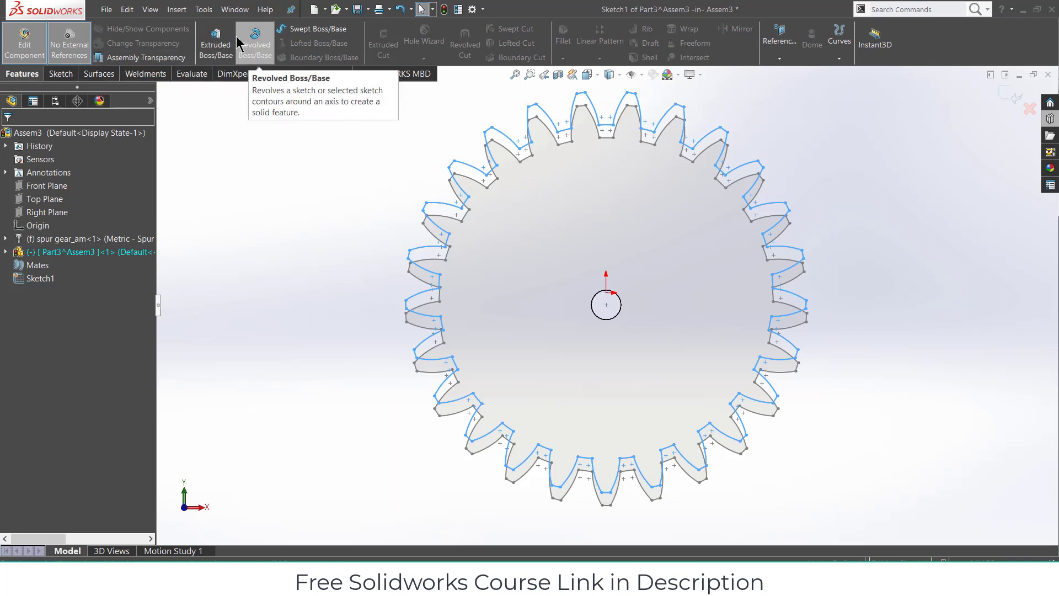
{"action": "left_click", "coordinate": [215, 42]}
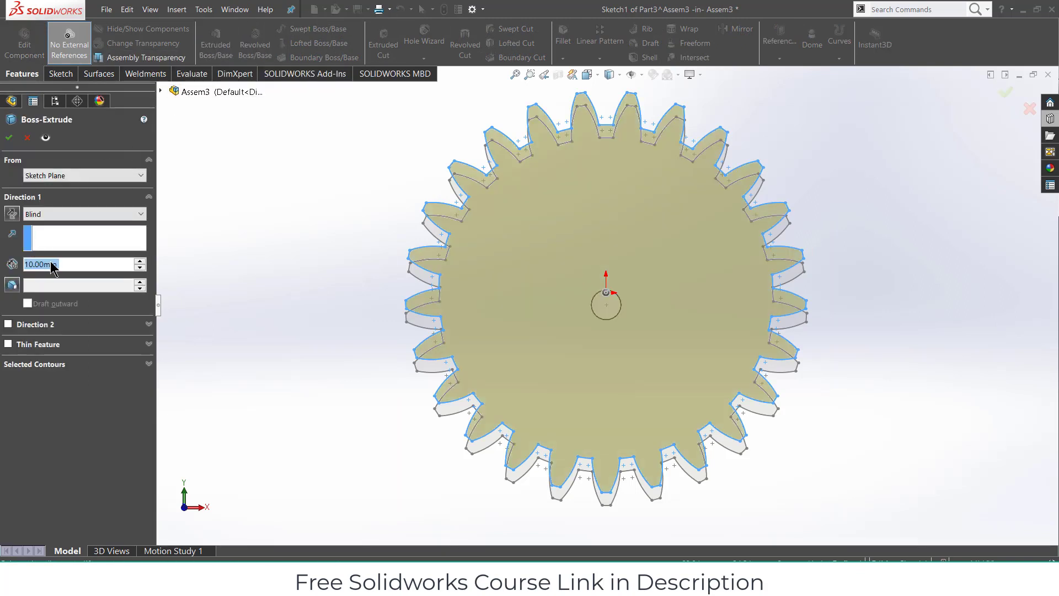
{"action": "type", "text": "5"}
{"action": "key", "text": "Return"}
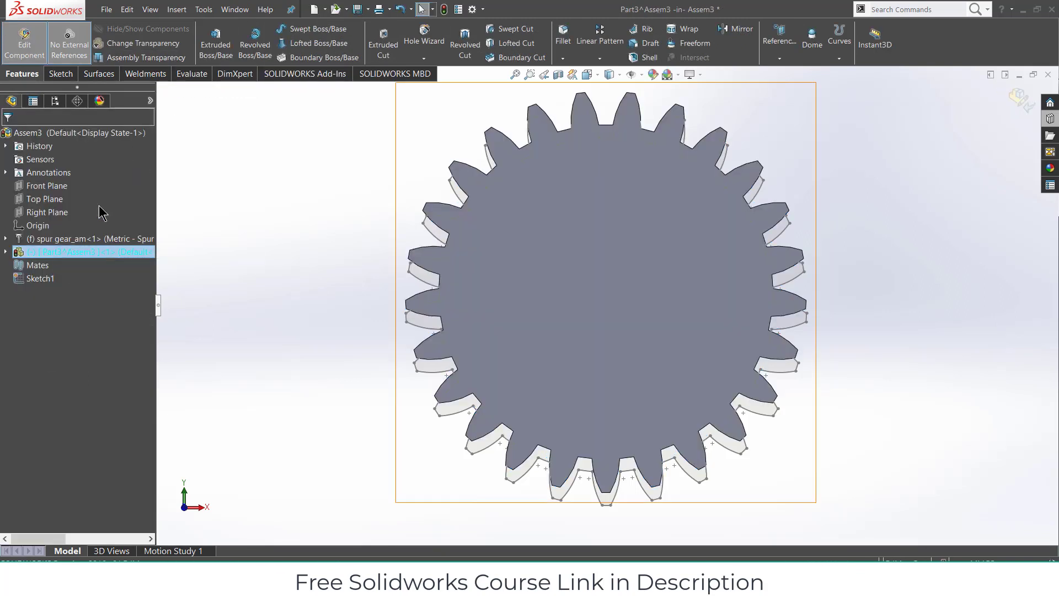
- Sketch a circle about 7.3 mm in diameter, centred on the origin, on the new gear's flat face
{"action": "left_click", "coordinate": [57, 76]}
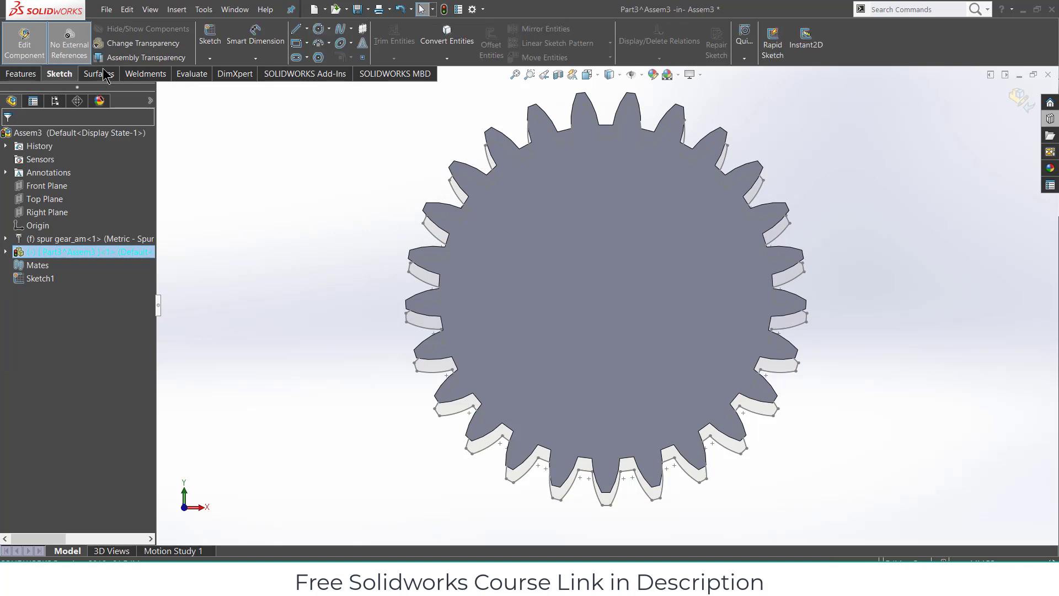
{"action": "left_click", "coordinate": [209, 38]}
{"action": "left_click", "coordinate": [534, 213]}
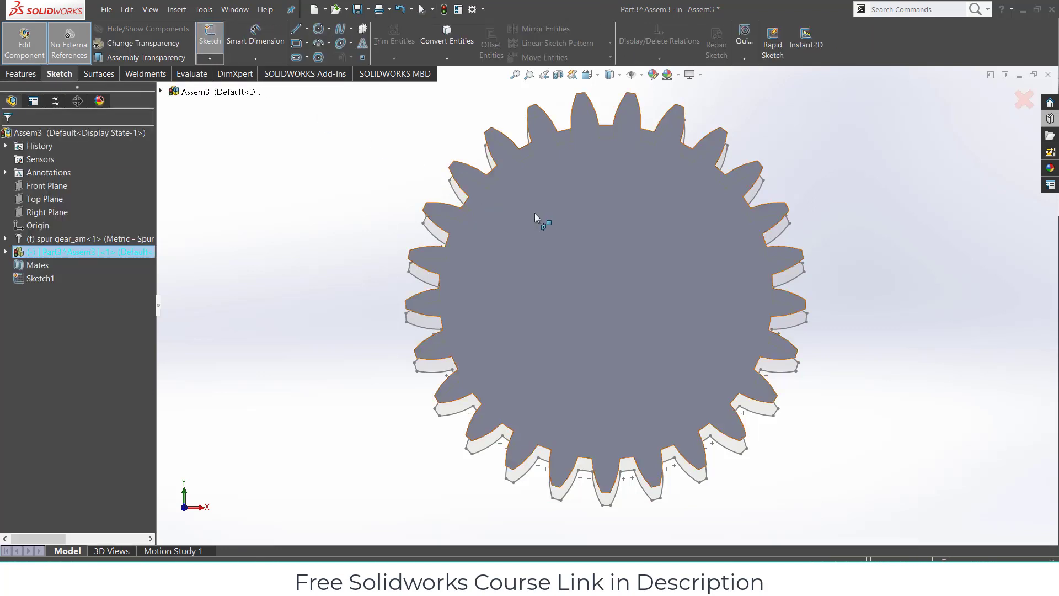
{"action": "left_click", "coordinate": [318, 29]}
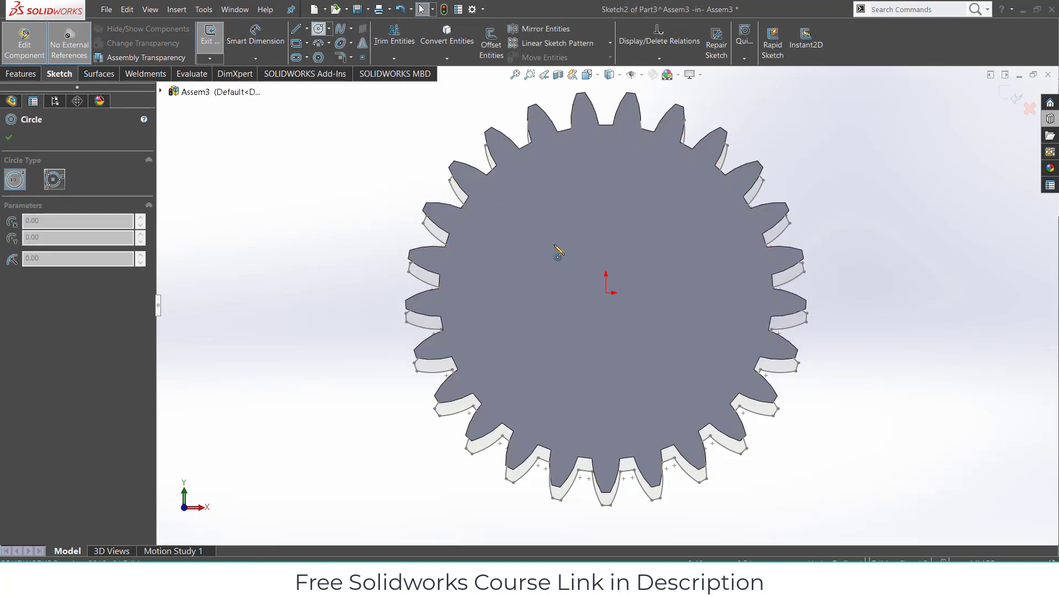
{"action": "left_click", "coordinate": [605, 291]}
{"action": "left_click", "coordinate": [623, 317]}
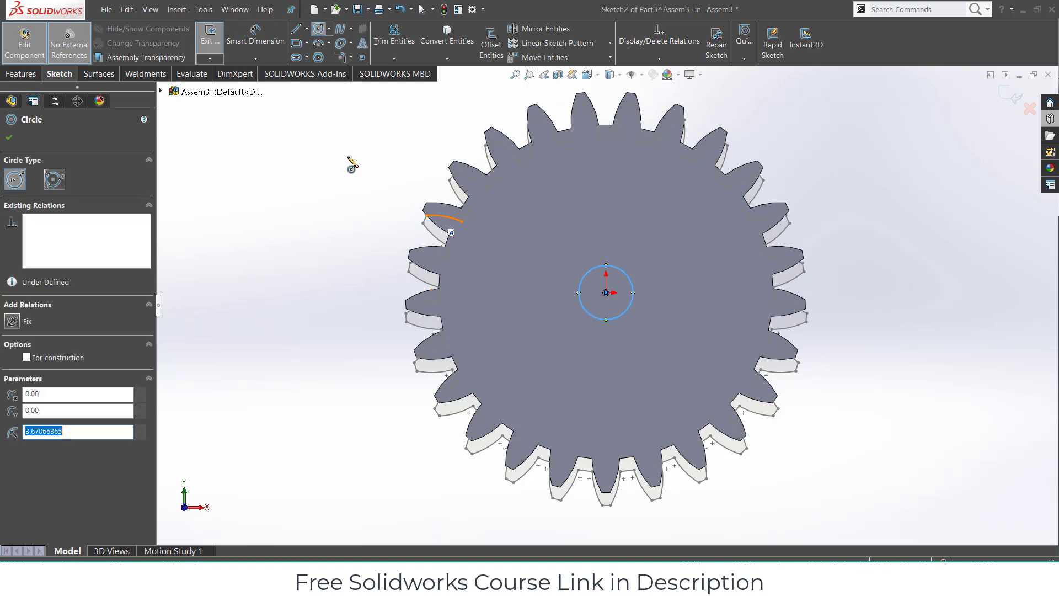
- Dimension the centre circle's diameter to 5 mm
{"action": "left_click", "coordinate": [255, 38]}
{"action": "left_click", "coordinate": [633, 283]}
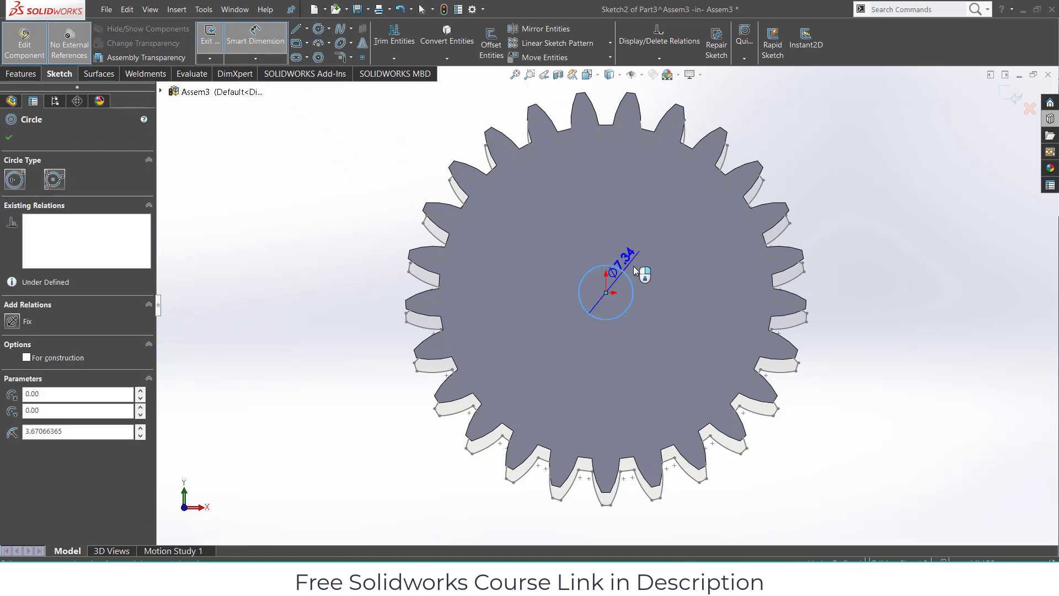
{"action": "left_click", "coordinate": [640, 263]}
{"action": "type", "text": "5"}
{"action": "key", "text": "Return"}
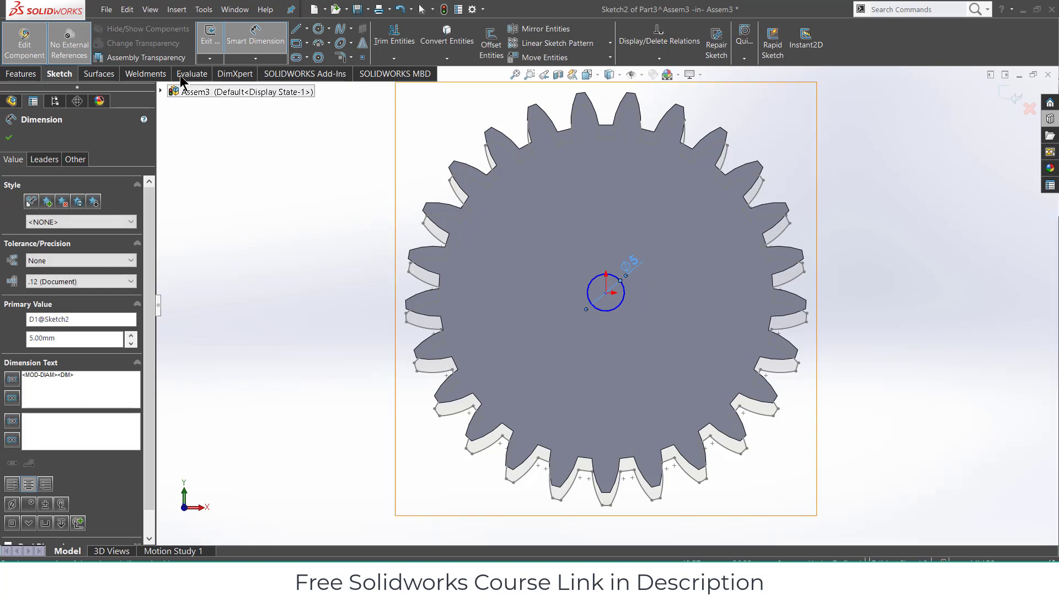
- Cut the 5 mm circle through all of the new gear to form its shaft hole
{"action": "left_click", "coordinate": [21, 74]}
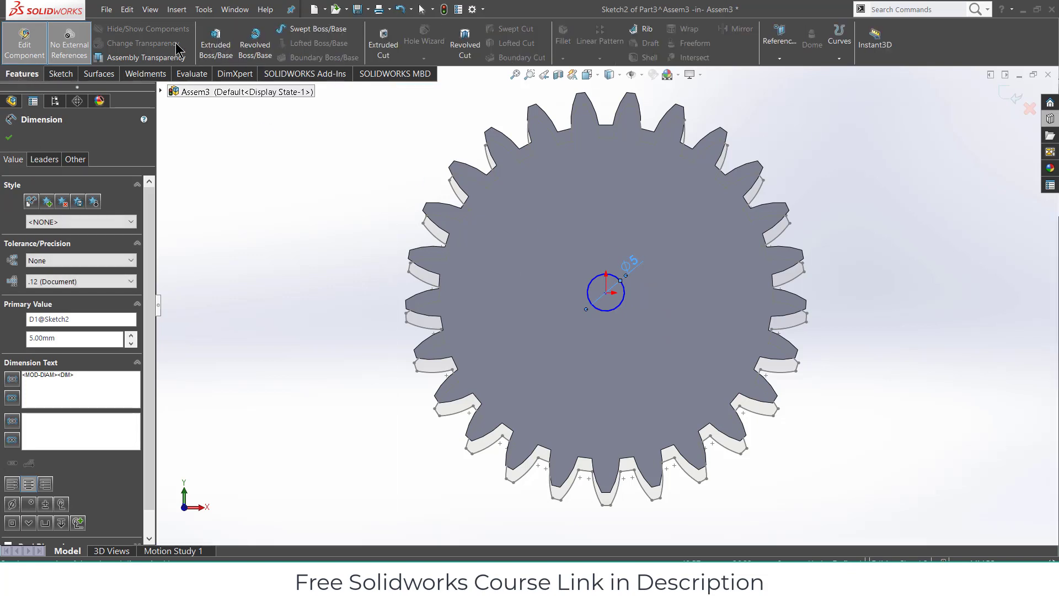
{"action": "left_click", "coordinate": [383, 44]}
{"action": "left_click", "coordinate": [52, 214]}
{"action": "scroll", "coordinate": [52, 221], "scroll_direction": "up", "scroll_amount": 2}
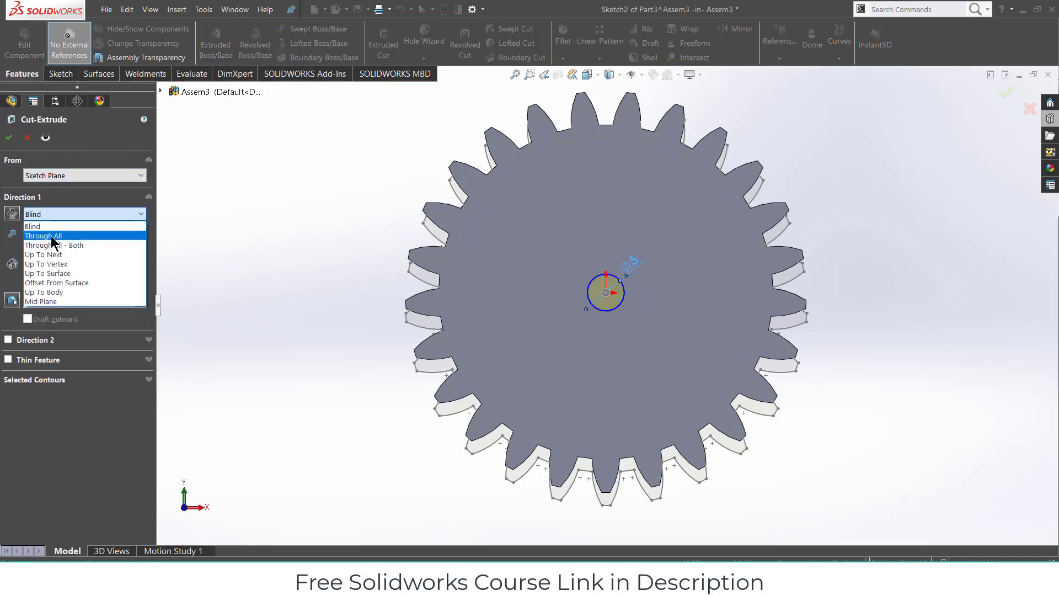
{"action": "left_click", "coordinate": [47, 232]}
{"action": "left_click", "coordinate": [8, 139]}
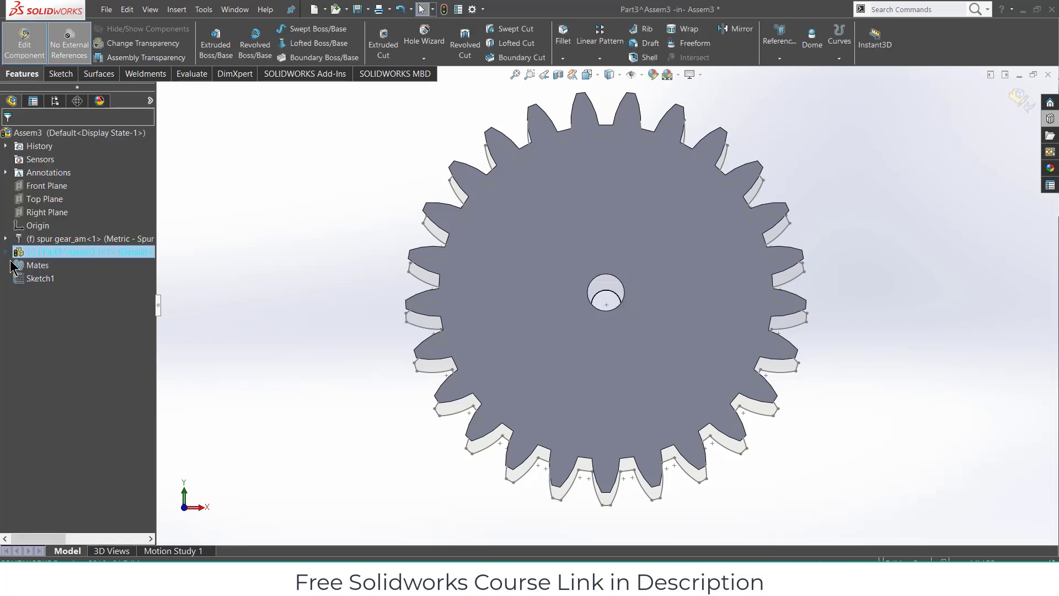
- Delete the assembly-level gear outline sketch and finish editing the new part in the assembly
{"action": "right_click", "coordinate": [25, 279]}
{"action": "left_click", "coordinate": [58, 312]}
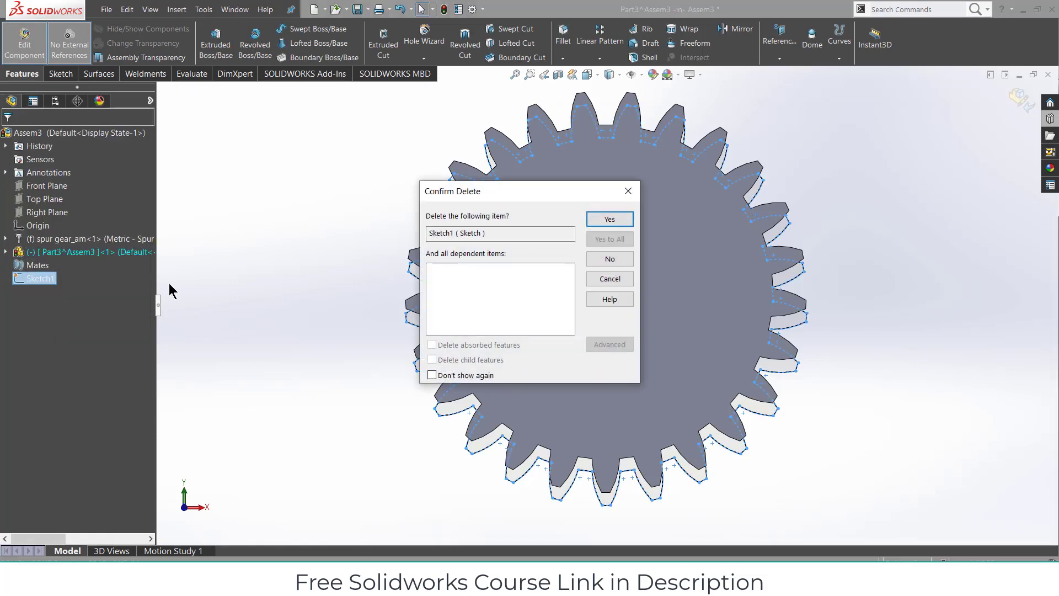
{"action": "left_click", "coordinate": [599, 219]}
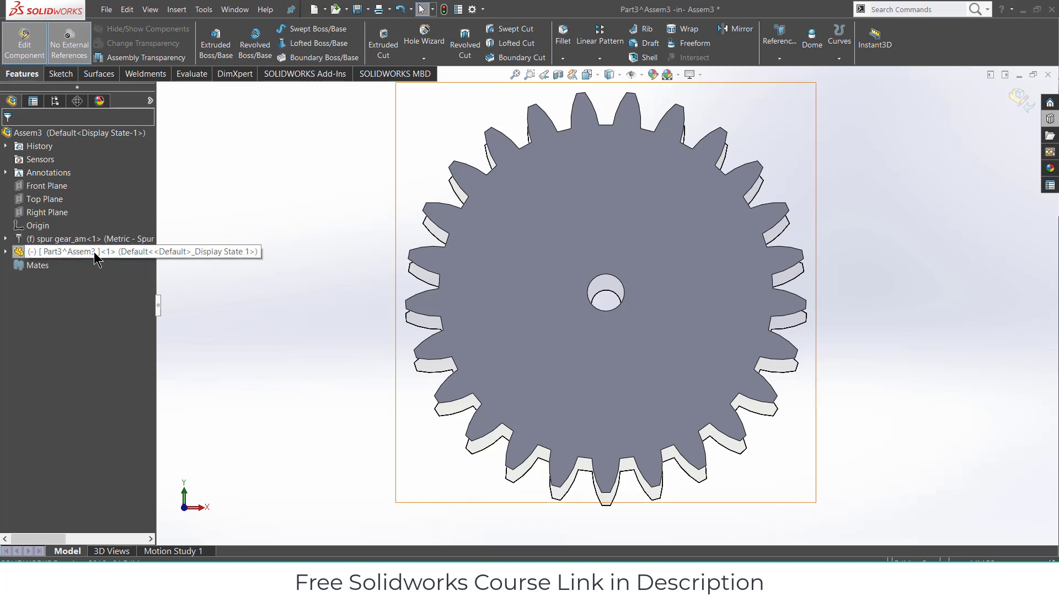
{"action": "left_click", "coordinate": [1021, 102]}
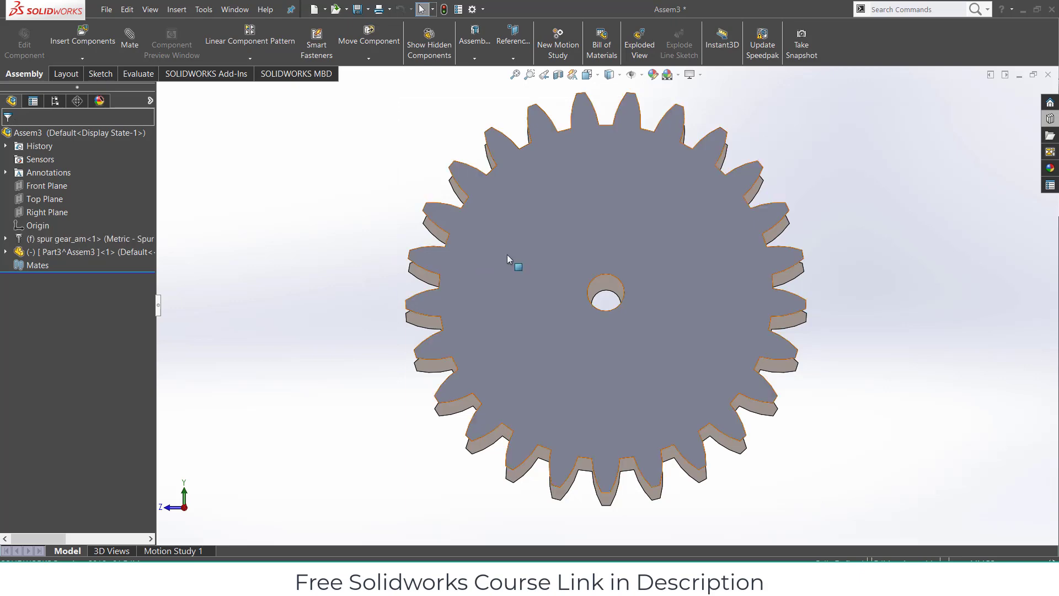
- Move the new gear sideways off the original spur gear
{"action": "left_click", "coordinate": [629, 290]}
{"action": "left_click_drag", "start_coordinate": [629, 290], "coordinate": [243, 254]}
{"action": "key", "text": "z"}
{"action": "key", "text": "z"}
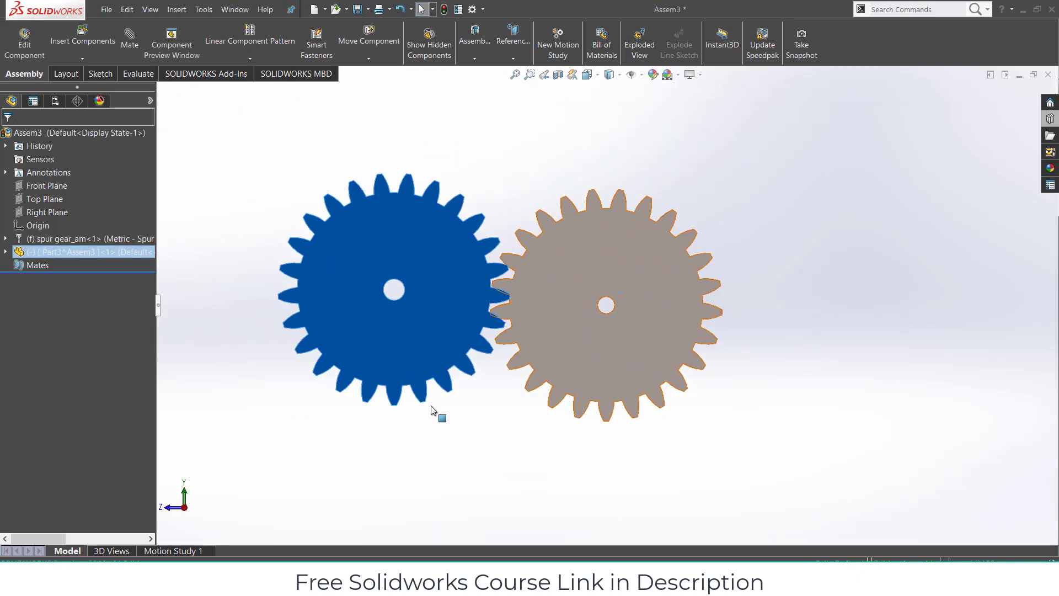
- Float the fixed original spur gear and move it well away from the new gear
{"action": "left_click", "coordinate": [690, 271]}
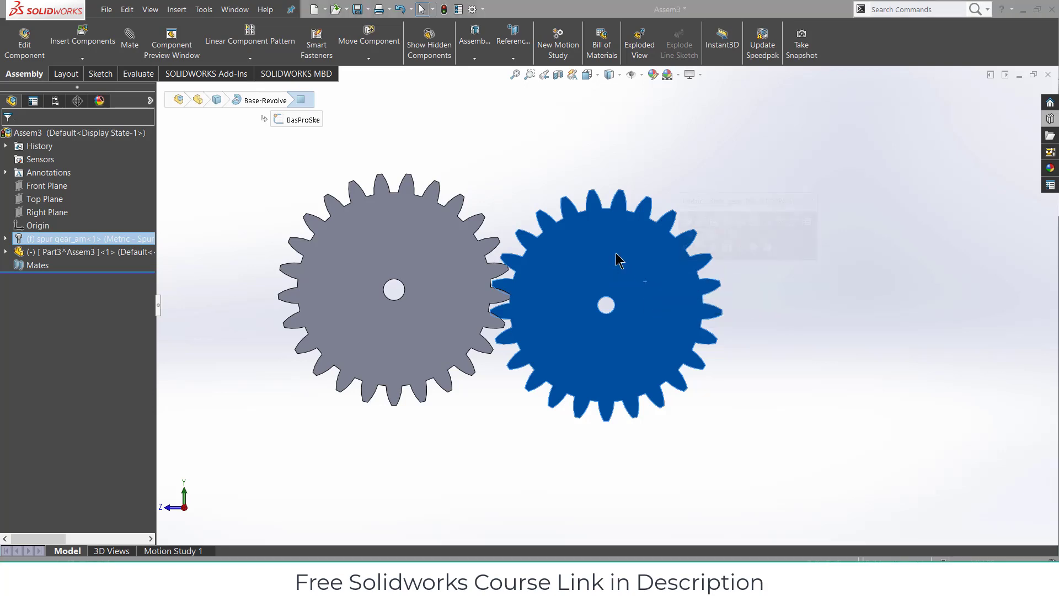
{"action": "right_click", "coordinate": [617, 257]}
{"action": "left_click", "coordinate": [657, 338]}
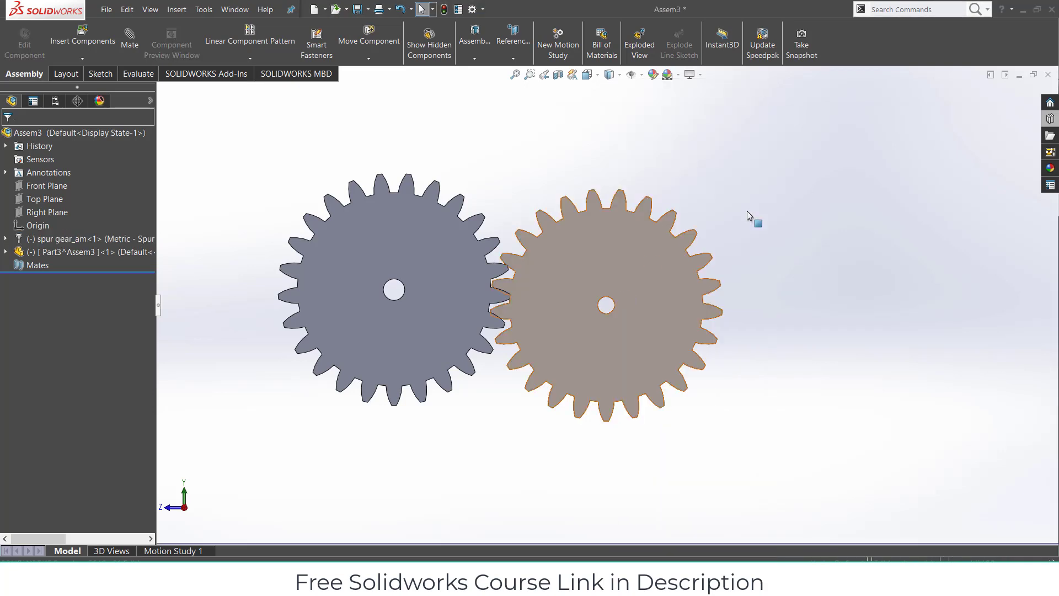
{"action": "left_click_drag", "start_coordinate": [710, 309], "coordinate": [997, 235]}
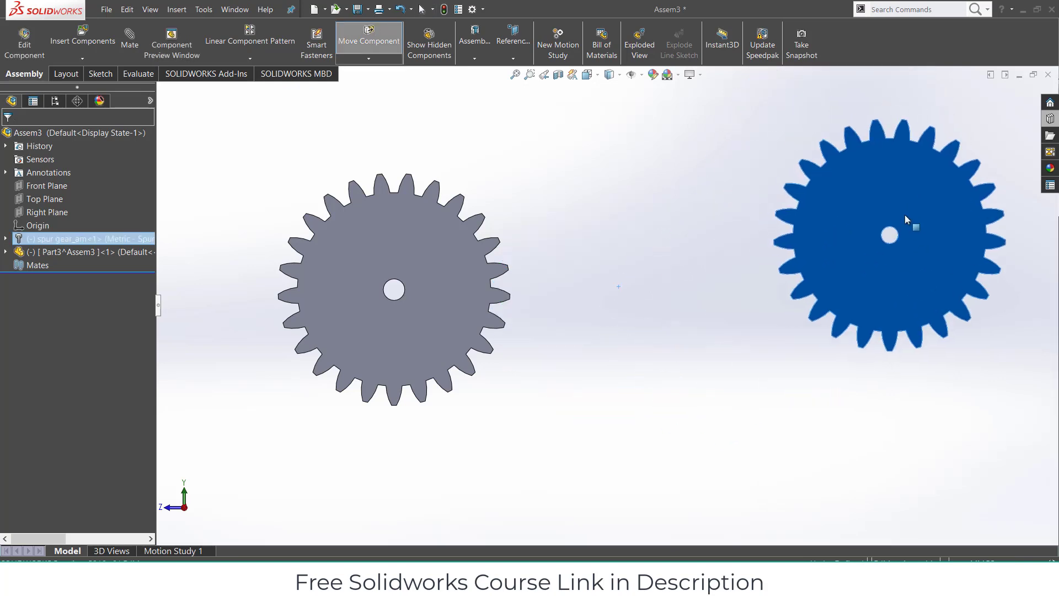
{"action": "left_click", "coordinate": [621, 318]}
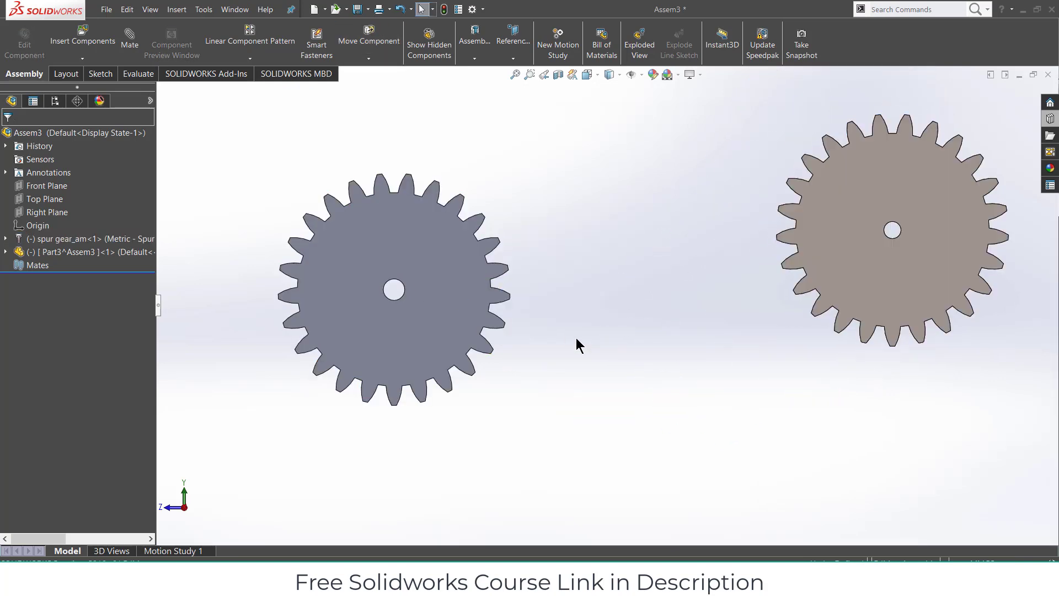
- Add a coincident mate between the new gear's flat face and the assembly's Top Plane
{"action": "left_click", "coordinate": [44, 199]}
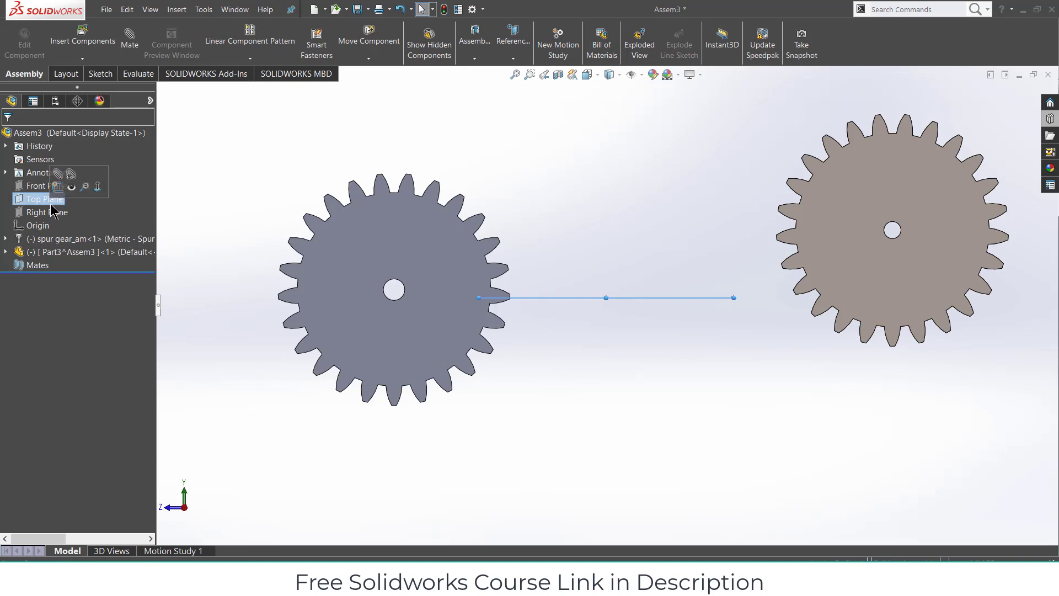
{"action": "left_click", "coordinate": [622, 192]}
{"action": "middle_click_drag", "start_coordinate": [610, 189], "coordinate": [481, 212]}
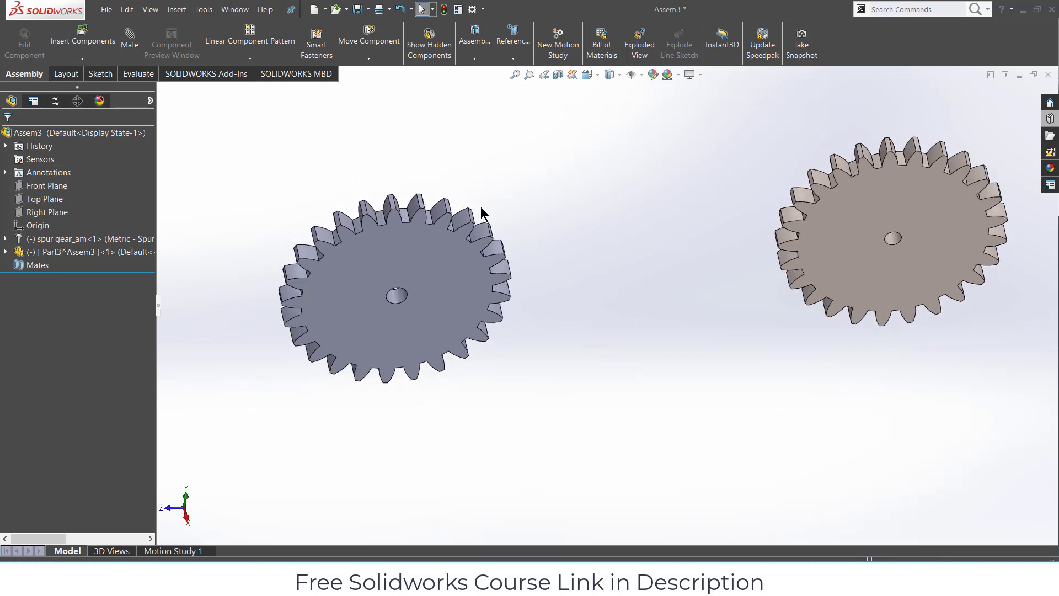
{"action": "left_click", "coordinate": [132, 41]}
{"action": "left_click", "coordinate": [427, 268]}
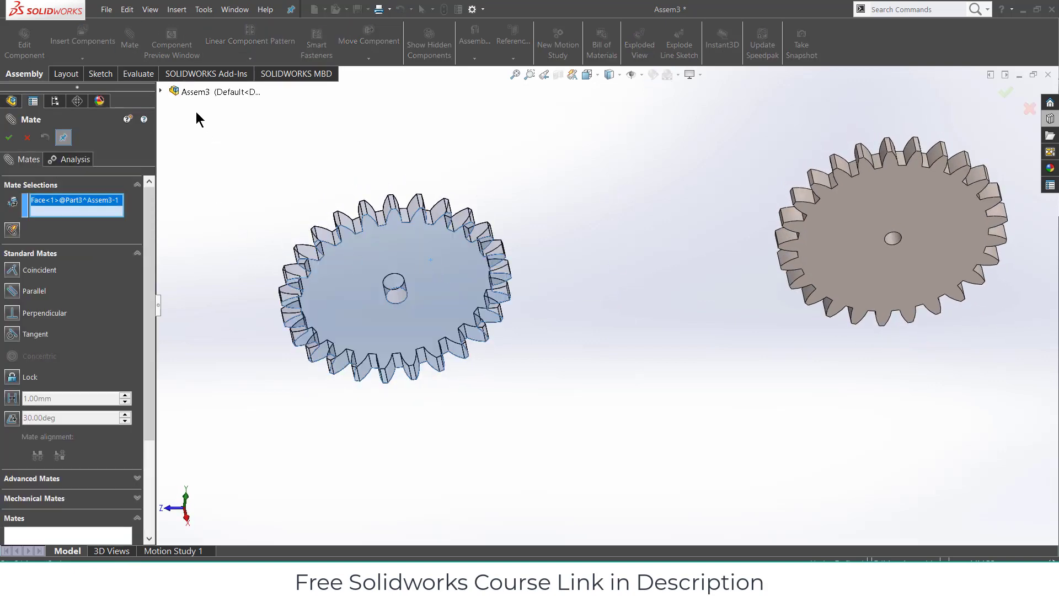
{"action": "left_click", "coordinate": [161, 90]}
{"action": "left_click", "coordinate": [209, 158]}
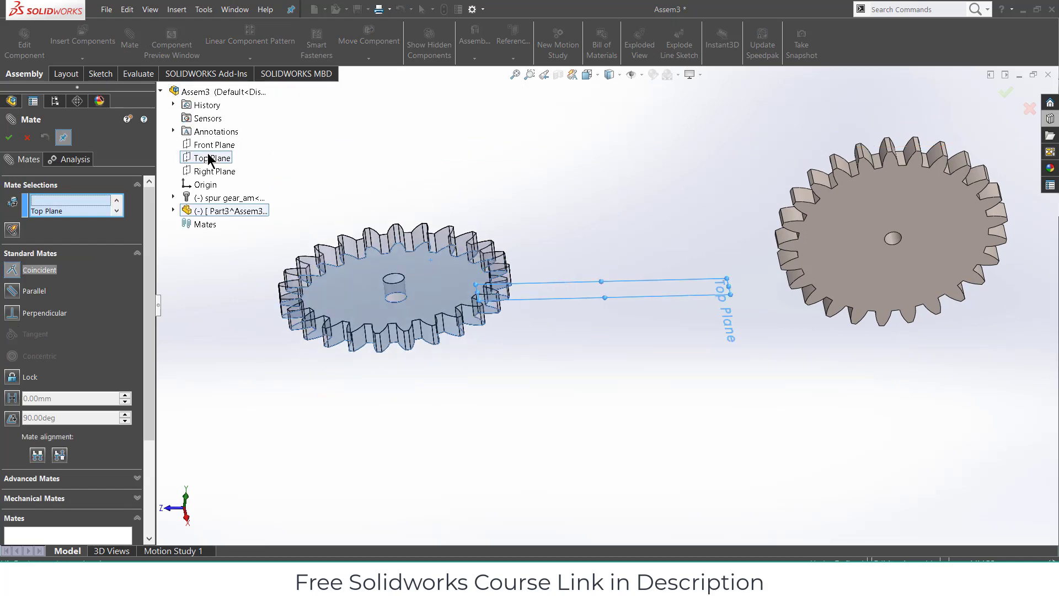
{"action": "left_click", "coordinate": [197, 145]}
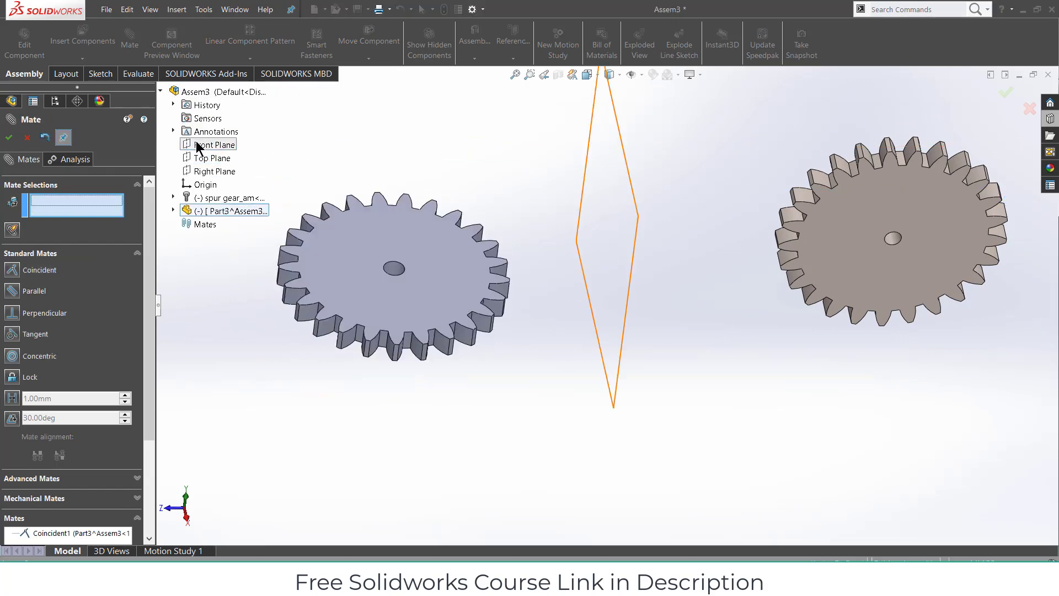
- Close the Mate command and start a new assembly sketch on the Right Plane
{"action": "left_click", "coordinate": [9, 137]}
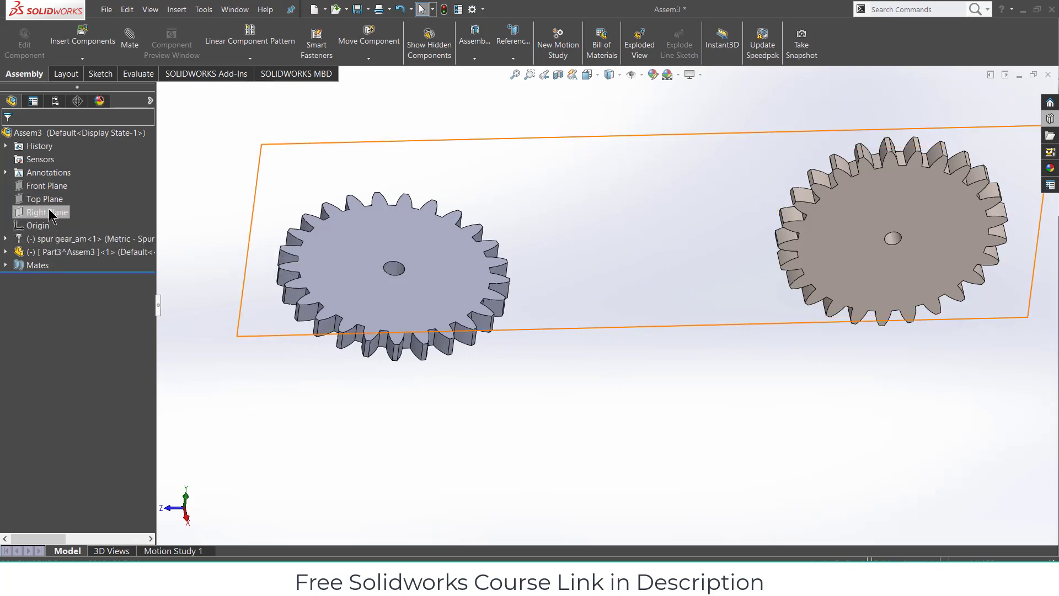
{"action": "left_click", "coordinate": [49, 213]}
{"action": "left_click", "coordinate": [97, 192]}
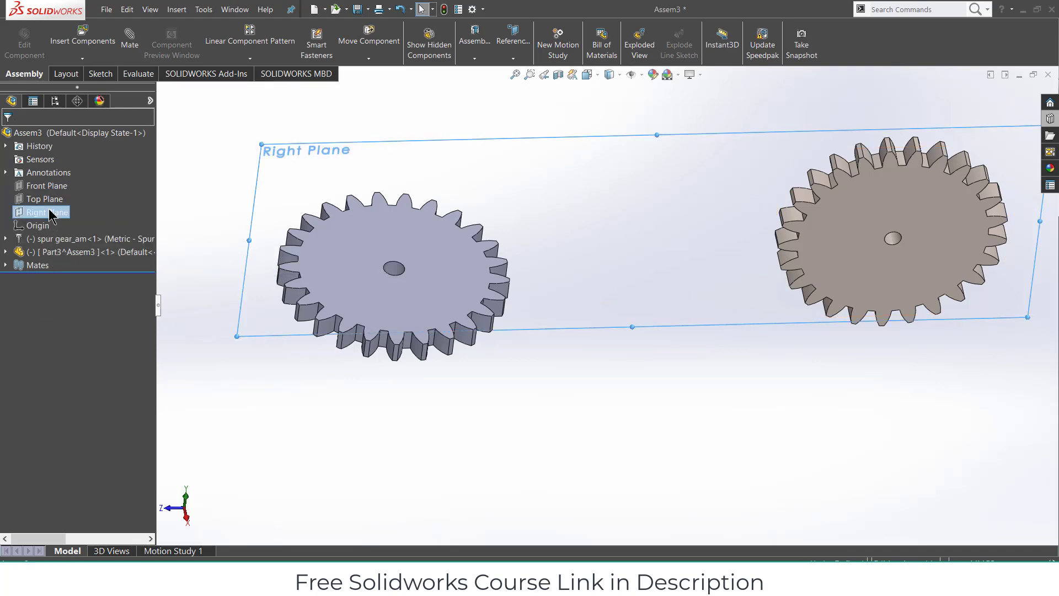
{"action": "right_click", "coordinate": [59, 198]}
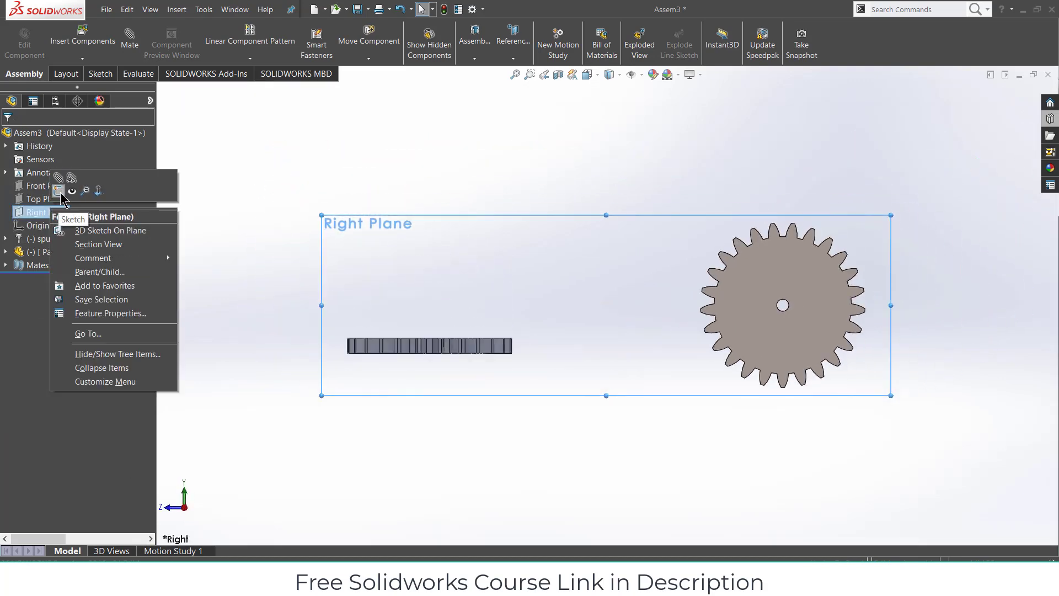
{"action": "left_click", "coordinate": [58, 190]}
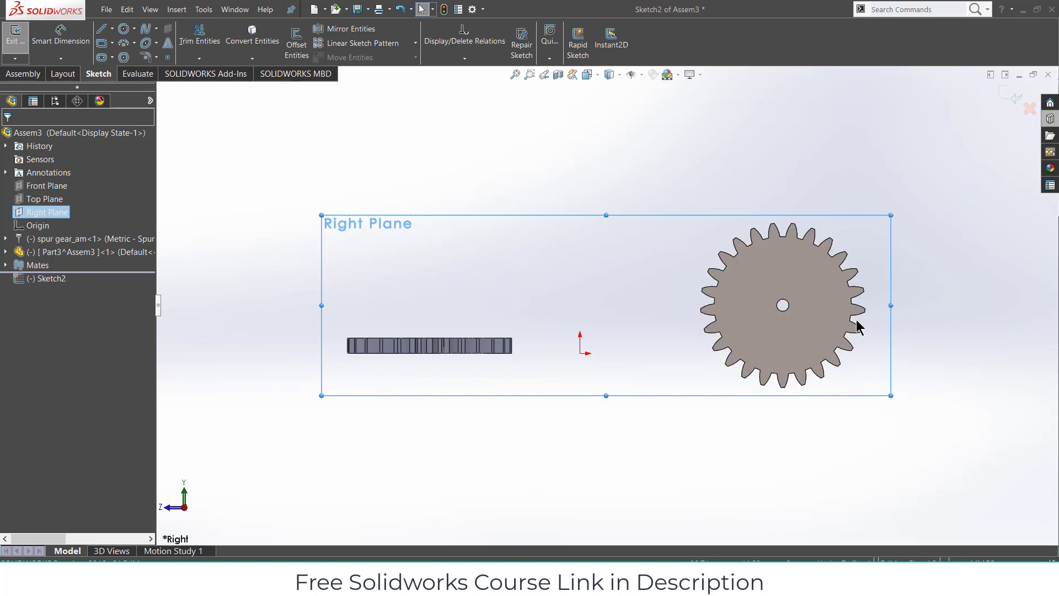
{"action": "scroll", "coordinate": [858, 327], "scroll_direction": "down", "scroll_amount": 2}
{"action": "scroll", "coordinate": [868, 340], "scroll_direction": "up", "scroll_amount": 2}
{"action": "scroll", "coordinate": [870, 342], "scroll_direction": "down", "scroll_amount": 1}
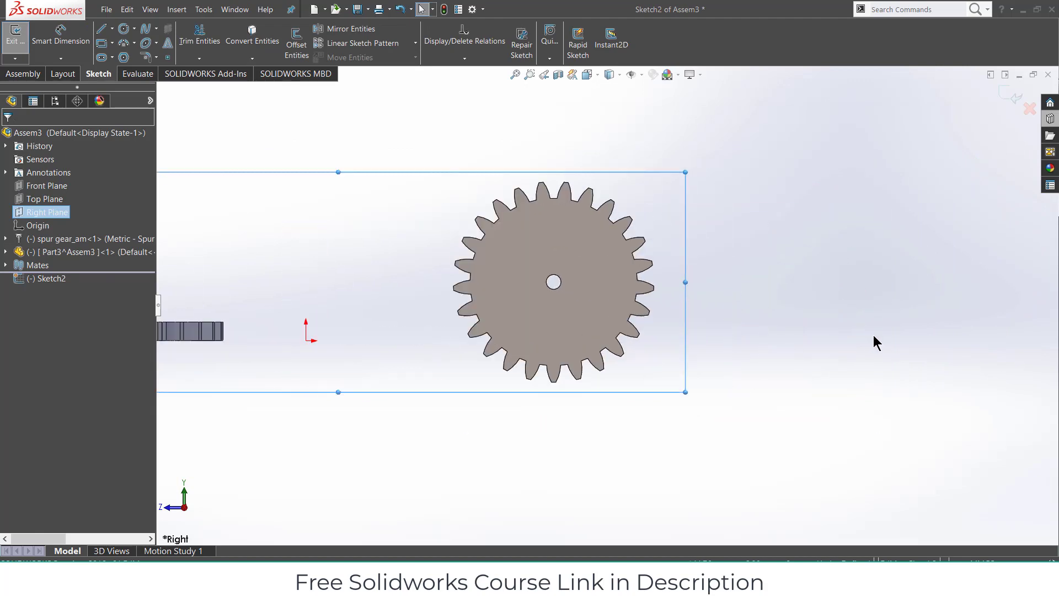
- Sketch a vertical centerline going up from the origin
{"action": "left_click", "coordinate": [112, 29]}
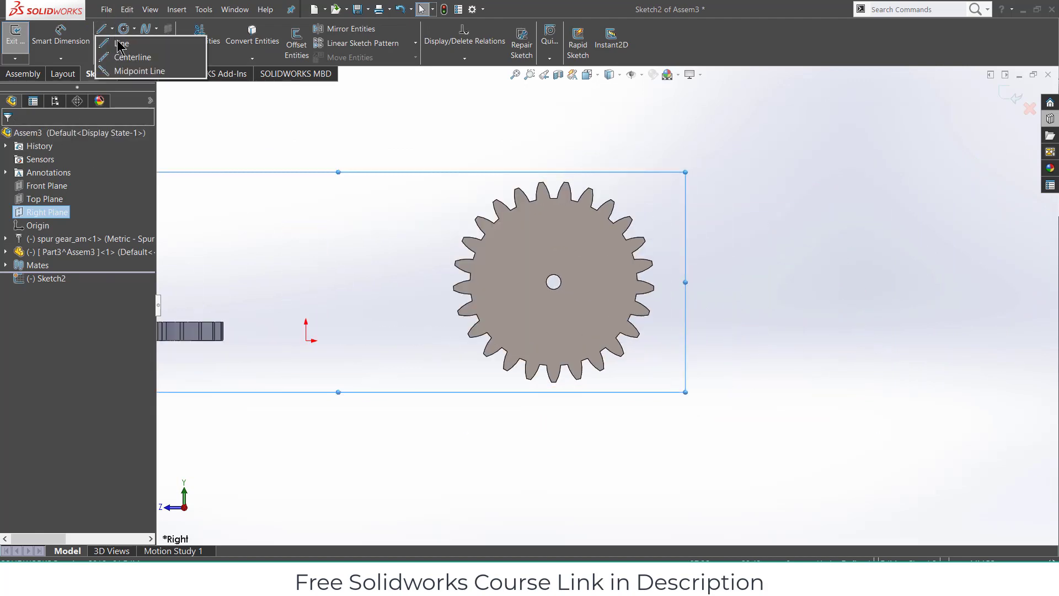
{"action": "left_click", "coordinate": [122, 57]}
{"action": "left_click", "coordinate": [307, 339]}
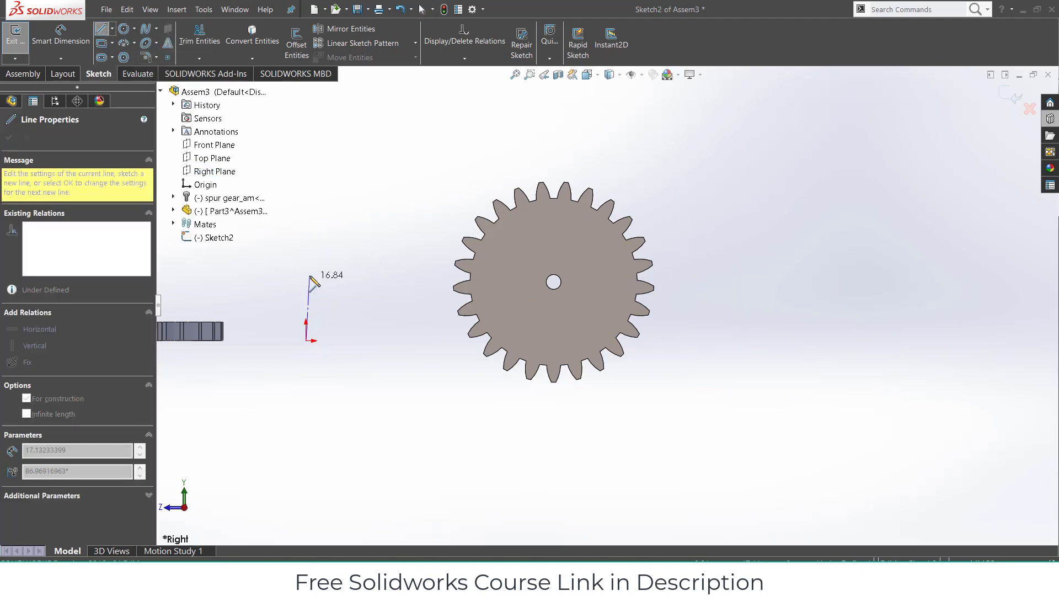
{"action": "left_click", "coordinate": [306, 261]}
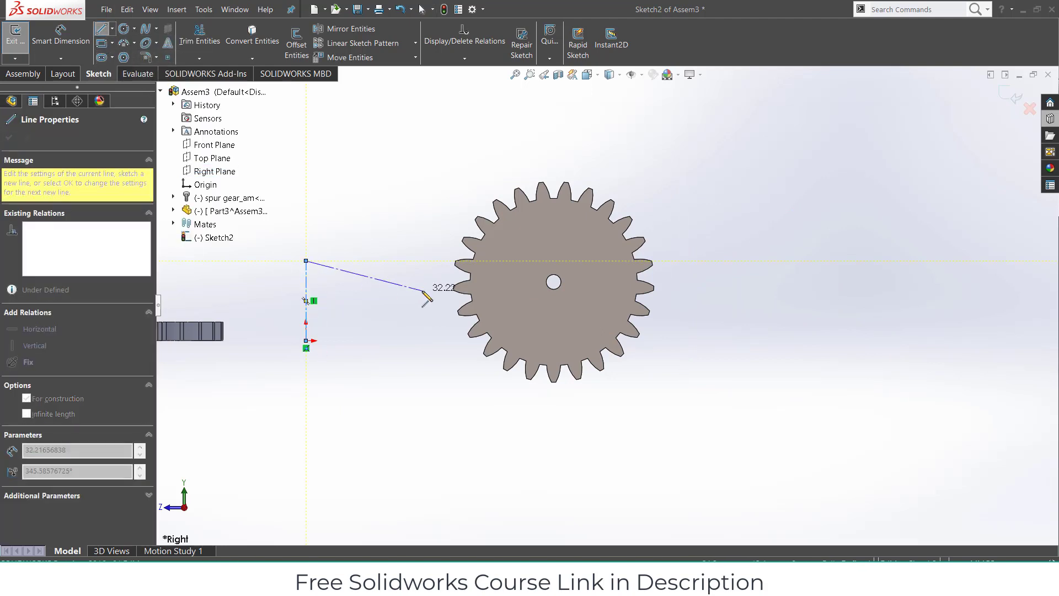
{"action": "key", "text": "Escape"}
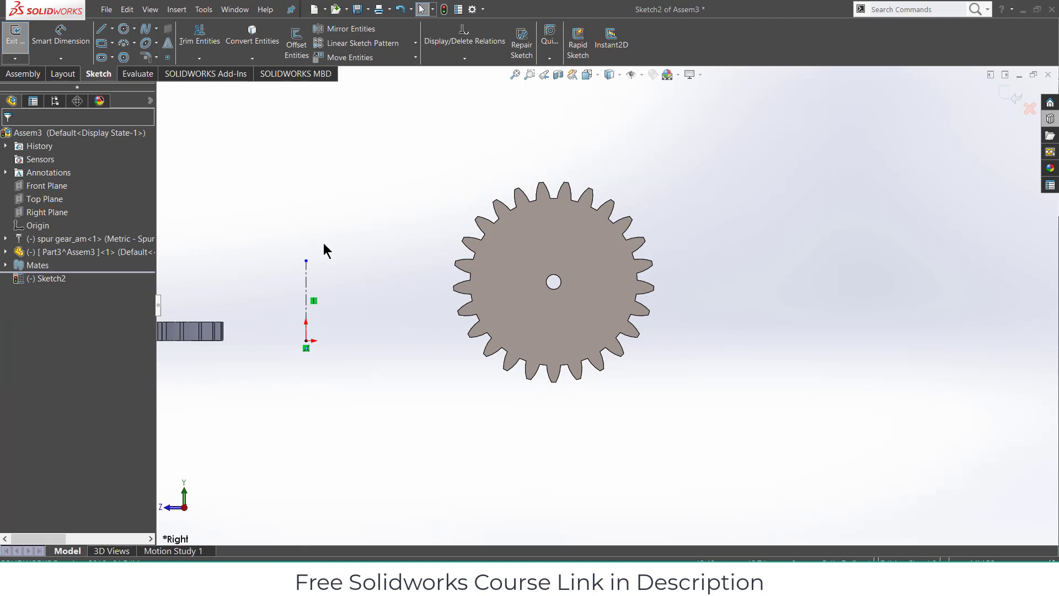
- Sketch a second vertical centerline about 13.5 mm long between the origin centerline and the spur gear, starting level with the origin
{"action": "left_click", "coordinate": [112, 29]}
{"action": "left_click", "coordinate": [129, 55]}
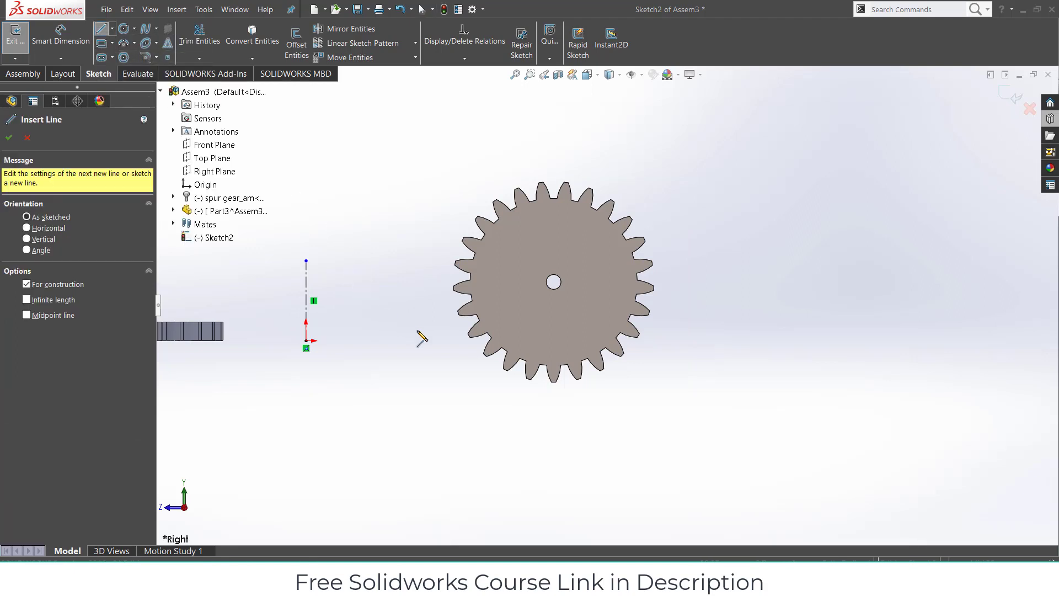
{"action": "left_click", "coordinate": [445, 341]}
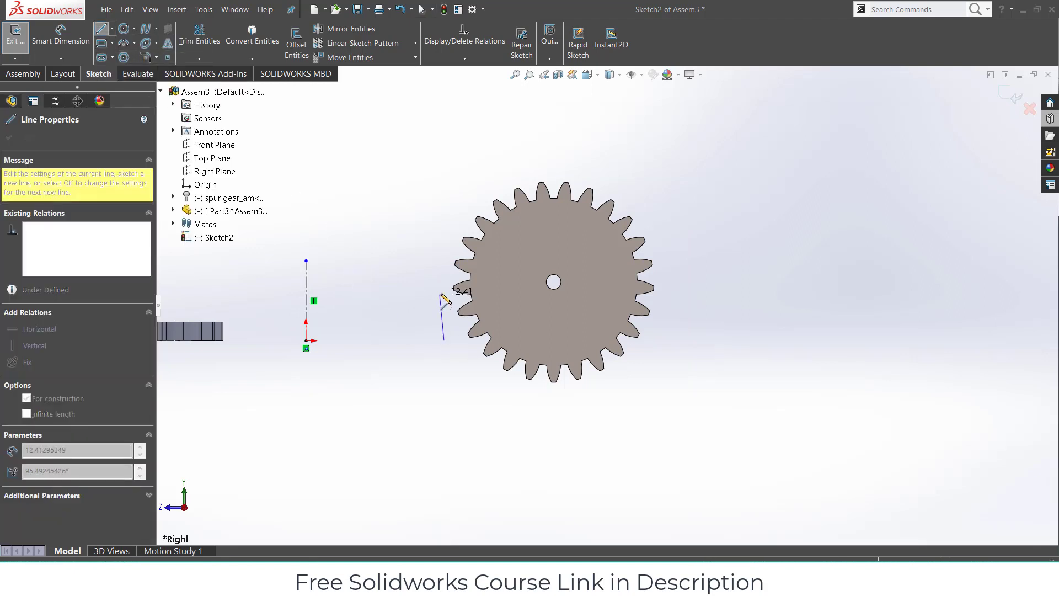
{"action": "left_click", "coordinate": [444, 291]}
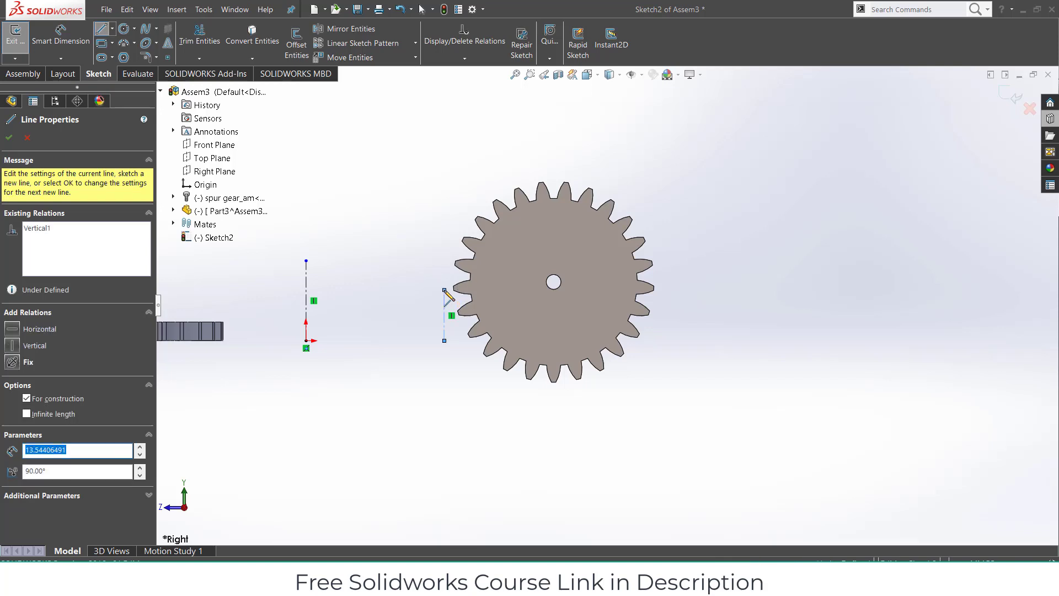
{"action": "key", "text": "Escape"}
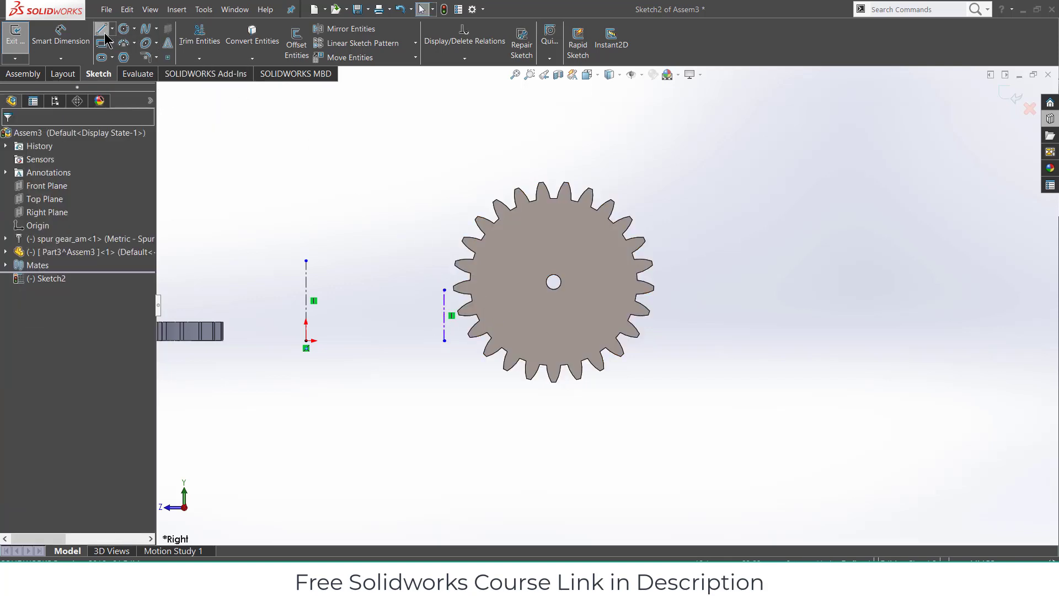
- Sketch a third vertical centerline about 13.5 mm long beyond the far side of the spur gear, level with the second
{"action": "left_click", "coordinate": [112, 29]}
{"action": "left_click", "coordinate": [124, 54]}
{"action": "left_click", "coordinate": [444, 340]}
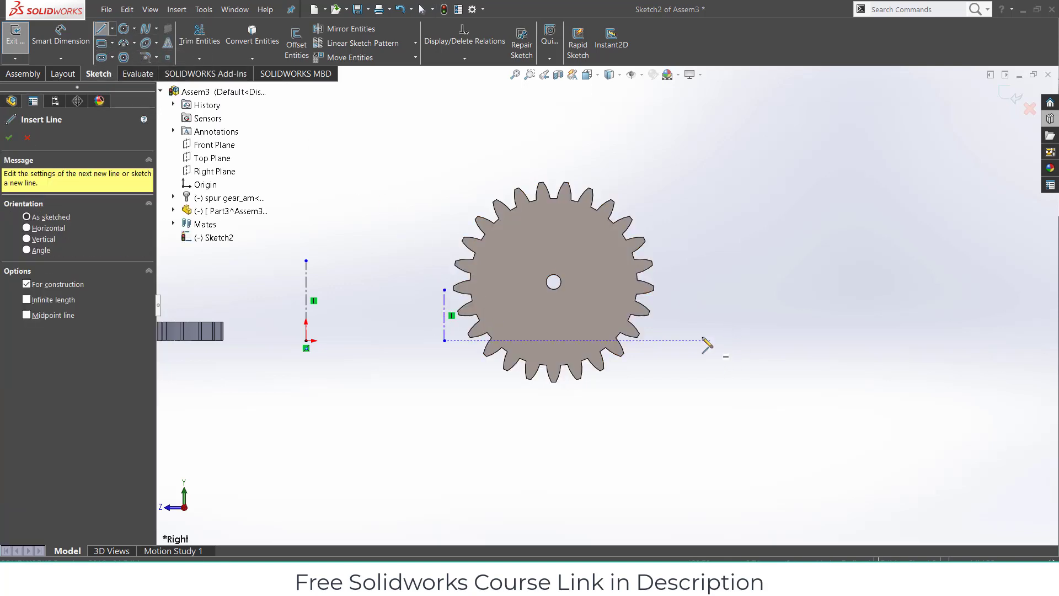
{"action": "left_click", "coordinate": [691, 340]}
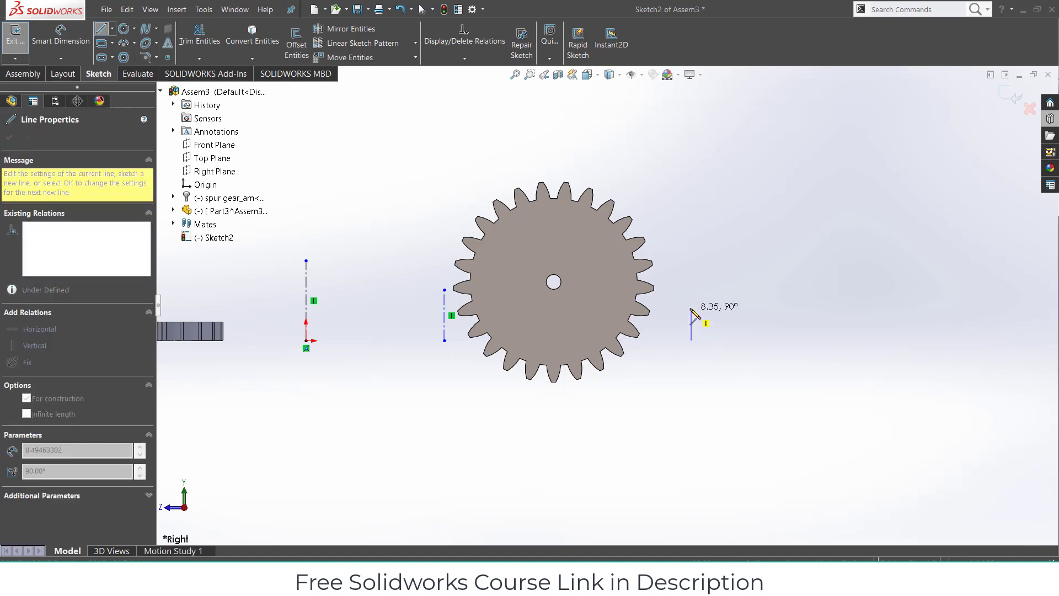
{"action": "left_click", "coordinate": [691, 290]}
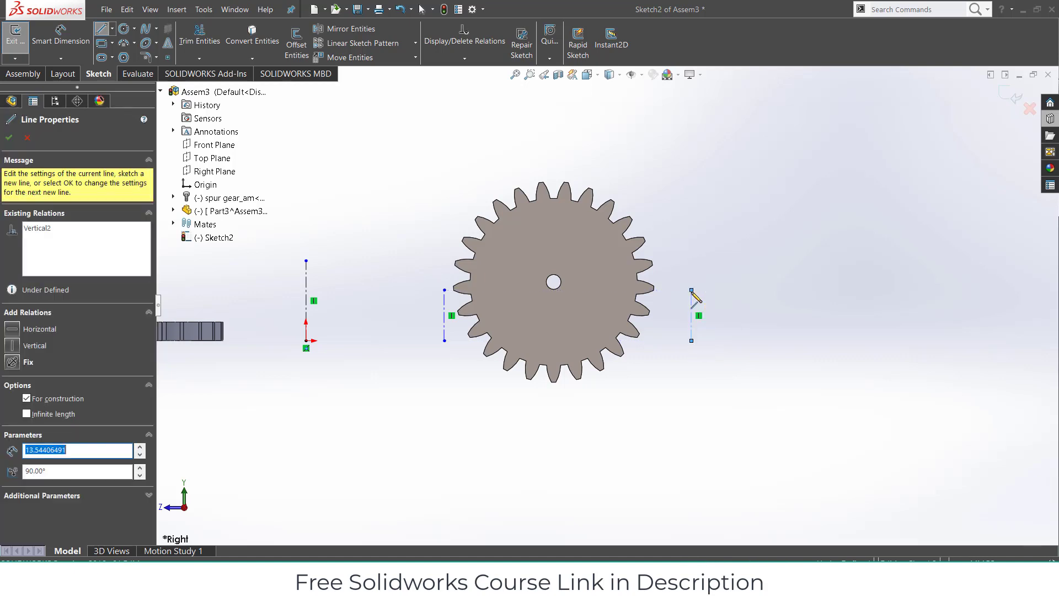
{"action": "key", "text": "Escape"}
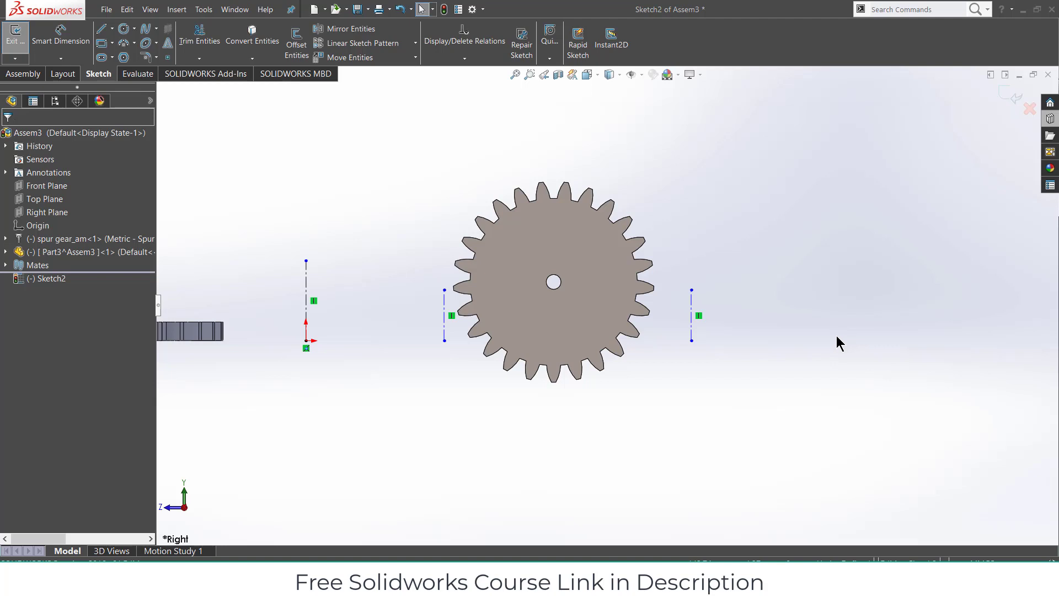
- Dimension the distance between the origin centerline and the second centerline as (50+20)/2 mm
{"action": "middle_click_drag", "start_coordinate": [168, 353], "coordinate": [312, 339]}
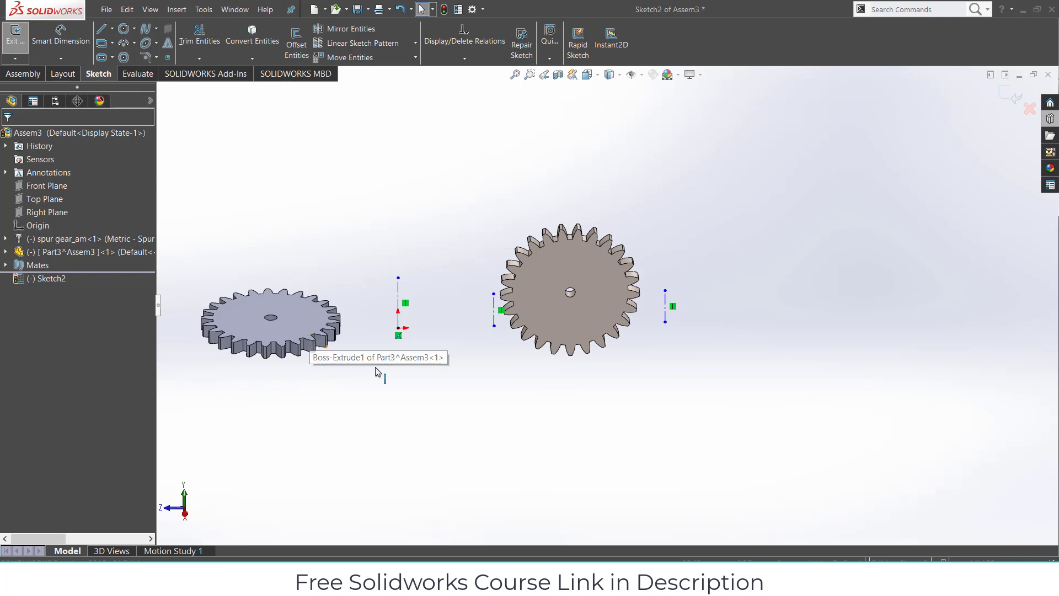
{"action": "left_click", "coordinate": [59, 38]}
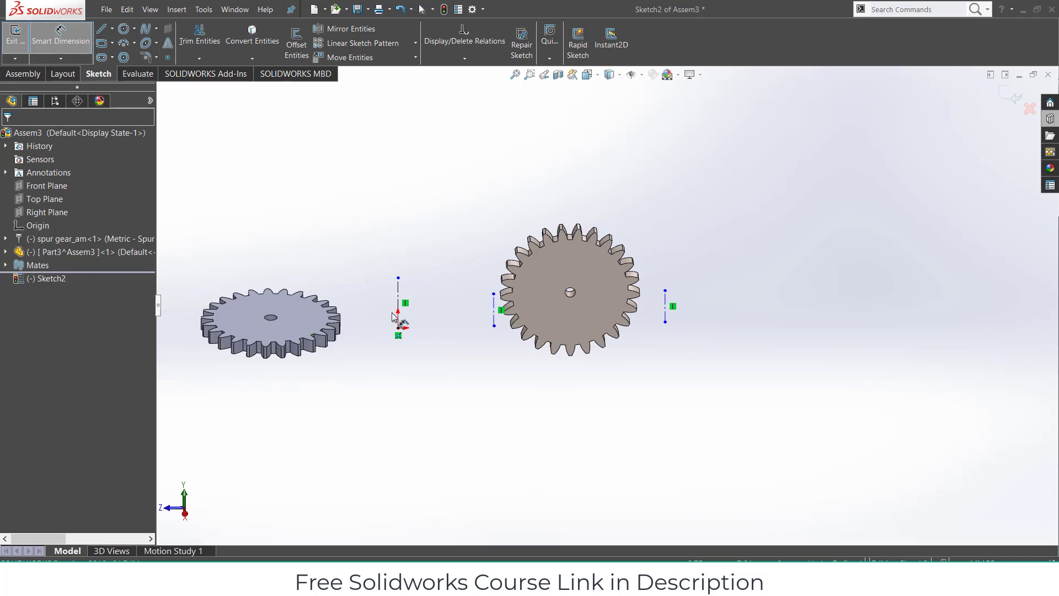
{"action": "left_click", "coordinate": [398, 311]}
{"action": "left_click", "coordinate": [494, 308]}
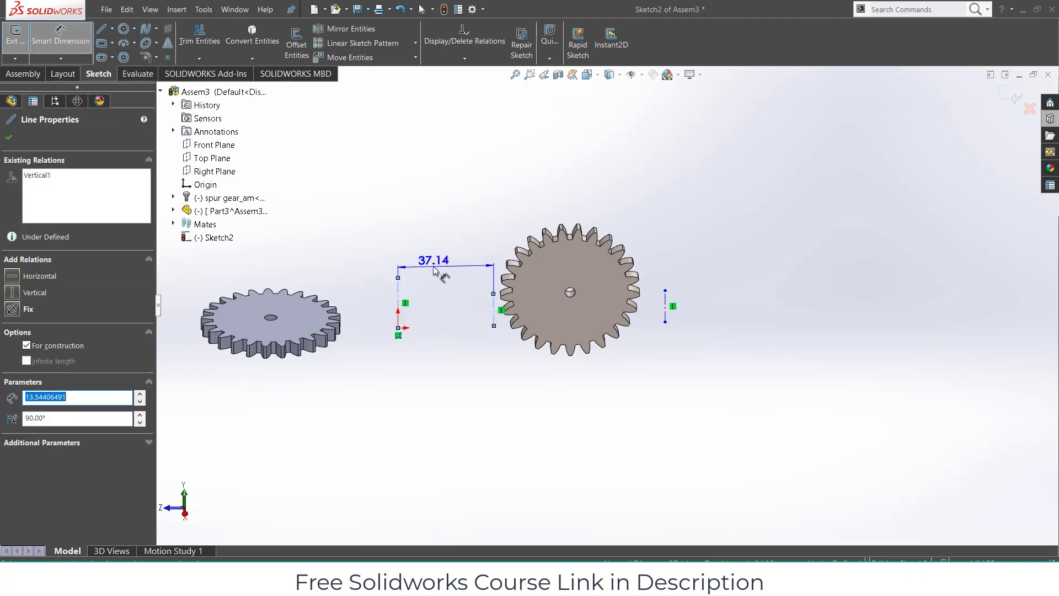
{"action": "left_click", "coordinate": [435, 271]}
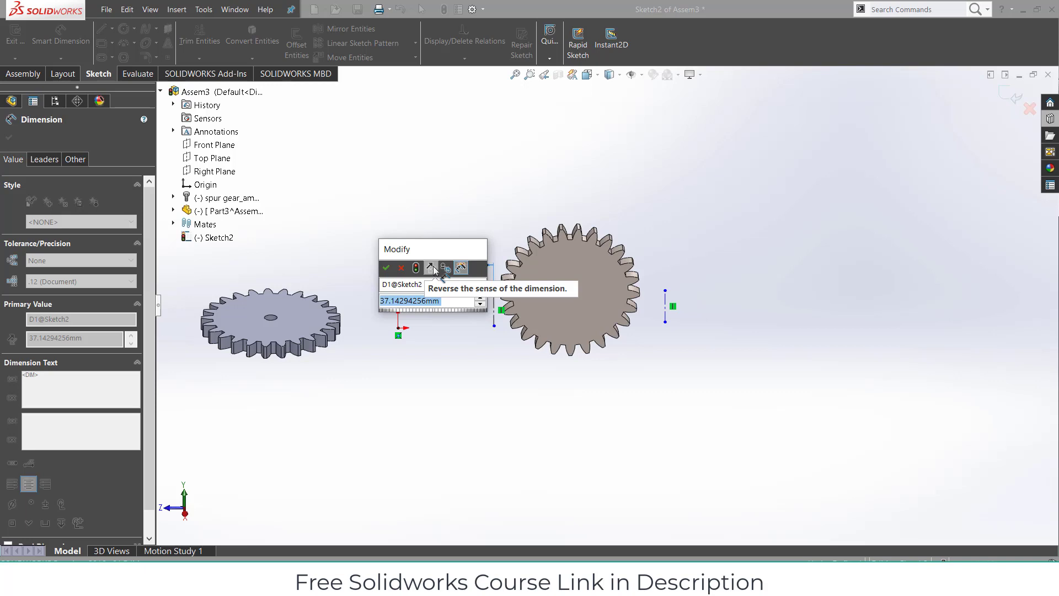
{"action": "type", "text": "="}
{"action": "type", "text": "50"}
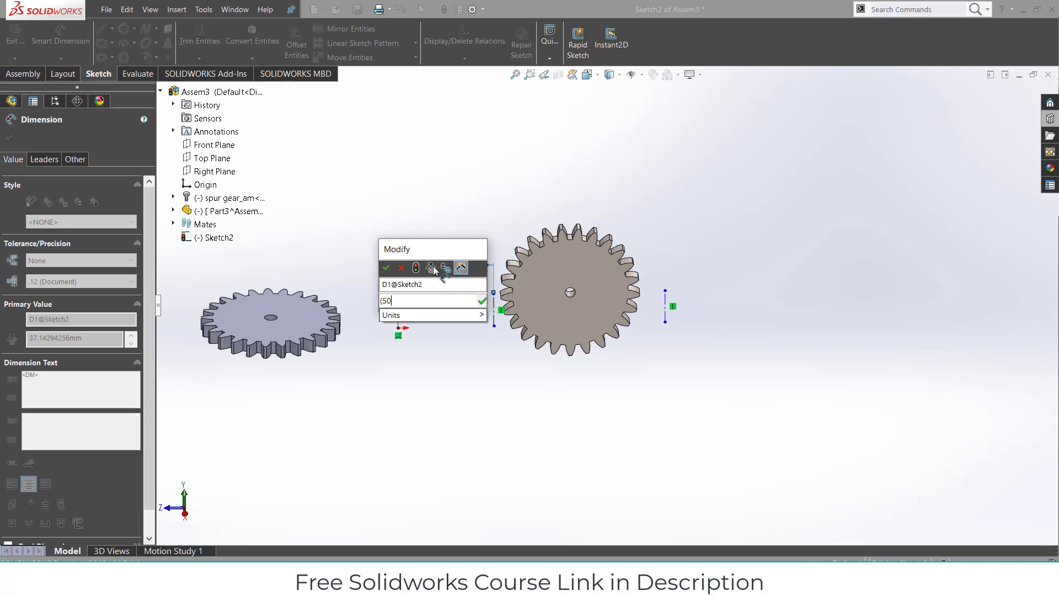
{"action": "type", "text": "+20)"}
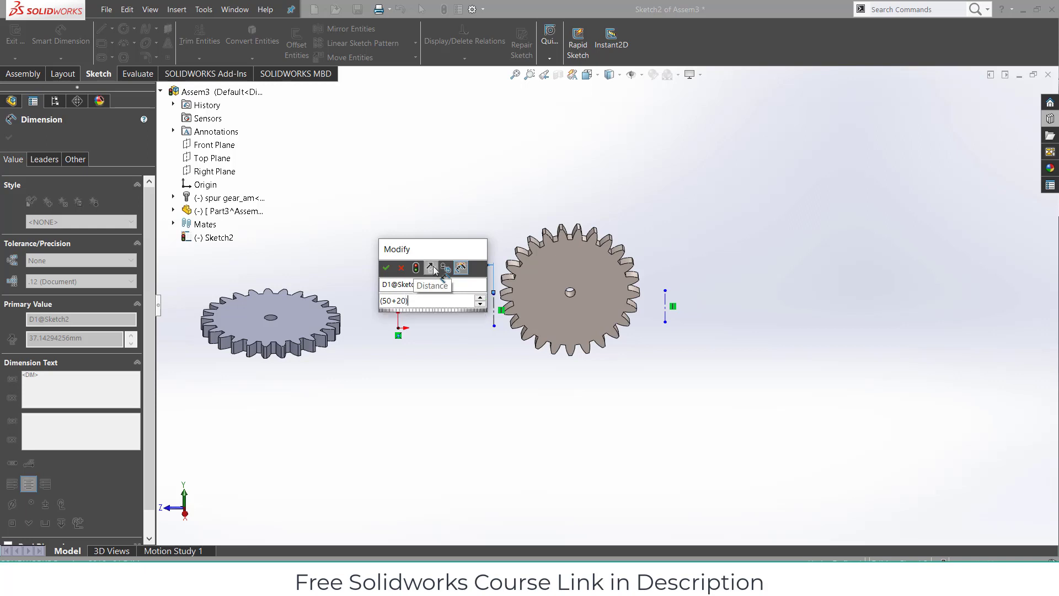
{"action": "type", "text": "/2"}
{"action": "key", "text": "Return"}
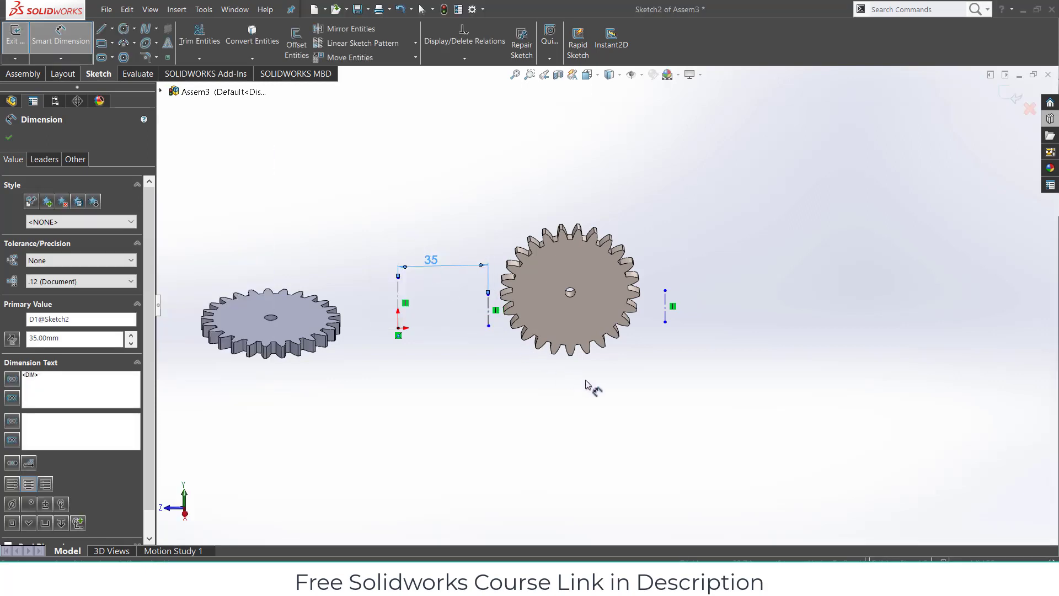
- Dimension the distance between the second and third centerlines as 40 mm
{"action": "left_click", "coordinate": [488, 312]}
{"action": "left_click", "coordinate": [665, 312]}
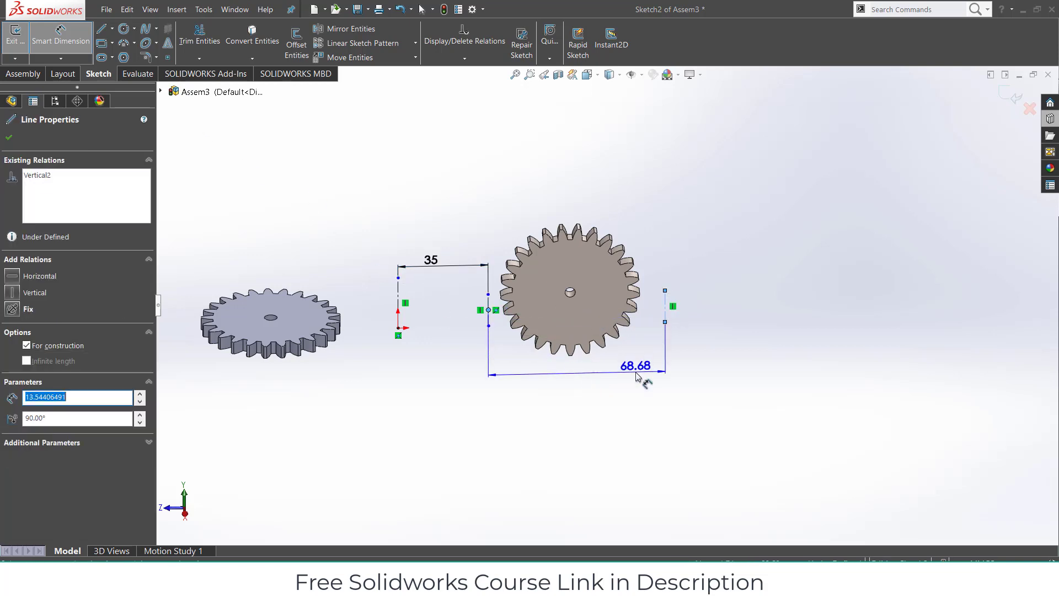
{"action": "left_click", "coordinate": [634, 373]}
{"action": "type", "text": "40"}
{"action": "key", "text": "Return"}
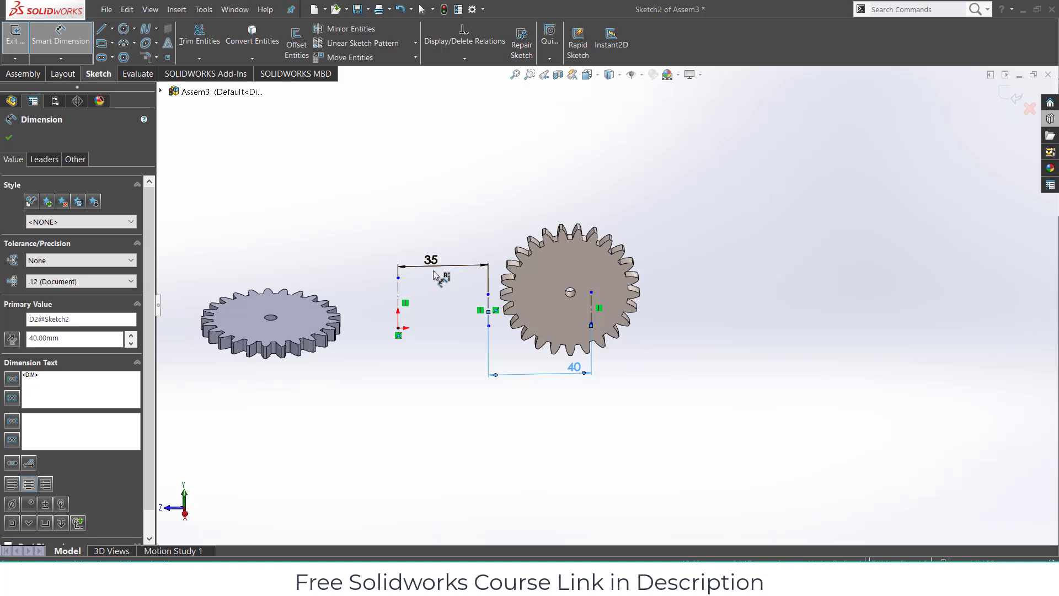
- Sketch a fourth vertical centerline beyond the third one, outside the spur gear, with its lower end level with the others
{"action": "left_click", "coordinate": [112, 28]}
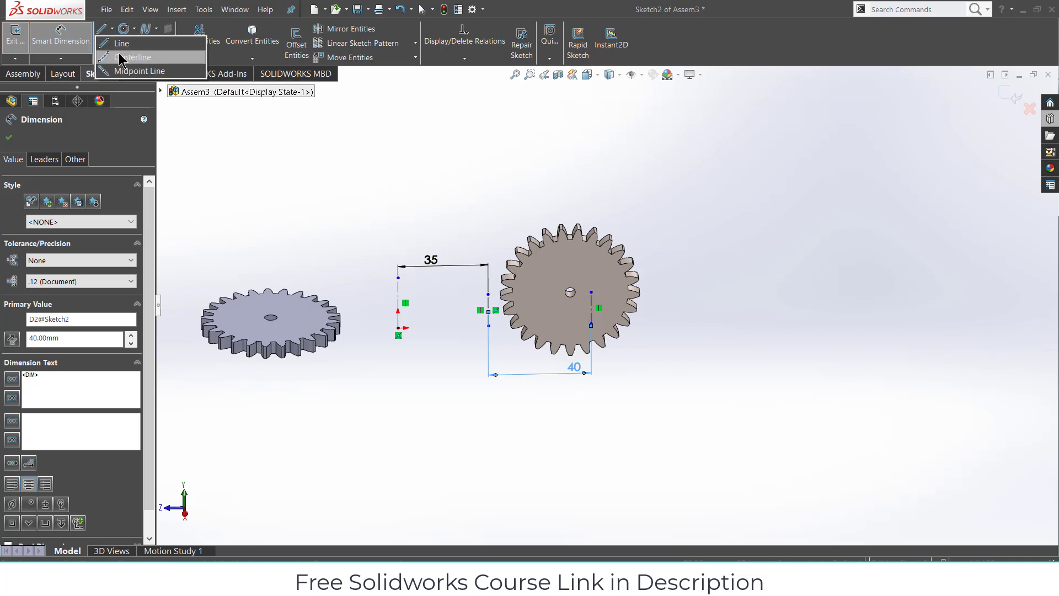
{"action": "left_click", "coordinate": [135, 53]}
{"action": "left_click", "coordinate": [591, 325]}
{"action": "left_click", "coordinate": [713, 322]}
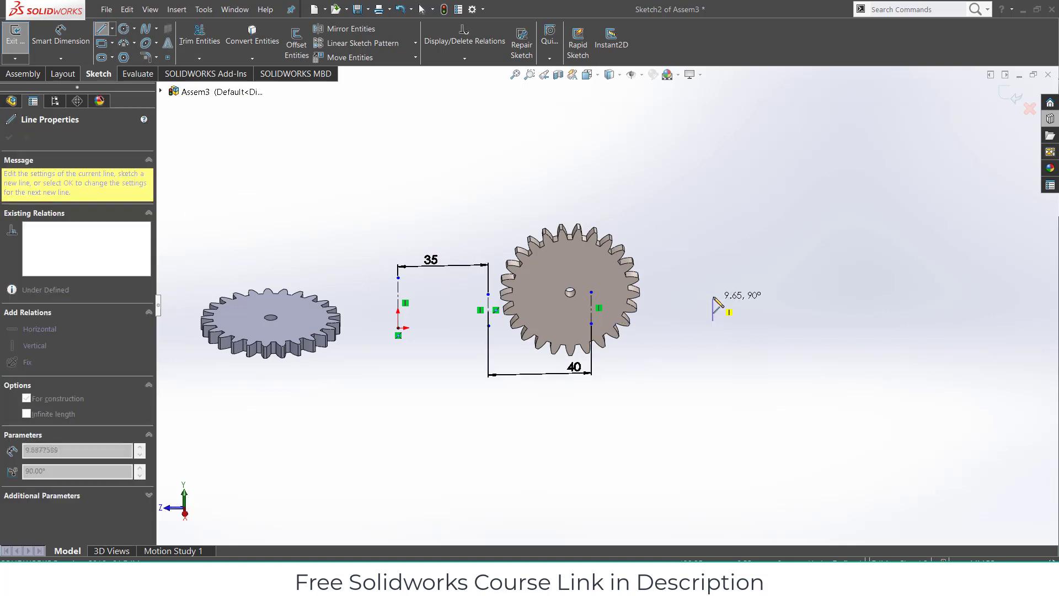
{"action": "left_click", "coordinate": [713, 283]}
{"action": "key", "text": "Escape"}
- Dimension the distance between the third and fourth centerlines as (50+20)/2, giving 35 mm, and exit the sketch
{"action": "left_click", "coordinate": [61, 35]}
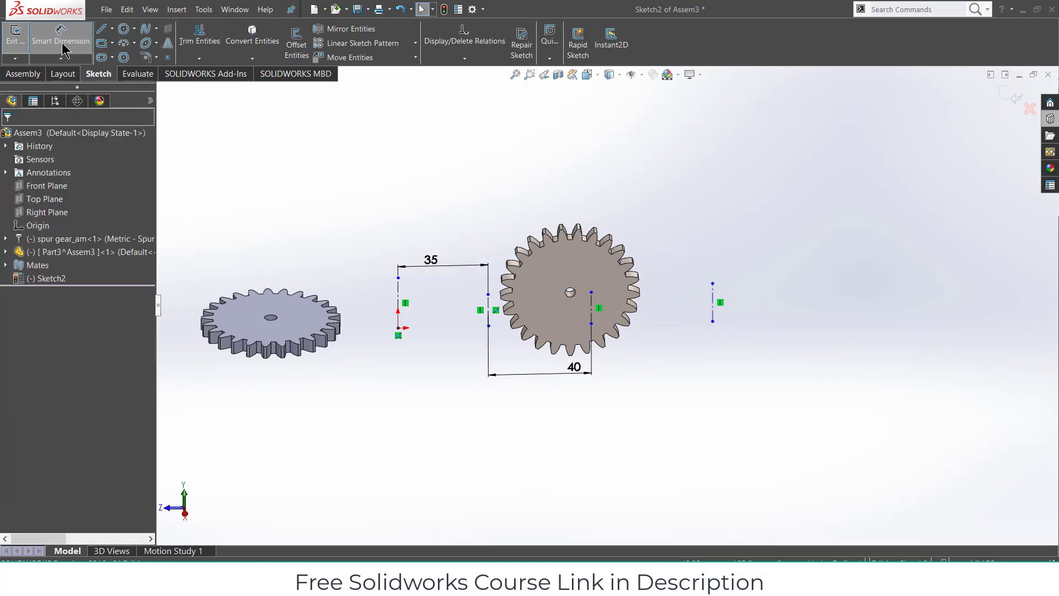
{"action": "left_click", "coordinate": [590, 310]}
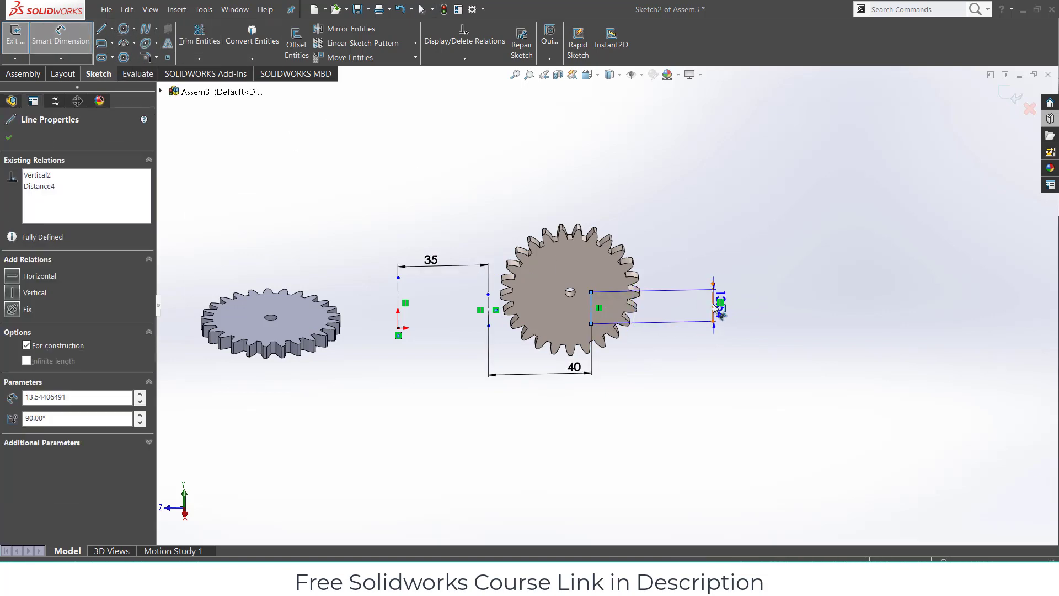
{"action": "left_click", "coordinate": [712, 302]}
{"action": "left_click", "coordinate": [682, 344]}
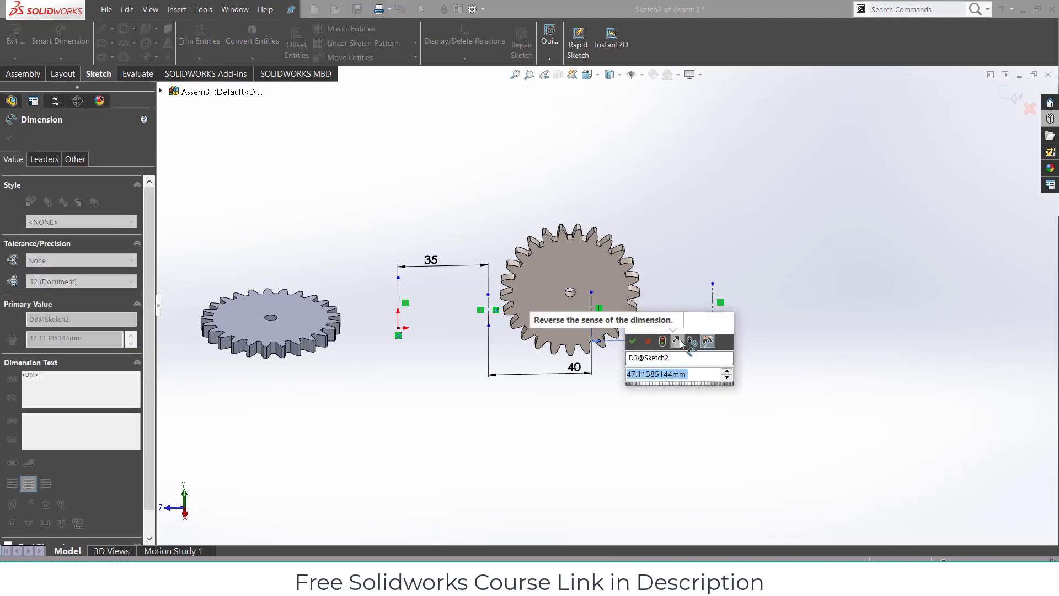
{"action": "type", "text": "="}
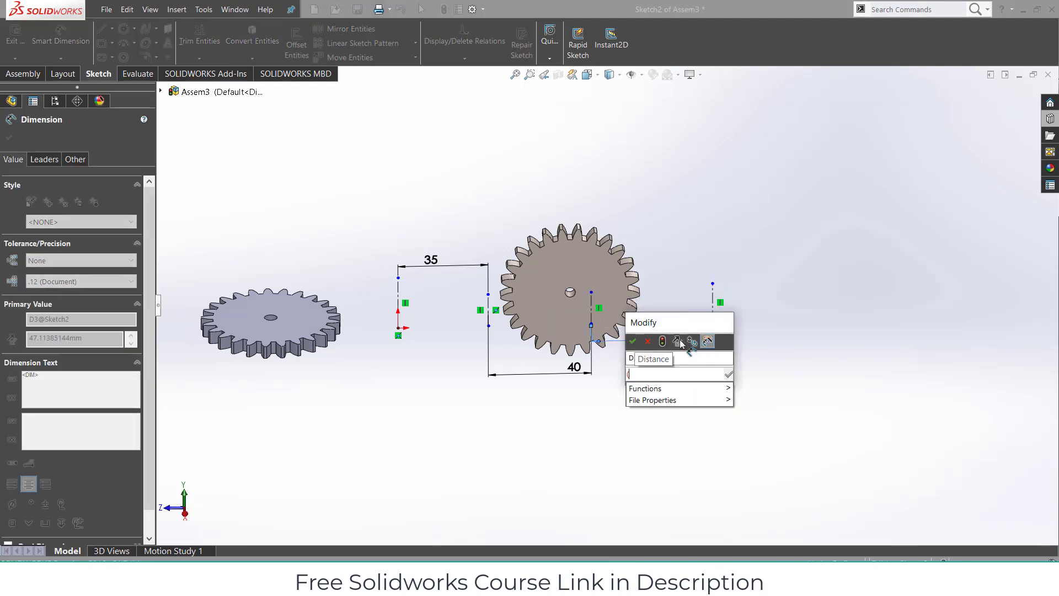
{"action": "type", "text": "50+20)/"}
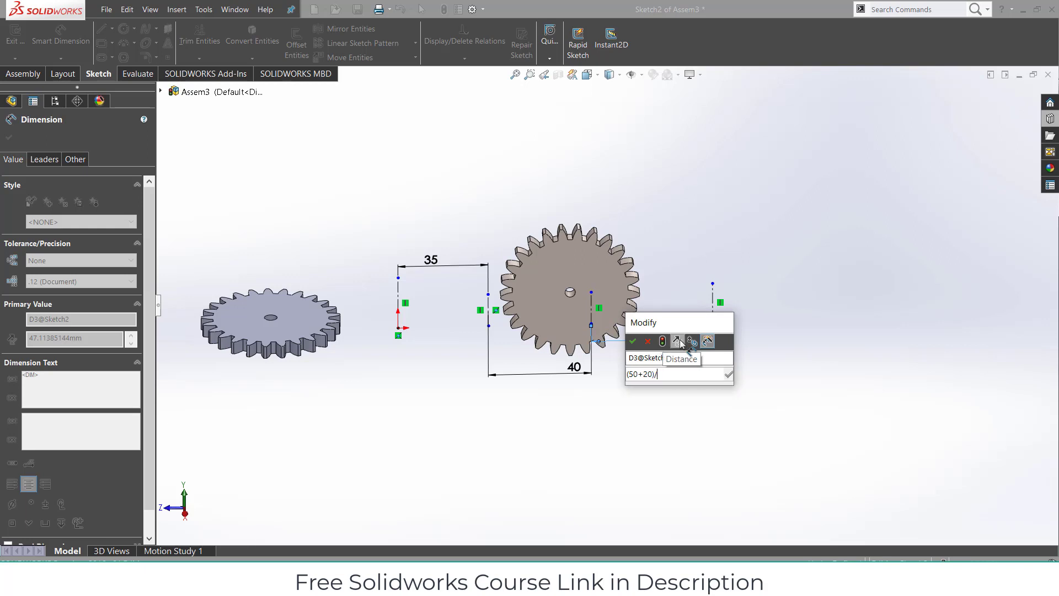
{"action": "key", "text": "Escape"}
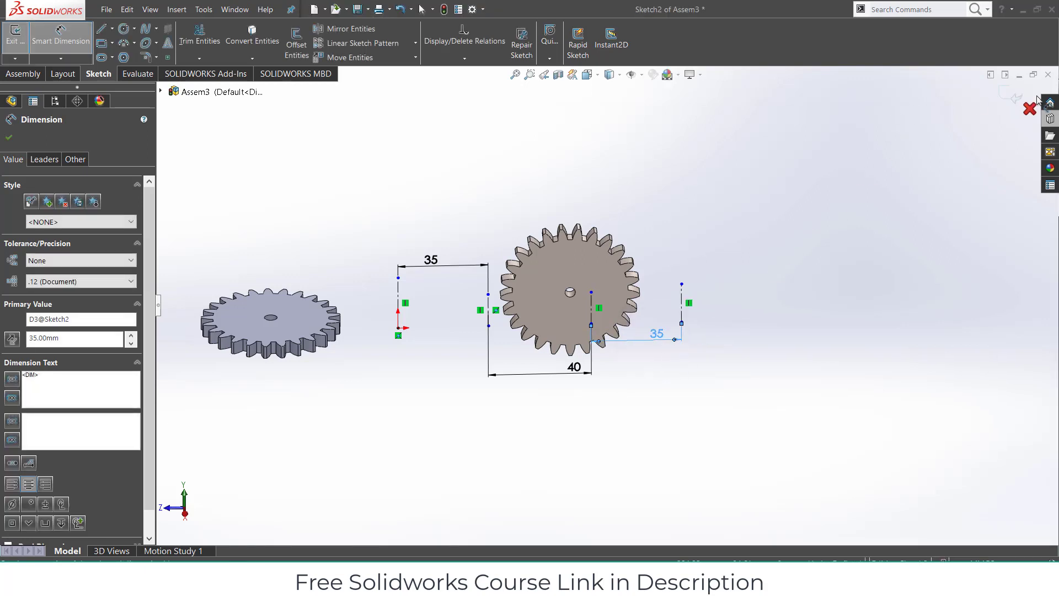
{"action": "left_click", "coordinate": [1013, 98]}
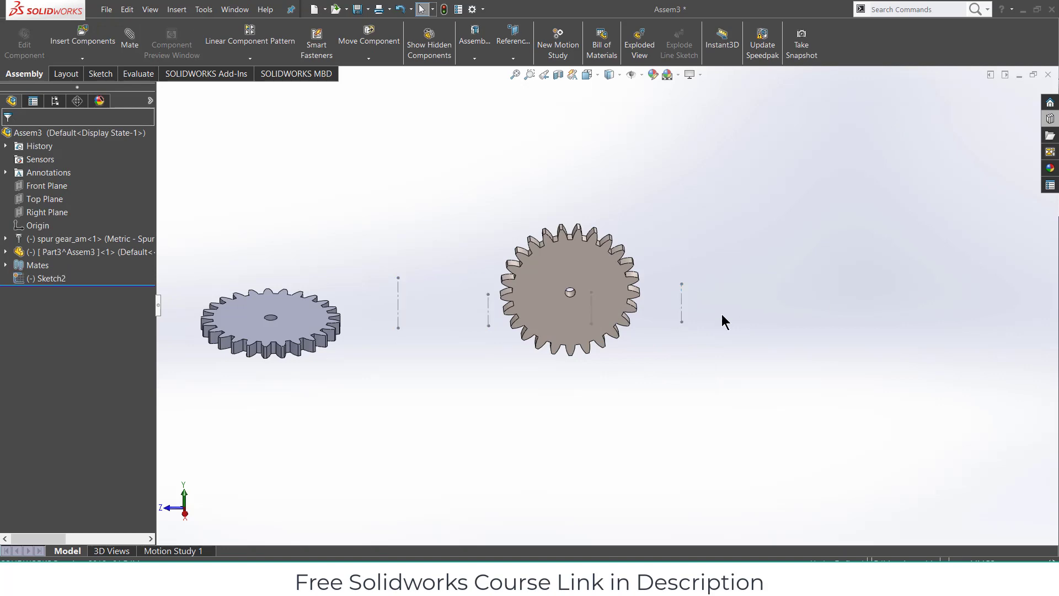
- Mate the custom gear's bore face to the first sketched centerline with a Coincident mate
{"action": "left_click", "coordinate": [130, 37]}
{"action": "scroll", "coordinate": [390, 382], "scroll_direction": "down", "scroll_amount": 5}
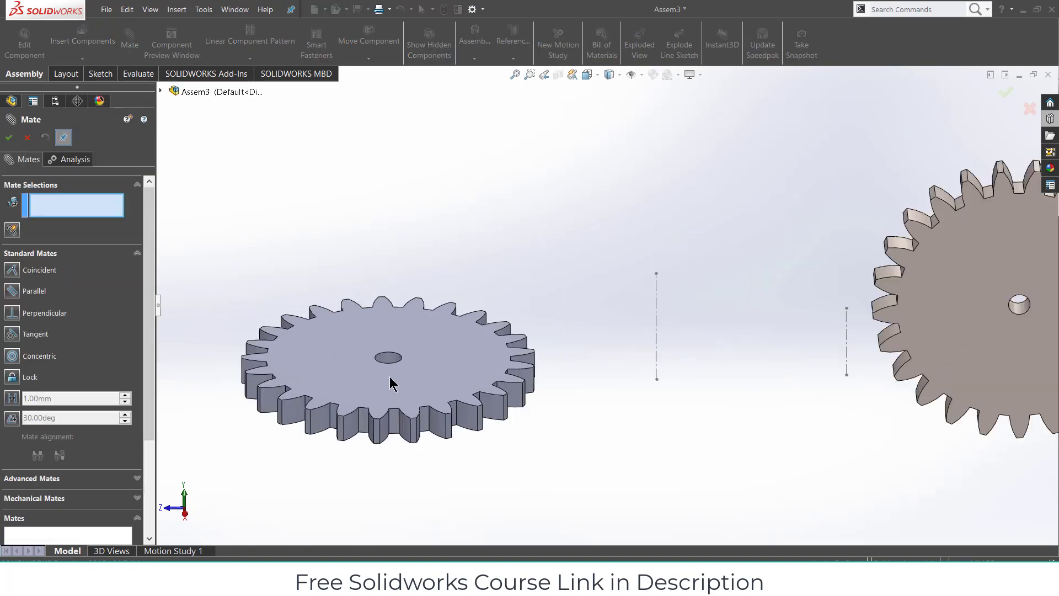
{"action": "left_click", "coordinate": [446, 318]}
{"action": "scroll", "coordinate": [451, 314], "scroll_direction": "up", "scroll_amount": 5}
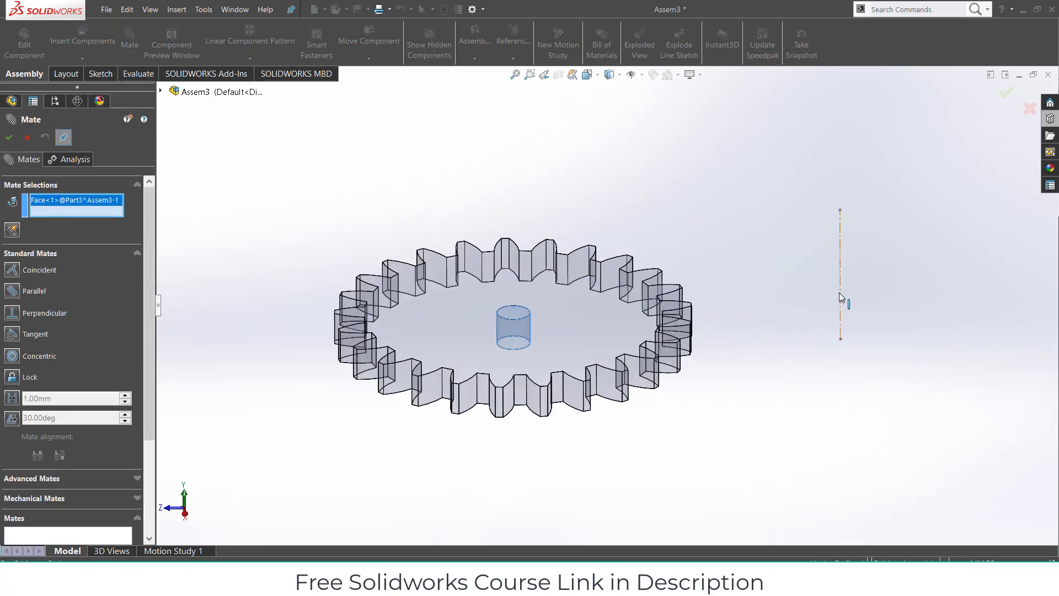
{"action": "left_click", "coordinate": [840, 295]}
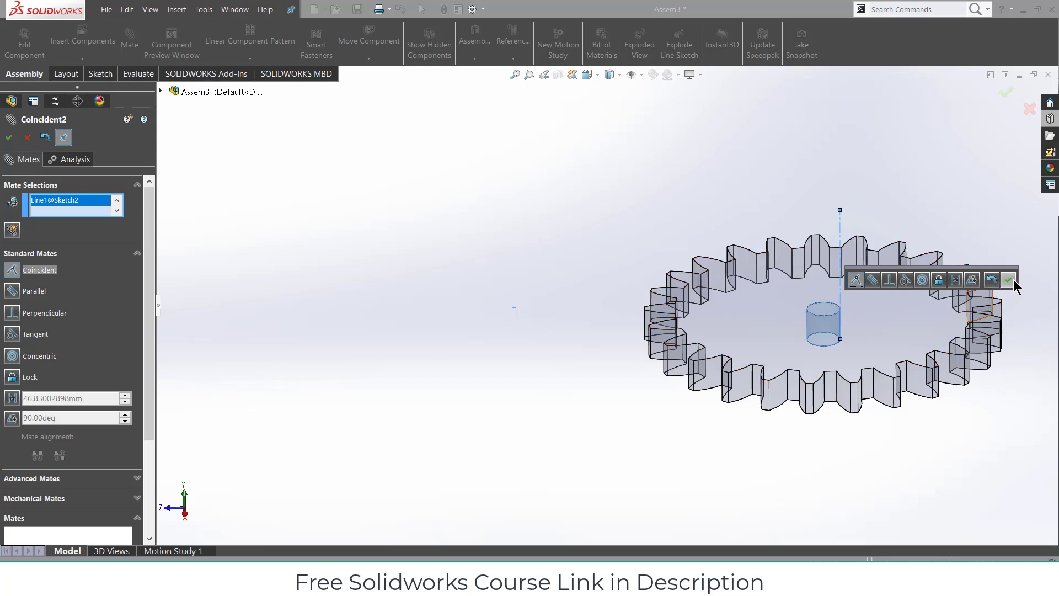
{"action": "left_click", "coordinate": [1008, 280]}
{"action": "left_click", "coordinate": [27, 138]}
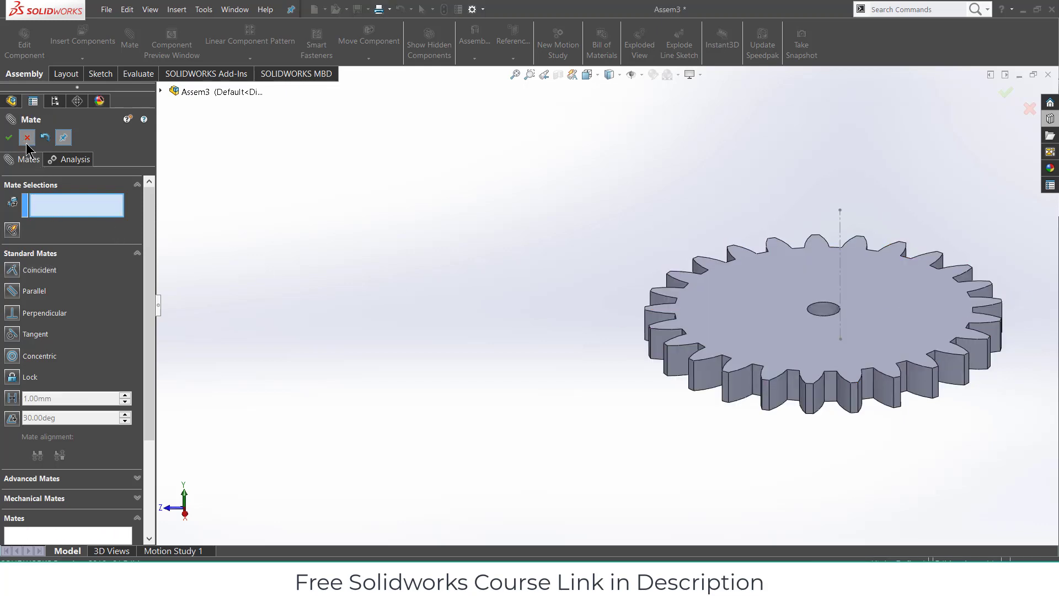
- Edit the mate between the custom gear's bore and the first centerline, changing its type to Concentric
{"action": "left_click", "coordinate": [6, 266]}
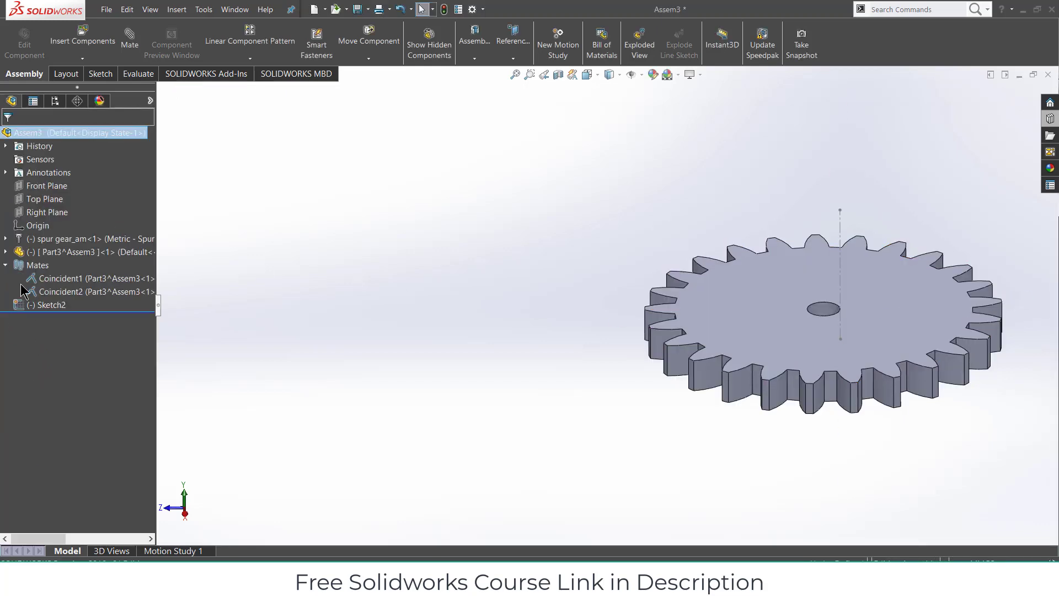
{"action": "right_click", "coordinate": [45, 290]}
{"action": "left_click", "coordinate": [59, 259]}
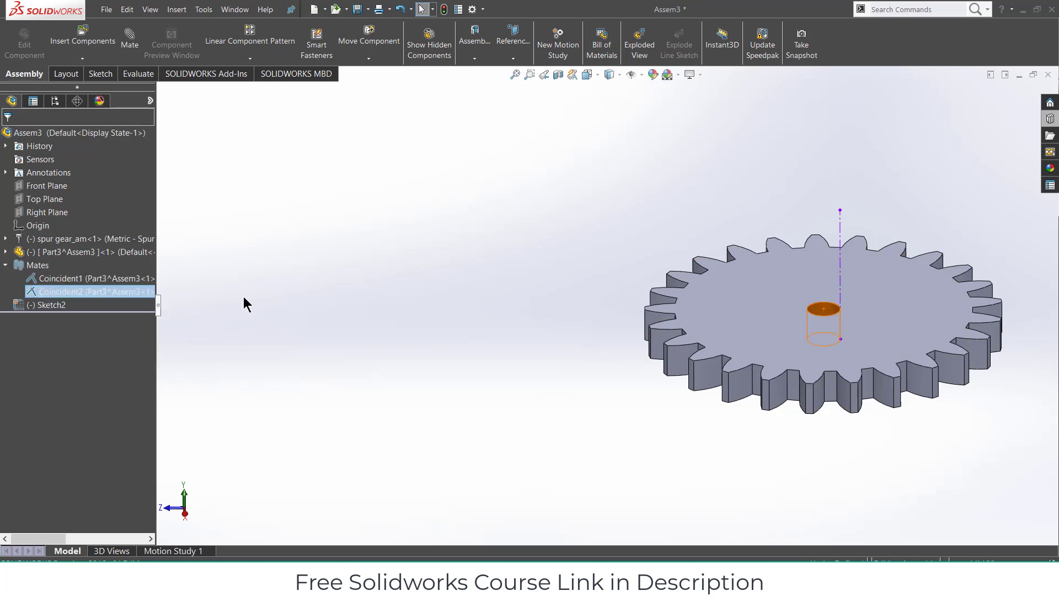
{"action": "left_click", "coordinate": [11, 356]}
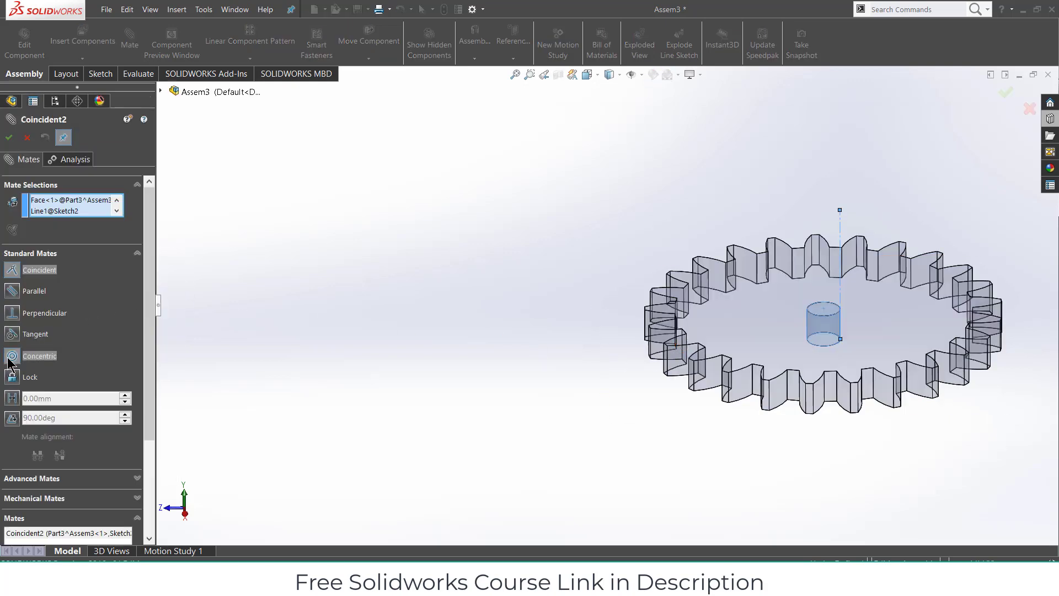
{"action": "left_click", "coordinate": [9, 137]}
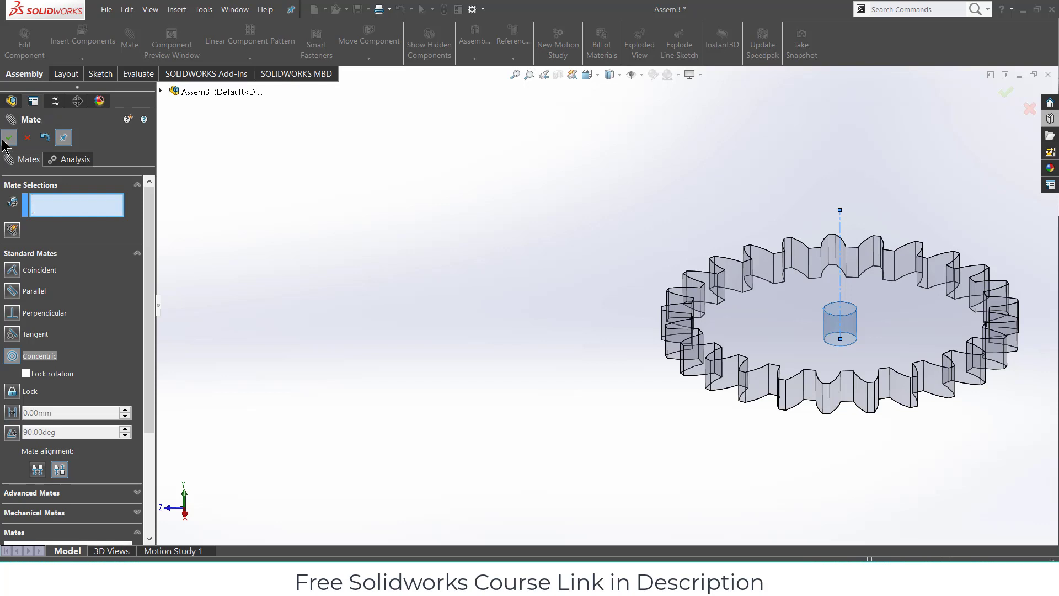
{"action": "scroll", "coordinate": [634, 358], "scroll_direction": "up", "scroll_amount": 2}
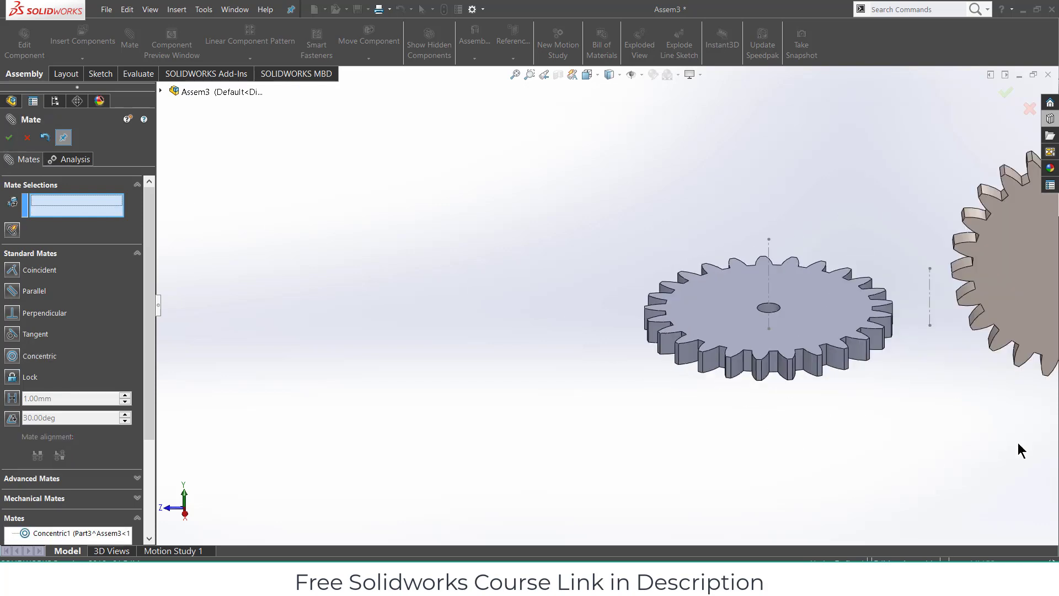
{"action": "scroll", "coordinate": [885, 390], "scroll_direction": "down", "scroll_amount": 1}
{"action": "scroll", "coordinate": [634, 292], "scroll_direction": "up", "scroll_amount": 1}
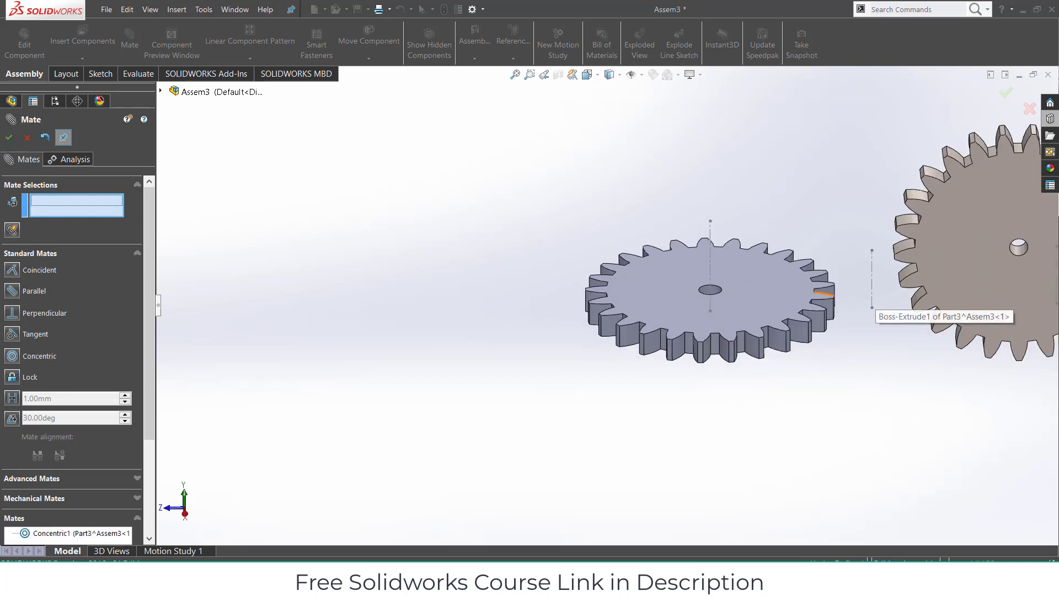
{"action": "left_click", "coordinate": [13, 137]}
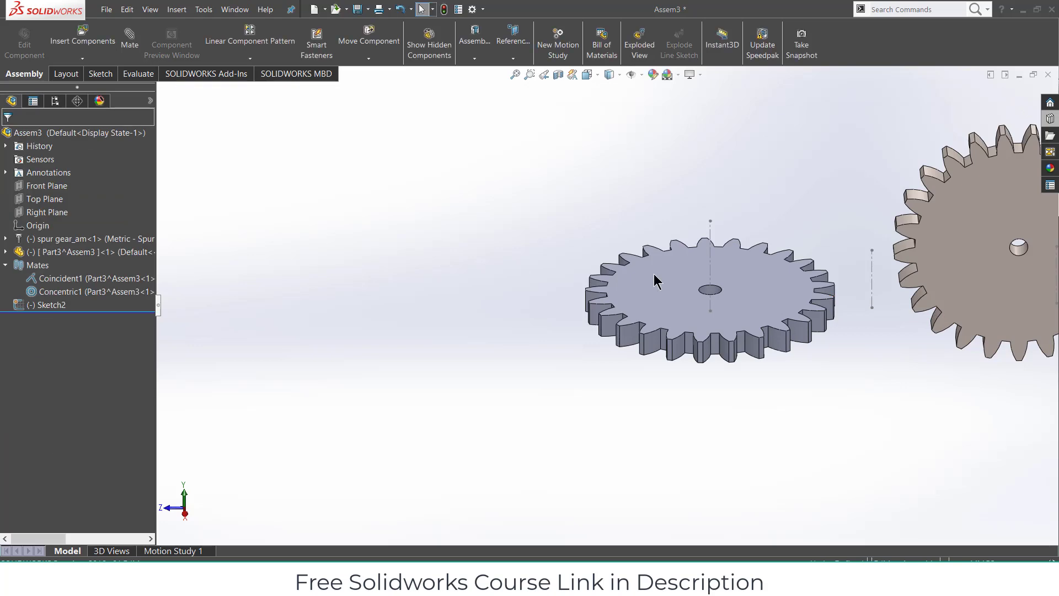
- Insert another library spur gear beside the custom gear, with module 2, 10 teeth and face width 5
{"action": "left_click", "coordinate": [1050, 119]}
{"action": "left_click_drag", "start_coordinate": [990, 364], "coordinate": [514, 263]}
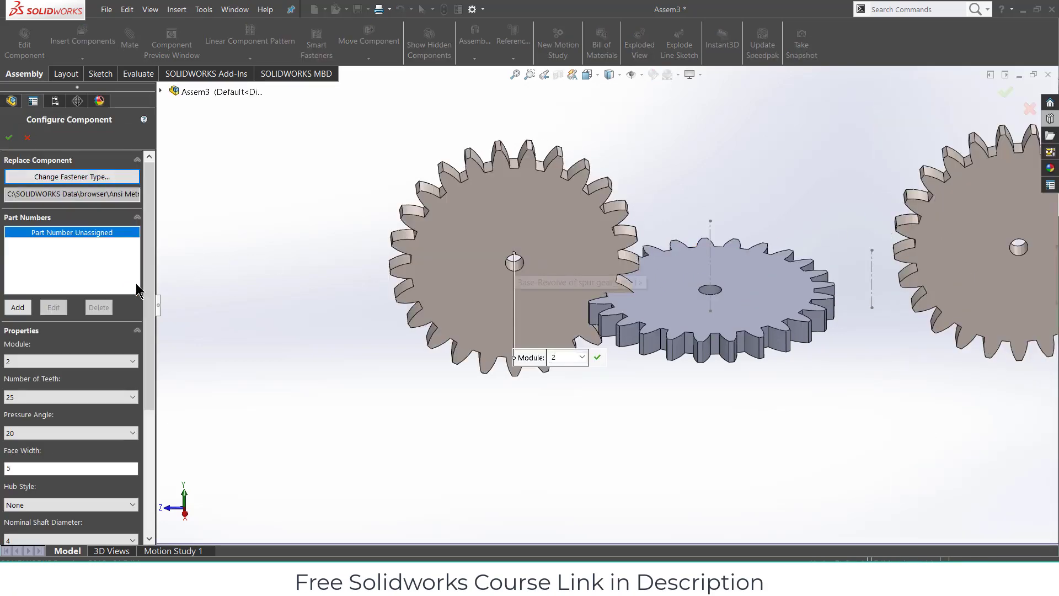
{"action": "left_click", "coordinate": [58, 396]}
{"action": "scroll", "coordinate": [43, 162], "scroll_direction": "up", "scroll_amount": 5}
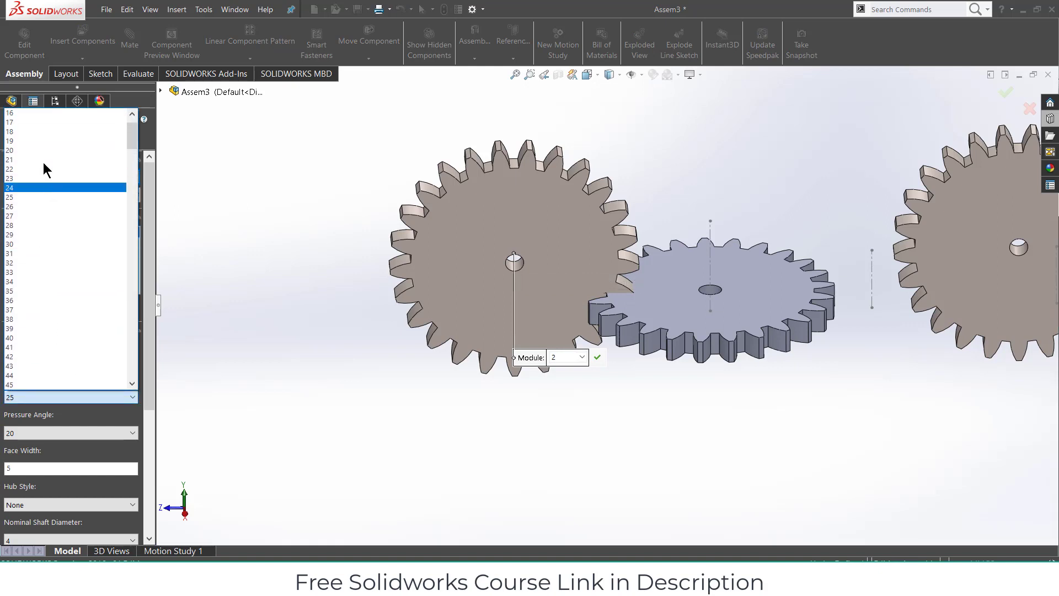
{"action": "left_click", "coordinate": [49, 113]}
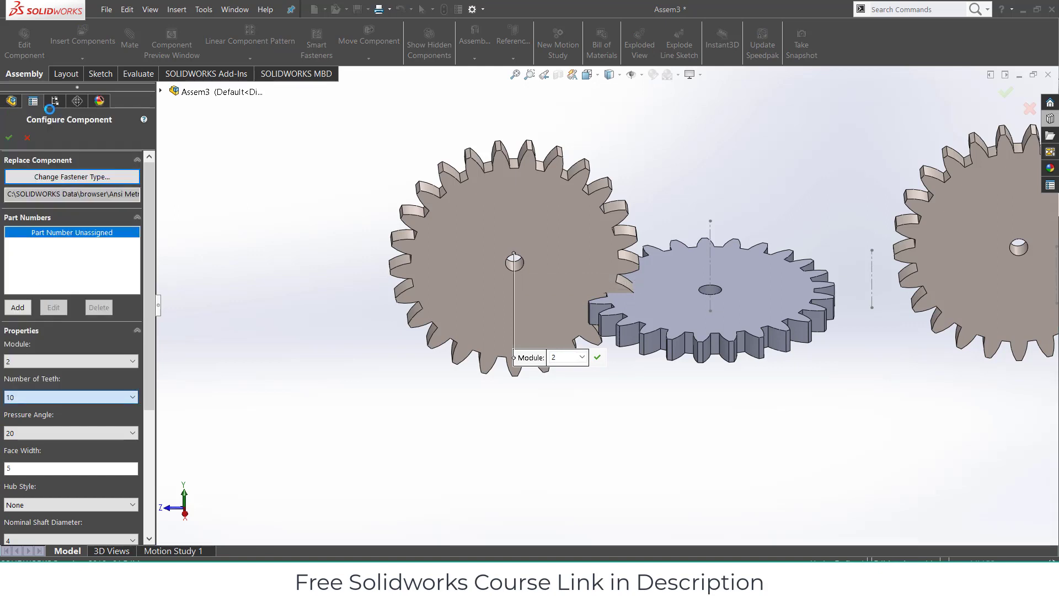
{"action": "left_click", "coordinate": [5, 140]}
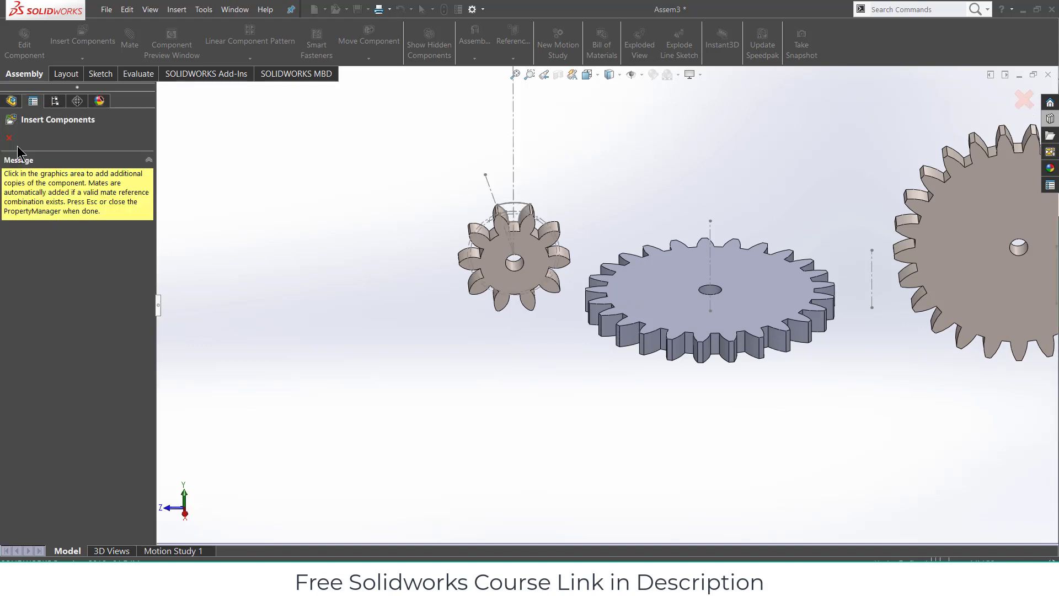
{"action": "left_click", "coordinate": [9, 138]}
- Mate the 10-tooth gear's bore face to the second sketched centerline with a Coincident mate
{"action": "left_click", "coordinate": [129, 41]}
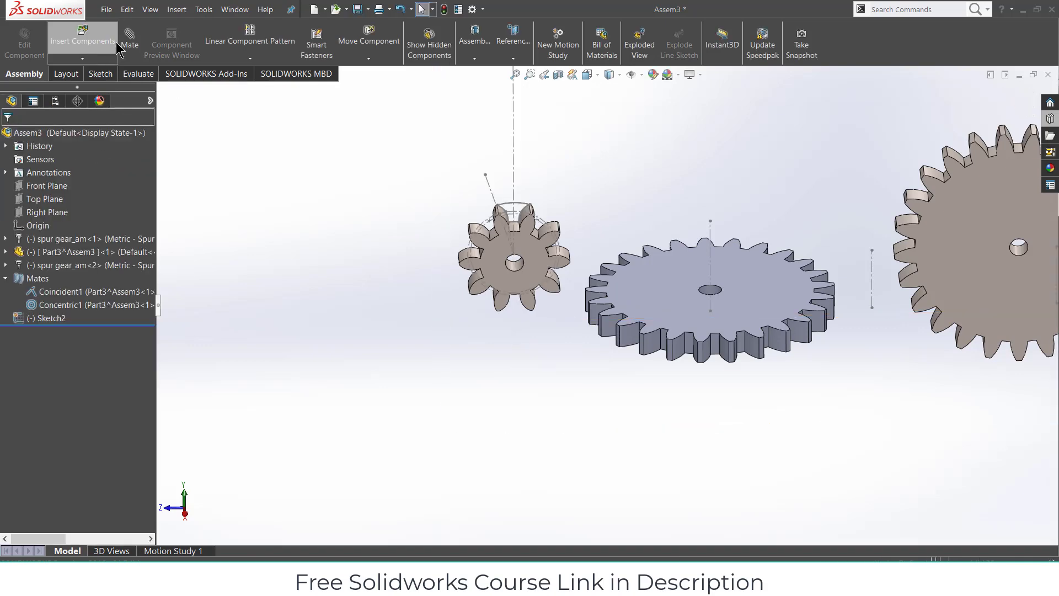
{"action": "scroll", "coordinate": [449, 211], "scroll_direction": "down", "scroll_amount": 3}
{"action": "scroll", "coordinate": [516, 285], "scroll_direction": "down", "scroll_amount": 1}
{"action": "left_click", "coordinate": [581, 313]}
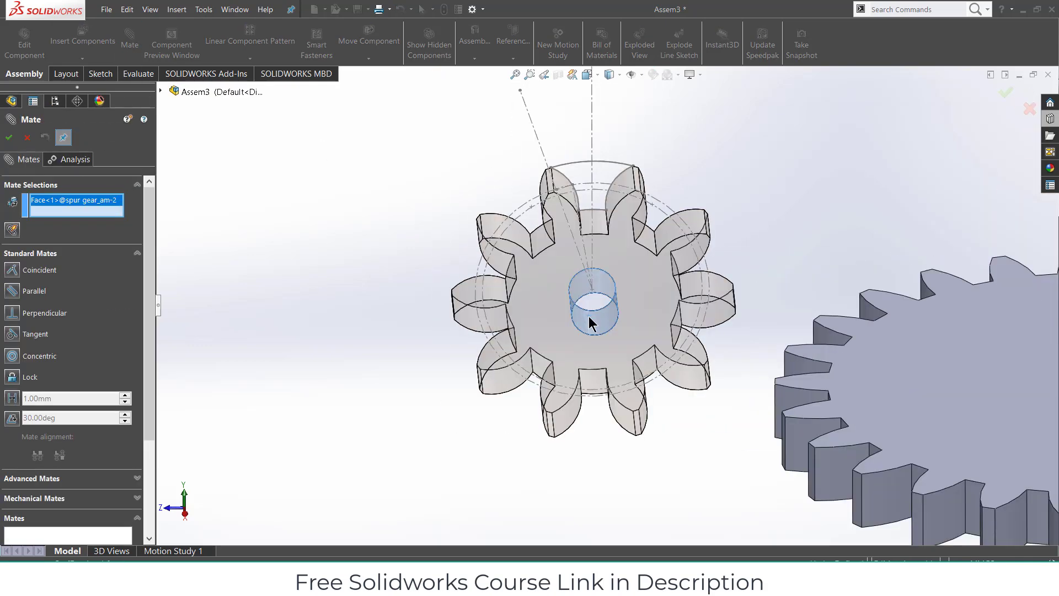
{"action": "scroll", "coordinate": [585, 312], "scroll_direction": "up", "scroll_amount": 5}
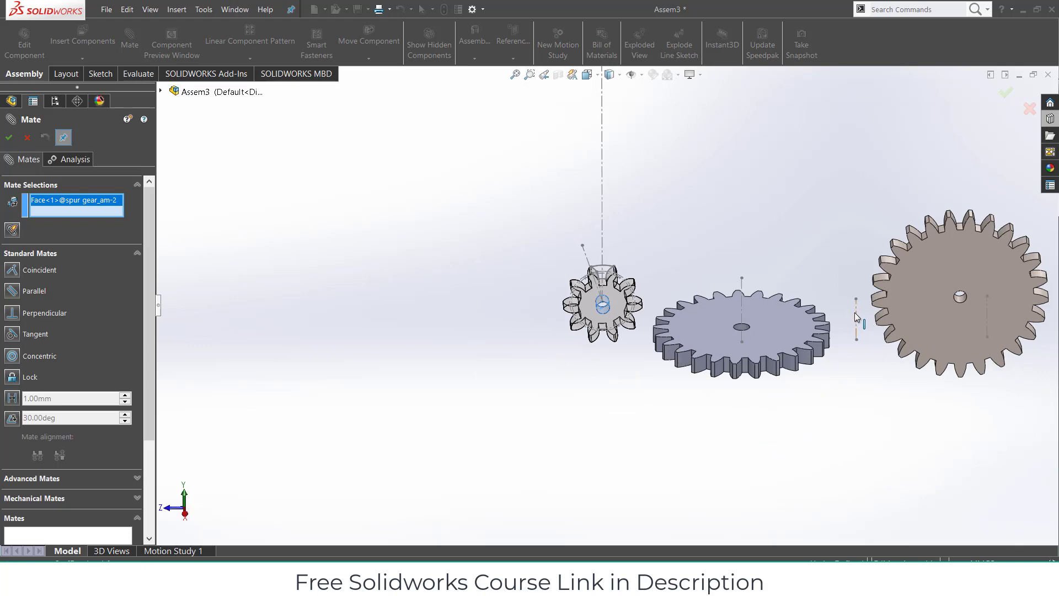
{"action": "left_click", "coordinate": [856, 318]}
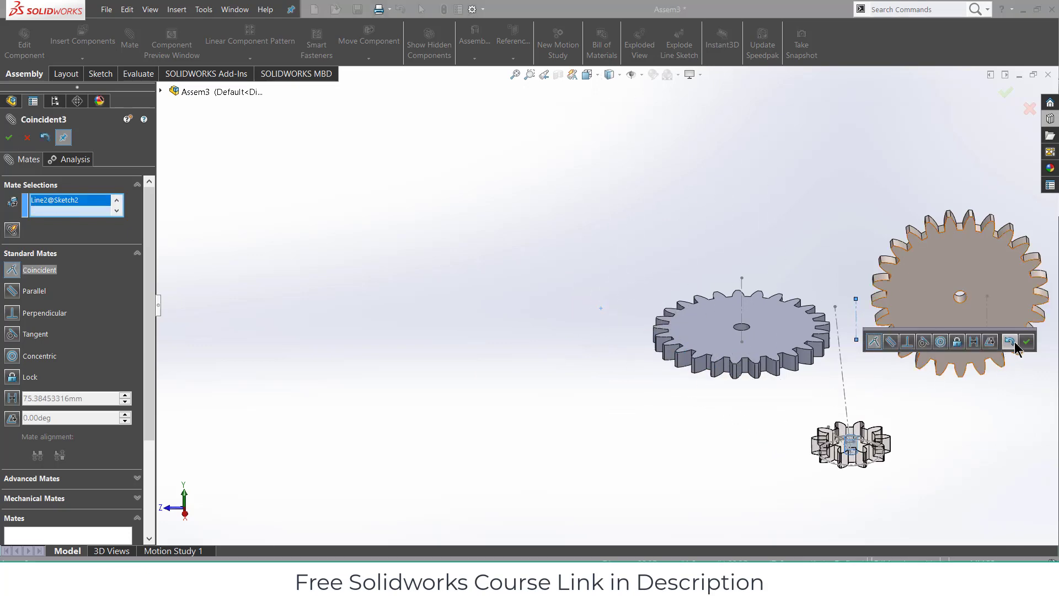
{"action": "left_click", "coordinate": [1028, 343]}
- Make the flat face of the 10-tooth gear coincident with the custom gear's upper face and finish mating
{"action": "scroll", "coordinate": [893, 446], "scroll_direction": "down", "scroll_amount": 3}
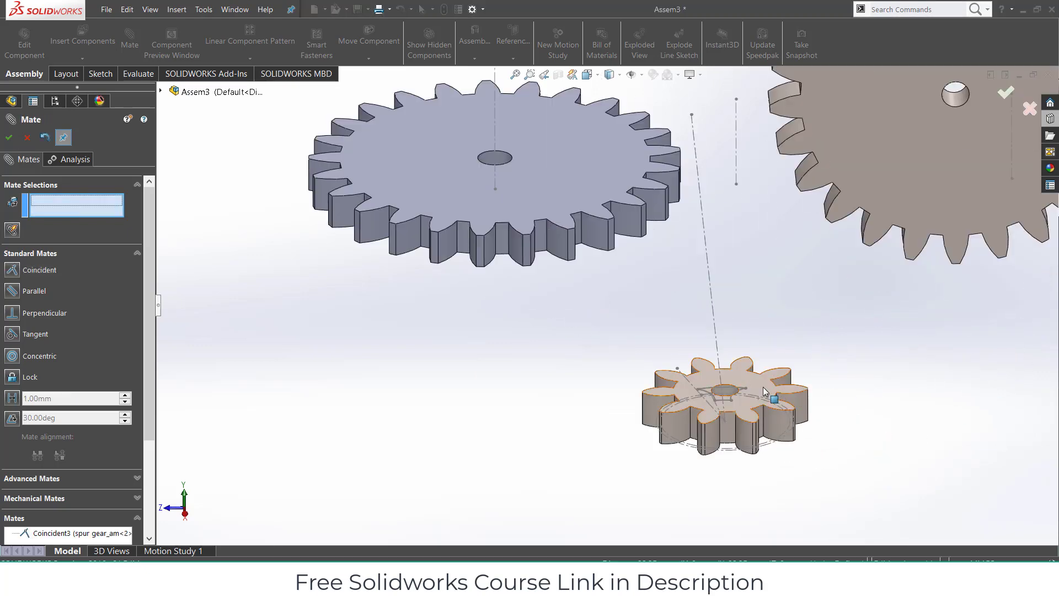
{"action": "left_click", "coordinate": [531, 154]}
{"action": "left_click", "coordinate": [593, 154]}
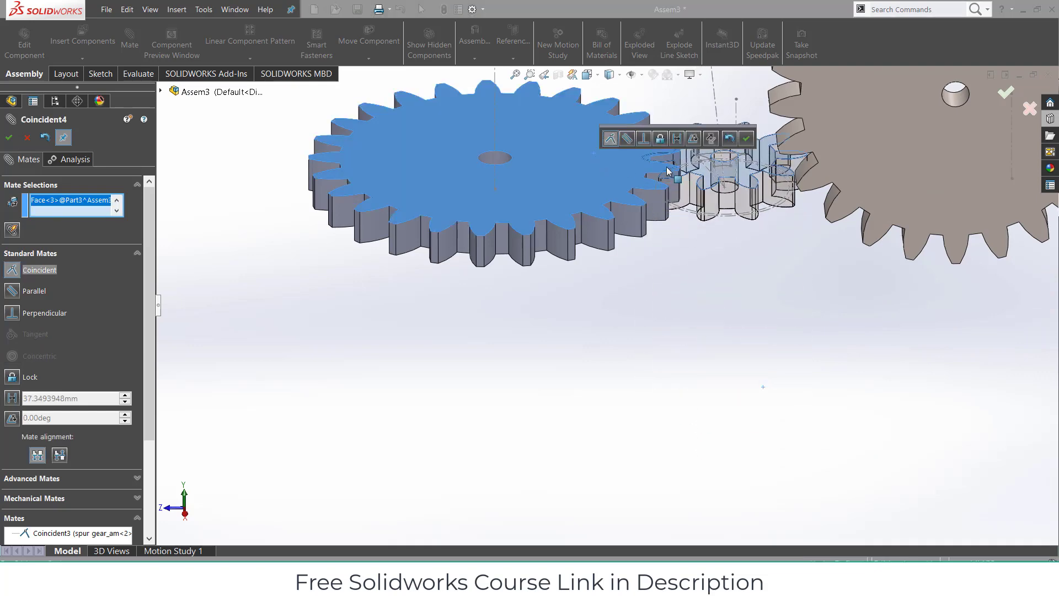
{"action": "left_click", "coordinate": [750, 142]}
{"action": "middle_click_drag", "start_coordinate": [750, 204], "coordinate": [726, 331]}
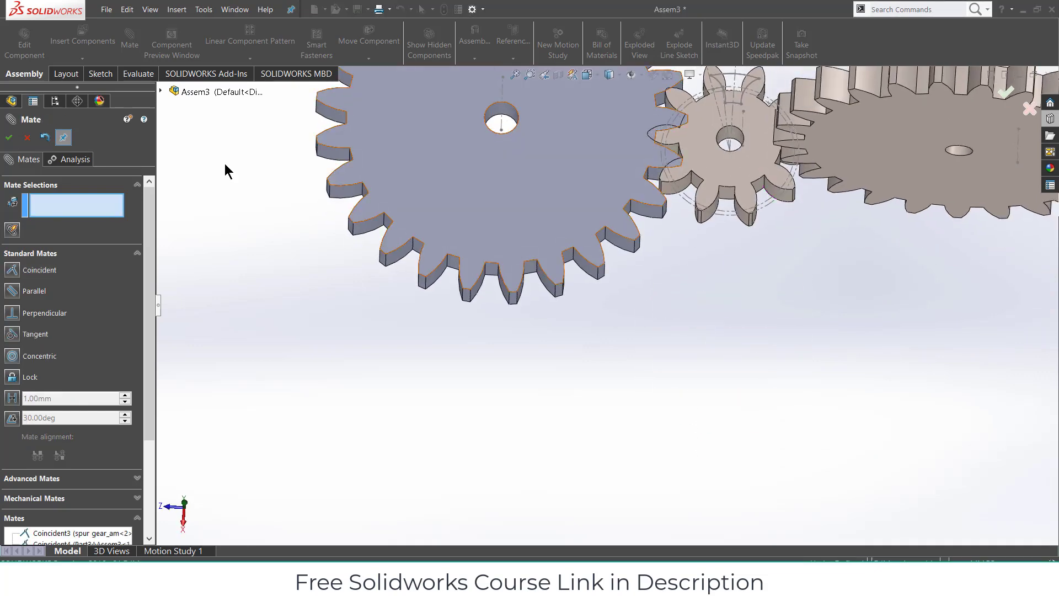
{"action": "left_click", "coordinate": [9, 137]}
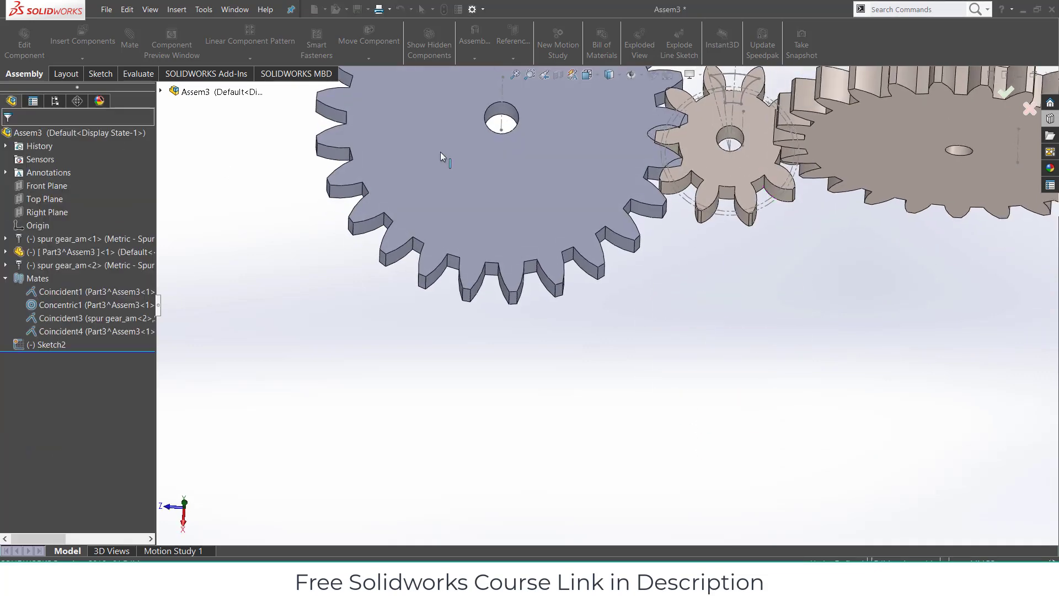
- Rotate the 10-tooth gear slightly to check how its teeth meet those of the custom gear
{"action": "left_click", "coordinate": [746, 159]}
{"action": "key", "text": "ctrl+8"}
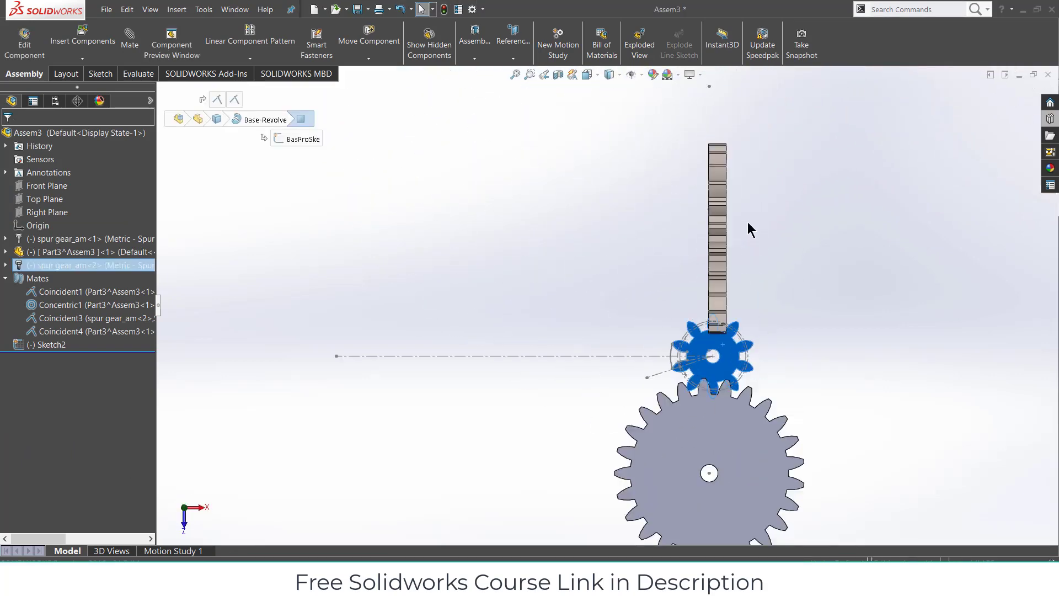
{"action": "scroll", "coordinate": [747, 221], "scroll_direction": "down", "scroll_amount": 5}
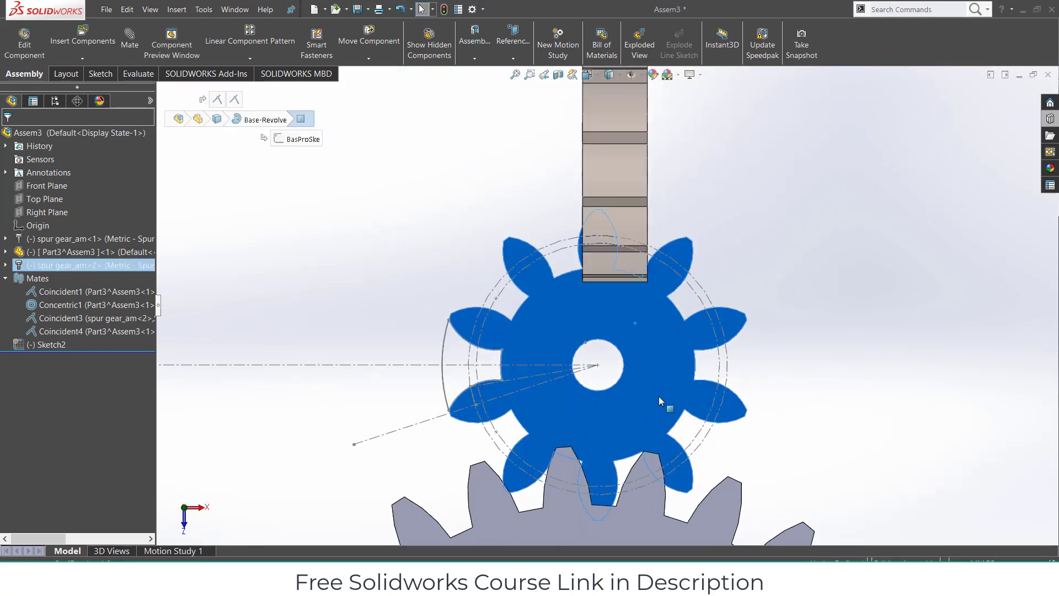
{"action": "left_click_drag", "start_coordinate": [660, 399], "coordinate": [670, 377]}
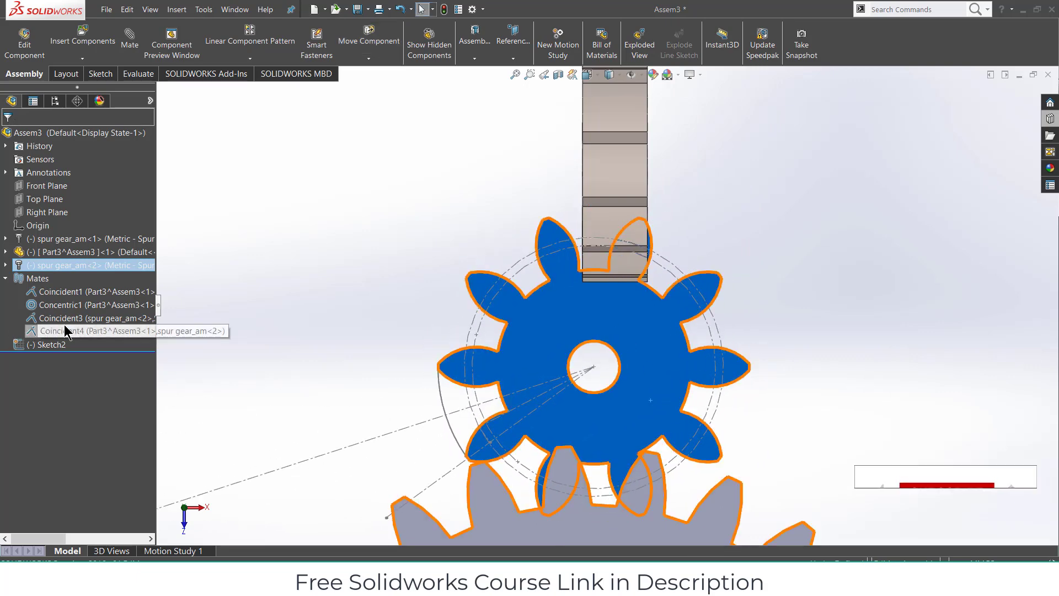
- Edit the mate between the 10-tooth gear's bore and the second centerline, changing its type to Concentric
{"action": "right_click", "coordinate": [93, 318]}
{"action": "left_click", "coordinate": [101, 287]}
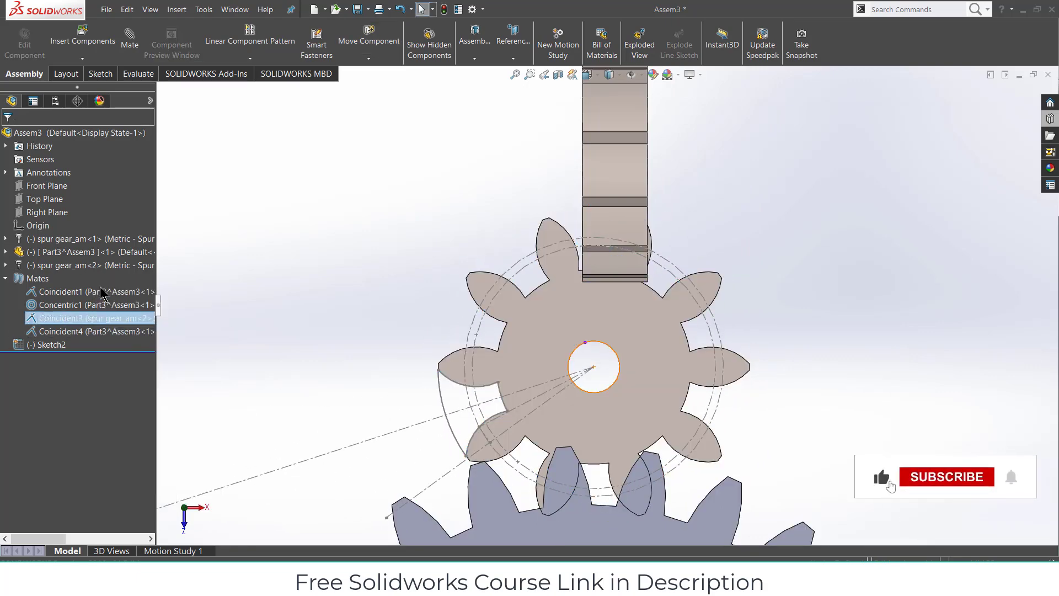
{"action": "left_click", "coordinate": [25, 355]}
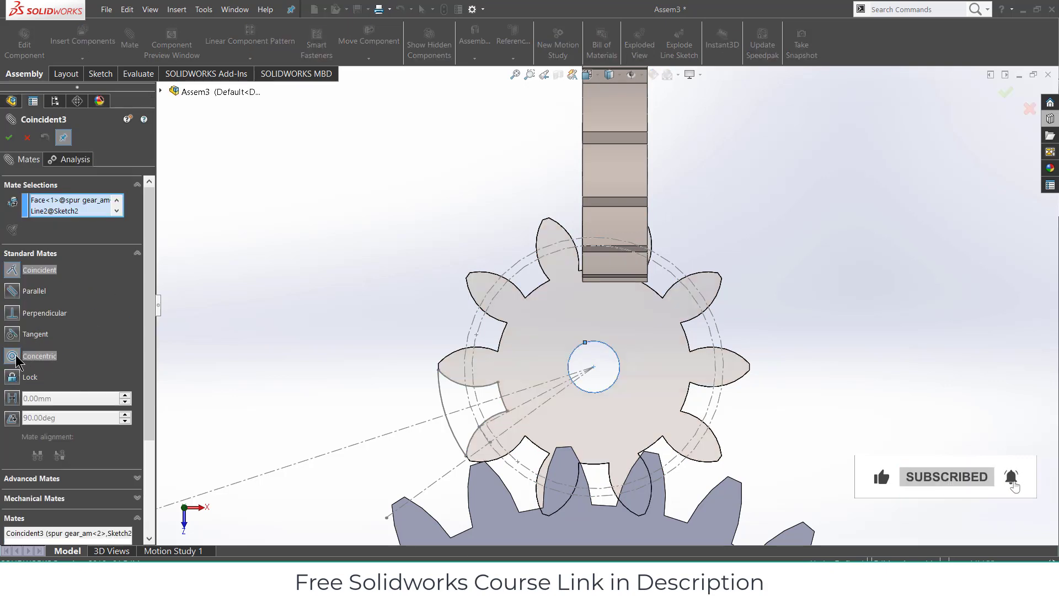
{"action": "left_click", "coordinate": [9, 138]}
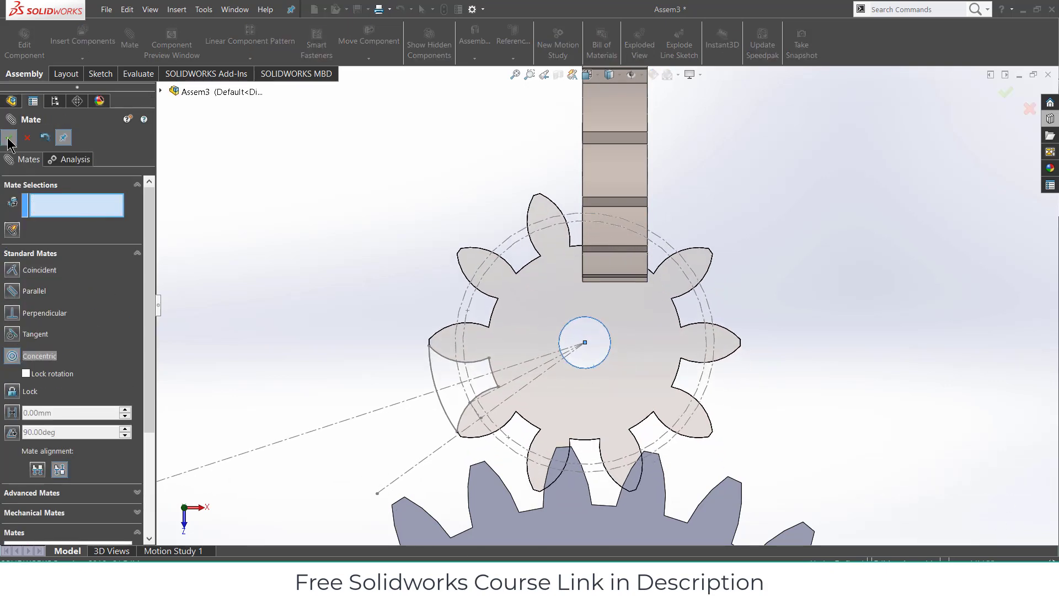
{"action": "left_click", "coordinate": [27, 138]}
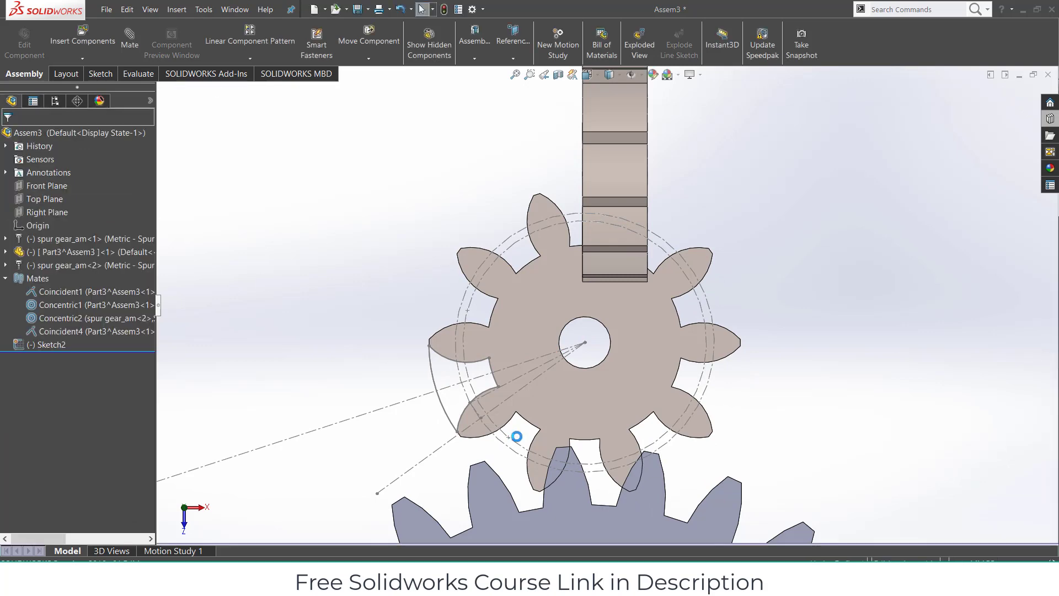
- Rotate the custom gear so that one of its teeth sits between two teeth of the 10-tooth gear
{"action": "left_click", "coordinate": [592, 514]}
{"action": "left_click_drag", "start_coordinate": [593, 514], "coordinate": [610, 514]}
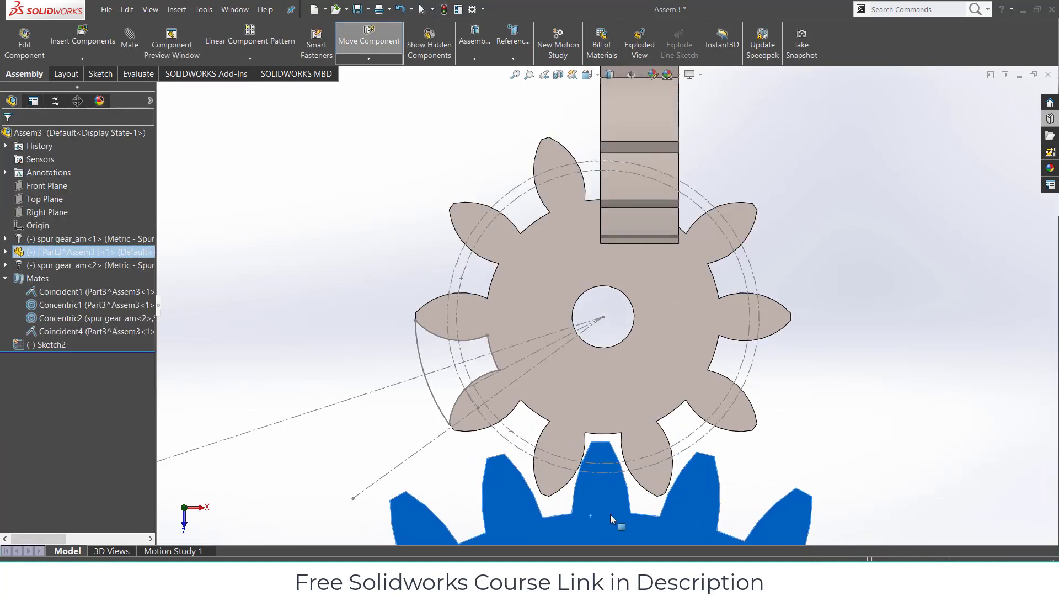
{"action": "key", "text": "Escape"}
- Start a mechanical Gear mate with cleared selections and pick the 10-tooth gear's pitch circle as its first reference
{"action": "scroll", "coordinate": [763, 454], "scroll_direction": "up", "scroll_amount": 6}
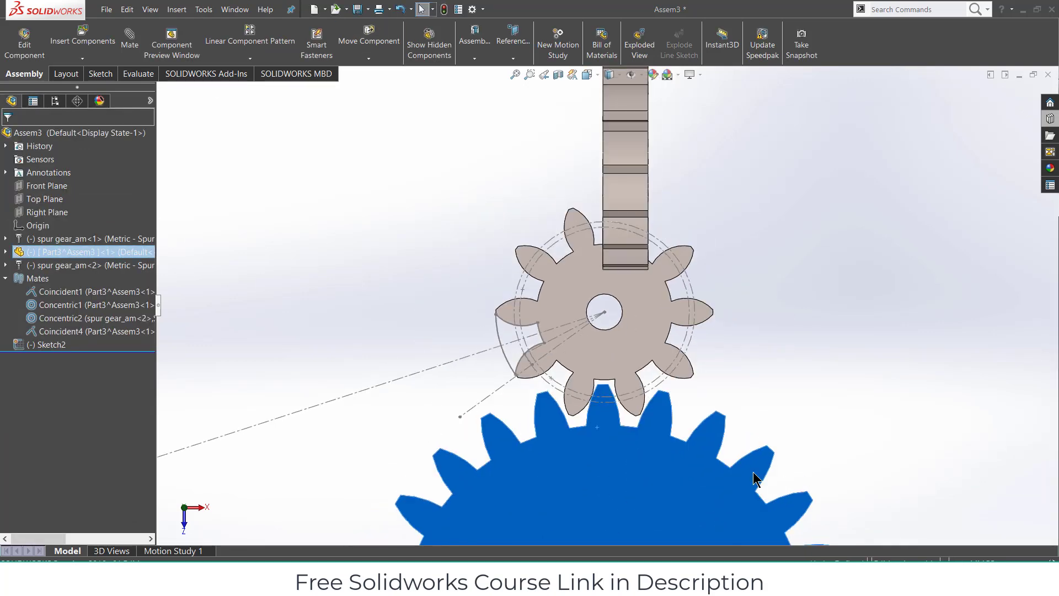
{"action": "scroll", "coordinate": [604, 307], "scroll_direction": "down", "scroll_amount": 3}
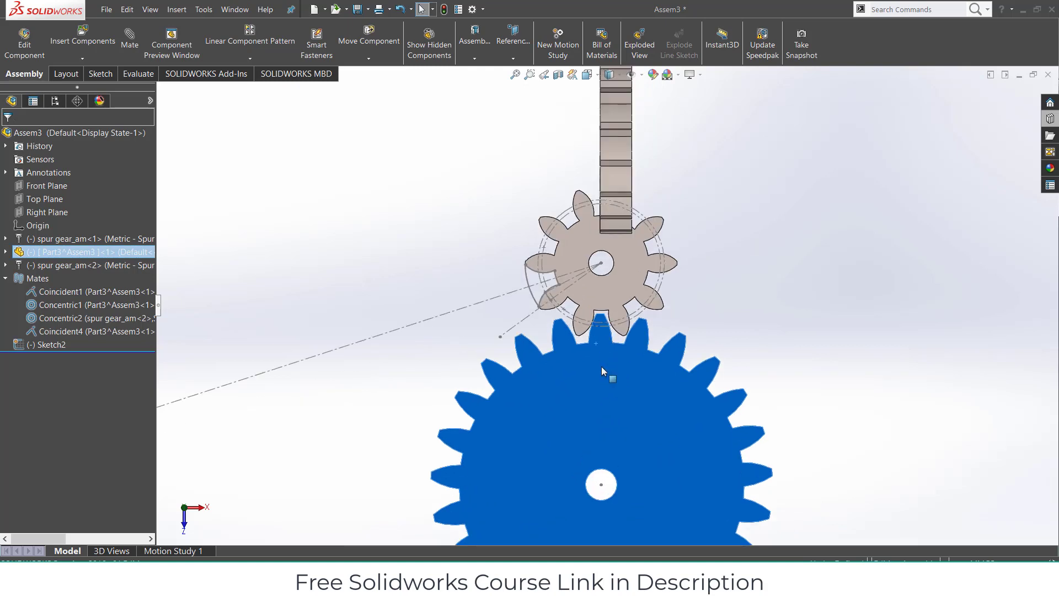
{"action": "scroll", "coordinate": [601, 366], "scroll_direction": "down", "scroll_amount": 1}
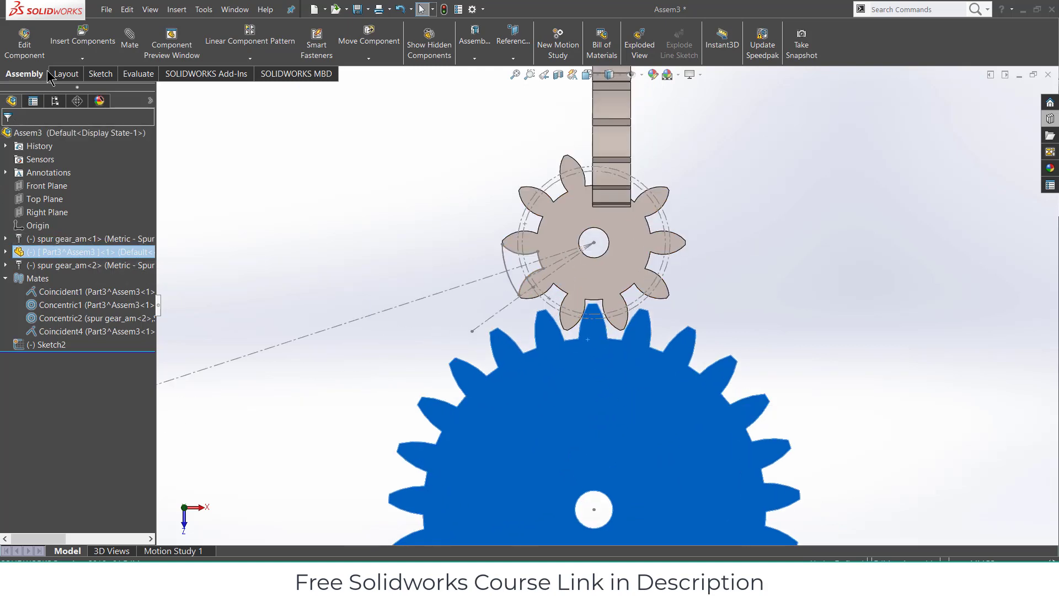
{"action": "left_click", "coordinate": [129, 38]}
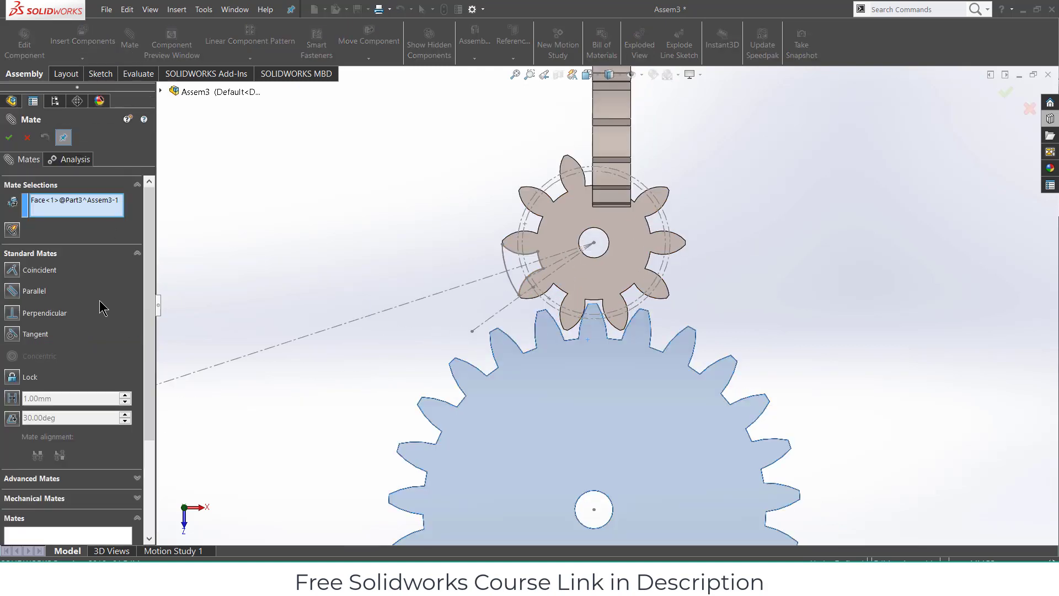
{"action": "right_click", "coordinate": [74, 209]}
{"action": "left_click", "coordinate": [105, 216]}
{"action": "left_click", "coordinate": [88, 253]}
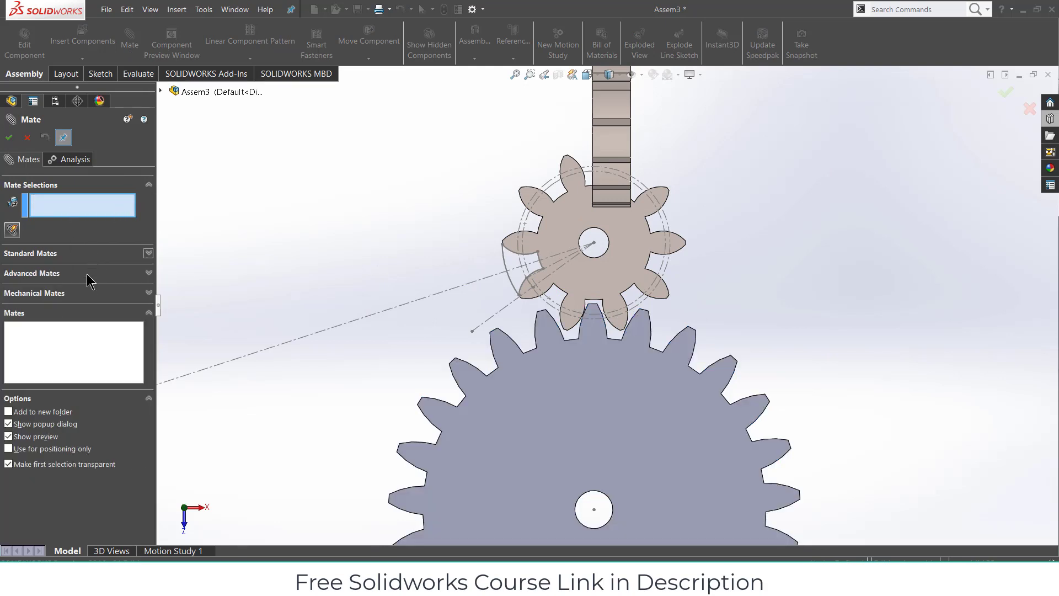
{"action": "left_click", "coordinate": [88, 298]}
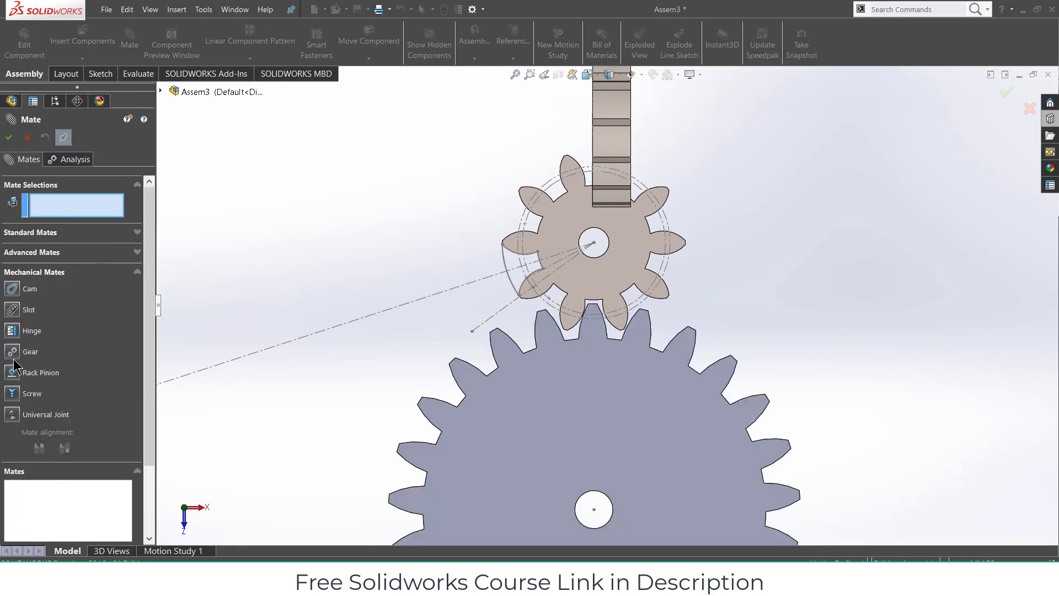
{"action": "left_click", "coordinate": [28, 372]}
{"action": "left_click", "coordinate": [554, 306]}
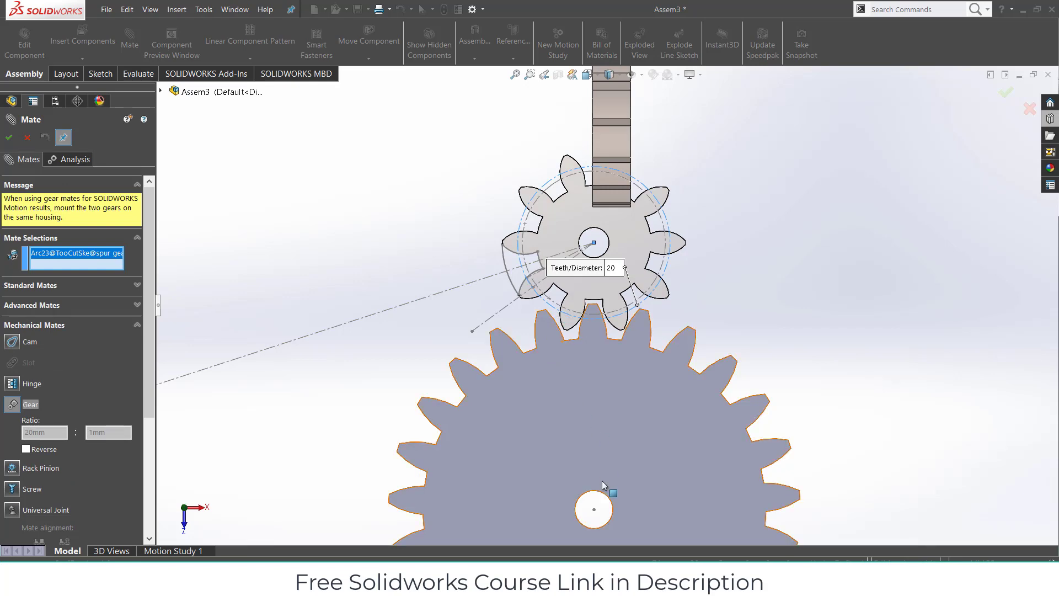
- Add the custom gear's bore as the second gear mate reference, set its teeth/diameter value to 50, and finish mating
{"action": "mouse_move", "coordinate": [601, 481]}
{"action": "middle_mouse_down"}
{"action": "mouse_move", "coordinate": [588, 463]}
{"action": "mouse_move", "coordinate": [588, 480]}
{"action": "middle_mouse_up"}
{"action": "scroll", "coordinate": [590, 496], "scroll_direction": "down", "scroll_amount": 3}
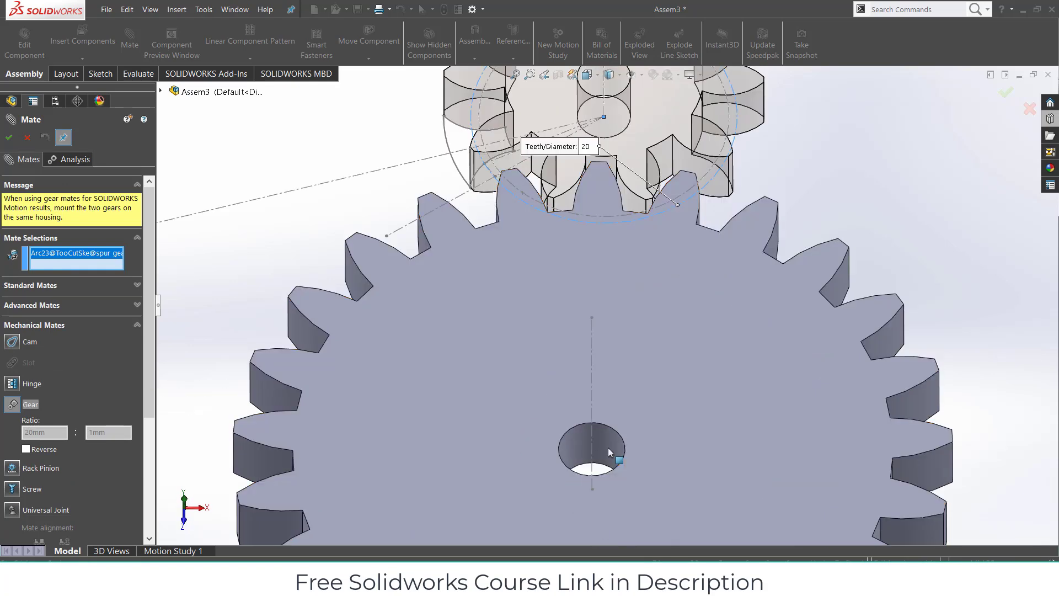
{"action": "left_click", "coordinate": [608, 448]}
{"action": "double_click", "coordinate": [384, 456]}
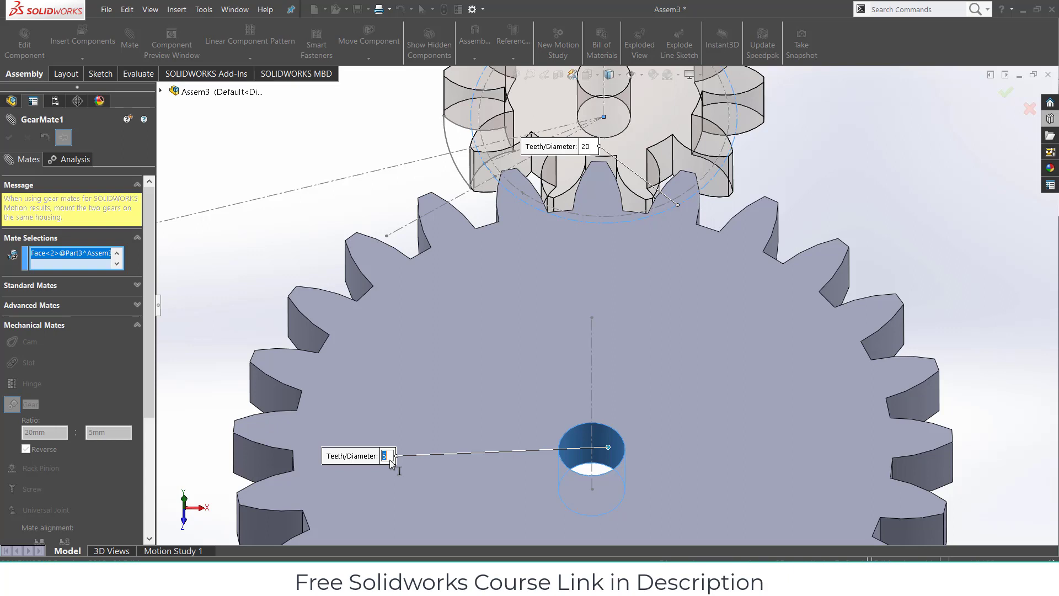
{"action": "key", "text": "Return"}
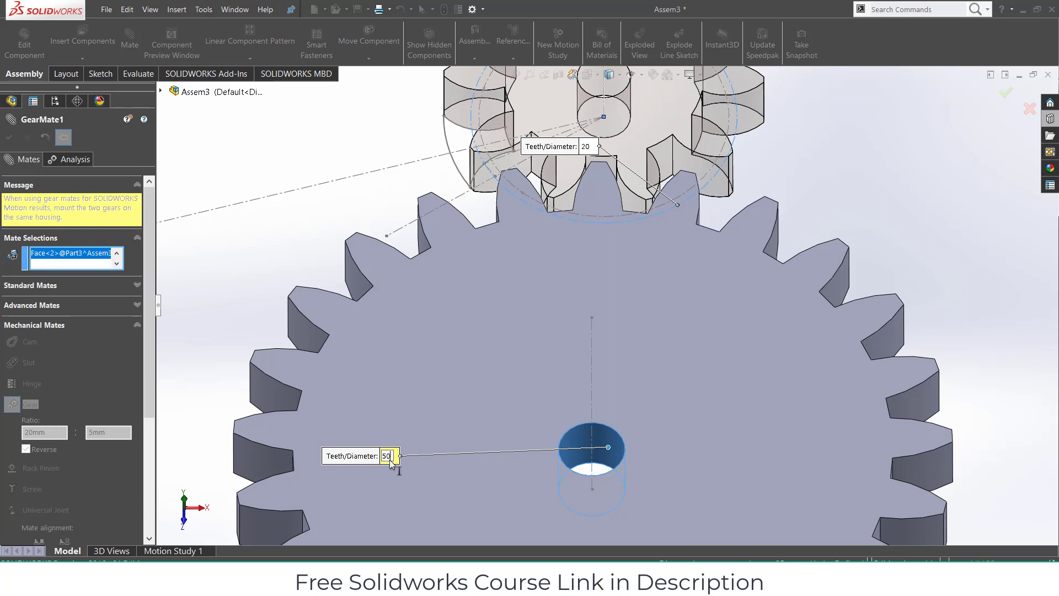
{"action": "left_click_drag", "start_coordinate": [448, 316], "coordinate": [419, 293]}
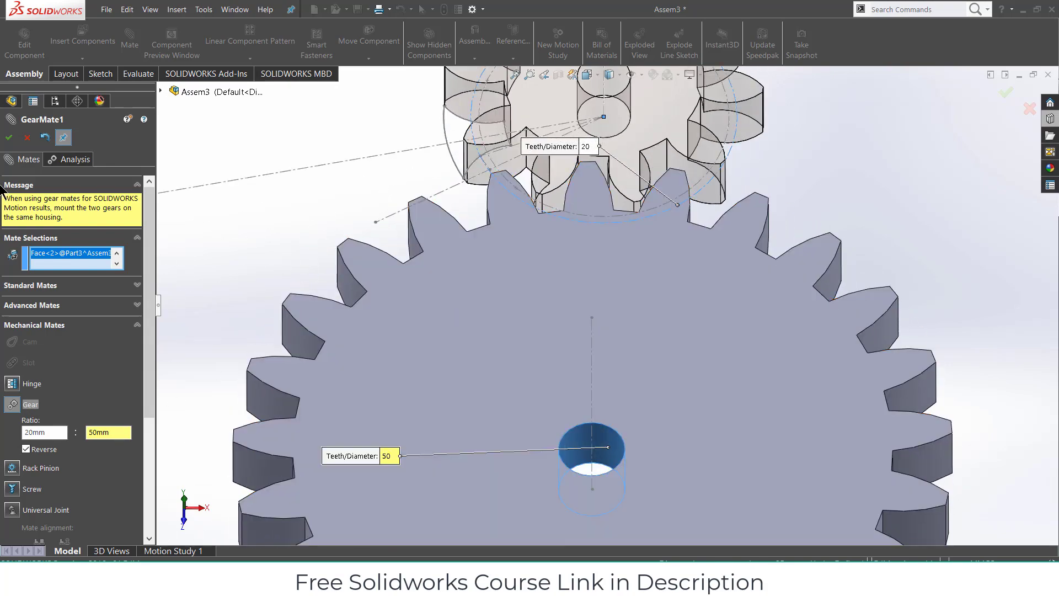
{"action": "left_click", "coordinate": [9, 138]}
{"action": "left_click", "coordinate": [27, 137]}
- Rotate the custom gear to check how it drives the meshed 10-tooth gear
{"action": "middle_click_drag", "start_coordinate": [617, 283], "coordinate": [530, 333]}
{"action": "middle_click_drag", "start_coordinate": [717, 159], "coordinate": [752, 182]}
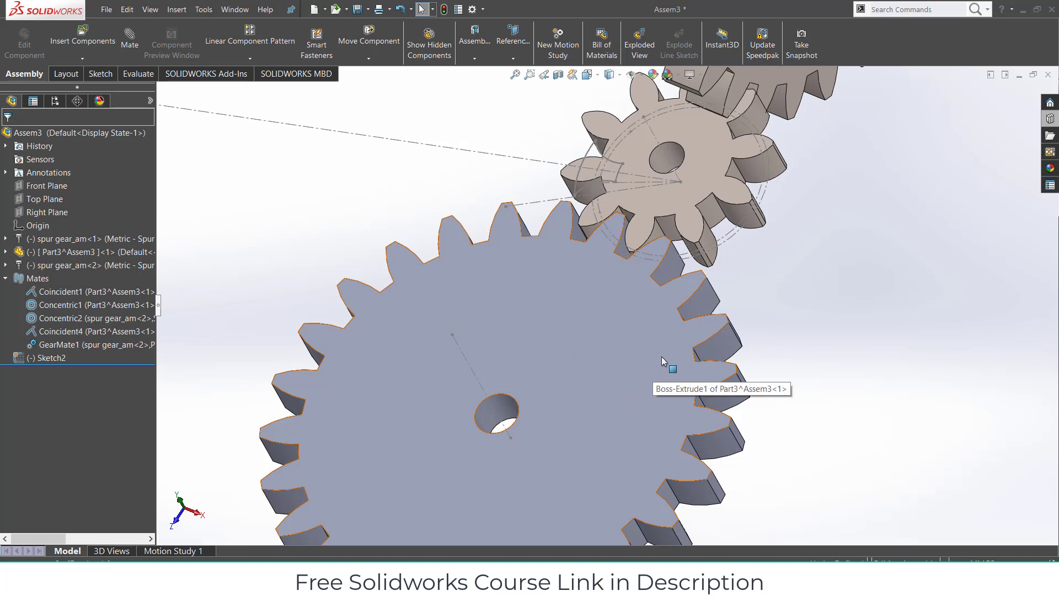
{"action": "left_click_drag", "start_coordinate": [660, 357], "coordinate": [356, 436]}
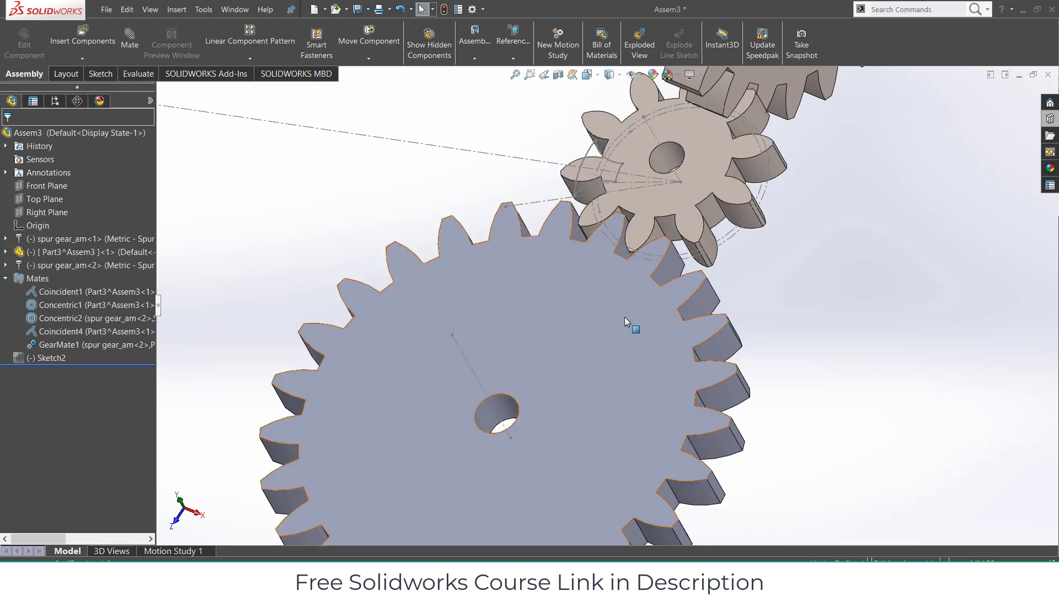
- Insert another library spur gear with module 2 and 30 teeth in the open space beside the gear train
{"action": "key", "text": "z"}
{"action": "key", "text": "z"}
{"action": "key", "text": "z"}
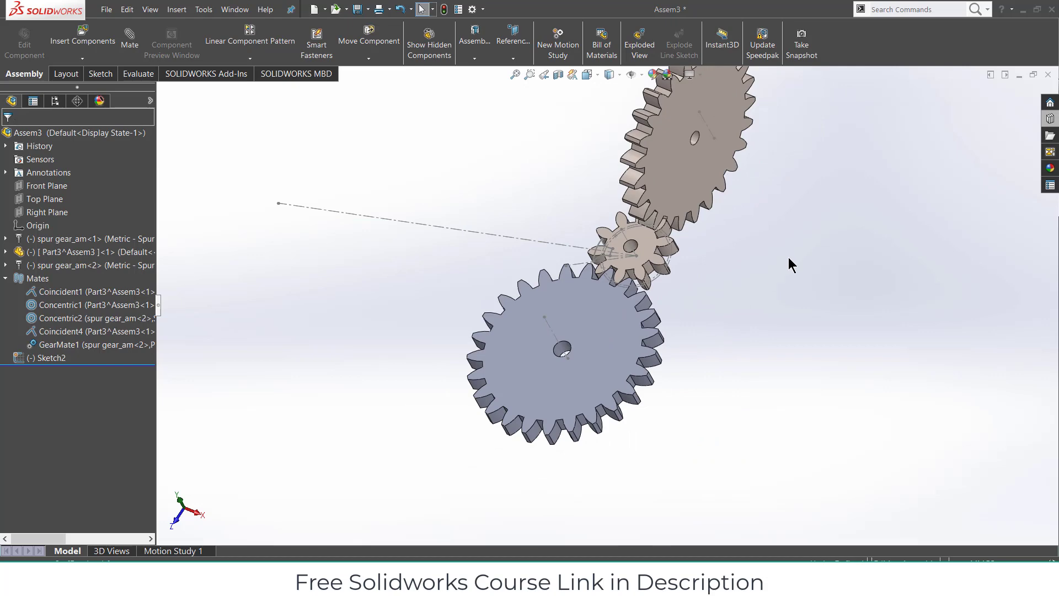
{"action": "scroll", "coordinate": [789, 257], "scroll_direction": "down", "scroll_amount": 2}
{"action": "scroll", "coordinate": [762, 256], "scroll_direction": "up", "scroll_amount": 3}
{"action": "scroll", "coordinate": [701, 187], "scroll_direction": "down", "scroll_amount": 1}
{"action": "scroll", "coordinate": [699, 187], "scroll_direction": "down", "scroll_amount": 1}
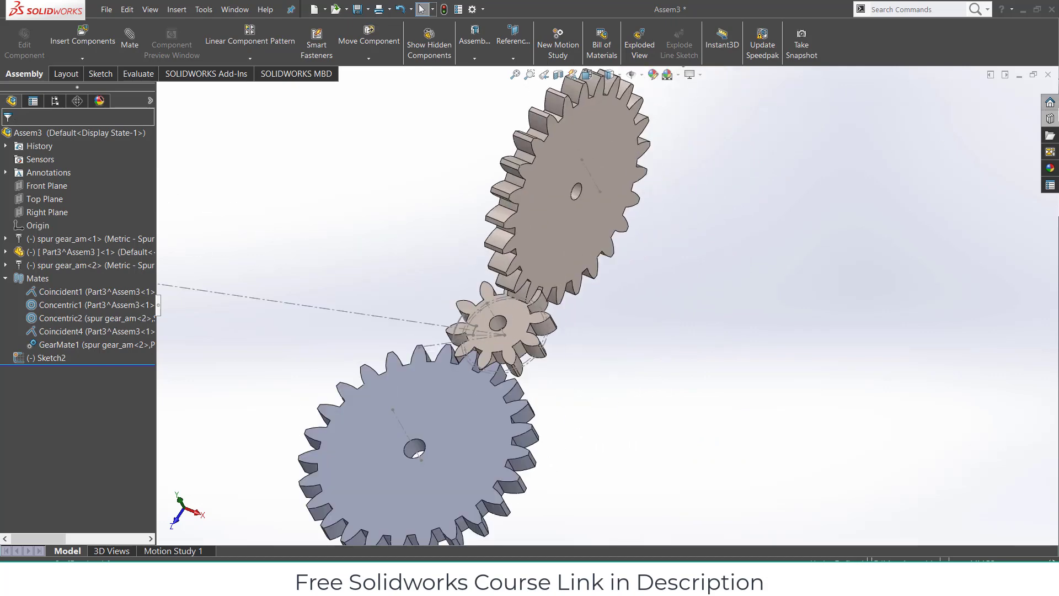
{"action": "left_click", "coordinate": [1053, 125]}
{"action": "left_click_drag", "start_coordinate": [987, 368], "coordinate": [736, 368]}
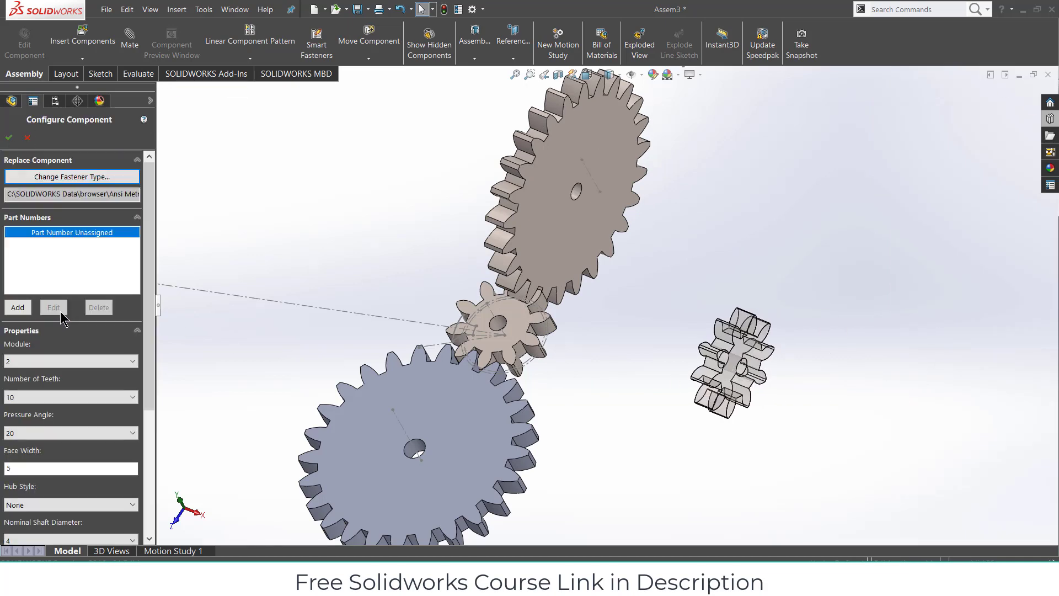
{"action": "left_click", "coordinate": [113, 398]}
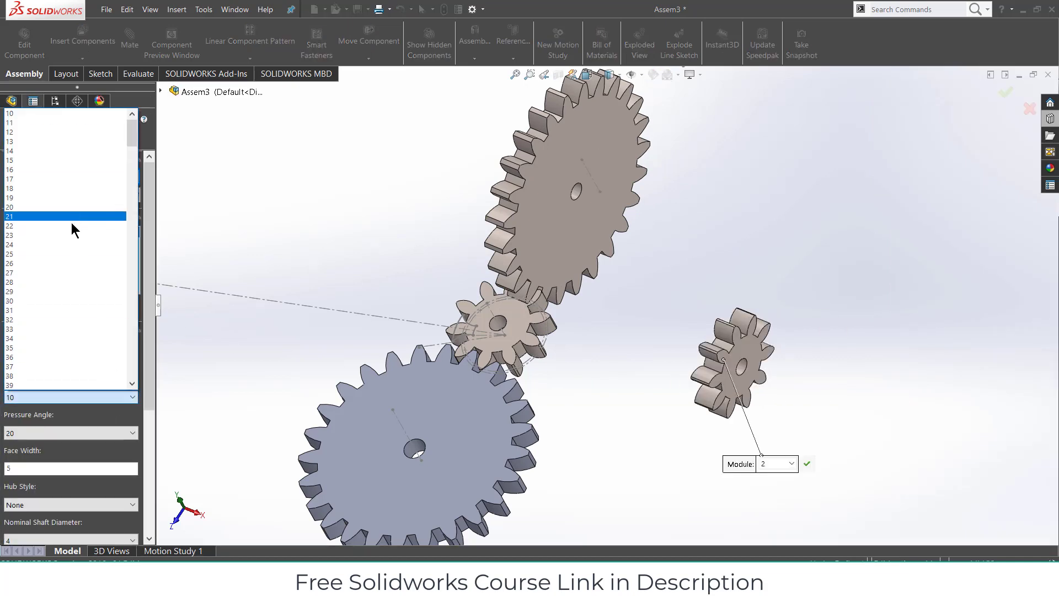
{"action": "left_click", "coordinate": [67, 301]}
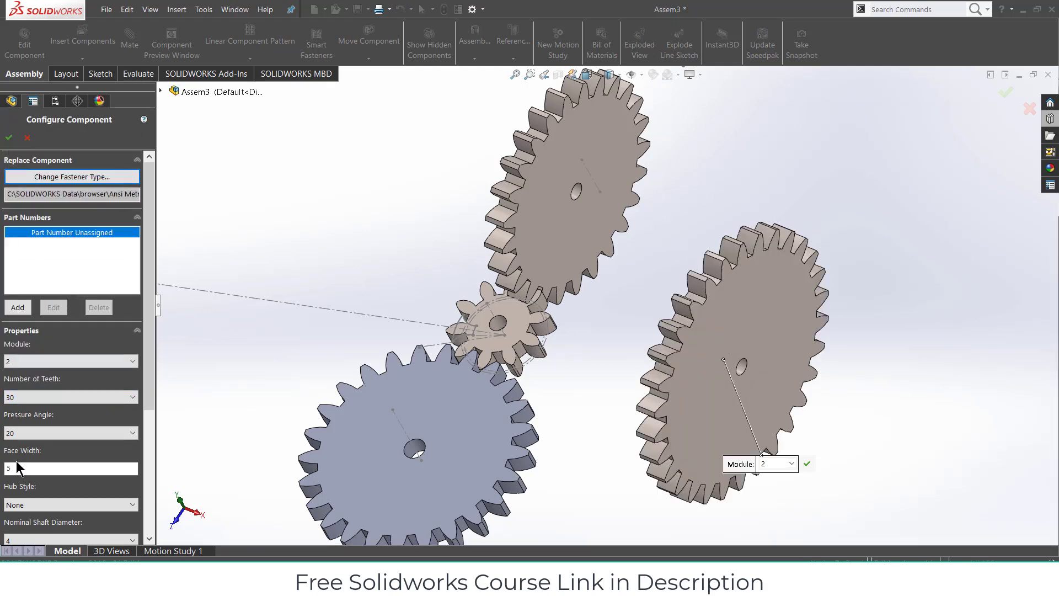
{"action": "left_click", "coordinate": [8, 138]}
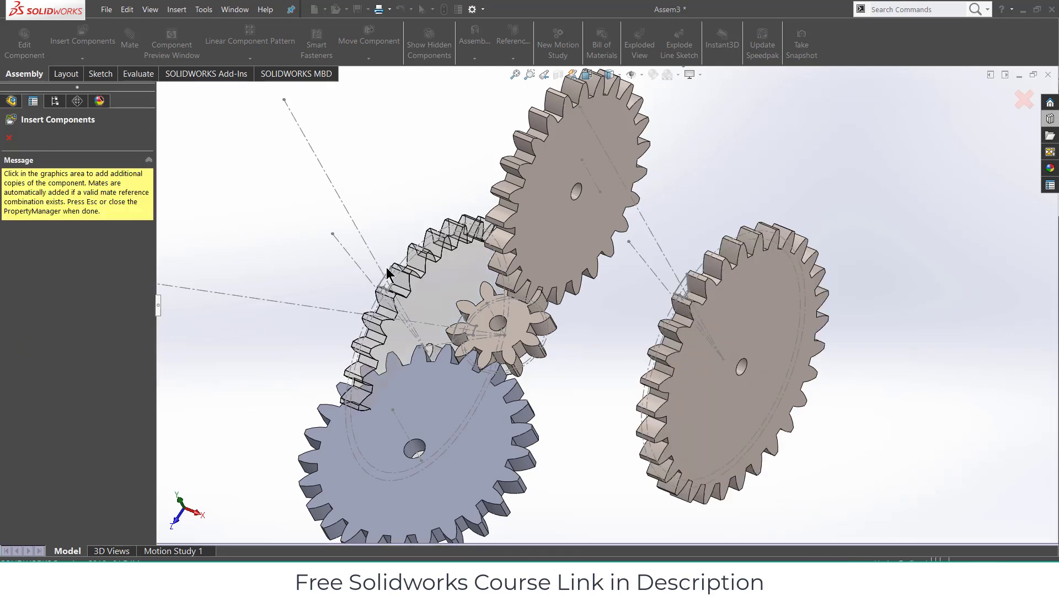
{"action": "left_click", "coordinate": [9, 138]}
- Mate the new 30-tooth gear's bore concentric with the 10-tooth gear's bore, with rotation locked
{"action": "left_click", "coordinate": [130, 42]}
{"action": "scroll", "coordinate": [731, 361], "scroll_direction": "down", "scroll_amount": 3}
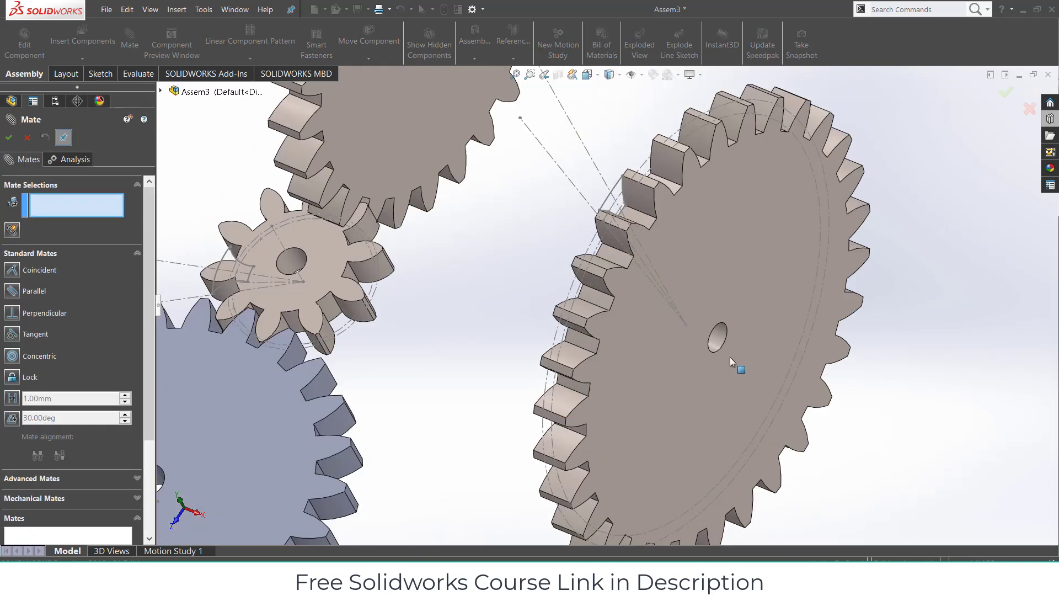
{"action": "left_click", "coordinate": [720, 342]}
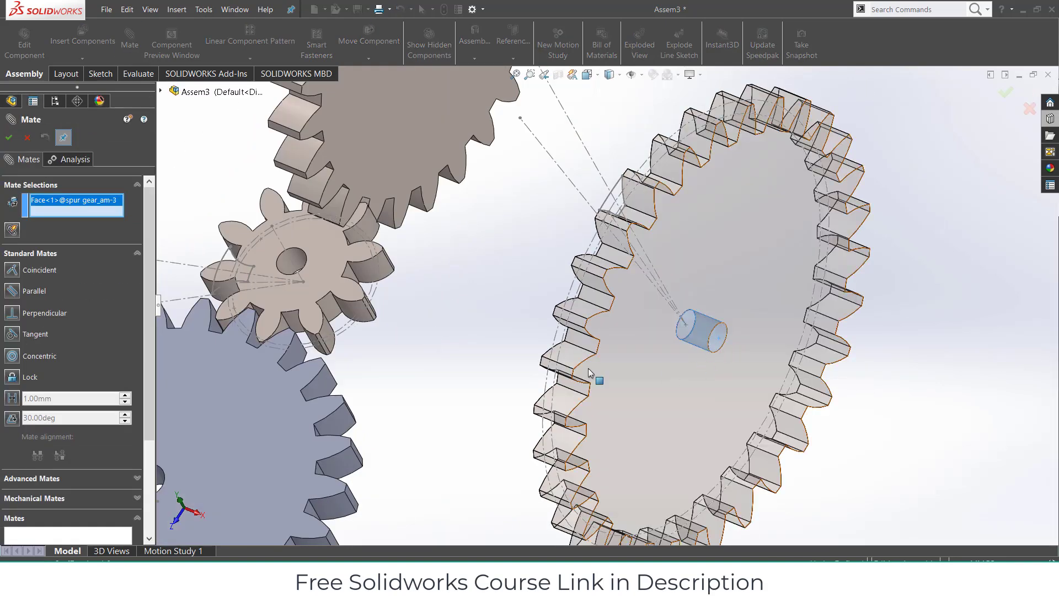
{"action": "left_click", "coordinate": [298, 263]}
{"action": "scroll", "coordinate": [445, 300], "scroll_direction": "up", "scroll_amount": 5}
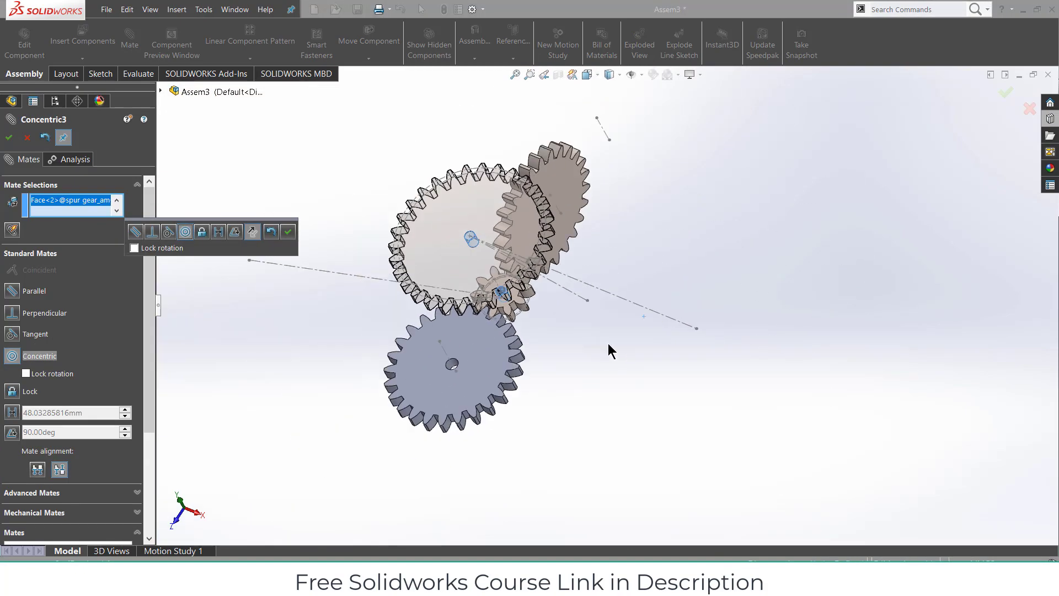
{"action": "middle_click_drag", "start_coordinate": [611, 350], "coordinate": [10, 276]}
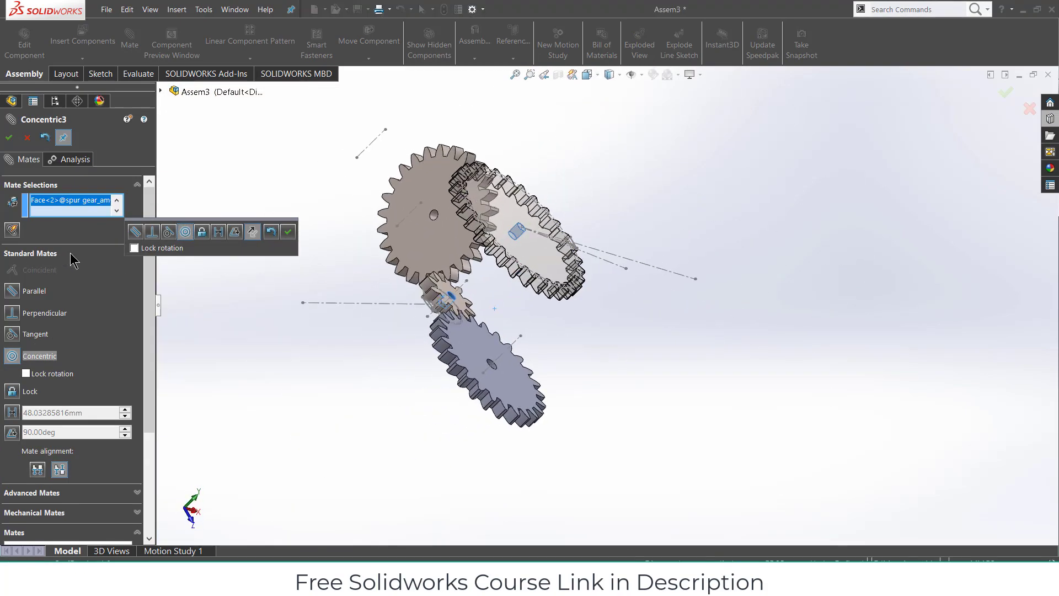
{"action": "left_click", "coordinate": [134, 248]}
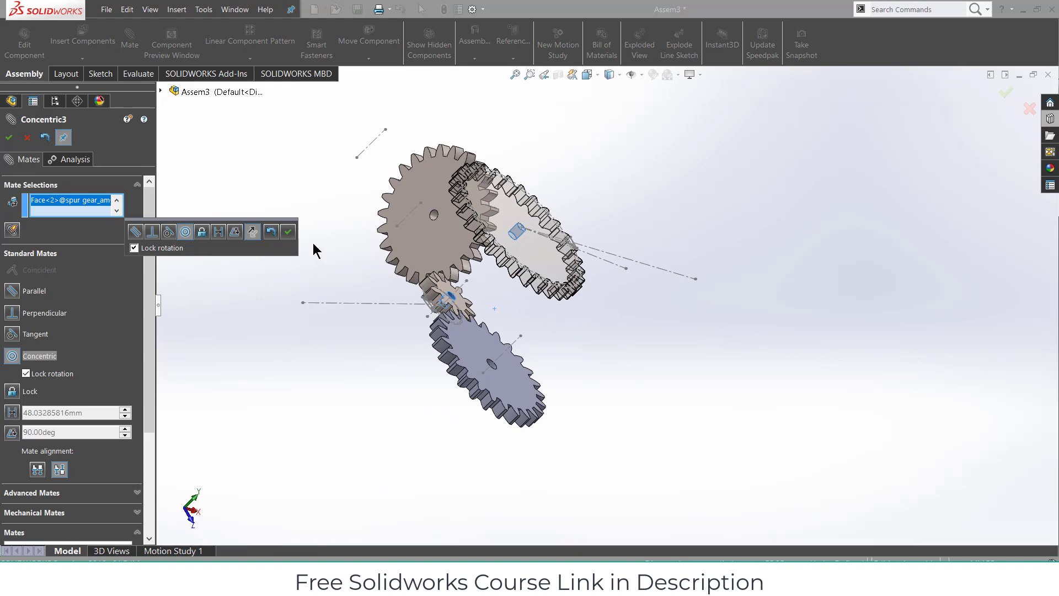
{"action": "left_click", "coordinate": [288, 231]}
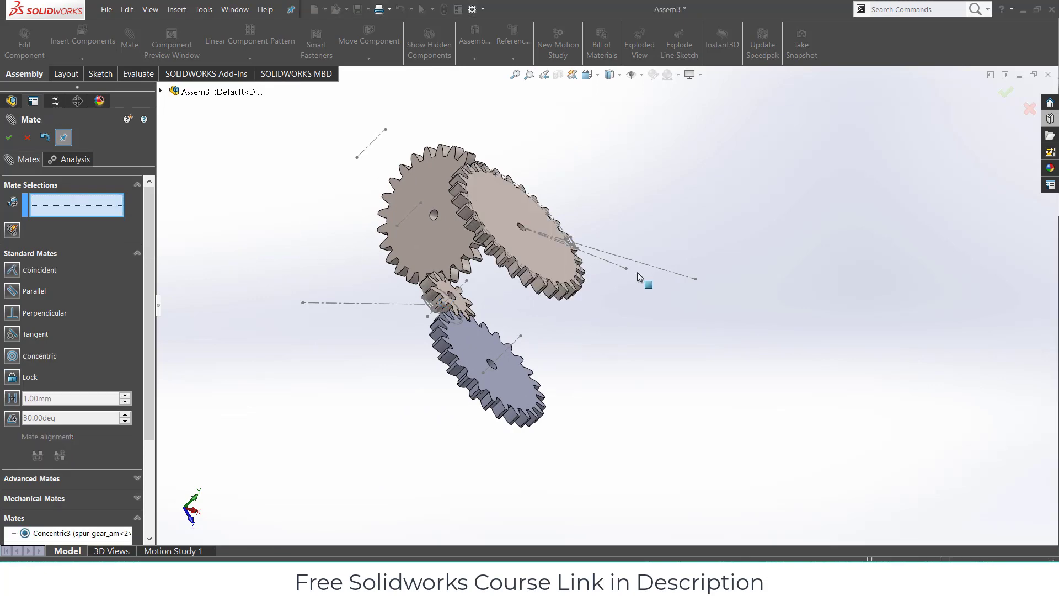
- Make the facing flat faces of the new 30-tooth gear and the 10-tooth gear coincident, and finish mating
{"action": "middle_click_drag", "start_coordinate": [565, 263], "coordinate": [518, 489]}
{"action": "middle_click_drag", "start_coordinate": [229, 315], "coordinate": [277, 425]}
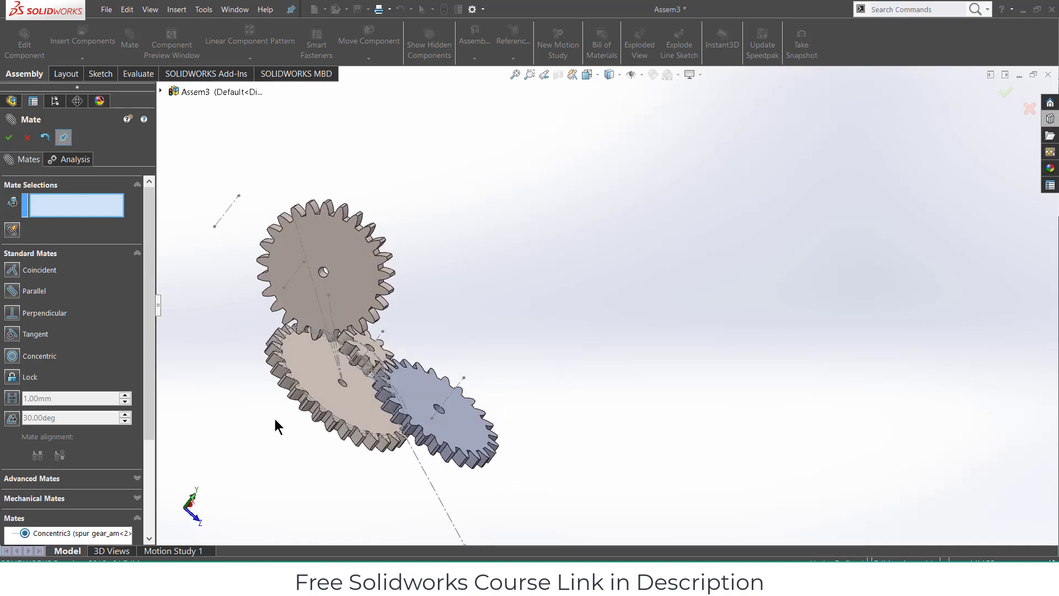
{"action": "scroll", "coordinate": [302, 377], "scroll_direction": "down", "scroll_amount": 5}
{"action": "left_click", "coordinate": [376, 361]}
{"action": "middle_click_drag", "start_coordinate": [376, 361], "coordinate": [441, 342]}
{"action": "scroll", "coordinate": [477, 319], "scroll_direction": "down", "scroll_amount": 6}
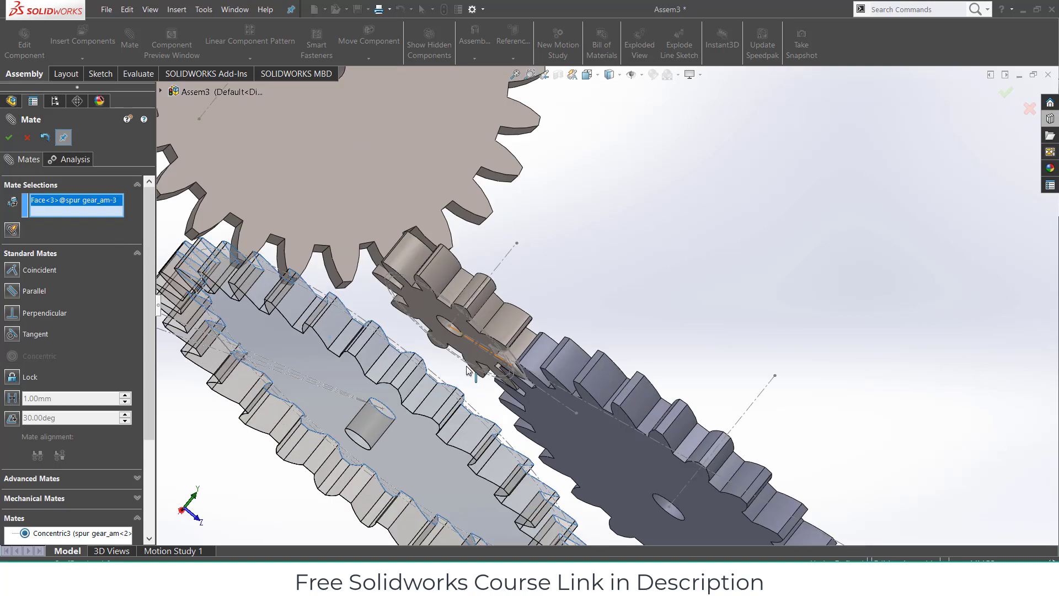
{"action": "left_click", "coordinate": [504, 267]}
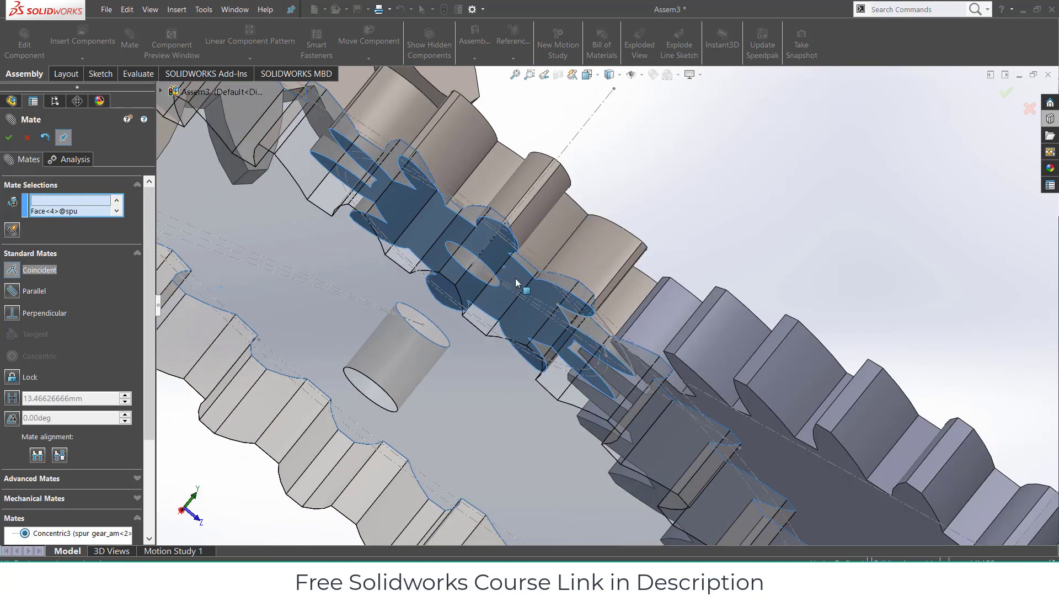
{"action": "scroll", "coordinate": [887, 288], "scroll_direction": "up", "scroll_amount": 5}
{"action": "left_click", "coordinate": [896, 364]}
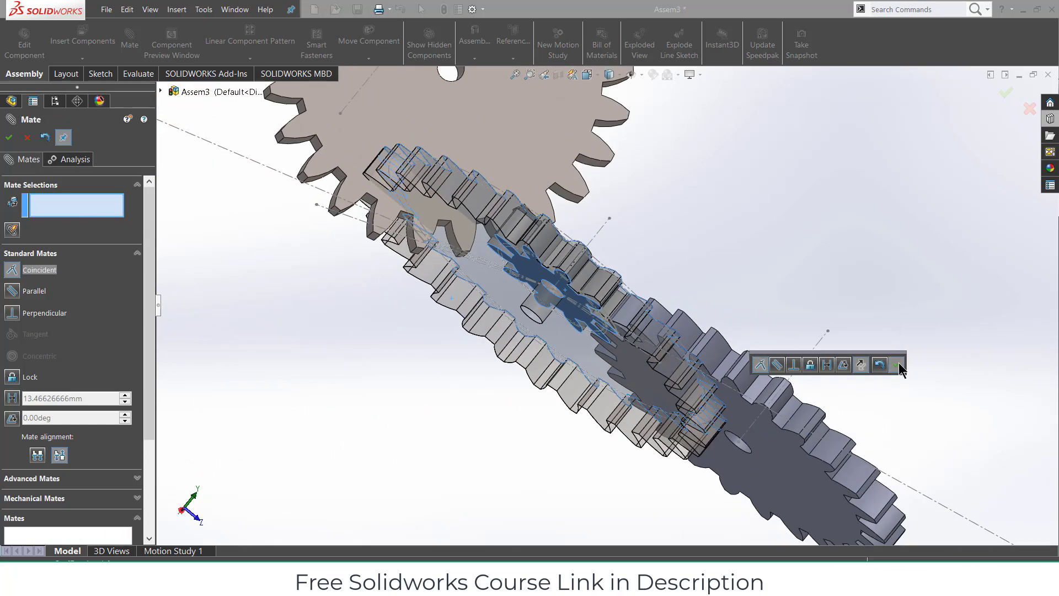
{"action": "middle_click_drag", "start_coordinate": [895, 364], "coordinate": [758, 389]}
{"action": "scroll", "coordinate": [758, 389], "scroll_direction": "up", "scroll_amount": 3}
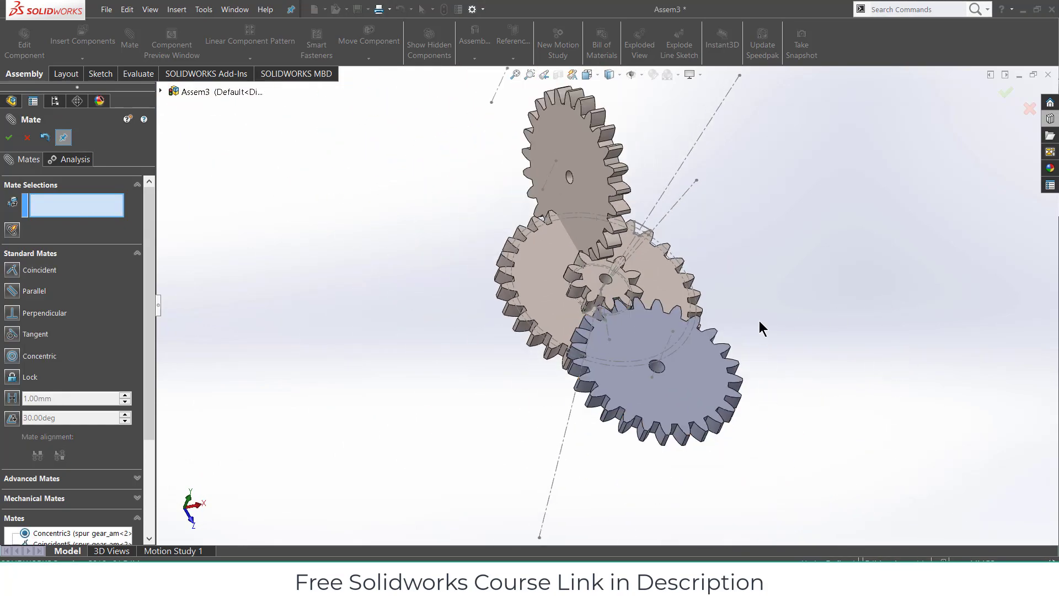
{"action": "left_click", "coordinate": [10, 139]}
- Copy the 10-tooth gear and place the copy in the open space away from the gear train
{"action": "scroll", "coordinate": [601, 285], "scroll_direction": "down", "scroll_amount": 5}
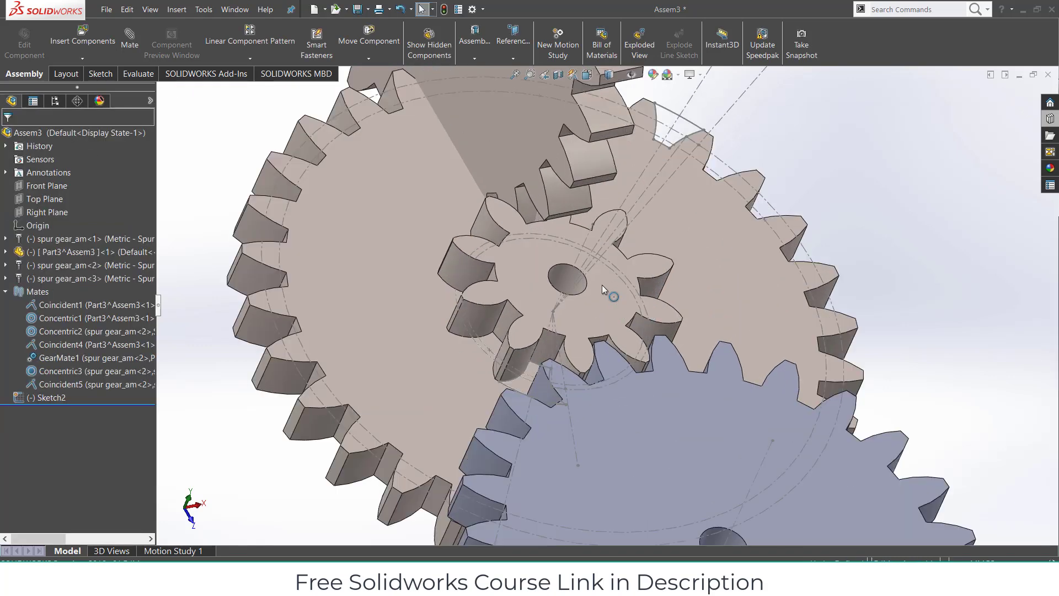
{"action": "scroll", "coordinate": [601, 287], "scroll_direction": "up", "scroll_amount": 8}
{"action": "middle_click_drag", "start_coordinate": [769, 244], "coordinate": [813, 190]}
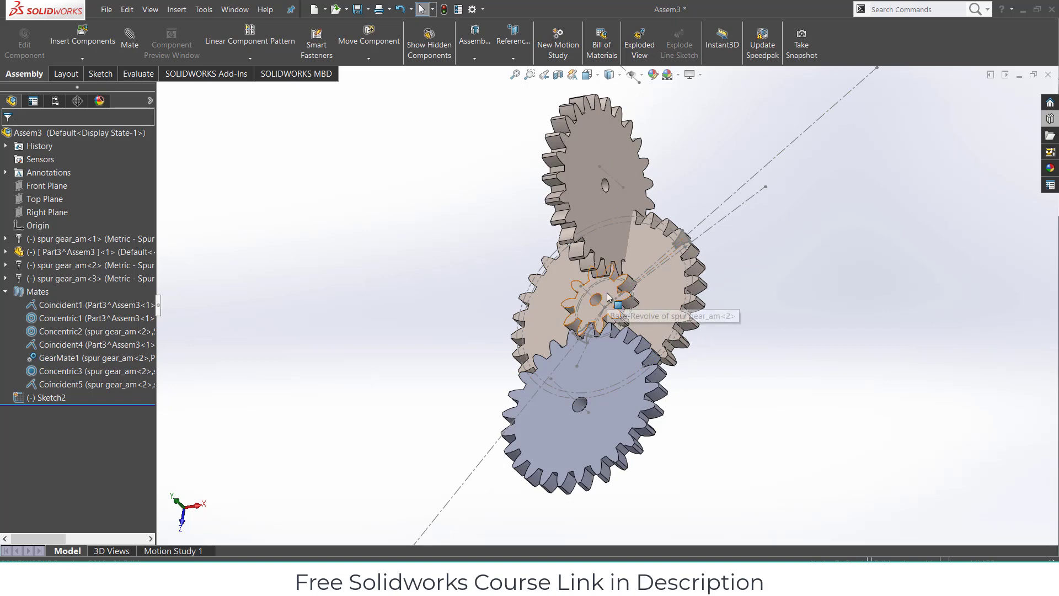
{"action": "left_click_drag", "start_coordinate": [668, 229], "coordinate": [689, 181], "text": "ctrl"}
- Move the unmated large spur gear above the 10-tooth gear sideways, clear of the gear train
{"action": "scroll", "coordinate": [835, 260], "scroll_direction": "up", "scroll_amount": 3}
{"action": "scroll", "coordinate": [630, 194], "scroll_direction": "down", "scroll_amount": 5}
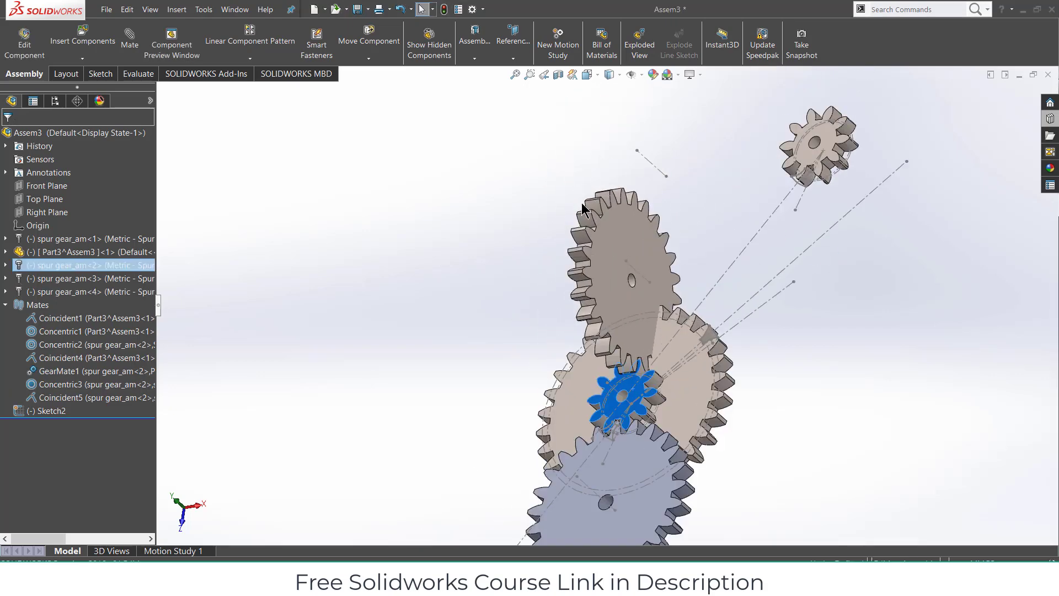
{"action": "left_click", "coordinate": [644, 217]}
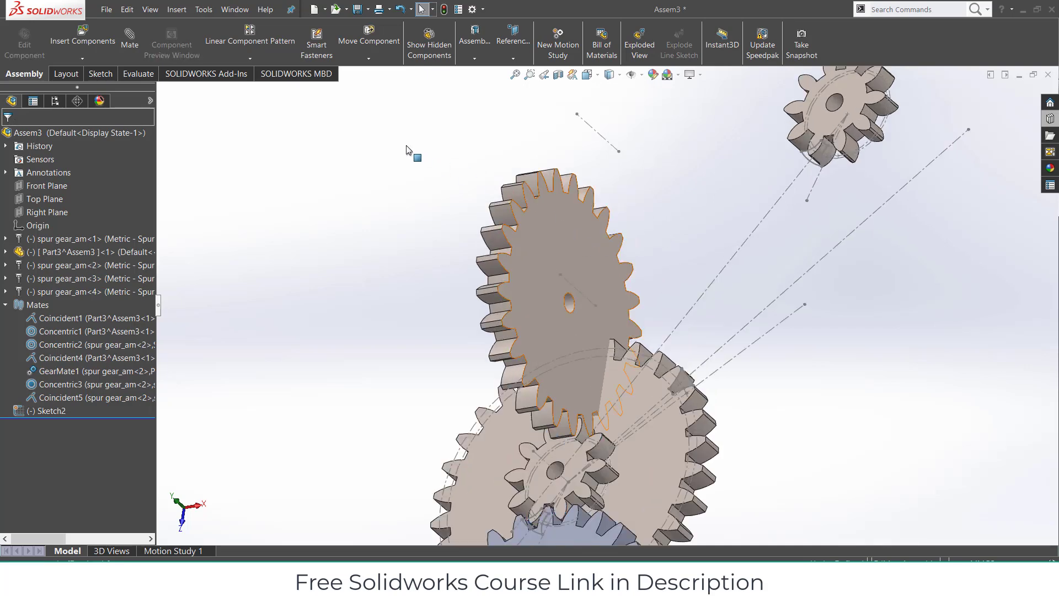
{"action": "left_click_drag", "start_coordinate": [551, 265], "coordinate": [272, 213]}
{"action": "scroll", "coordinate": [606, 306], "scroll_direction": "up", "scroll_amount": 3}
{"action": "left_click", "coordinate": [554, 241]}
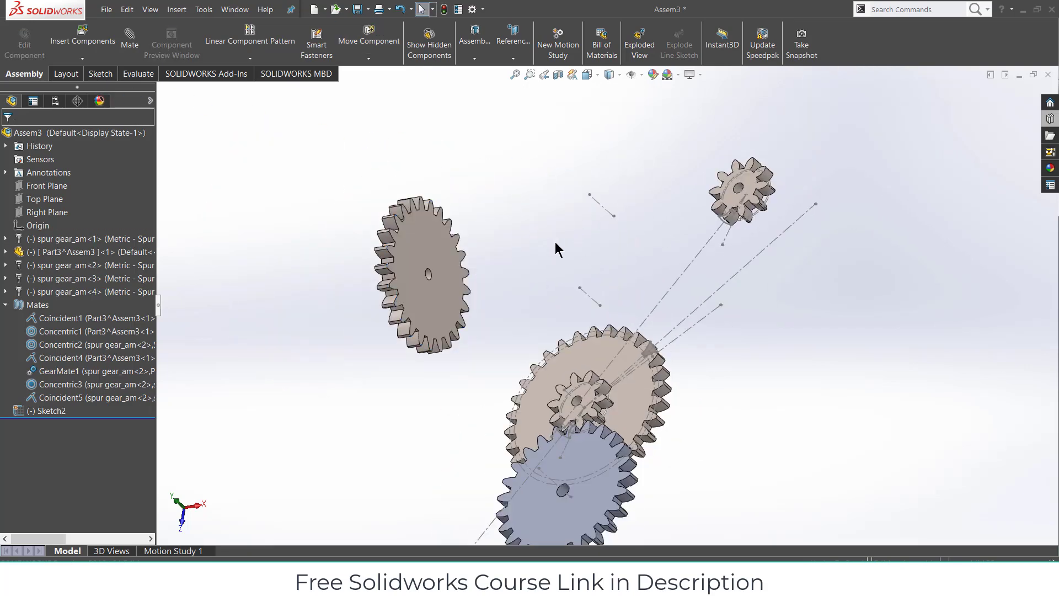
- Mate the copied 10-tooth gear's bore concentric with the short sketch line above the gear train
{"action": "middle_click_drag", "start_coordinate": [555, 241], "coordinate": [374, 224]}
{"action": "left_click", "coordinate": [130, 40]}
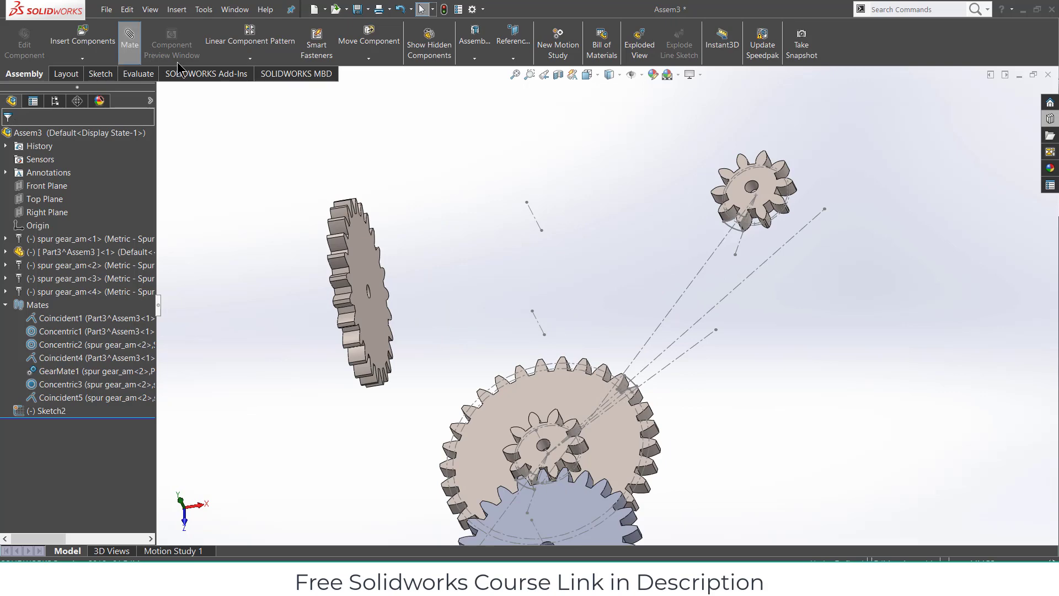
{"action": "scroll", "coordinate": [756, 204], "scroll_direction": "down", "scroll_amount": 5}
{"action": "left_click", "coordinate": [695, 217]}
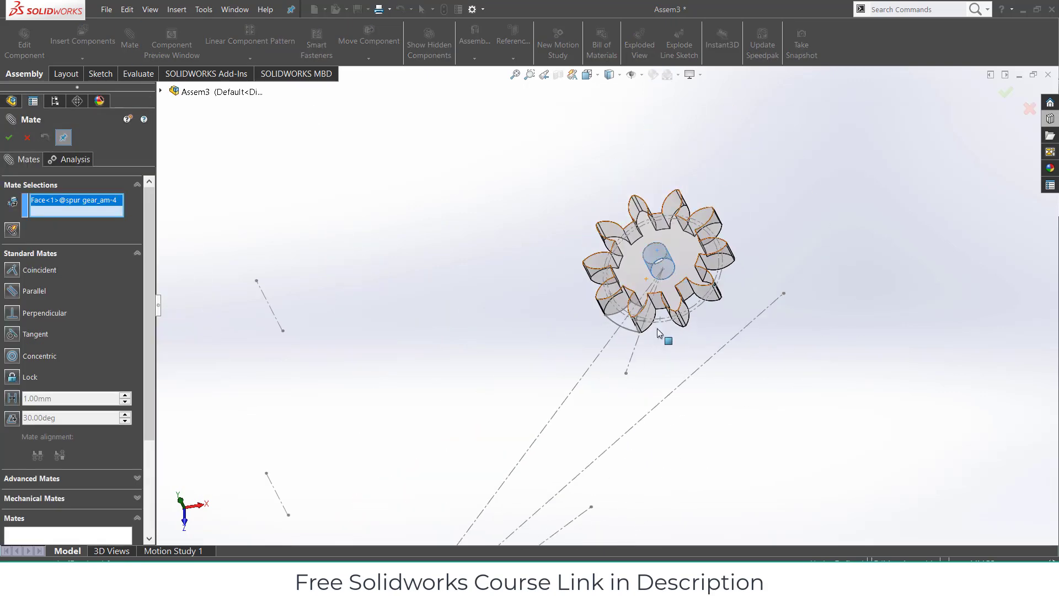
{"action": "scroll", "coordinate": [371, 393], "scroll_direction": "up", "scroll_amount": 4}
{"action": "scroll", "coordinate": [472, 414], "scroll_direction": "down", "scroll_amount": 2}
{"action": "left_click", "coordinate": [494, 417]}
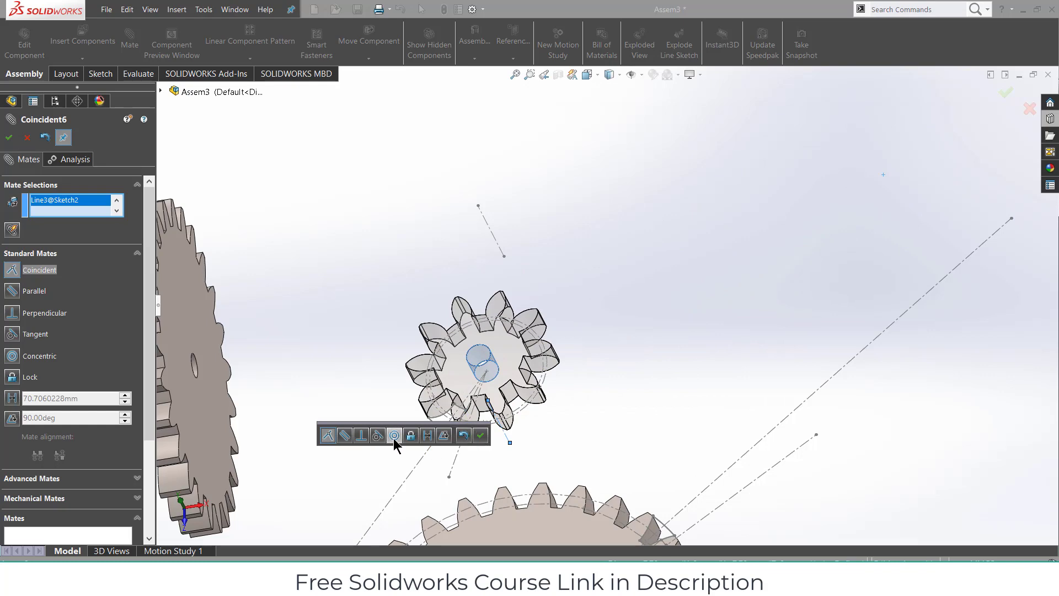
{"action": "left_click", "coordinate": [394, 436]}
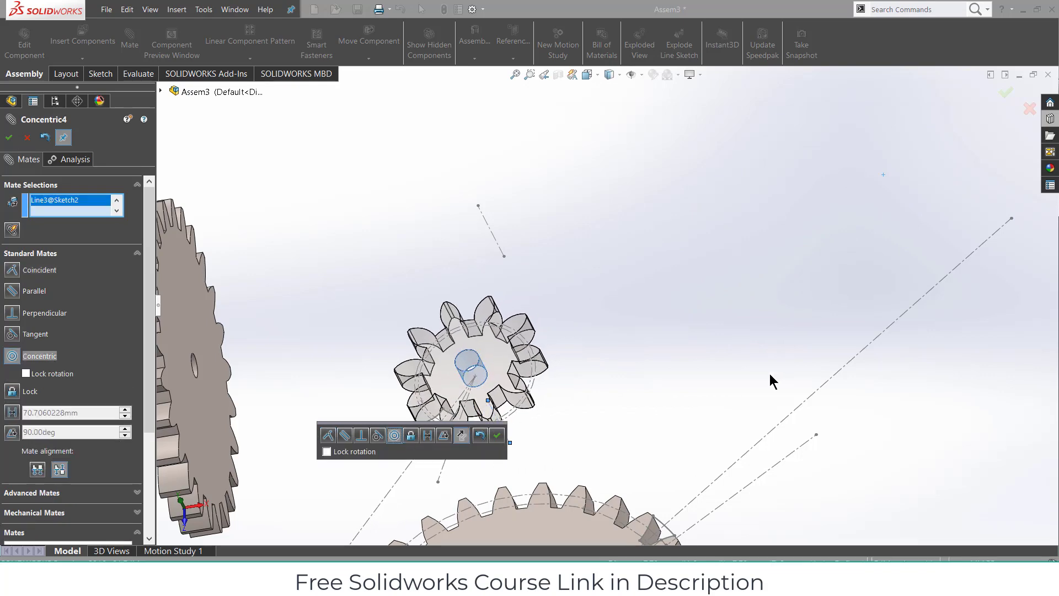
{"action": "scroll", "coordinate": [769, 373], "scroll_direction": "up", "scroll_amount": 2}
{"action": "middle_click_drag", "start_coordinate": [770, 373], "coordinate": [683, 436]}
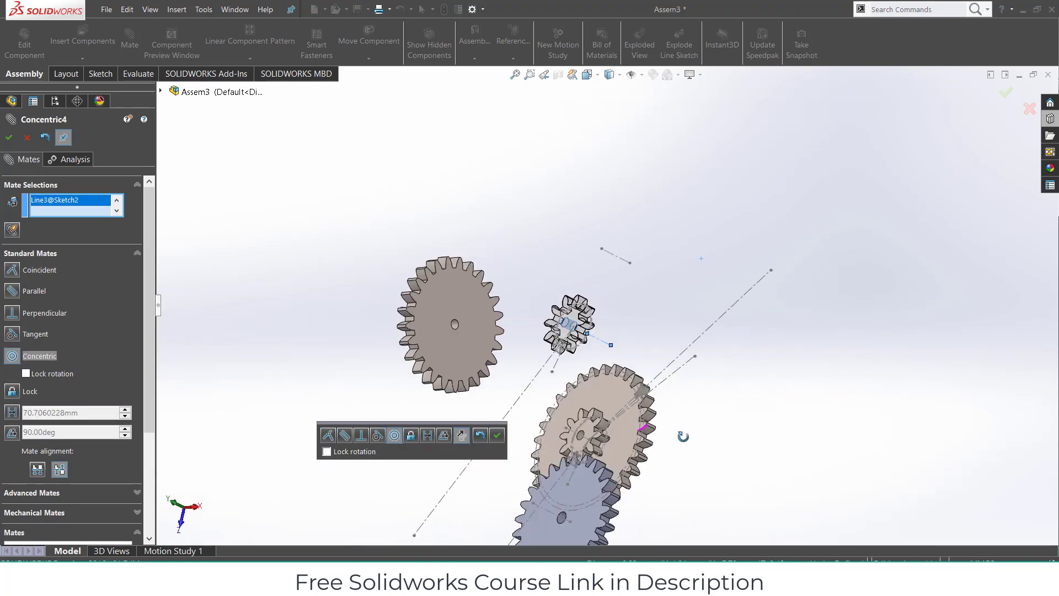
{"action": "left_click", "coordinate": [496, 435]}
- Make the flat faces of the copied 10-tooth gear and the large gear below it coincident, and finish mating
{"action": "scroll", "coordinate": [551, 386], "scroll_direction": "up", "scroll_amount": 3}
{"action": "middle_click_drag", "start_coordinate": [551, 386], "coordinate": [589, 350]}
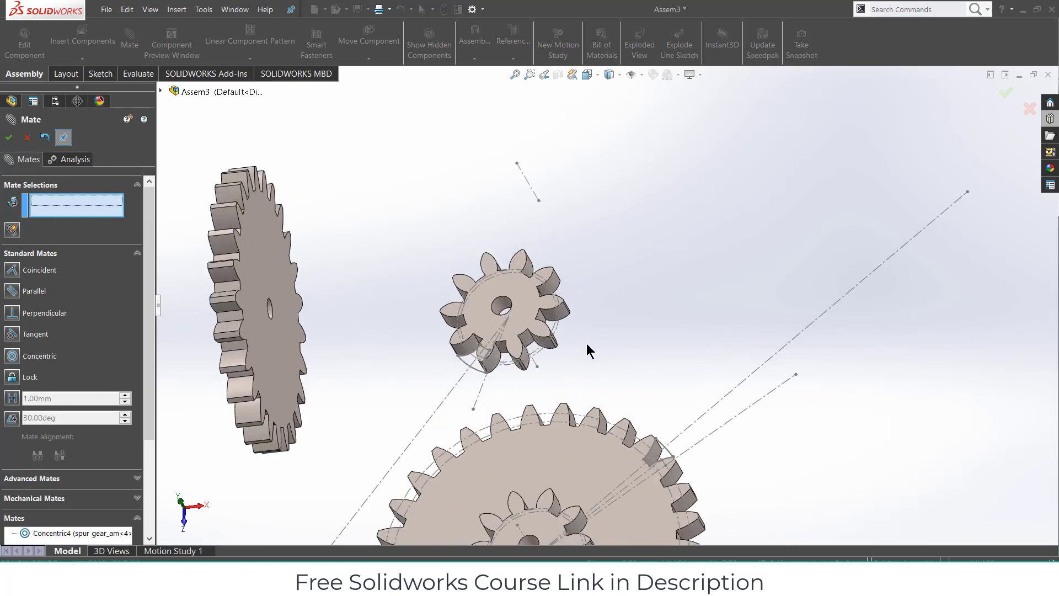
{"action": "scroll", "coordinate": [552, 353], "scroll_direction": "up", "scroll_amount": 3}
{"action": "left_click", "coordinate": [522, 319]}
{"action": "scroll", "coordinate": [545, 447], "scroll_direction": "down", "scroll_amount": 3}
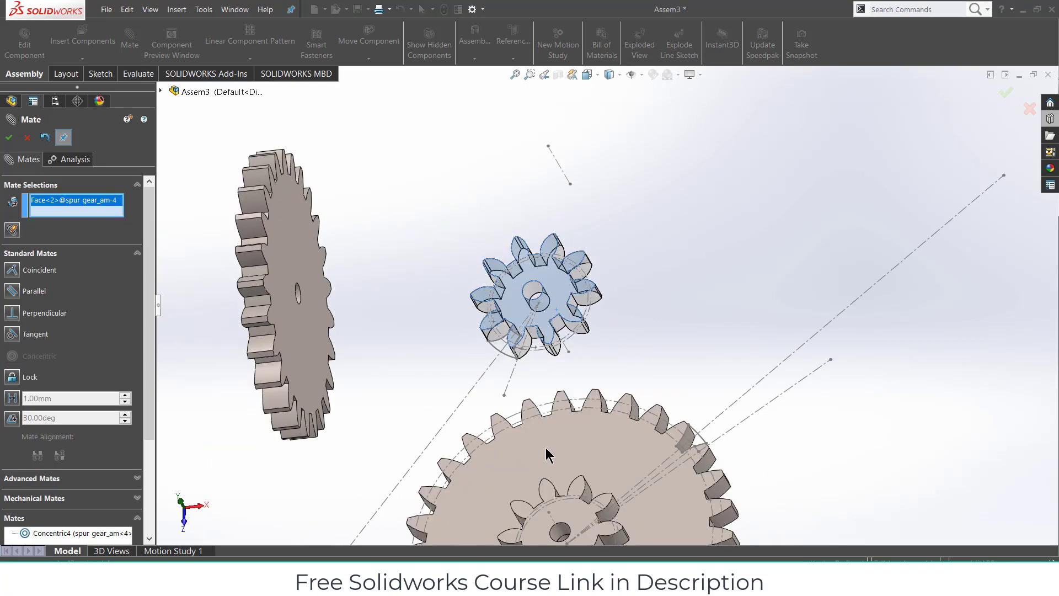
{"action": "left_click", "coordinate": [581, 437]}
{"action": "middle_click_drag", "start_coordinate": [682, 338], "coordinate": [726, 409]}
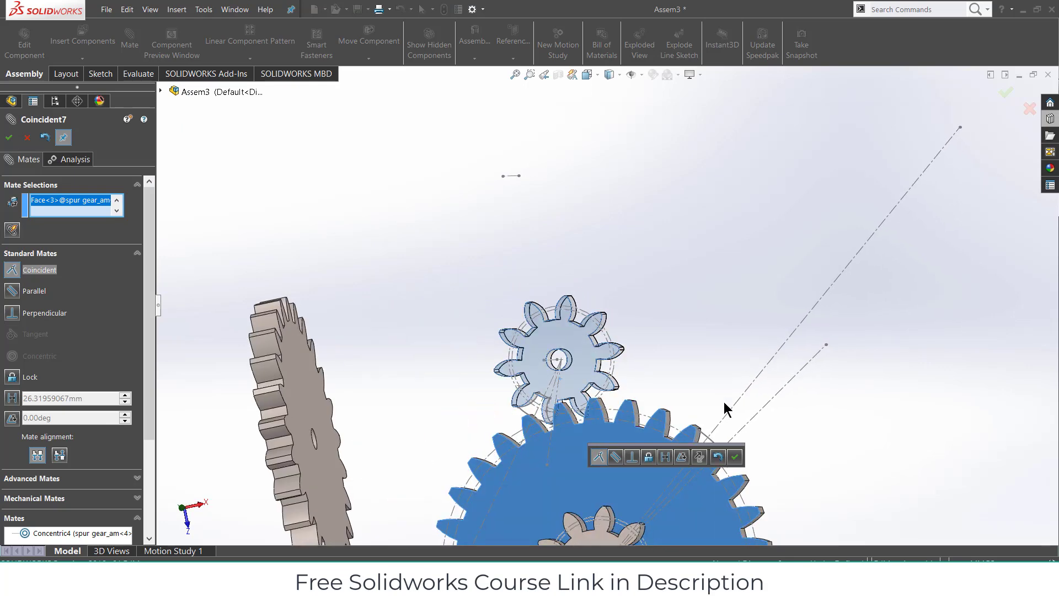
{"action": "left_click", "coordinate": [735, 456]}
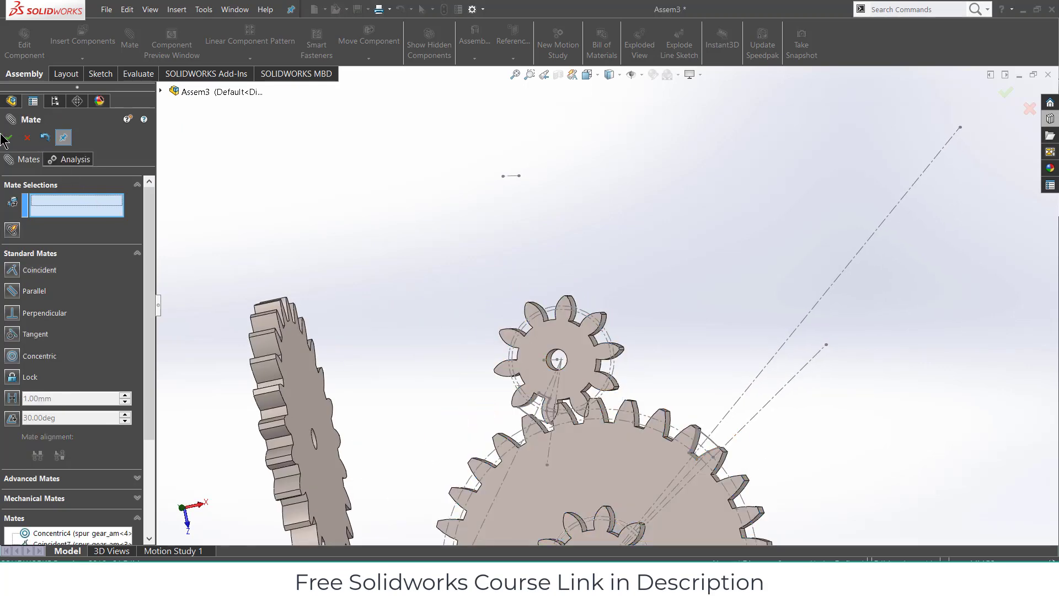
{"action": "left_click", "coordinate": [32, 141]}
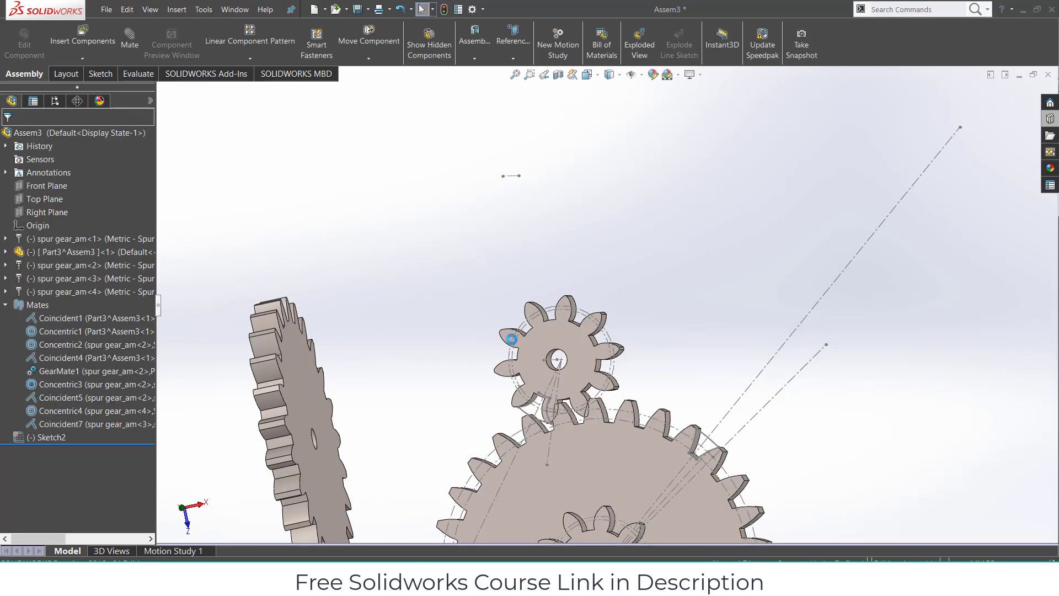
- Rotate the copied 10-tooth gear slightly until its teeth sit in the gaps of the large gear below
{"action": "left_click", "coordinate": [578, 378]}
{"action": "scroll", "coordinate": [577, 378], "scroll_direction": "up", "scroll_amount": 3}
{"action": "scroll", "coordinate": [579, 232], "scroll_direction": "down", "scroll_amount": 8}
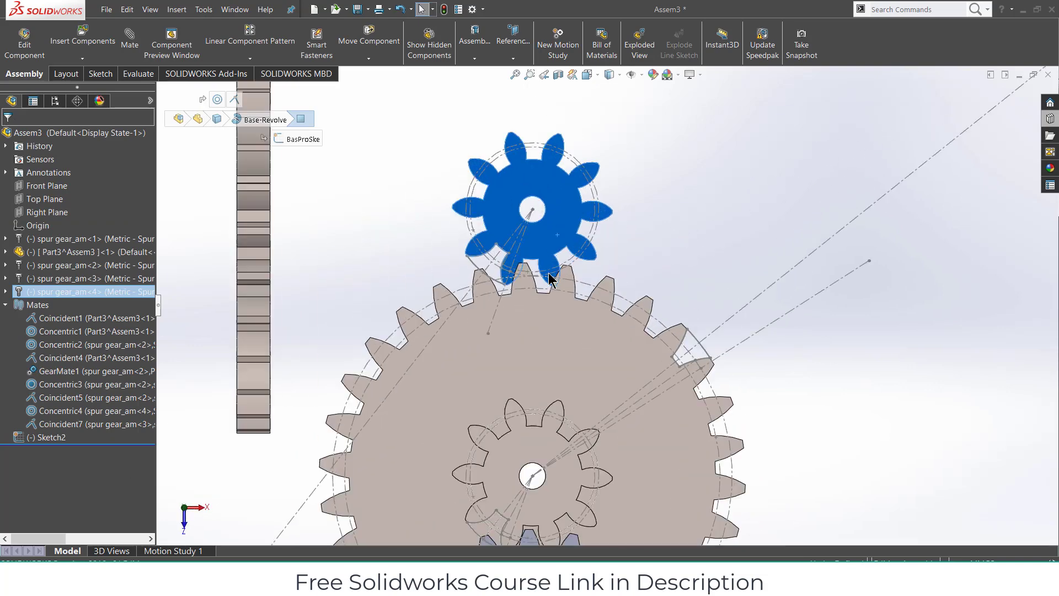
{"action": "left_click_drag", "start_coordinate": [552, 272], "coordinate": [536, 276]}
{"action": "left_click", "coordinate": [865, 313]}
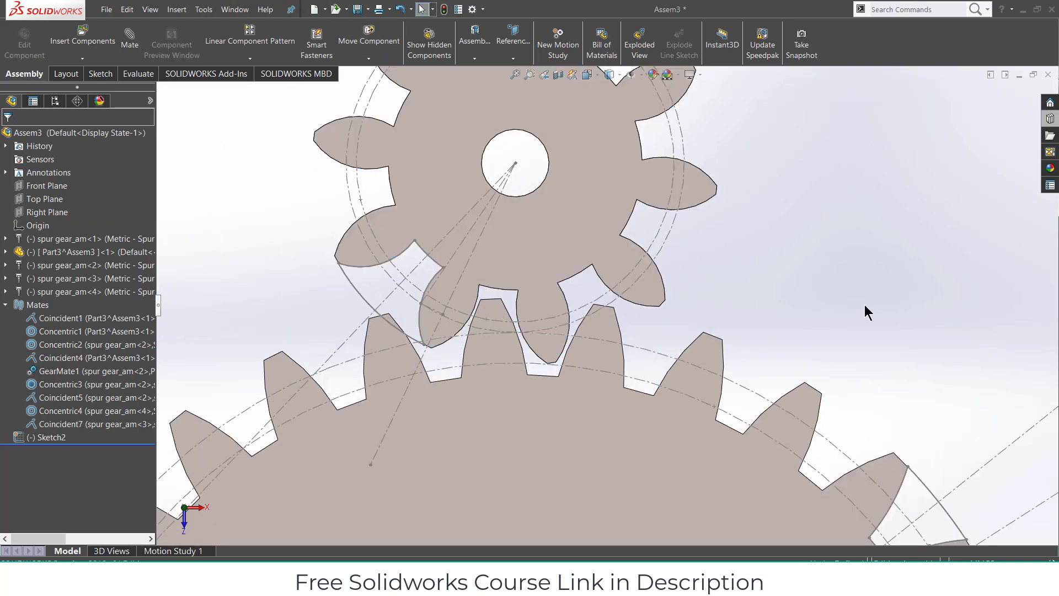
- Add a reversed gear mate with a 20 mm : 60 mm ratio between the upper 10-tooth gear and the large gear, test its rotation, and finish mating
{"action": "left_click", "coordinate": [130, 39]}
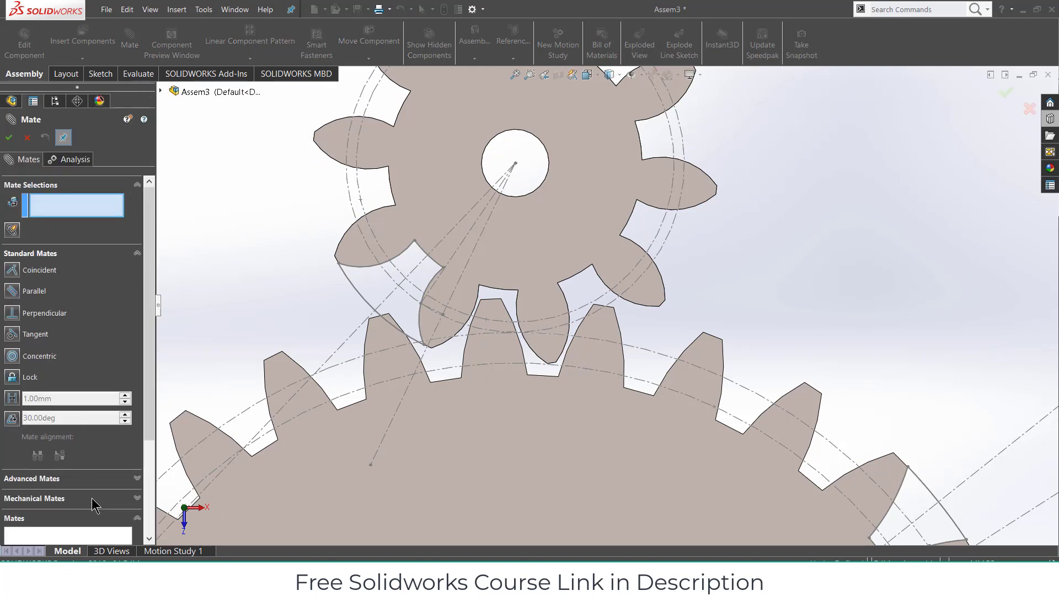
{"action": "left_click", "coordinate": [92, 498]}
{"action": "left_click", "coordinate": [13, 262]}
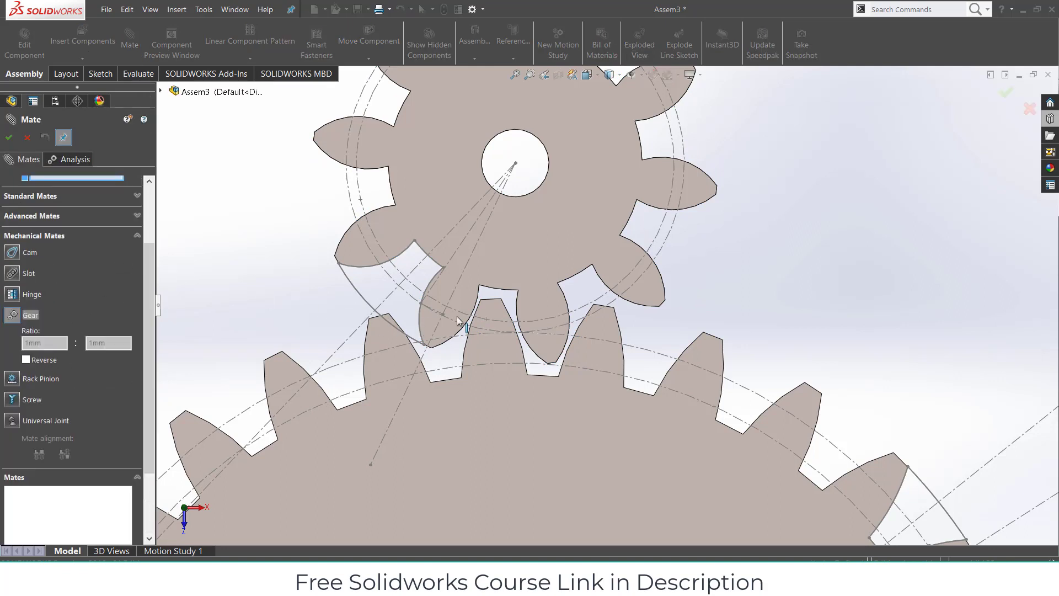
{"action": "left_click", "coordinate": [618, 302]}
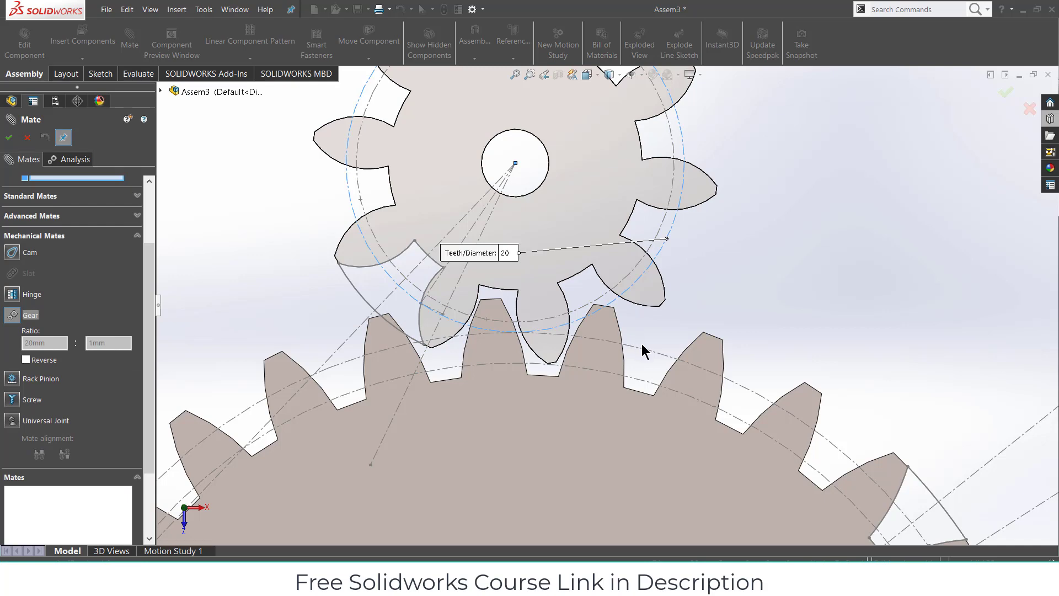
{"action": "left_click", "coordinate": [644, 351]}
{"action": "scroll", "coordinate": [687, 397], "scroll_direction": "up", "scroll_amount": 10}
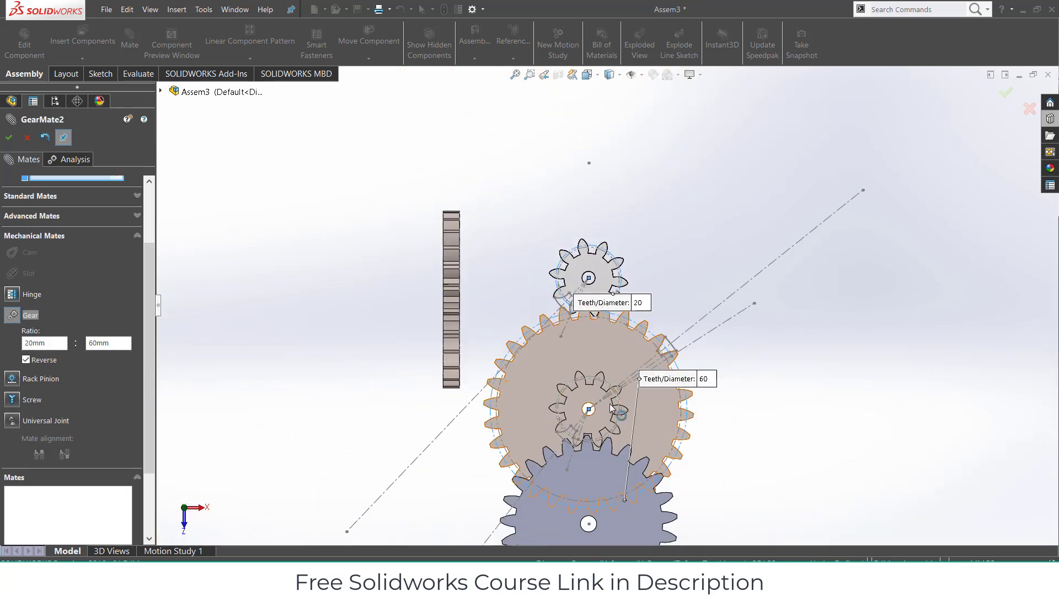
{"action": "scroll", "coordinate": [568, 314], "scroll_direction": "down", "scroll_amount": 6}
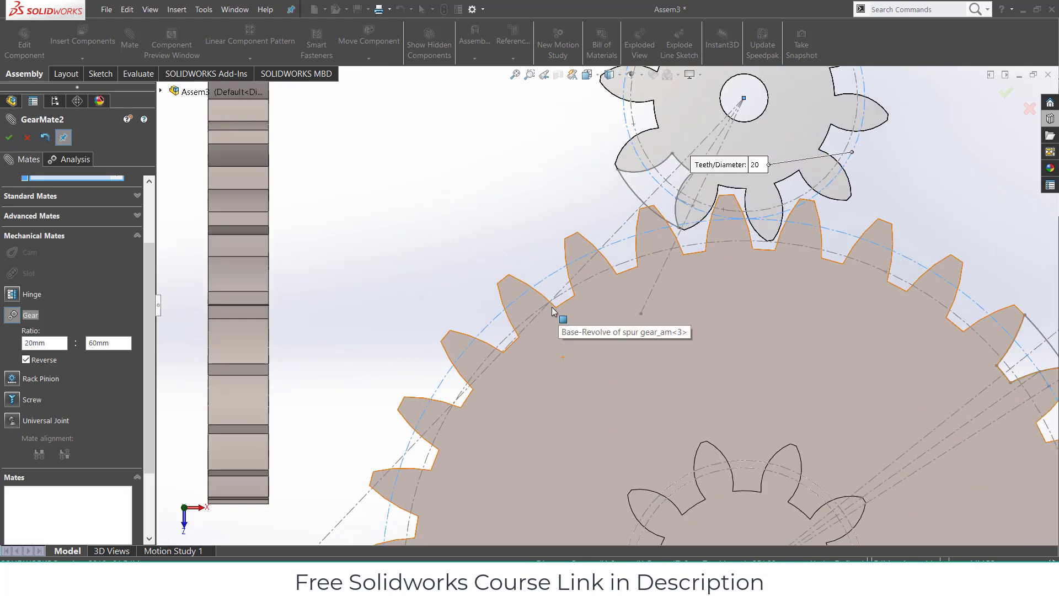
{"action": "scroll", "coordinate": [769, 248], "scroll_direction": "up", "scroll_amount": 5}
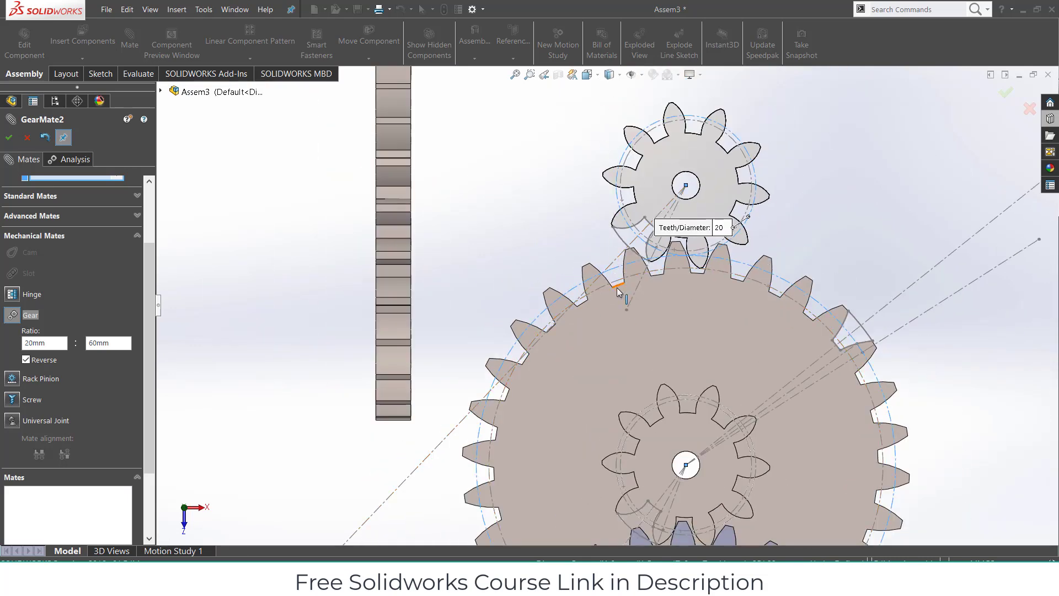
{"action": "left_click", "coordinate": [684, 318]}
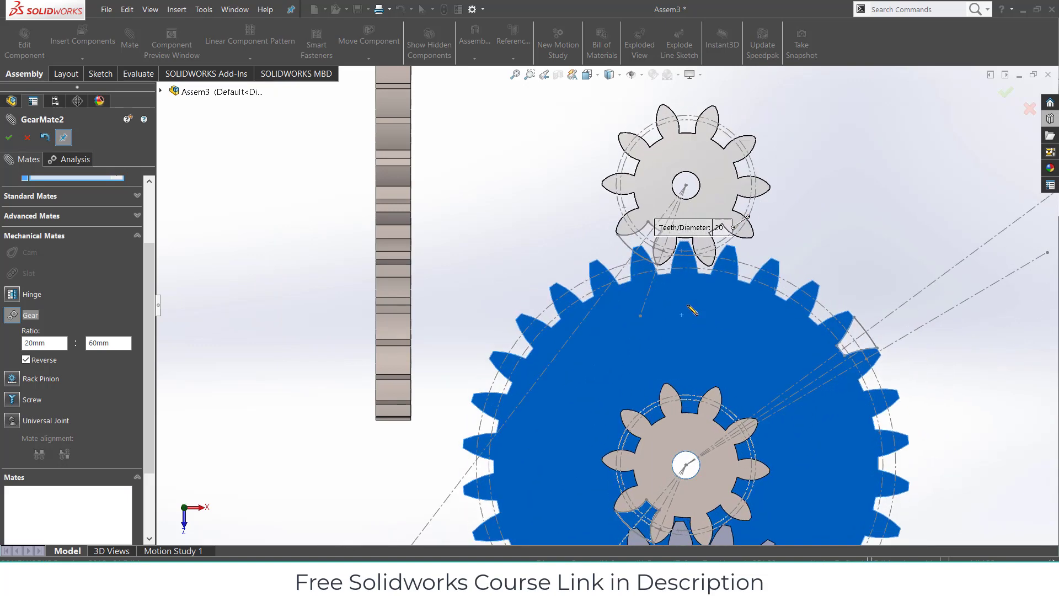
{"action": "left_click", "coordinate": [10, 138]}
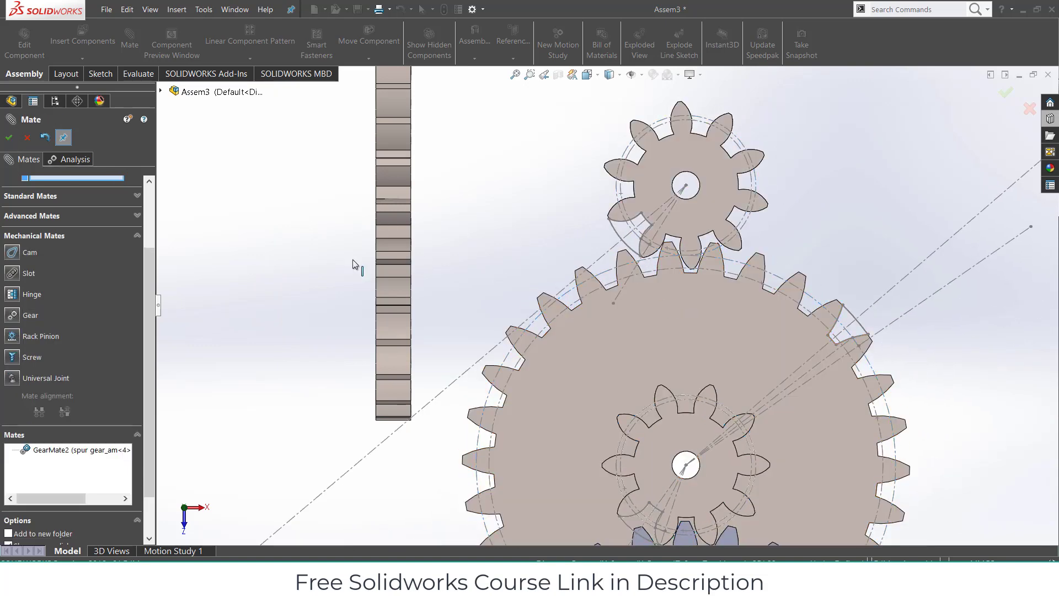
{"action": "left_click", "coordinate": [27, 138]}
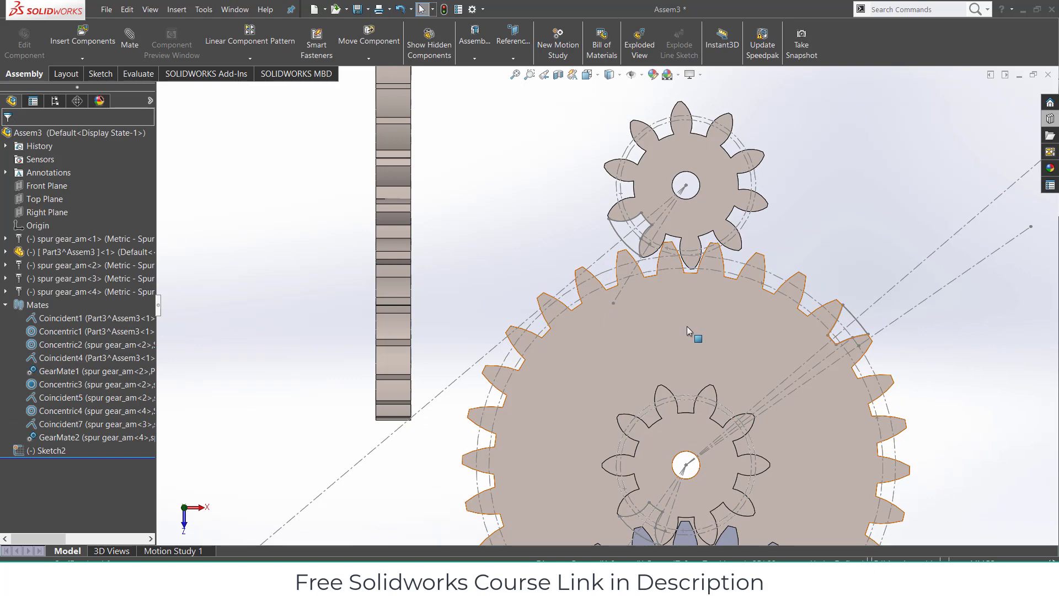
- Hide the TooCutSke sketch in the large meshing gear's ToothCut feature and show it again
{"action": "left_click", "coordinate": [686, 326]}
{"action": "left_click", "coordinate": [5, 278]}
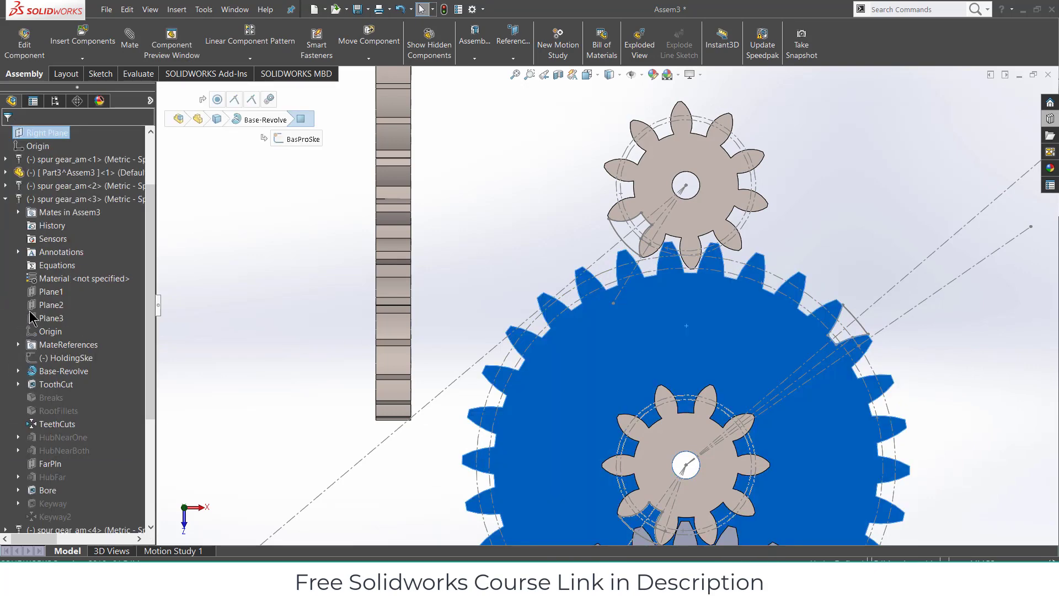
{"action": "left_click", "coordinate": [19, 384]}
{"action": "right_click", "coordinate": [69, 405]}
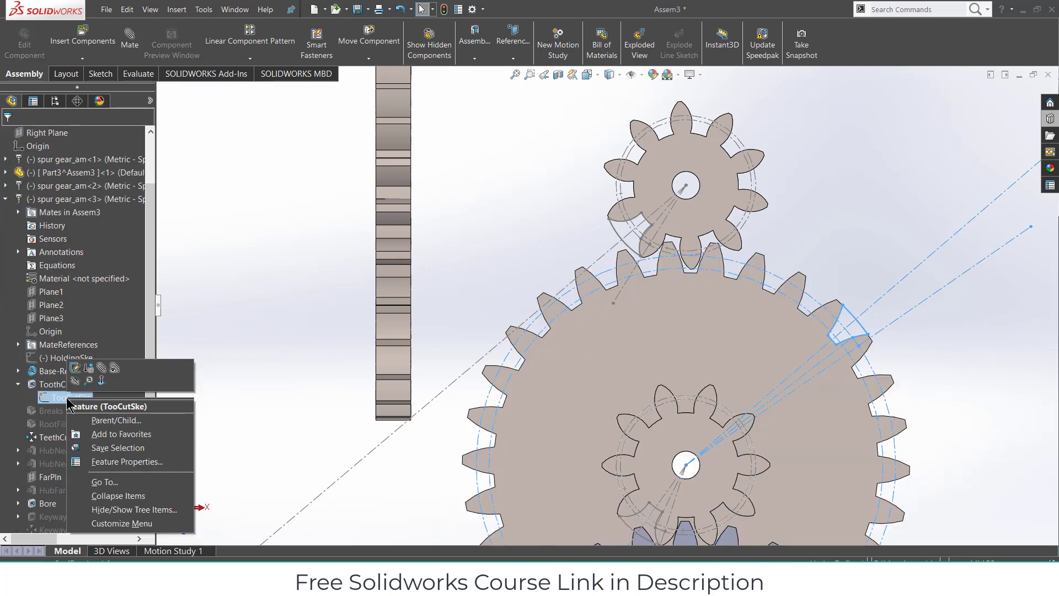
{"action": "left_click", "coordinate": [76, 384]}
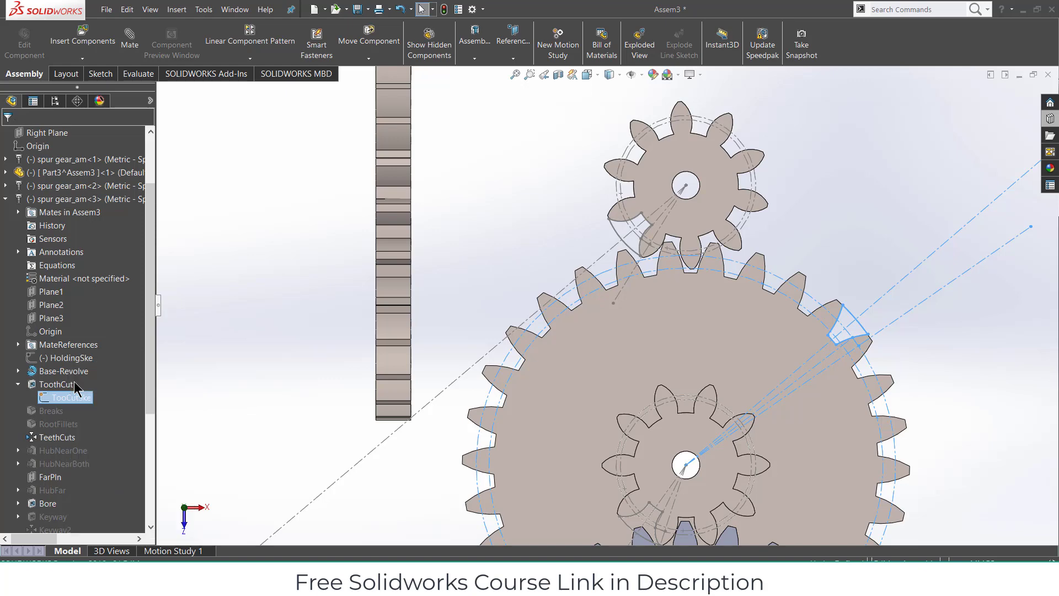
{"action": "right_click", "coordinate": [82, 399]}
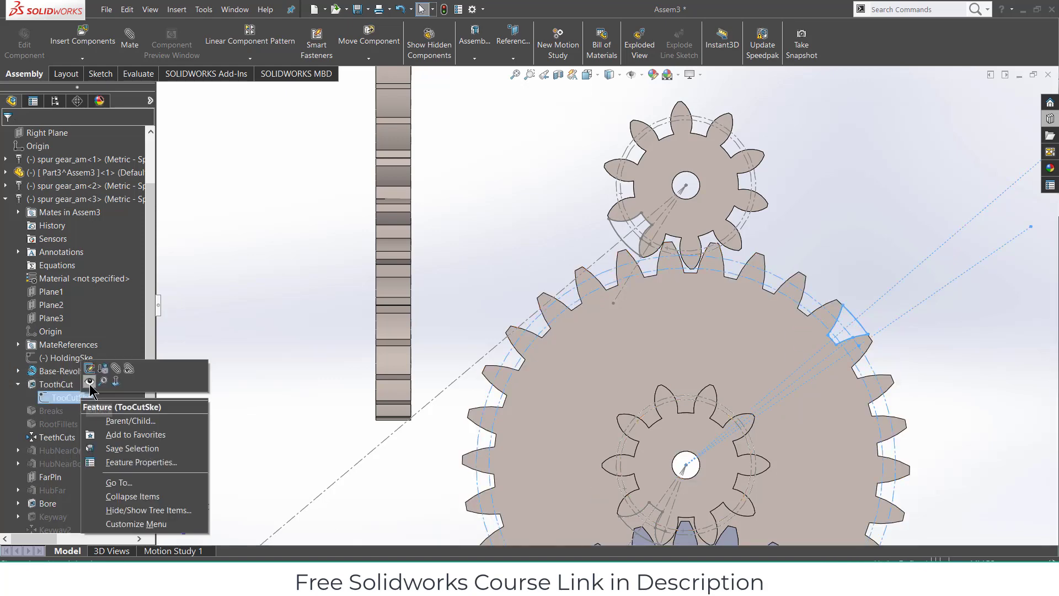
{"action": "left_click", "coordinate": [91, 385]}
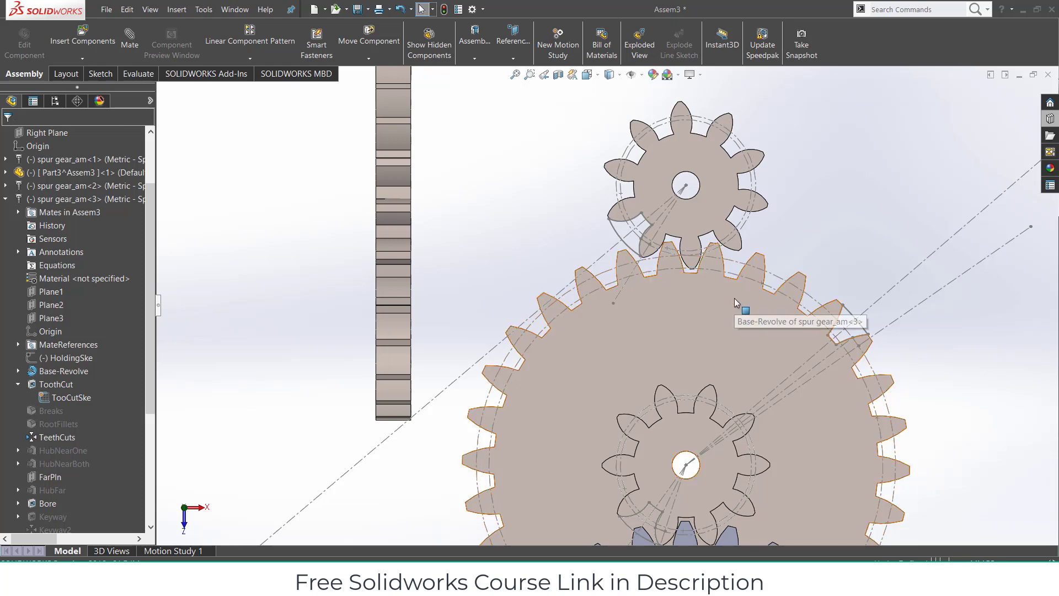
- Mate the loose large spur gear's bore concentric with the upper 10-tooth gear's bore, with rotation locked
{"action": "scroll", "coordinate": [776, 283], "scroll_direction": "up", "scroll_amount": 6}
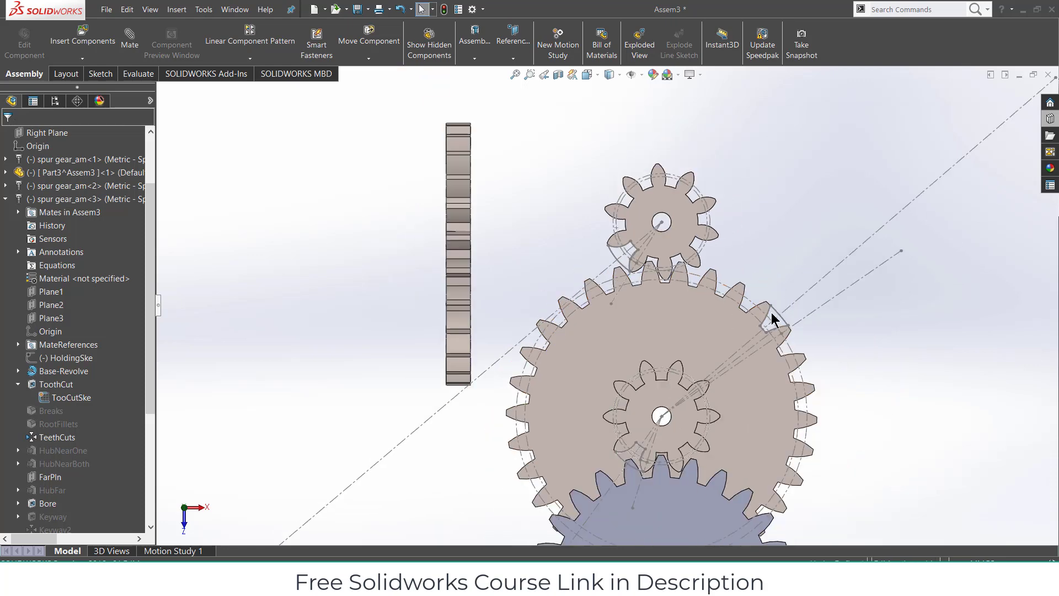
{"action": "middle_click_drag", "start_coordinate": [763, 325], "coordinate": [757, 272]}
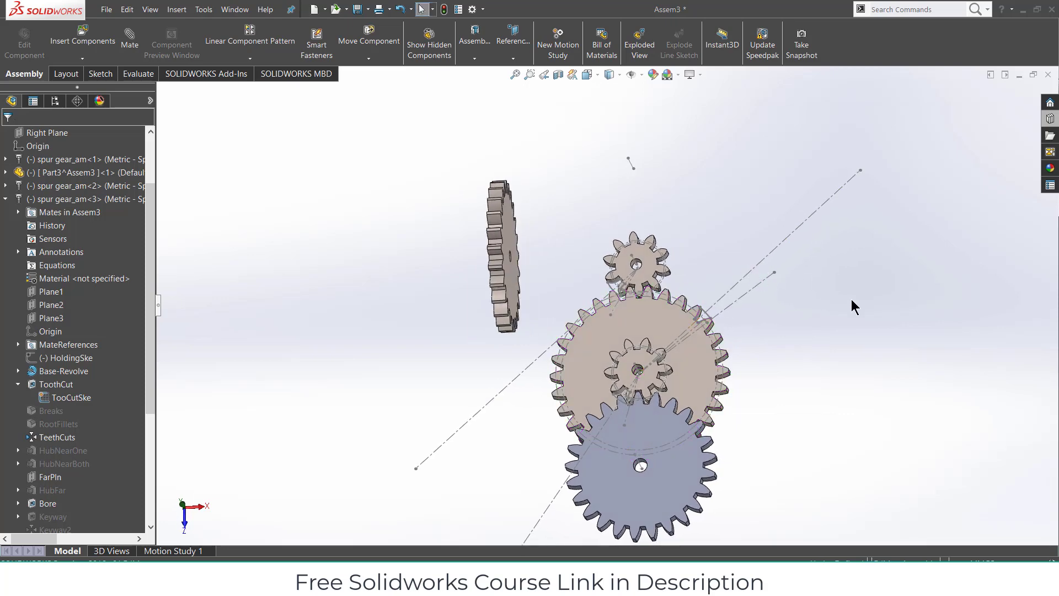
{"action": "left_click", "coordinate": [130, 40]}
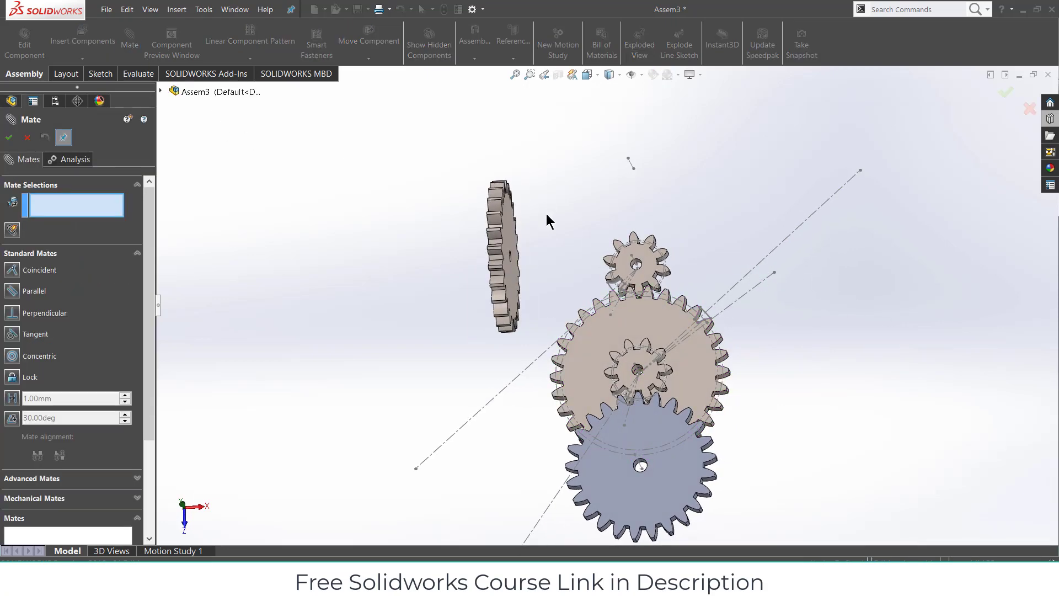
{"action": "scroll", "coordinate": [546, 214], "scroll_direction": "down", "scroll_amount": 5}
{"action": "middle_click_drag", "start_coordinate": [544, 252], "coordinate": [414, 359]}
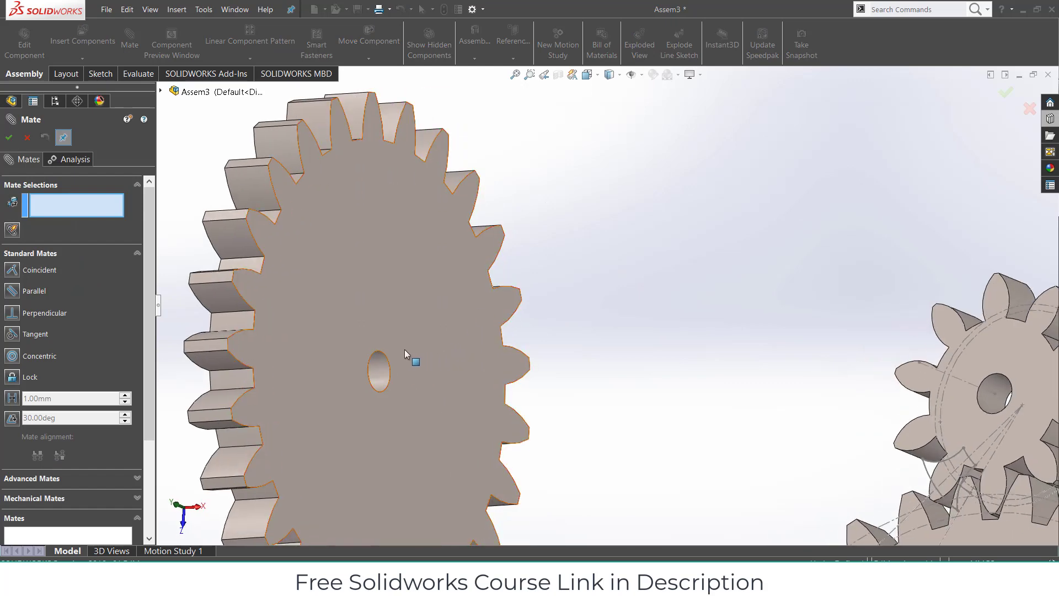
{"action": "left_click", "coordinate": [374, 366]}
{"action": "scroll", "coordinate": [726, 378], "scroll_direction": "up", "scroll_amount": 2}
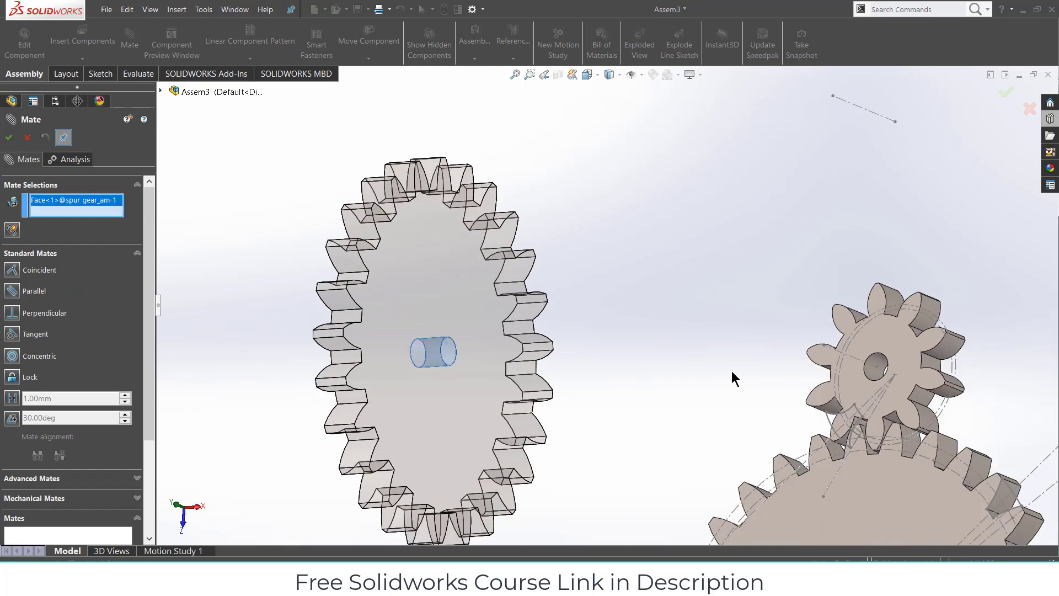
{"action": "left_click", "coordinate": [876, 365]}
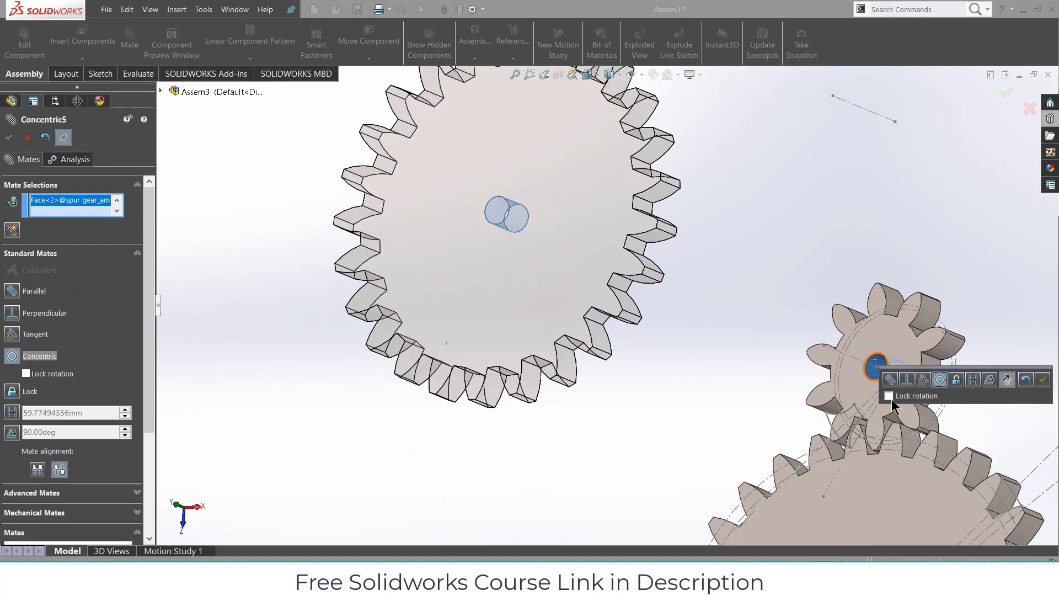
{"action": "left_click", "coordinate": [888, 396]}
{"action": "left_click", "coordinate": [1042, 380]}
- Make the facing flat faces of the loose large spur gear and the upper 10-tooth gear coincident
{"action": "middle_click_drag", "start_coordinate": [639, 264], "coordinate": [832, 341]}
{"action": "left_click", "coordinate": [704, 240]}
{"action": "scroll", "coordinate": [844, 349], "scroll_direction": "down", "scroll_amount": 3}
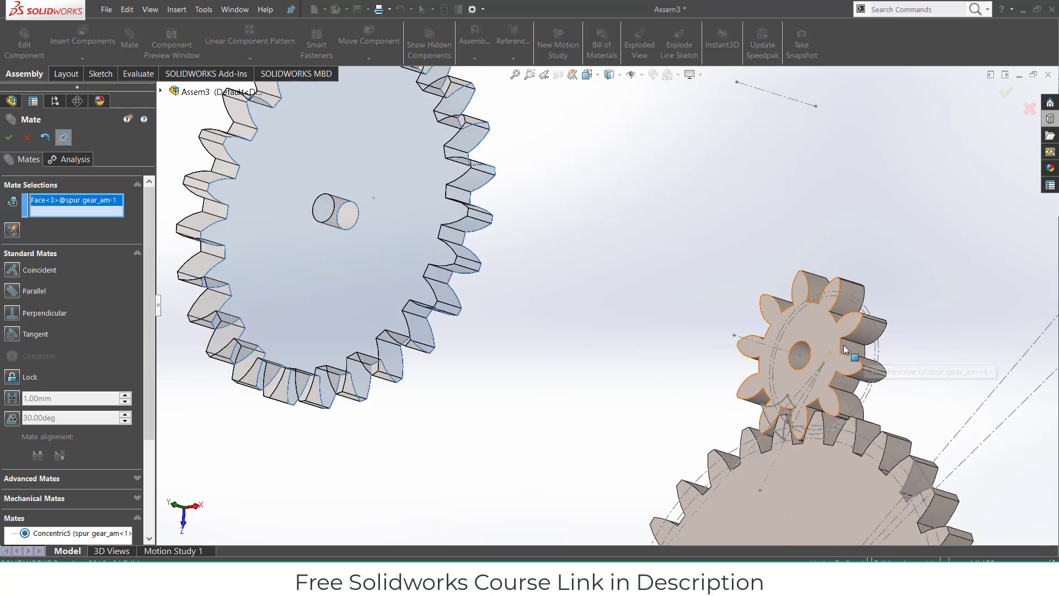
{"action": "left_click", "coordinate": [819, 336]}
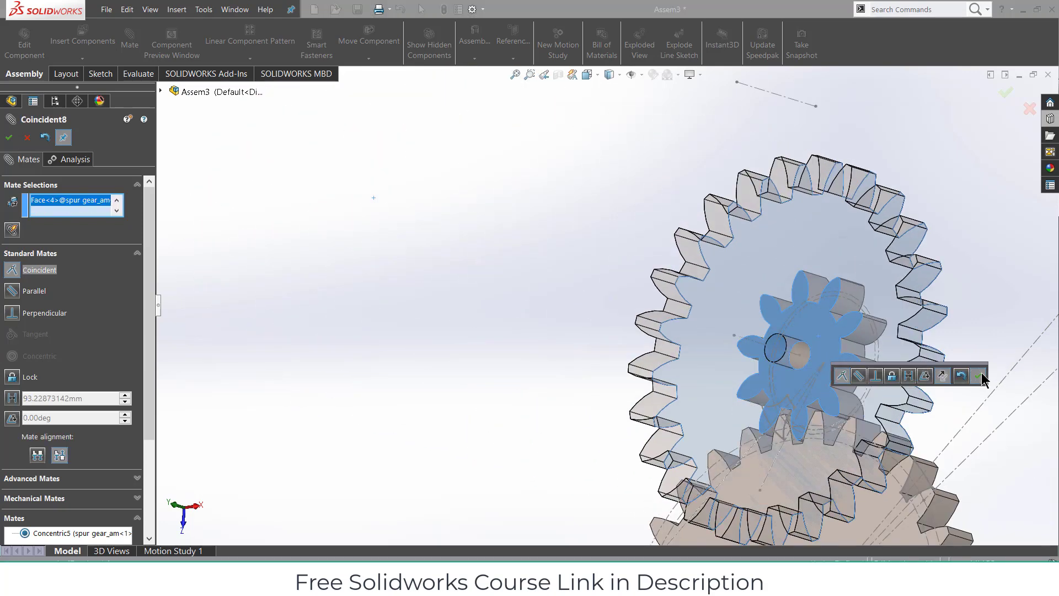
{"action": "left_click", "coordinate": [978, 377]}
{"action": "scroll", "coordinate": [946, 397], "scroll_direction": "up", "scroll_amount": 3}
{"action": "middle_click_drag", "start_coordinate": [947, 397], "coordinate": [946, 416]}
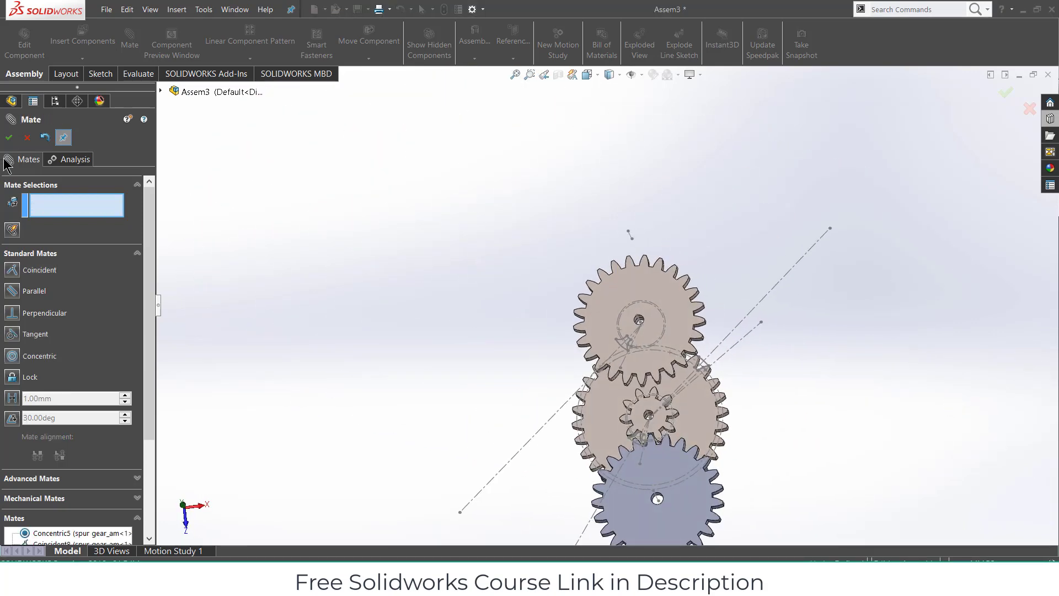
- Finish mating and place a copy of the visible 10-tooth gear in free space above the gear stack
{"action": "left_click", "coordinate": [10, 137]}
{"action": "scroll", "coordinate": [650, 293], "scroll_direction": "down", "scroll_amount": 3}
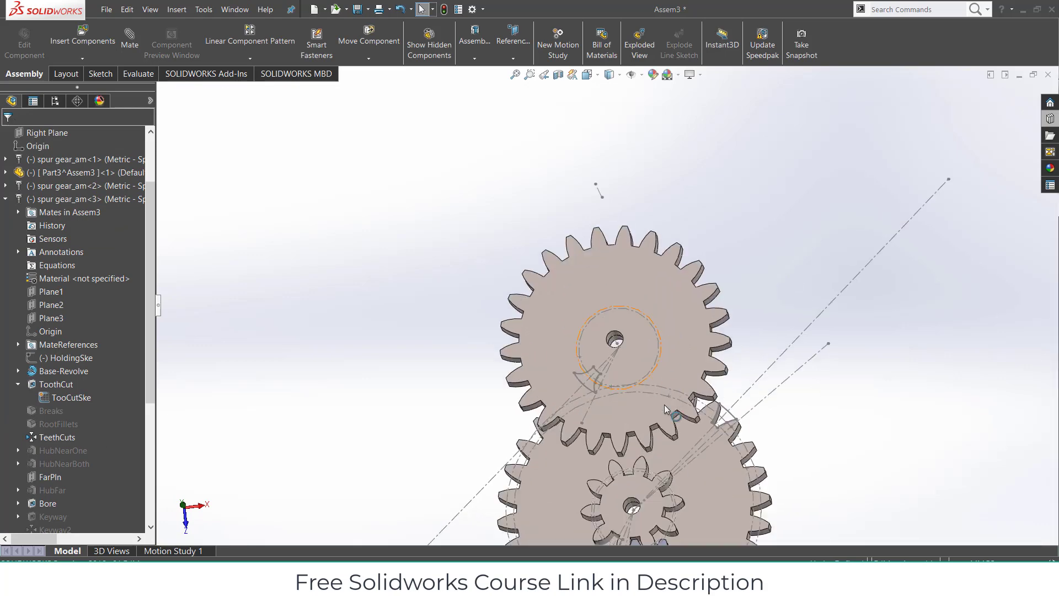
{"action": "scroll", "coordinate": [663, 380], "scroll_direction": "down", "scroll_amount": 5}
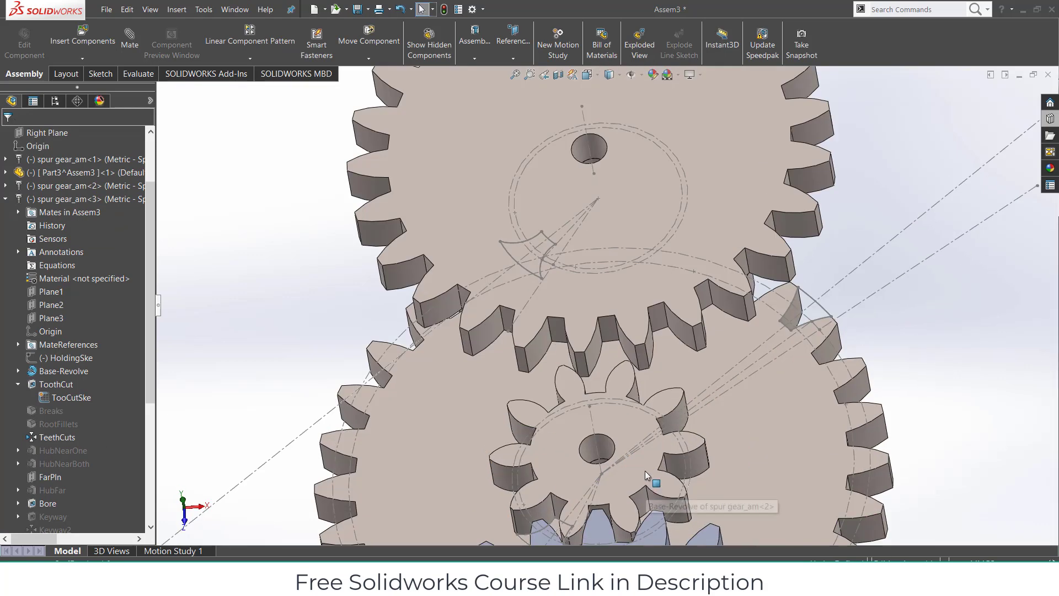
{"action": "scroll", "coordinate": [642, 375], "scroll_direction": "up", "scroll_amount": 3}
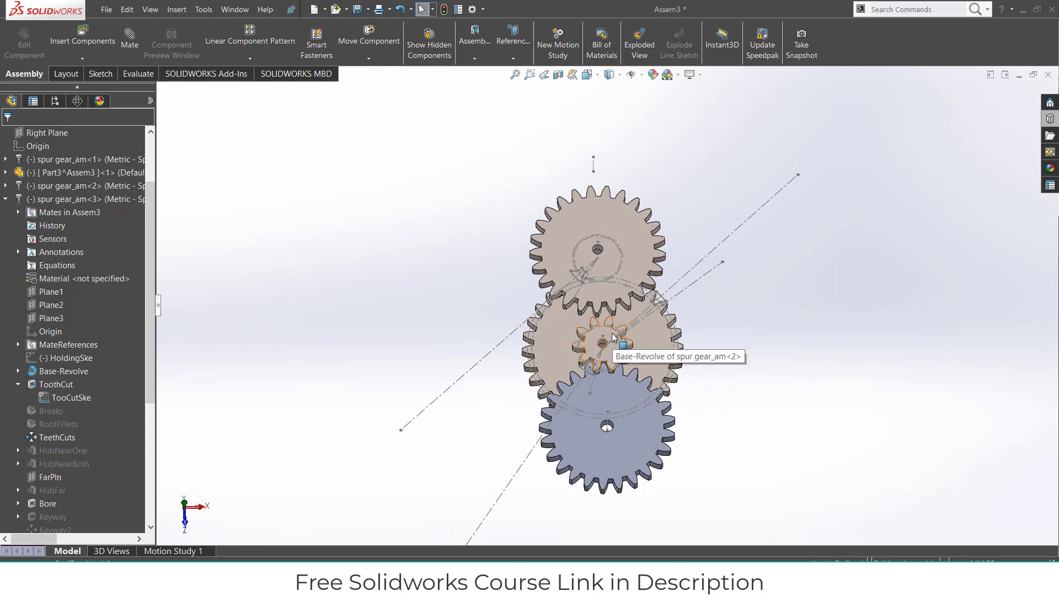
{"action": "left_click_drag", "start_coordinate": [663, 236], "coordinate": [574, 188], "text": "ctrl"}
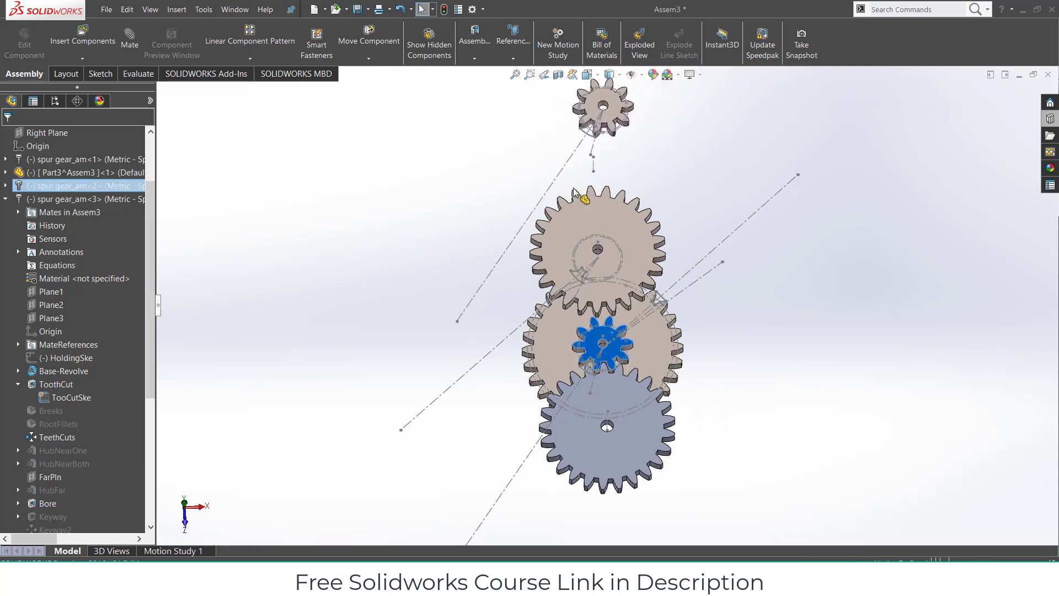
{"action": "left_click", "coordinate": [741, 169]}
{"action": "scroll", "coordinate": [742, 169], "scroll_direction": "up", "scroll_amount": 1}
- Mate the copied 10-tooth gear's bore concentric with the sketch axis line above the upper large gear
{"action": "left_click", "coordinate": [138, 41]}
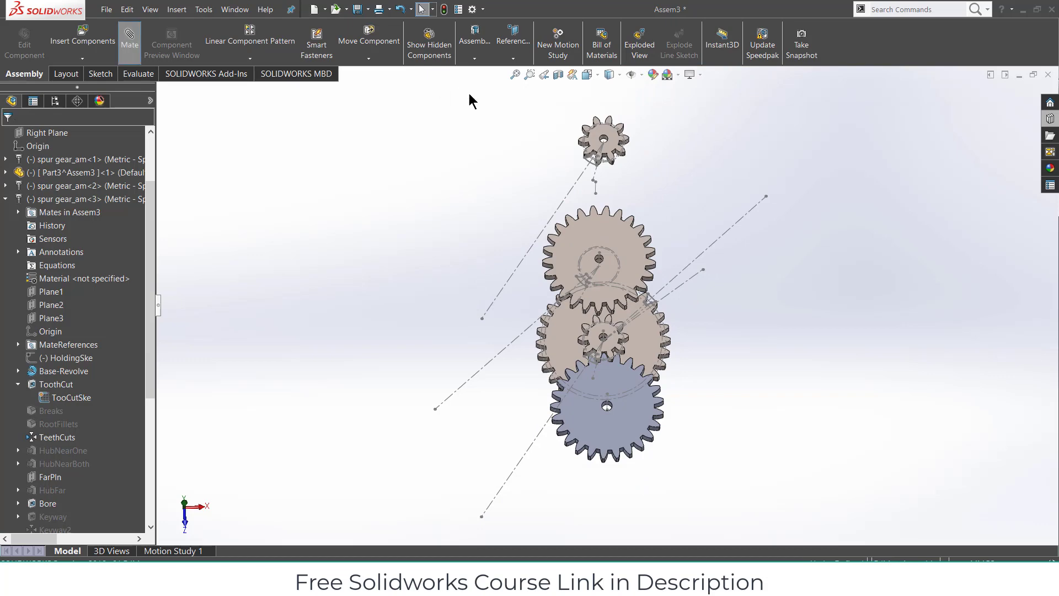
{"action": "scroll", "coordinate": [586, 161], "scroll_direction": "down", "scroll_amount": 5}
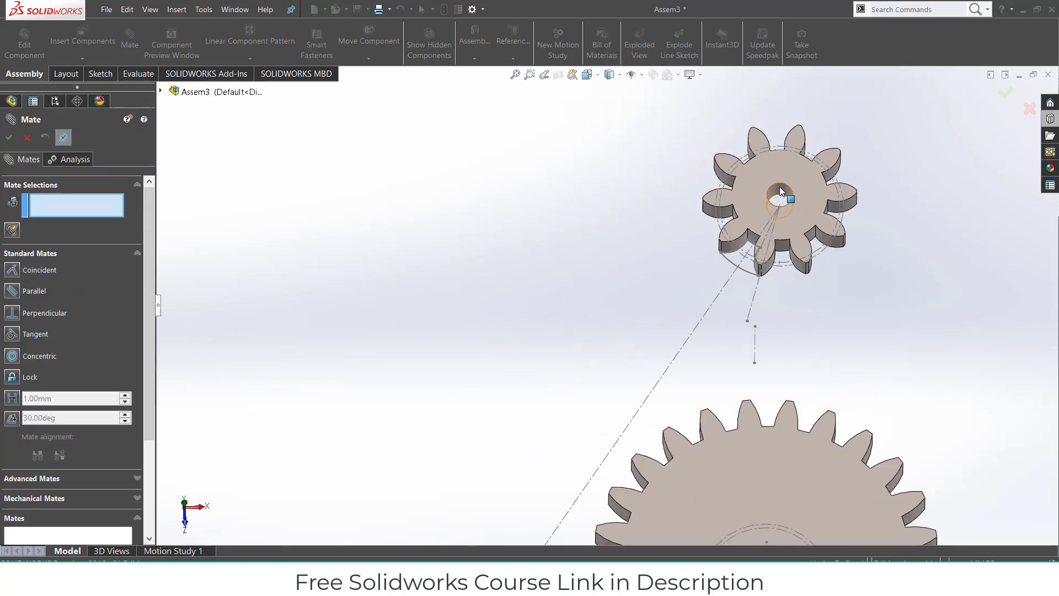
{"action": "left_click", "coordinate": [781, 200]}
{"action": "scroll", "coordinate": [756, 331], "scroll_direction": "down", "scroll_amount": 3}
{"action": "left_click", "coordinate": [725, 355]}
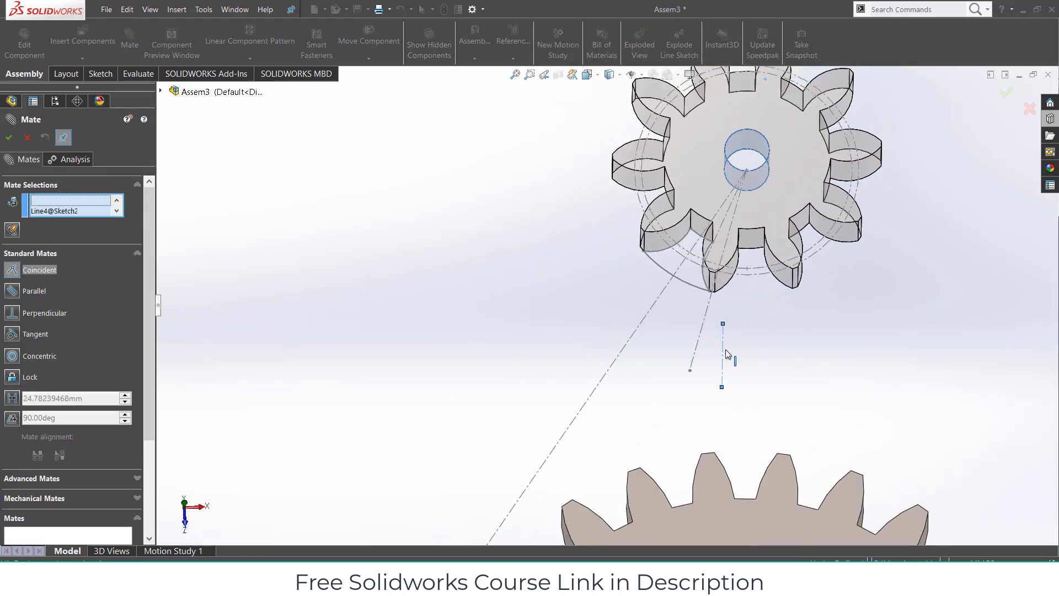
{"action": "left_click", "coordinate": [810, 370]}
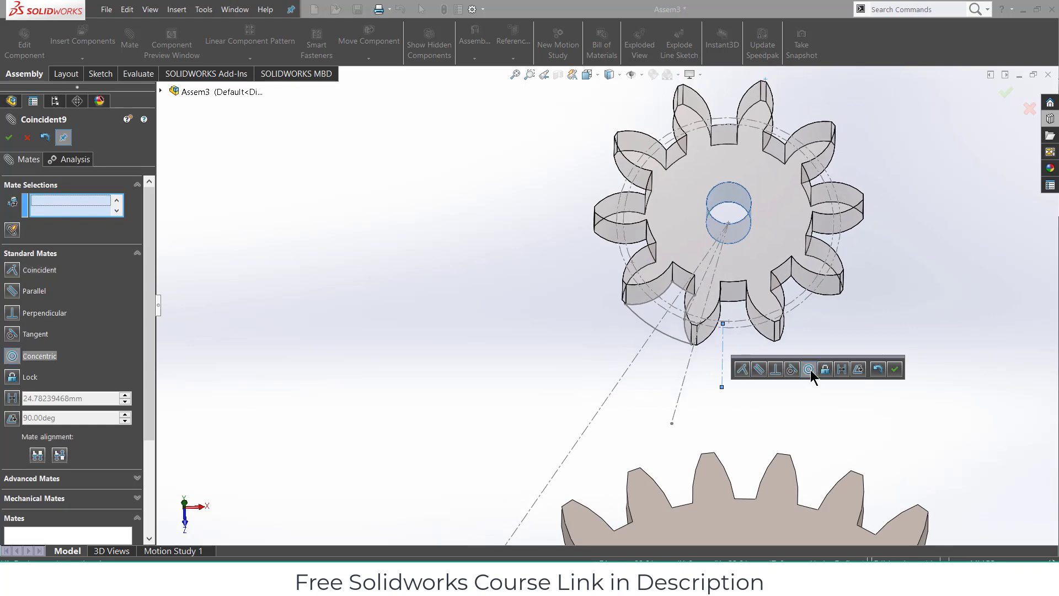
{"action": "left_click", "coordinate": [907, 369]}
- Make the front faces of the copied 10-tooth gear and the upper large gear coincident, adjust the tooth meshing, and finish mating
{"action": "left_click", "coordinate": [769, 256]}
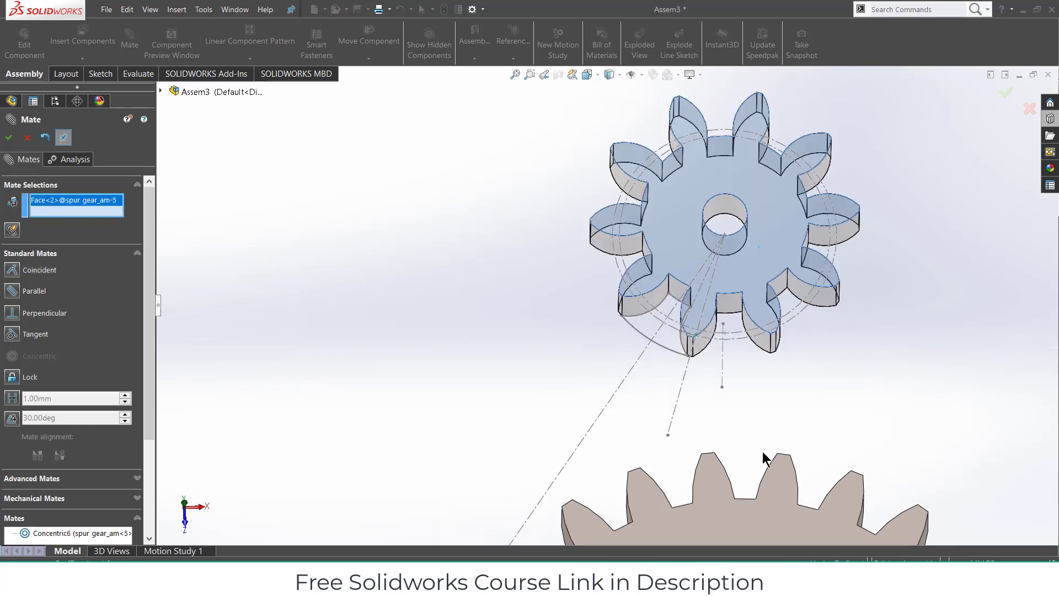
{"action": "left_click", "coordinate": [767, 512]}
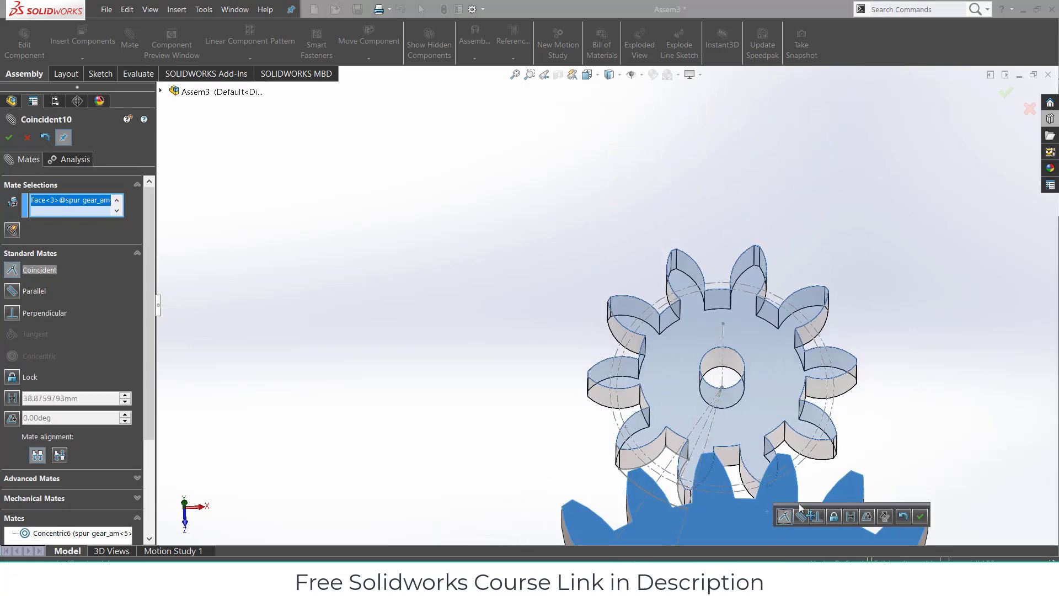
{"action": "left_click", "coordinate": [919, 516]}
{"action": "scroll", "coordinate": [794, 475], "scroll_direction": "down", "scroll_amount": 5}
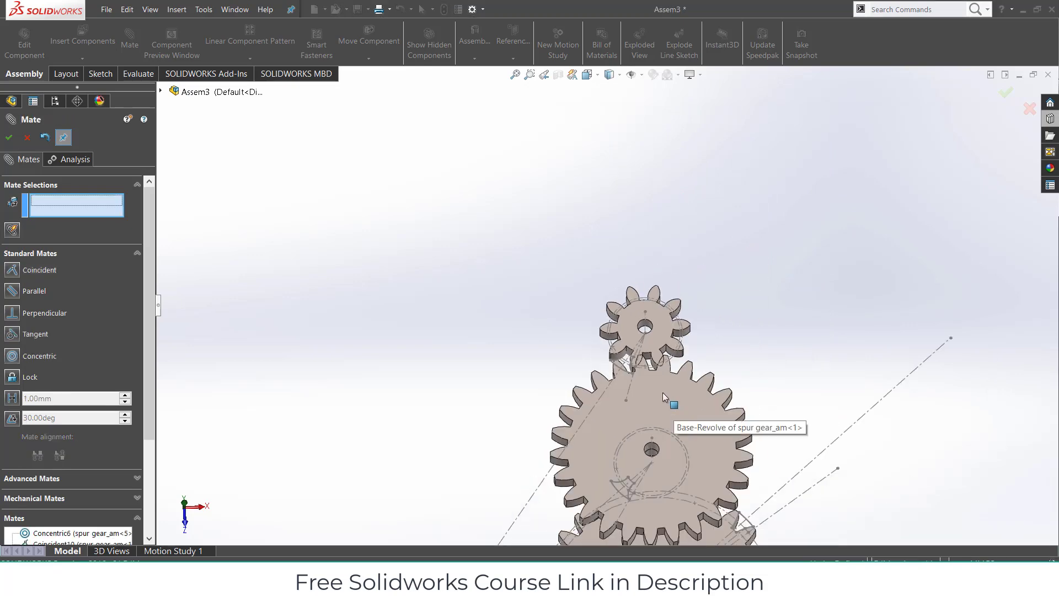
{"action": "scroll", "coordinate": [657, 383], "scroll_direction": "down", "scroll_amount": 8}
{"action": "left_click_drag", "start_coordinate": [643, 343], "coordinate": [649, 344]}
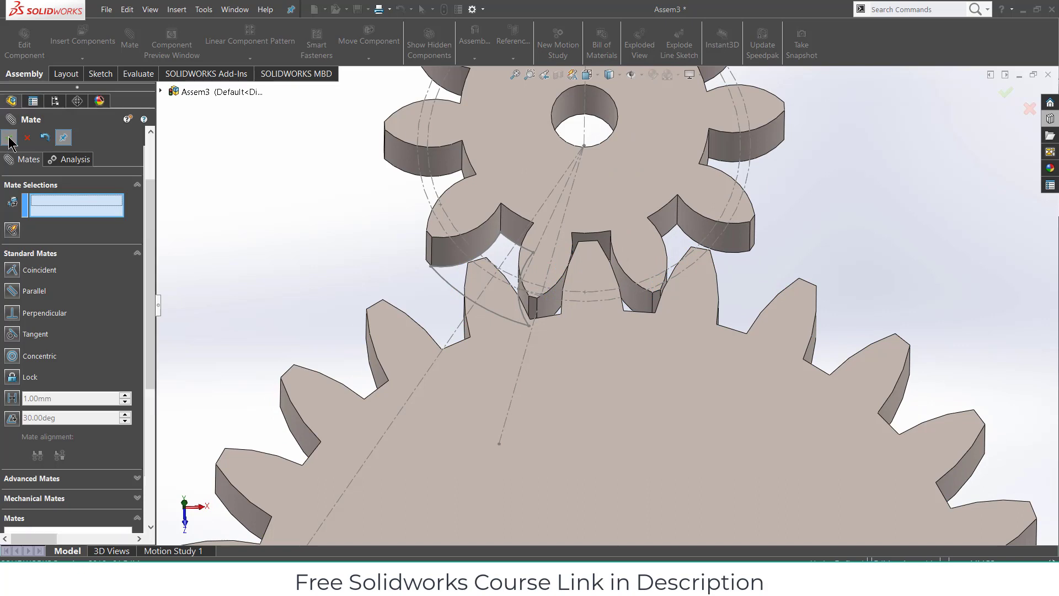
{"action": "left_click", "coordinate": [9, 137]}
- Show the TooCutSke sketch in the upper large gear's ToothCut feature
{"action": "left_click", "coordinate": [585, 398]}
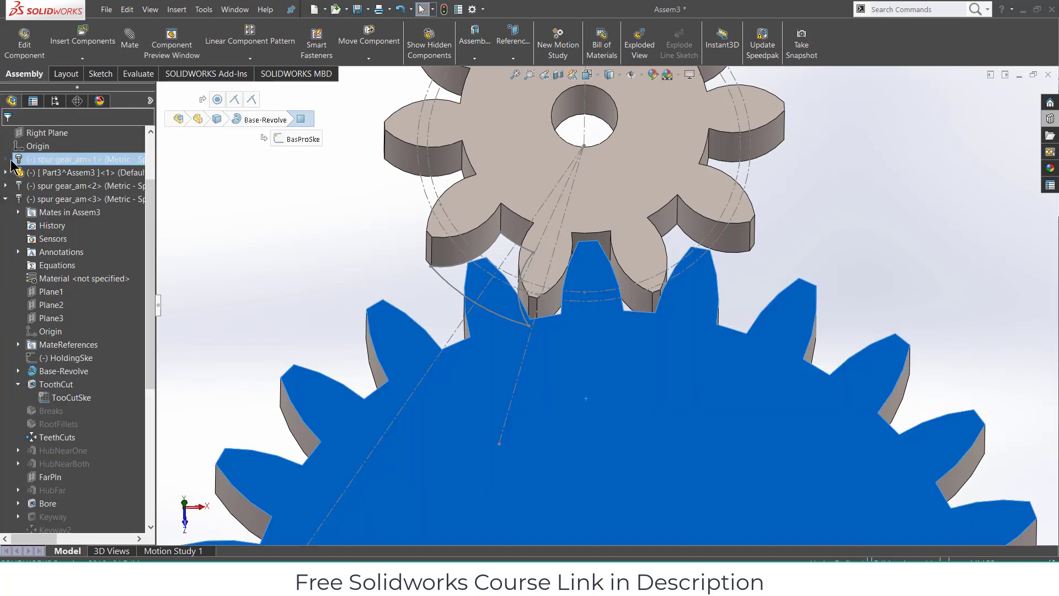
{"action": "left_click", "coordinate": [7, 159]}
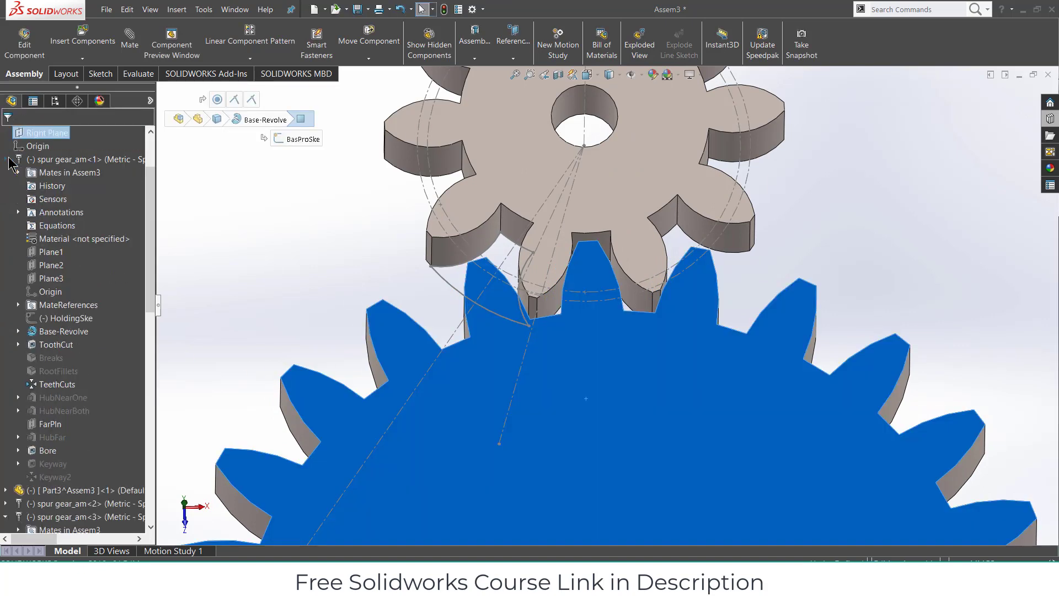
{"action": "left_click", "coordinate": [18, 344]}
{"action": "right_click", "coordinate": [60, 358]}
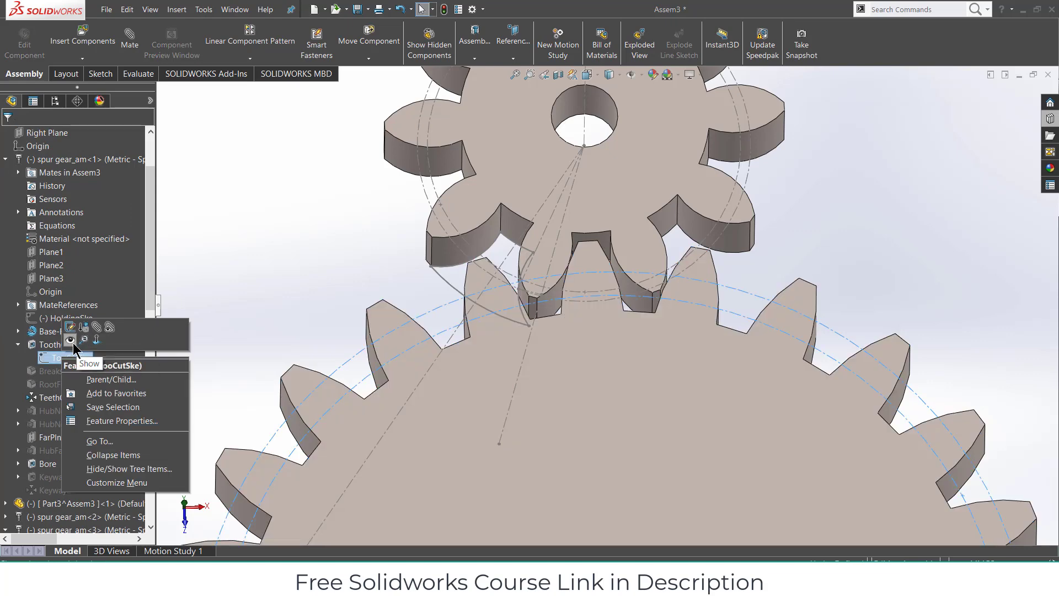
{"action": "left_click", "coordinate": [74, 346]}
- Add a reversed gear mate with a 20 mm : 50 mm ratio between the top 10-tooth gear and the upper large gear, and test its rotation
{"action": "left_click", "coordinate": [130, 37]}
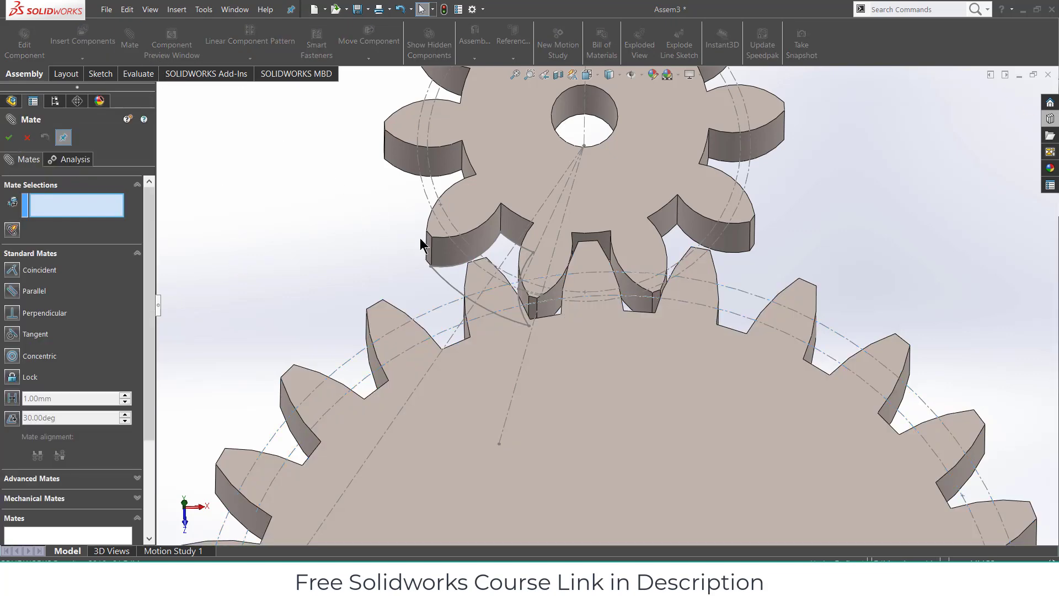
{"action": "left_click", "coordinate": [453, 274]}
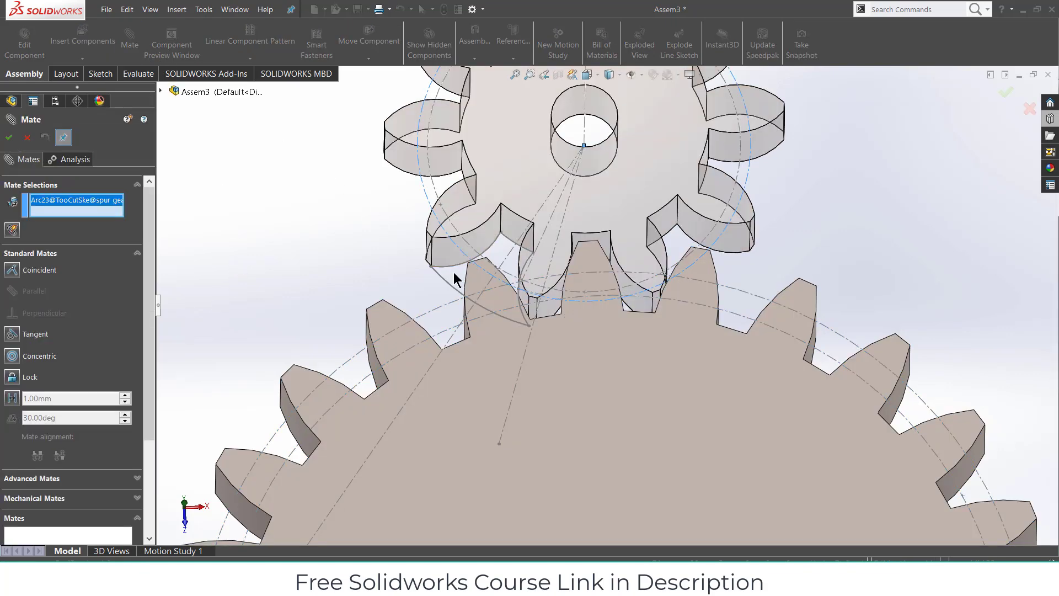
{"action": "left_click", "coordinate": [435, 310]}
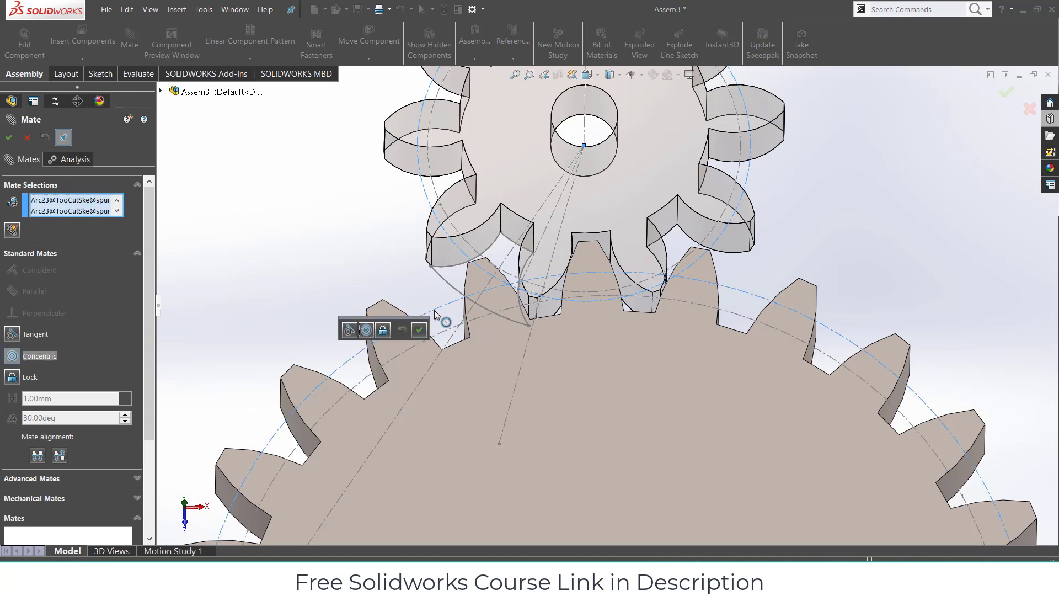
{"action": "left_click", "coordinate": [89, 254]}
{"action": "left_click", "coordinate": [93, 293]}
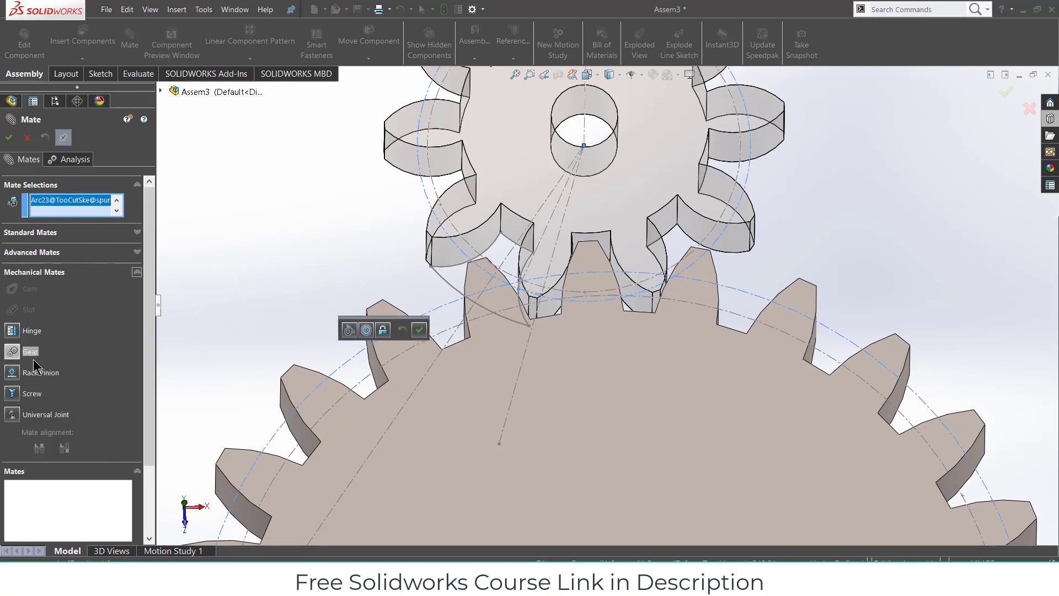
{"action": "left_click", "coordinate": [11, 352]}
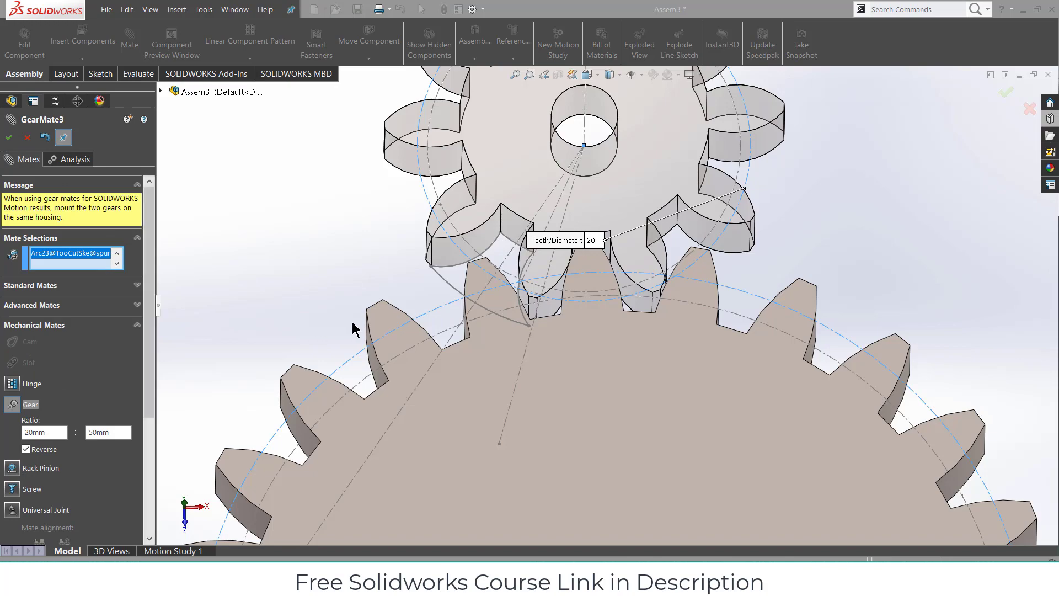
{"action": "scroll", "coordinate": [774, 358], "scroll_direction": "up", "scroll_amount": 6}
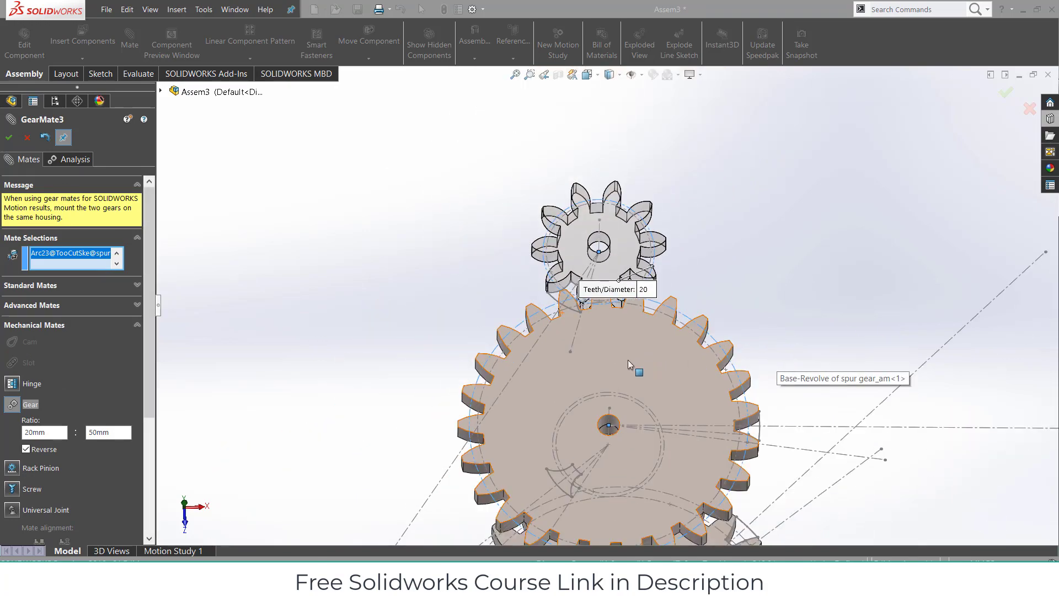
{"action": "left_click_drag", "start_coordinate": [628, 359], "coordinate": [643, 375]}
{"action": "left_click", "coordinate": [9, 137]}
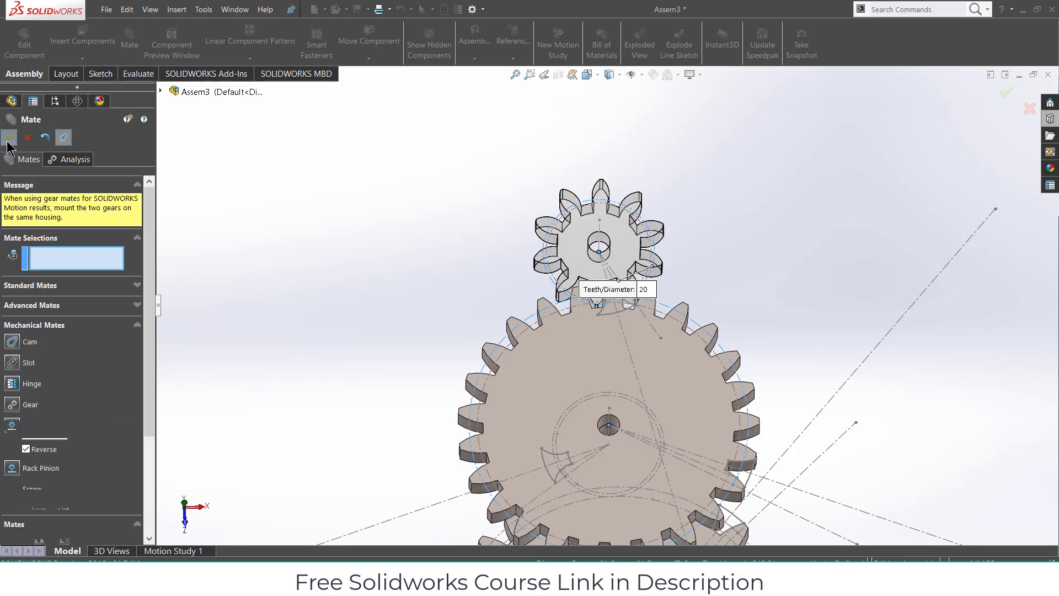
{"action": "scroll", "coordinate": [584, 326], "scroll_direction": "up", "scroll_amount": 5}
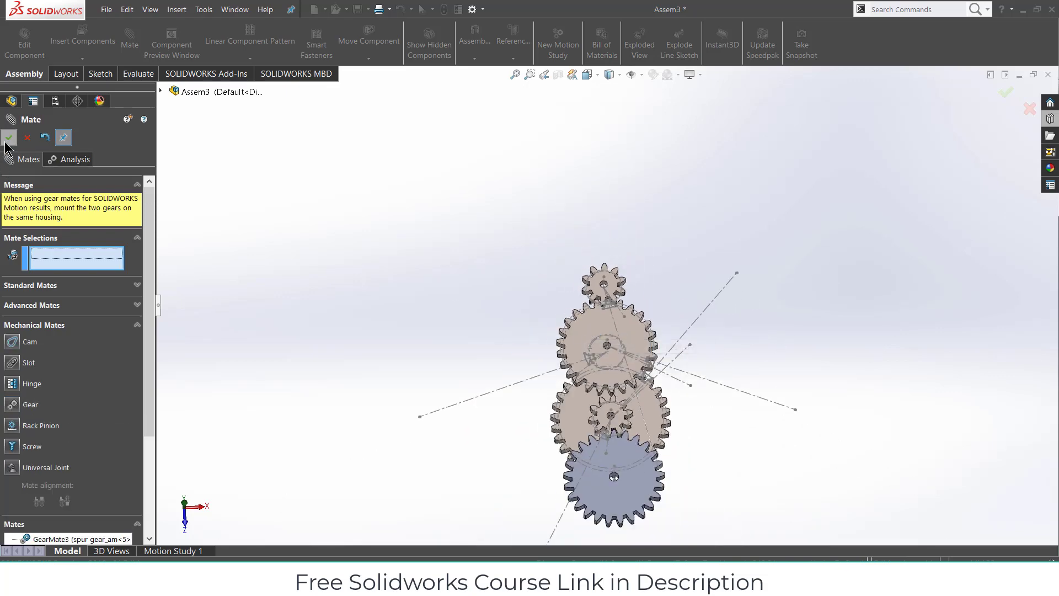
{"action": "key", "text": "Escape"}
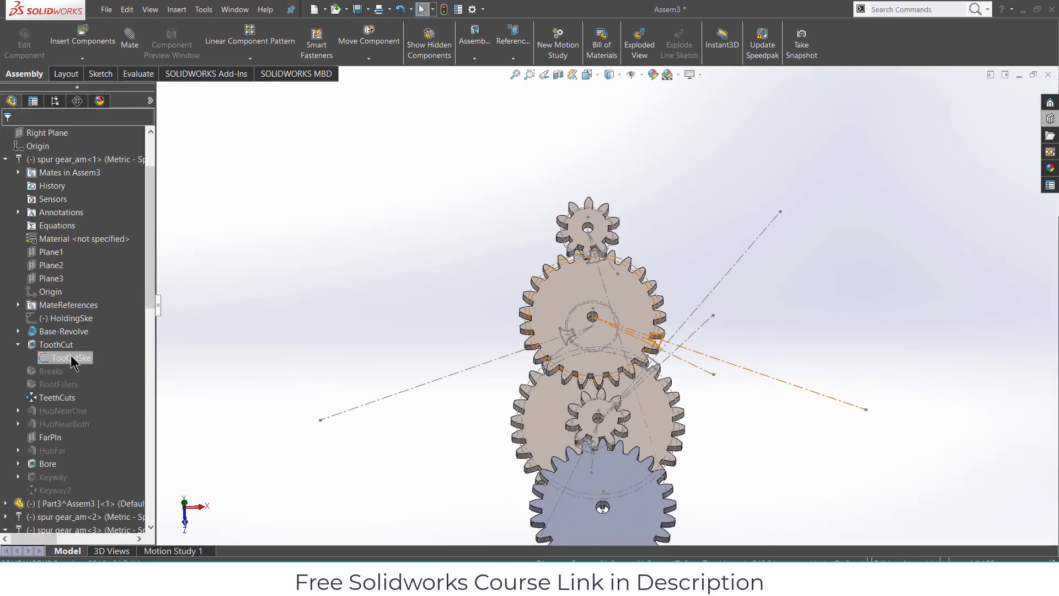
- Hide the TooCutSke sketches of the upper large gear and the large meshing gear below it
{"action": "right_click", "coordinate": [71, 362]}
{"action": "left_click", "coordinate": [77, 337]}
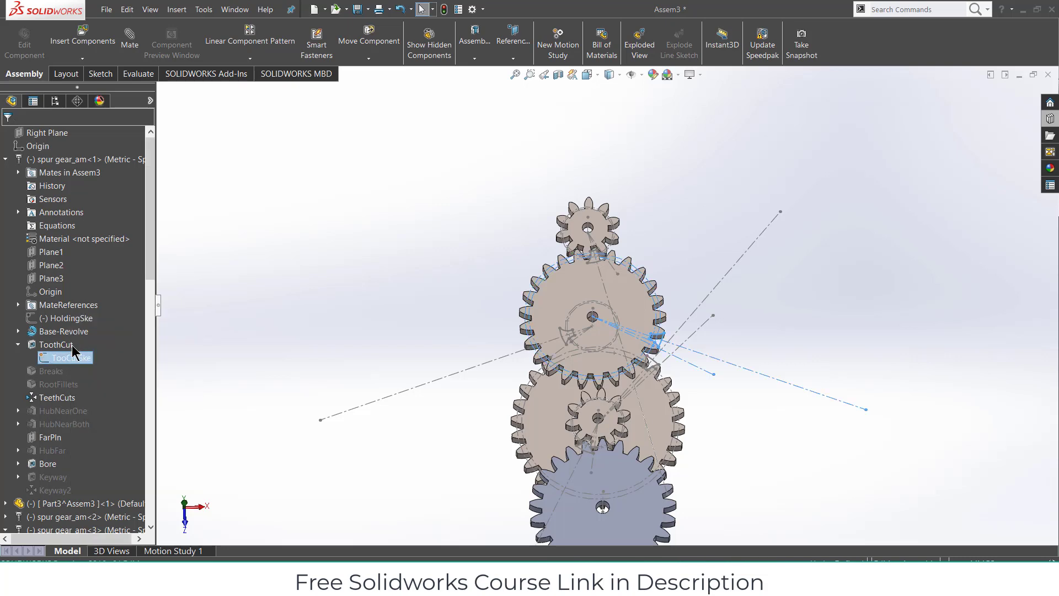
{"action": "left_click", "coordinate": [18, 344]}
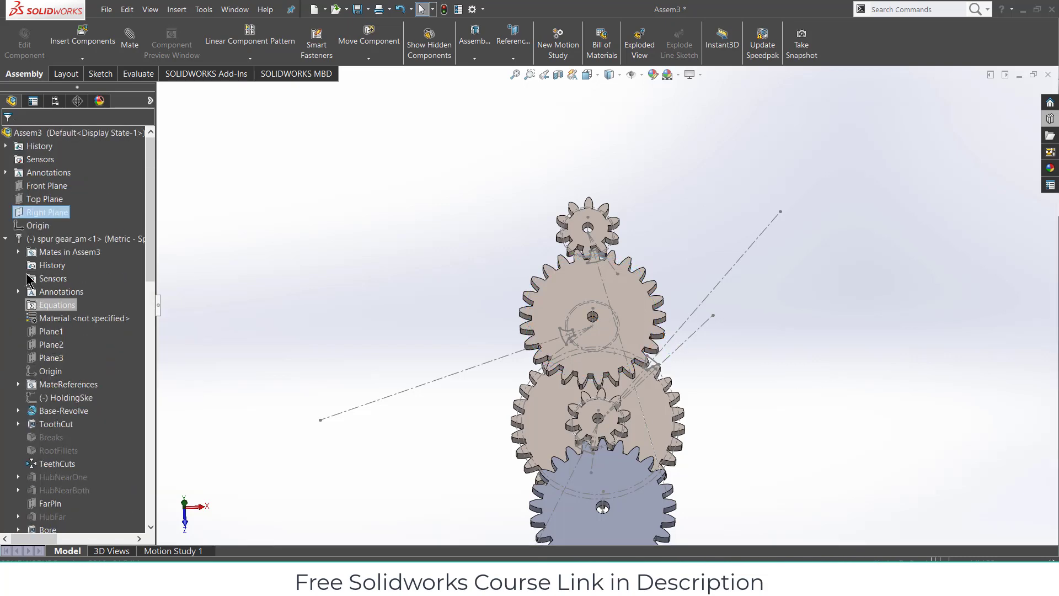
{"action": "left_click", "coordinate": [541, 420]}
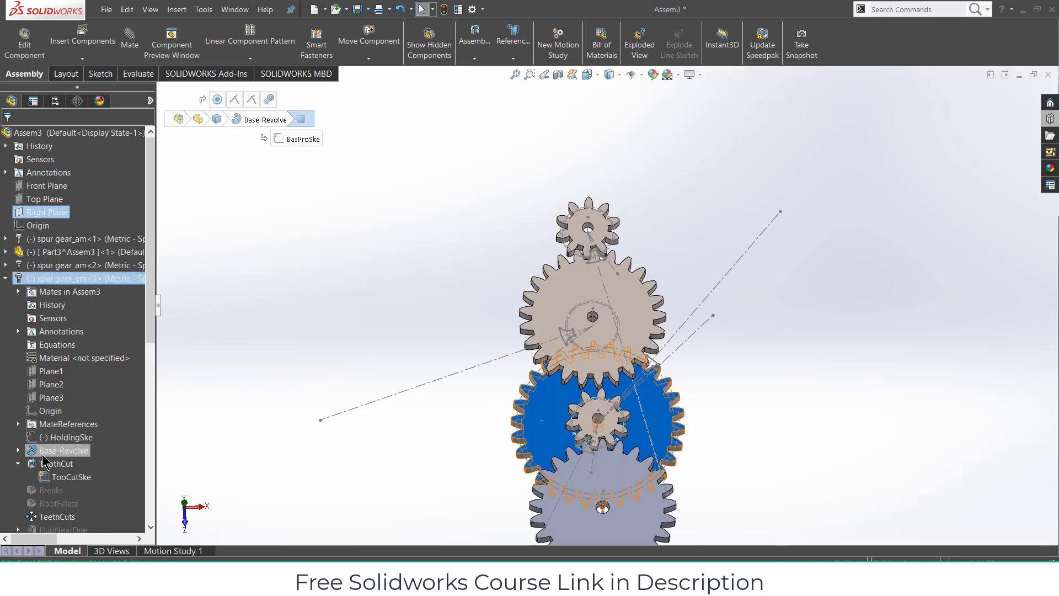
{"action": "right_click", "coordinate": [59, 473]}
{"action": "left_click", "coordinate": [65, 444]}
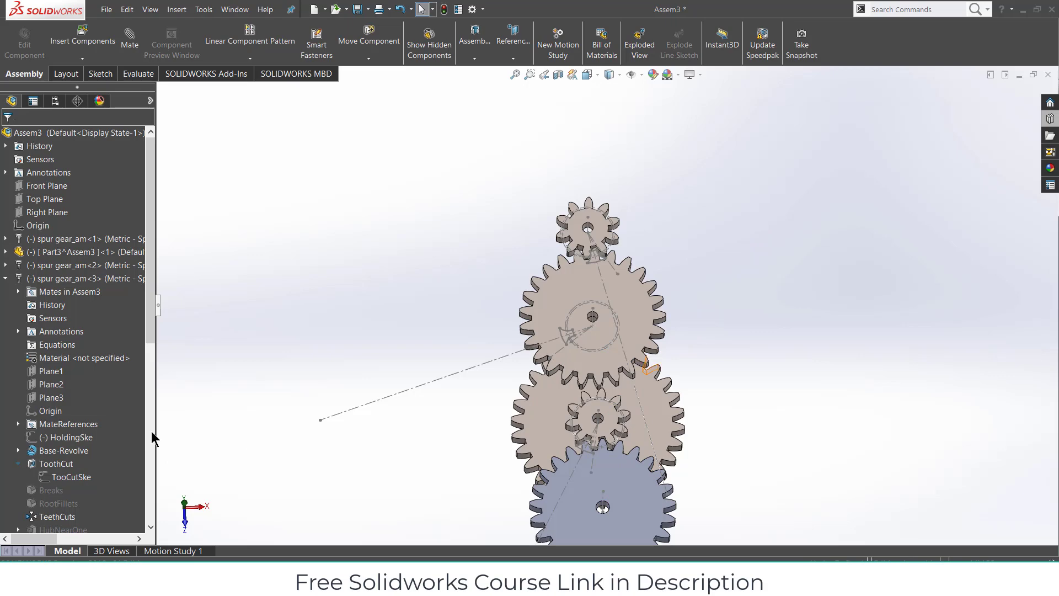
- Hide the TooCutSke sketch of the 10-tooth gear in front of the large meshing gear, and collapse the expanded gear components
{"action": "middle_click_drag", "start_coordinate": [623, 345], "coordinate": [610, 422]}
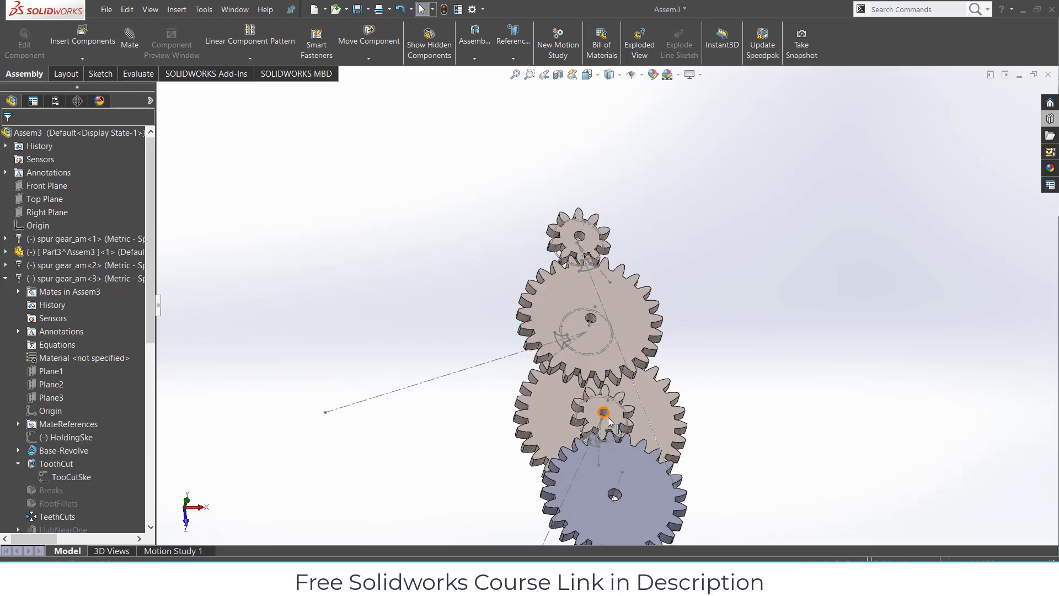
{"action": "left_click", "coordinate": [22, 265]}
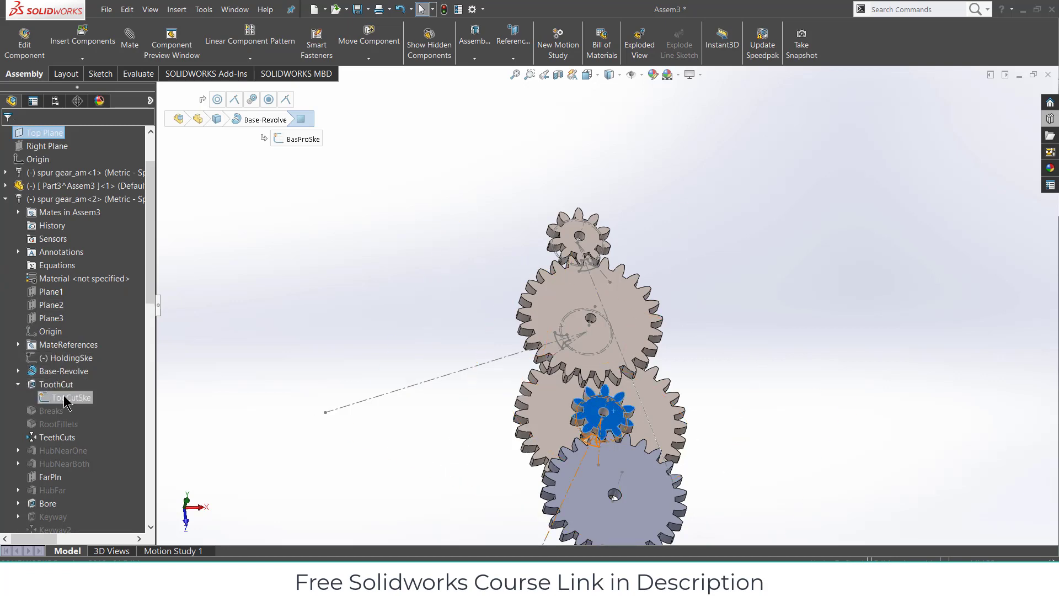
{"action": "right_click", "coordinate": [65, 399]}
{"action": "left_click", "coordinate": [71, 379]}
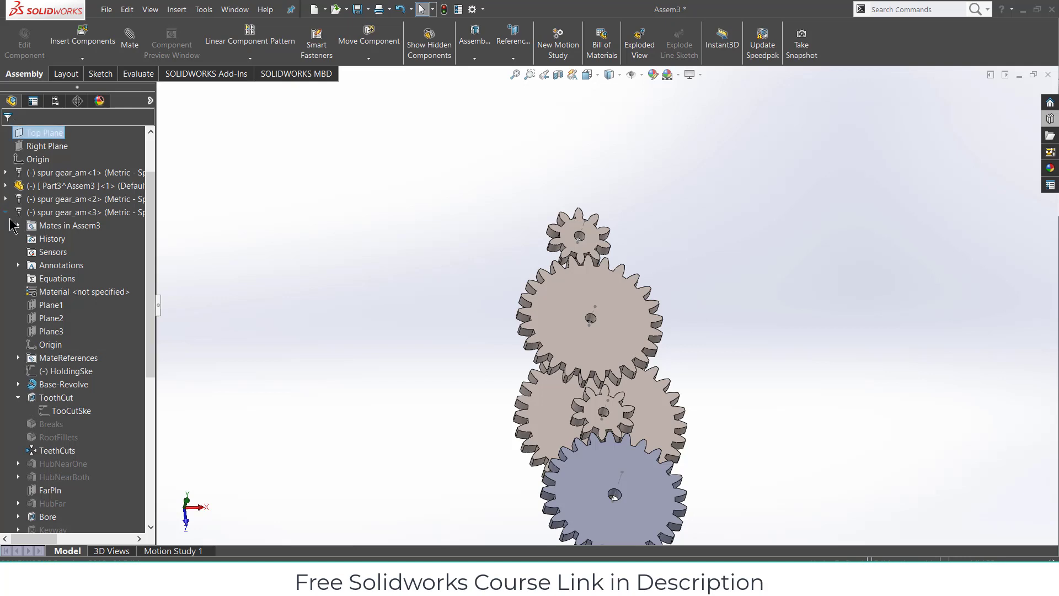
{"action": "left_click", "coordinate": [6, 213]}
{"action": "left_click", "coordinate": [5, 304]}
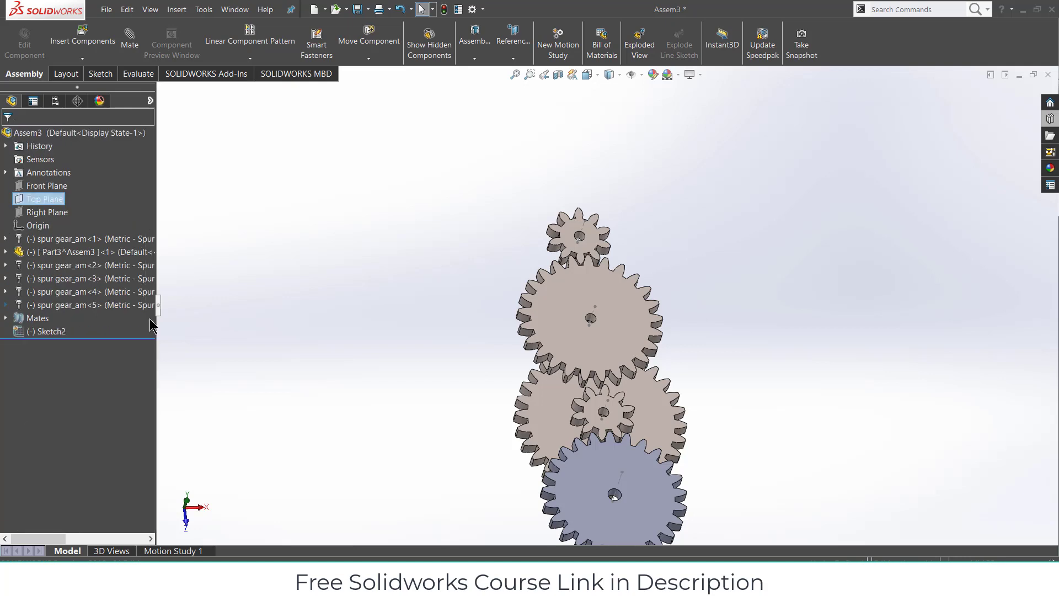
{"action": "scroll", "coordinate": [765, 350], "scroll_direction": "up", "scroll_amount": 3}
{"action": "middle_click_drag", "start_coordinate": [754, 351], "coordinate": [731, 371]}
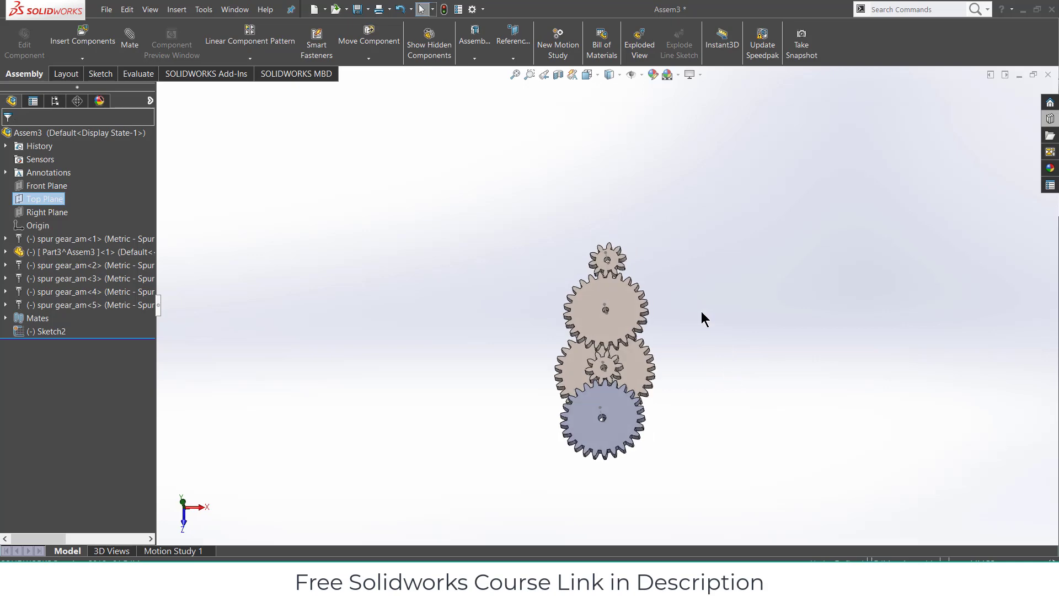
{"action": "scroll", "coordinate": [625, 250], "scroll_direction": "down", "scroll_amount": 3}
{"action": "middle_click_drag", "start_coordinate": [601, 283], "coordinate": [592, 406]}
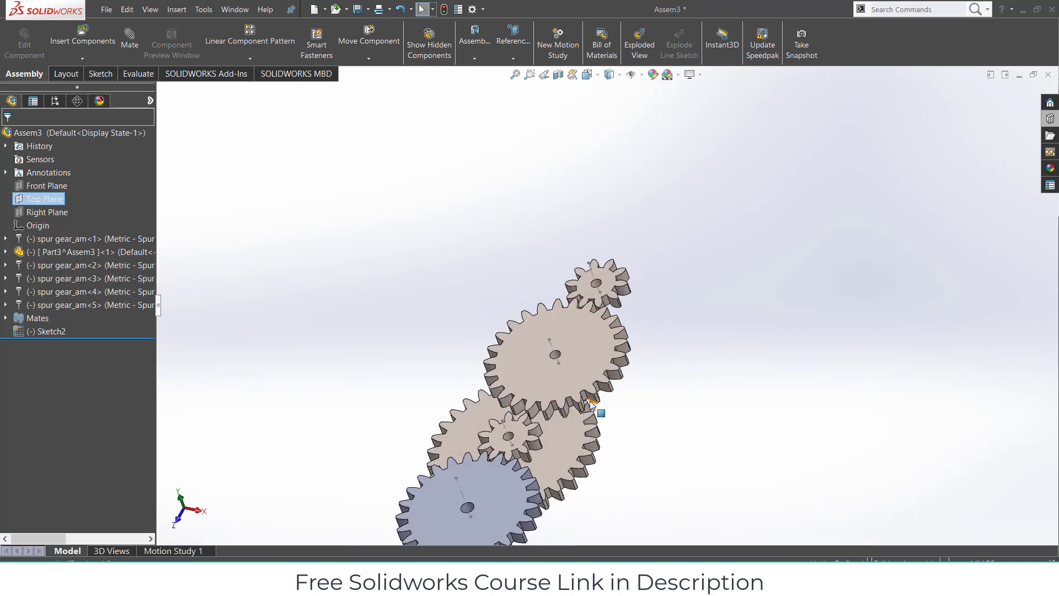
{"action": "scroll", "coordinate": [591, 408], "scroll_direction": "up", "scroll_amount": 2}
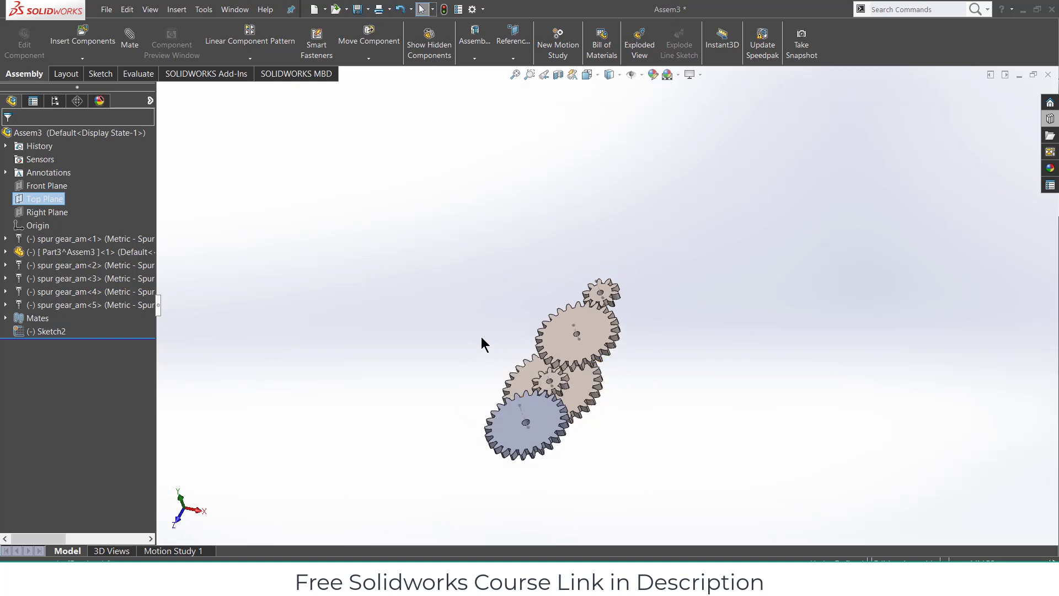
- Insert a new part into the assembly and place it on the Top Plane
{"action": "left_click", "coordinate": [86, 60]}
{"action": "left_click", "coordinate": [86, 86]}
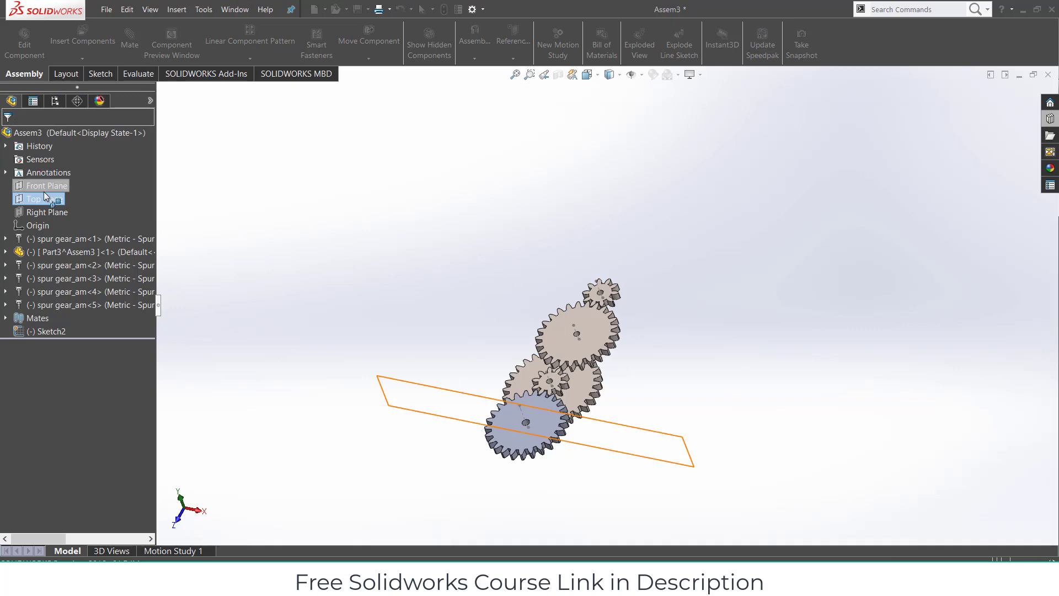
{"action": "left_click", "coordinate": [45, 200]}
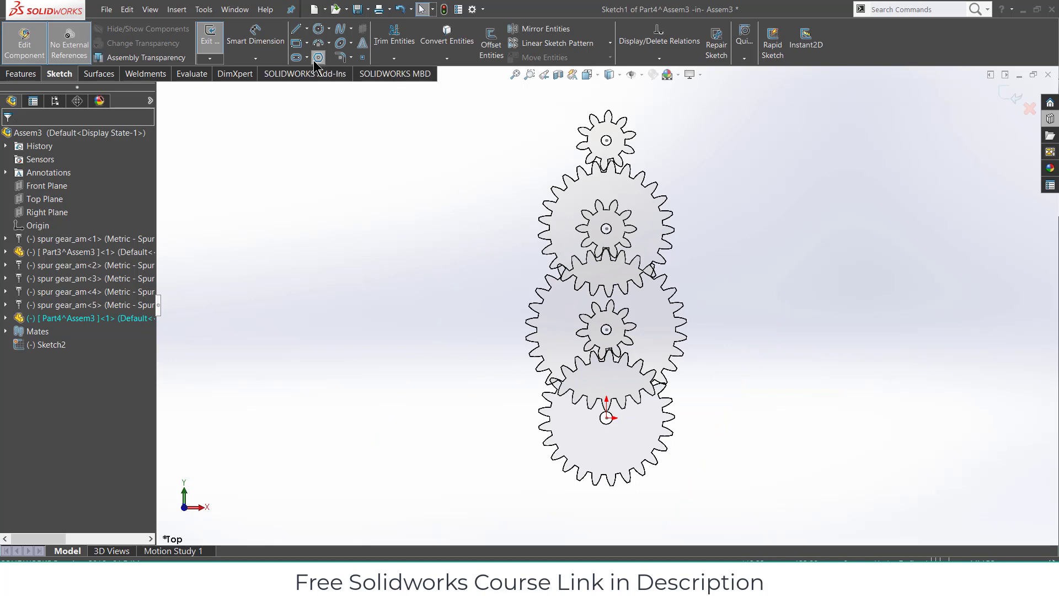
- Sketch a circle of about 16 mm radius centred on the top gear and one of about 48 mm radius centred on the bottom gear
{"action": "left_click", "coordinate": [606, 140]}
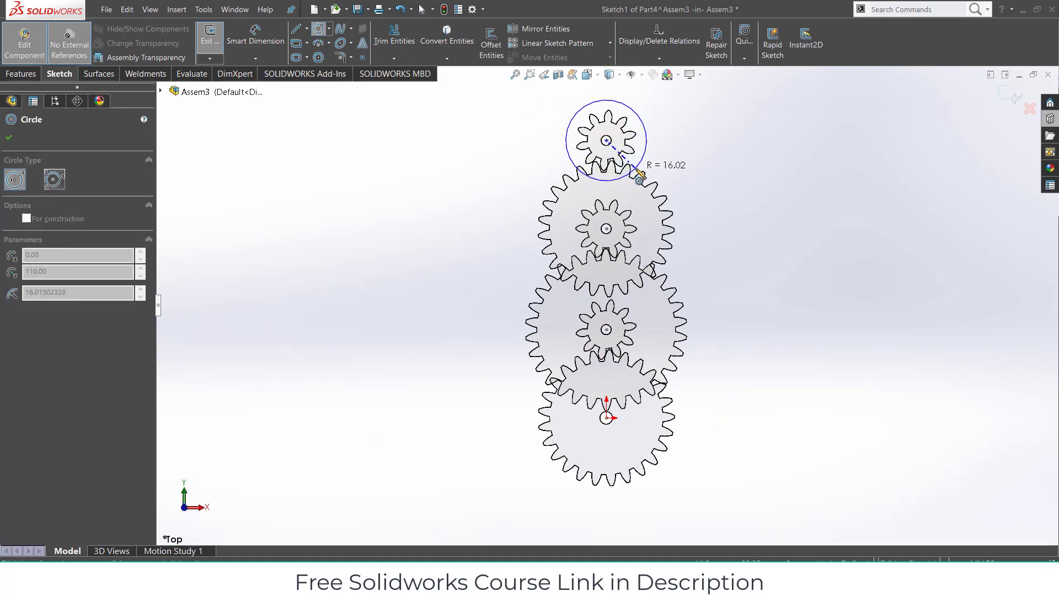
{"action": "left_click", "coordinate": [635, 169]}
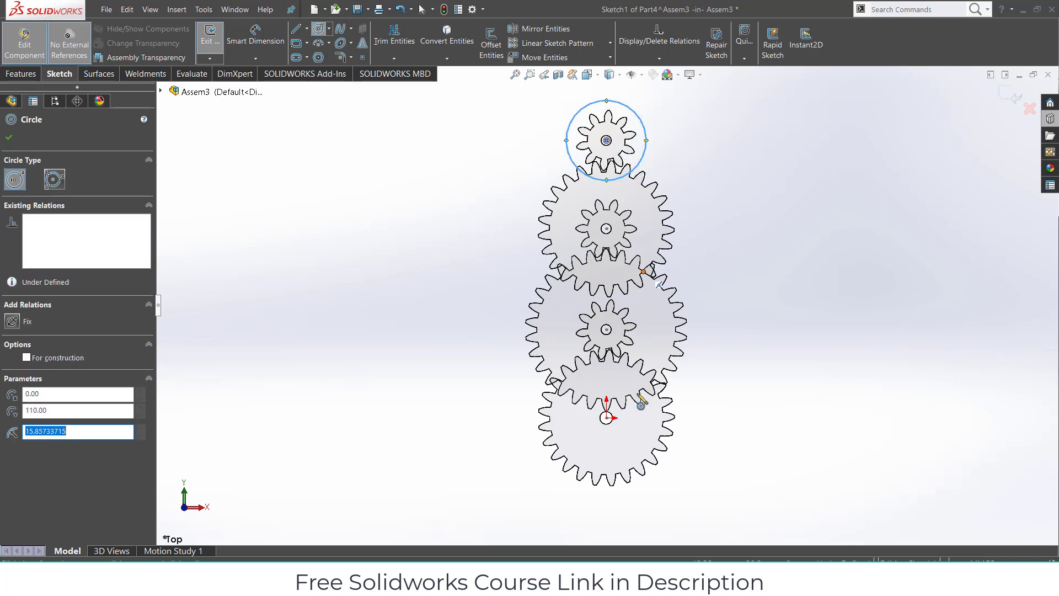
{"action": "left_click", "coordinate": [606, 418]}
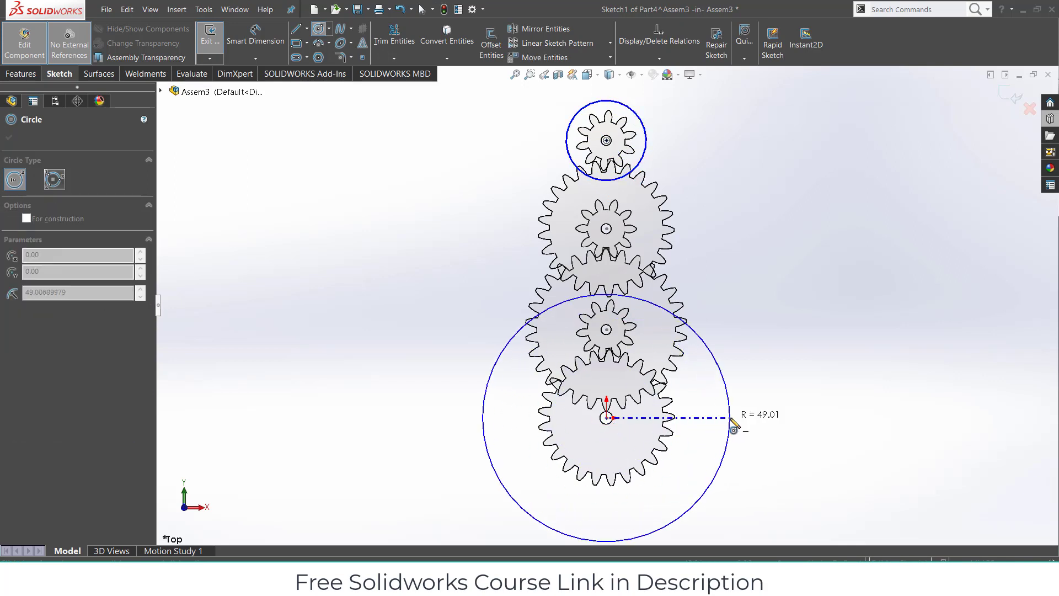
{"action": "left_click", "coordinate": [728, 418]}
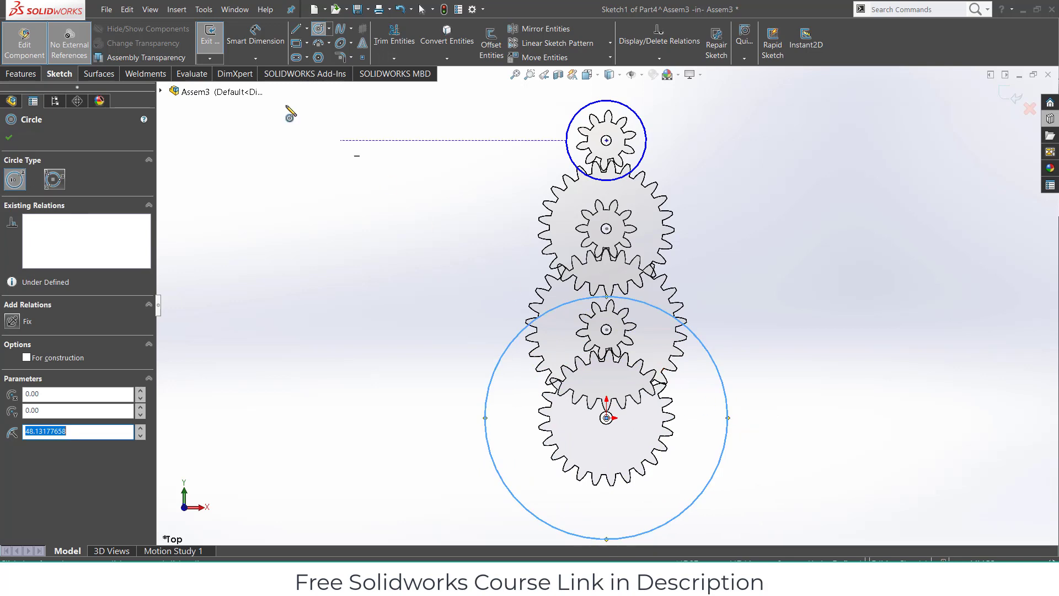
{"action": "key", "text": "Escape"}
{"action": "key", "text": "l"}
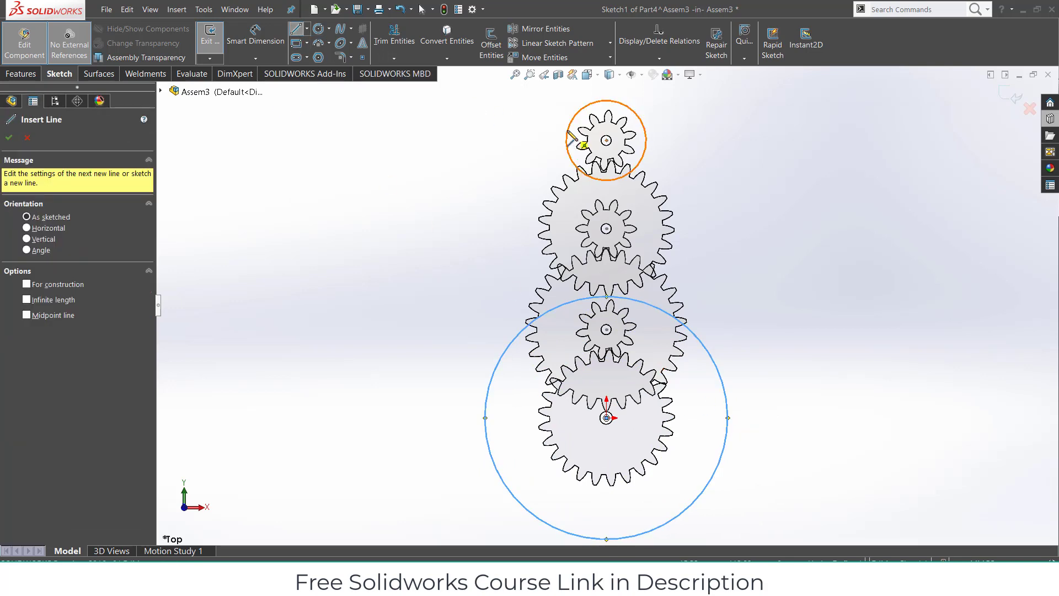
{"action": "left_click", "coordinate": [568, 138]}
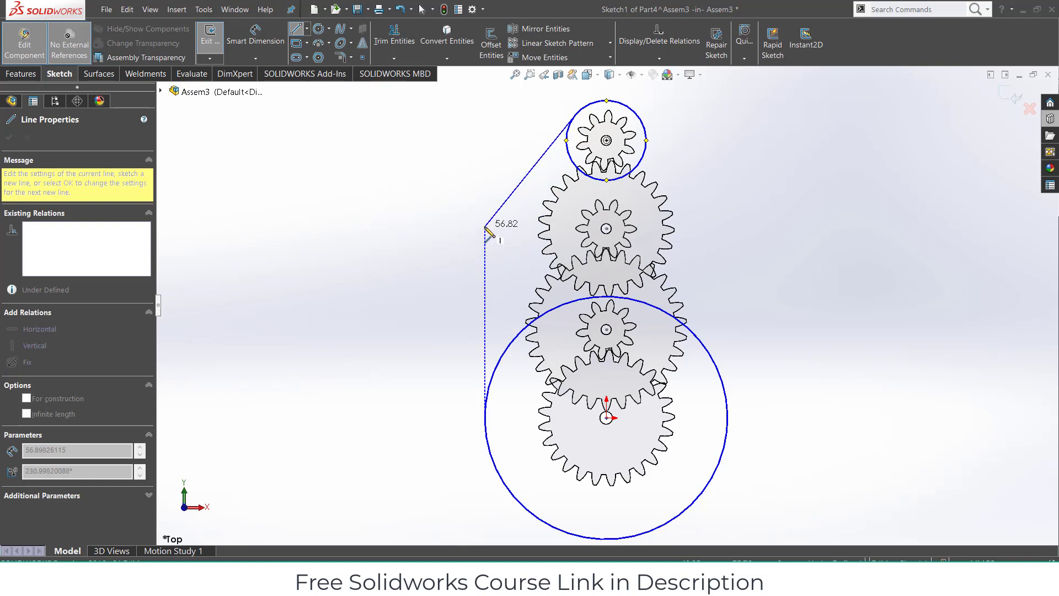
{"action": "key", "text": "Escape"}
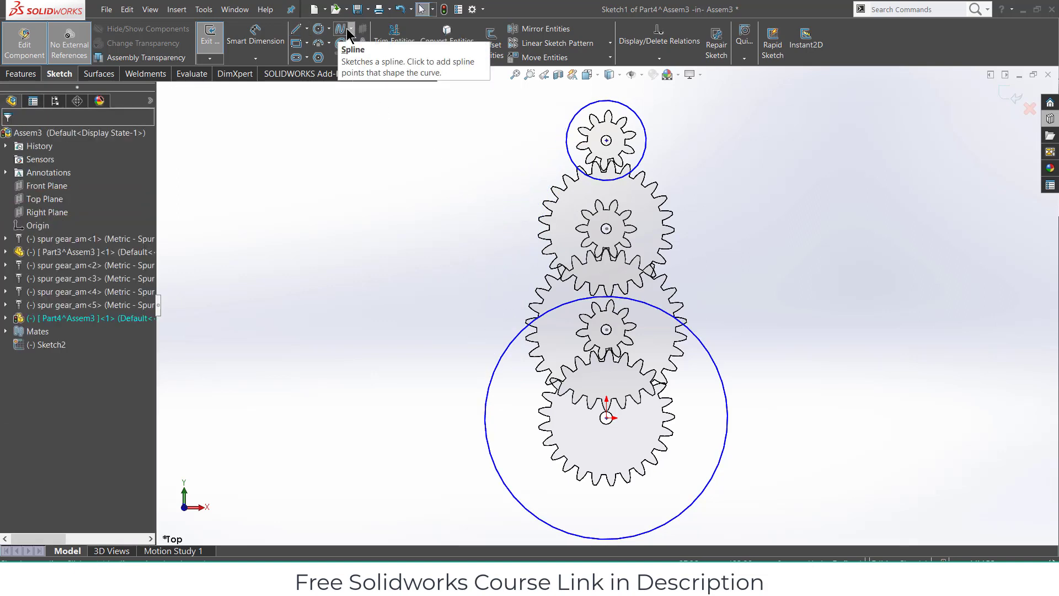
- Sketch a three-point arc of about 237 mm radius, bulging outward, joining the left sides of the small and large circles
{"action": "left_click", "coordinate": [319, 43]}
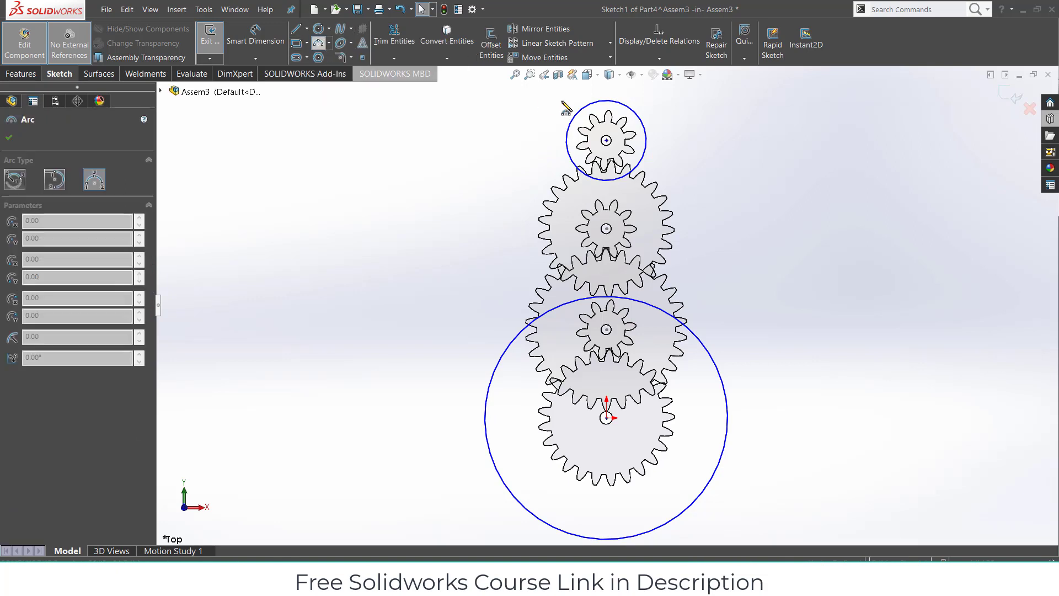
{"action": "left_click", "coordinate": [567, 133]}
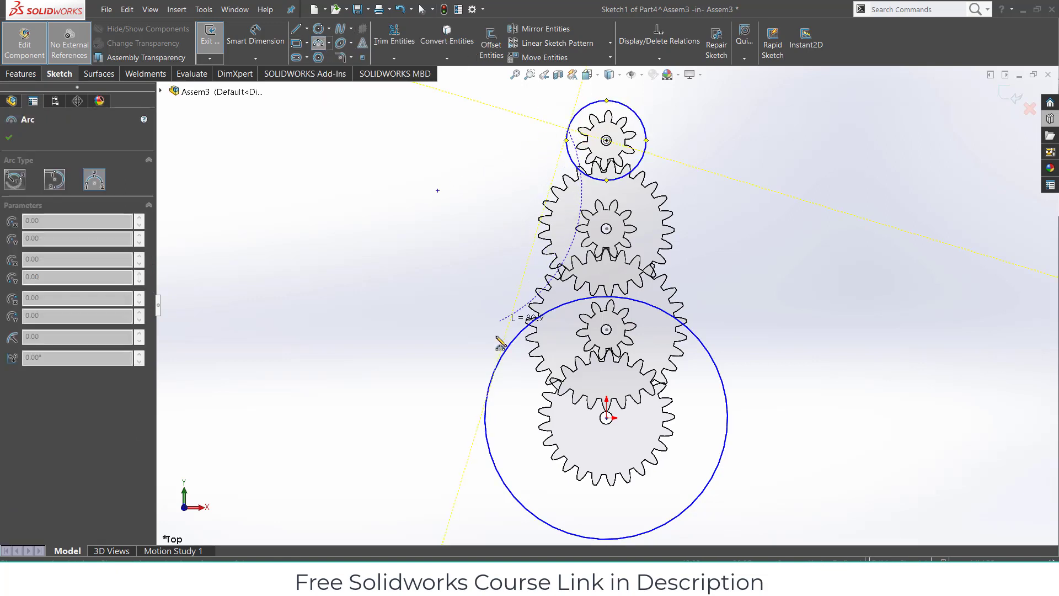
{"action": "left_click", "coordinate": [495, 371]}
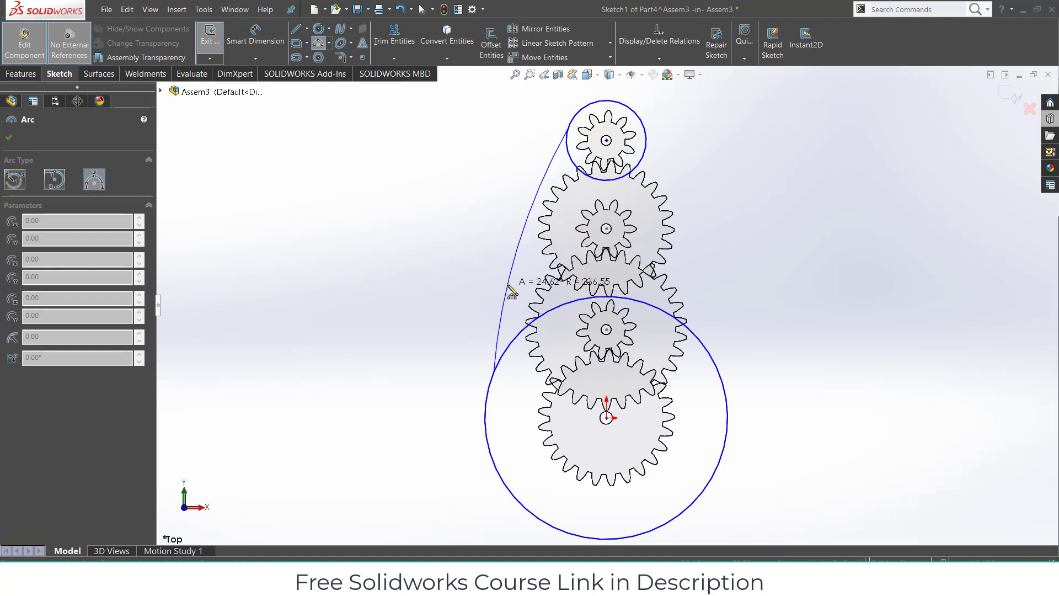
{"action": "left_click", "coordinate": [509, 286]}
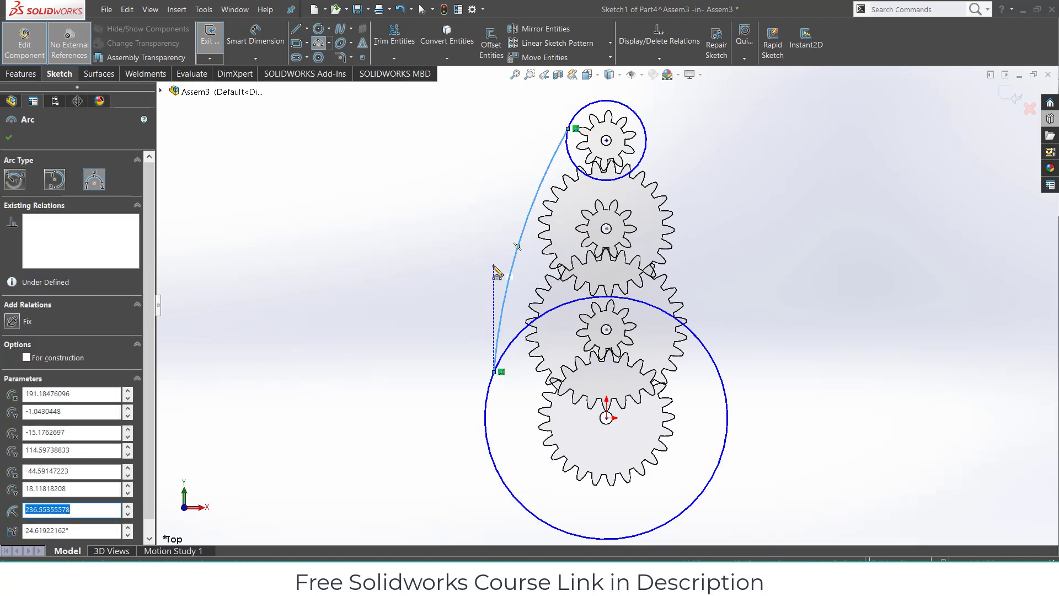
{"action": "key", "text": "Escape"}
- Make the side arc tangent to both the small upper circle and the large lower circle
{"action": "left_click", "coordinate": [557, 157]}
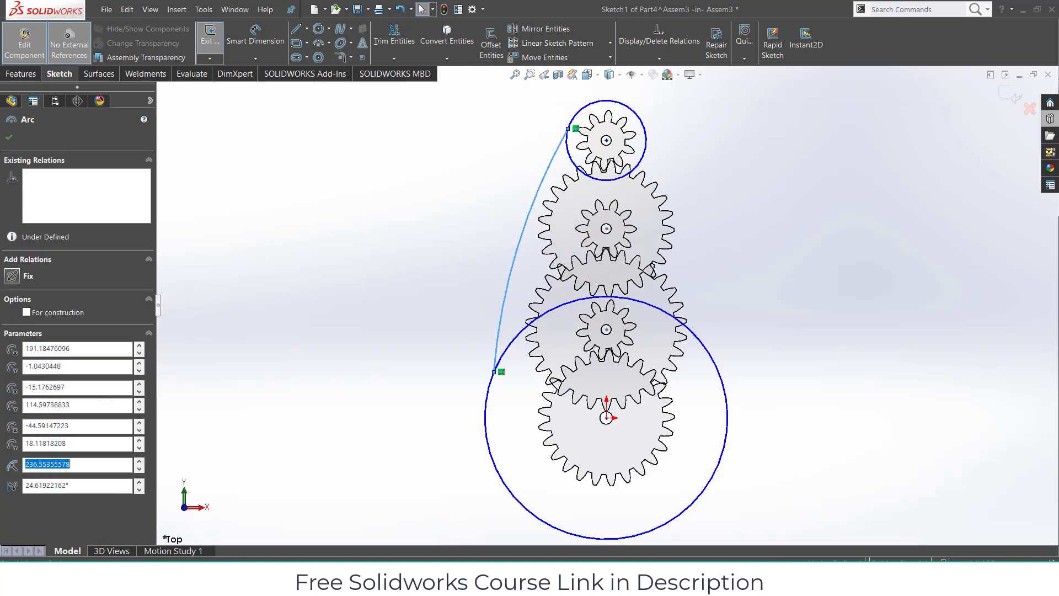
{"action": "left_click", "coordinate": [576, 119], "text": "ctrl"}
{"action": "left_click", "coordinate": [614, 76]}
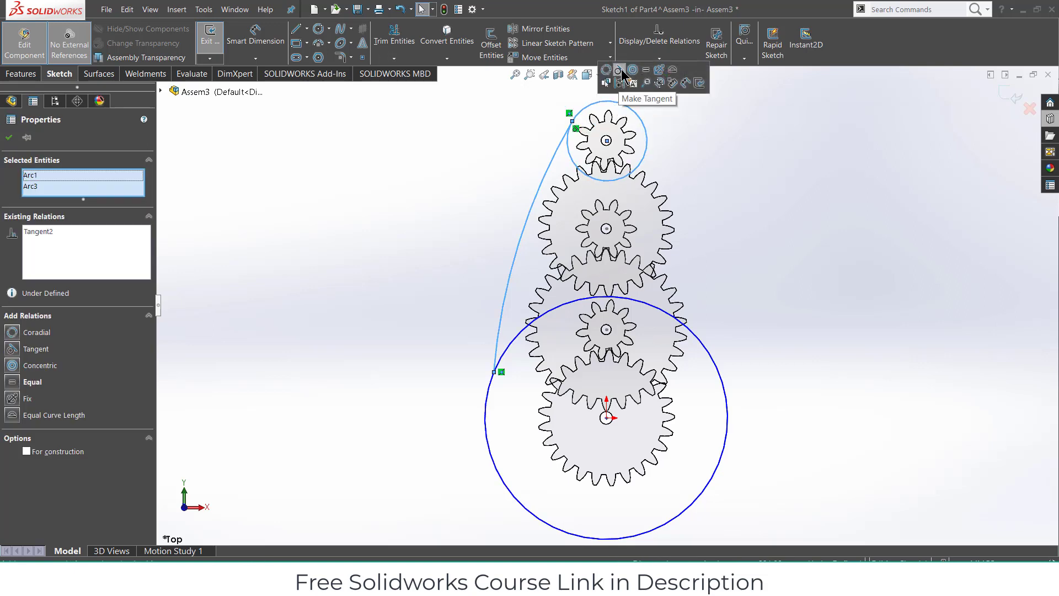
{"action": "left_click", "coordinate": [734, 193]}
{"action": "left_click", "coordinate": [490, 390]}
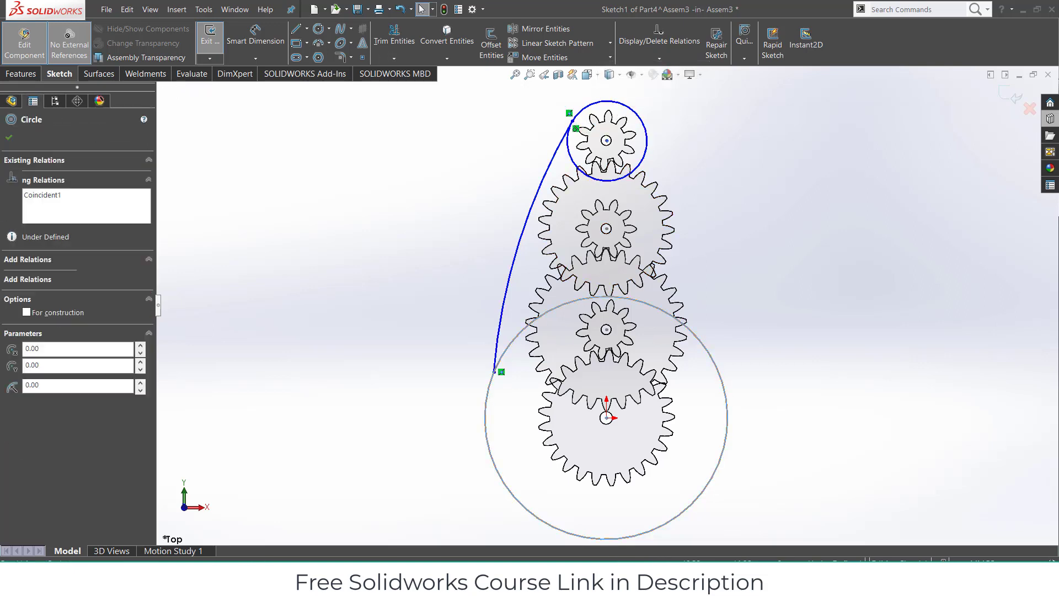
{"action": "left_click", "coordinate": [498, 362], "text": "ctrl"}
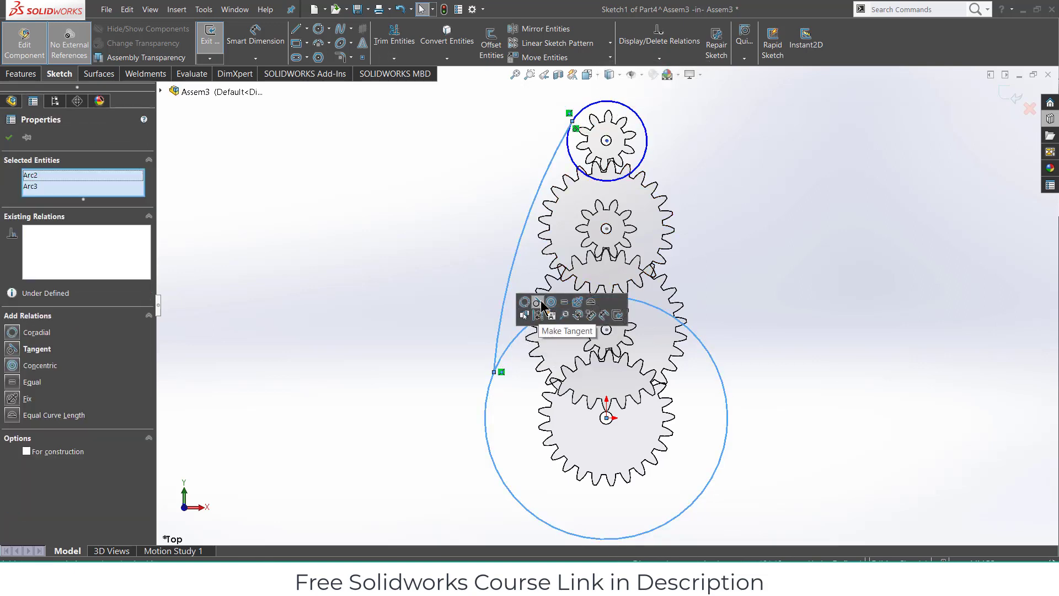
{"action": "left_click", "coordinate": [538, 302]}
{"action": "left_click", "coordinate": [773, 329]}
- Move the small upper circle's centre back onto the top gear's centre
{"action": "scroll", "coordinate": [684, 132], "scroll_direction": "up", "scroll_amount": 2}
{"action": "scroll", "coordinate": [684, 149], "scroll_direction": "up", "scroll_amount": 1}
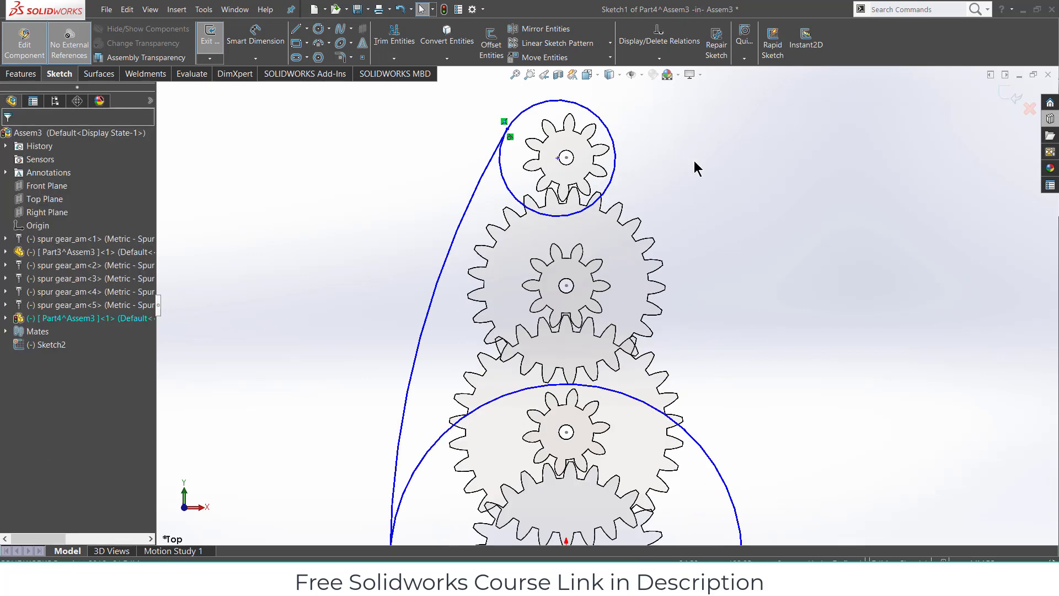
{"action": "left_click", "coordinate": [558, 158]}
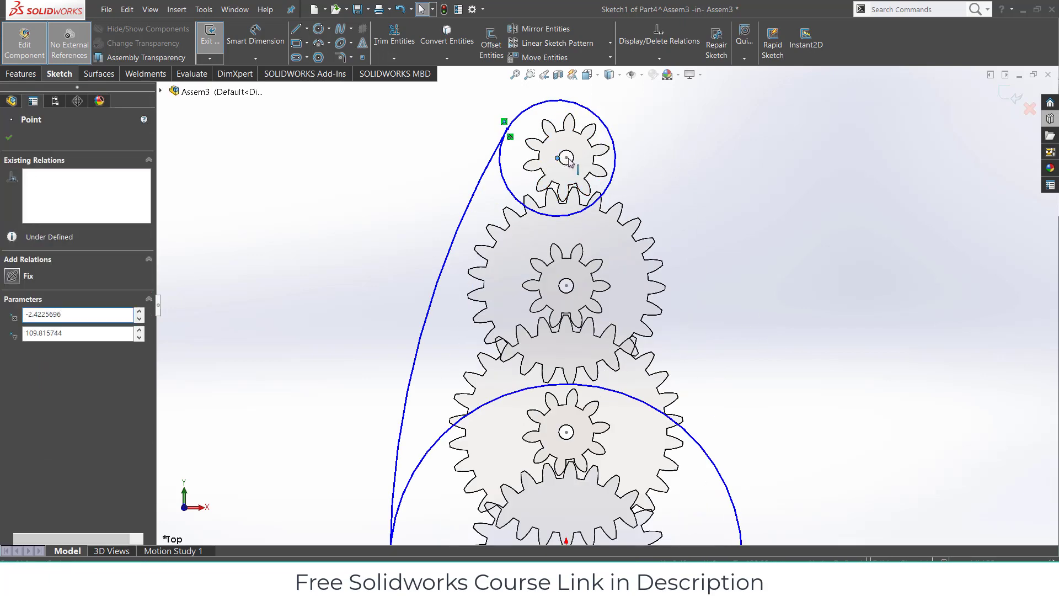
{"action": "left_click", "coordinate": [565, 157], "text": "ctrl"}
{"action": "left_click", "coordinate": [675, 188]}
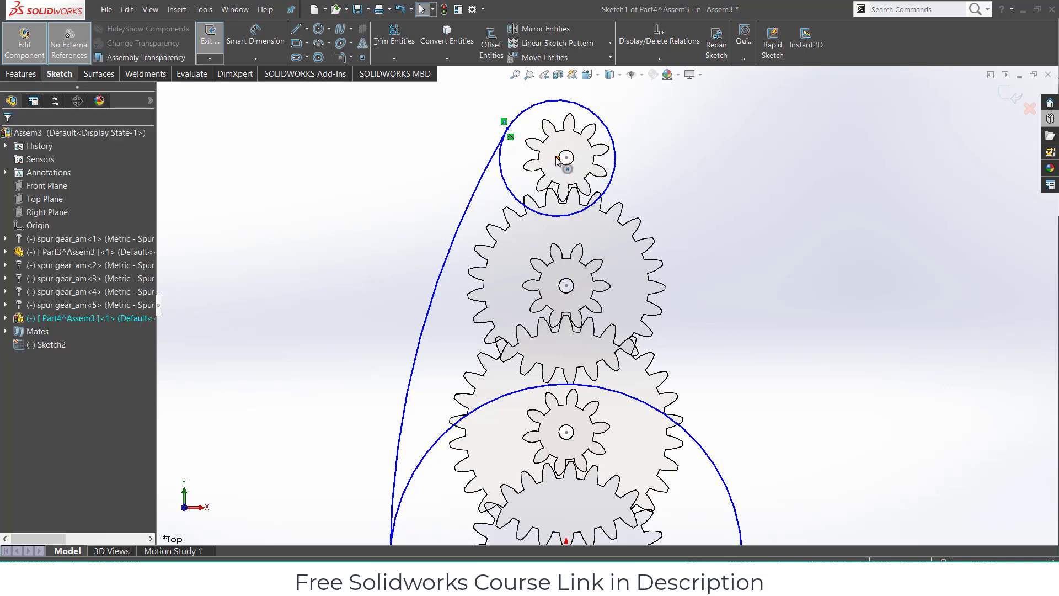
{"action": "left_click_drag", "start_coordinate": [558, 159], "coordinate": [567, 159]}
{"action": "left_click", "coordinate": [707, 227]}
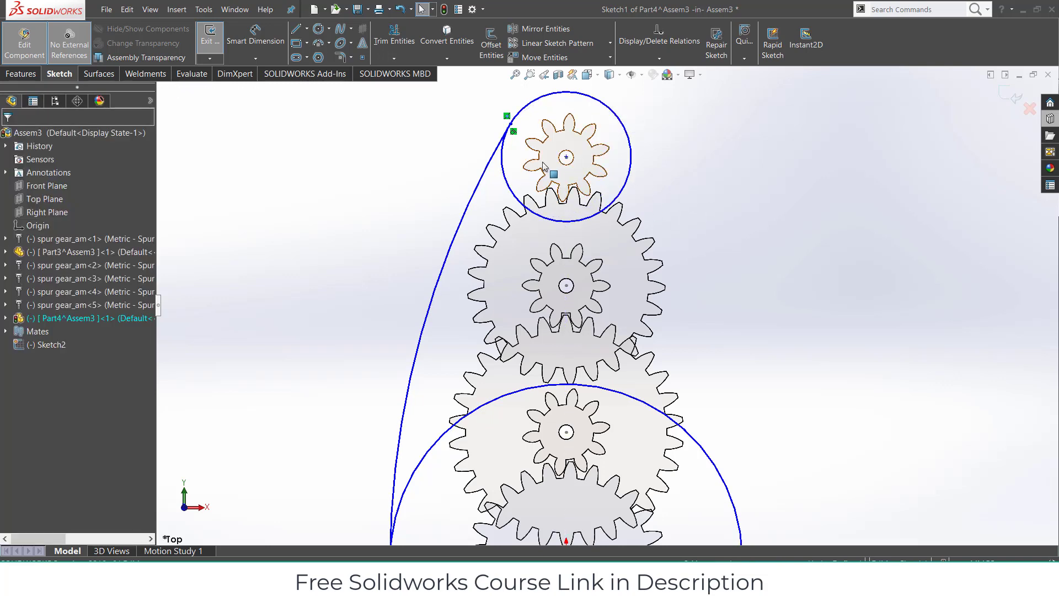
- Add a vertical relation between the small upper circle's centre and the centre point of the large lower circle
{"action": "left_click", "coordinate": [566, 157]}
{"action": "scroll", "coordinate": [601, 309], "scroll_direction": "up", "scroll_amount": 2}
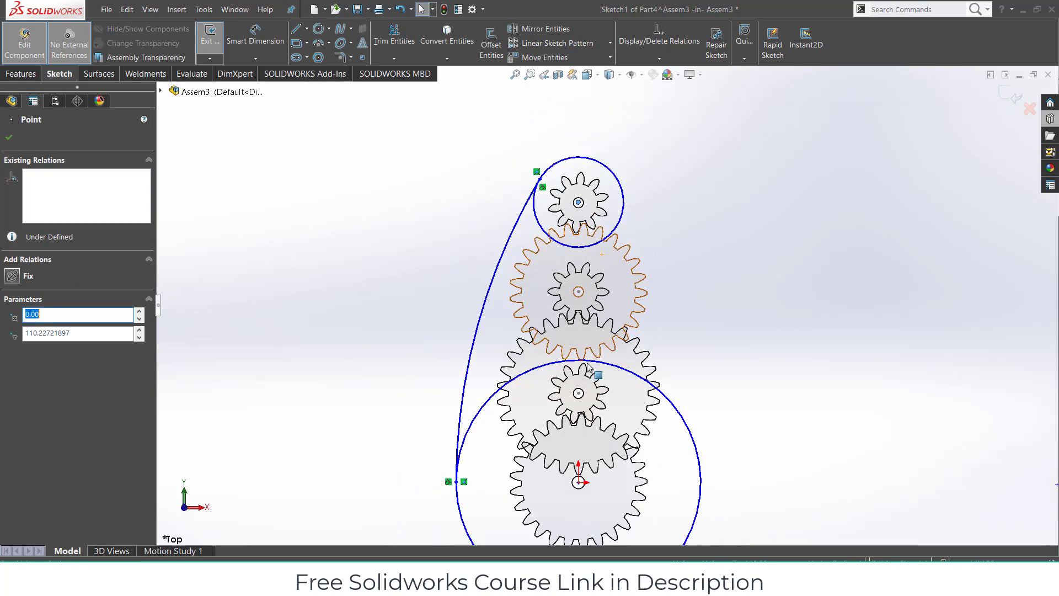
{"action": "left_click", "coordinate": [579, 483], "text": "ctrl"}
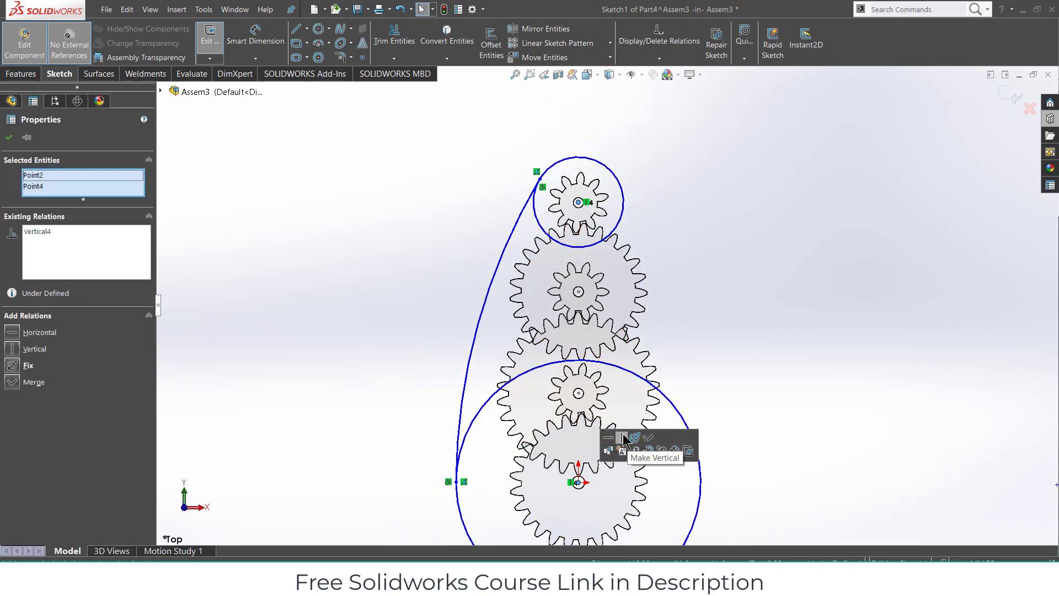
{"action": "left_click", "coordinate": [624, 440]}
- Draw a vertical centerline from the small upper circle's centre to the large lower circle's centre
{"action": "scroll", "coordinate": [824, 361], "scroll_direction": "down", "scroll_amount": 1}
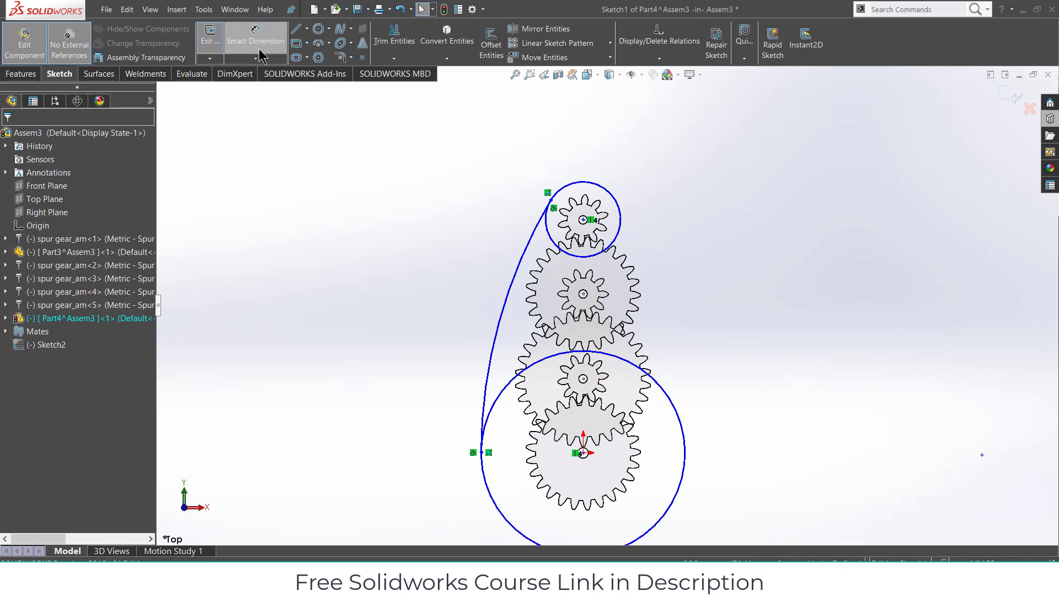
{"action": "left_click", "coordinate": [306, 28]}
{"action": "left_click", "coordinate": [328, 57]}
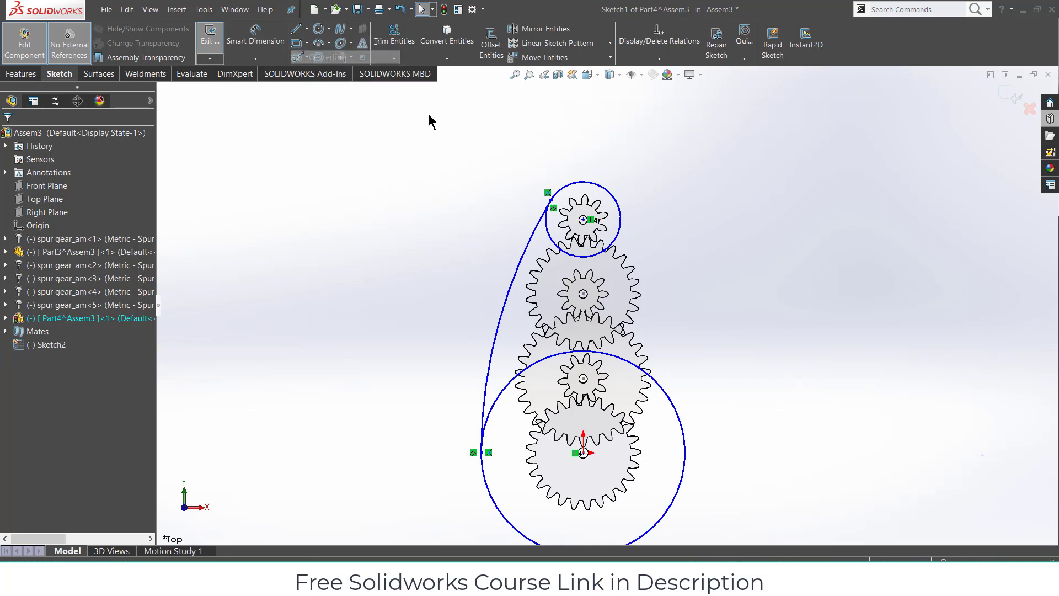
{"action": "left_click", "coordinate": [583, 220]}
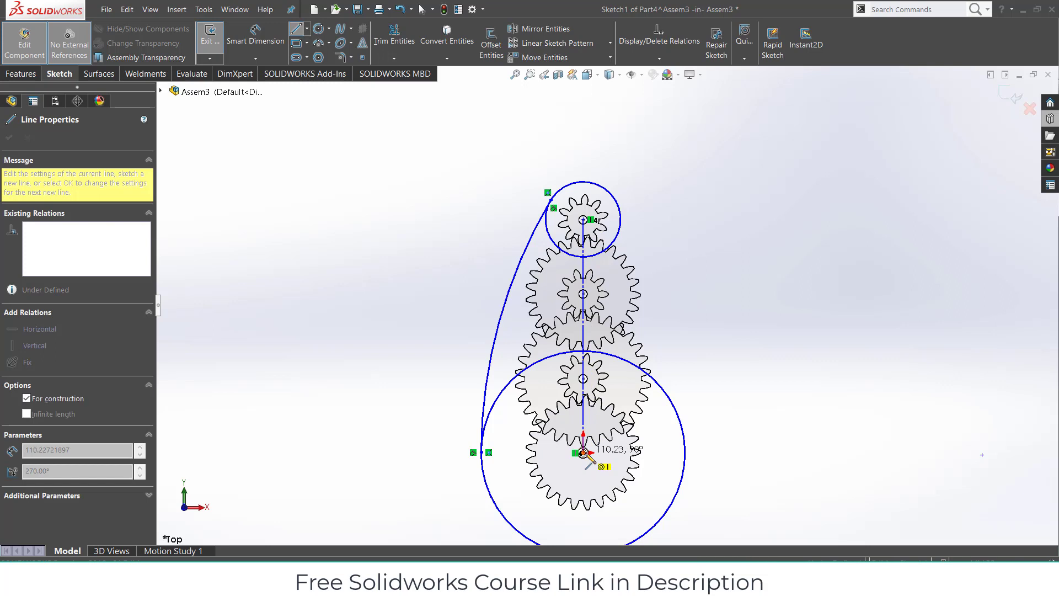
{"action": "left_click", "coordinate": [583, 452]}
{"action": "key", "text": "Escape"}
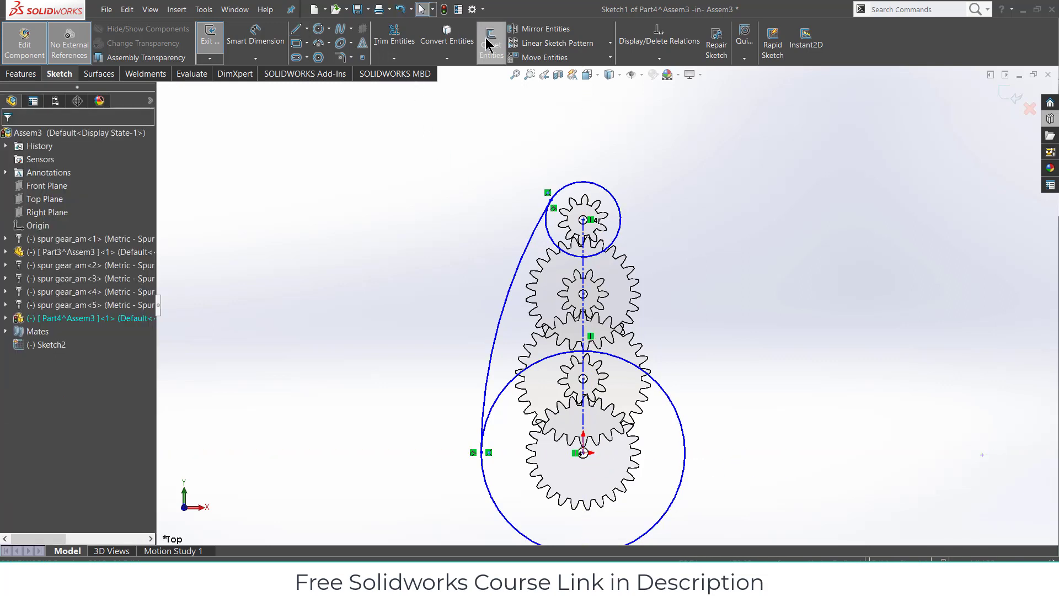
- Mirror the side arc about the vertical centerline, keeping the original
{"action": "left_click", "coordinate": [543, 29]}
{"action": "left_click", "coordinate": [535, 226]}
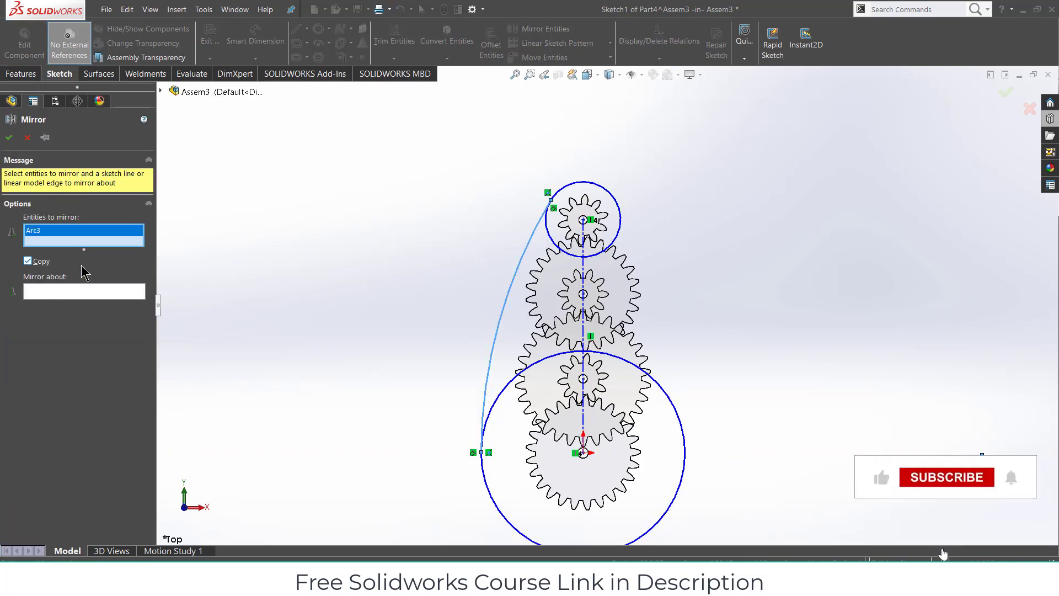
{"action": "left_click", "coordinate": [107, 291]}
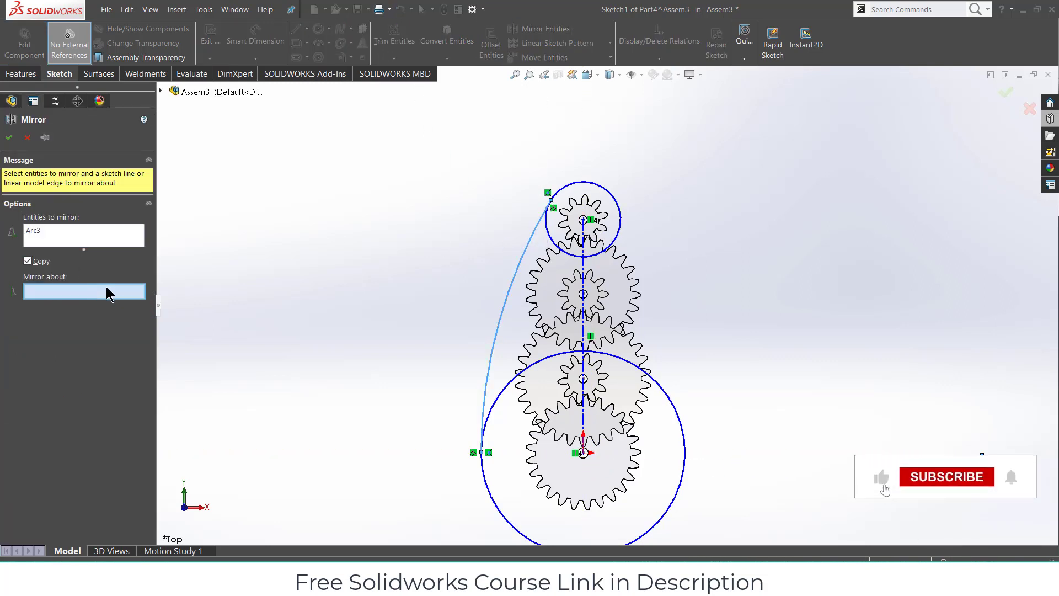
{"action": "left_click", "coordinate": [584, 329]}
{"action": "left_click", "coordinate": [9, 137]}
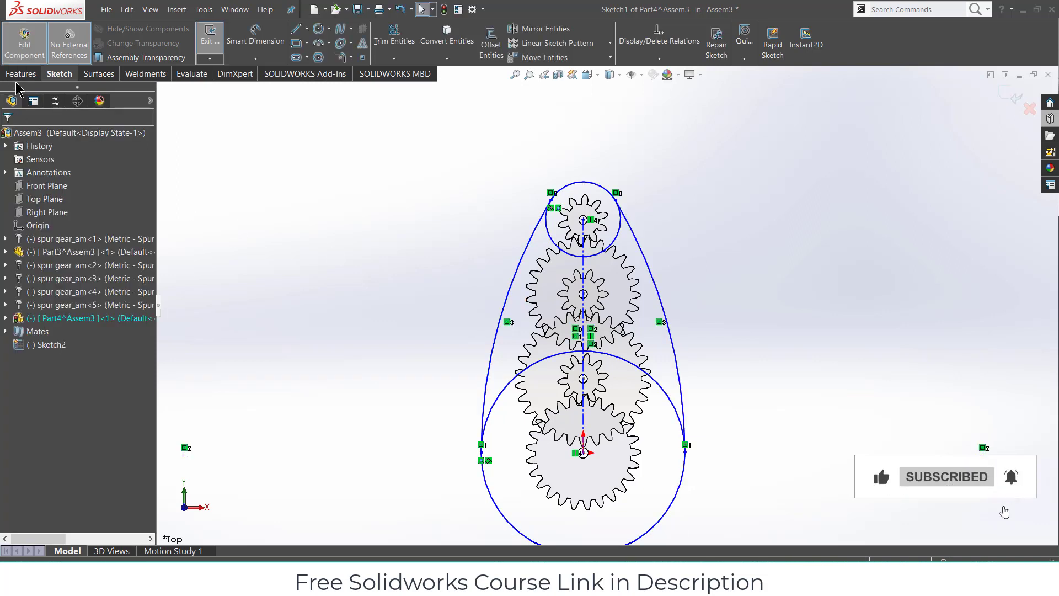
- Extrude all four regions of the teardrop-shaped profile as a 5 mm blind boss
{"action": "left_click", "coordinate": [209, 37]}
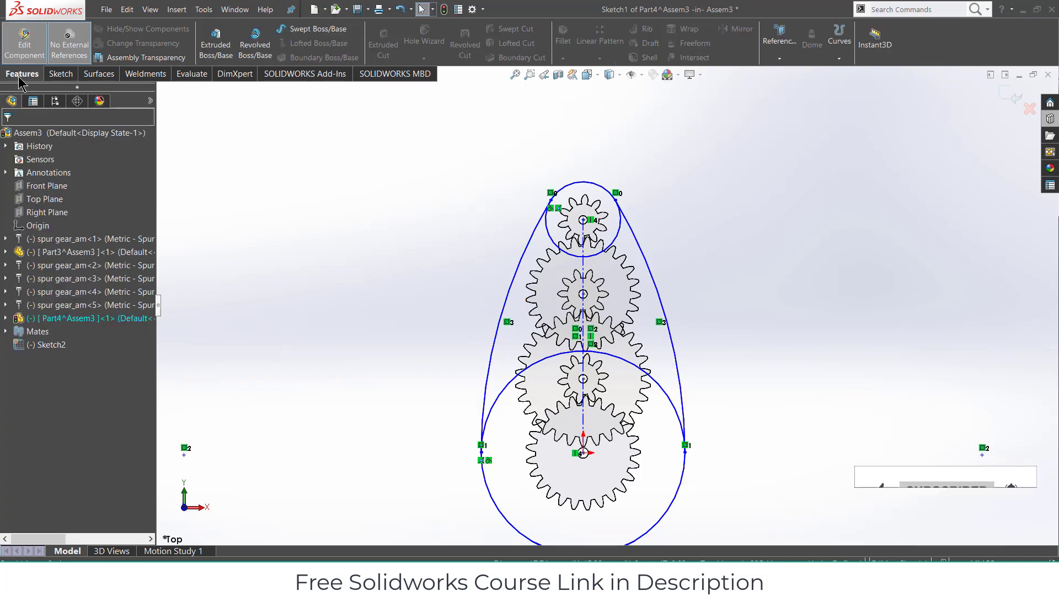
{"action": "left_click", "coordinate": [518, 300]}
{"action": "left_click", "coordinate": [623, 309]}
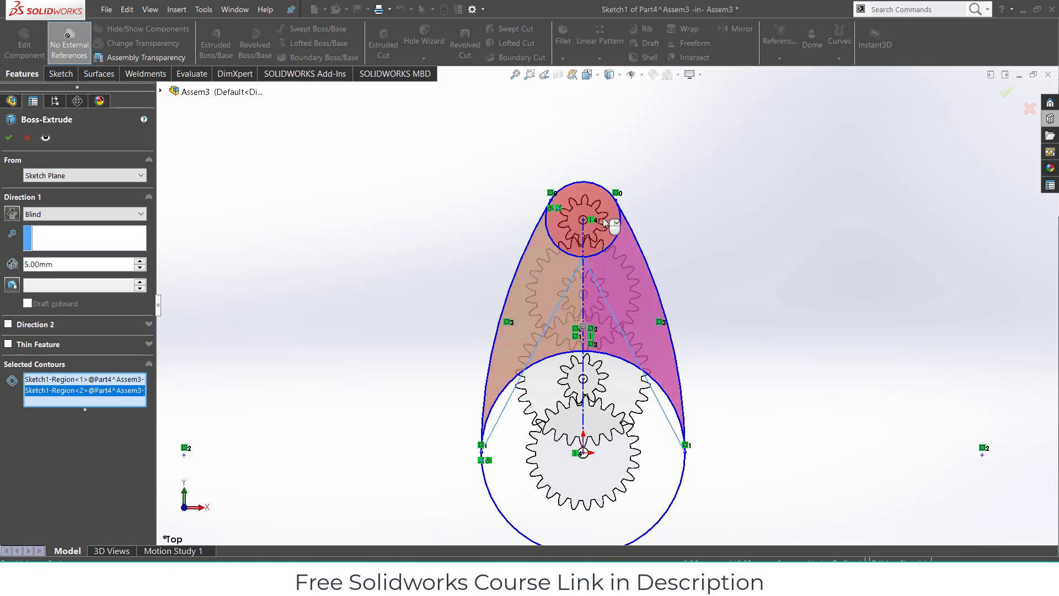
{"action": "left_click", "coordinate": [603, 217]}
{"action": "left_click", "coordinate": [622, 432]}
{"action": "middle_click_drag", "start_coordinate": [643, 395], "coordinate": [691, 177]}
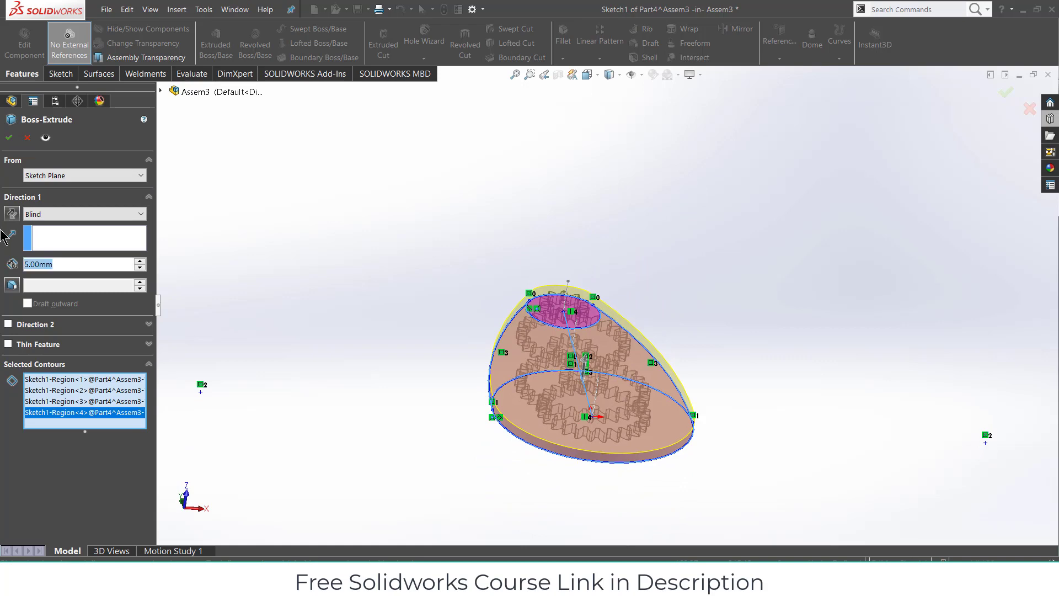
{"action": "left_click", "coordinate": [8, 138]}
- Start a sketch on the plate's face and draw a circle of 2.5 mm radius at the origin, matching the lowest gear's bore
{"action": "left_click", "coordinate": [669, 385]}
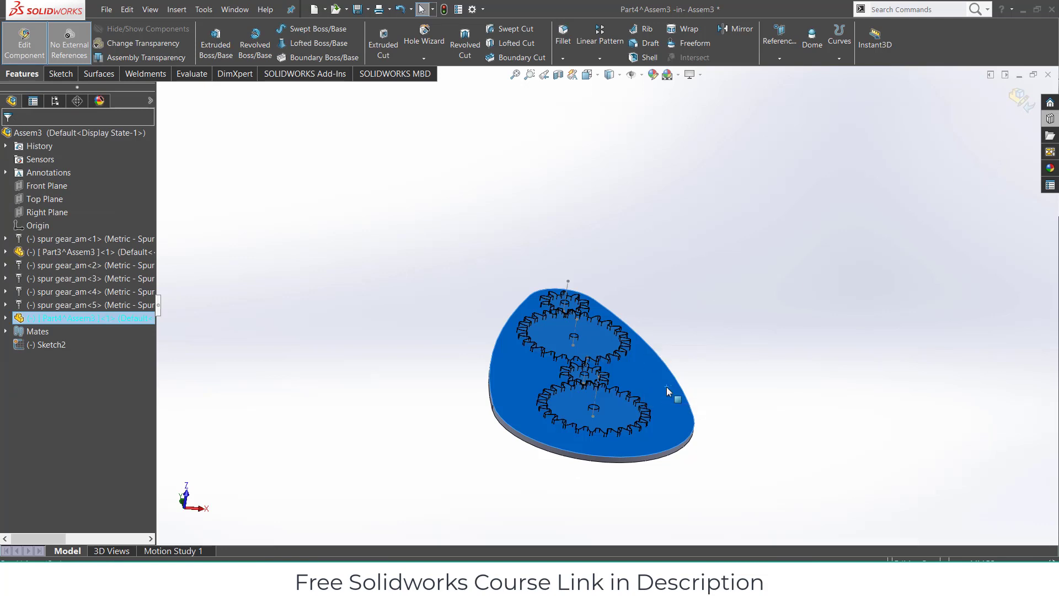
{"action": "right_click", "coordinate": [666, 386]}
{"action": "left_click", "coordinate": [690, 123]}
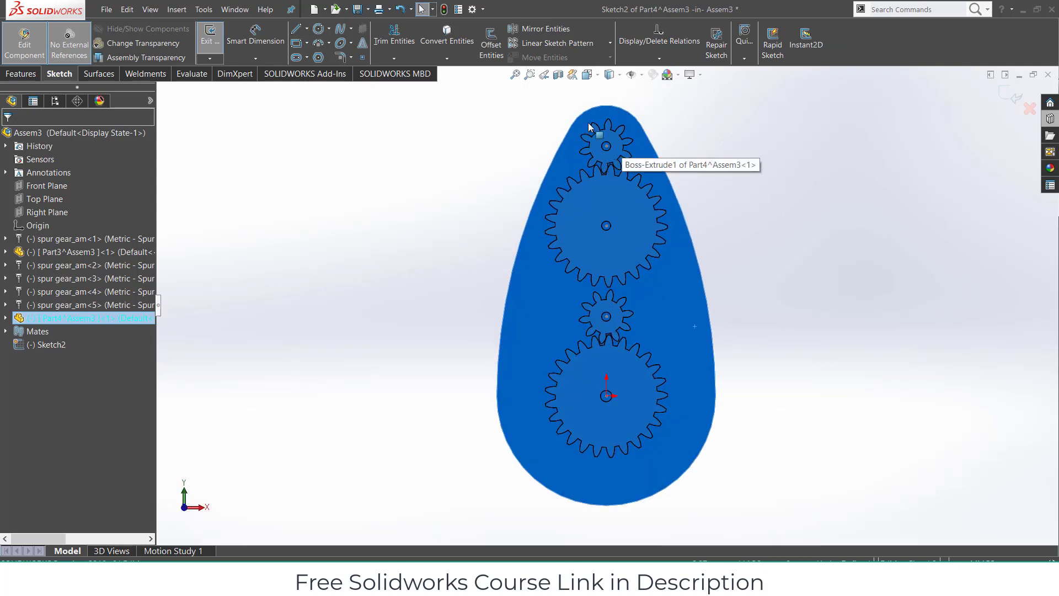
{"action": "left_click", "coordinate": [318, 31]}
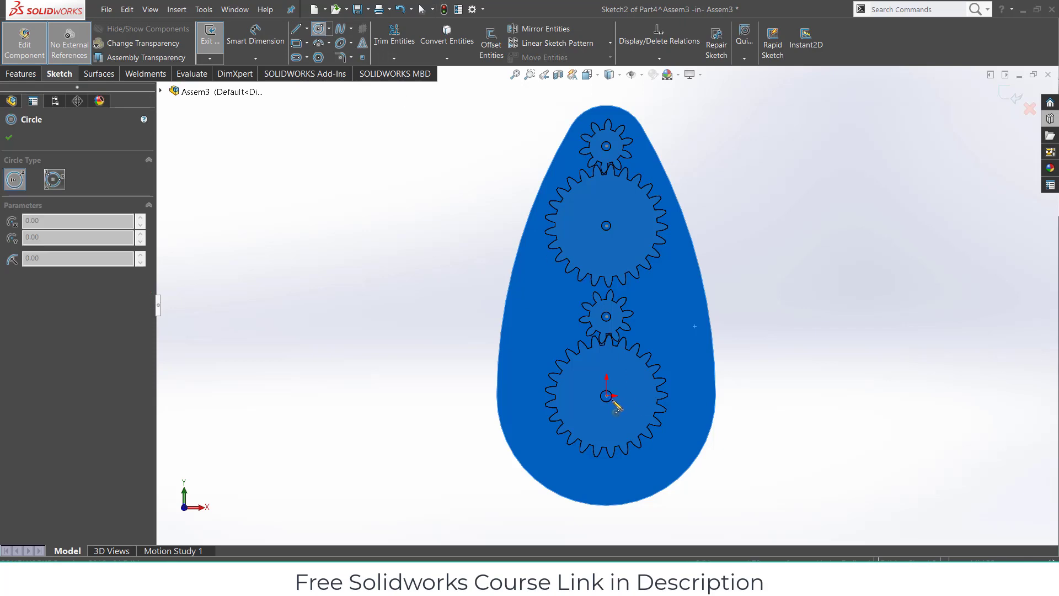
{"action": "left_click", "coordinate": [606, 395]}
{"action": "scroll", "coordinate": [610, 398], "scroll_direction": "down", "scroll_amount": 8}
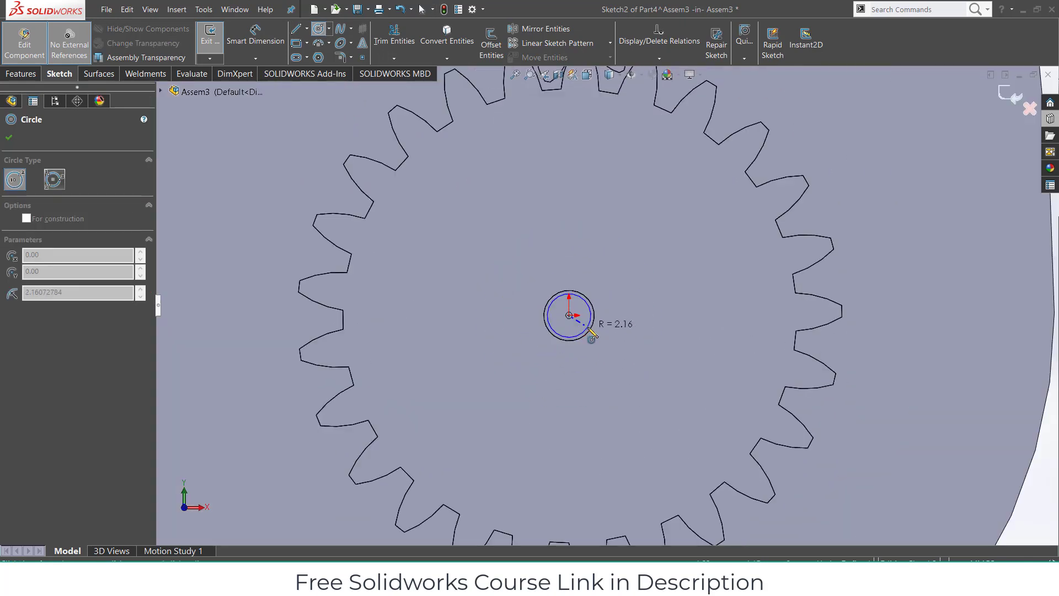
{"action": "left_click", "coordinate": [589, 330]}
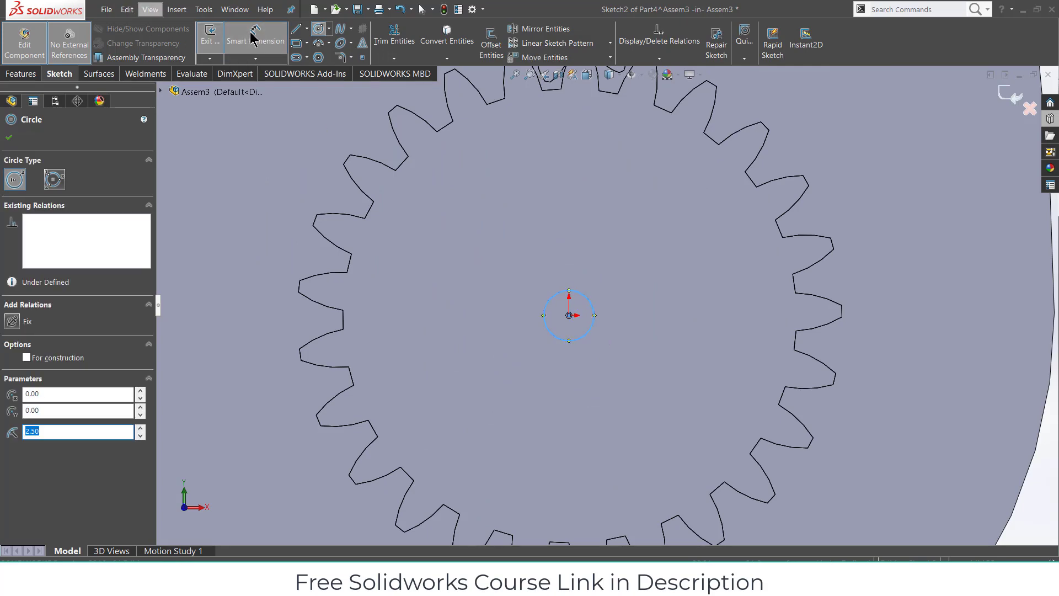
{"action": "key", "text": "Escape"}
- Dimension the origin circle with a diameter of 5 mm
{"action": "left_click", "coordinate": [590, 309]}
{"action": "left_click", "coordinate": [624, 293]}
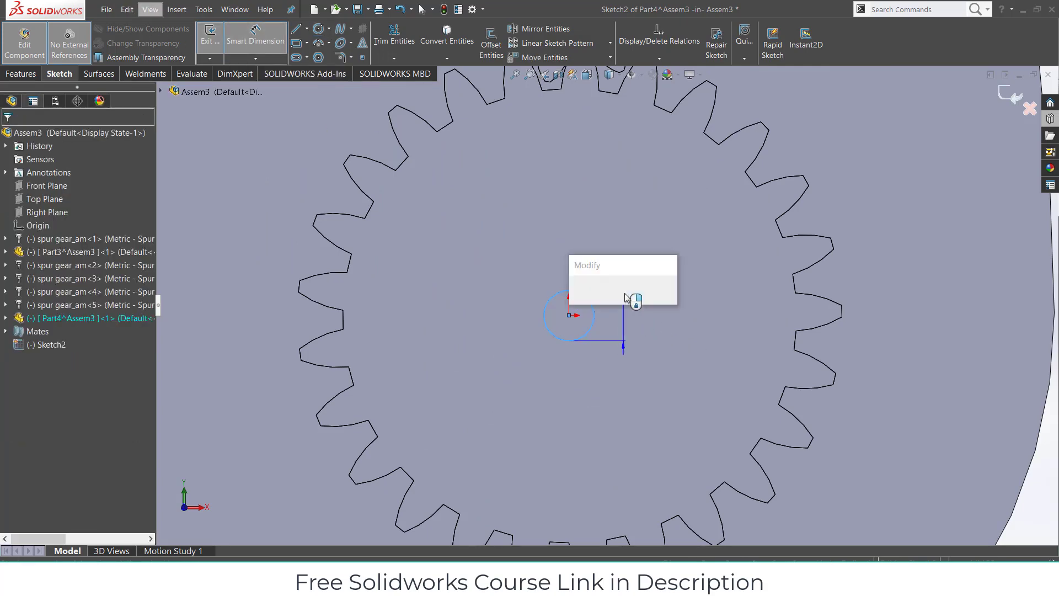
{"action": "key", "text": "Return"}
- Draw 2 mm radius circles centred on the bores of the middle small gear and the upper large gear
{"action": "scroll", "coordinate": [660, 336], "scroll_direction": "up", "scroll_amount": 3}
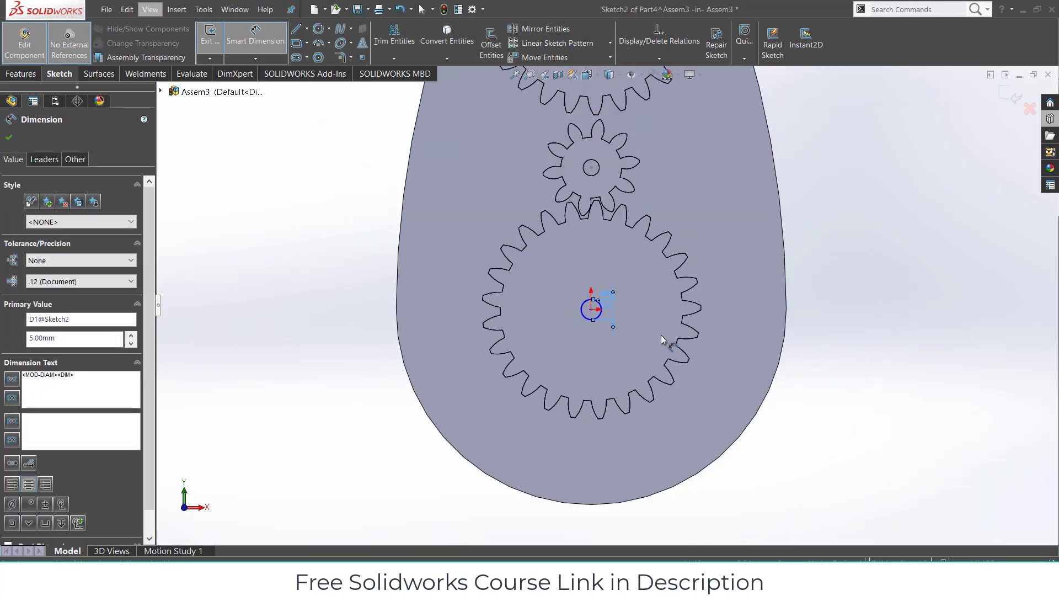
{"action": "scroll", "coordinate": [598, 207], "scroll_direction": "down", "scroll_amount": 2}
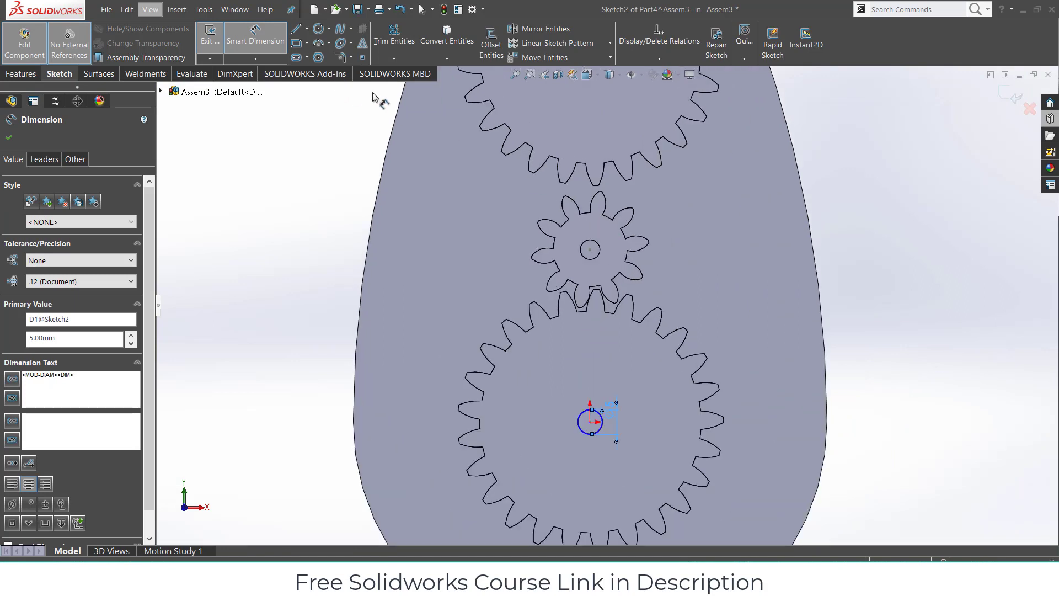
{"action": "left_click", "coordinate": [318, 29]}
{"action": "left_click", "coordinate": [591, 250]}
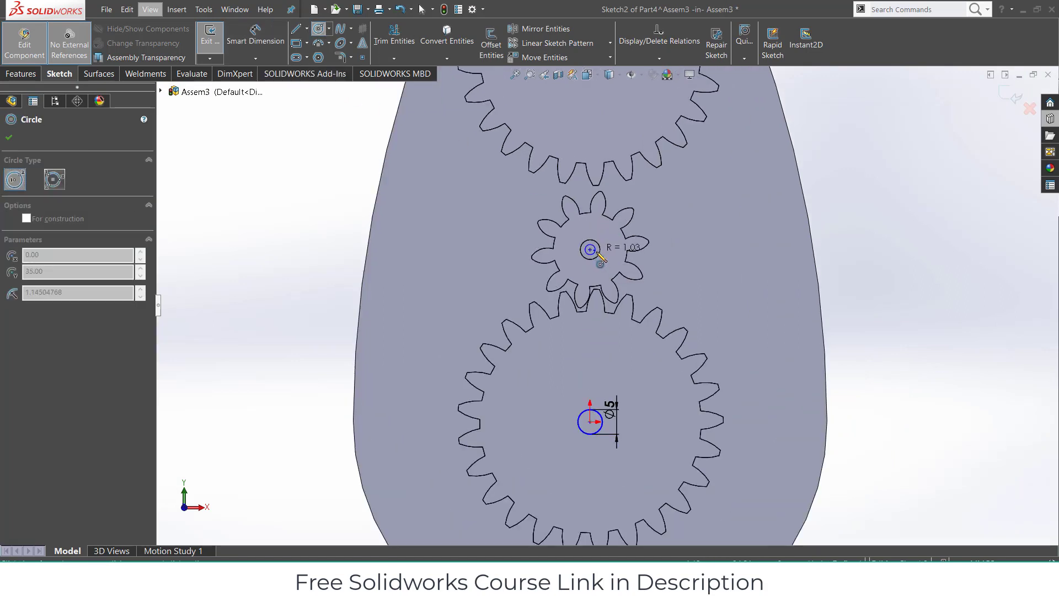
{"action": "left_click", "coordinate": [605, 262]}
{"action": "scroll", "coordinate": [601, 309], "scroll_direction": "up", "scroll_amount": 2}
{"action": "scroll", "coordinate": [598, 182], "scroll_direction": "down", "scroll_amount": 4}
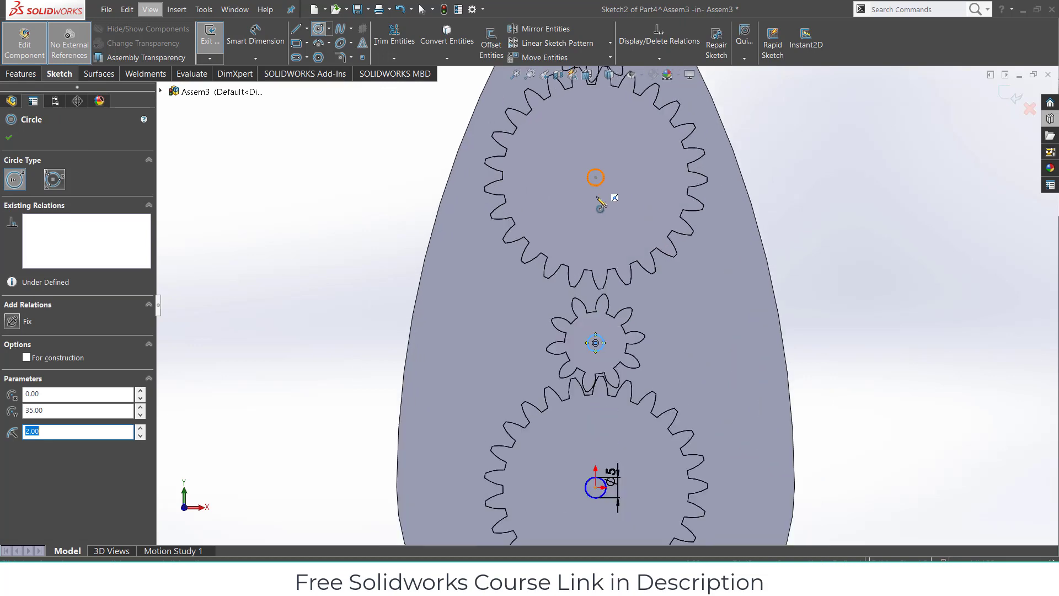
{"action": "left_click", "coordinate": [598, 183]}
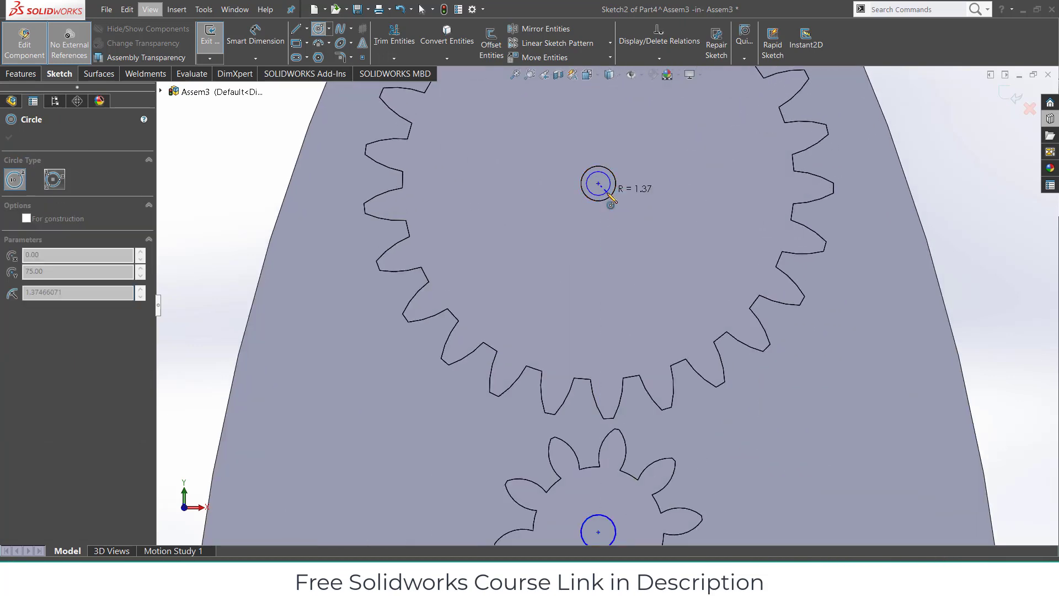
{"action": "left_click", "coordinate": [611, 199]}
{"action": "scroll", "coordinate": [643, 243], "scroll_direction": "up", "scroll_amount": 5}
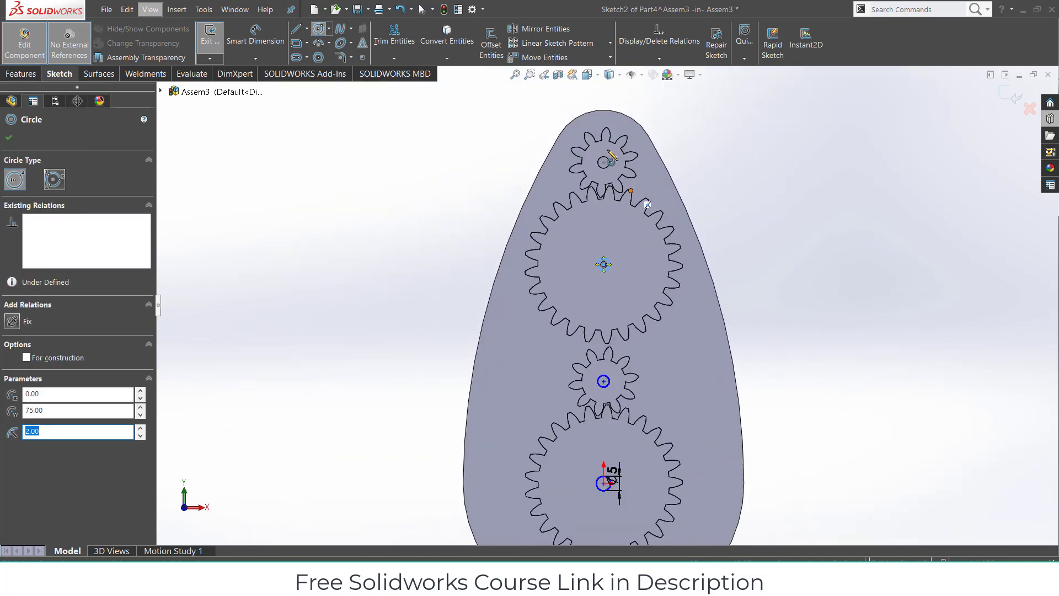
{"action": "scroll", "coordinate": [609, 160], "scroll_direction": "down", "scroll_amount": 2}
{"action": "scroll", "coordinate": [610, 183], "scroll_direction": "down", "scroll_amount": 3}
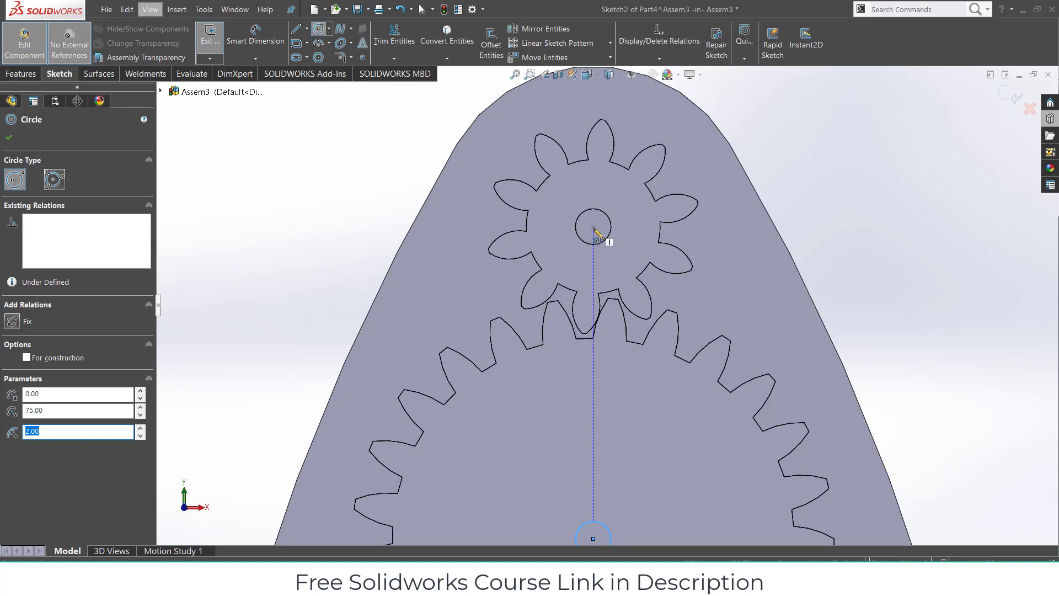
{"action": "left_click", "coordinate": [593, 225]}
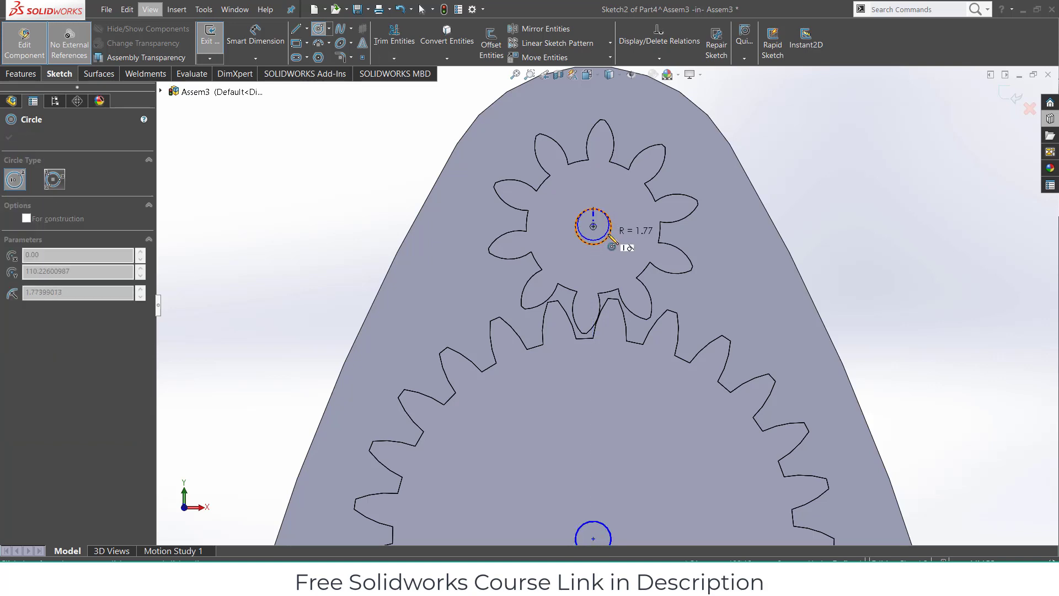
{"action": "left_click", "coordinate": [610, 232]}
{"action": "key", "text": "Escape"}
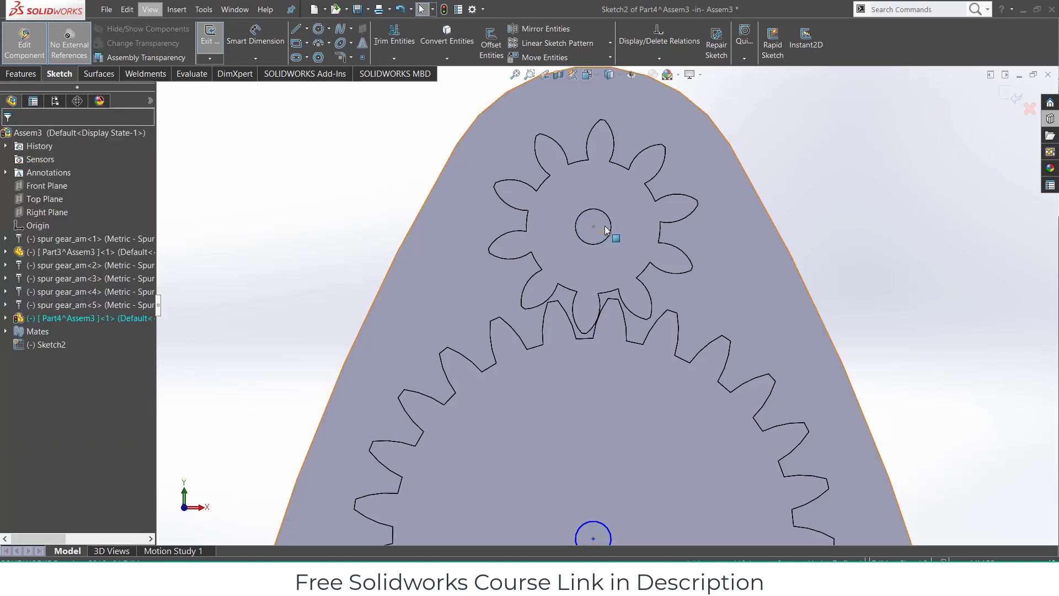
- Draw a circle of about 1.95 mm radius centred on the uppermost small gear's bore
{"action": "scroll", "coordinate": [593, 238], "scroll_direction": "down", "scroll_amount": 4}
{"action": "left_click", "coordinate": [319, 34]}
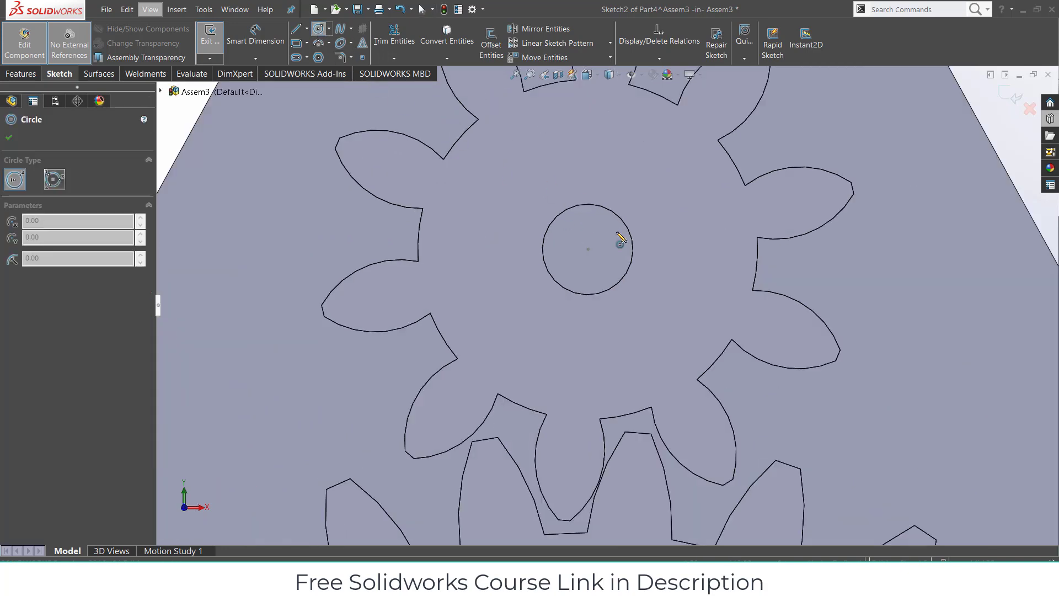
{"action": "left_click", "coordinate": [588, 250]}
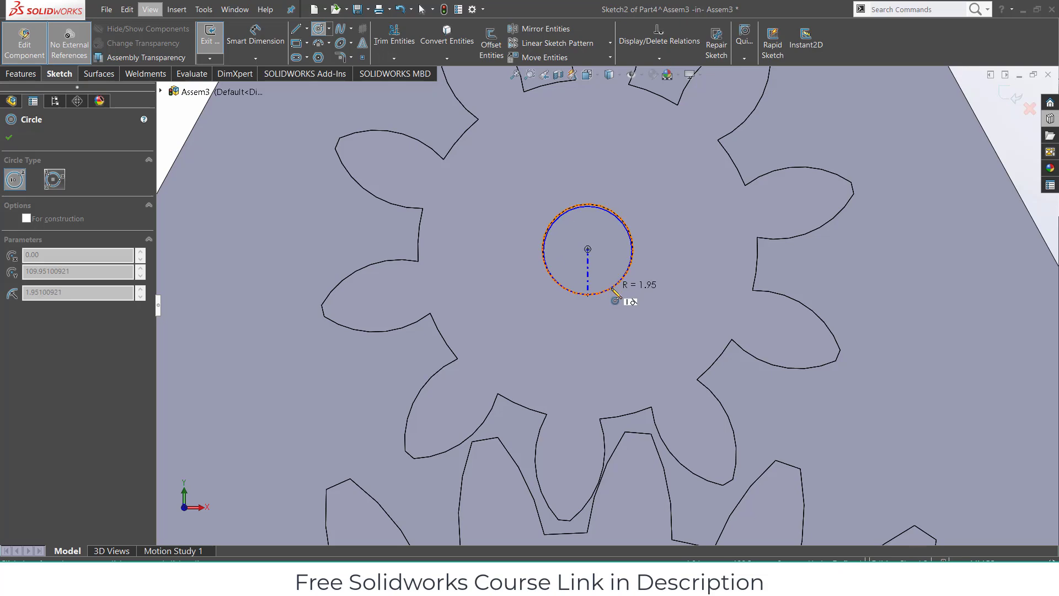
{"action": "left_click", "coordinate": [614, 291]}
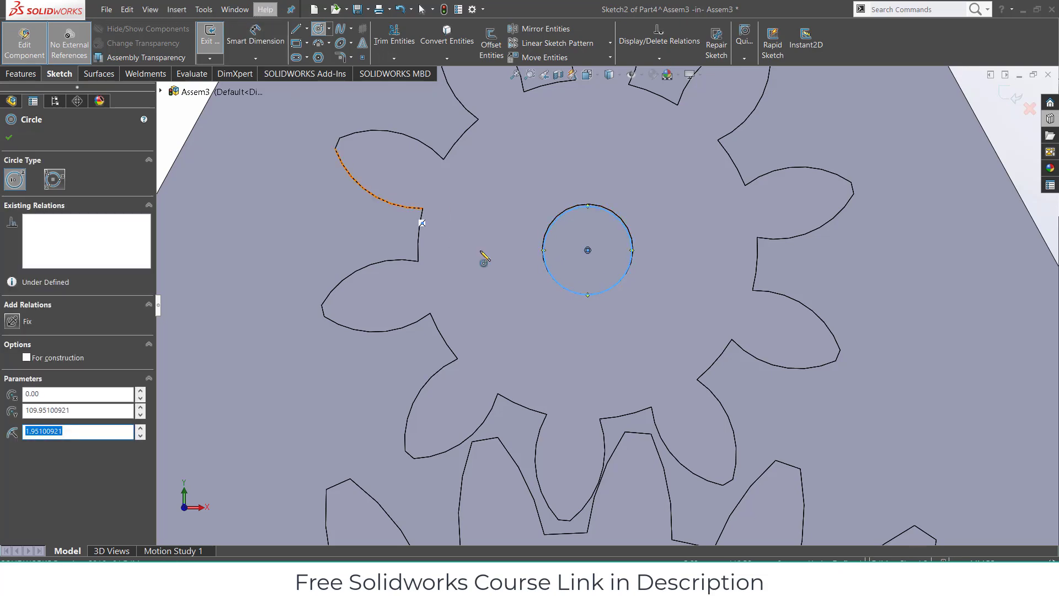
- Extrude the four circles as a 20 mm blind boss merged with the plate to form pegs
{"action": "scroll", "coordinate": [487, 249], "scroll_direction": "up", "scroll_amount": 3}
{"action": "scroll", "coordinate": [600, 510], "scroll_direction": "up", "scroll_amount": 6}
{"action": "middle_click_drag", "start_coordinate": [720, 435], "coordinate": [545, 282]}
{"action": "left_click", "coordinate": [22, 75]}
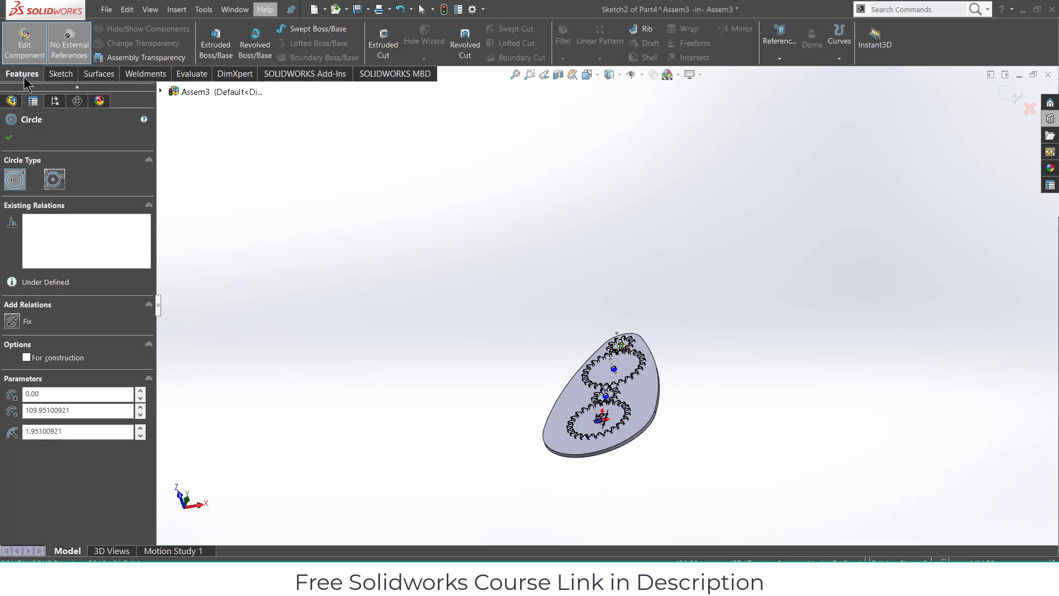
{"action": "left_click", "coordinate": [215, 41]}
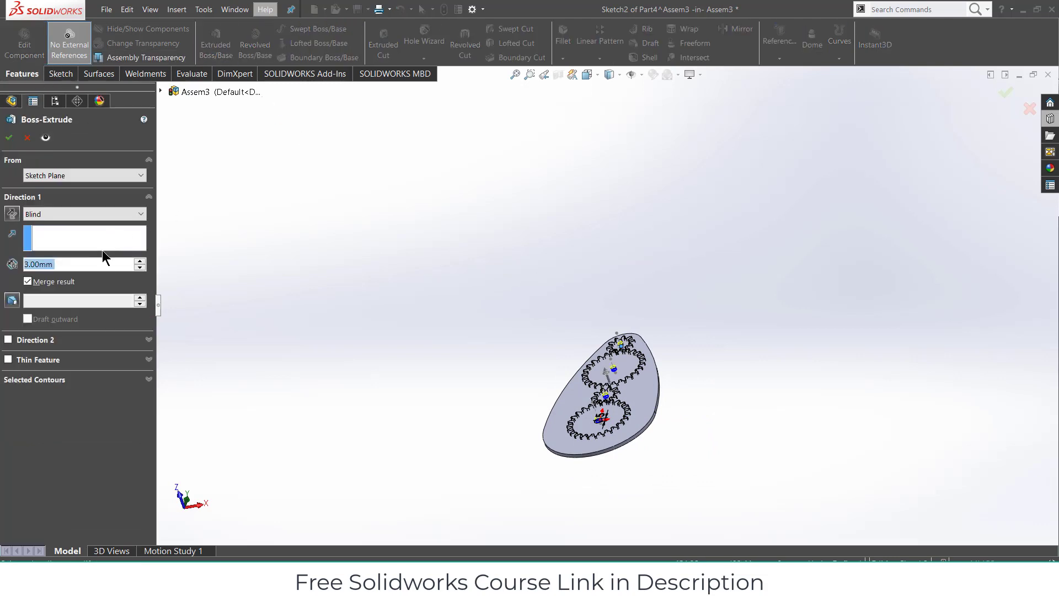
{"action": "type", "text": "20"}
{"action": "key", "text": "Return"}
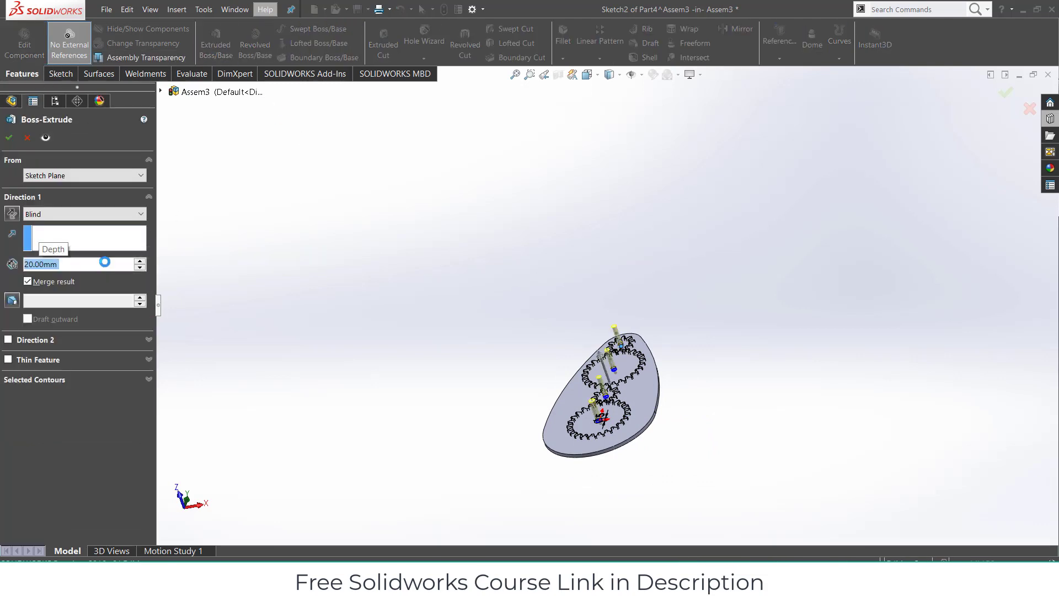
- Set the peg extrusion's depth to 10 mm and finish editing the plate component
{"action": "middle_click_drag", "start_coordinate": [716, 326], "coordinate": [654, 336]}
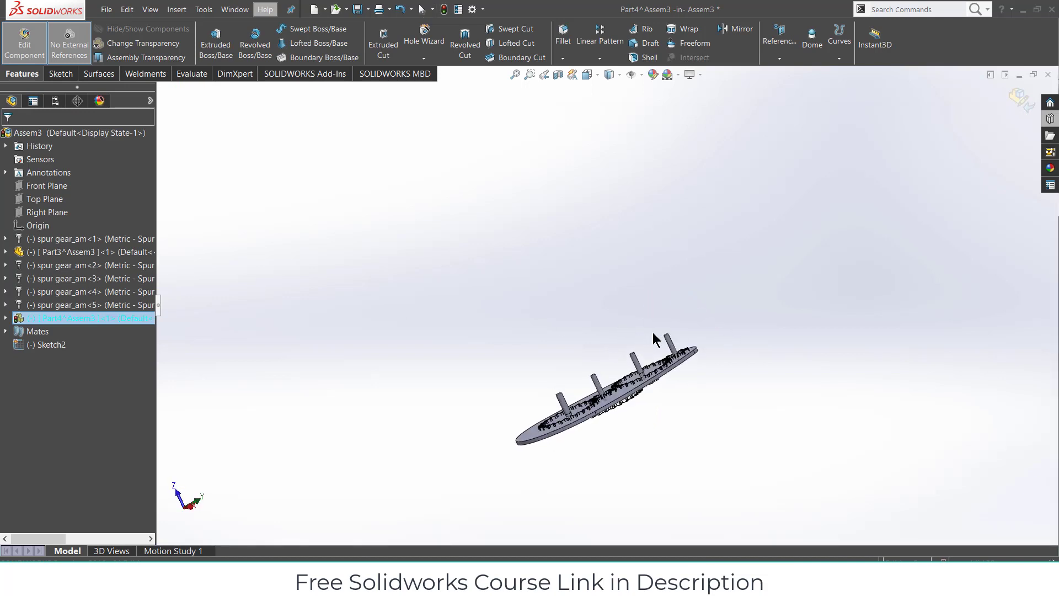
{"action": "left_click", "coordinate": [6, 318]}
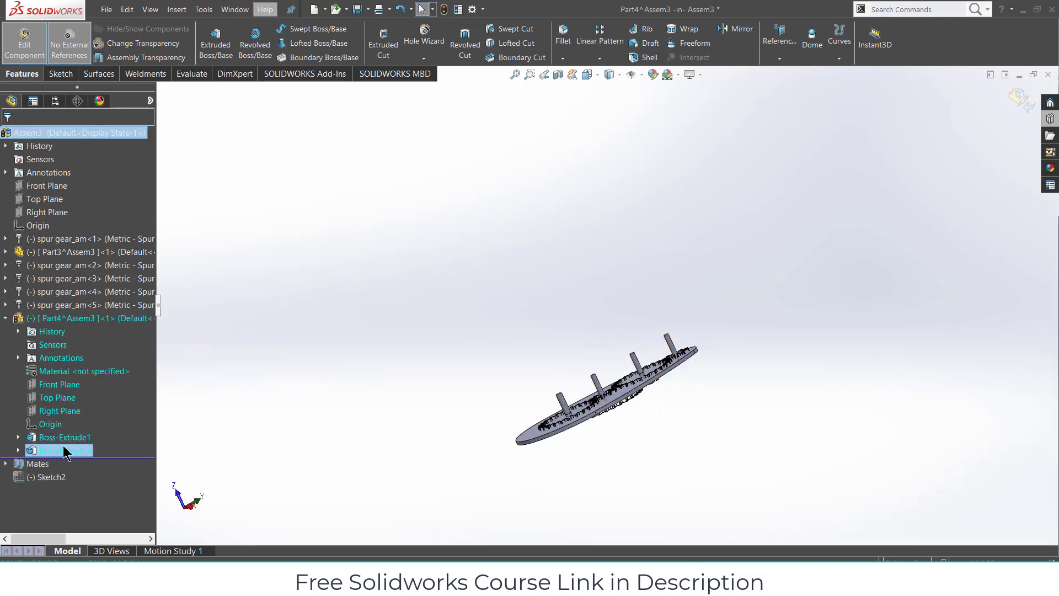
{"action": "right_click", "coordinate": [66, 452]}
{"action": "left_click", "coordinate": [72, 341]}
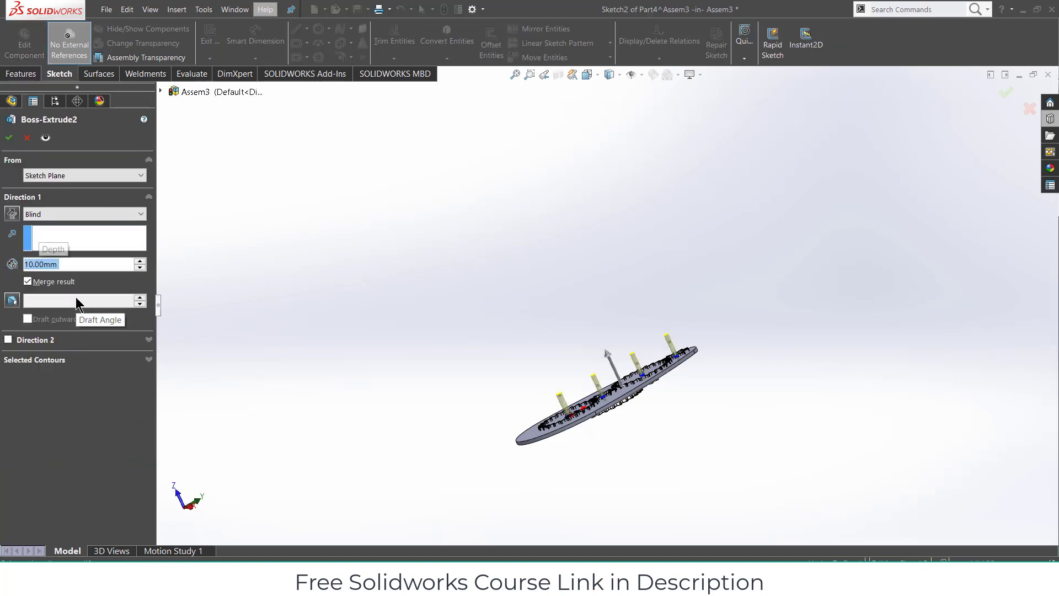
{"action": "key", "text": "Return"}
{"action": "left_click", "coordinate": [1019, 99]}
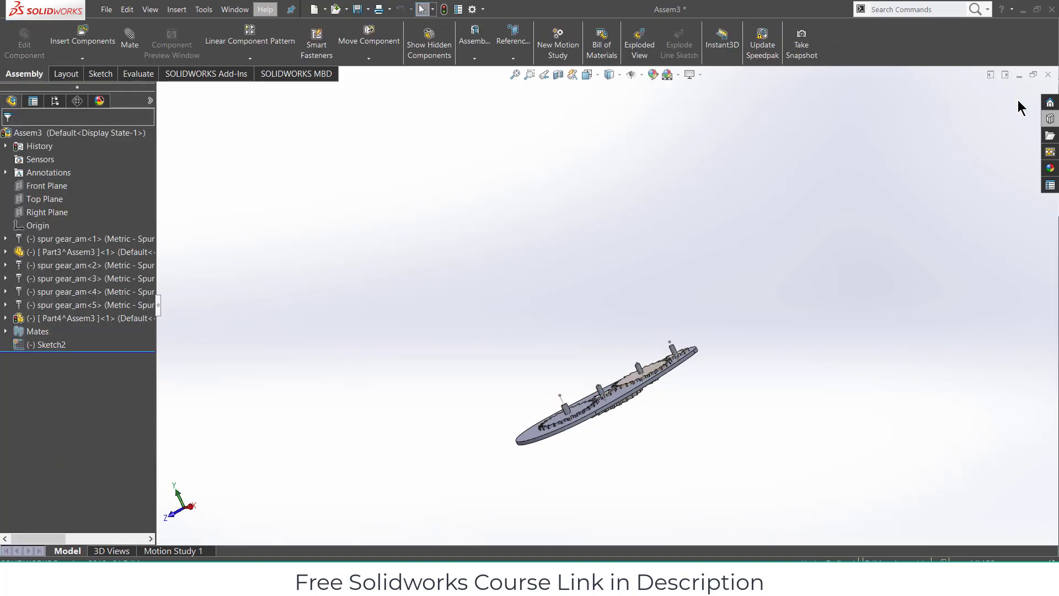
- Add a concentric mate between the plate's lowest peg and the assembly sketch line through the lowest gear
{"action": "scroll", "coordinate": [724, 362], "scroll_direction": "down", "scroll_amount": 3}
{"action": "left_click", "coordinate": [577, 387]}
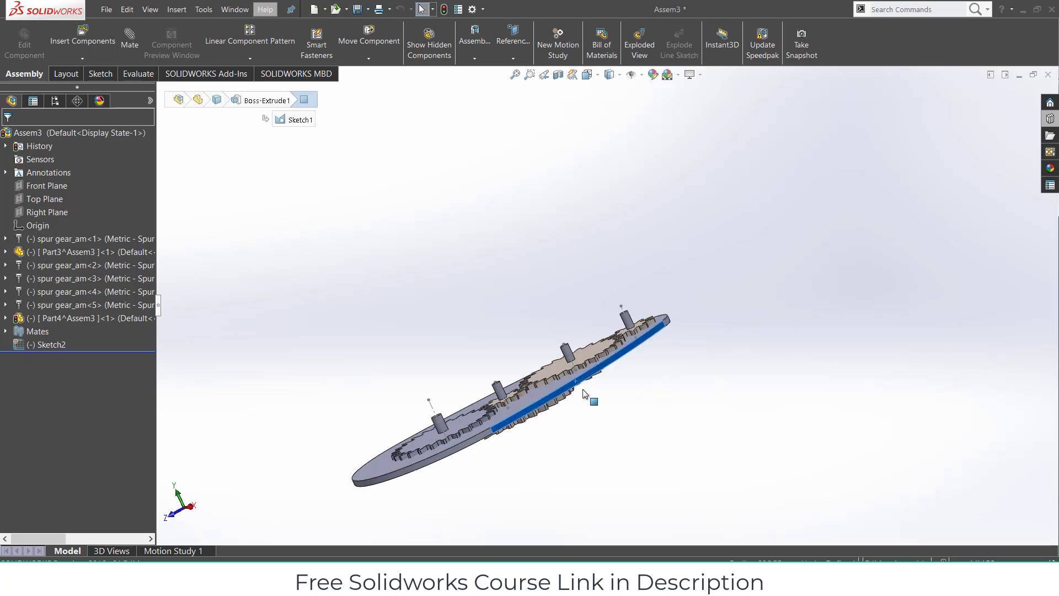
{"action": "middle_click_drag", "start_coordinate": [589, 397], "coordinate": [659, 478]}
{"action": "left_click", "coordinate": [659, 479]}
{"action": "left_click", "coordinate": [129, 39]}
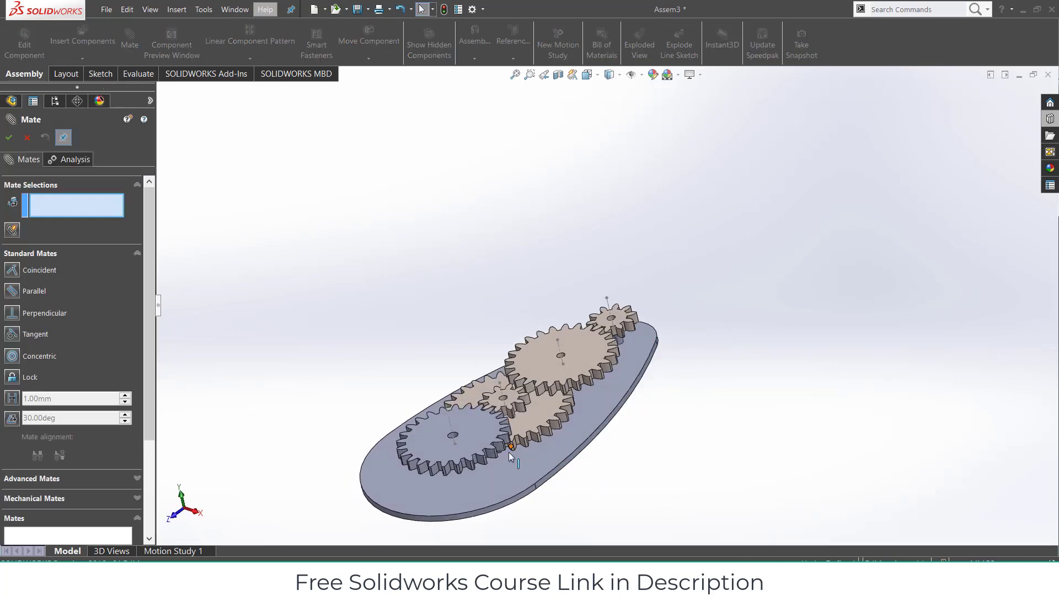
{"action": "scroll", "coordinate": [471, 477], "scroll_direction": "down", "scroll_amount": 3}
{"action": "middle_click_drag", "start_coordinate": [472, 476], "coordinate": [515, 449]}
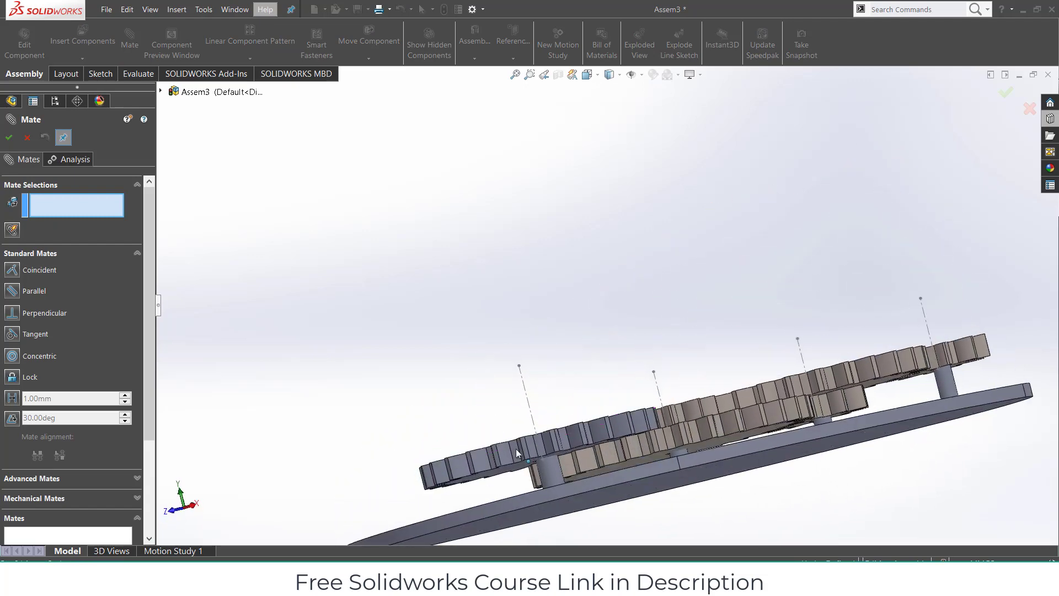
{"action": "left_click", "coordinate": [557, 471]}
{"action": "left_click", "coordinate": [531, 417]}
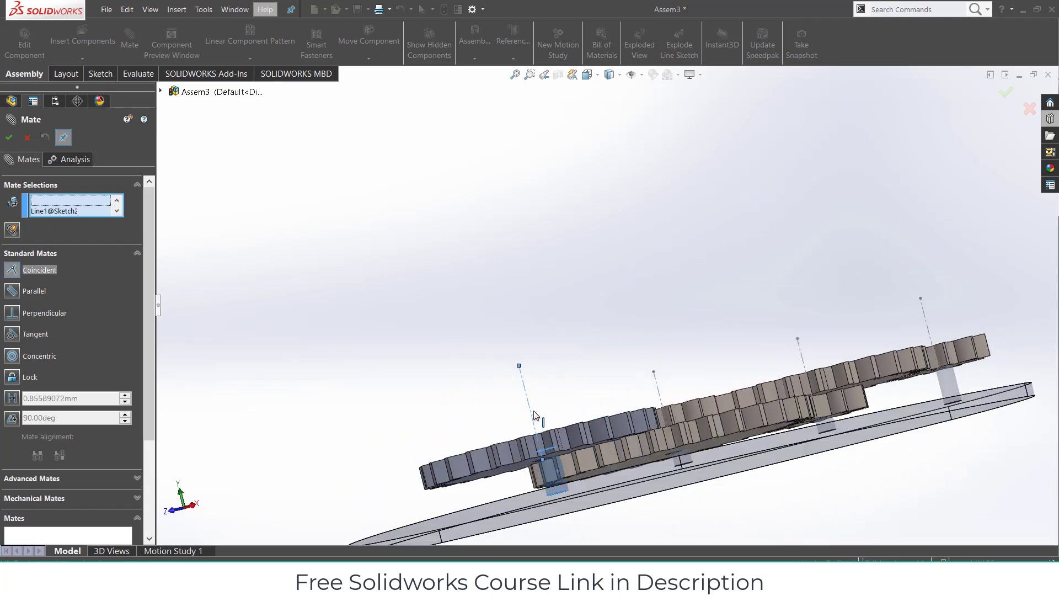
{"action": "left_click", "coordinate": [617, 430]}
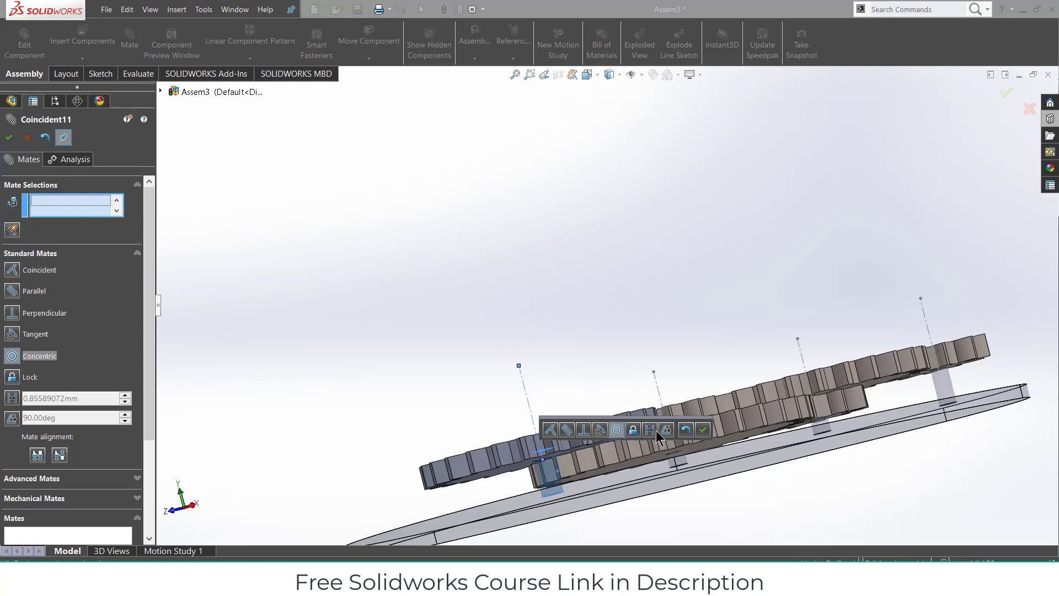
{"action": "left_click", "coordinate": [718, 430]}
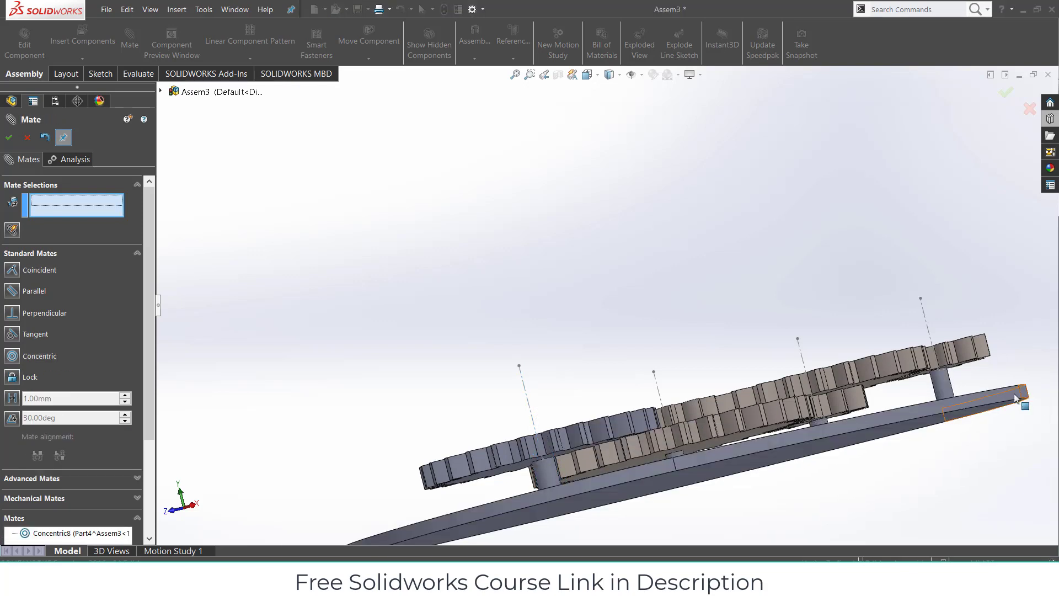
- Try to add a concentric mate between the plate's uppermost peg and the sketch line through the uppermost small gear
{"action": "left_click", "coordinate": [942, 389]}
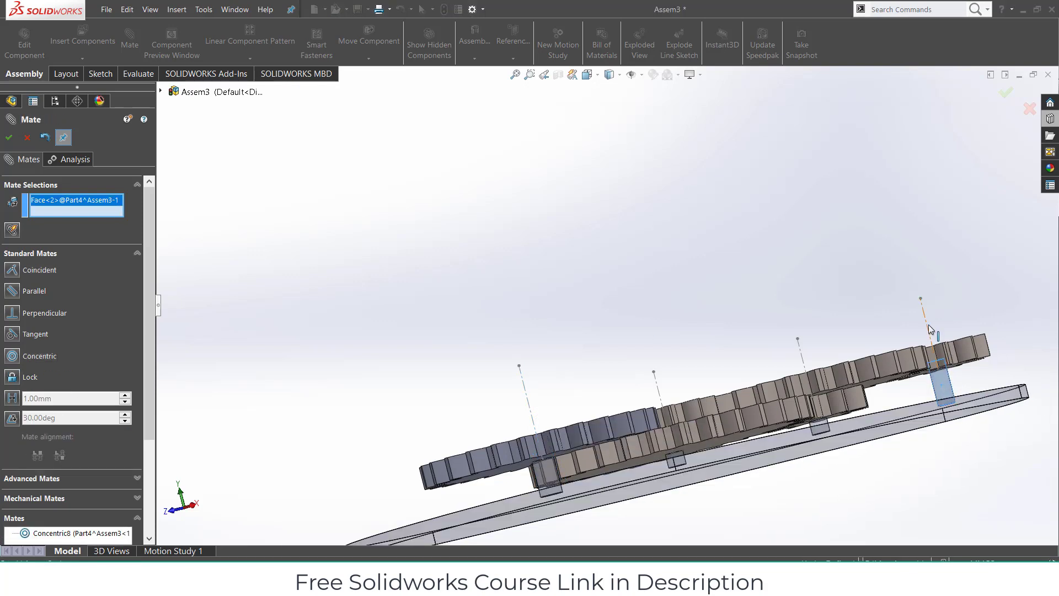
{"action": "left_click", "coordinate": [930, 329]}
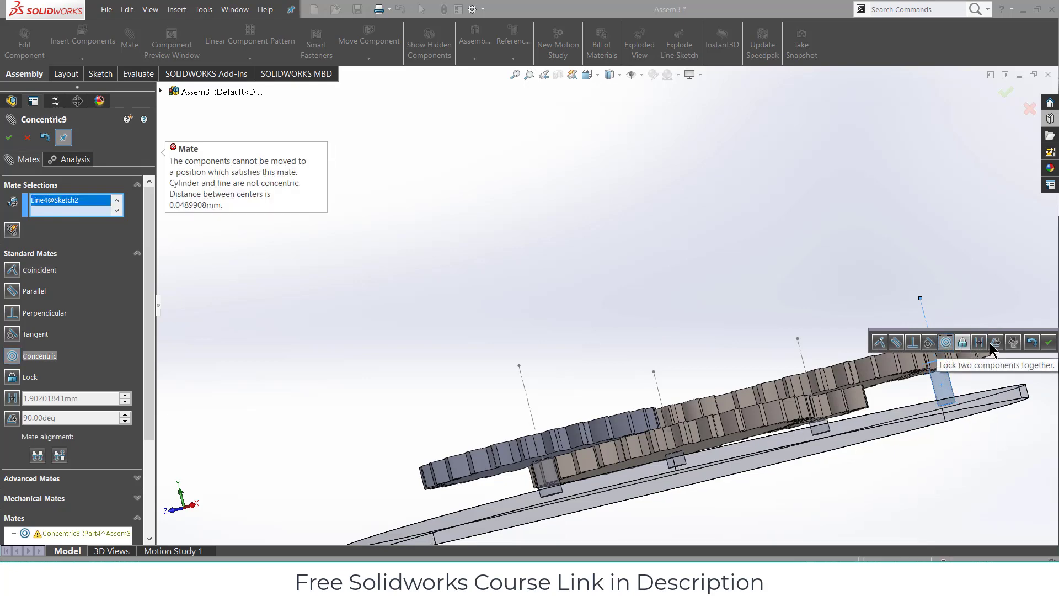
{"action": "left_click", "coordinate": [29, 141]}
{"action": "middle_click_drag", "start_coordinate": [435, 312], "coordinate": [572, 411]}
{"action": "scroll", "coordinate": [693, 349], "scroll_direction": "up", "scroll_amount": 3}
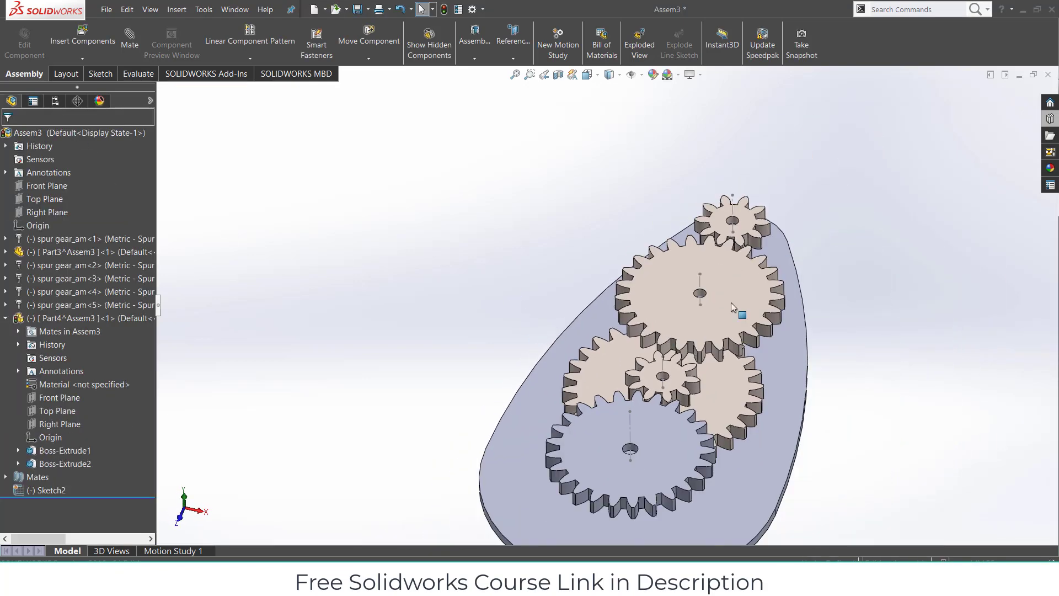
{"action": "middle_click_drag", "start_coordinate": [732, 307], "coordinate": [787, 345]}
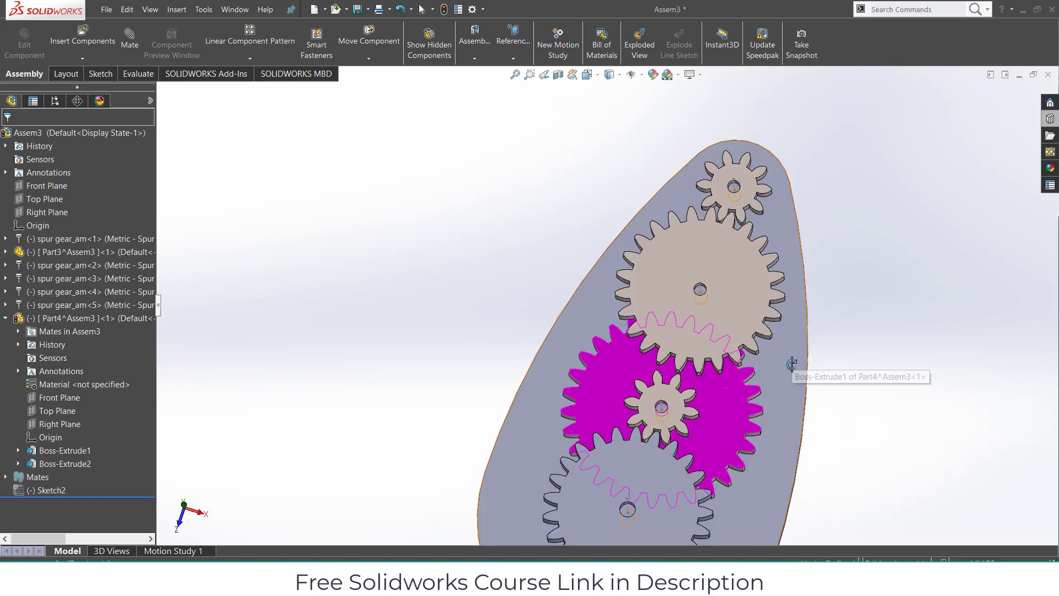
- Open the teardrop-shaped plate component for in-context editing
{"action": "middle_click_drag", "start_coordinate": [809, 305], "coordinate": [837, 233]}
{"action": "scroll", "coordinate": [857, 369], "scroll_direction": "up", "scroll_amount": 3}
{"action": "middle_click_drag", "start_coordinate": [631, 384], "coordinate": [684, 294]}
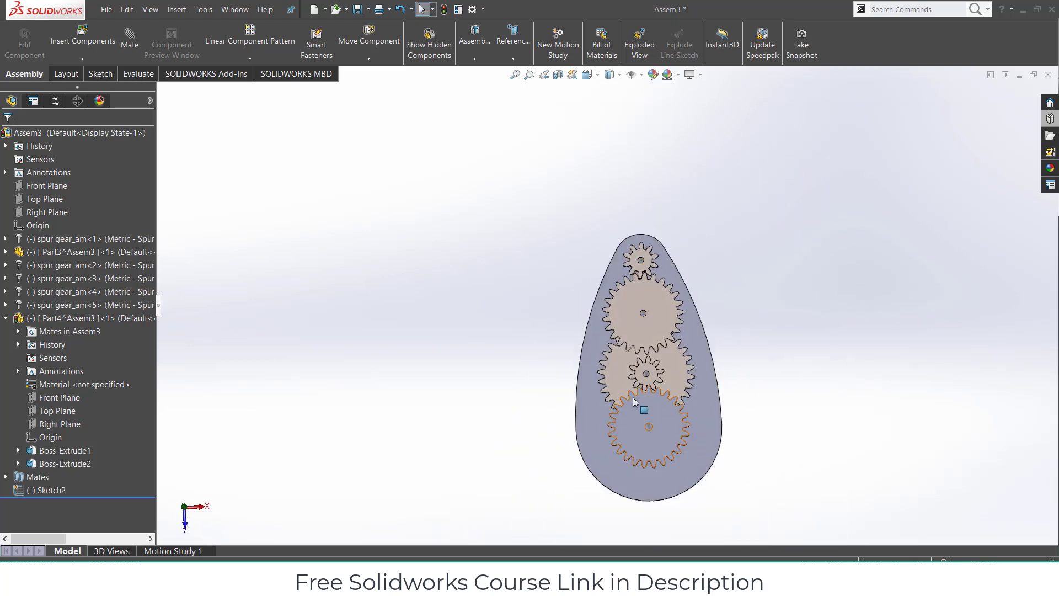
{"action": "scroll", "coordinate": [618, 335], "scroll_direction": "down", "scroll_amount": 3}
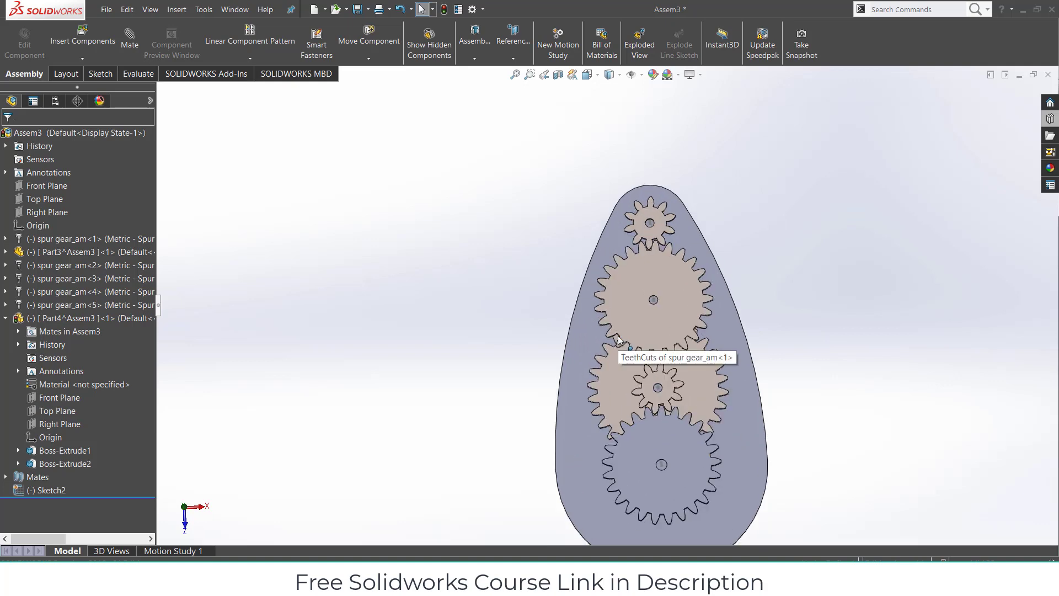
{"action": "left_click", "coordinate": [587, 307]}
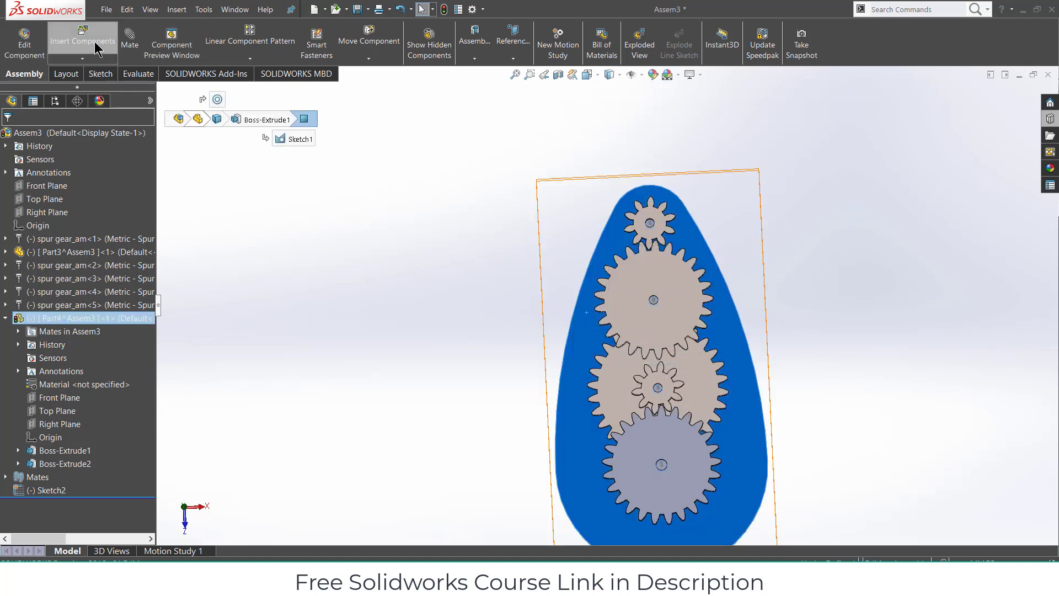
{"action": "left_click", "coordinate": [13, 47]}
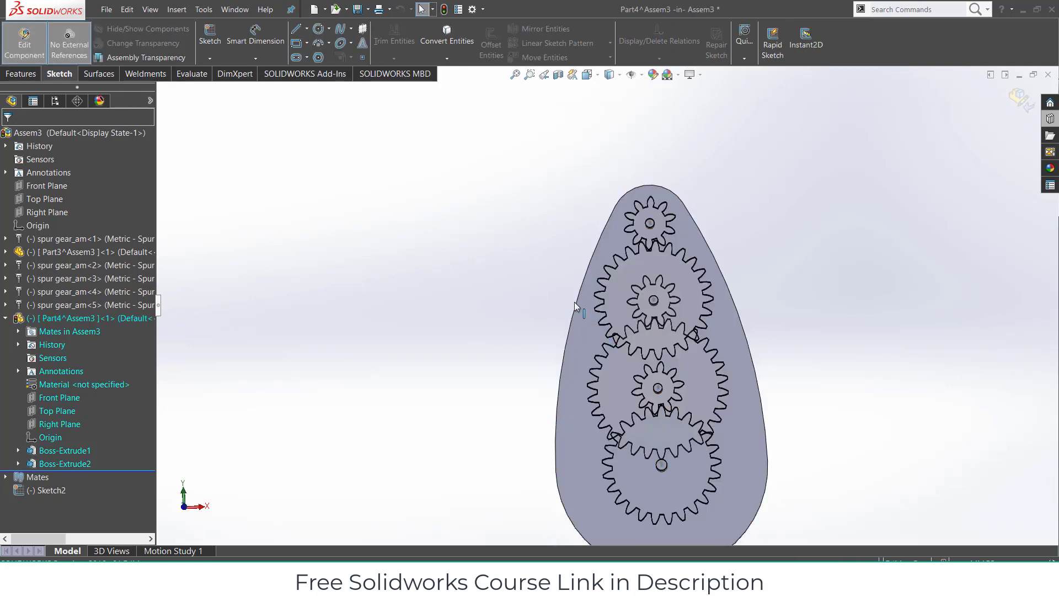
- Sketch a small circle about 5.7 mm in diameter on the plate's face, between its left edge and the upper large gear
{"action": "scroll", "coordinate": [576, 311], "scroll_direction": "down", "scroll_amount": 3}
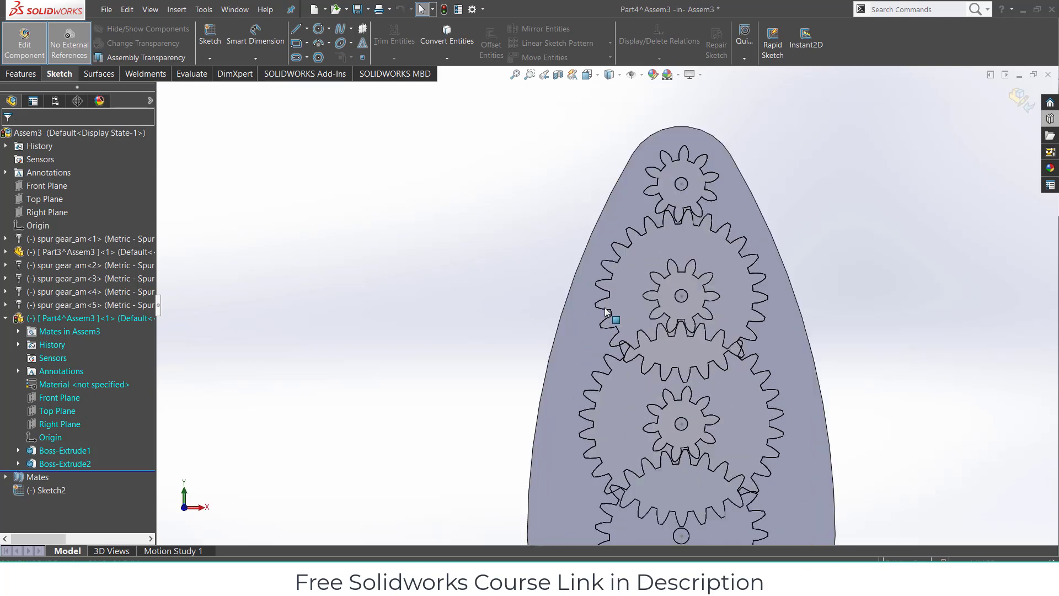
{"action": "scroll", "coordinate": [561, 306], "scroll_direction": "up", "scroll_amount": 2}
{"action": "scroll", "coordinate": [600, 307], "scroll_direction": "down", "scroll_amount": 2}
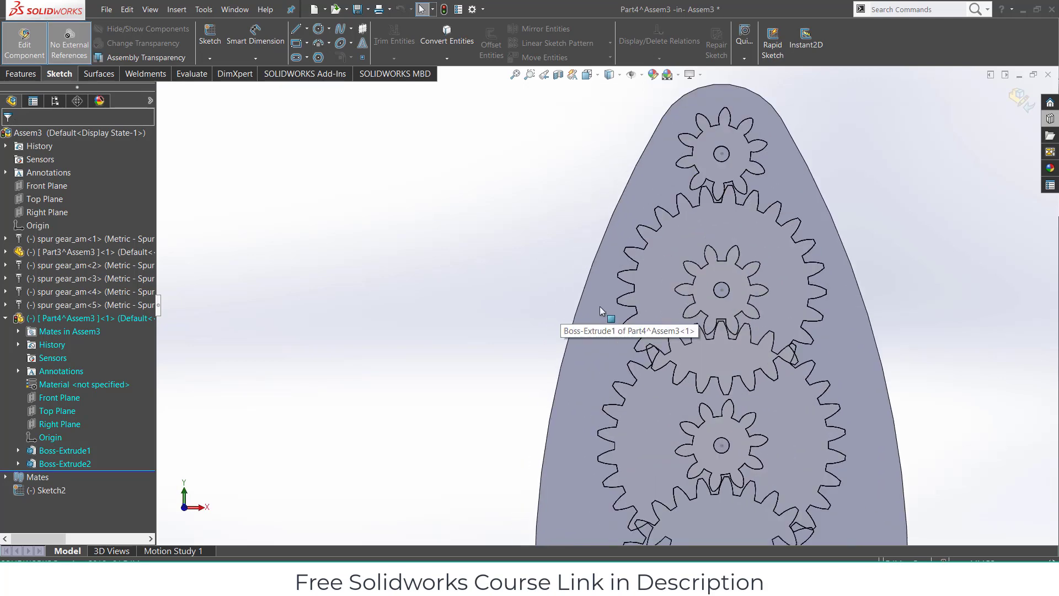
{"action": "left_click", "coordinate": [320, 31]}
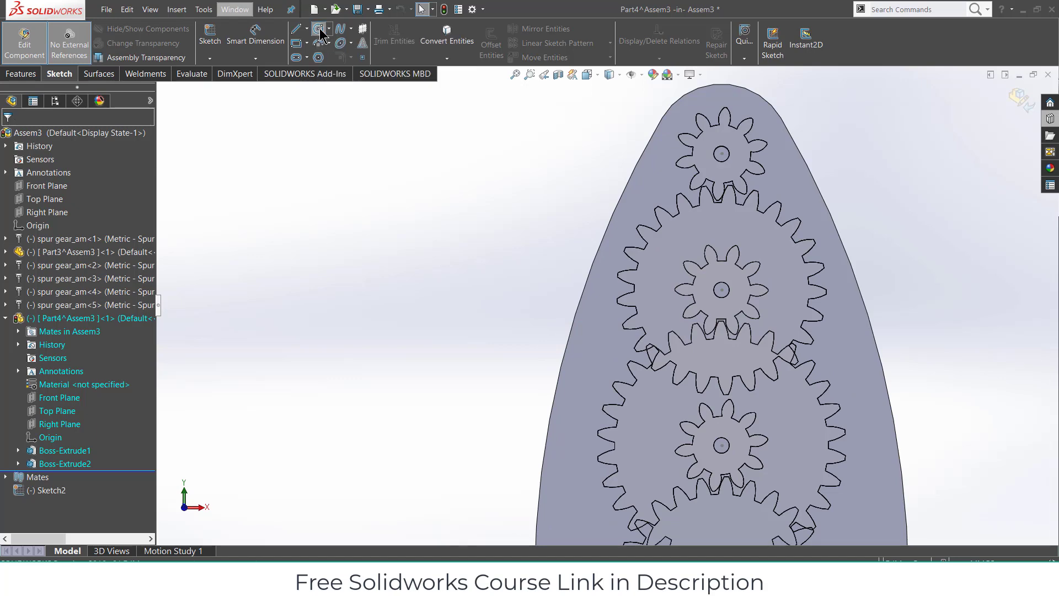
{"action": "left_click", "coordinate": [582, 323]}
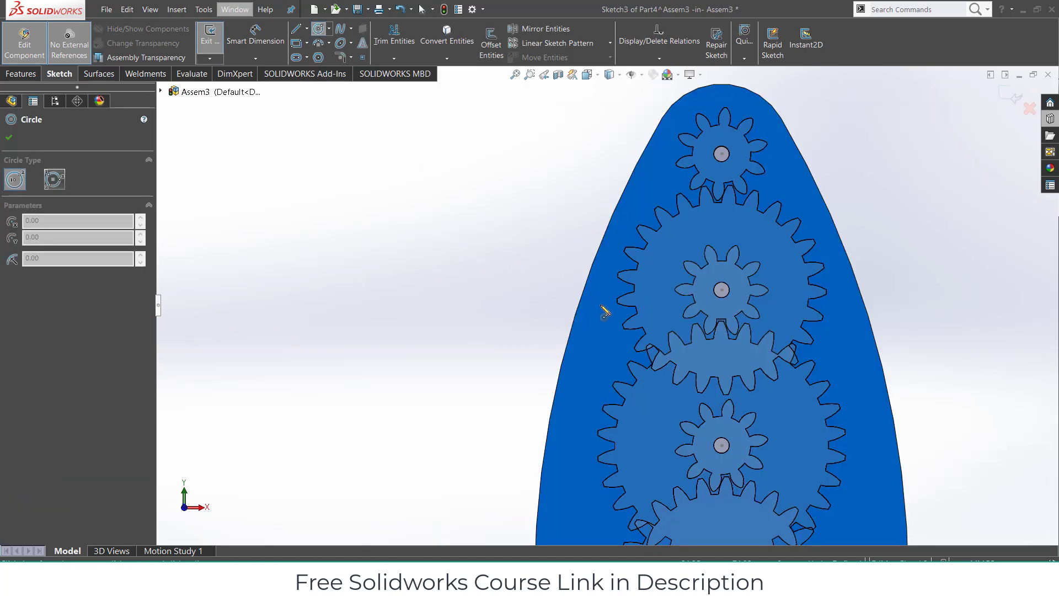
{"action": "left_click", "coordinate": [599, 304]}
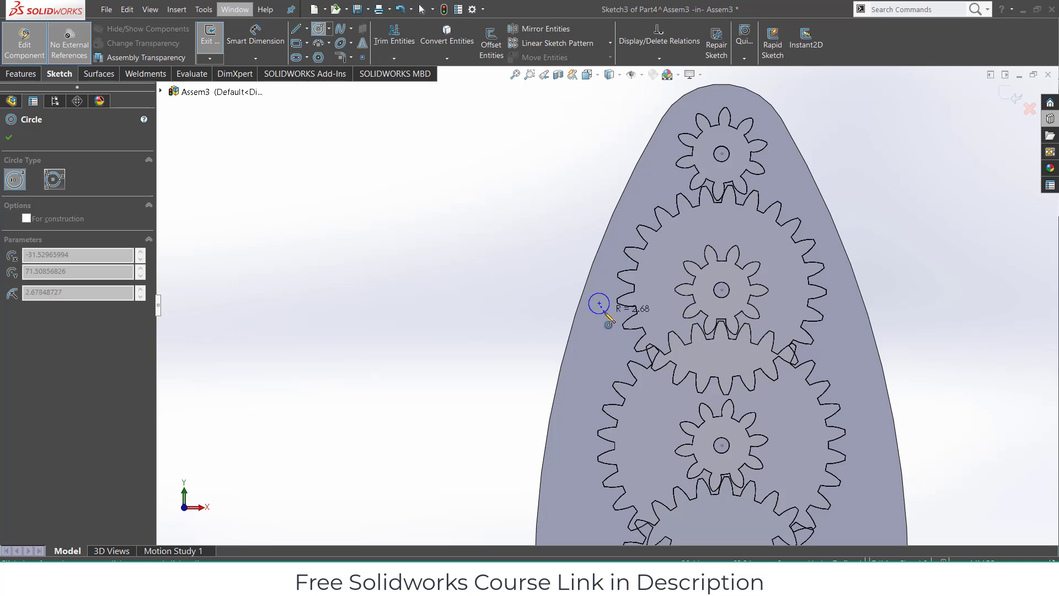
{"action": "left_click", "coordinate": [605, 313]}
- Dimension the small circle's diameter to 3 mm
{"action": "left_click", "coordinate": [255, 33]}
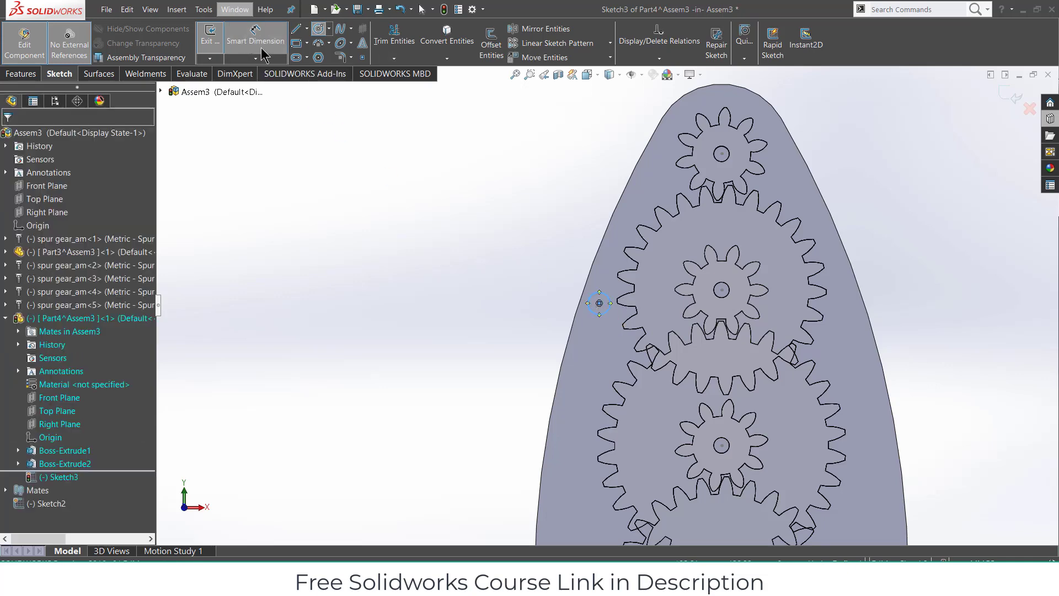
{"action": "left_click", "coordinate": [600, 293]}
{"action": "left_click", "coordinate": [488, 278]}
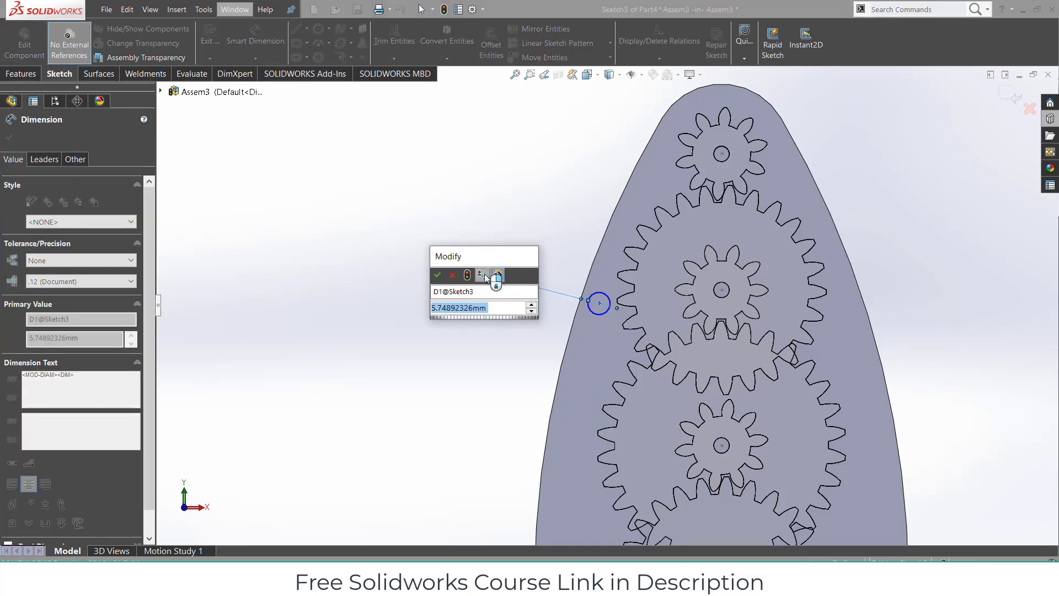
{"action": "type", "text": "3"}
{"action": "key", "text": "Return"}
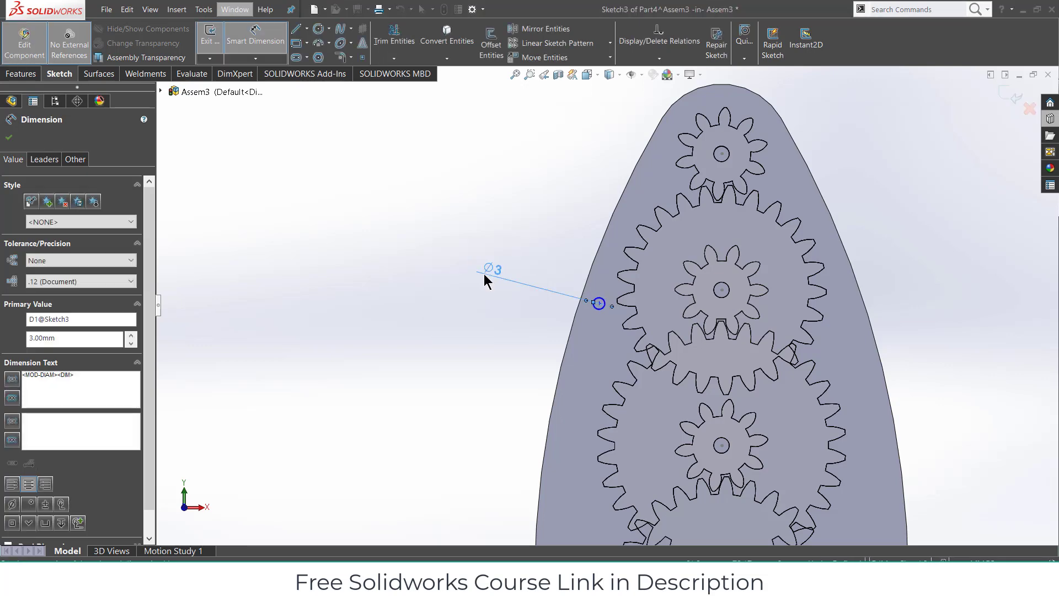
{"action": "scroll", "coordinate": [594, 308], "scroll_direction": "down", "scroll_amount": 3}
{"action": "scroll", "coordinate": [613, 321], "scroll_direction": "up", "scroll_amount": 2}
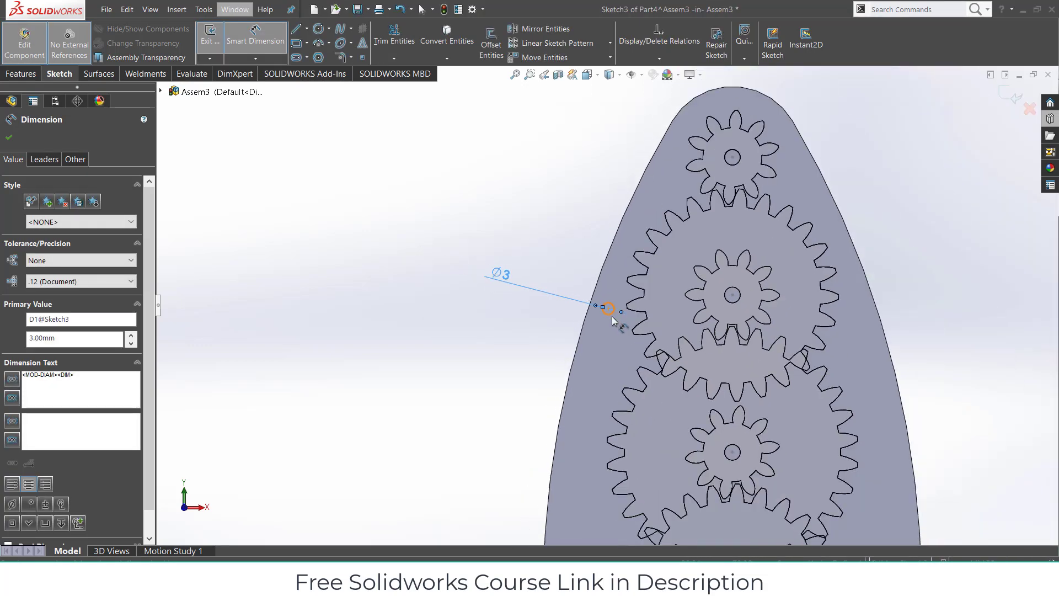
- Extrude the 3 mm circle as a 10 mm blind boss merged with the plate to form a side peg
{"action": "left_click", "coordinate": [22, 74]}
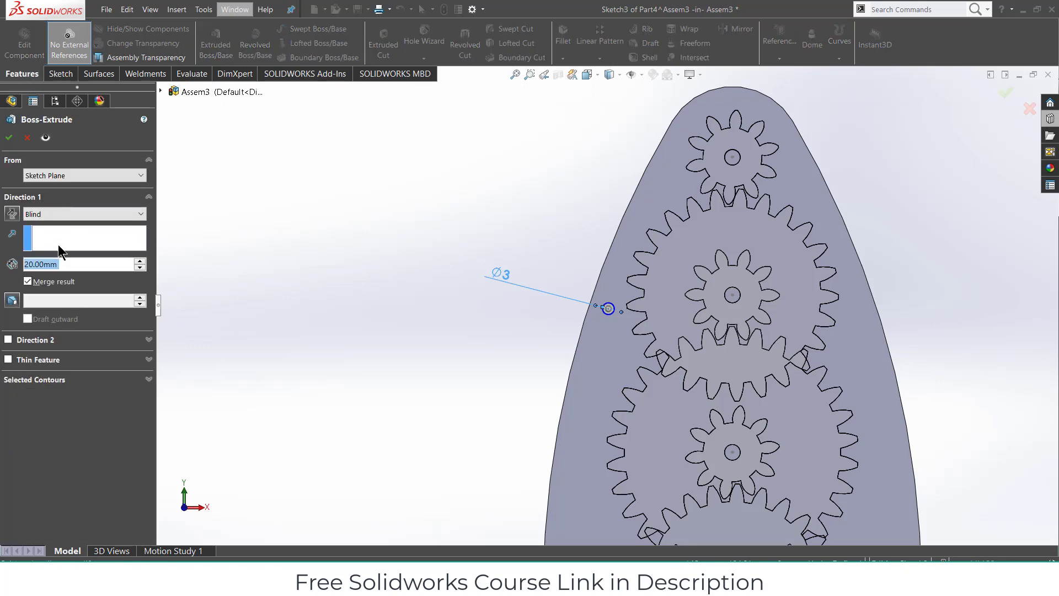
{"action": "key", "text": "Return"}
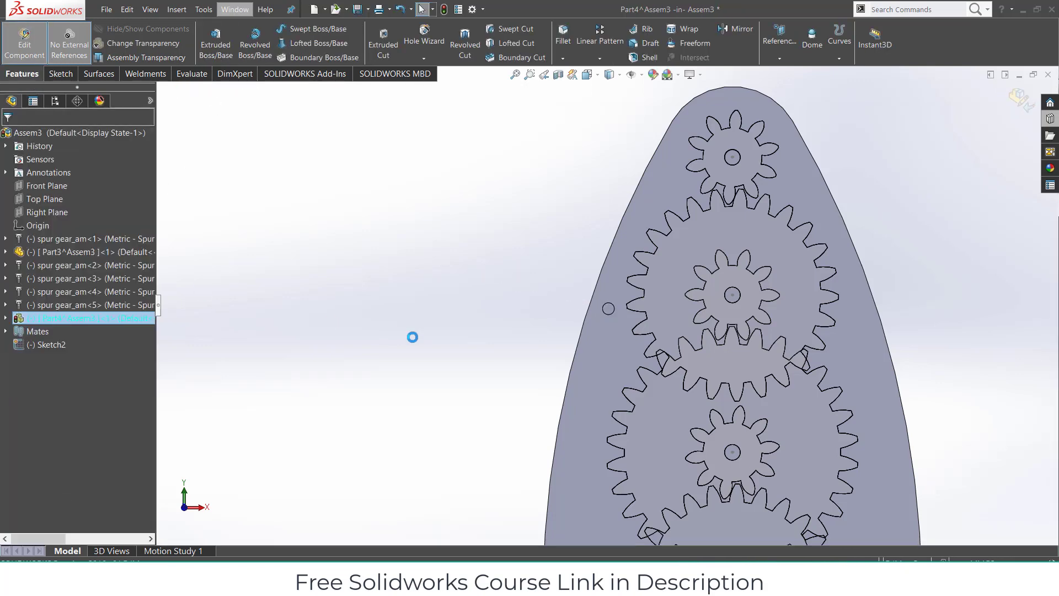
{"action": "middle_click_drag", "start_coordinate": [416, 289], "coordinate": [696, 208]}
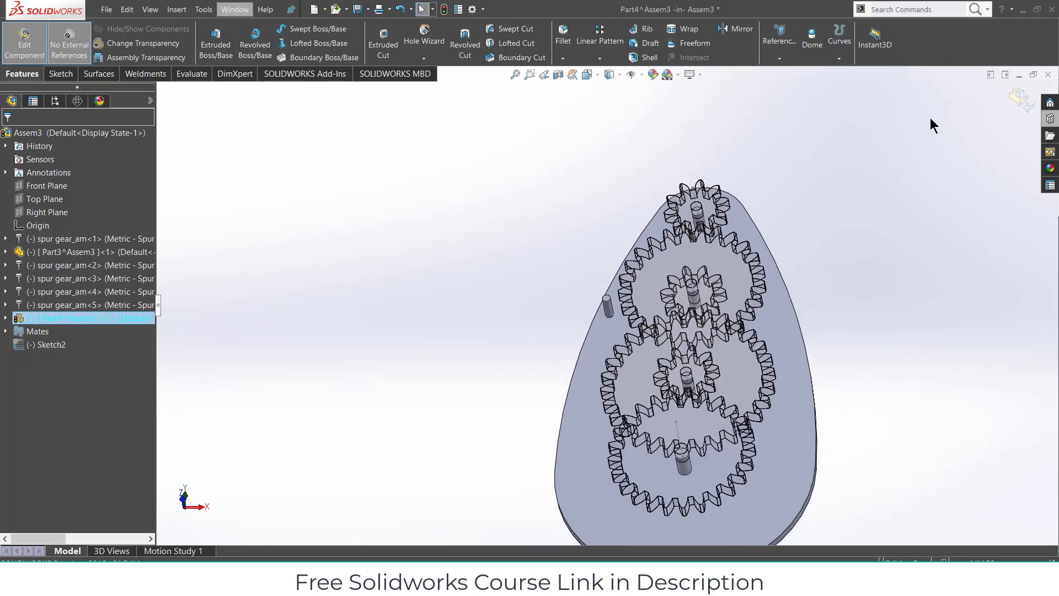
- Start a sketch on the plate's face and convert the teardrop outline edges into sketch entities
{"action": "left_click", "coordinate": [792, 343]}
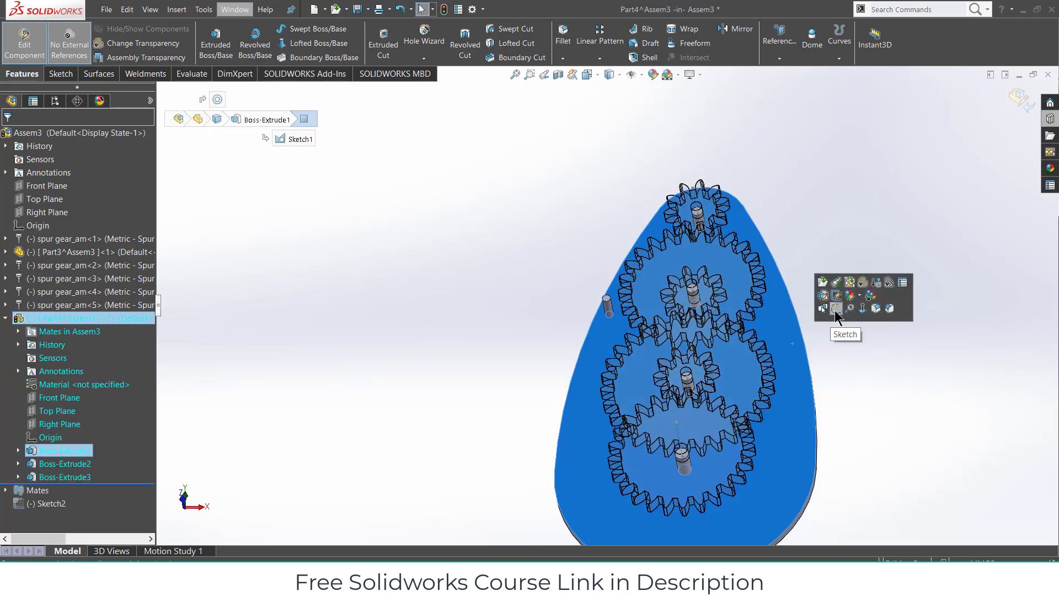
{"action": "left_click", "coordinate": [835, 310]}
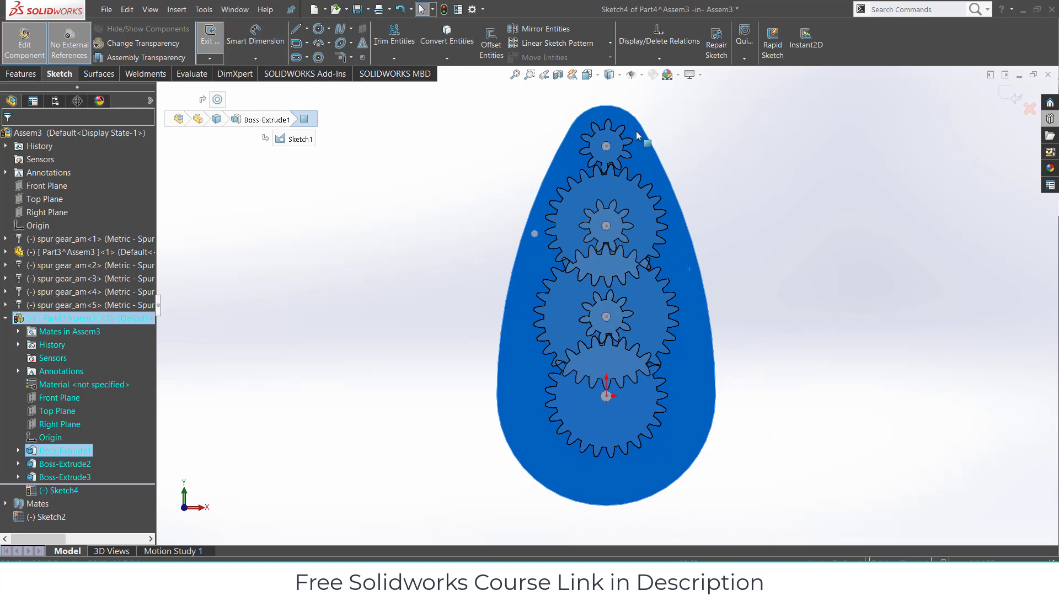
{"action": "left_click", "coordinate": [689, 175]}
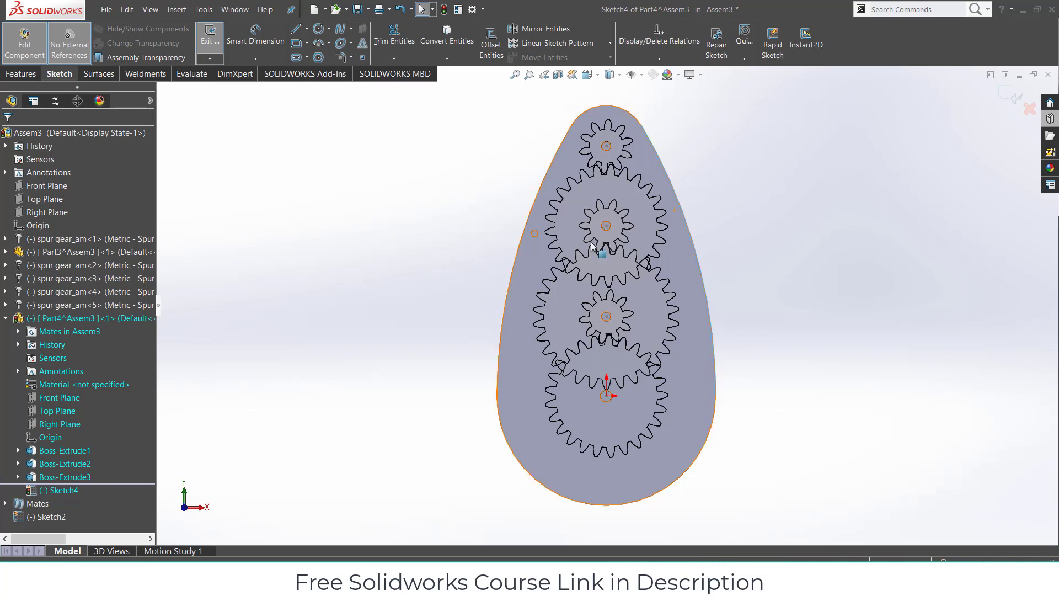
{"action": "left_click", "coordinate": [572, 127]}
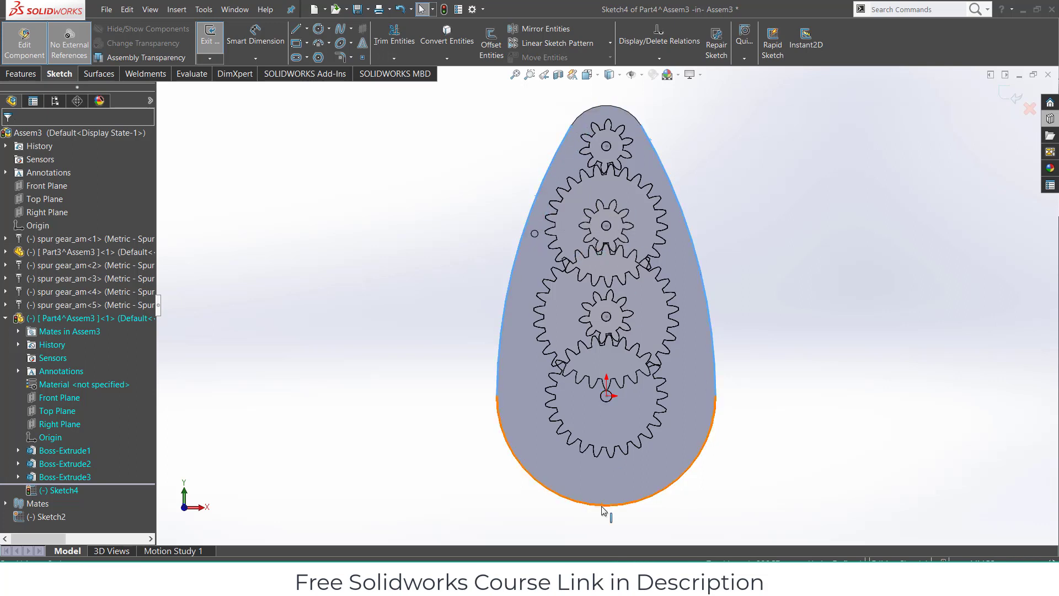
{"action": "left_click", "coordinate": [449, 42]}
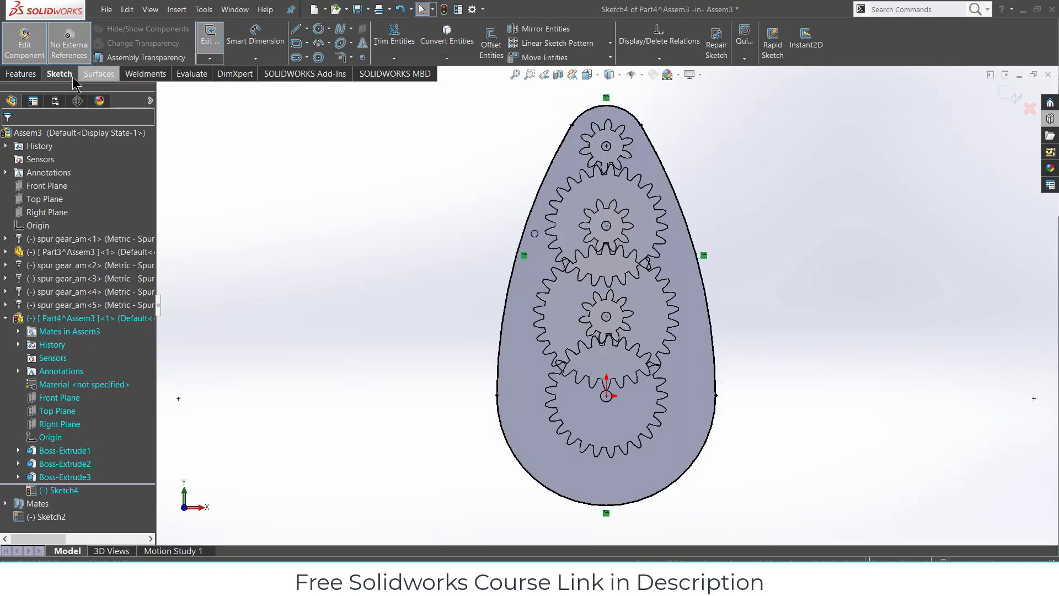
- Set up a 10 mm blind boss extrusion of the outline as a one-direction thin feature with 3 mm wall thickness
{"action": "left_click", "coordinate": [22, 74]}
{"action": "left_click", "coordinate": [215, 41]}
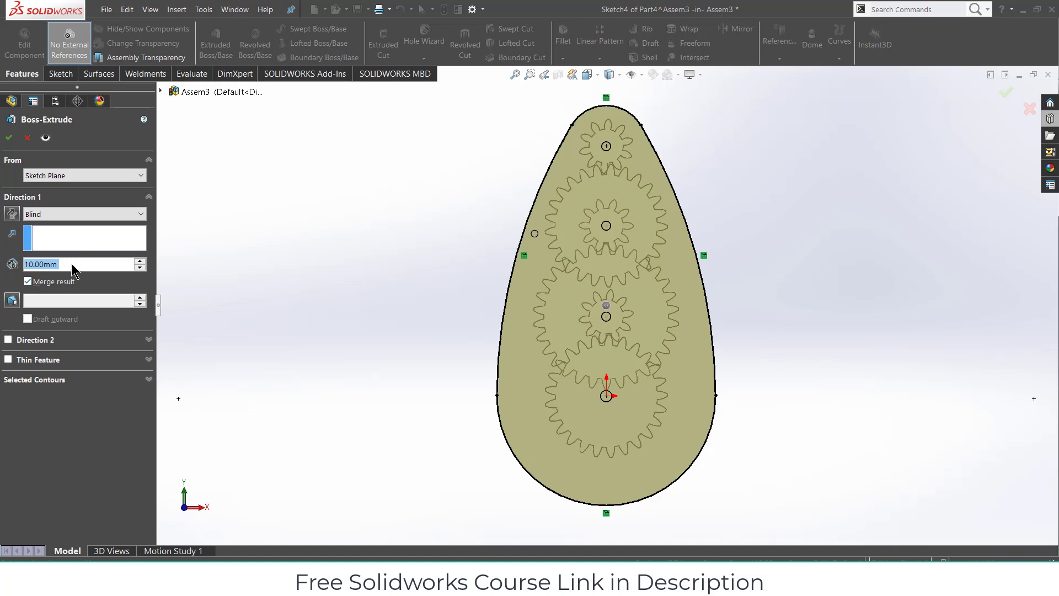
{"action": "left_click", "coordinate": [8, 359]}
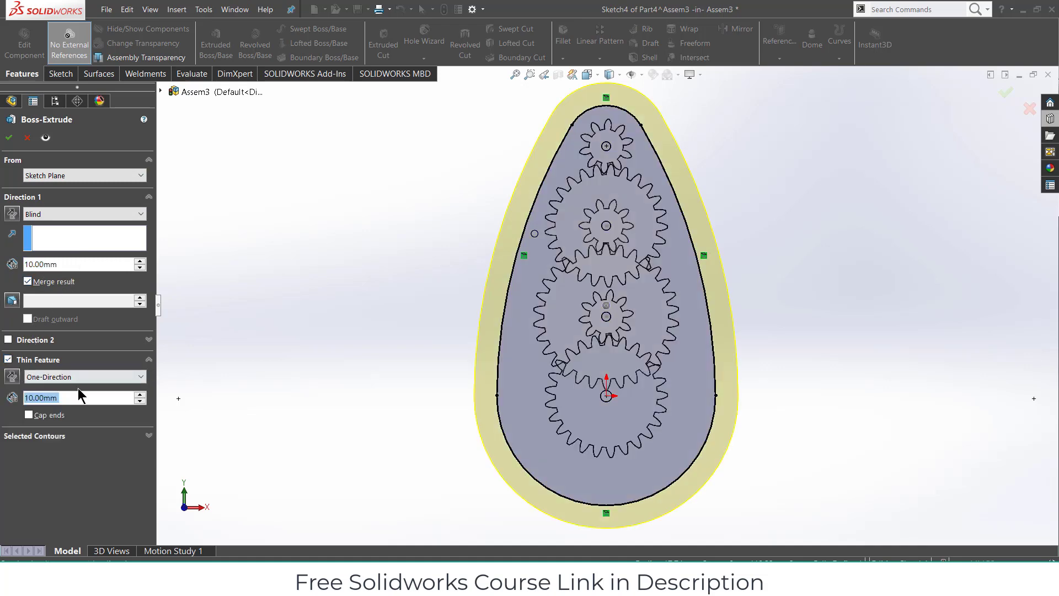
{"action": "type", "text": "3"}
{"action": "key", "text": "Return"}
{"action": "middle_click_drag", "start_coordinate": [456, 342], "coordinate": [644, 305]}
{"action": "scroll", "coordinate": [751, 353], "scroll_direction": "down", "scroll_amount": 3}
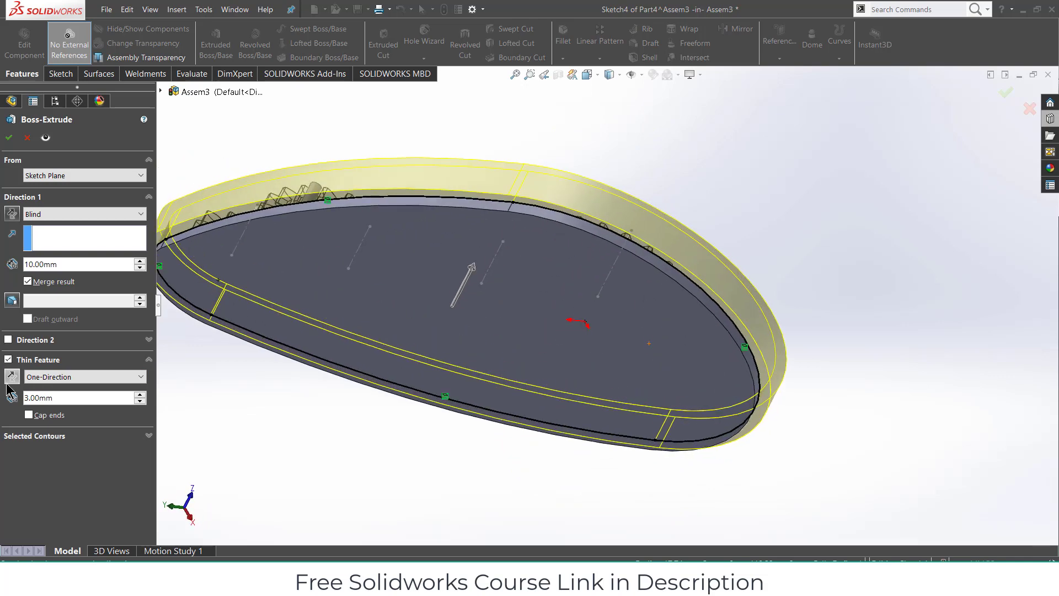
- Add a second blind direction of 3 mm to the thin wall extrusion and complete the rim around the plate
{"action": "left_click", "coordinate": [9, 340]}
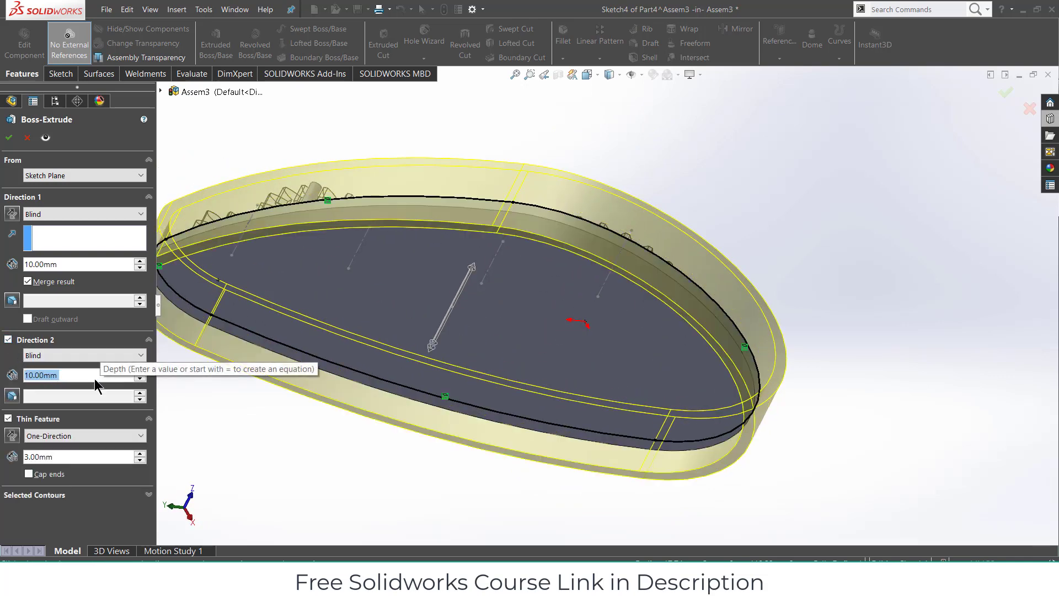
{"action": "type", "text": "3"}
{"action": "key", "text": "Return"}
{"action": "middle_click_drag", "start_coordinate": [331, 386], "coordinate": [392, 359]}
{"action": "scroll", "coordinate": [392, 358], "scroll_direction": "up", "scroll_amount": 3}
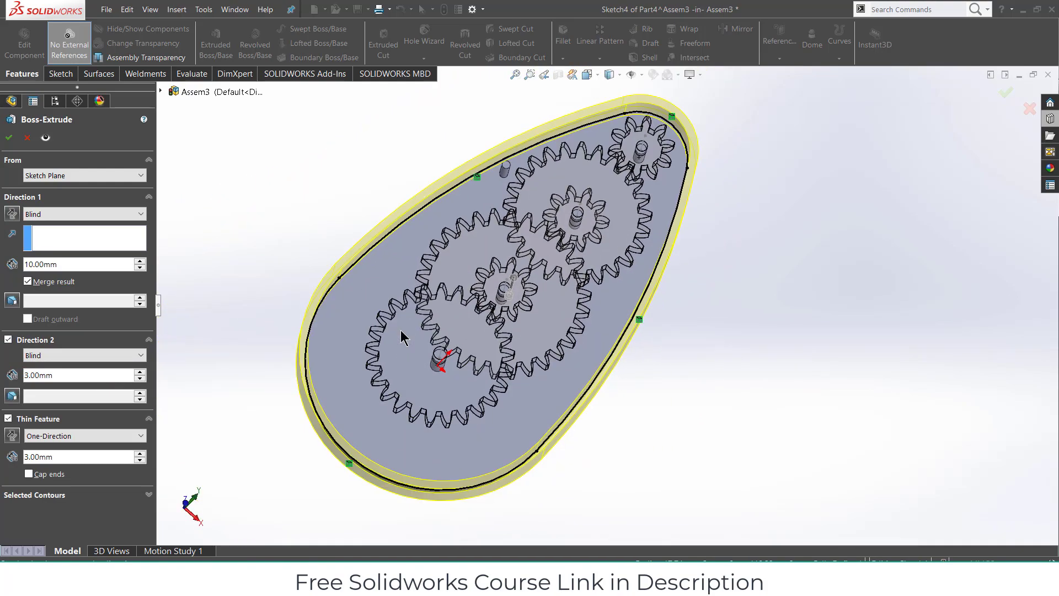
{"action": "key", "text": "Return"}
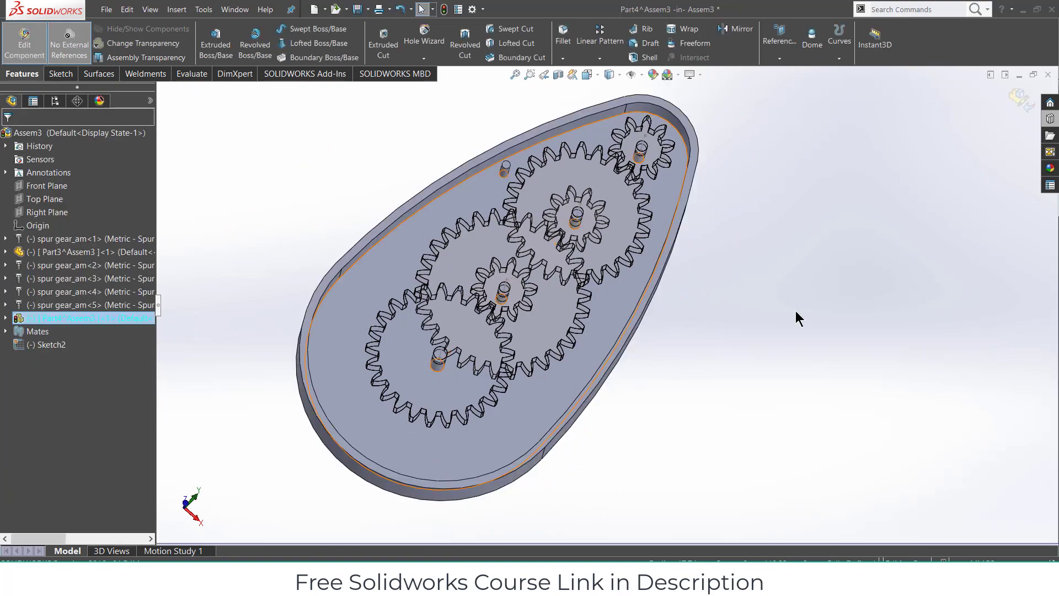
- Finish editing the plate component and return to the assembly
{"action": "mouse_move", "coordinate": [700, 303]}
{"action": "middle_mouse_down"}
{"action": "mouse_move", "coordinate": [733, 303]}
{"action": "mouse_move", "coordinate": [728, 345]}
{"action": "mouse_move", "coordinate": [699, 321]}
{"action": "middle_mouse_up"}
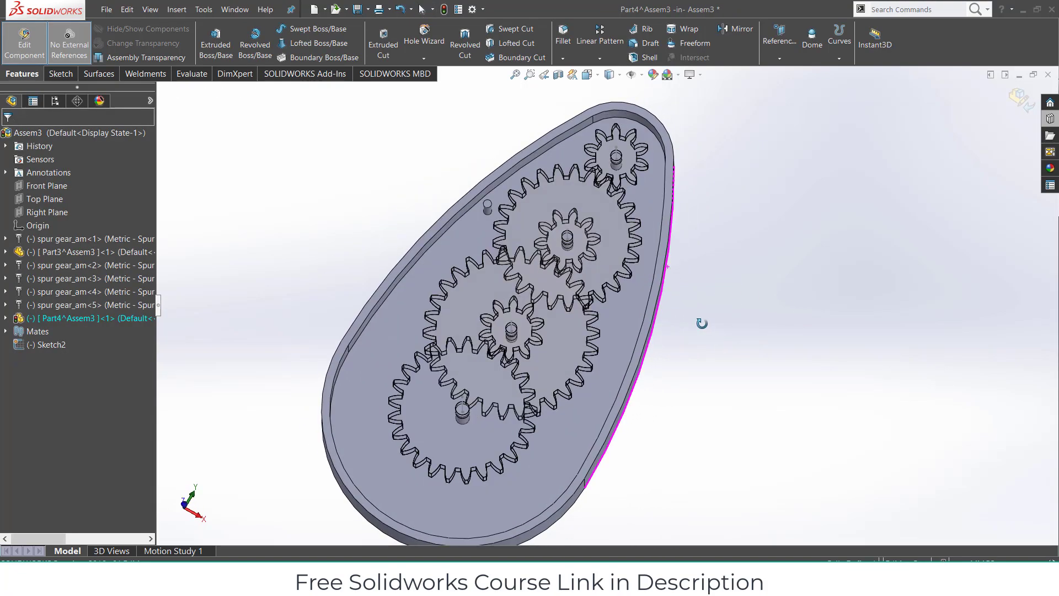
{"action": "key", "text": "ctrl+1"}
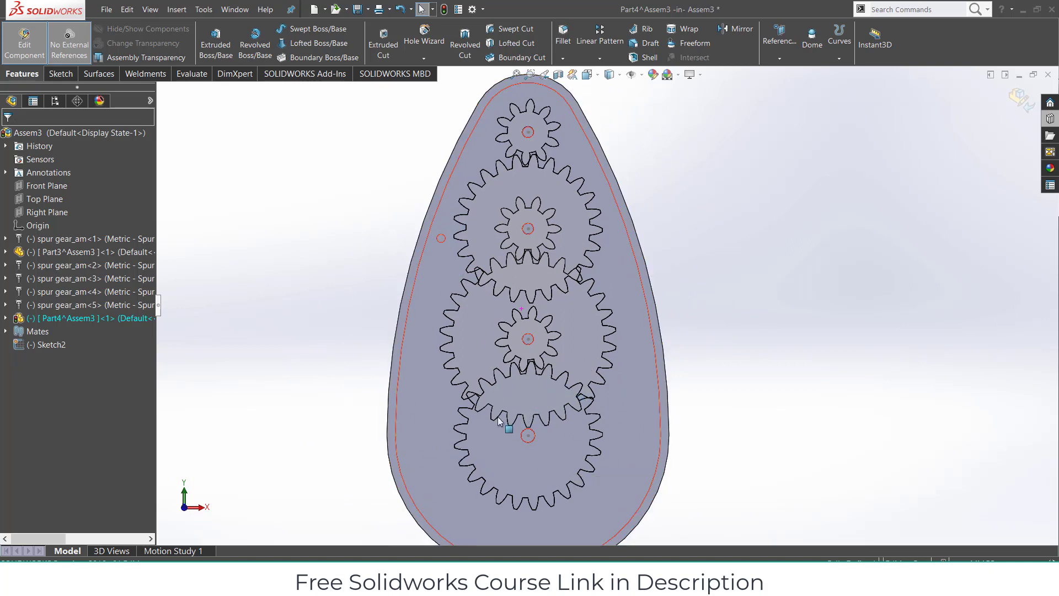
{"action": "middle_click_drag", "start_coordinate": [546, 443], "coordinate": [576, 400]}
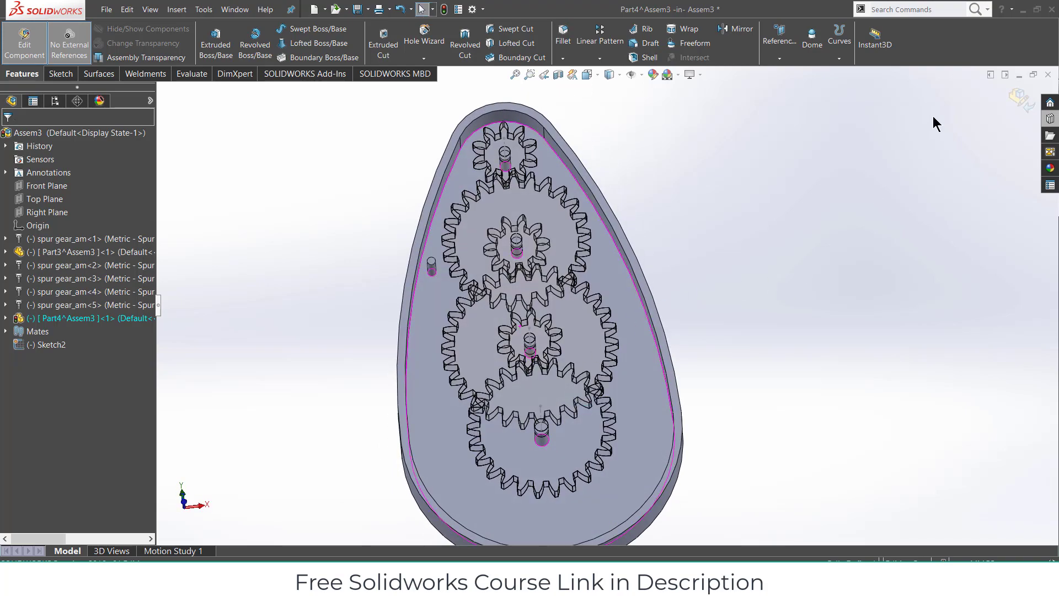
{"action": "left_click", "coordinate": [1013, 101]}
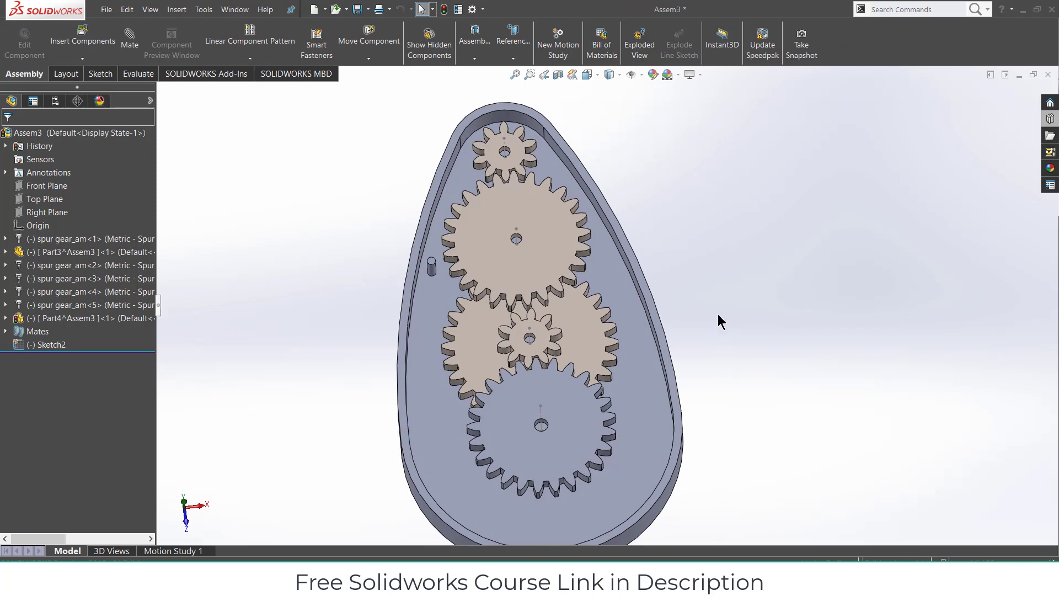
- Insert a new part into the assembly and place its first sketch on the assembly's Top Plane
{"action": "left_click", "coordinate": [574, 414]}
{"action": "key", "text": "ctrl+8"}
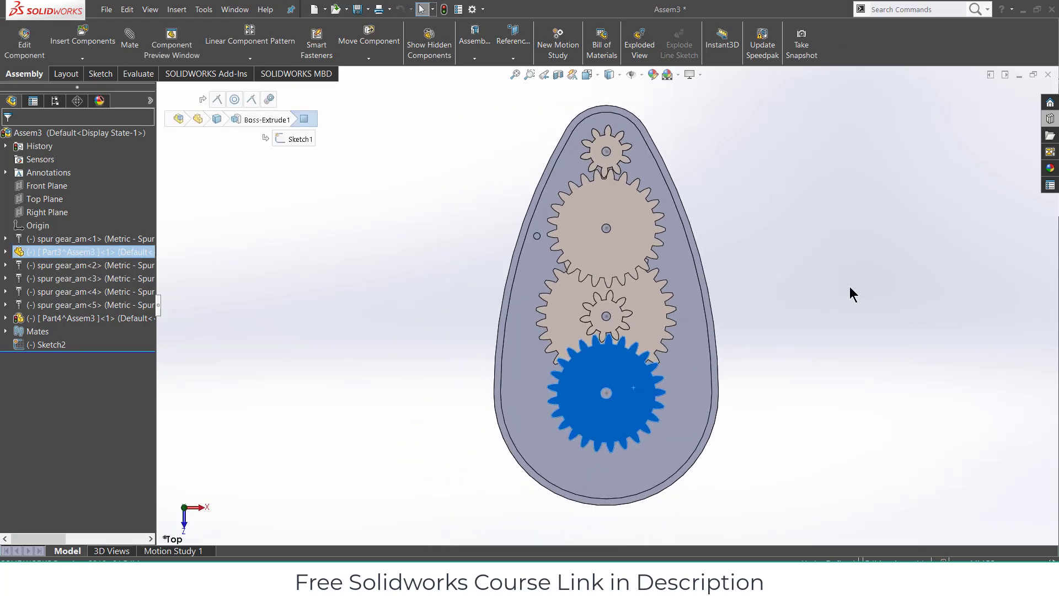
{"action": "left_click", "coordinate": [745, 210]}
{"action": "left_click", "coordinate": [82, 58]}
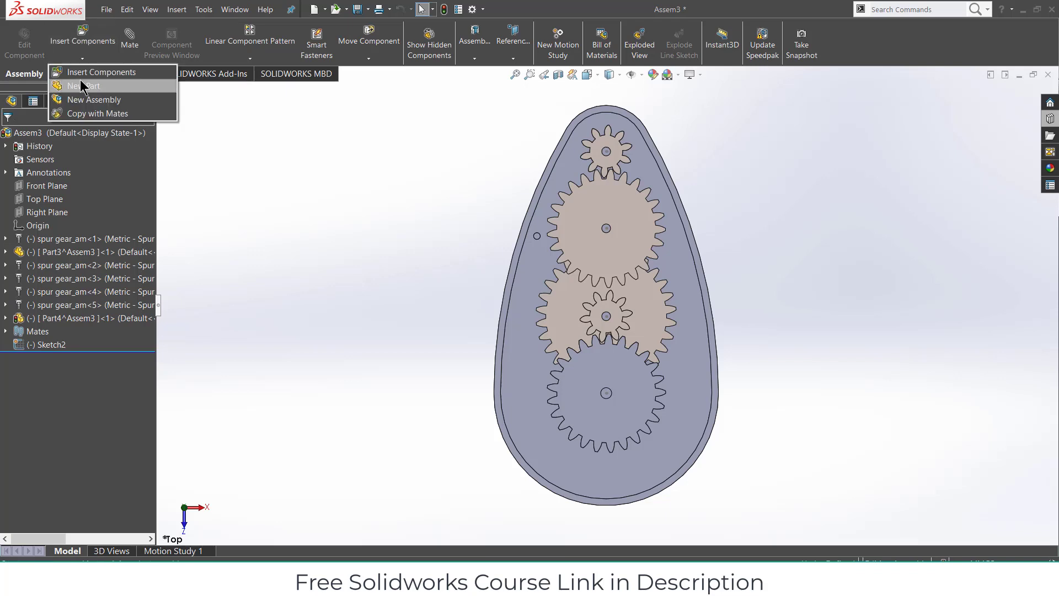
{"action": "left_click", "coordinate": [81, 86]}
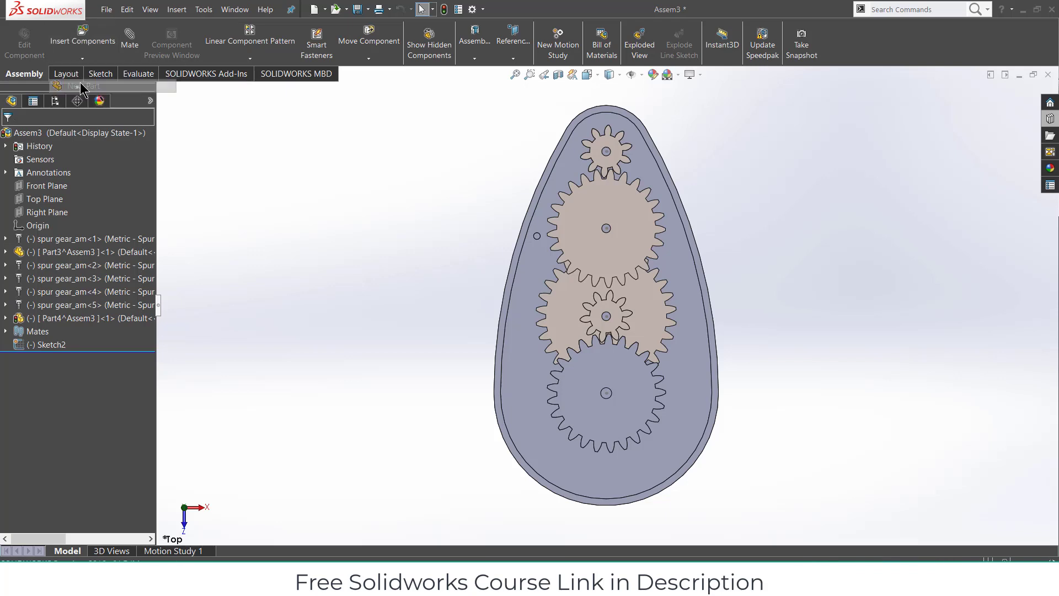
{"action": "left_click", "coordinate": [30, 198]}
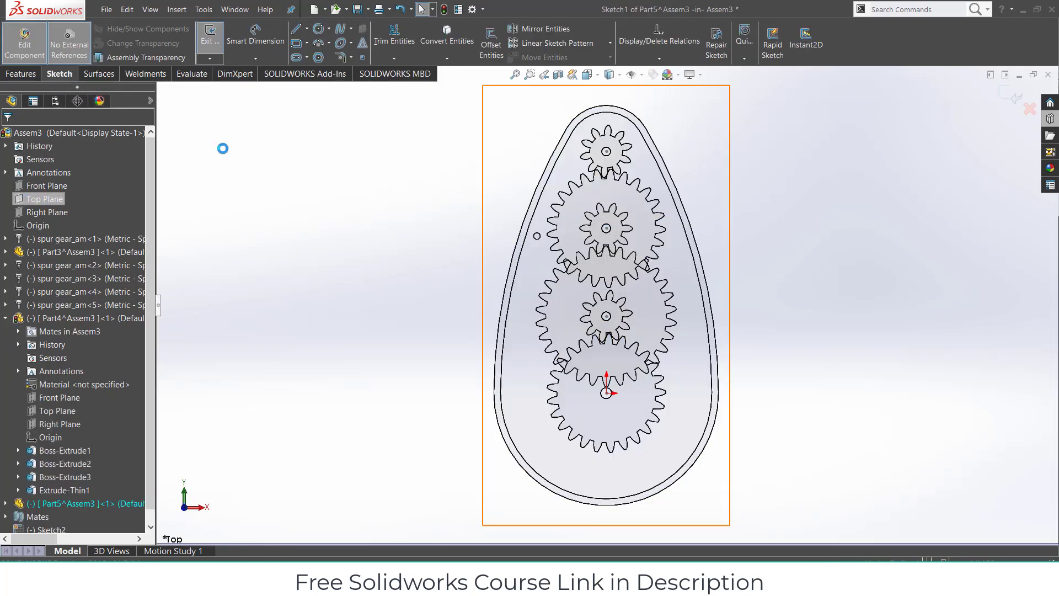
- Sketch a circle of about 1.58 mm radius over the small peg beside the upper large gear
{"action": "left_click", "coordinate": [318, 28]}
{"action": "scroll", "coordinate": [534, 234], "scroll_direction": "down", "scroll_amount": 10}
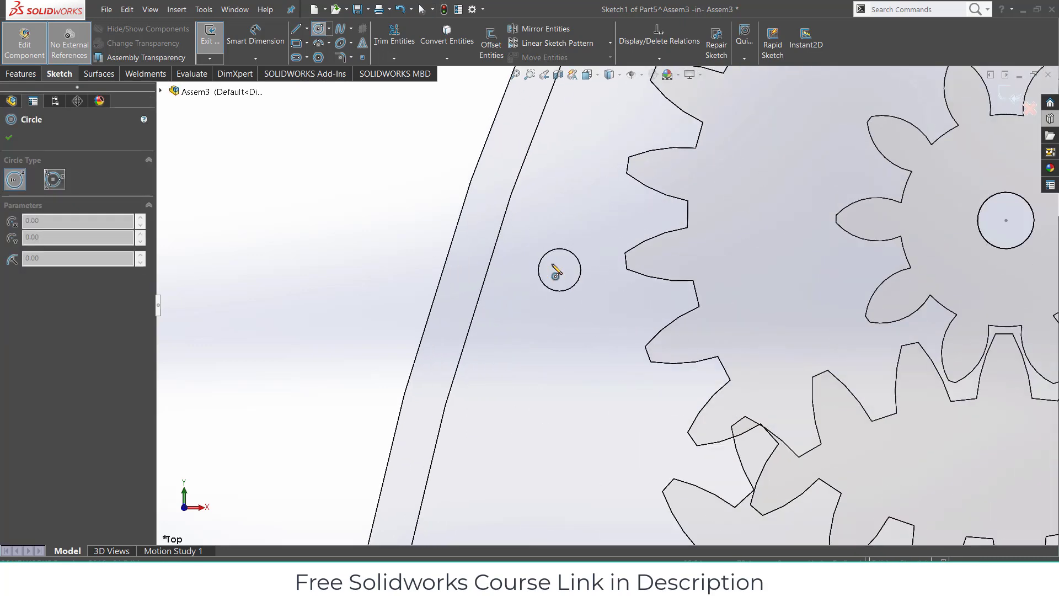
{"action": "left_click", "coordinate": [560, 270]}
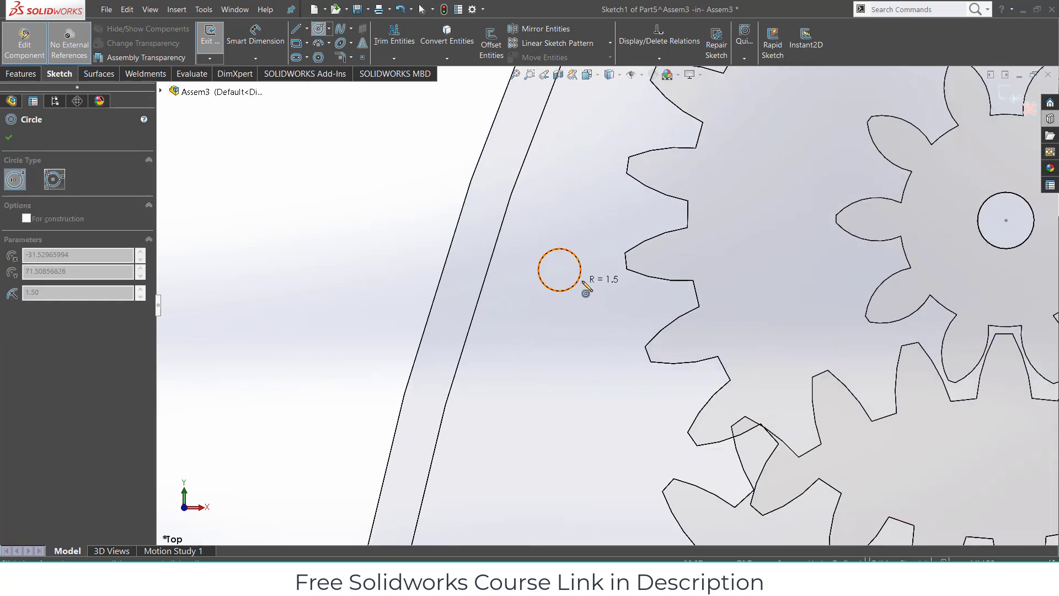
{"action": "left_click", "coordinate": [581, 276]}
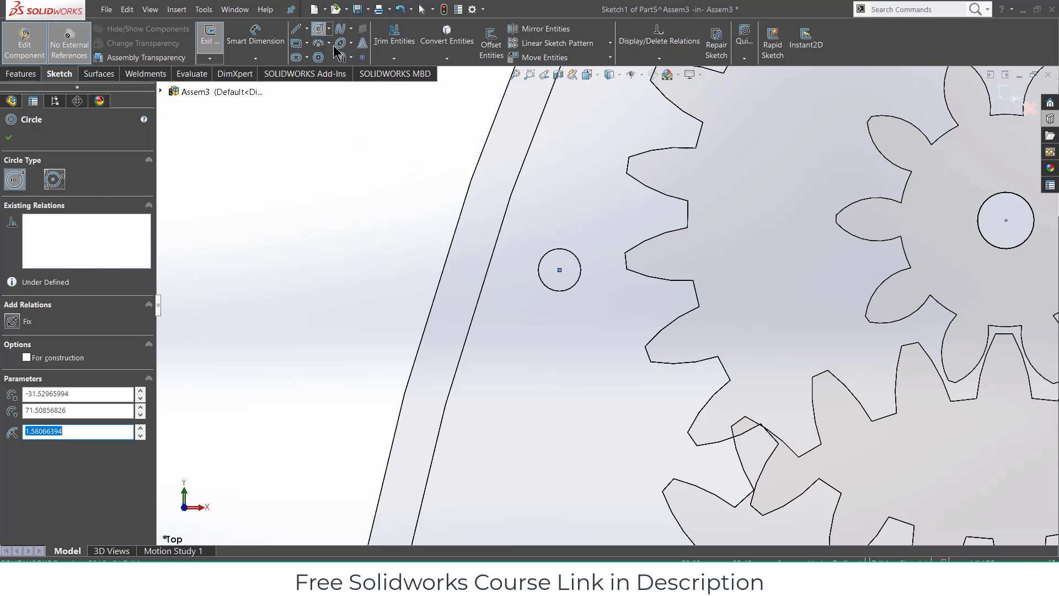
- Sketch a larger concentric circle of about 3.3 mm radius around the peg circle and finish the Circle command
{"action": "left_click", "coordinate": [559, 270]}
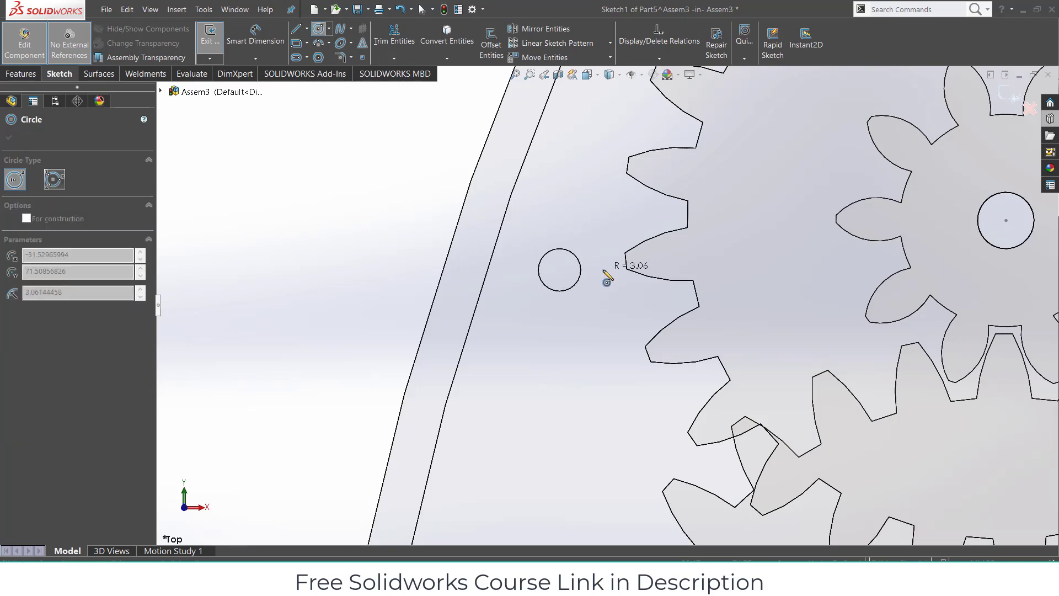
{"action": "scroll", "coordinate": [632, 306], "scroll_direction": "up", "scroll_amount": 5}
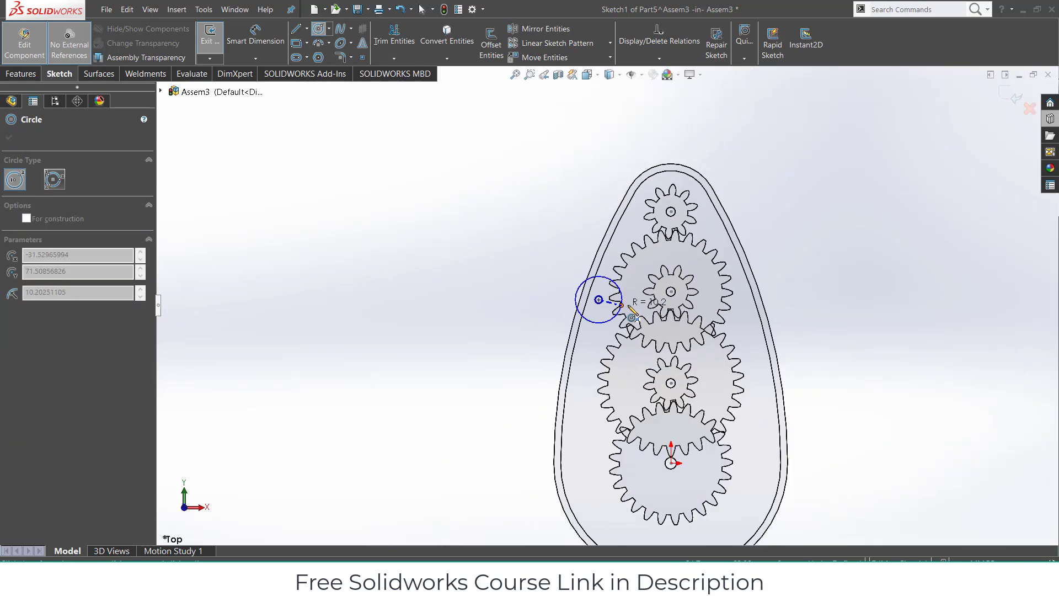
{"action": "scroll", "coordinate": [605, 311], "scroll_direction": "down", "scroll_amount": 5}
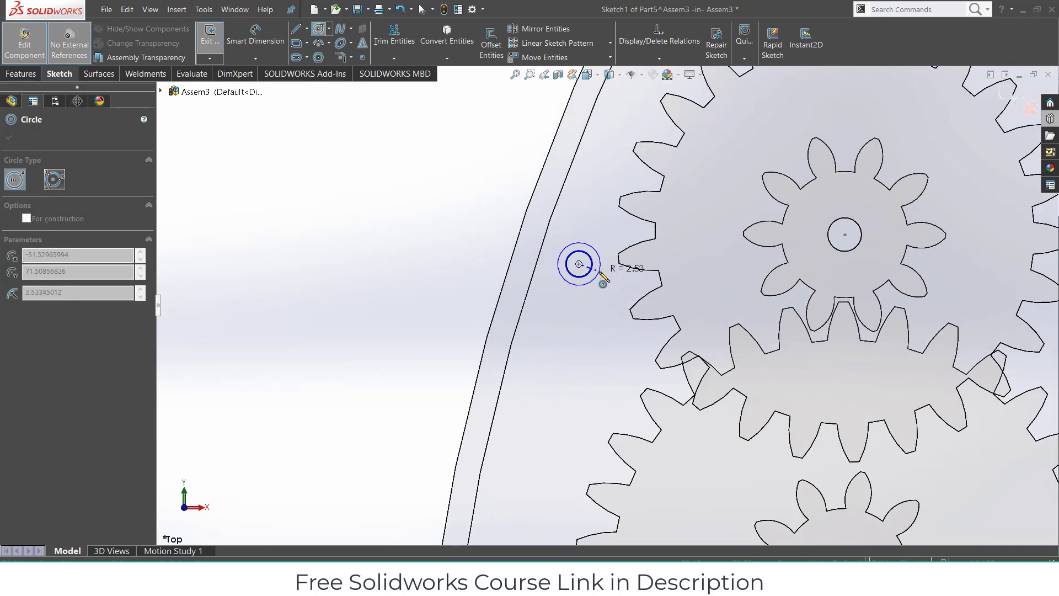
{"action": "scroll", "coordinate": [603, 283], "scroll_direction": "down", "scroll_amount": 3}
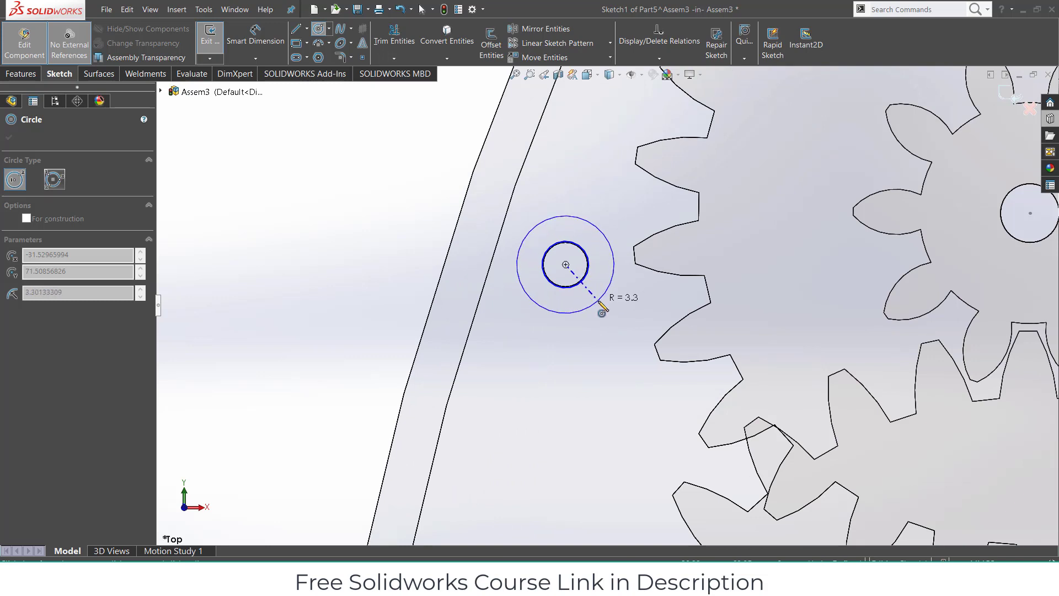
{"action": "left_click", "coordinate": [603, 312]}
{"action": "scroll", "coordinate": [586, 331], "scroll_direction": "up", "scroll_amount": 5}
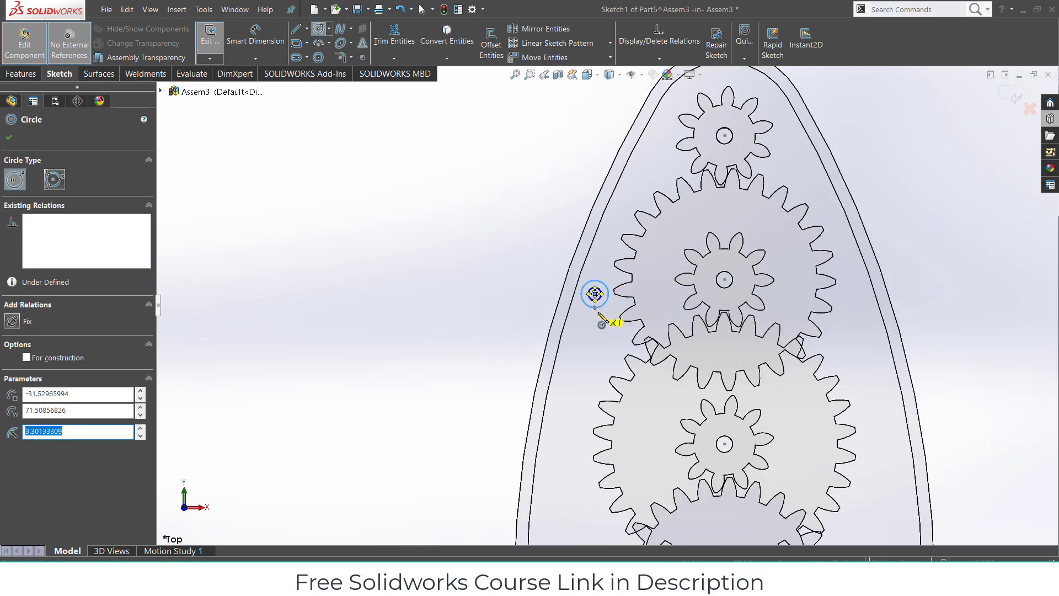
{"action": "scroll", "coordinate": [630, 326], "scroll_direction": "down", "scroll_amount": 2}
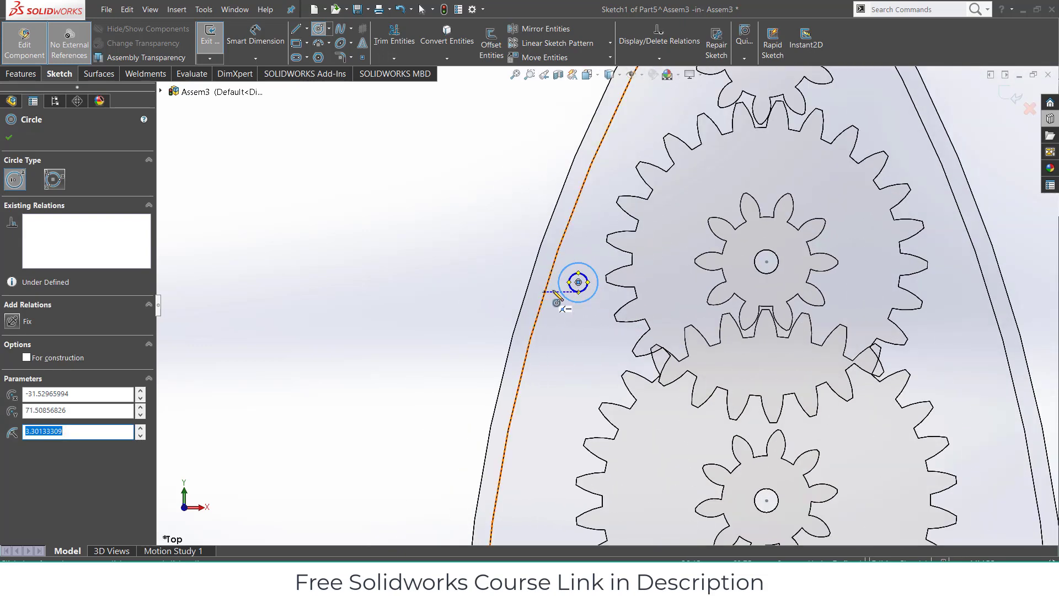
{"action": "left_click", "coordinate": [8, 139]}
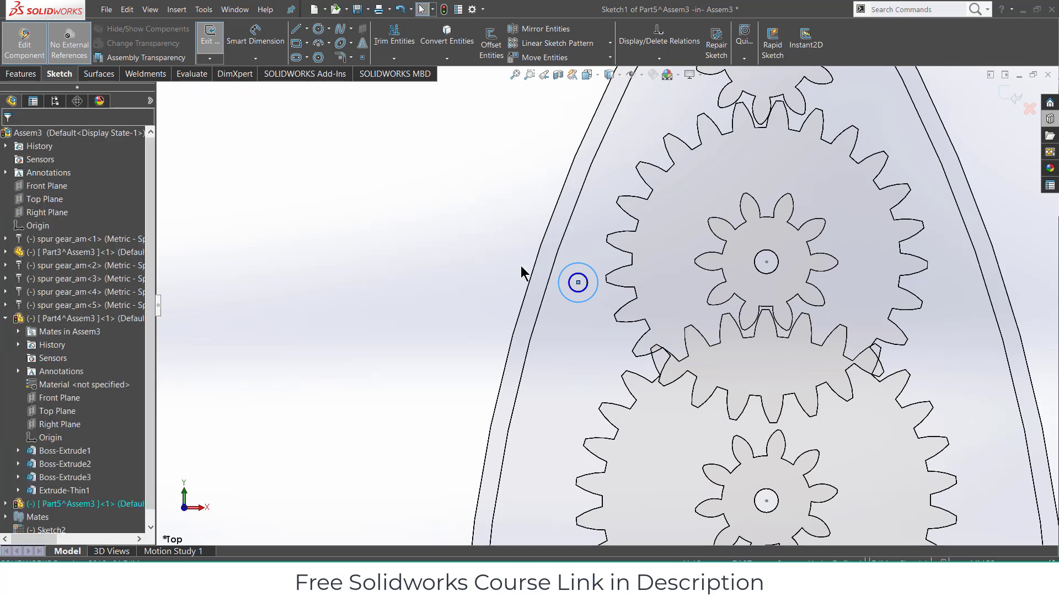
- Enlarge the outer circle around the peg and dimension its diameter to 8 mm
{"action": "left_click_drag", "start_coordinate": [569, 280], "coordinate": [554, 277]}
{"action": "scroll", "coordinate": [540, 314], "scroll_direction": "up", "scroll_amount": 3}
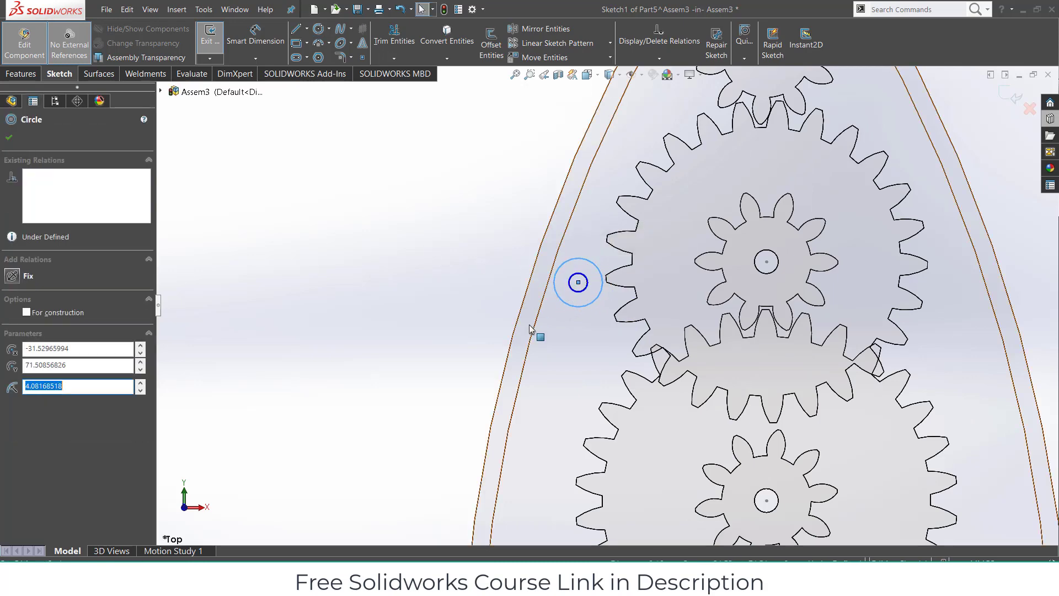
{"action": "left_click", "coordinate": [255, 36]}
{"action": "left_click", "coordinate": [592, 293]}
{"action": "scroll", "coordinate": [592, 295], "scroll_direction": "down", "scroll_amount": 2}
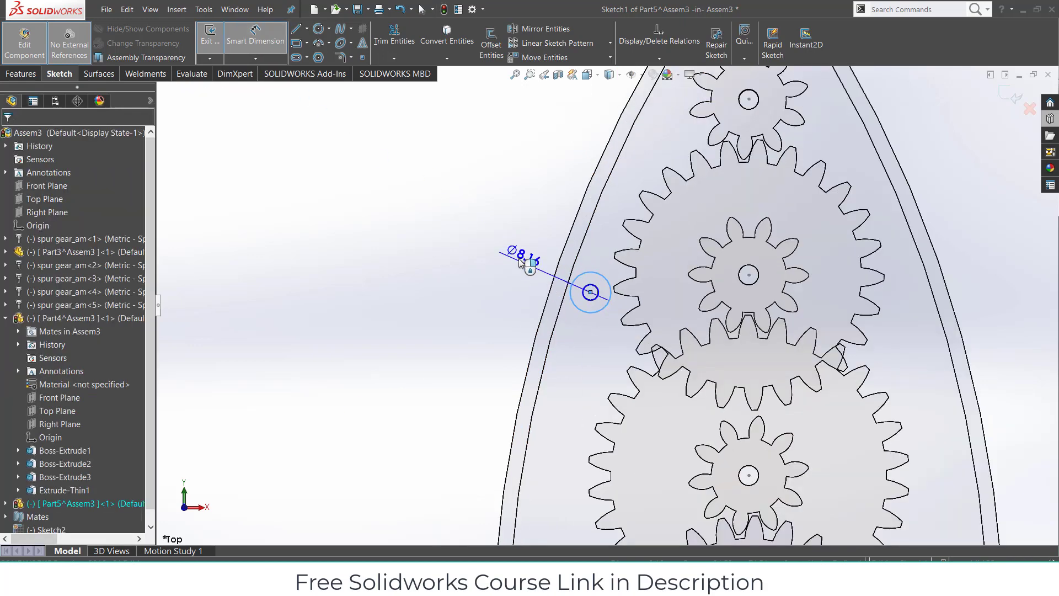
{"action": "left_click", "coordinate": [524, 257]}
{"action": "type", "text": "8.00mm"}
{"action": "key", "text": "Return"}
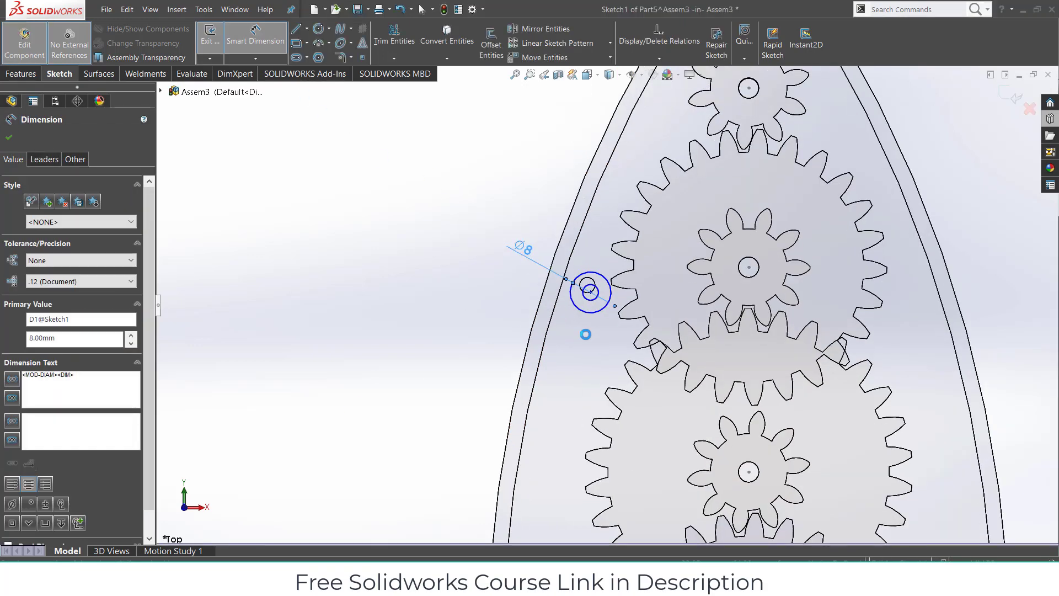
- Start the Line tool near the peg circles, but bring up the choice of rectangle types instead
{"action": "scroll", "coordinate": [594, 297], "scroll_direction": "down", "scroll_amount": 2}
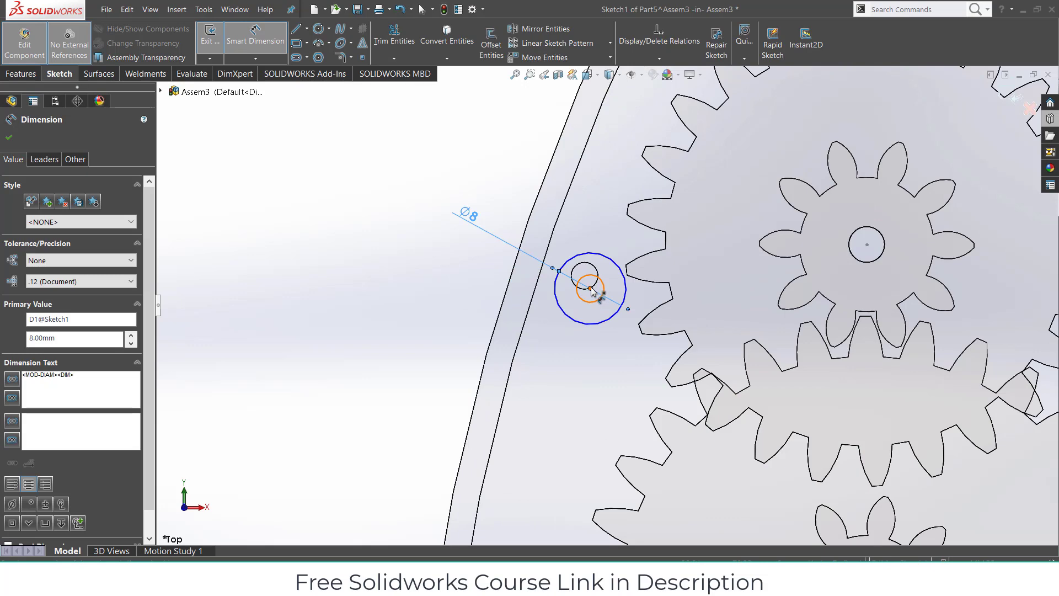
{"action": "scroll", "coordinate": [607, 360], "scroll_direction": "up", "scroll_amount": 5}
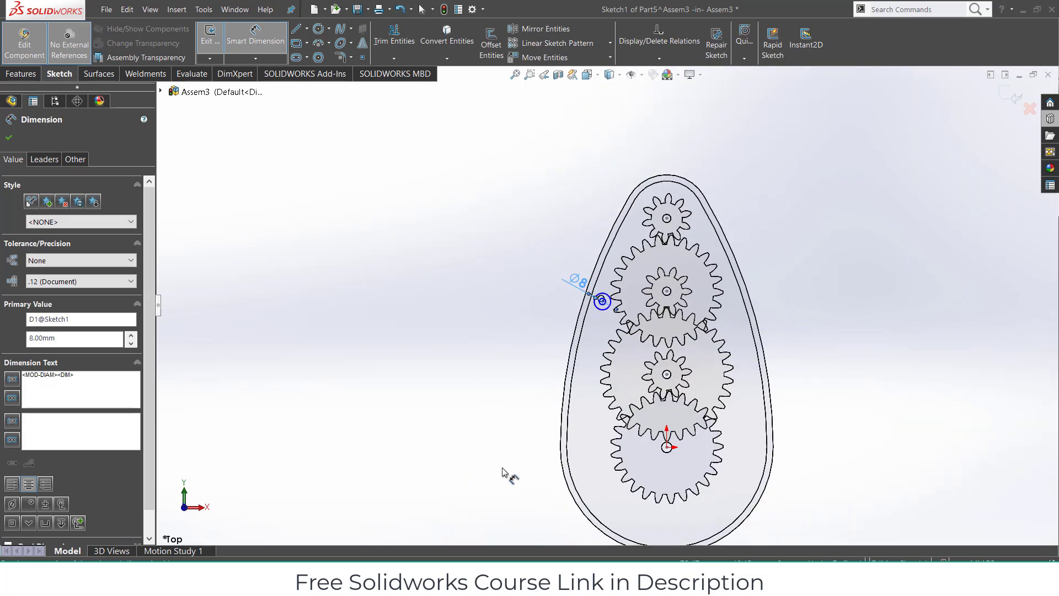
{"action": "left_click", "coordinate": [296, 28]}
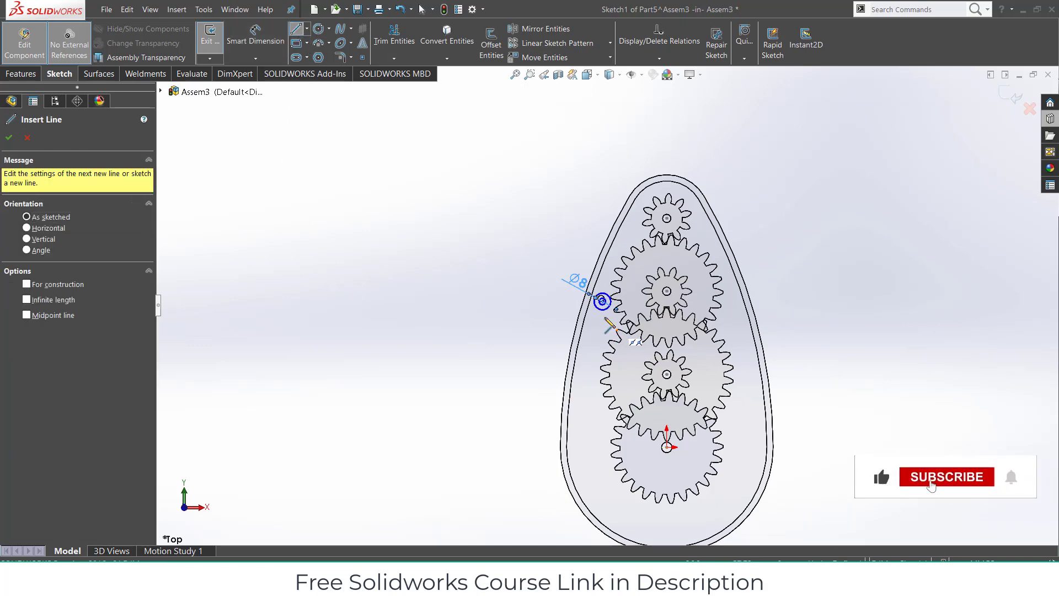
{"action": "scroll", "coordinate": [602, 319], "scroll_direction": "down", "scroll_amount": 5}
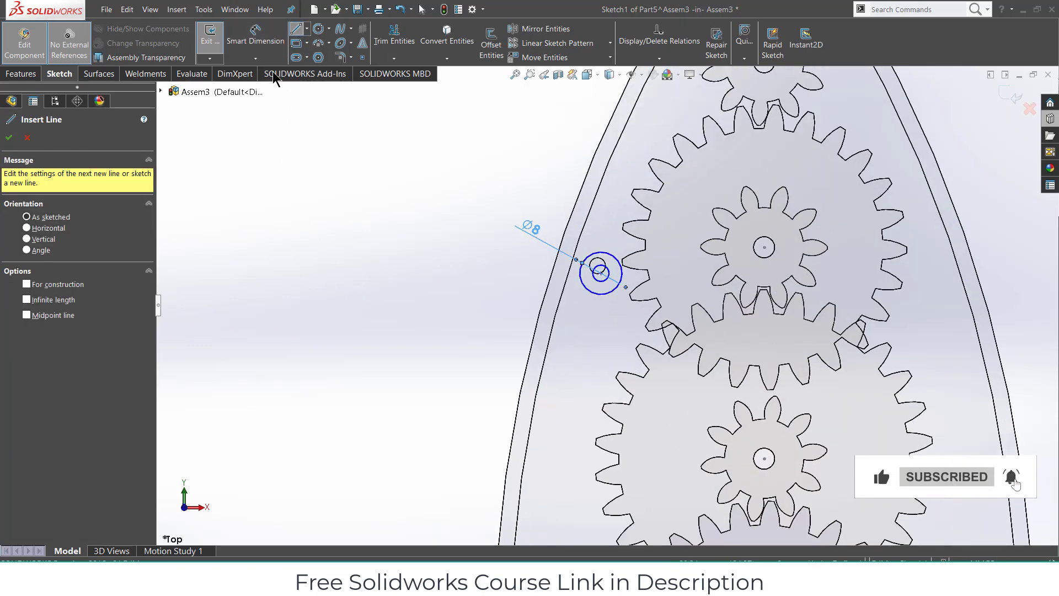
{"action": "left_click", "coordinate": [307, 43]}
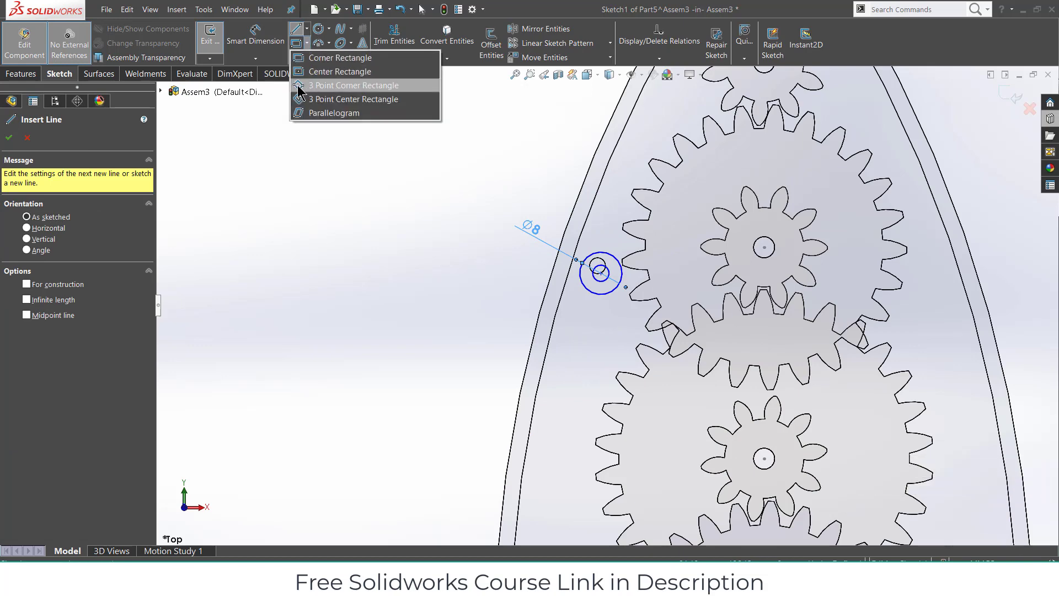
- Sketch a slanted parallelogram arm about 78 mm long, from the 8 mm circle out past the side of the gear housing
{"action": "left_click", "coordinate": [296, 111]}
{"action": "scroll", "coordinate": [600, 279], "scroll_direction": "down", "scroll_amount": 4}
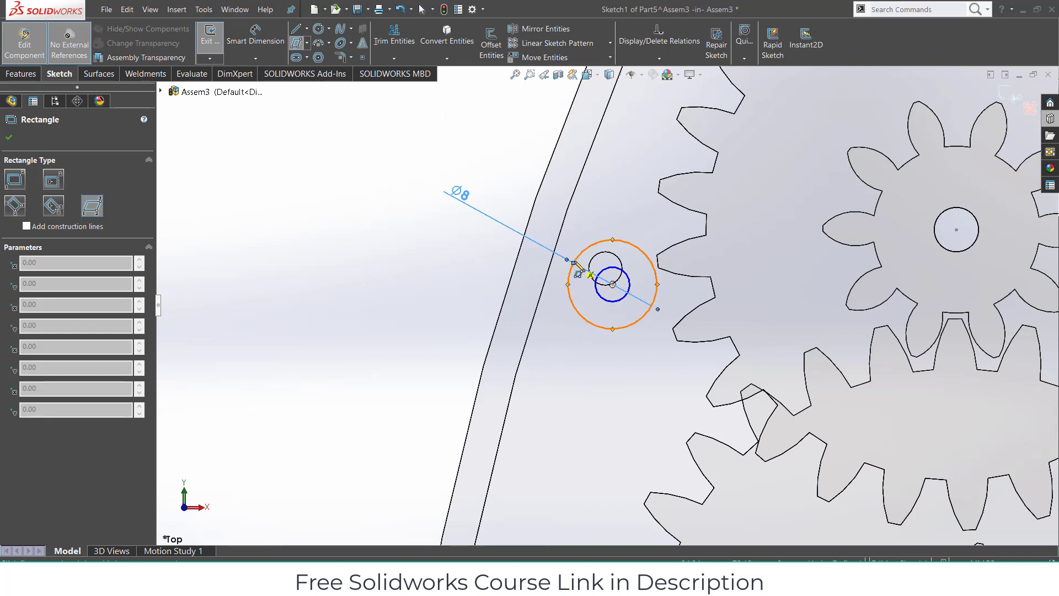
{"action": "left_click", "coordinate": [612, 284]}
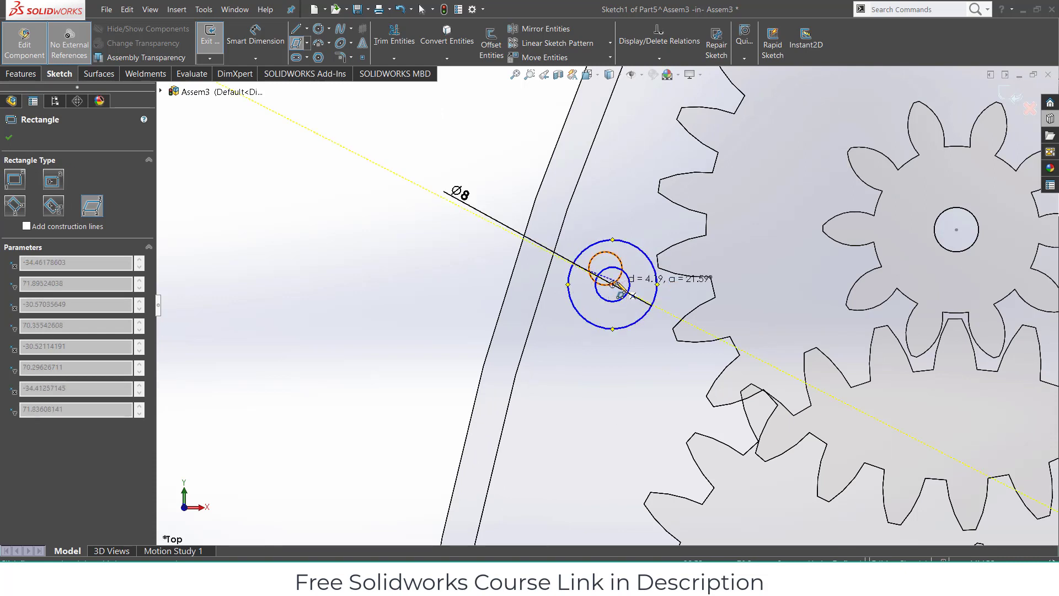
{"action": "scroll", "coordinate": [584, 334], "scroll_direction": "up", "scroll_amount": 6}
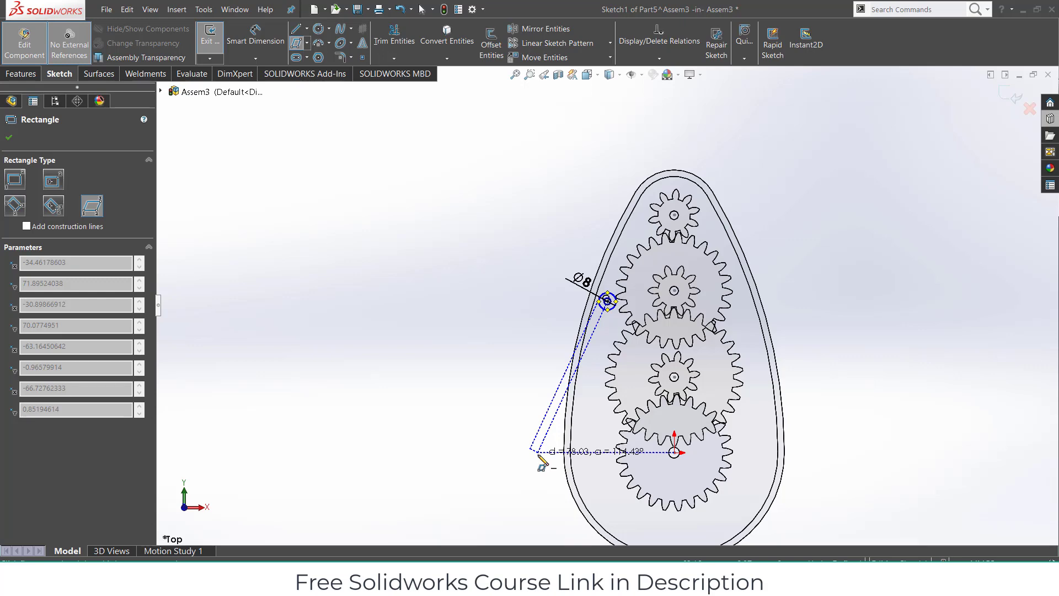
{"action": "left_click", "coordinate": [539, 455]}
- Extrude the ring around the pin hole together with the arm regions to a blind depth of 10 mm
{"action": "scroll", "coordinate": [601, 328], "scroll_direction": "down", "scroll_amount": 5}
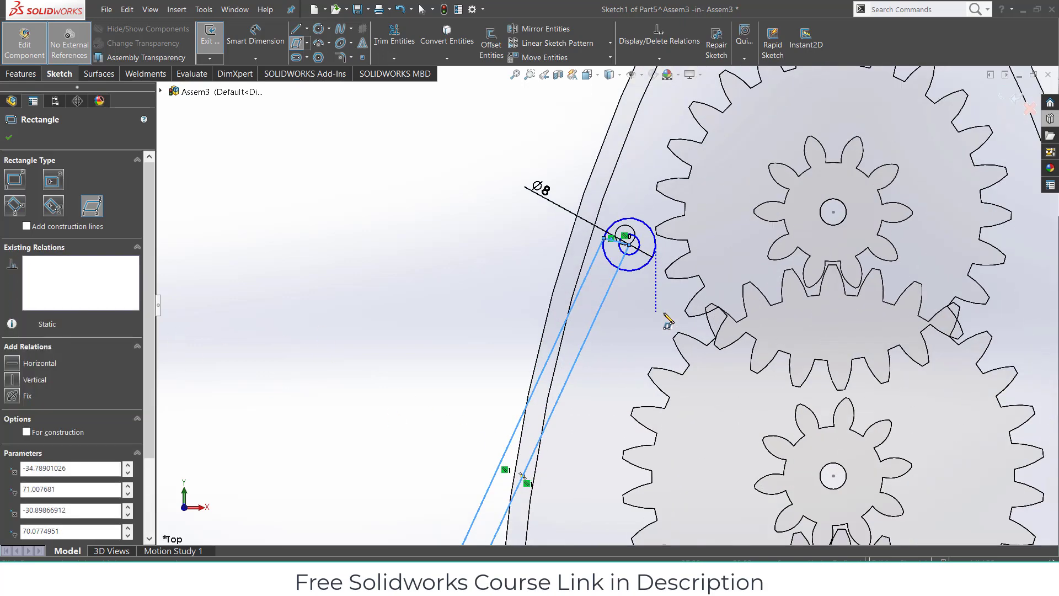
{"action": "left_click", "coordinate": [21, 73]}
{"action": "left_click", "coordinate": [216, 44]}
{"action": "scroll", "coordinate": [580, 236], "scroll_direction": "down", "scroll_amount": 5}
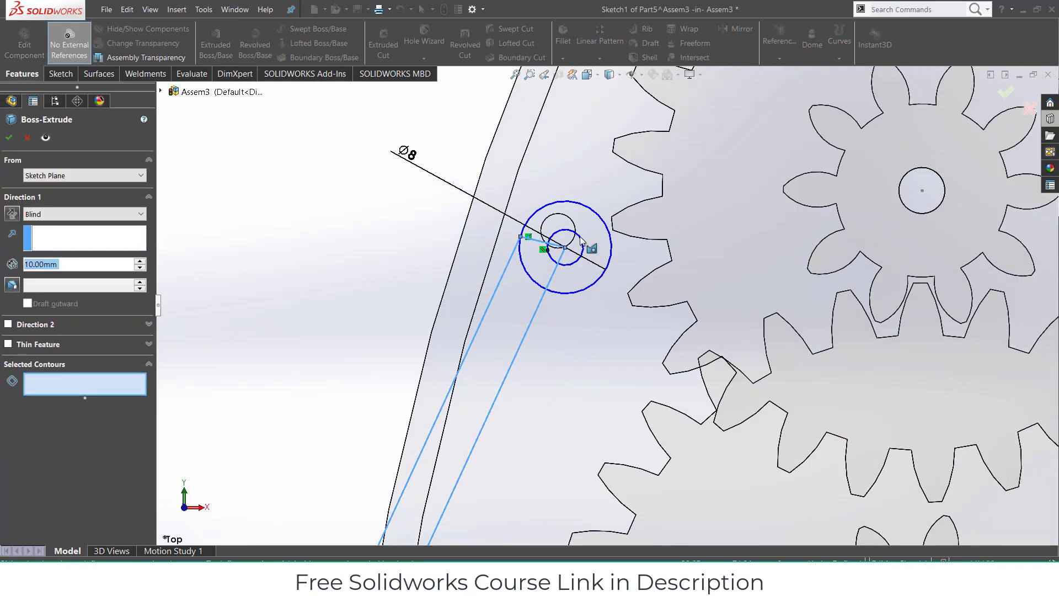
{"action": "left_click", "coordinate": [591, 230]}
{"action": "left_click", "coordinate": [515, 287]}
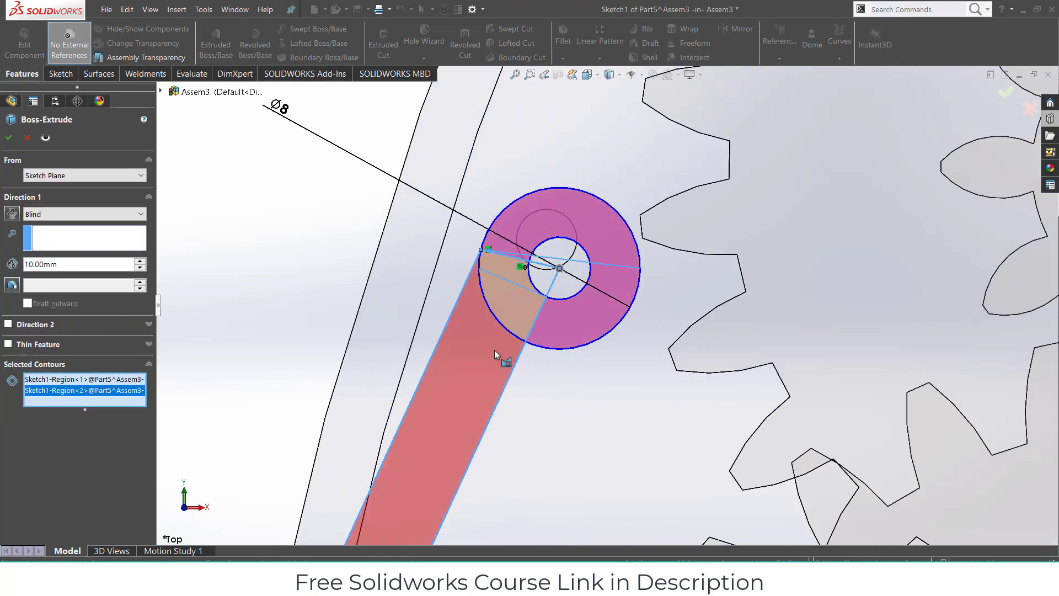
{"action": "left_click", "coordinate": [511, 389]}
{"action": "scroll", "coordinate": [515, 395], "scroll_direction": "up", "scroll_amount": 3}
{"action": "mouse_move", "coordinate": [519, 401]}
{"action": "middle_mouse_down"}
{"action": "mouse_move", "coordinate": [518, 208]}
{"action": "mouse_move", "coordinate": [574, 442]}
{"action": "middle_mouse_up"}
{"action": "scroll", "coordinate": [574, 441], "scroll_direction": "up", "scroll_amount": 2}
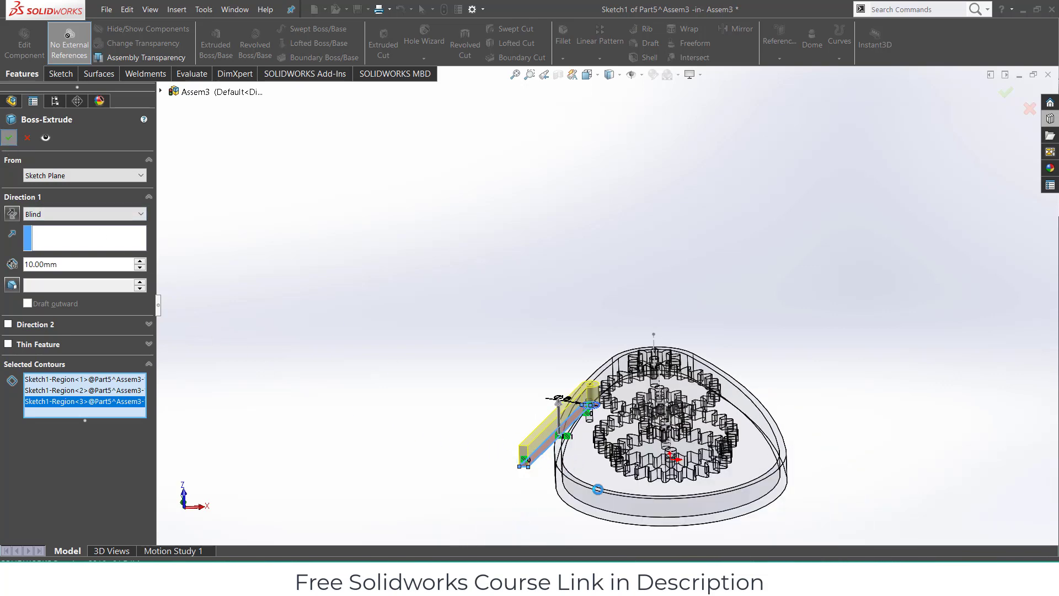
{"action": "key", "text": "Return"}
- Sketch two concentric circles, with radii about 1.9 mm and 5.8 mm, beside the arm's free end on its underside face
{"action": "middle_click_drag", "start_coordinate": [557, 419], "coordinate": [547, 385]}
{"action": "scroll", "coordinate": [547, 385], "scroll_direction": "down", "scroll_amount": 3}
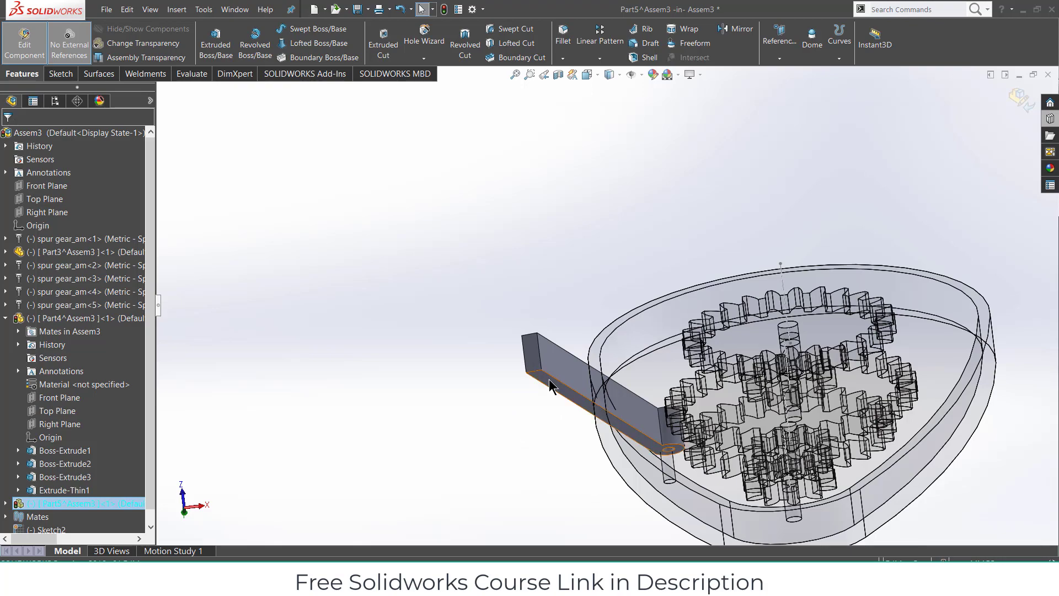
{"action": "left_click", "coordinate": [549, 386]}
{"action": "left_click", "coordinate": [592, 352]}
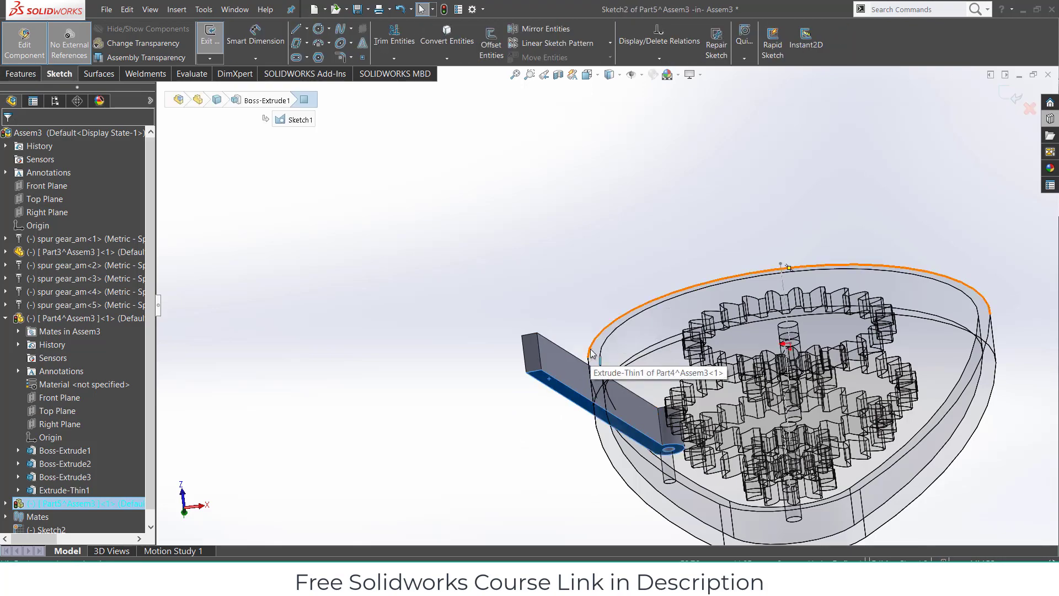
{"action": "scroll", "coordinate": [506, 251], "scroll_direction": "down", "scroll_amount": 5}
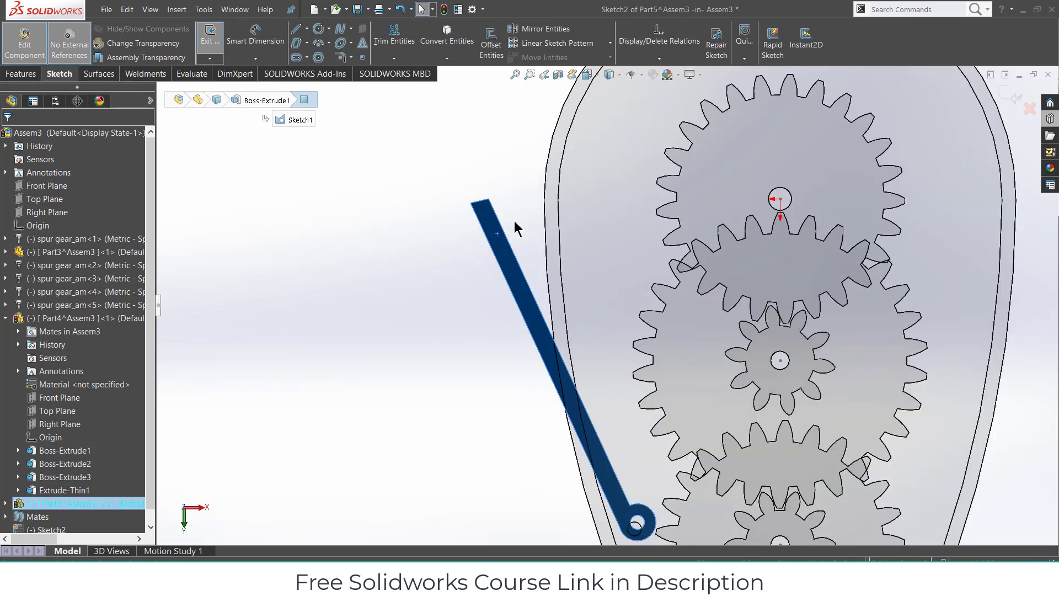
{"action": "scroll", "coordinate": [513, 210], "scroll_direction": "down", "scroll_amount": 3}
{"action": "left_click", "coordinate": [318, 29]}
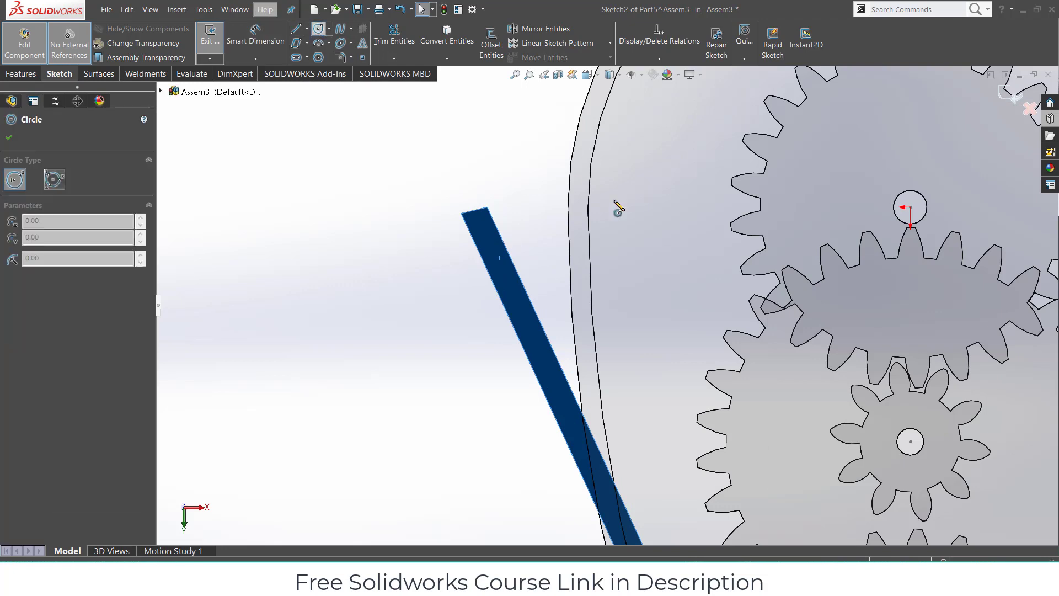
{"action": "left_click", "coordinate": [506, 222]}
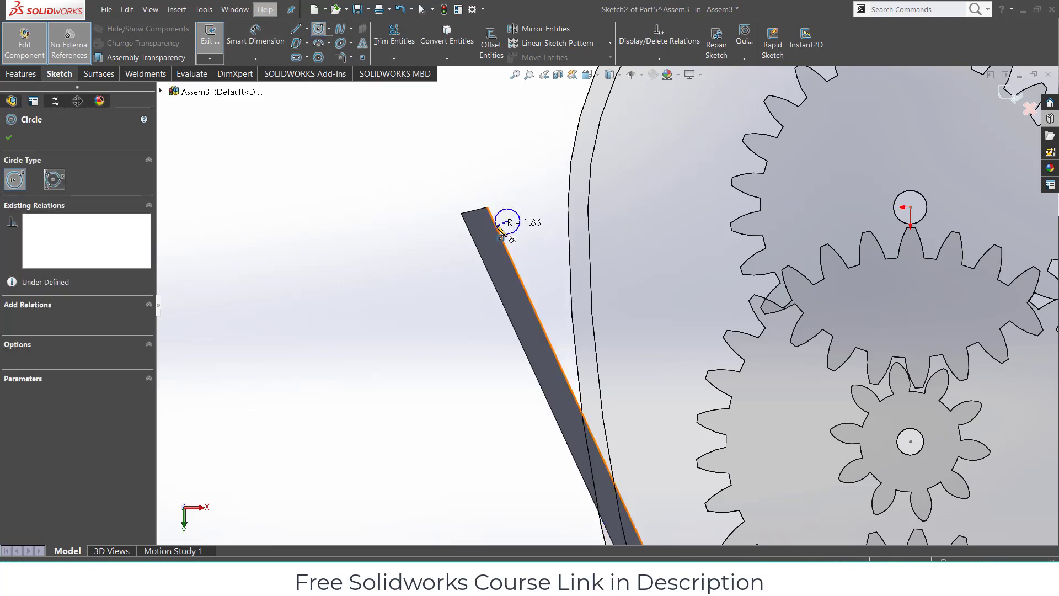
{"action": "left_click", "coordinate": [500, 229]}
{"action": "left_click", "coordinate": [507, 221]}
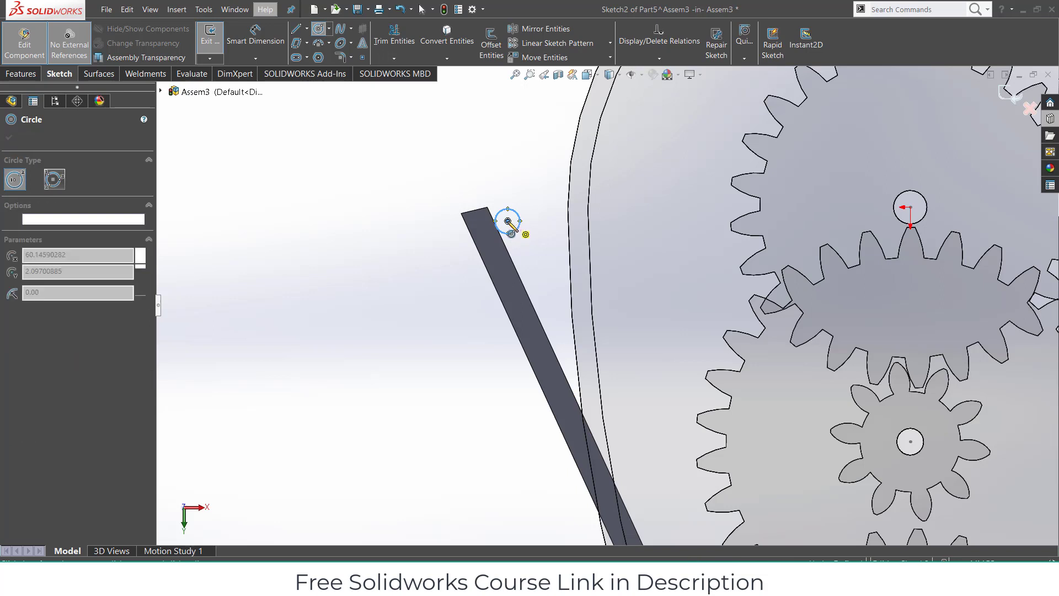
{"action": "left_click", "coordinate": [482, 249]}
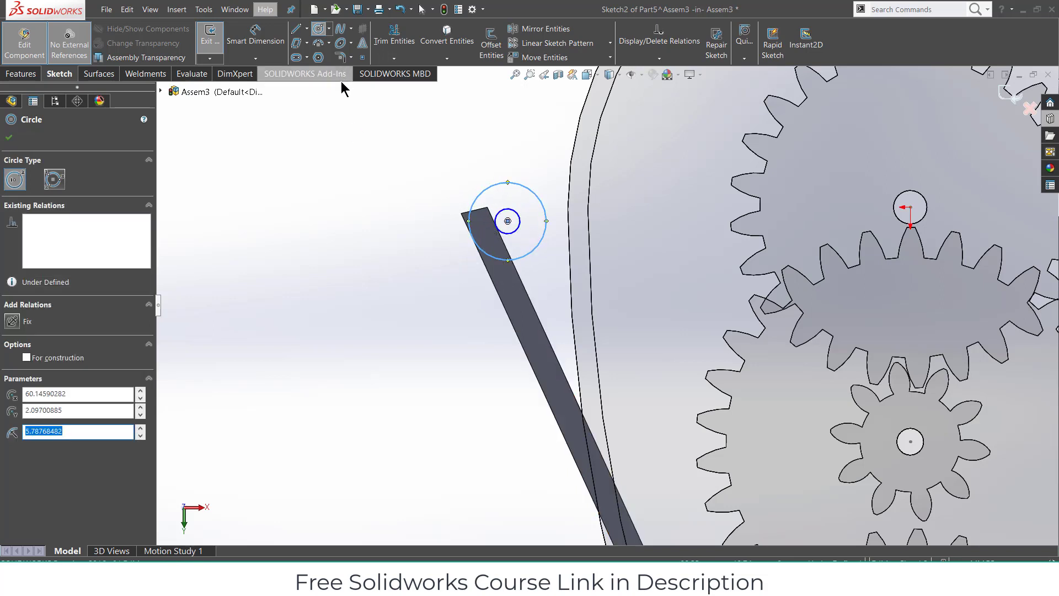
- Extrude the ring 10 mm with the direction reversed so it runs alongside the arm's end and merges with it
{"action": "left_click", "coordinate": [28, 74]}
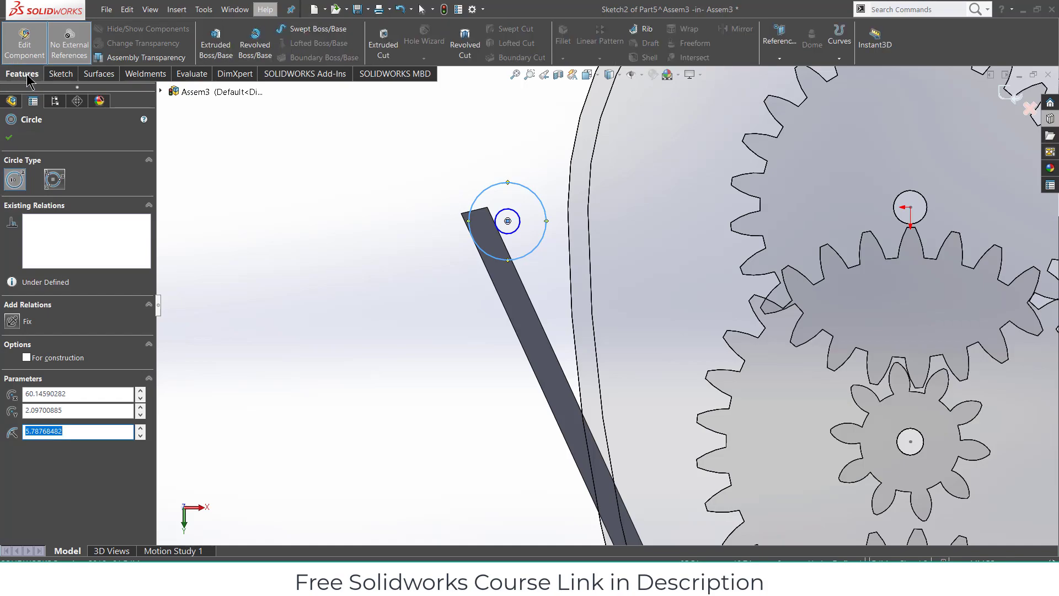
{"action": "left_click", "coordinate": [207, 45]}
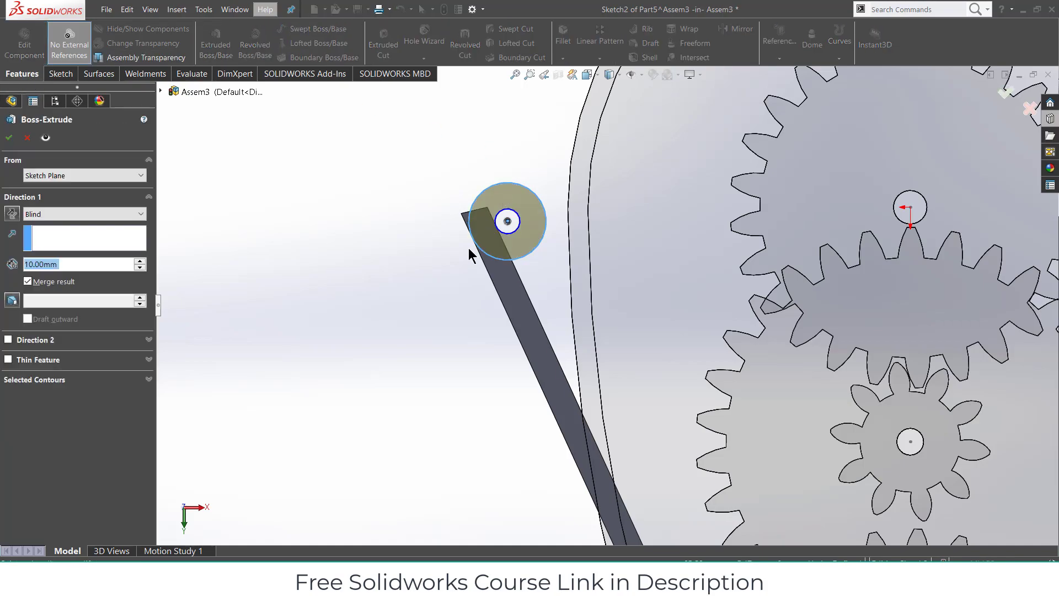
{"action": "middle_click_drag", "start_coordinate": [469, 247], "coordinate": [512, 480]}
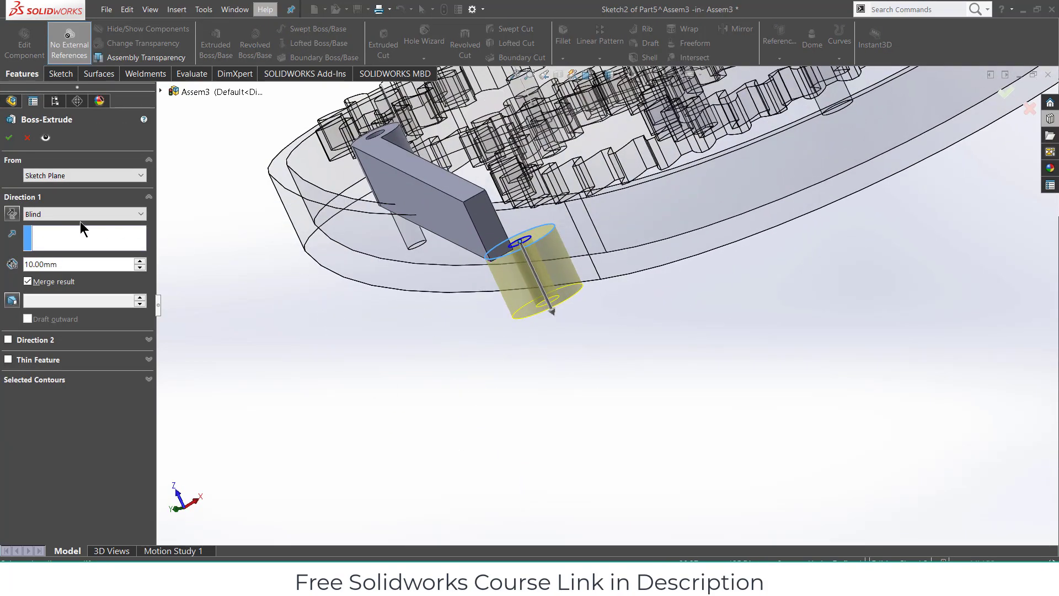
{"action": "left_click", "coordinate": [12, 214]}
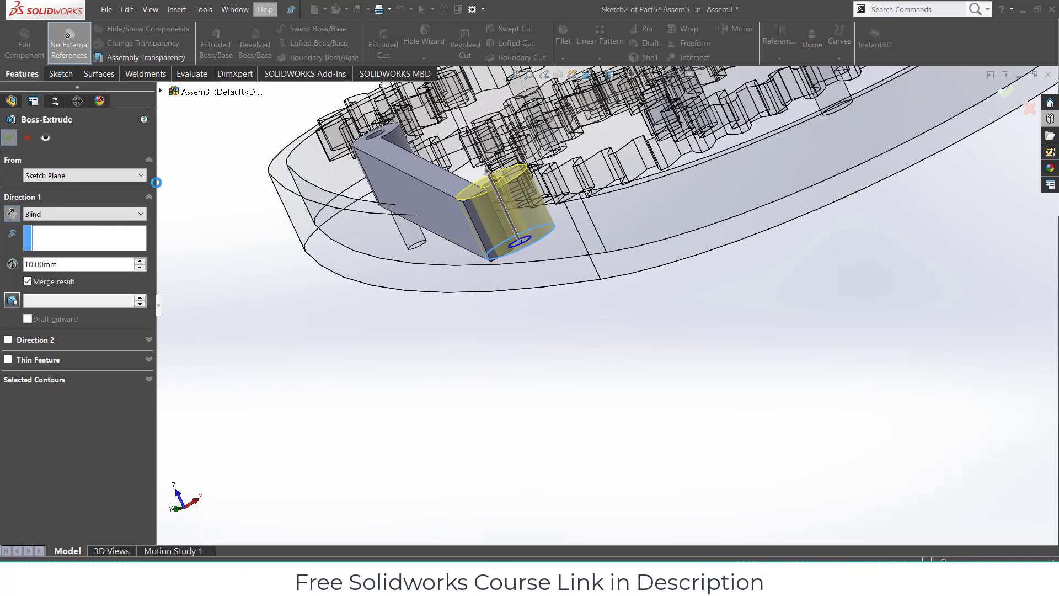
{"action": "key", "text": "Return"}
{"action": "middle_click_drag", "start_coordinate": [565, 291], "coordinate": [567, 340]}
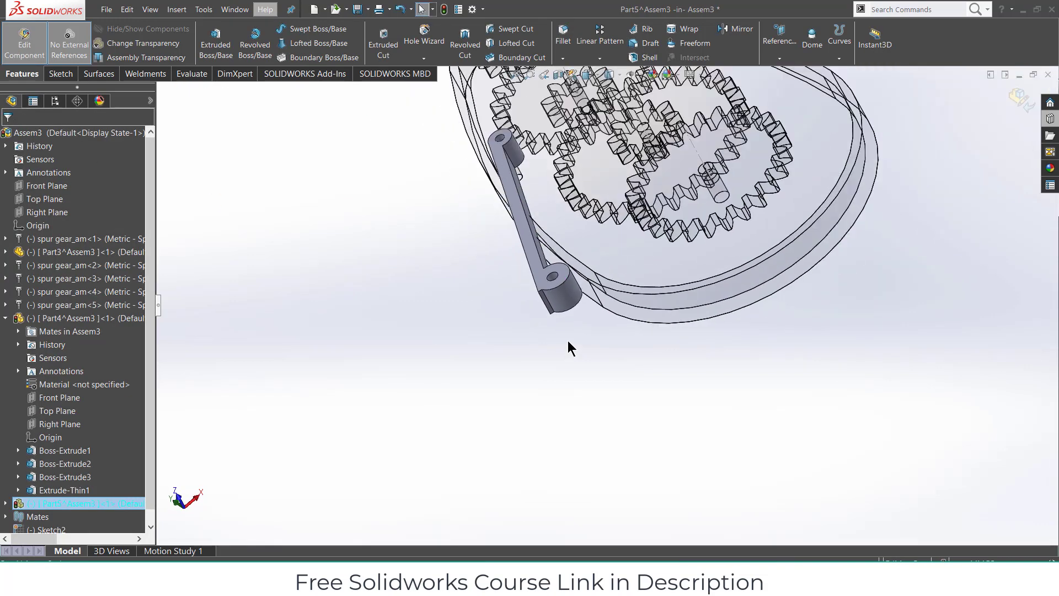
- Set the extrusion depth of the ring at the arm's free end to 5 mm and finish editing the arm part
{"action": "scroll", "coordinate": [553, 265], "scroll_direction": "down", "scroll_amount": 3}
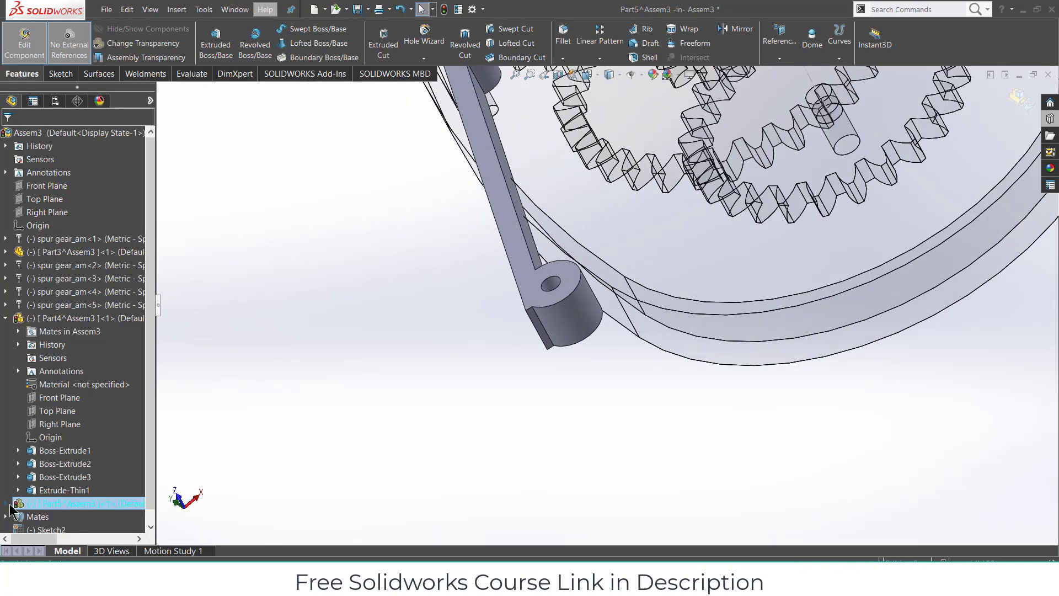
{"action": "left_click", "coordinate": [6, 503]}
{"action": "right_click", "coordinate": [55, 517]}
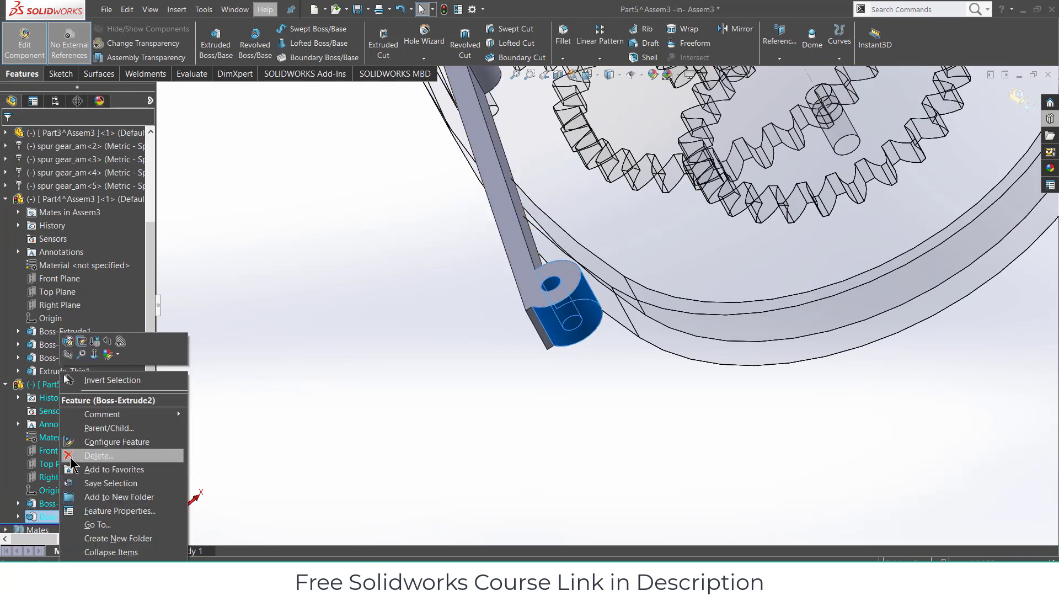
{"action": "left_click", "coordinate": [67, 341]}
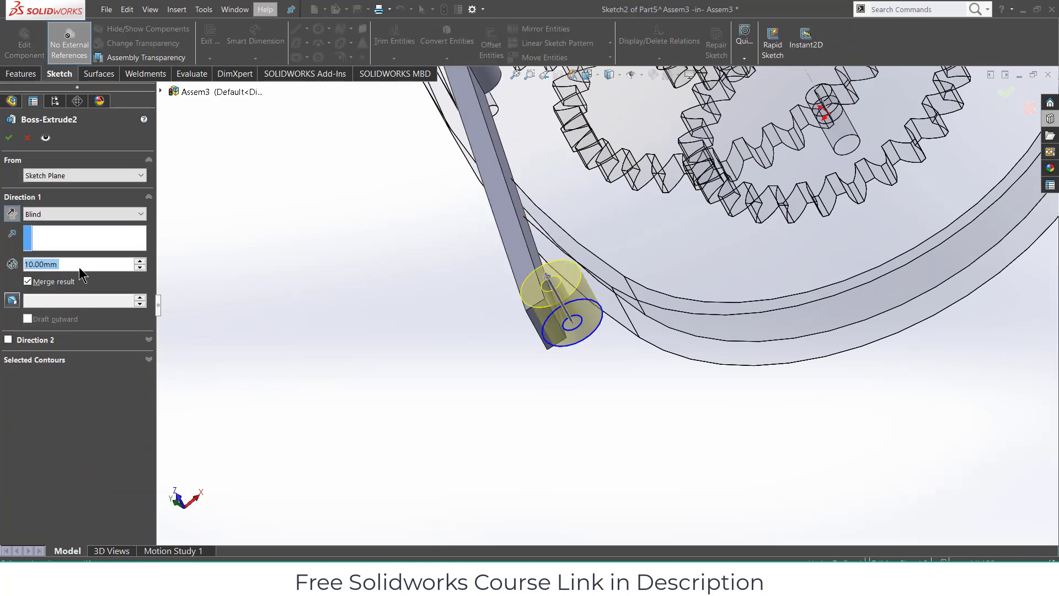
{"action": "type", "text": "5"}
{"action": "key", "text": "Return"}
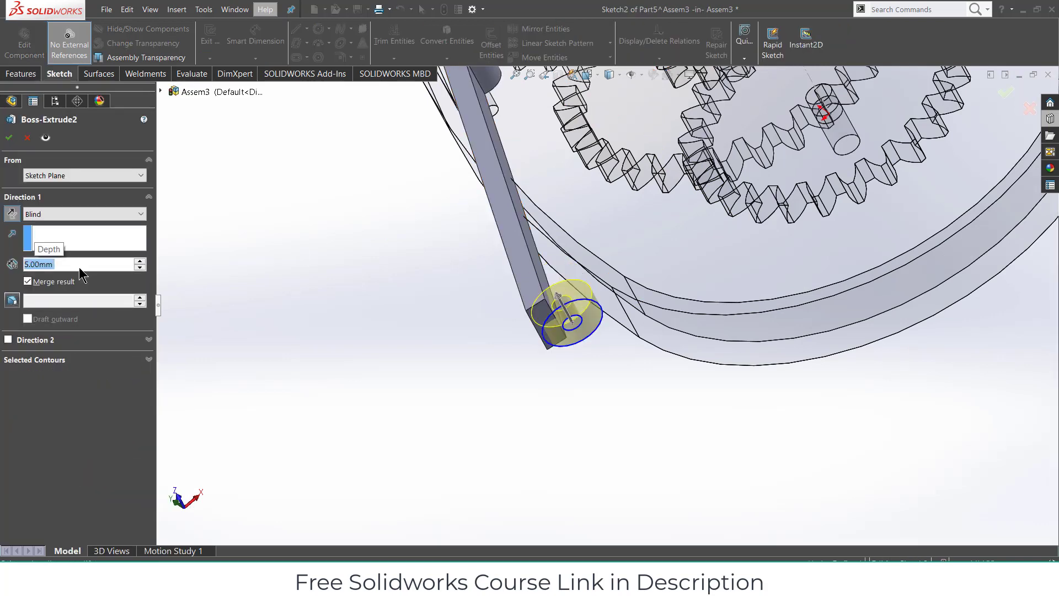
{"action": "left_click", "coordinate": [7, 138]}
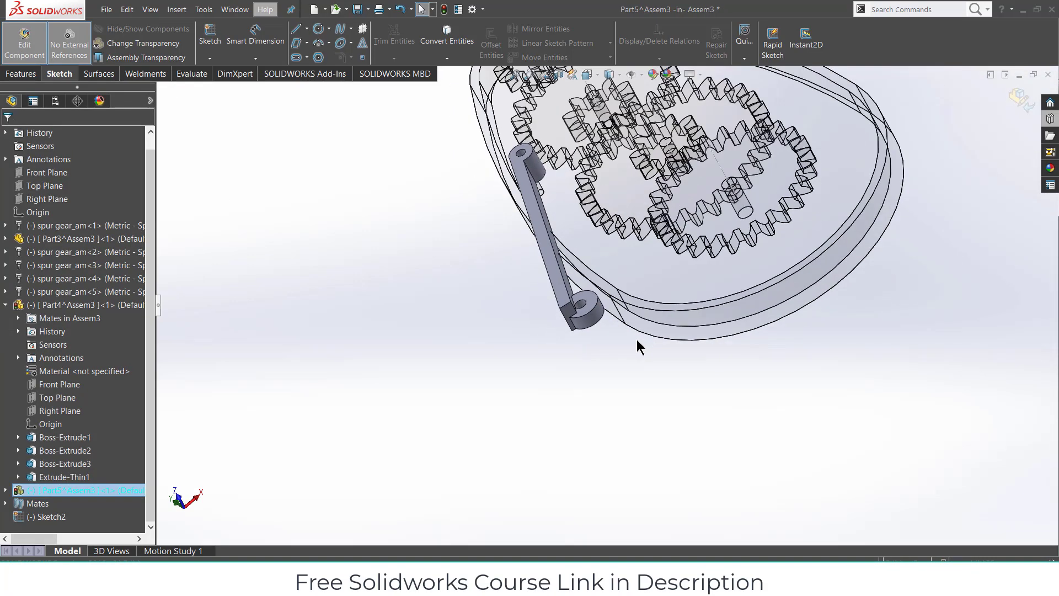
{"action": "left_click", "coordinate": [1020, 98]}
- Edit the large end gear in place and sketch a circle about 3.4 mm in diameter on its face, beside the central hole
{"action": "scroll", "coordinate": [582, 248], "scroll_direction": "down", "scroll_amount": 5}
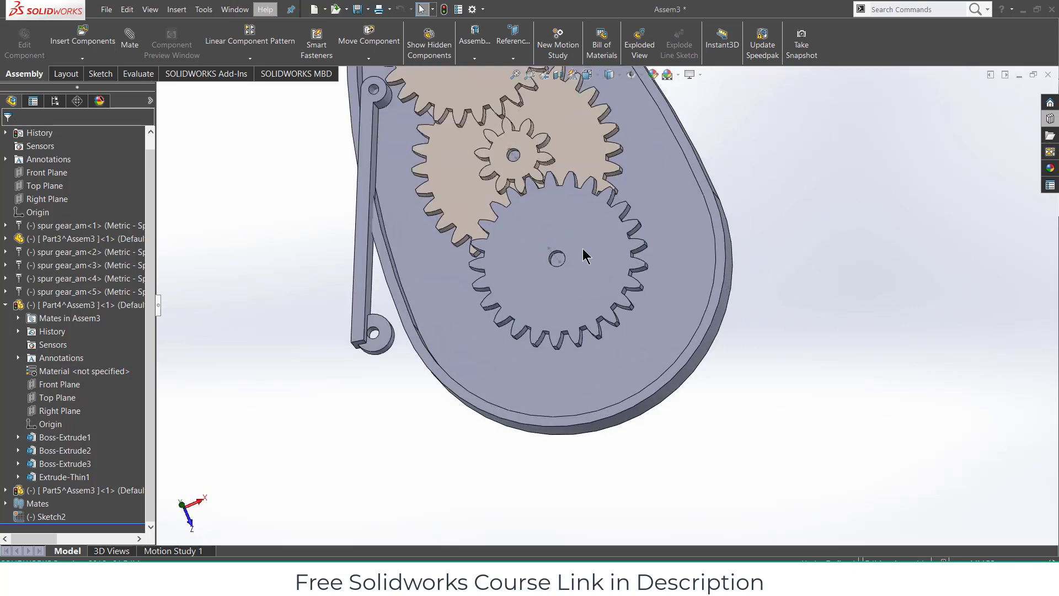
{"action": "left_click", "coordinate": [581, 244]}
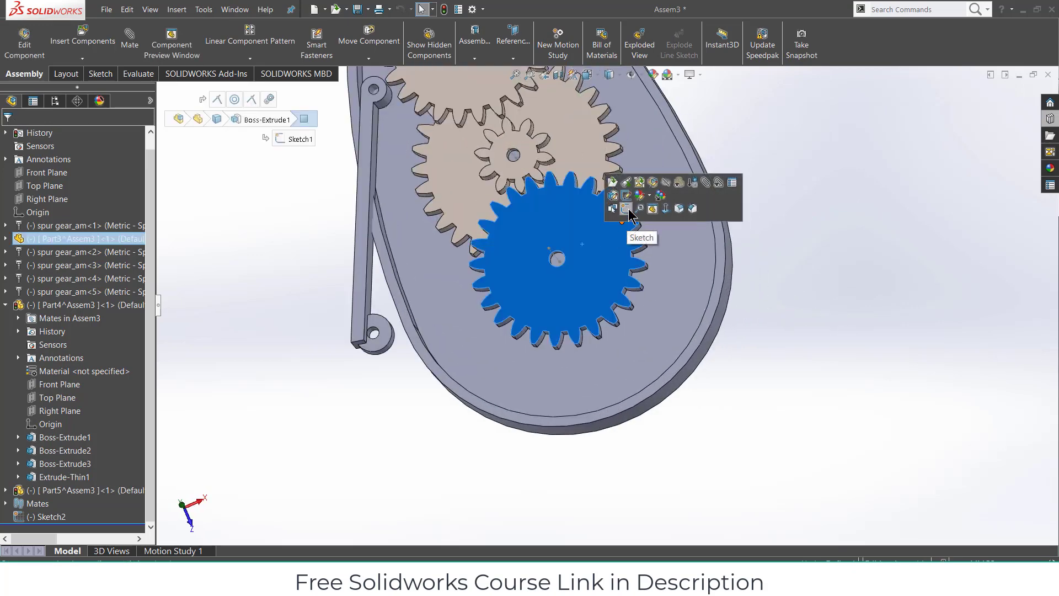
{"action": "left_click", "coordinate": [24, 43]}
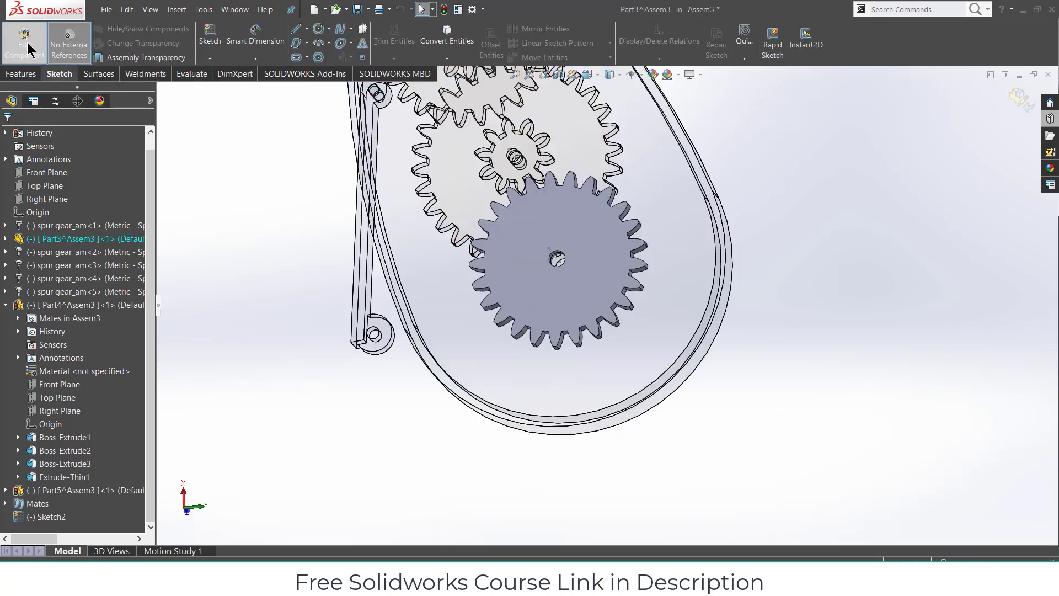
{"action": "left_click", "coordinate": [589, 227]}
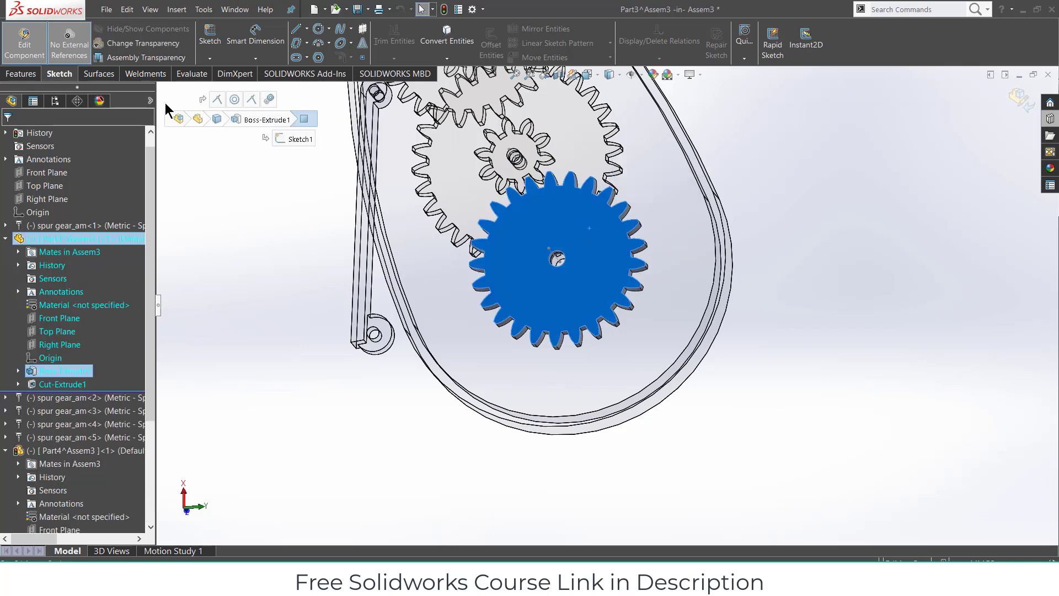
{"action": "left_click", "coordinate": [221, 48]}
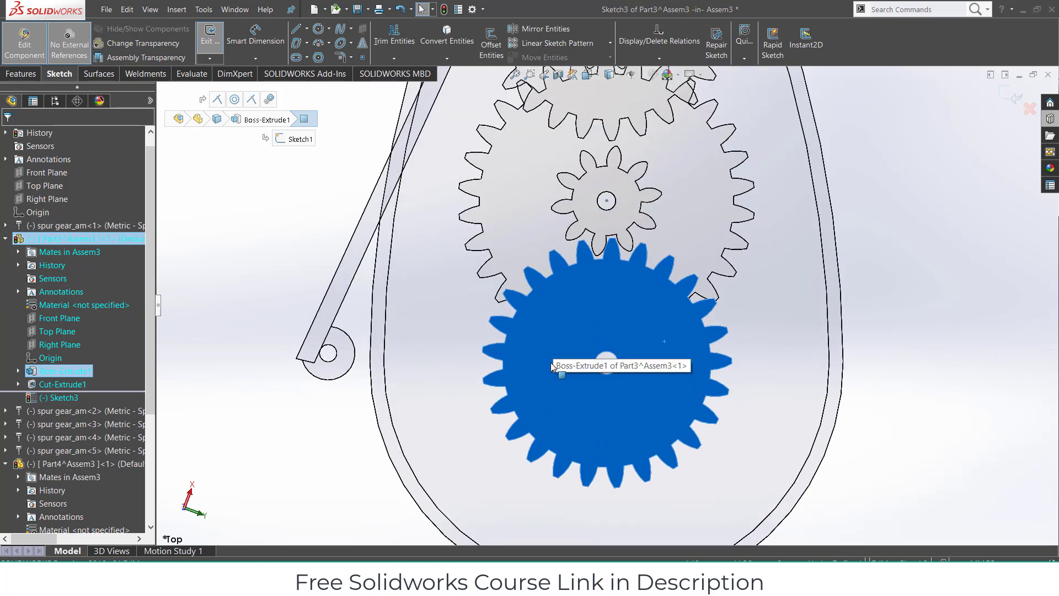
{"action": "left_click", "coordinate": [295, 140]}
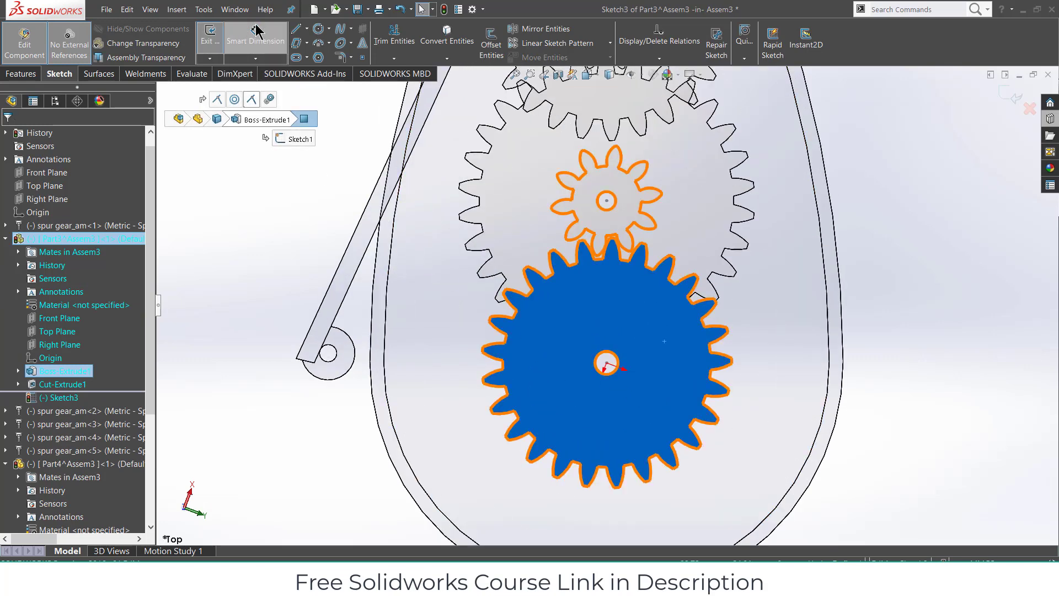
{"action": "left_click", "coordinate": [317, 30]}
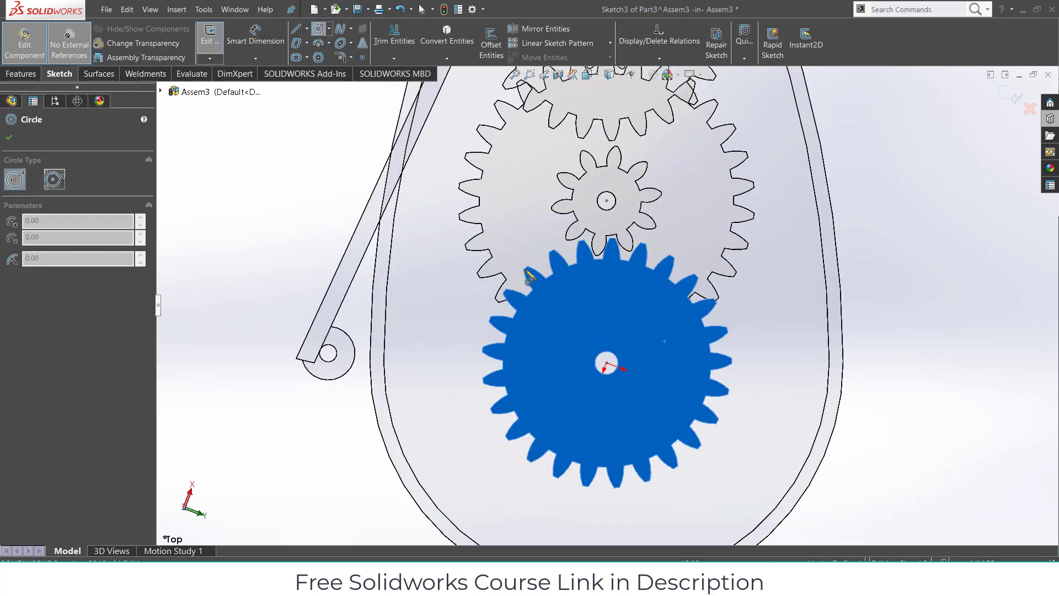
{"action": "left_click", "coordinate": [545, 366]}
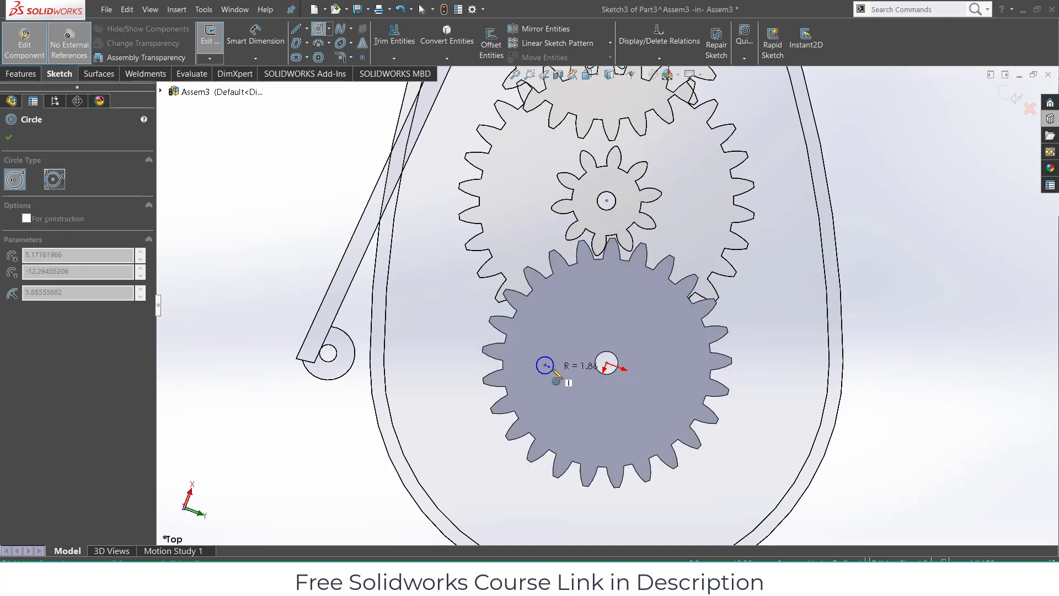
{"action": "left_click", "coordinate": [556, 376]}
- Dimension the small circle on the gear face with a diameter of 3 mm
{"action": "left_click", "coordinate": [259, 35]}
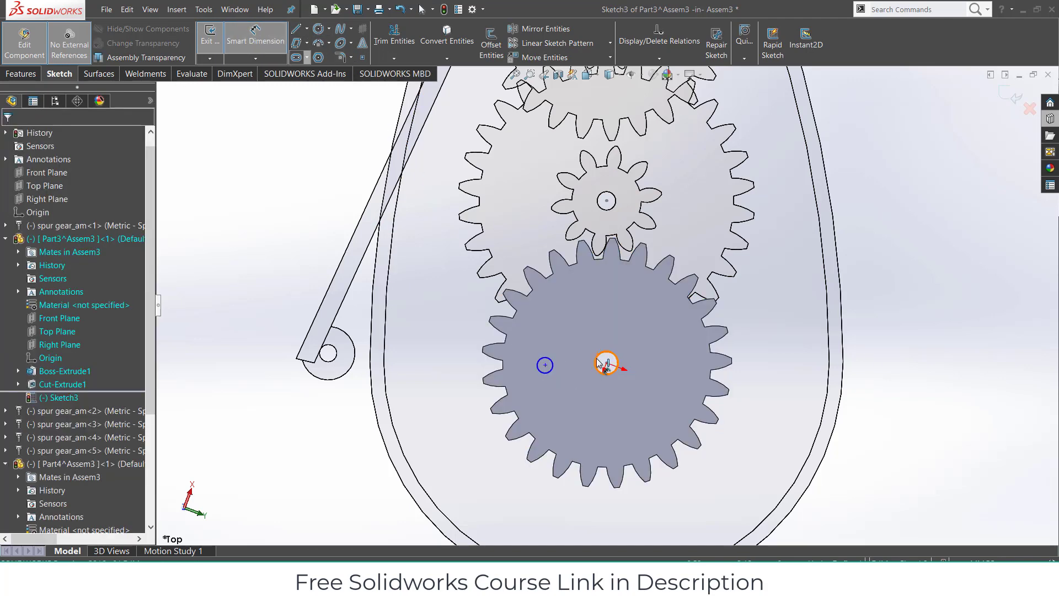
{"action": "left_click", "coordinate": [555, 363]}
{"action": "left_click", "coordinate": [565, 351]}
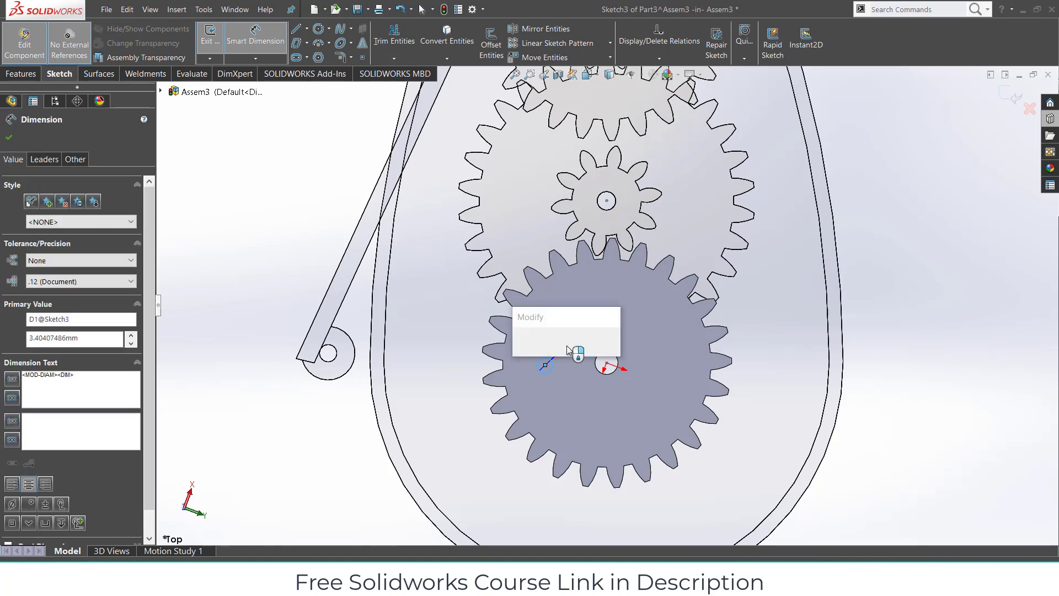
{"action": "type", "text": "3"}
{"action": "key", "text": "Return"}
{"action": "key", "text": "Escape"}
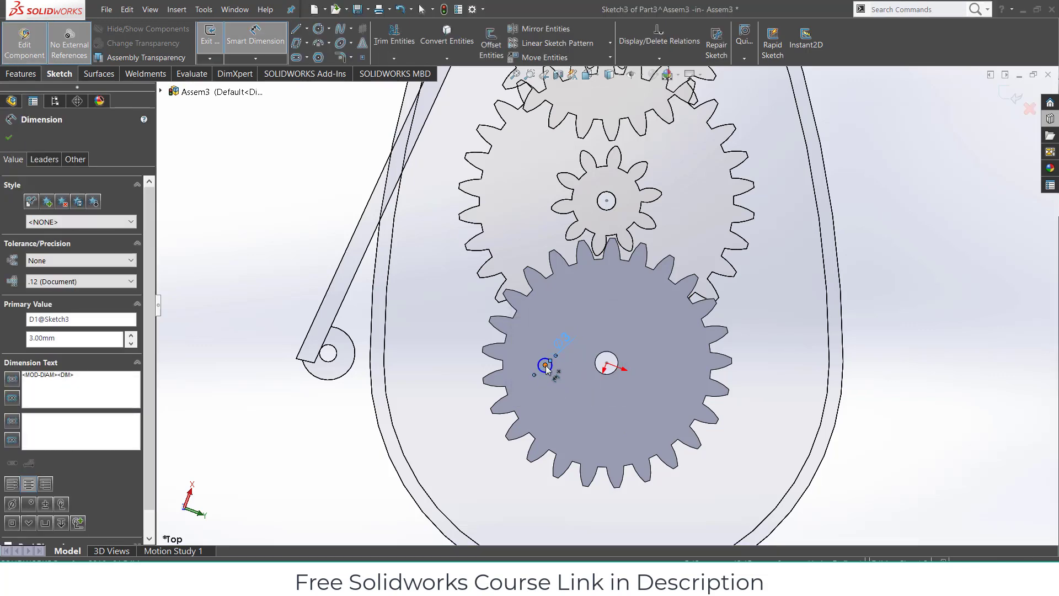
- Try a horizontal relation between the small circle's centre and the gear's origin, and undo it
{"action": "left_click", "coordinate": [606, 364]}
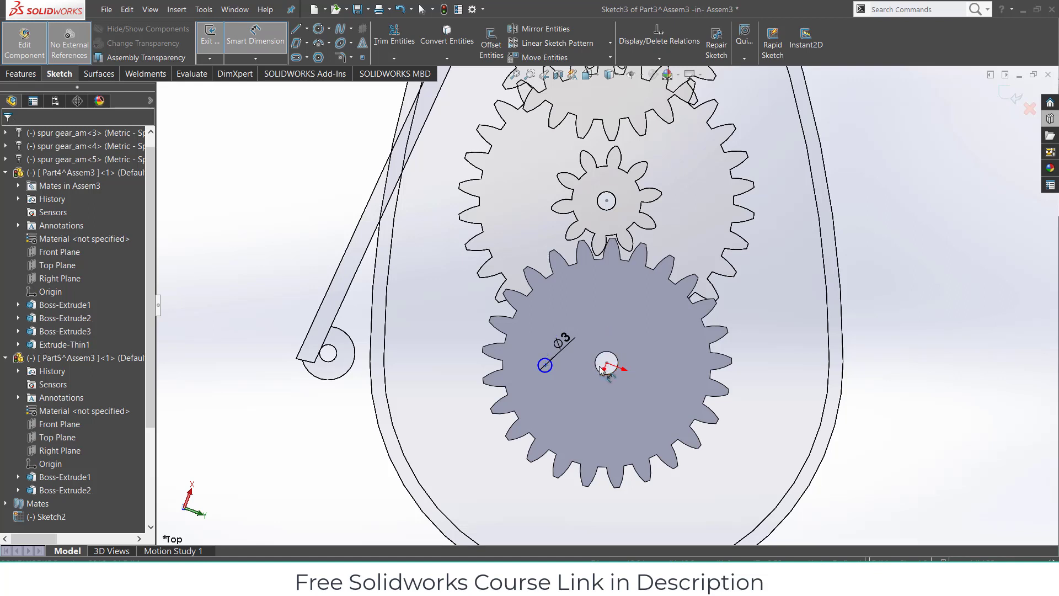
{"action": "left_click", "coordinate": [545, 365]}
{"action": "key", "text": "Escape"}
{"action": "left_click", "coordinate": [545, 365]}
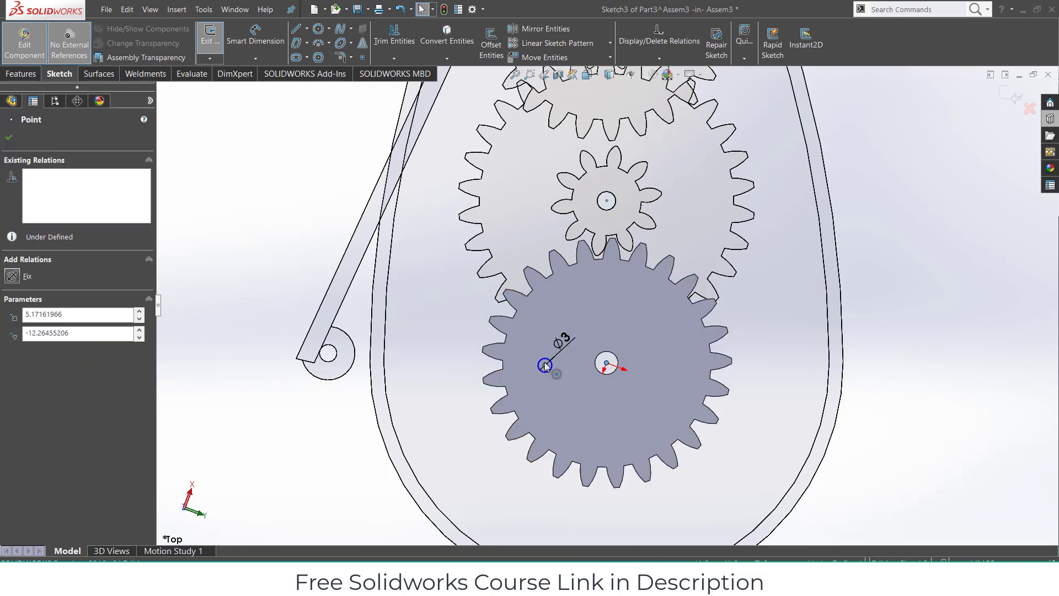
{"action": "left_click", "coordinate": [606, 363], "text": "ctrl"}
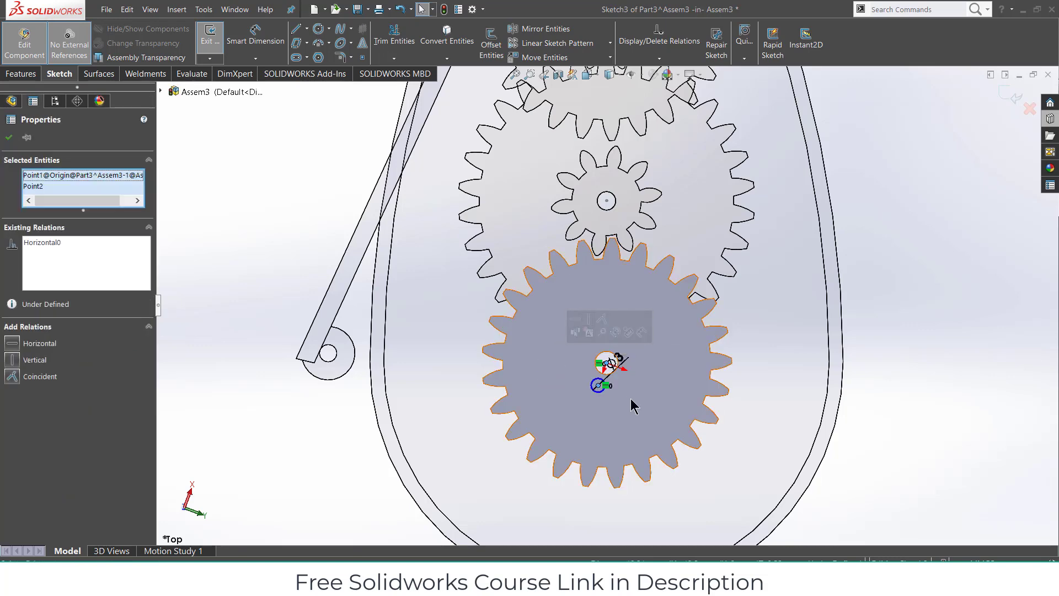
{"action": "key", "text": "ctrl+z"}
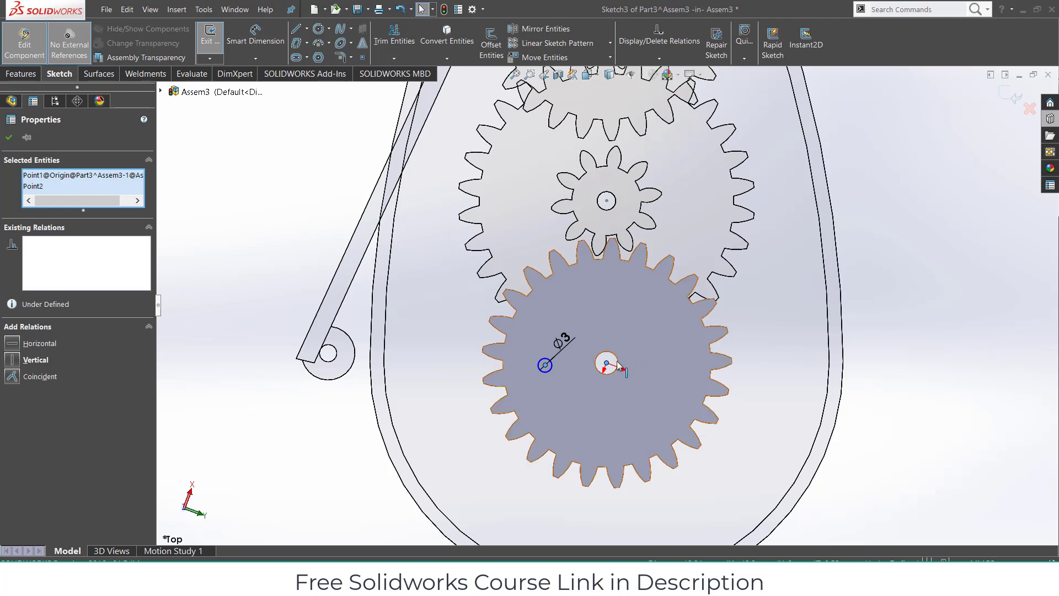
- Dimension the distance between the small circle's centre and the gear's centre as 12 mm
{"action": "left_click", "coordinate": [255, 36]}
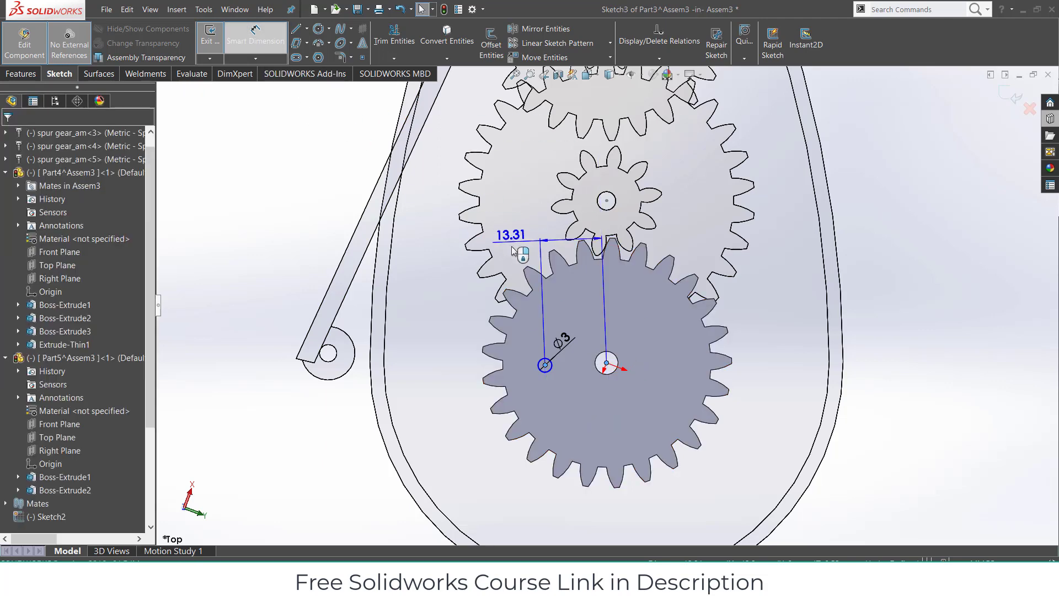
{"action": "left_click", "coordinate": [564, 309]}
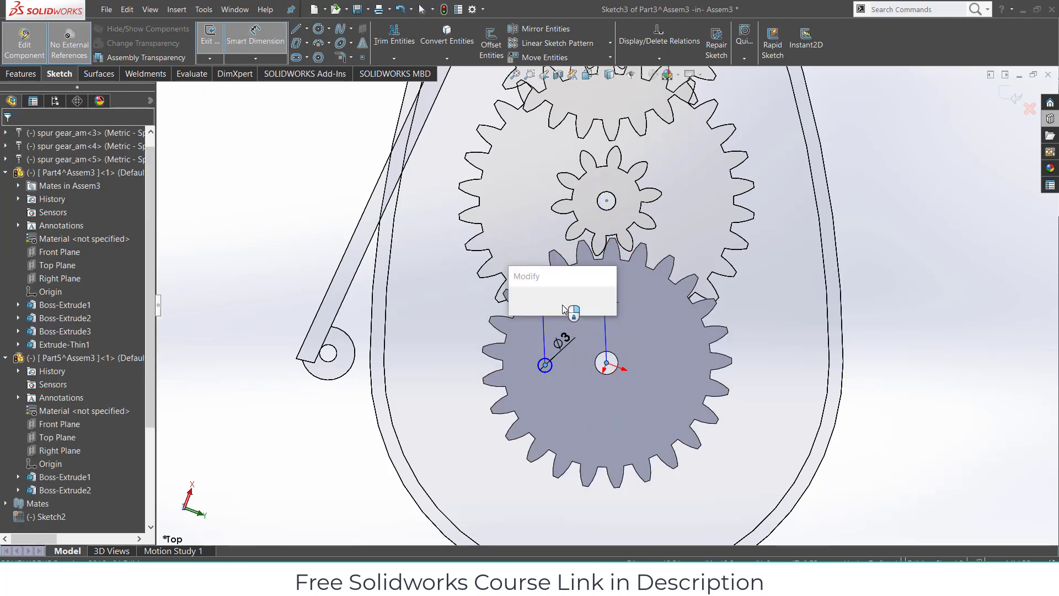
{"action": "type", "text": "12"}
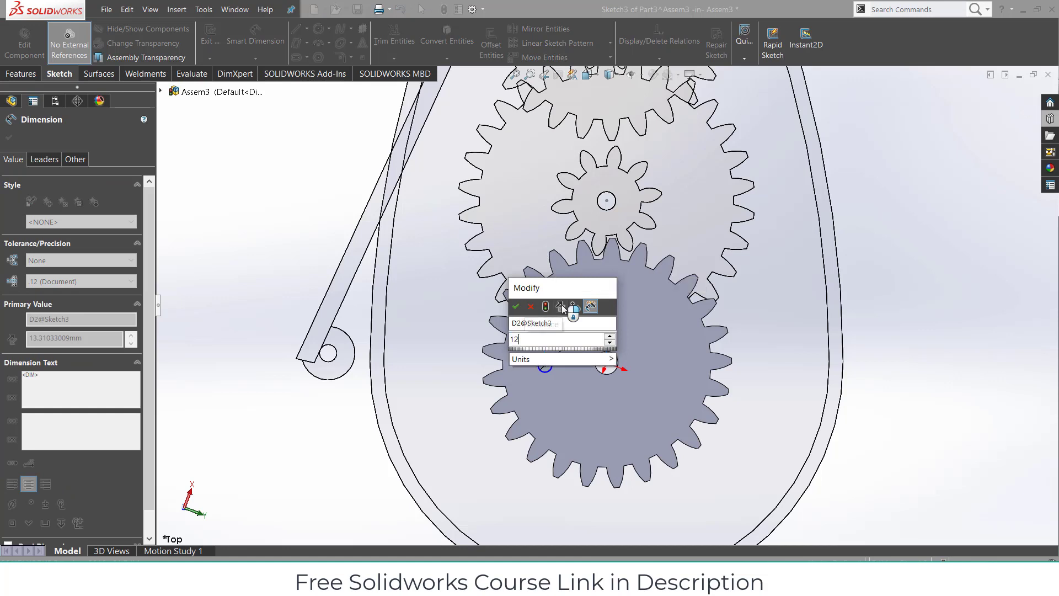
{"action": "key", "text": "Return"}
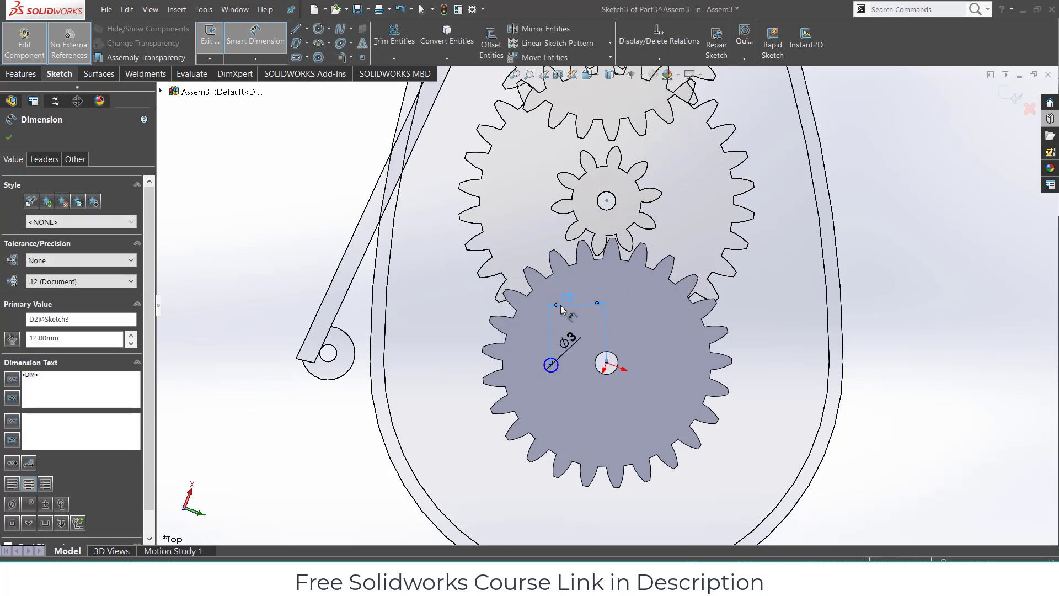
- Cut the small circle through the large gear and finish editing the gear part
{"action": "left_click", "coordinate": [21, 75]}
{"action": "left_click", "coordinate": [383, 43]}
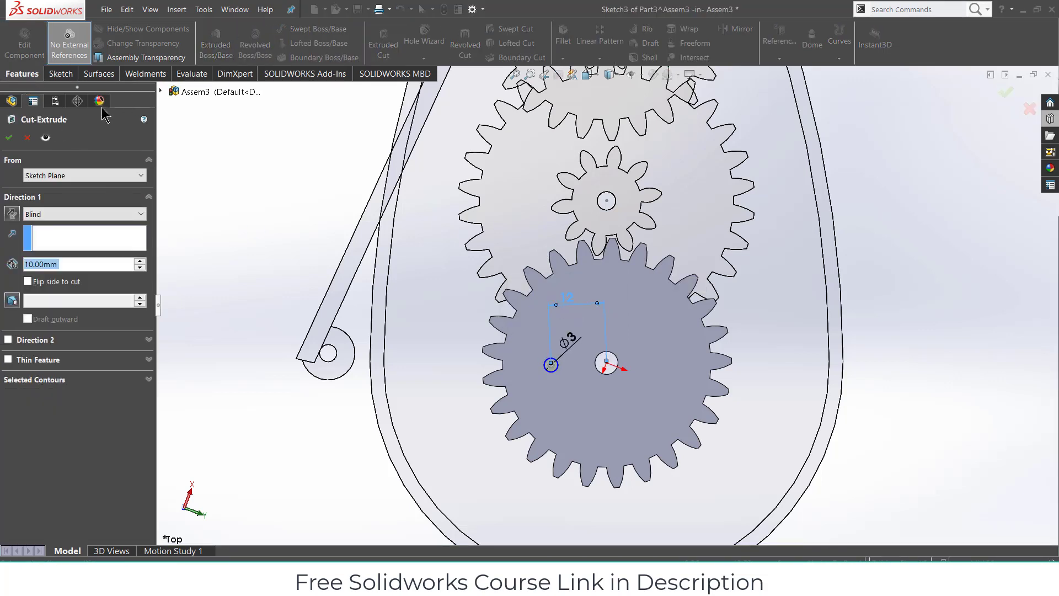
{"action": "left_click", "coordinate": [44, 215]}
{"action": "left_click", "coordinate": [44, 234]}
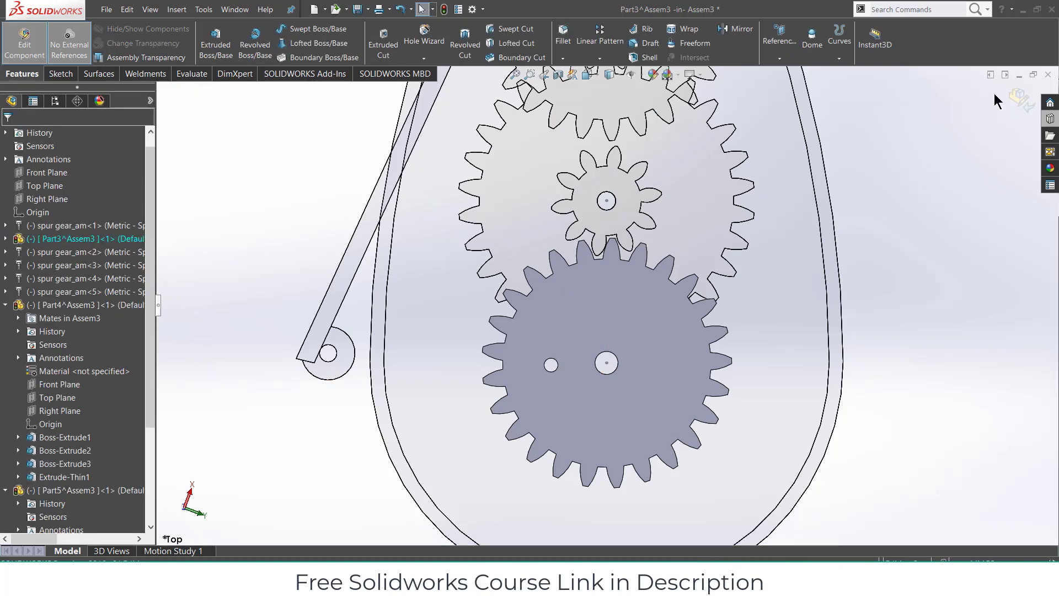
{"action": "left_click", "coordinate": [1021, 97]}
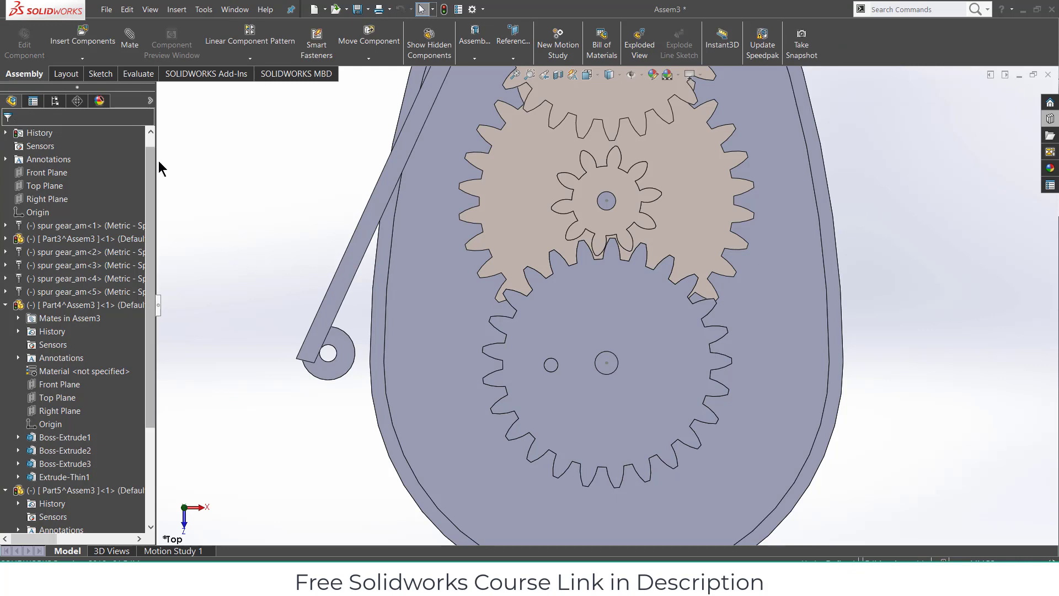
- Insert a new part on the Top Plane and sketch a straight slot, about 48.2 mm between centres and 9.6 mm wide, from gear hole to arm-ring hole
{"action": "left_click", "coordinate": [82, 58]}
{"action": "left_click", "coordinate": [84, 86]}
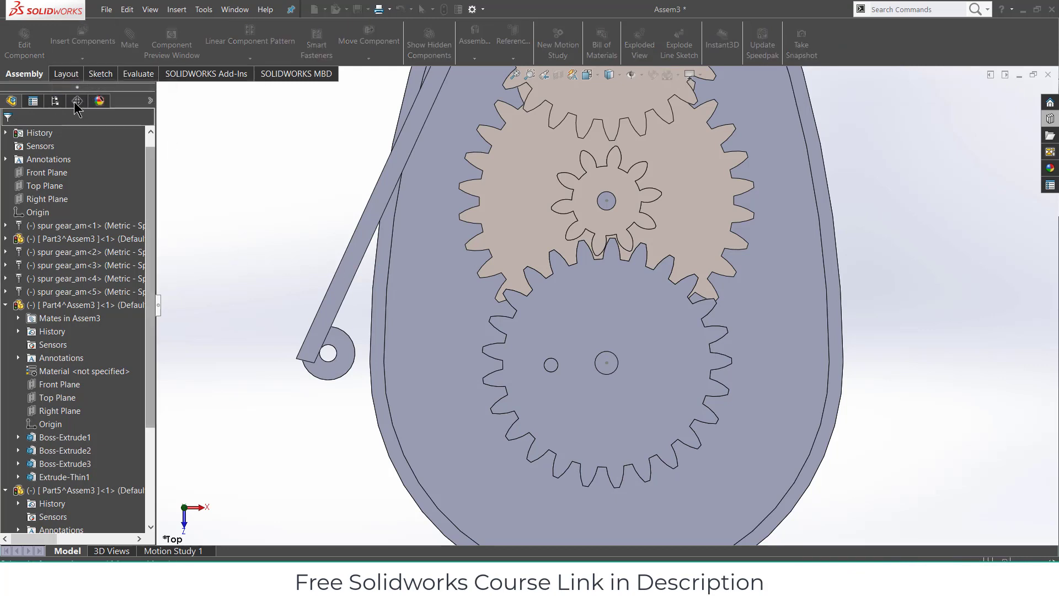
{"action": "left_click", "coordinate": [44, 184]}
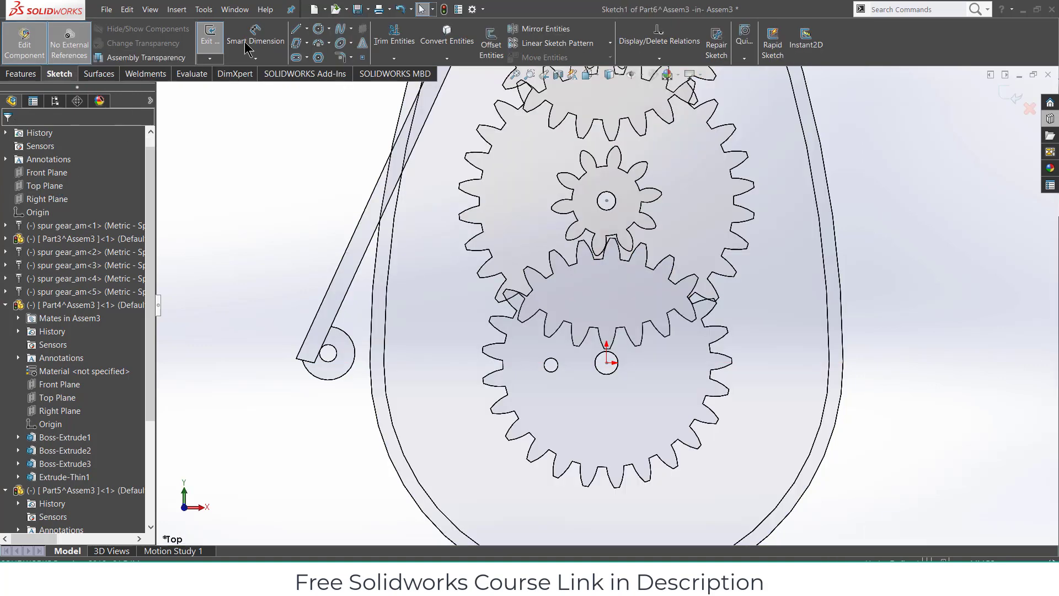
{"action": "left_click", "coordinate": [297, 58]}
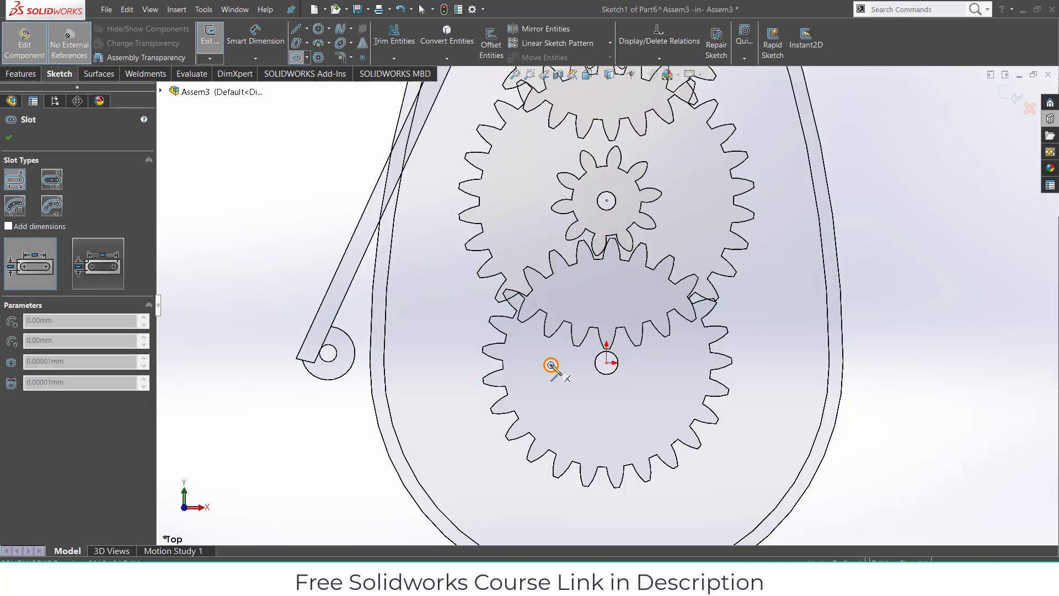
{"action": "left_click", "coordinate": [329, 353]}
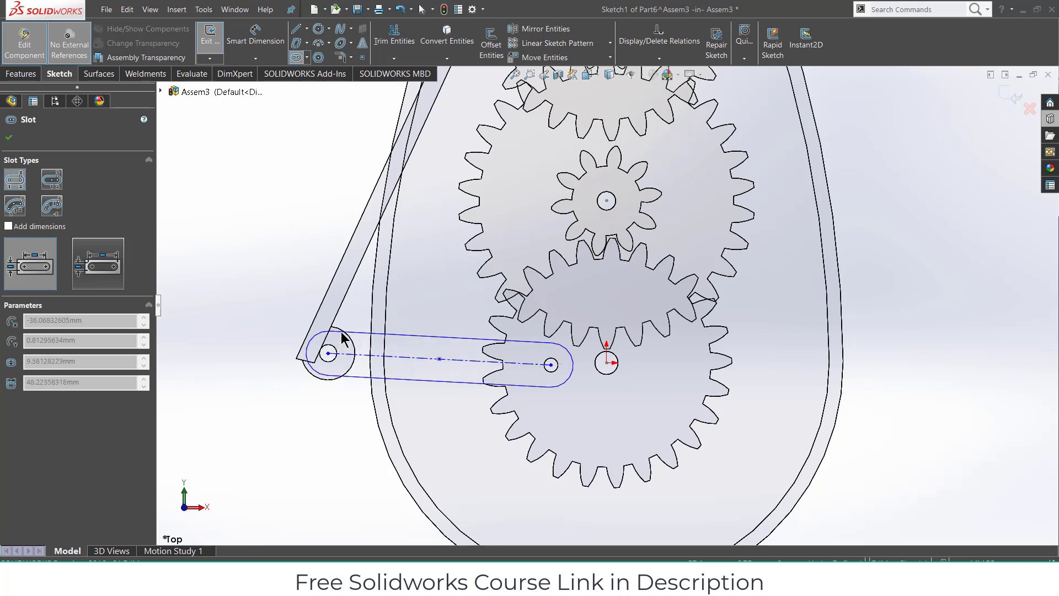
{"action": "left_click", "coordinate": [342, 337]}
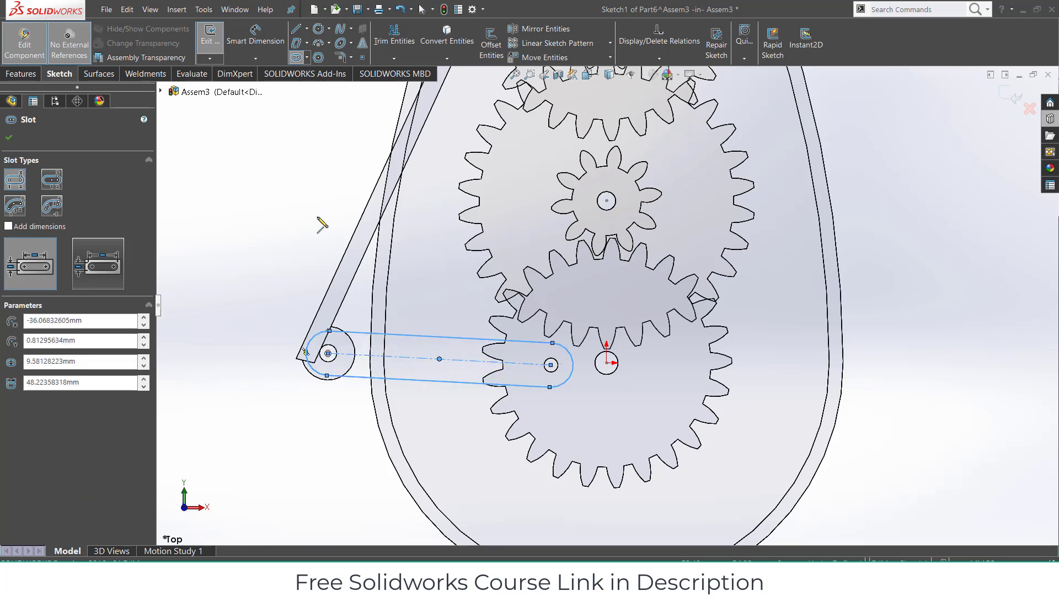
- Sketch circles at the slot's end centres, about 2.9 mm in diameter at the gear end and 3.7 mm at the arm end
{"action": "left_click", "coordinate": [318, 29]}
{"action": "scroll", "coordinate": [568, 375], "scroll_direction": "down", "scroll_amount": 2}
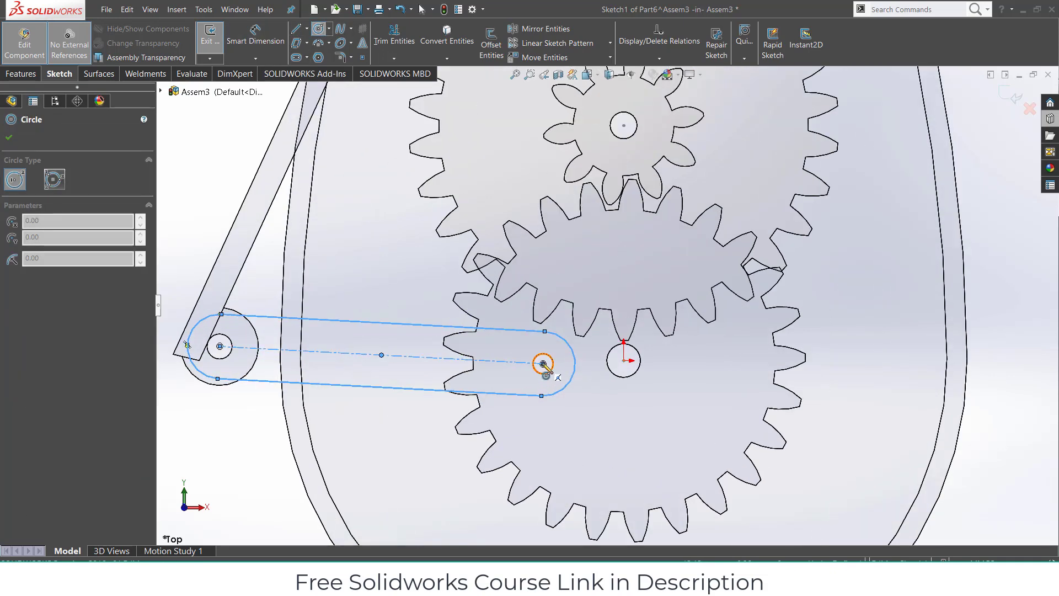
{"action": "left_click", "coordinate": [543, 363]}
{"action": "left_click", "coordinate": [557, 378]}
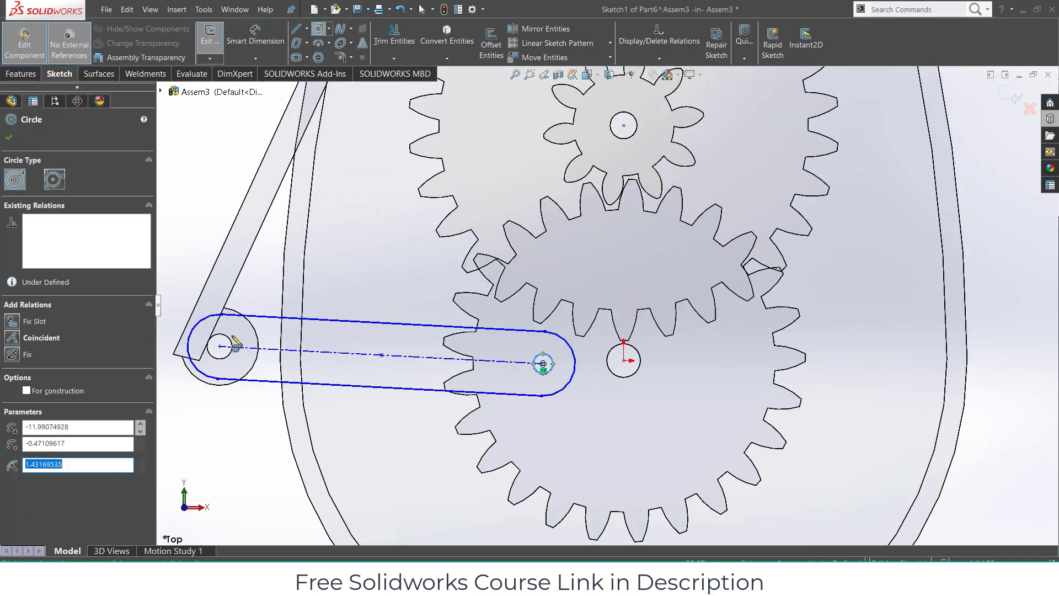
{"action": "left_click", "coordinate": [220, 346]}
{"action": "left_click", "coordinate": [232, 346]}
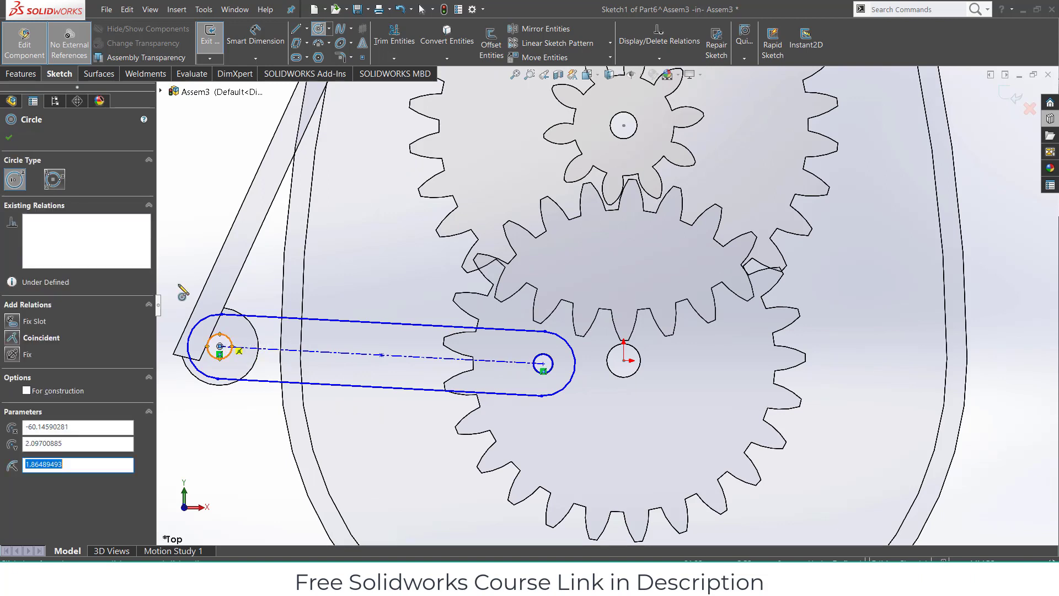
- Extrude the slotted link profile 10 mm and finish editing the new part
{"action": "left_click", "coordinate": [22, 74]}
{"action": "left_click", "coordinate": [215, 41]}
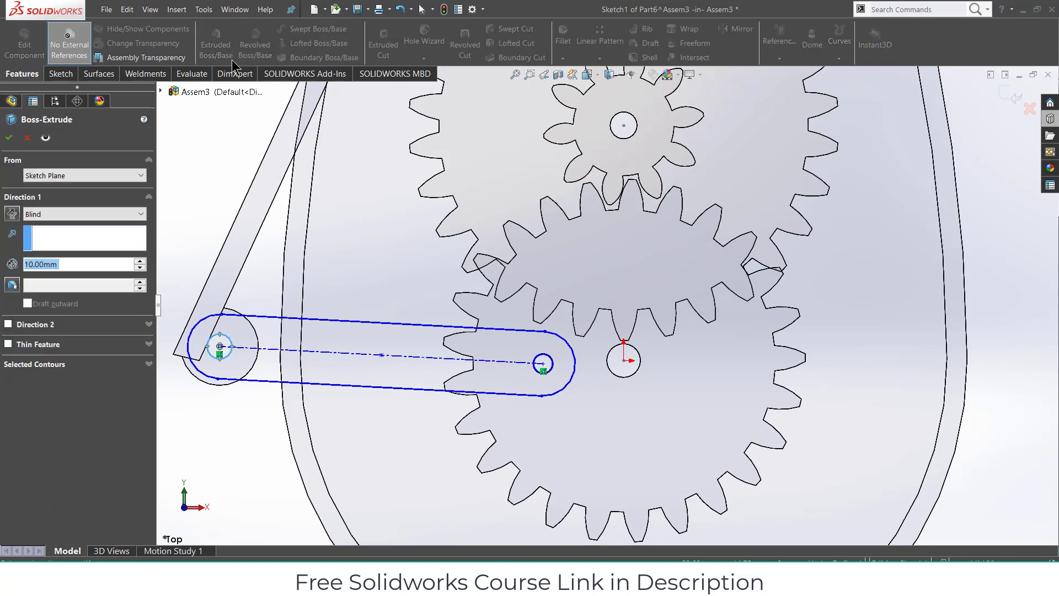
{"action": "left_click", "coordinate": [9, 139]}
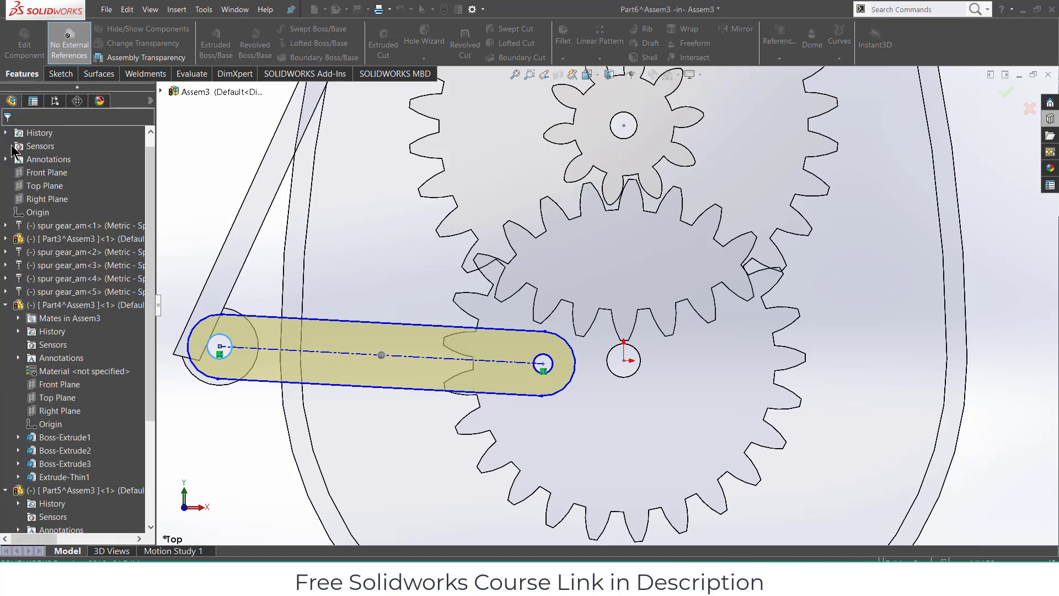
{"action": "left_click", "coordinate": [1012, 105]}
- Edit the link part in place, set its extrusion depth to 5 mm, and return to the assembly
{"action": "scroll", "coordinate": [739, 424], "scroll_direction": "up", "scroll_amount": 3}
{"action": "middle_click_drag", "start_coordinate": [739, 425], "coordinate": [425, 325]}
{"action": "left_click", "coordinate": [439, 367]}
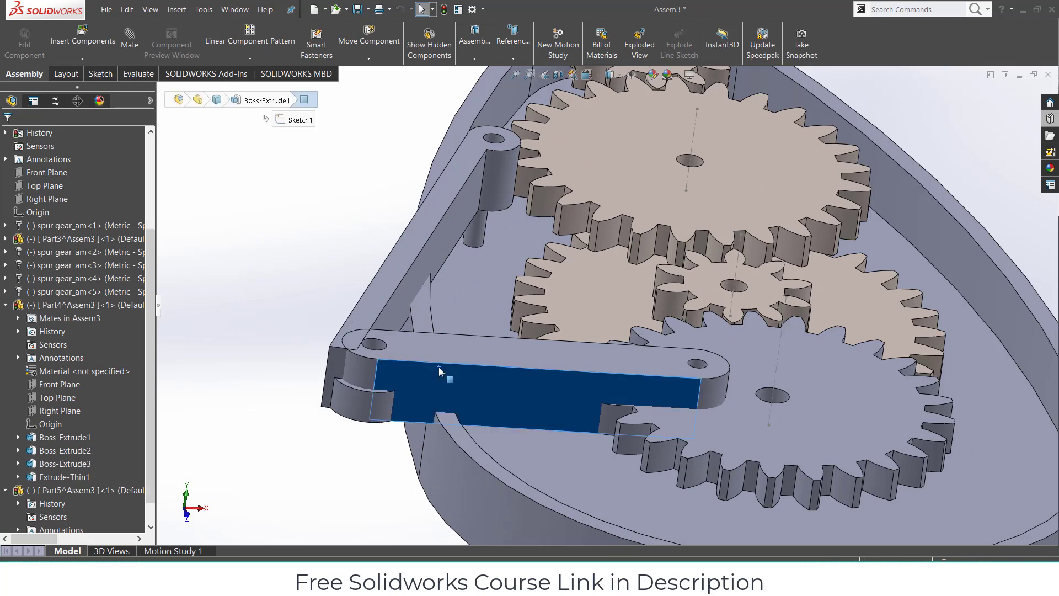
{"action": "left_click", "coordinate": [24, 38]}
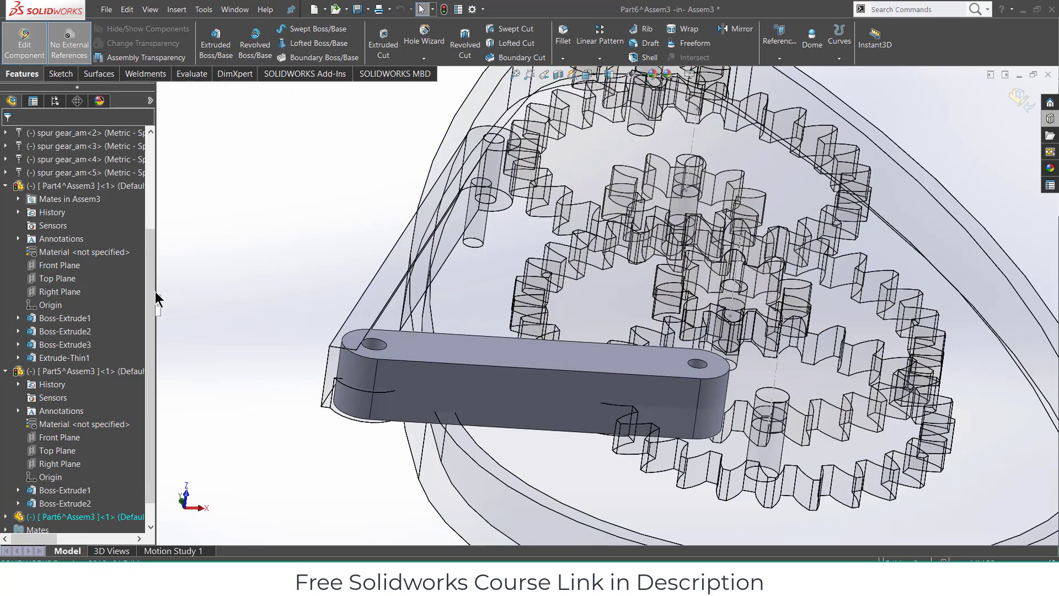
{"action": "left_click", "coordinate": [421, 414]}
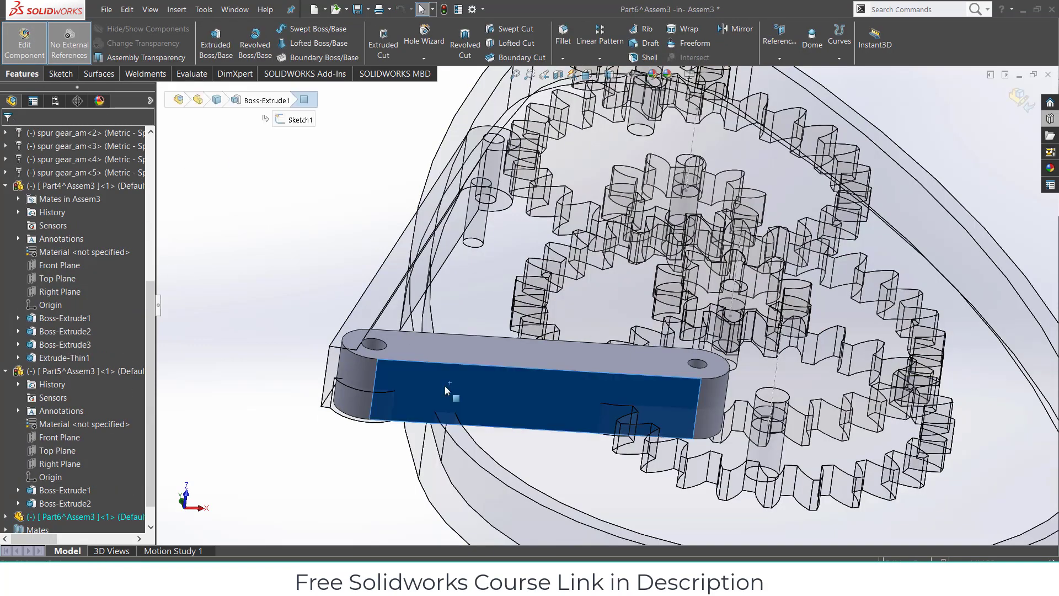
{"action": "right_click", "coordinate": [56, 490]}
{"action": "left_click", "coordinate": [67, 349]}
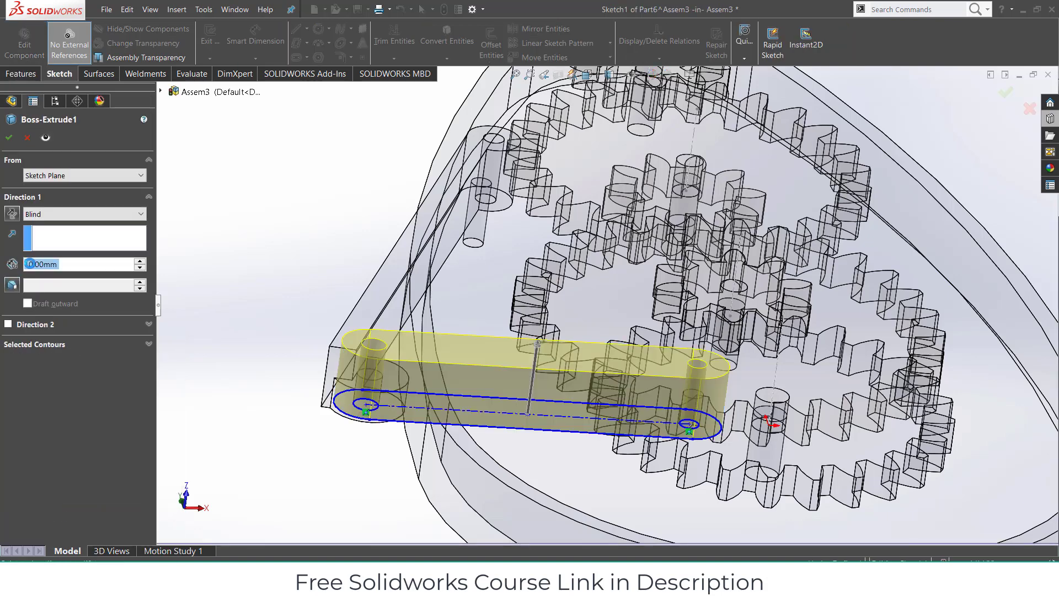
{"action": "type", "text": "5"}
{"action": "key", "text": "Return"}
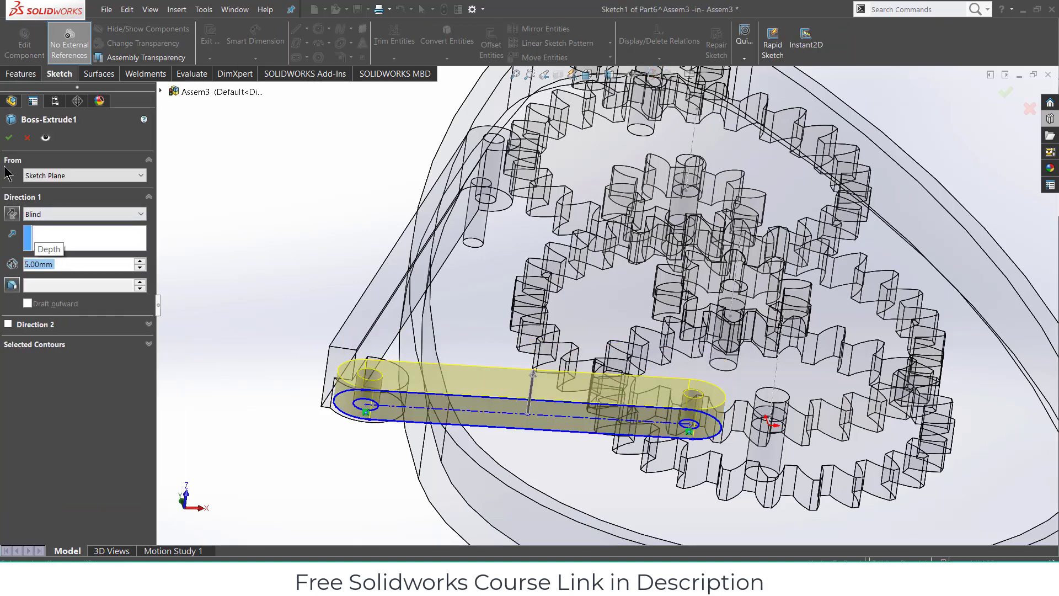
{"action": "left_click", "coordinate": [10, 137]}
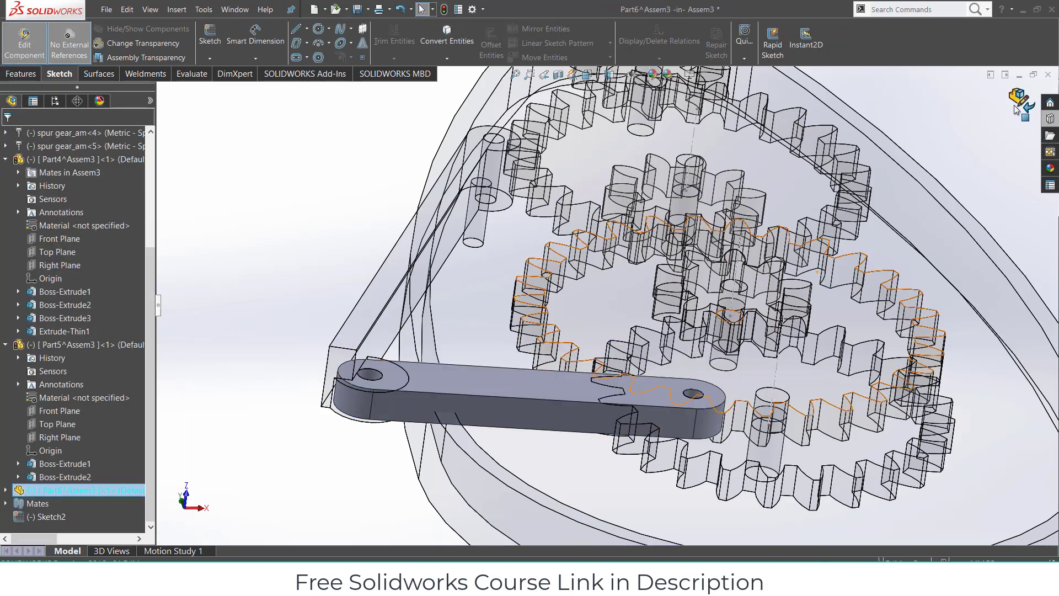
{"action": "left_click", "coordinate": [1020, 105]}
- Raise the link clear of the gear and mate its arm-end hole concentric with the hole in the arm's ring
{"action": "left_click_drag", "start_coordinate": [481, 409], "coordinate": [488, 370]}
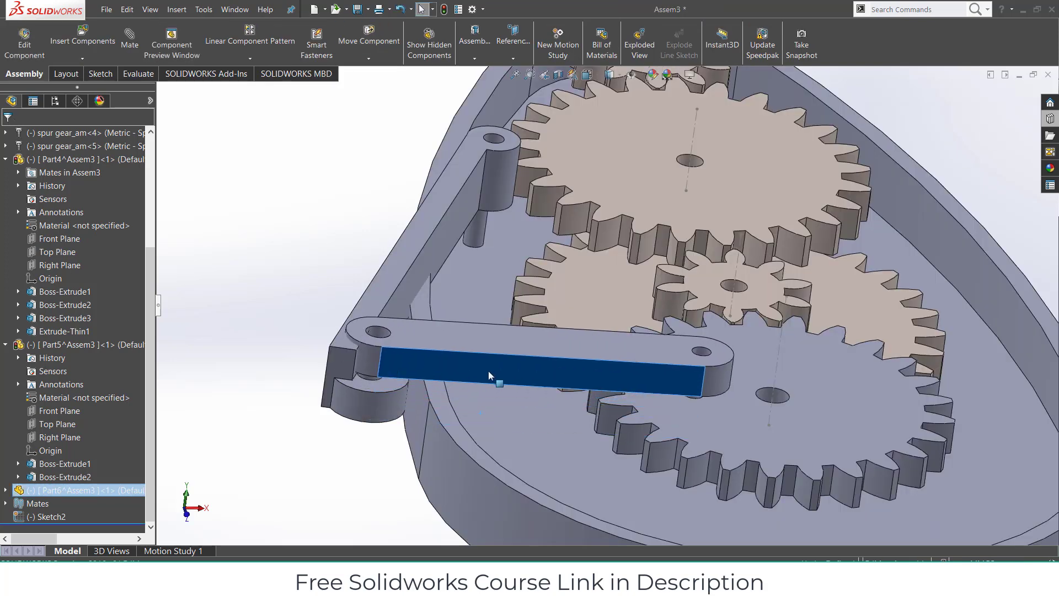
{"action": "left_click", "coordinate": [210, 159]}
{"action": "scroll", "coordinate": [379, 302], "scroll_direction": "down", "scroll_amount": 4}
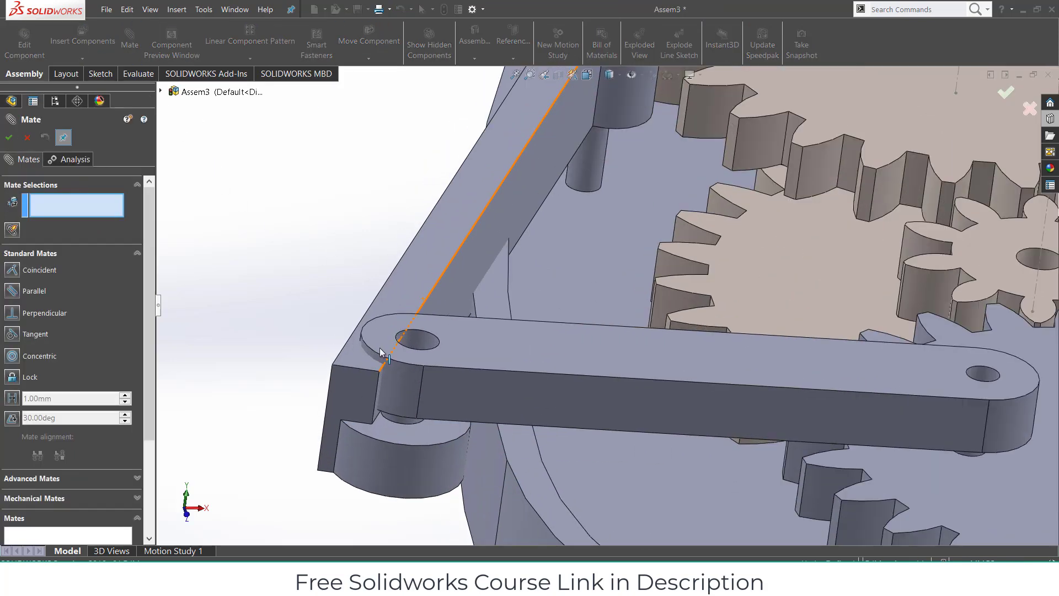
{"action": "left_click", "coordinate": [420, 377]}
{"action": "left_click", "coordinate": [409, 425]}
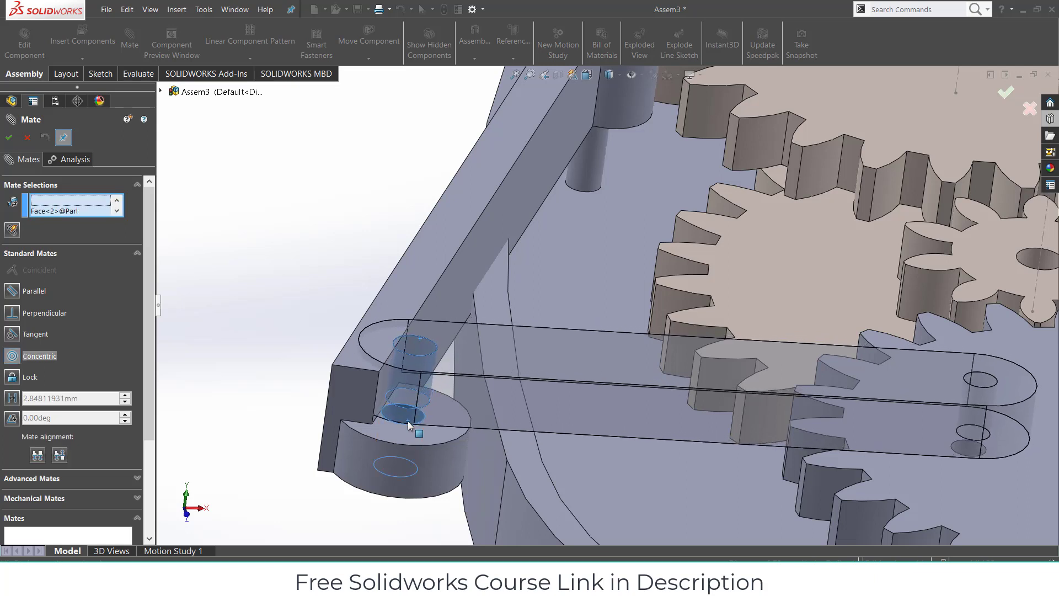
{"action": "left_click", "coordinate": [475, 462]}
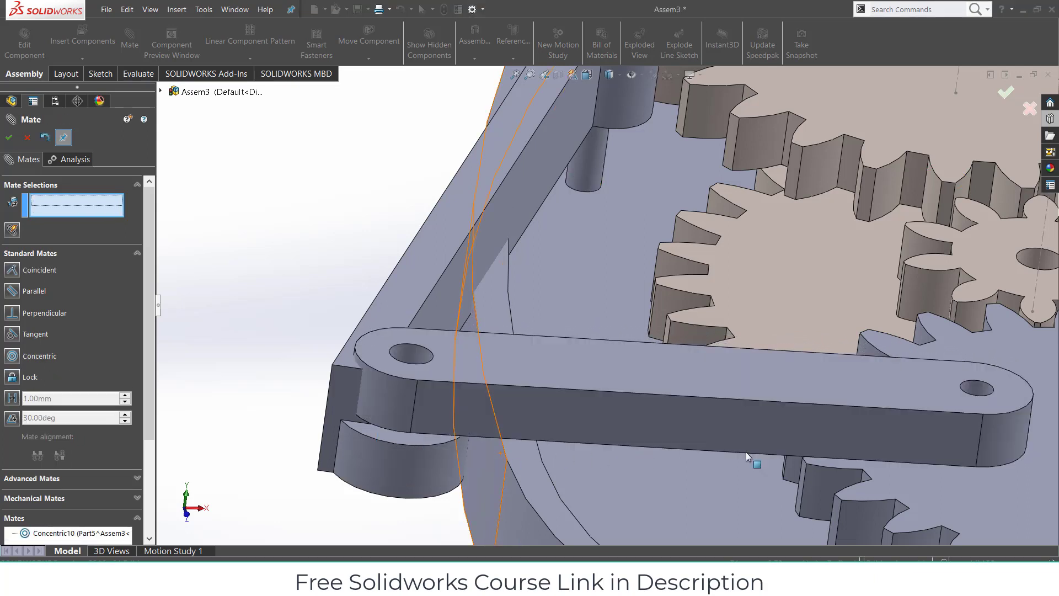
- Mate the link's other hole concentric with the off-centre hole in the large gear
{"action": "left_click", "coordinate": [981, 394]}
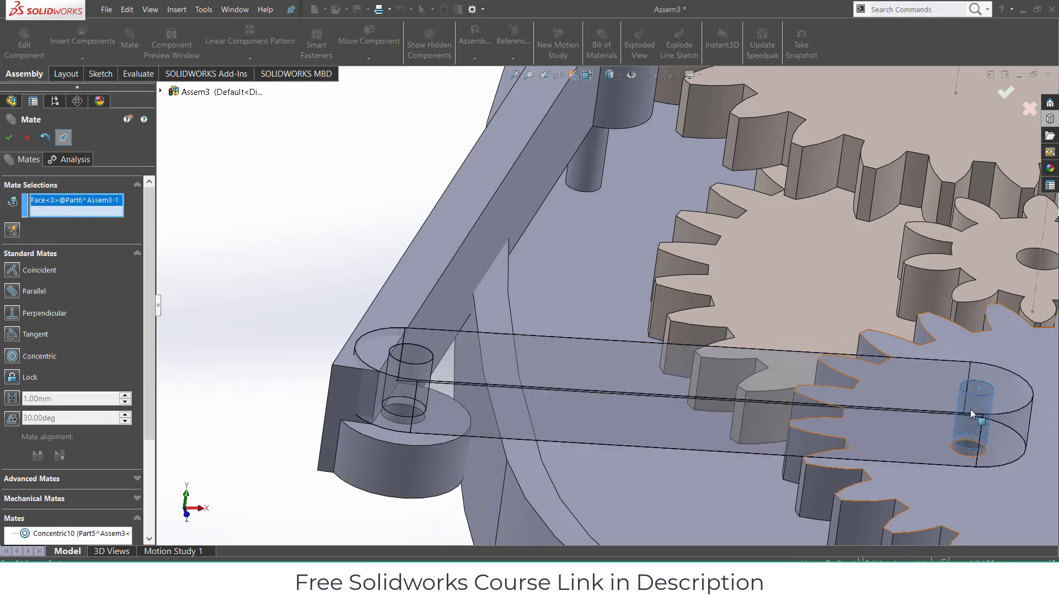
{"action": "left_click", "coordinate": [974, 449]}
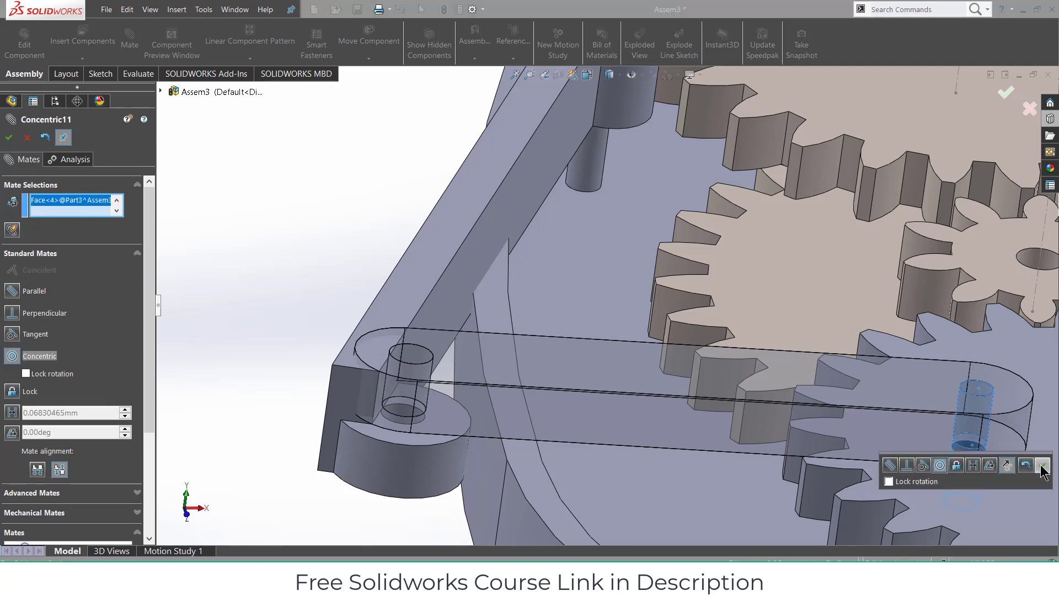
{"action": "left_click", "coordinate": [1041, 466]}
- Mate the link's underside coincident with the large gear's upper face and finish mating
{"action": "middle_click_drag", "start_coordinate": [736, 504], "coordinate": [729, 385]}
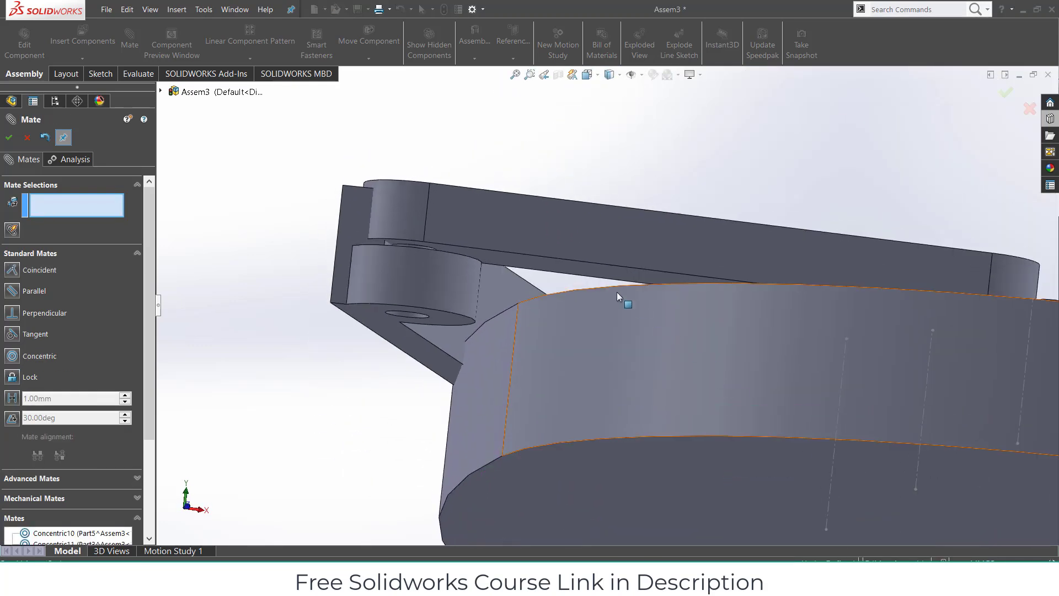
{"action": "left_click", "coordinate": [591, 269]}
{"action": "scroll", "coordinate": [602, 280], "scroll_direction": "up", "scroll_amount": 3}
{"action": "middle_click_drag", "start_coordinate": [631, 311], "coordinate": [607, 448]}
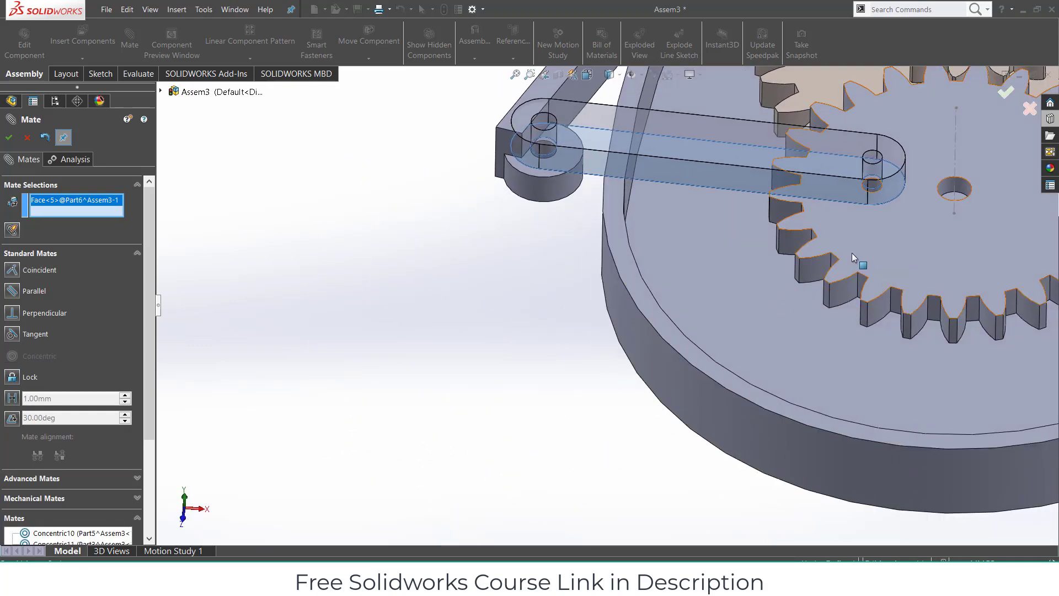
{"action": "left_click", "coordinate": [876, 248]}
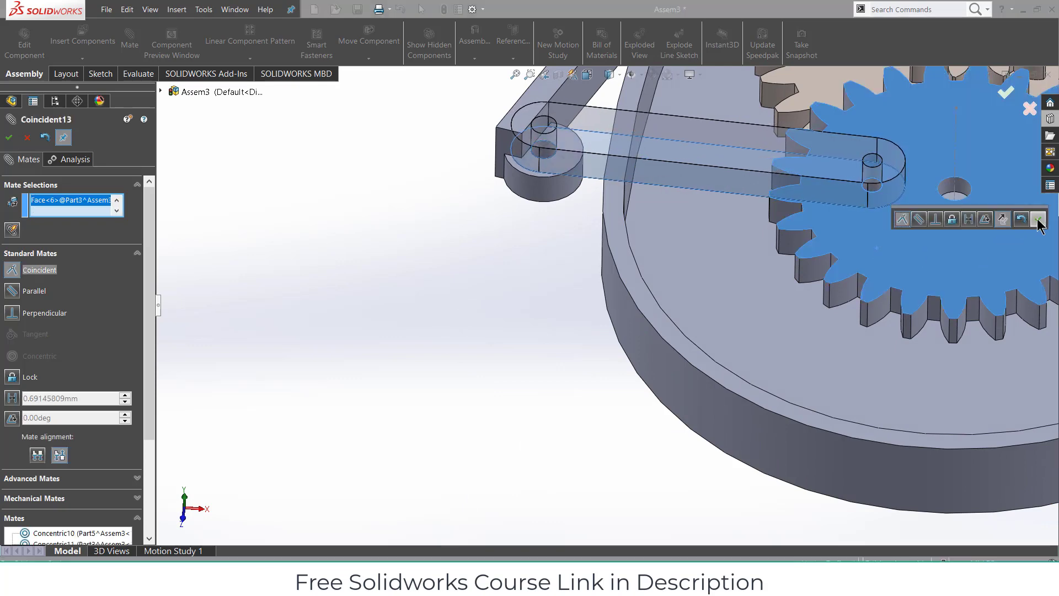
{"action": "left_click", "coordinate": [1039, 224]}
{"action": "scroll", "coordinate": [926, 337], "scroll_direction": "up", "scroll_amount": 5}
{"action": "middle_click_drag", "start_coordinate": [896, 345], "coordinate": [727, 252]}
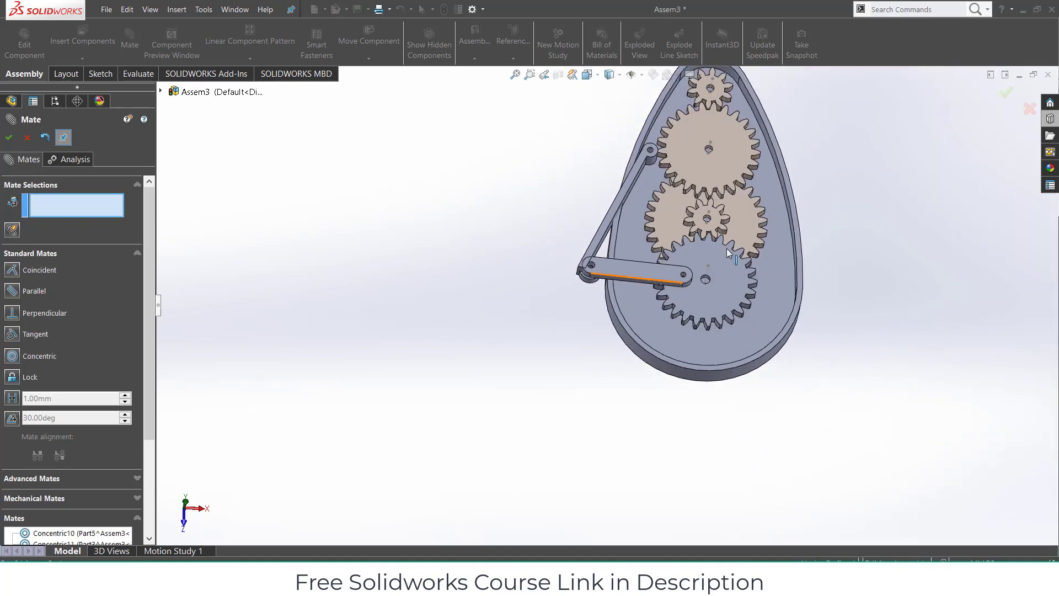
{"action": "scroll", "coordinate": [763, 244], "scroll_direction": "down", "scroll_amount": 2}
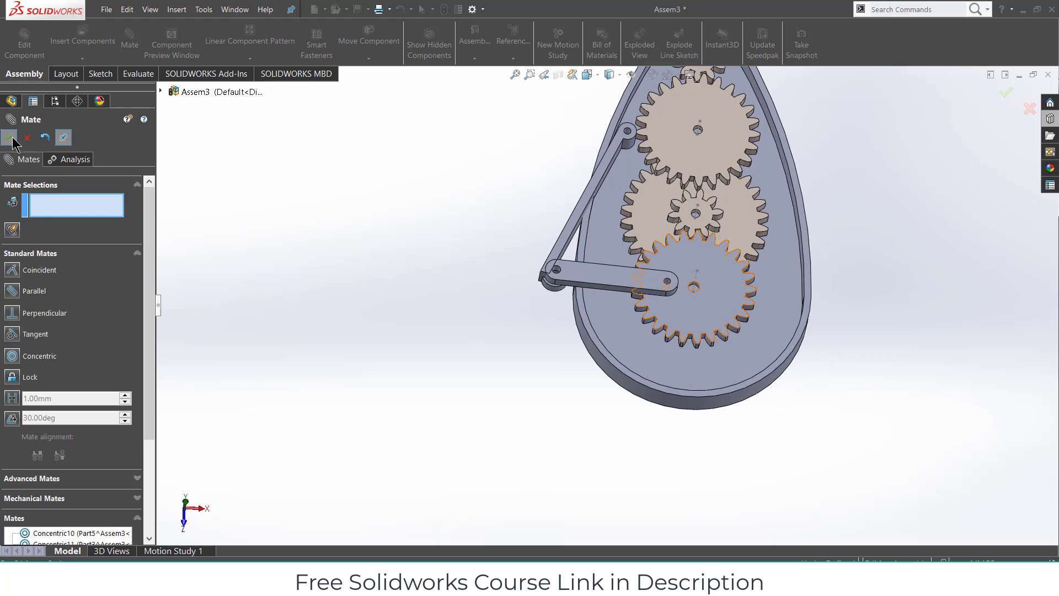
{"action": "left_click", "coordinate": [12, 138]}
- Turn the large gear slightly to test how the link and arm move
{"action": "scroll", "coordinate": [518, 243], "scroll_direction": "up", "scroll_amount": 2}
{"action": "scroll", "coordinate": [690, 216], "scroll_direction": "down", "scroll_amount": 2}
{"action": "left_click", "coordinate": [660, 307]}
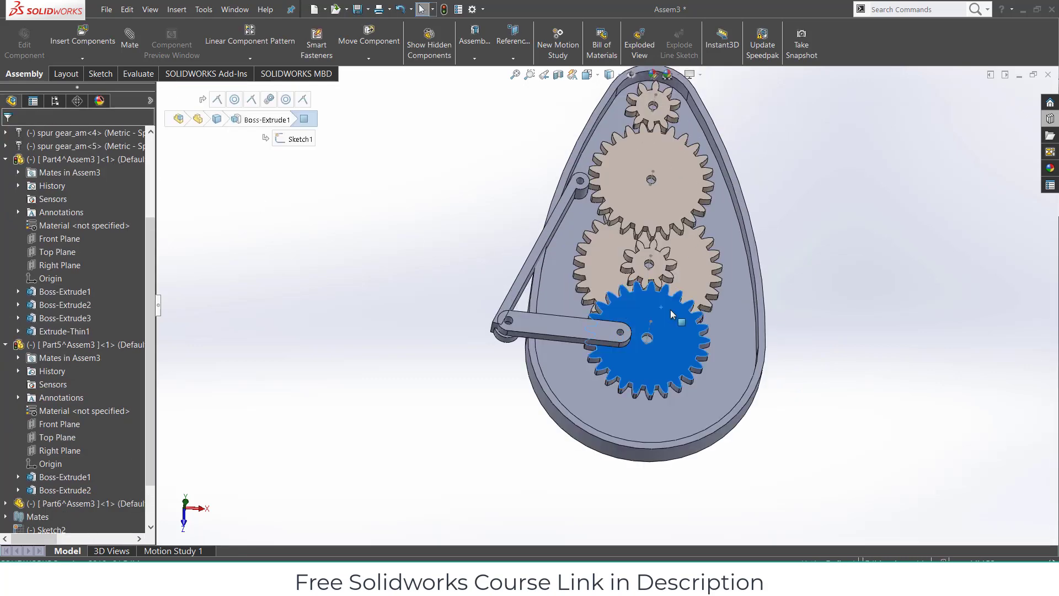
{"action": "left_click_drag", "start_coordinate": [672, 314], "coordinate": [692, 283]}
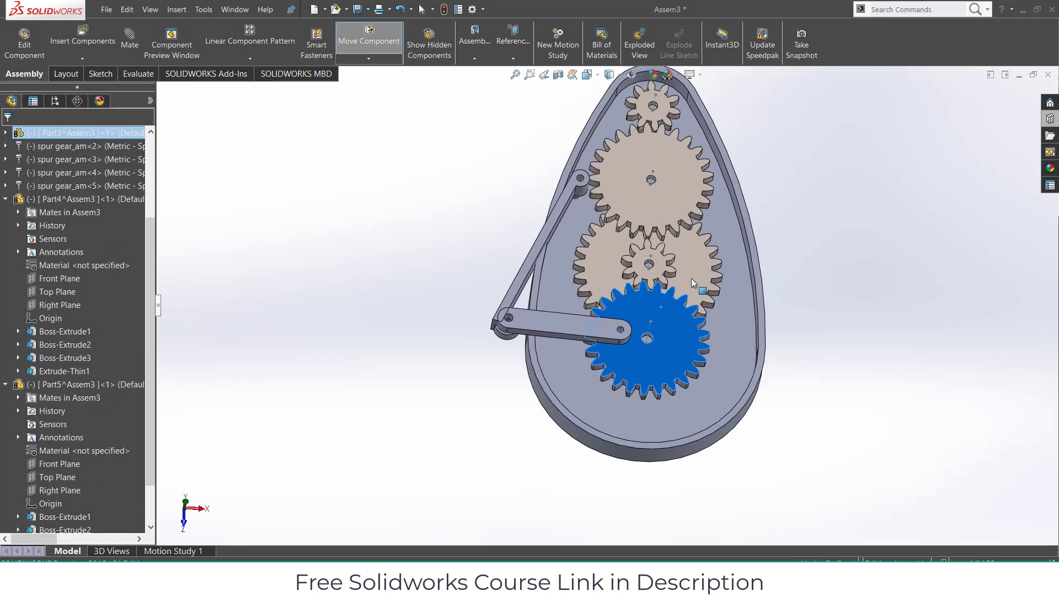
{"action": "left_click", "coordinate": [206, 74]}
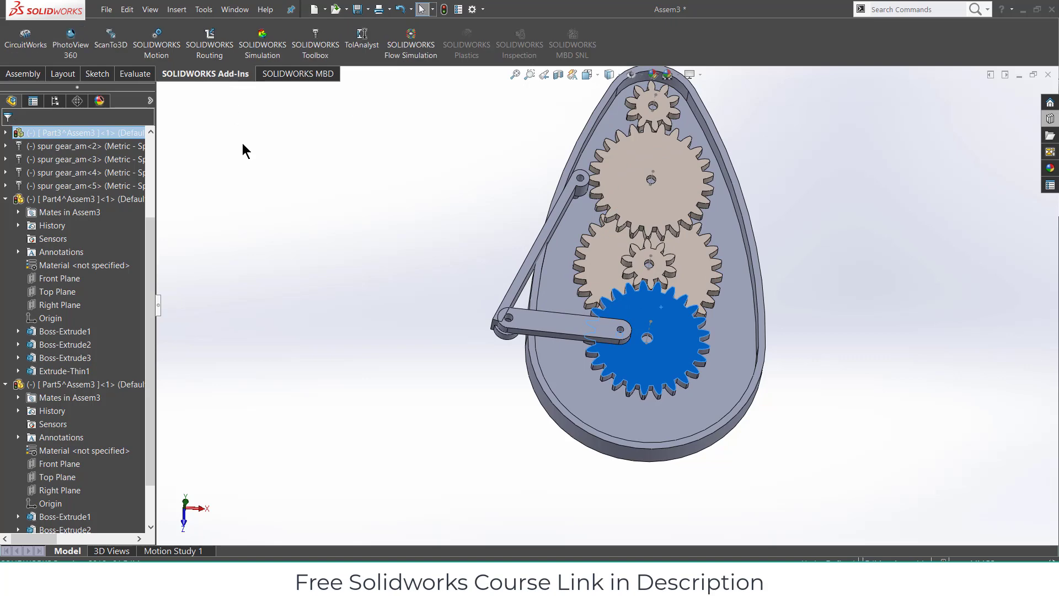
{"action": "left_click", "coordinate": [23, 73]}
{"action": "left_click", "coordinate": [130, 39]}
{"action": "scroll", "coordinate": [581, 141], "scroll_direction": "down", "scroll_amount": 8}
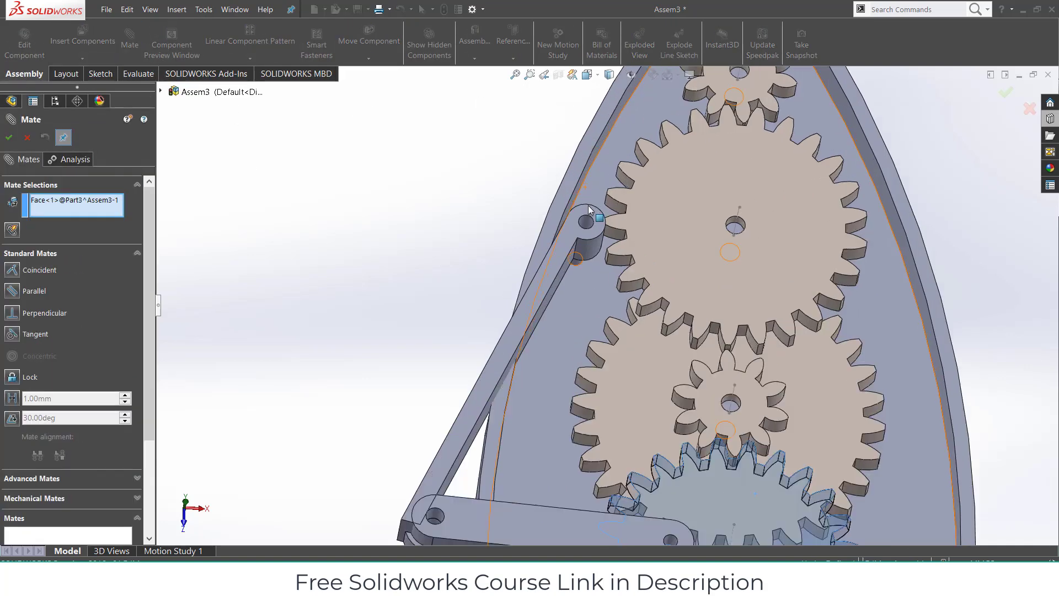
{"action": "left_click", "coordinate": [584, 254]}
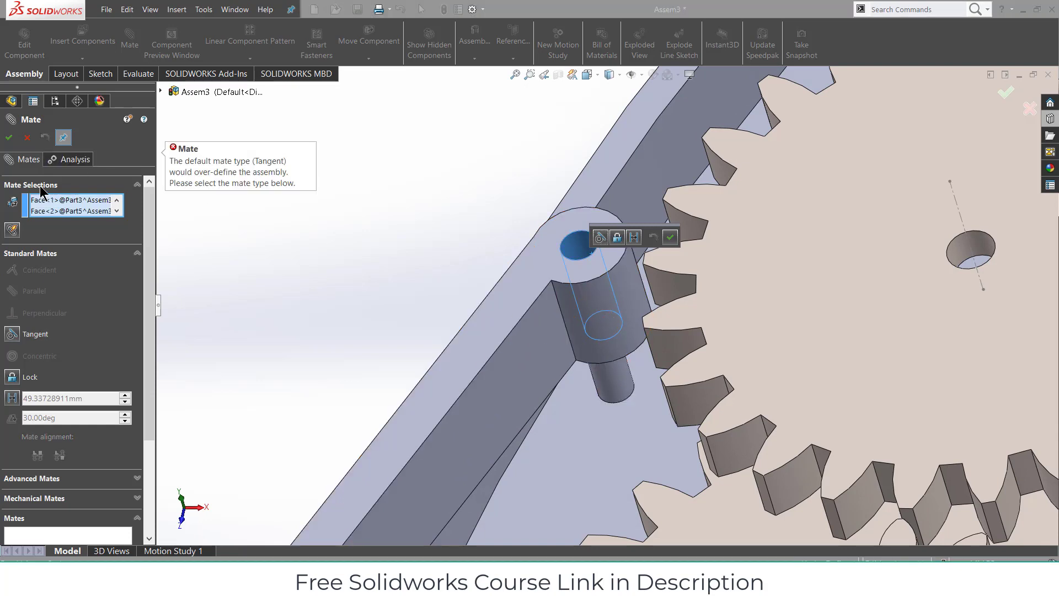
{"action": "left_click", "coordinate": [27, 138]}
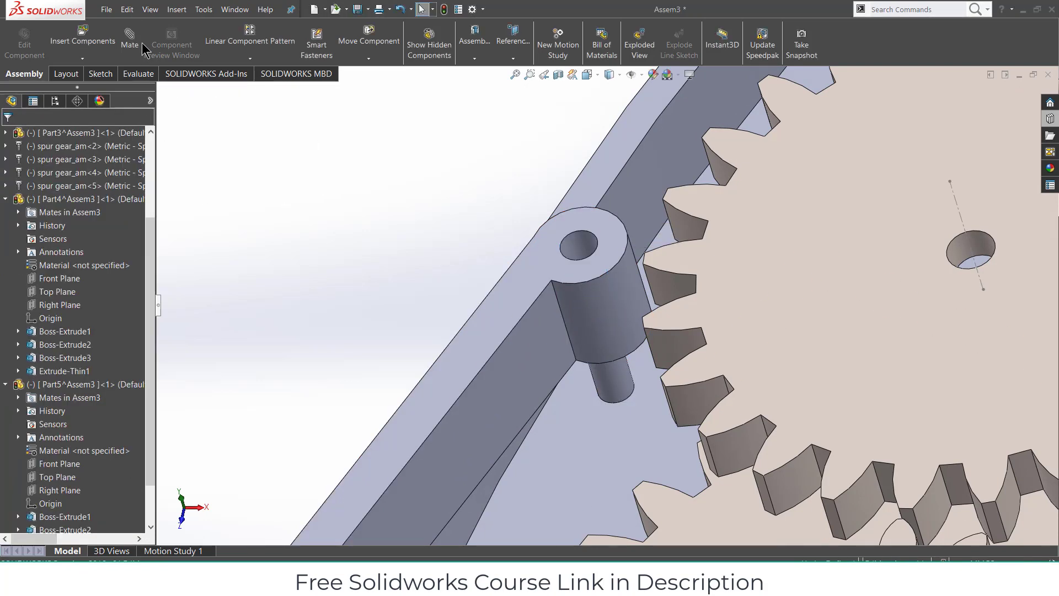
- Mate the hole in the arm's pivot ring concentric with the housing's peg, and turn the large gear to test the linkage
{"action": "left_click", "coordinate": [594, 249]}
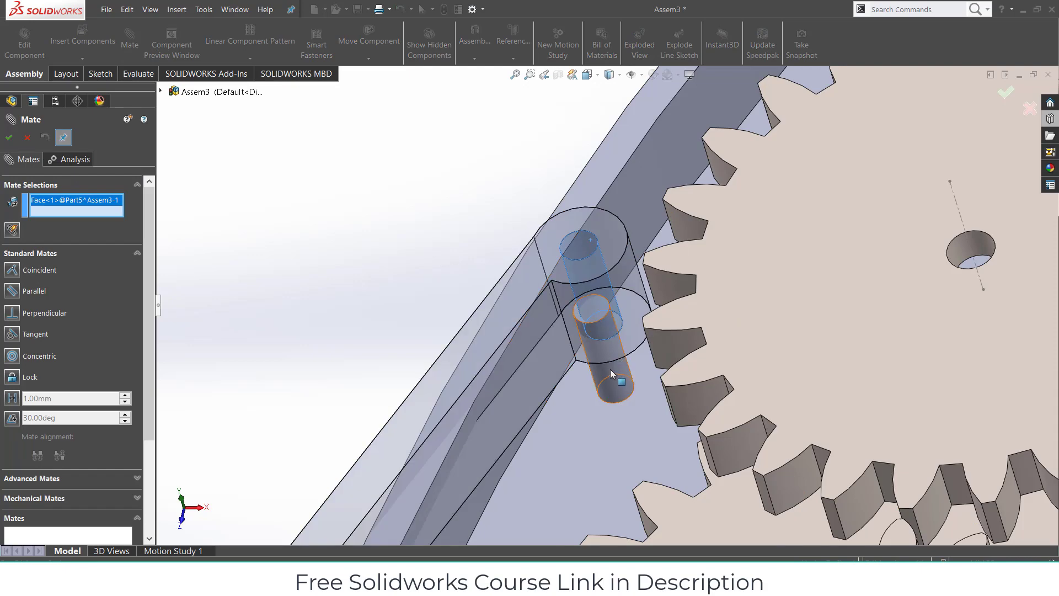
{"action": "left_click", "coordinate": [612, 369]}
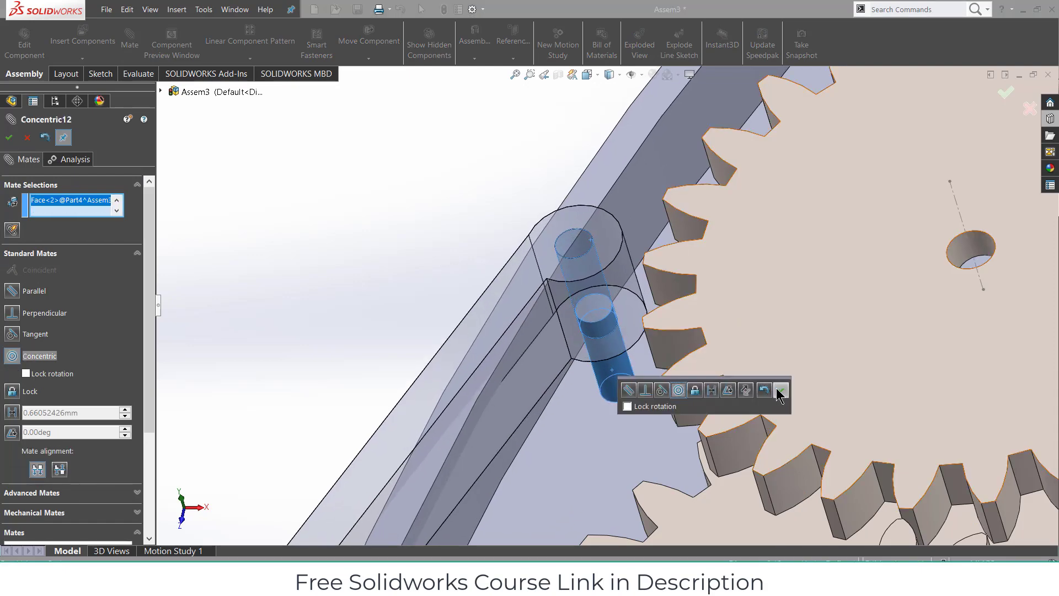
{"action": "left_click", "coordinate": [781, 391]}
{"action": "scroll", "coordinate": [769, 408], "scroll_direction": "up", "scroll_amount": 8}
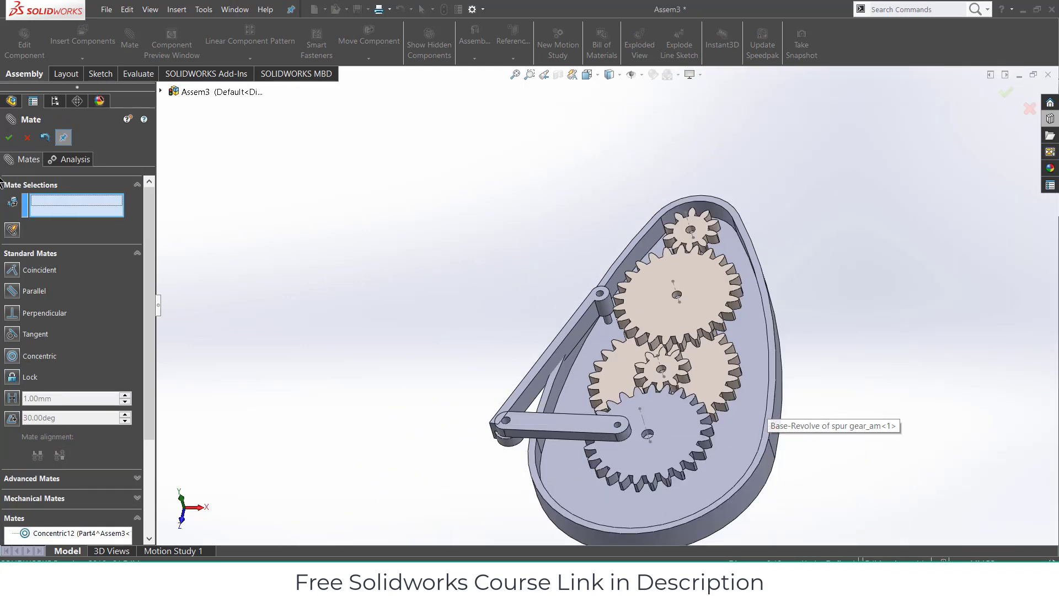
{"action": "left_click", "coordinate": [9, 136]}
{"action": "left_click_drag", "start_coordinate": [680, 418], "coordinate": [761, 313]}
{"action": "key", "text": "Escape"}
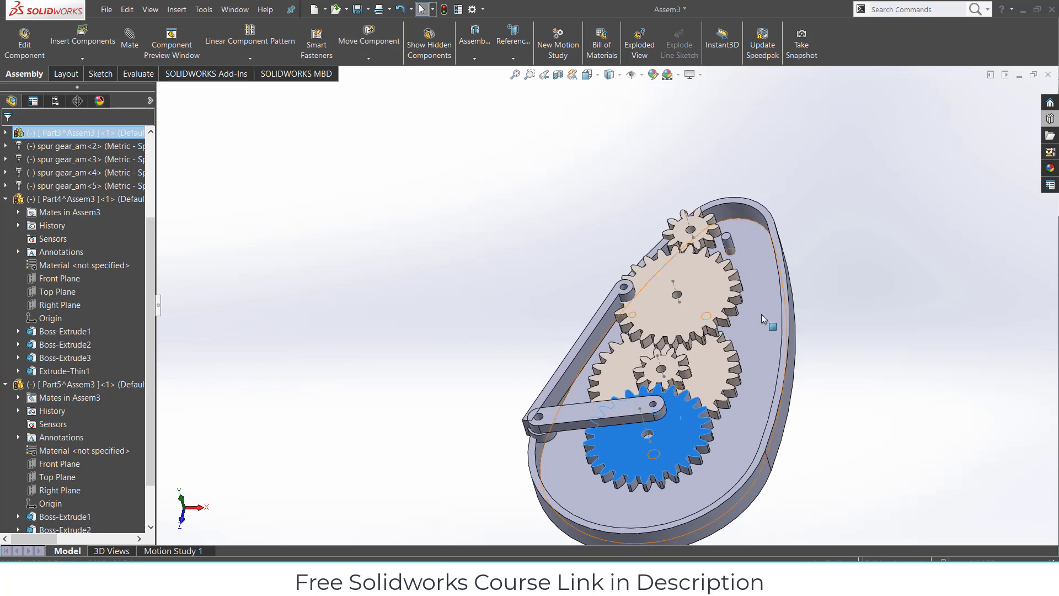
- Mate the egg-shaped housing's Right Plane coincident with the assembly's Right Plane
{"action": "left_click", "coordinate": [821, 349]}
{"action": "left_click", "coordinate": [752, 359]}
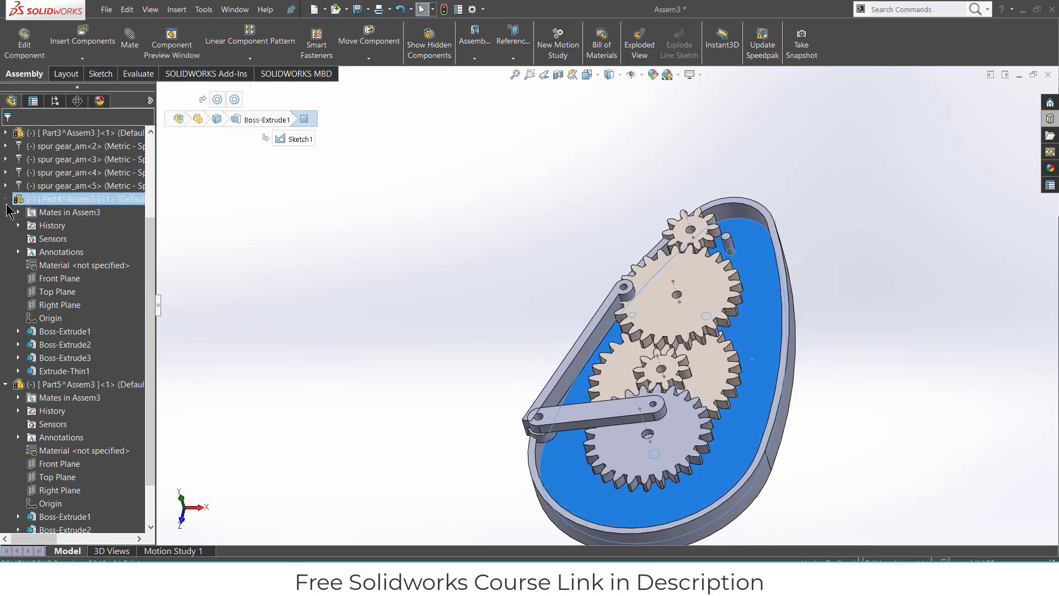
{"action": "left_click", "coordinate": [58, 305]}
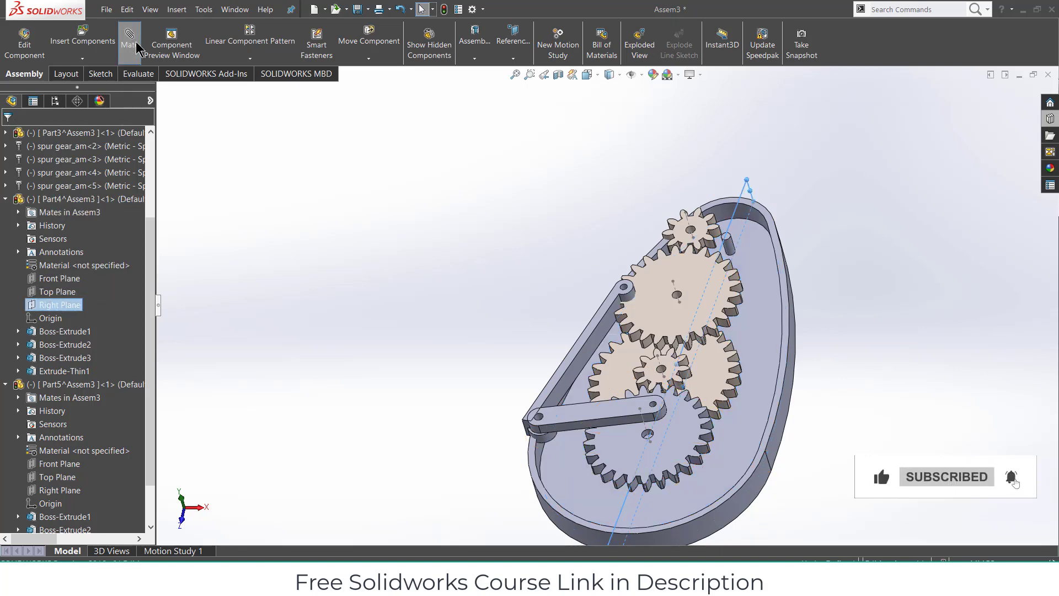
{"action": "left_click", "coordinate": [129, 38]}
{"action": "left_click", "coordinate": [161, 90]}
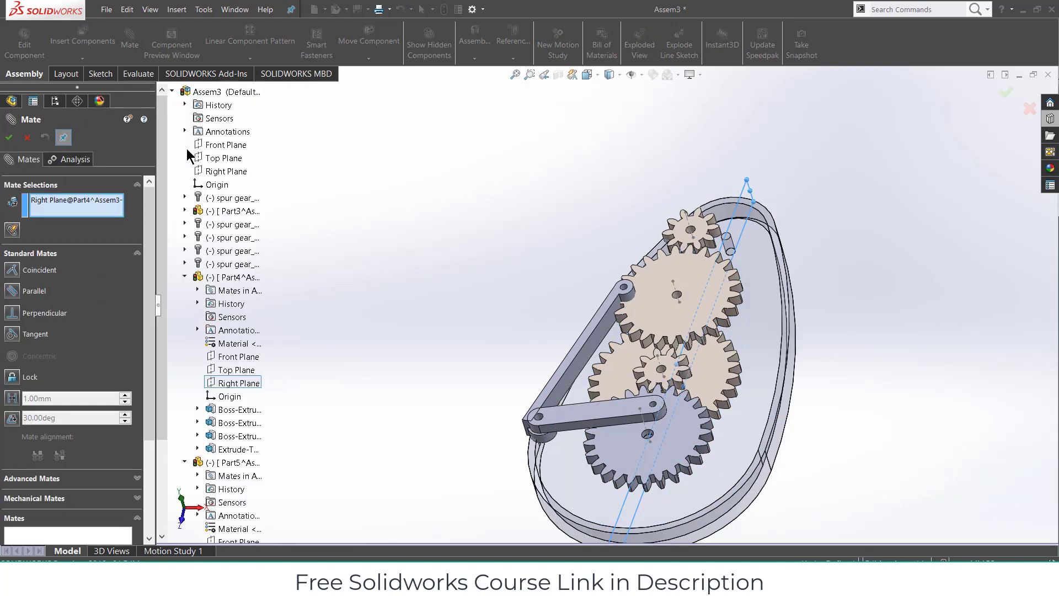
{"action": "left_click", "coordinate": [207, 172]}
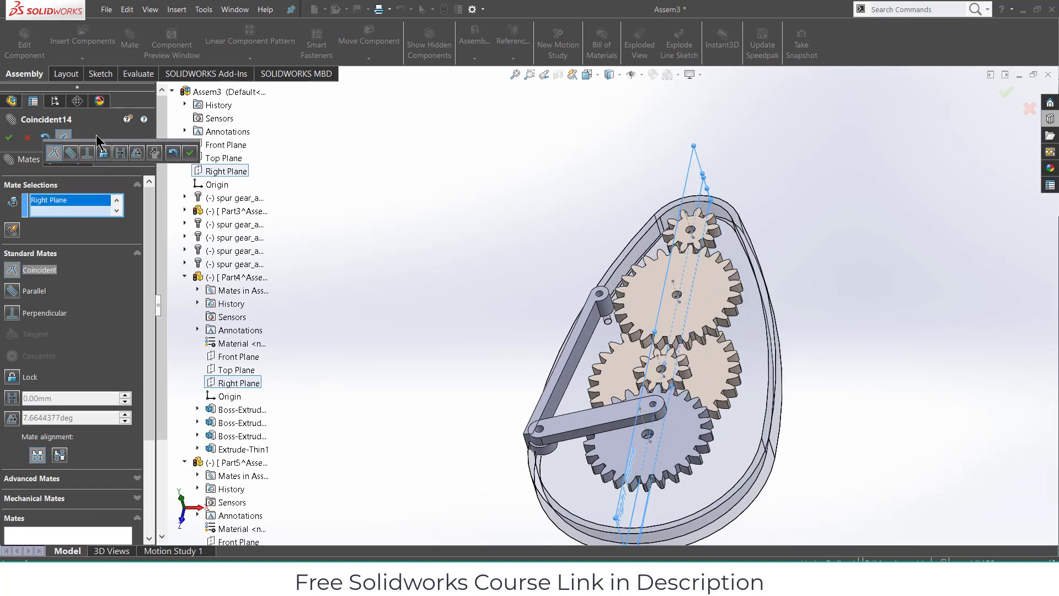
{"action": "left_click", "coordinate": [189, 153]}
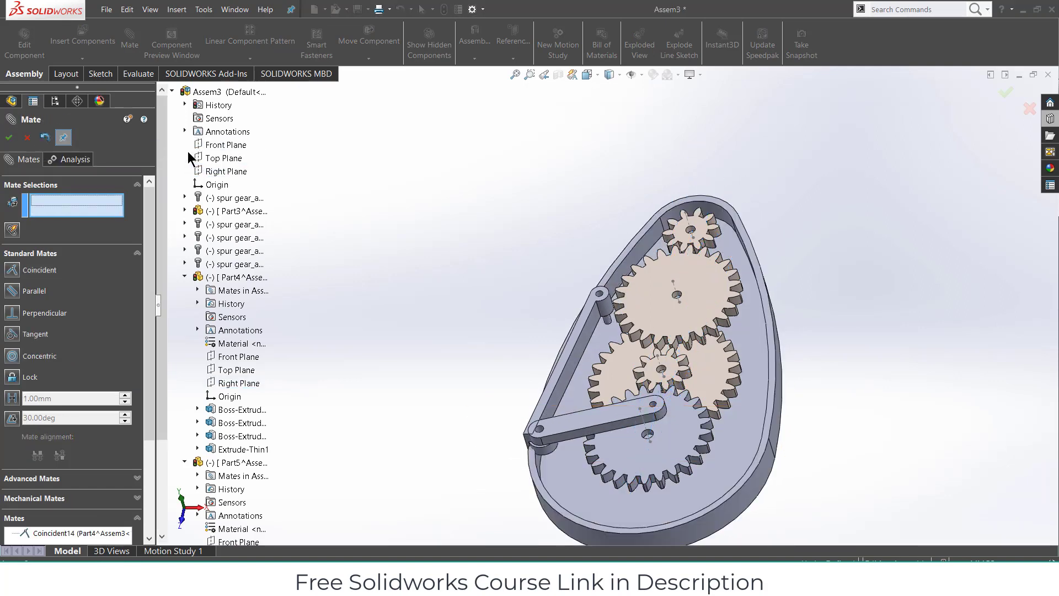
{"action": "left_click", "coordinate": [10, 138]}
- Turn the large gear and check the arm's motion relative to the housing wall
{"action": "left_click_drag", "start_coordinate": [696, 438], "coordinate": [648, 480]}
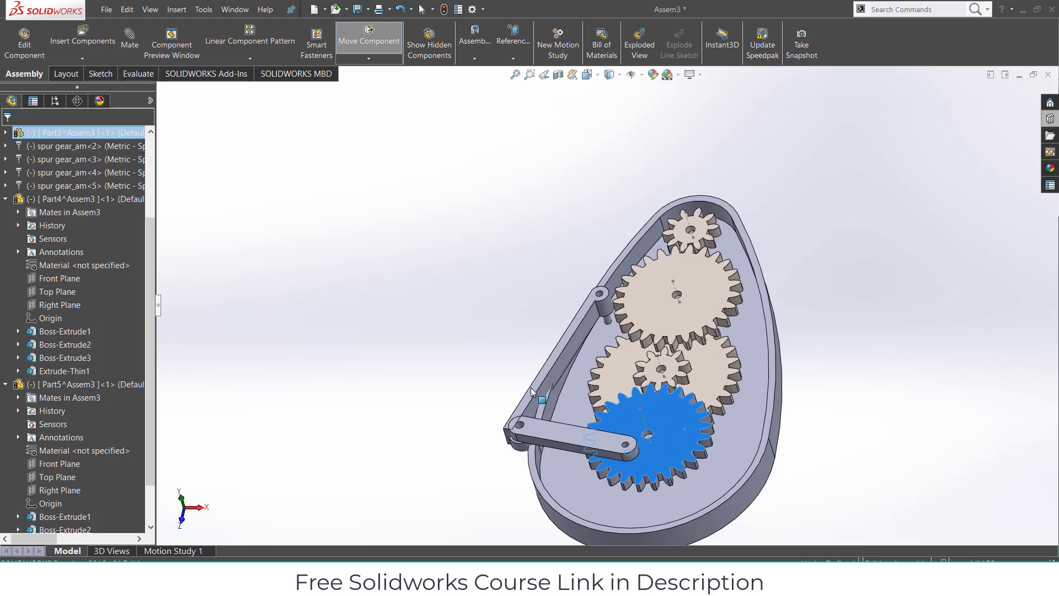
{"action": "middle_click_drag", "start_coordinate": [648, 480], "coordinate": [588, 292]}
{"action": "key", "text": "Escape"}
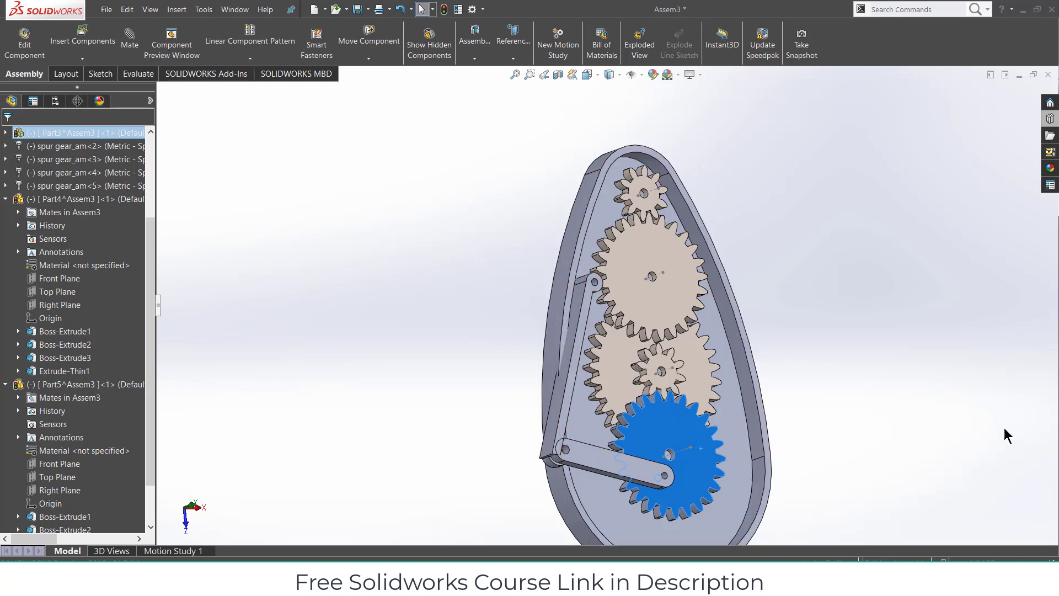
- Edit the housing part in place and start a sketch on its inner floor face
{"action": "left_click", "coordinate": [933, 377]}
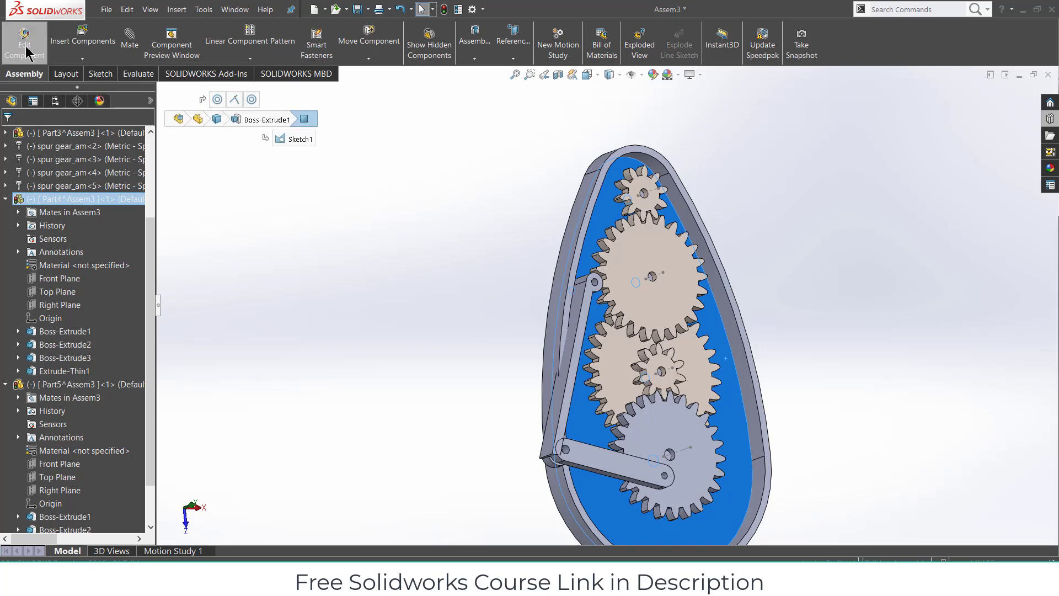
{"action": "left_click", "coordinate": [24, 42]}
{"action": "left_click", "coordinate": [580, 422]}
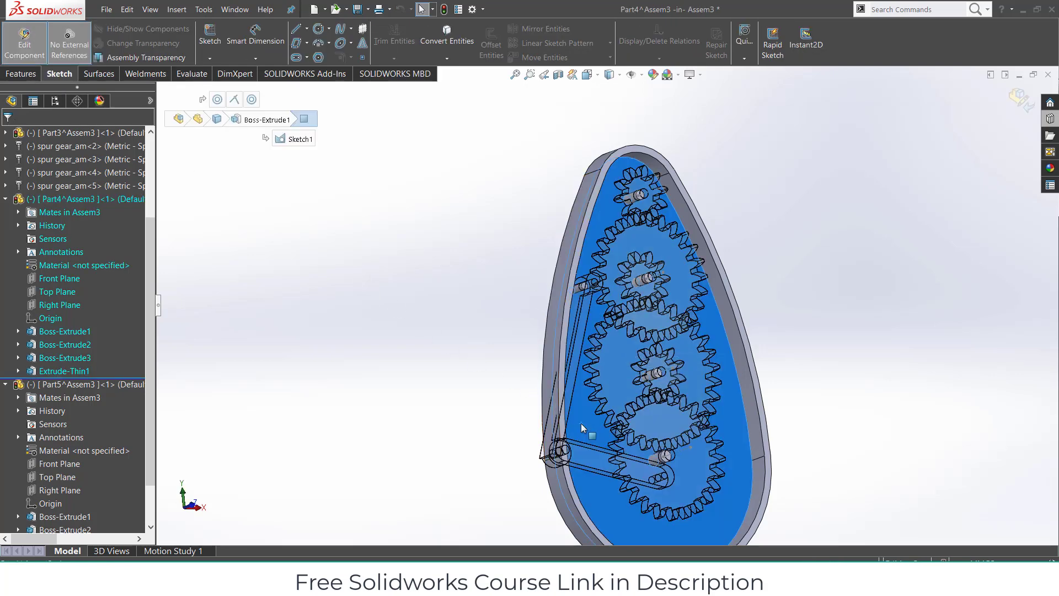
{"action": "left_click", "coordinate": [628, 387]}
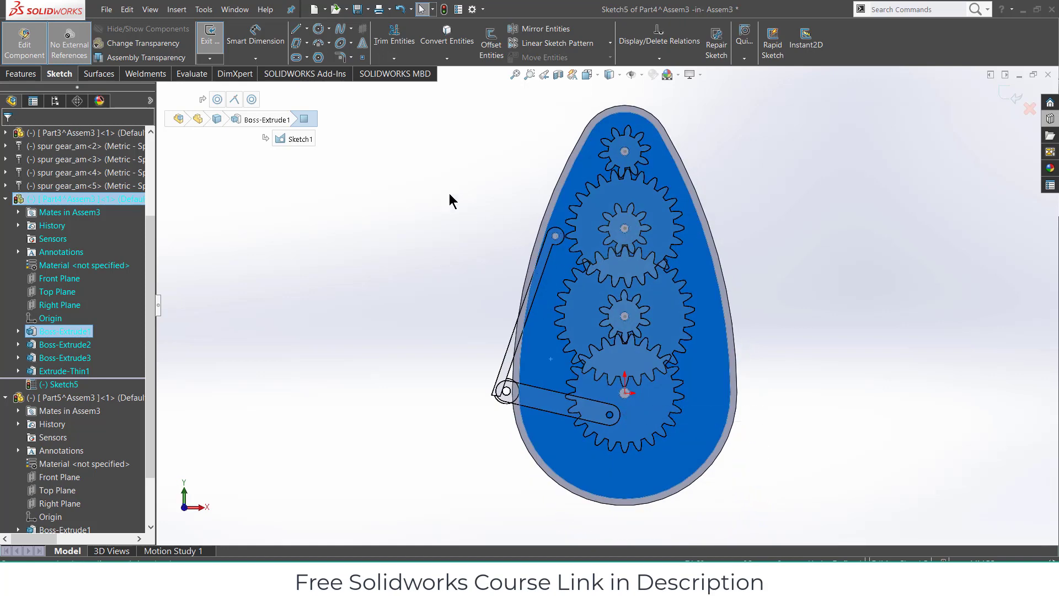
- Sketch a closed four-sided outline across the housing wall beside the arm, with an upper edge about 32 mm and a slanted outer edge about 108 mm long
{"action": "left_click", "coordinate": [298, 30]}
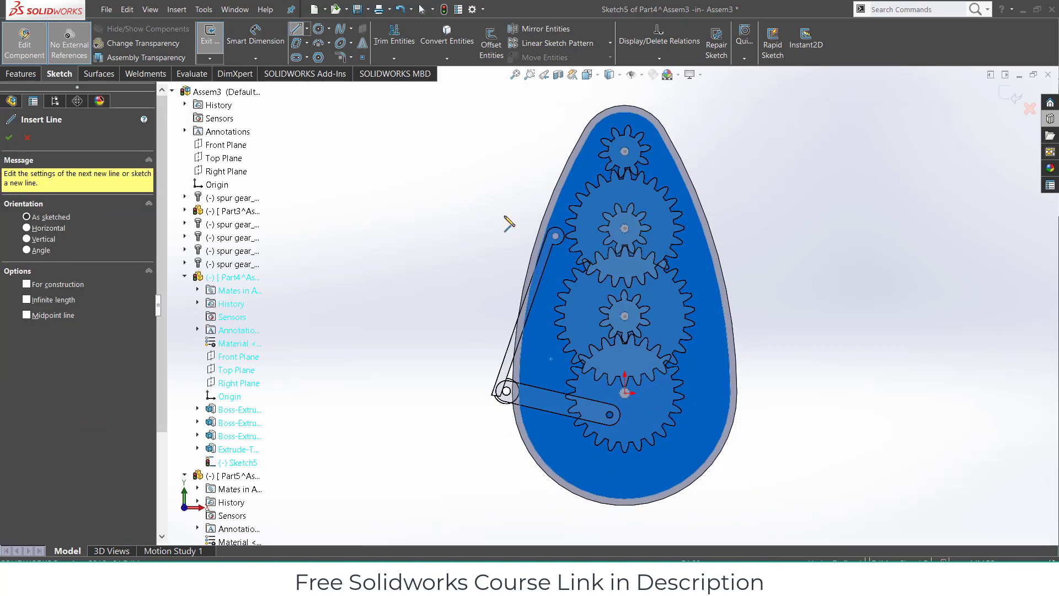
{"action": "left_click", "coordinate": [501, 215]}
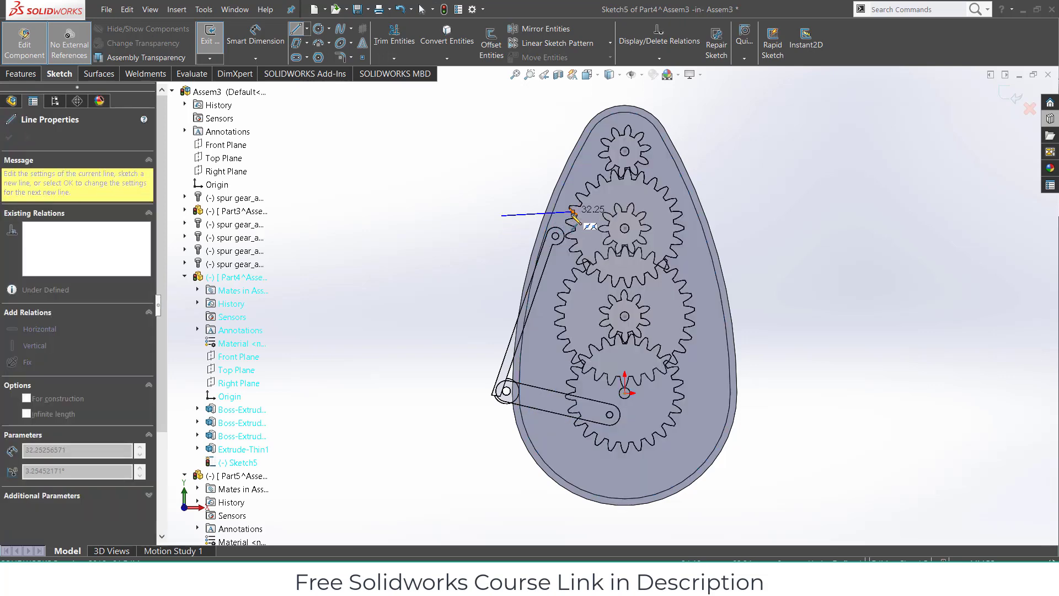
{"action": "left_click", "coordinate": [572, 216]}
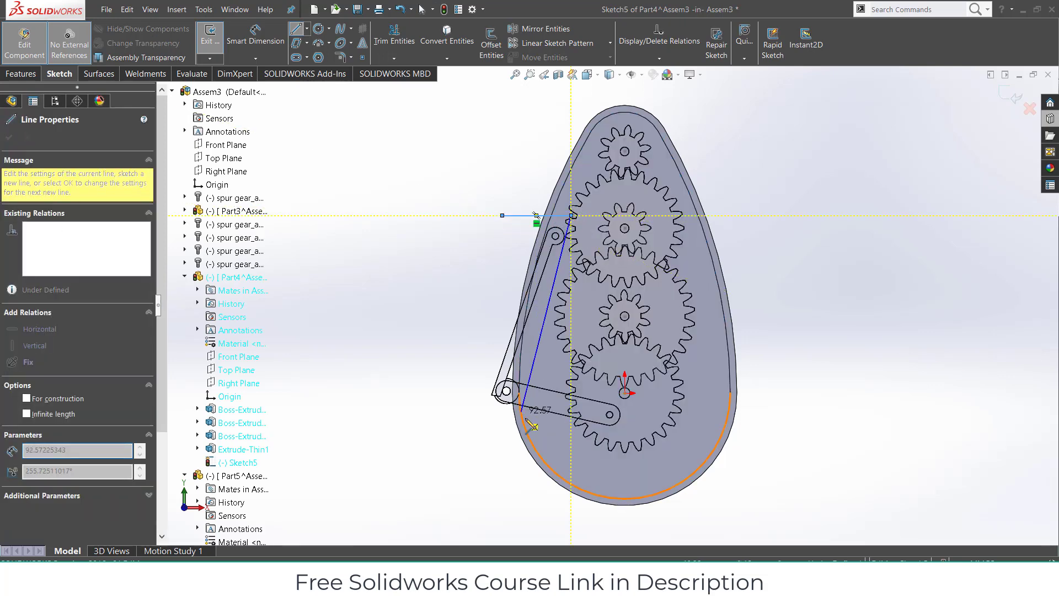
{"action": "left_click", "coordinate": [560, 443]}
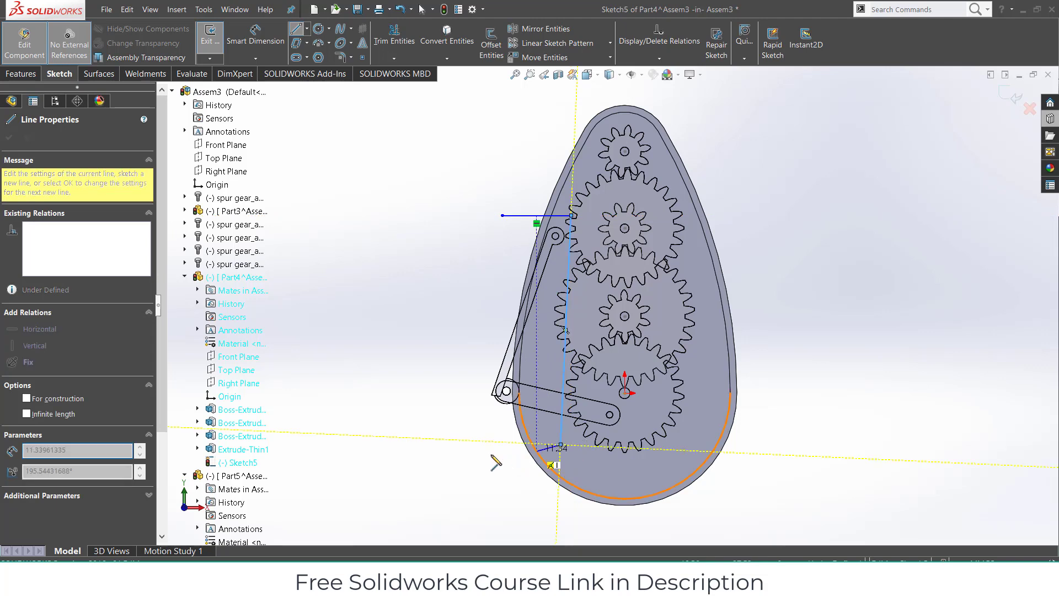
{"action": "left_click", "coordinate": [441, 444]}
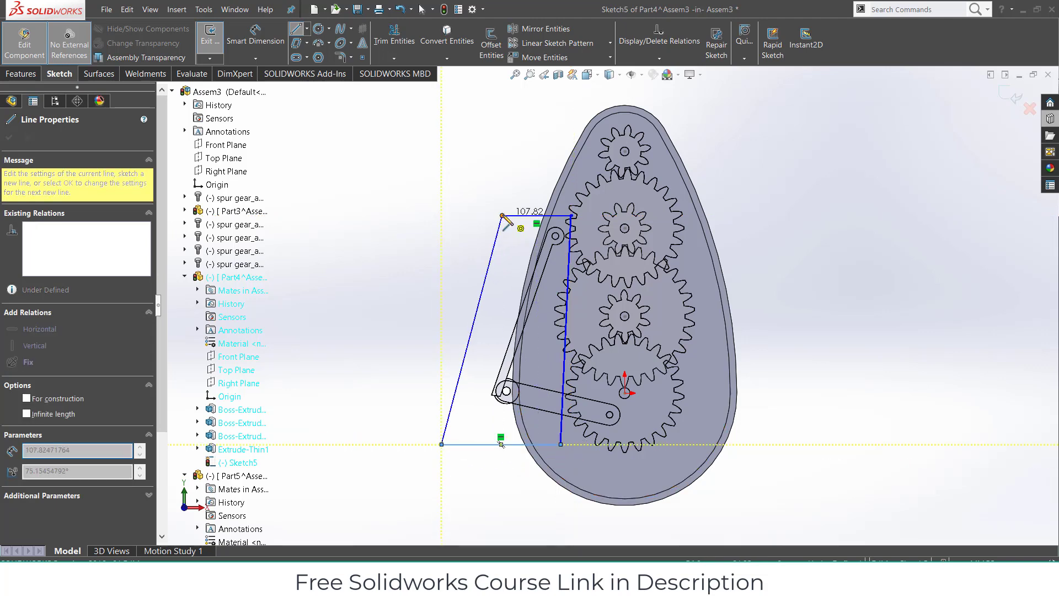
{"action": "left_click", "coordinate": [502, 215]}
- Cut-extrude the four-sided outline as a blind cut in the reversed direction through the housing wall, then finish editing the housing
{"action": "left_click", "coordinate": [21, 74]}
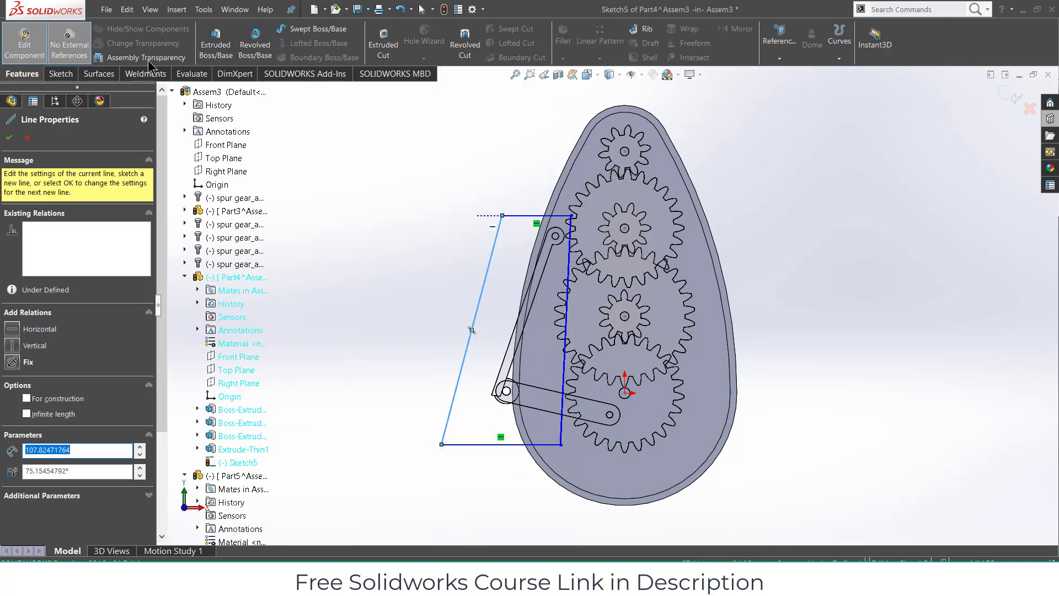
{"action": "left_click", "coordinate": [384, 41]}
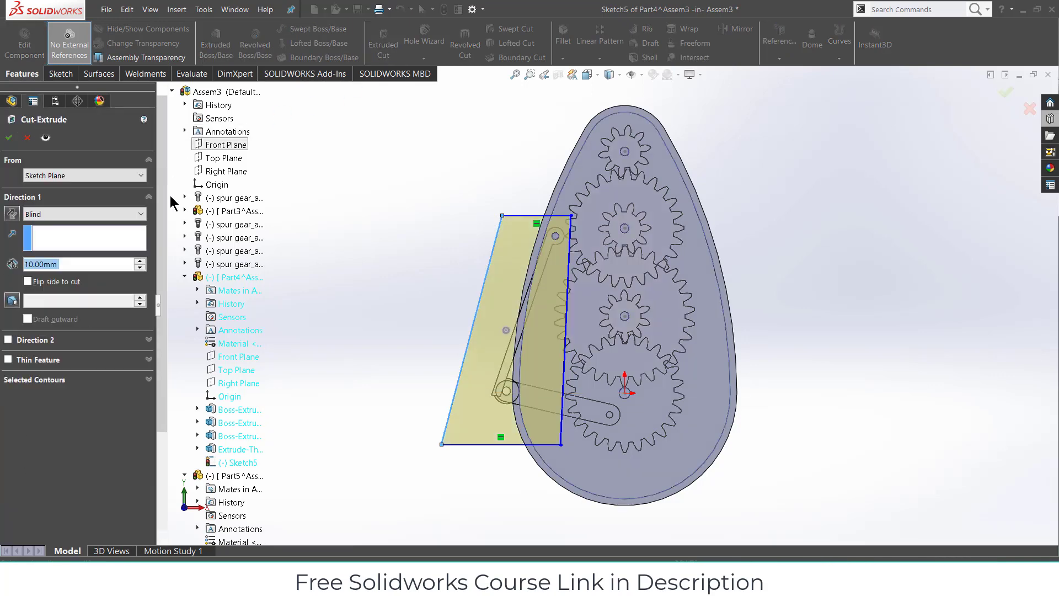
{"action": "left_click", "coordinate": [13, 213]}
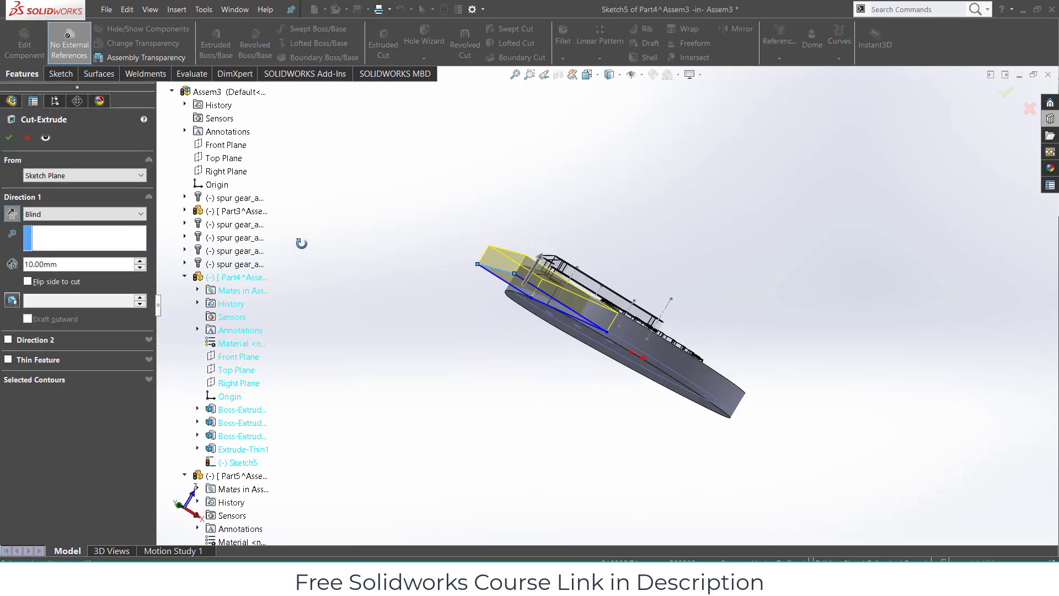
{"action": "left_click", "coordinate": [76, 176]}
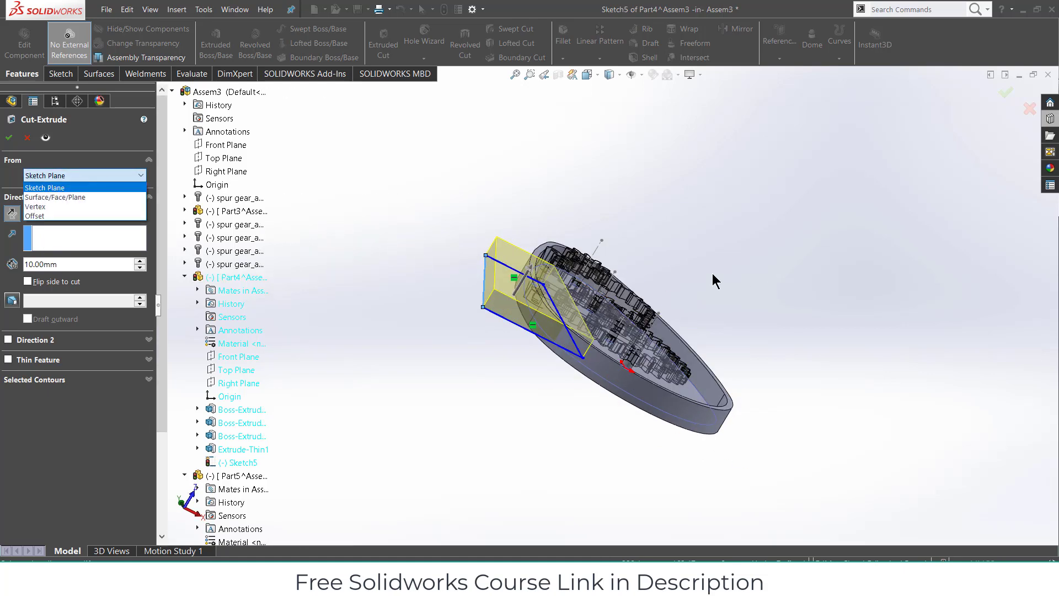
{"action": "left_click", "coordinate": [534, 272]}
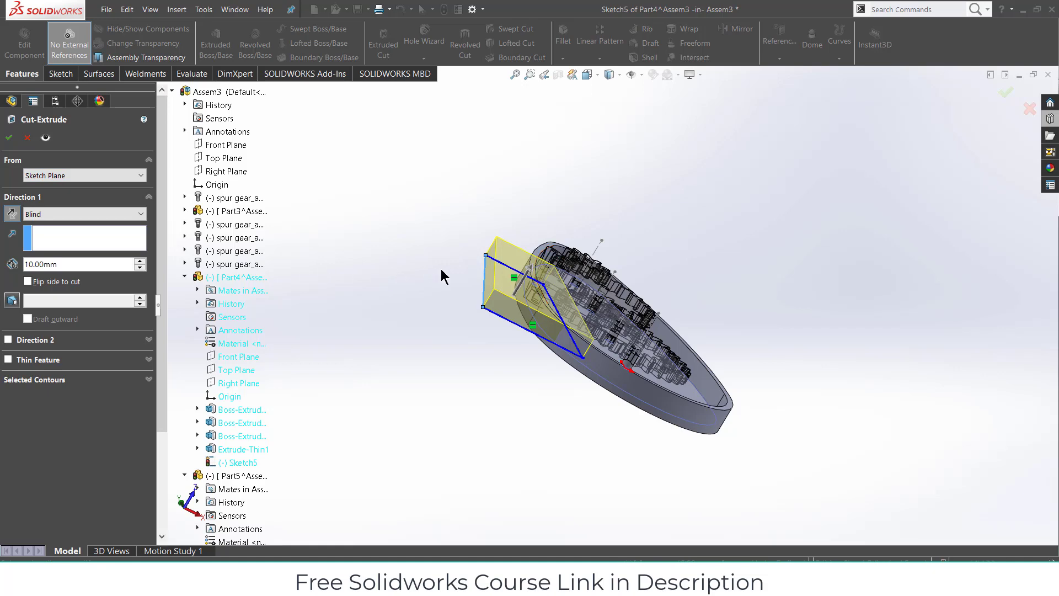
{"action": "left_click_drag", "start_coordinate": [529, 271], "coordinate": [548, 237]}
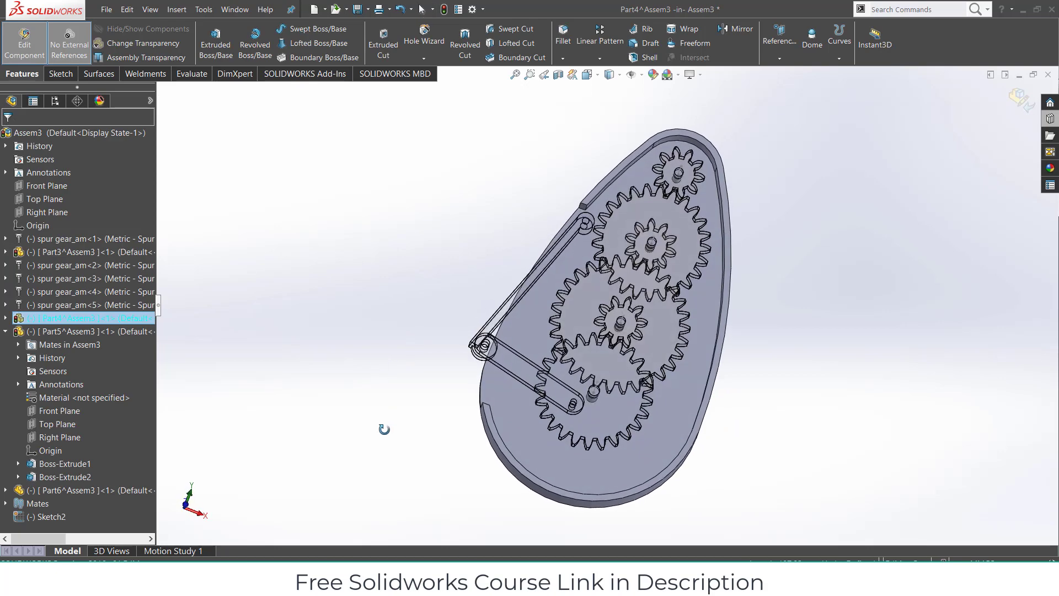
{"action": "left_click", "coordinate": [1015, 99]}
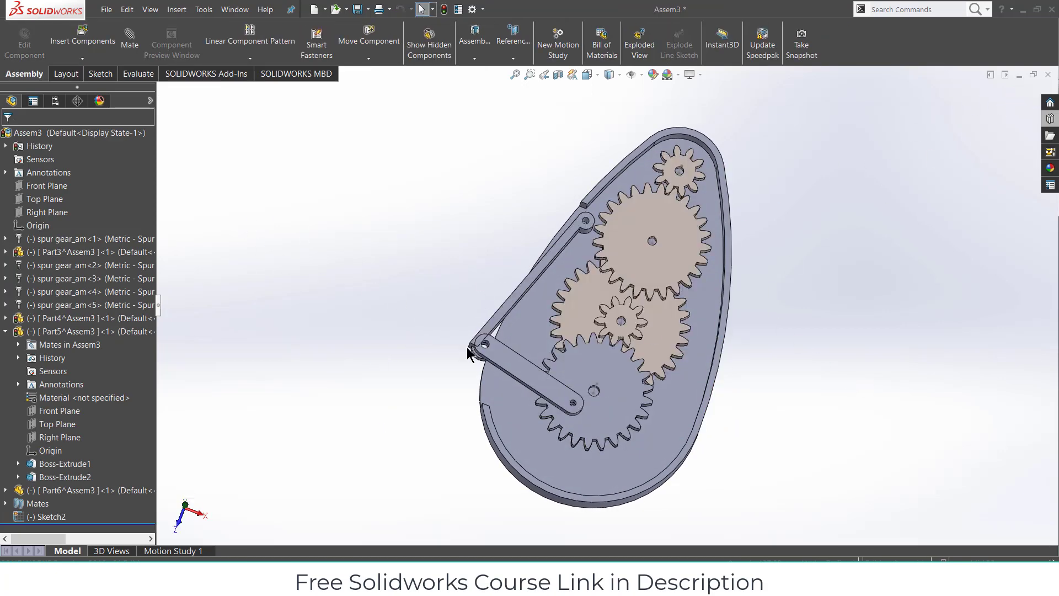
- Turn the large gear and check how the arm and link move through the opening in the housing wall
{"action": "left_click_drag", "start_coordinate": [573, 379], "coordinate": [650, 381]}
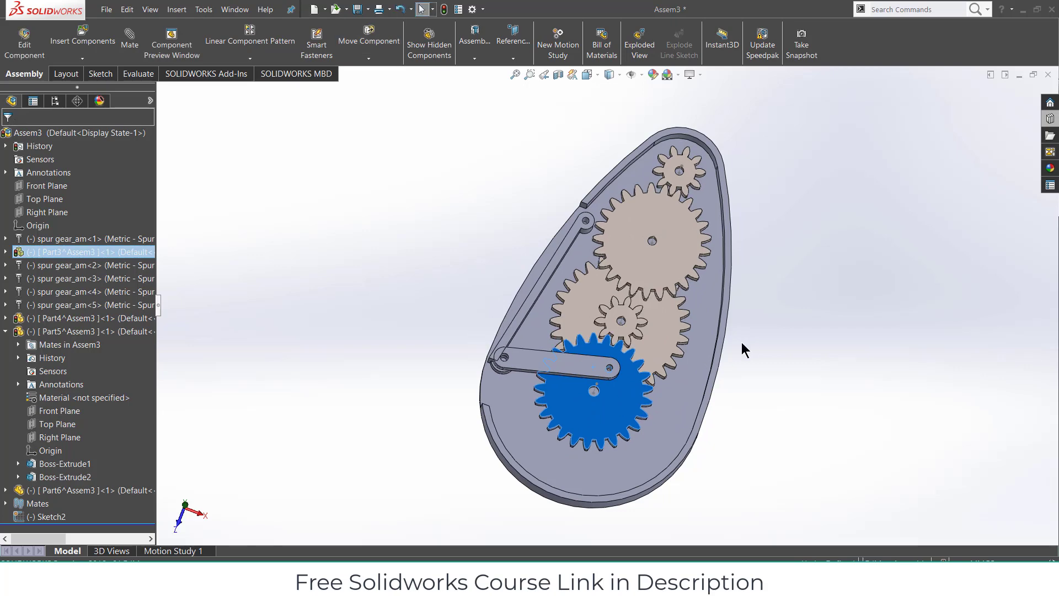
{"action": "middle_click_drag", "start_coordinate": [743, 348], "coordinate": [719, 223]}
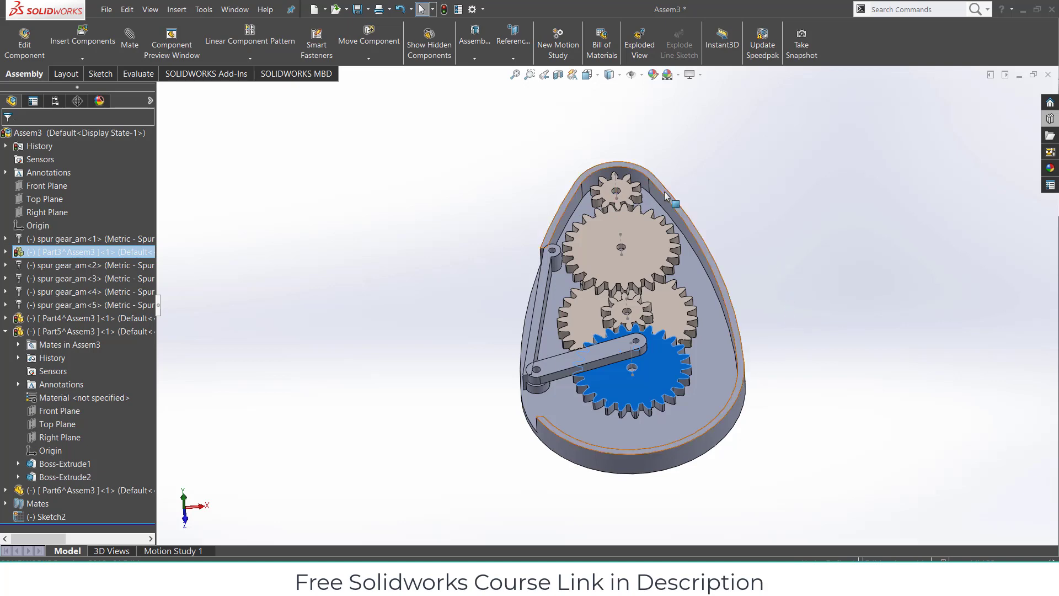
{"action": "scroll", "coordinate": [606, 303], "scroll_direction": "up", "scroll_amount": 3}
- Insert a new part on the assembly's Top Plane and sketch a circle about 86 mm in radius, centred on the small gear at the housing's narrow end
{"action": "left_click", "coordinate": [99, 62]}
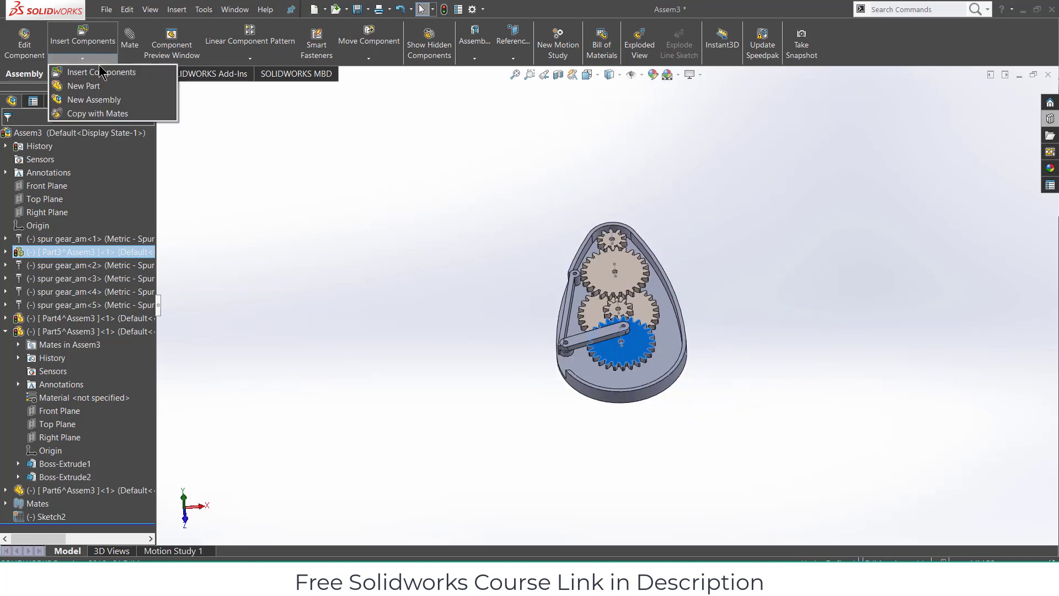
{"action": "left_click", "coordinate": [89, 80]}
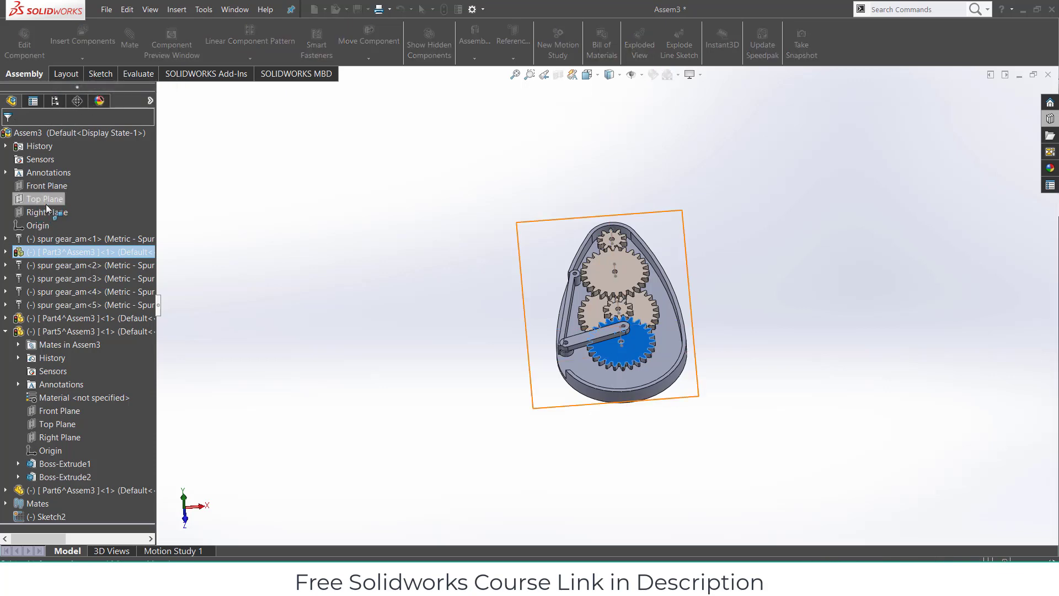
{"action": "left_click", "coordinate": [46, 203]}
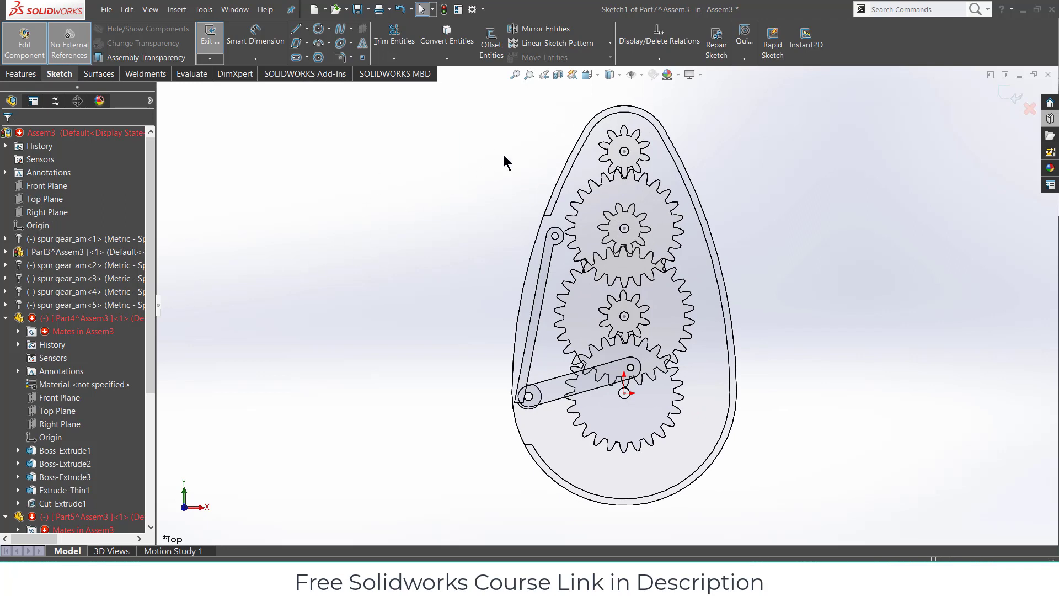
{"action": "left_click", "coordinate": [318, 28]}
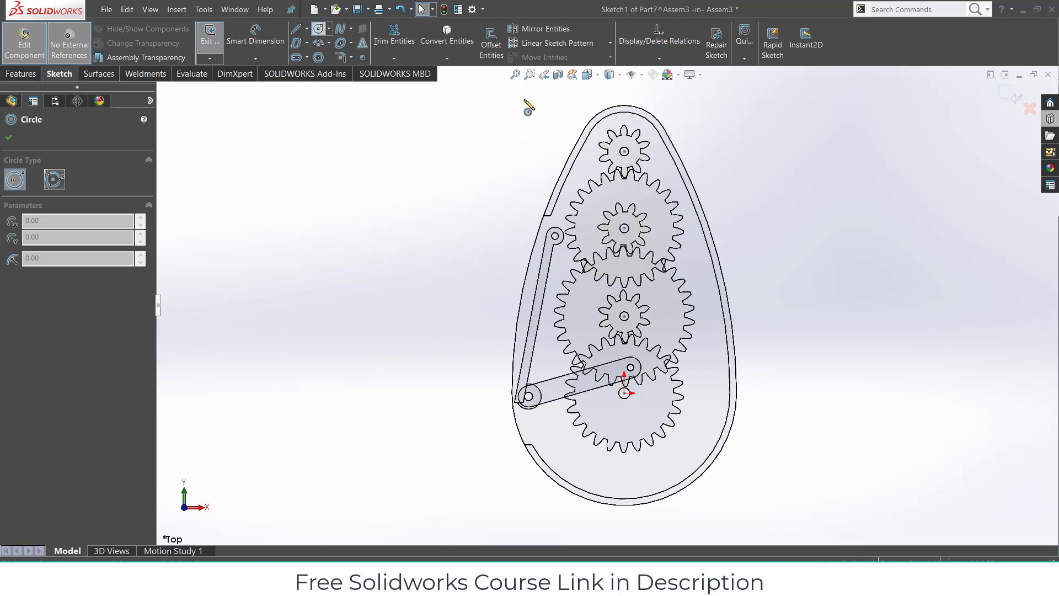
{"action": "left_click", "coordinate": [624, 151]}
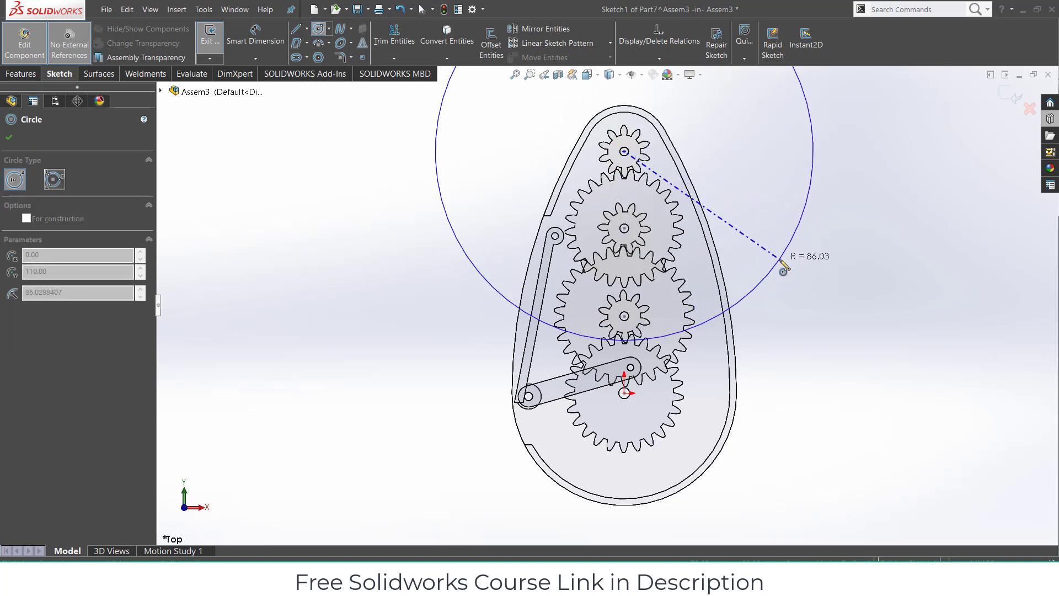
{"action": "left_click", "coordinate": [781, 260]}
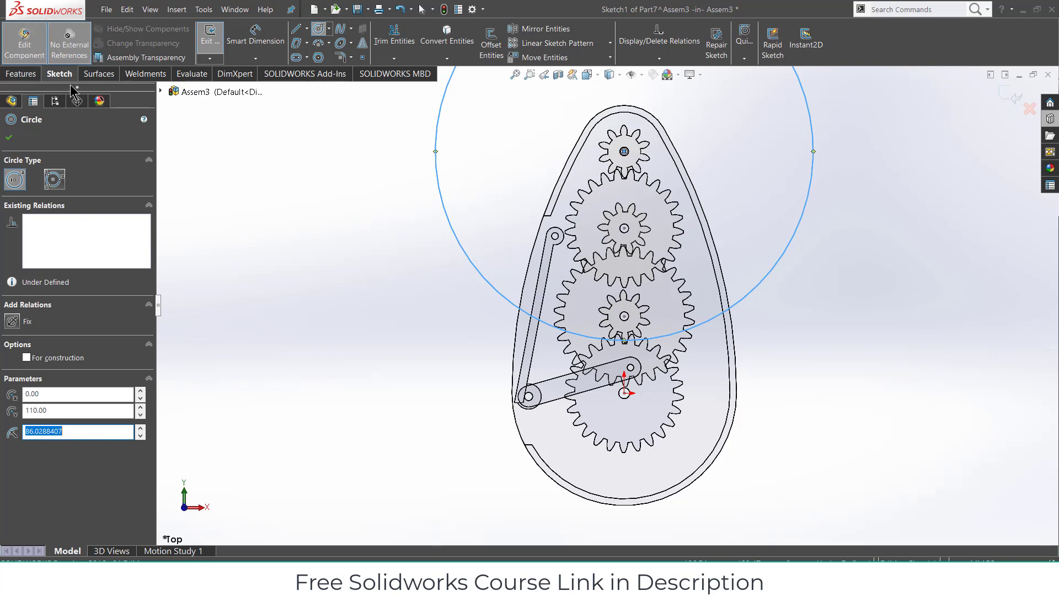
- Extrude the circle 27 mm as a one-direction thin feature with a 3 mm wall
{"action": "left_click", "coordinate": [20, 73]}
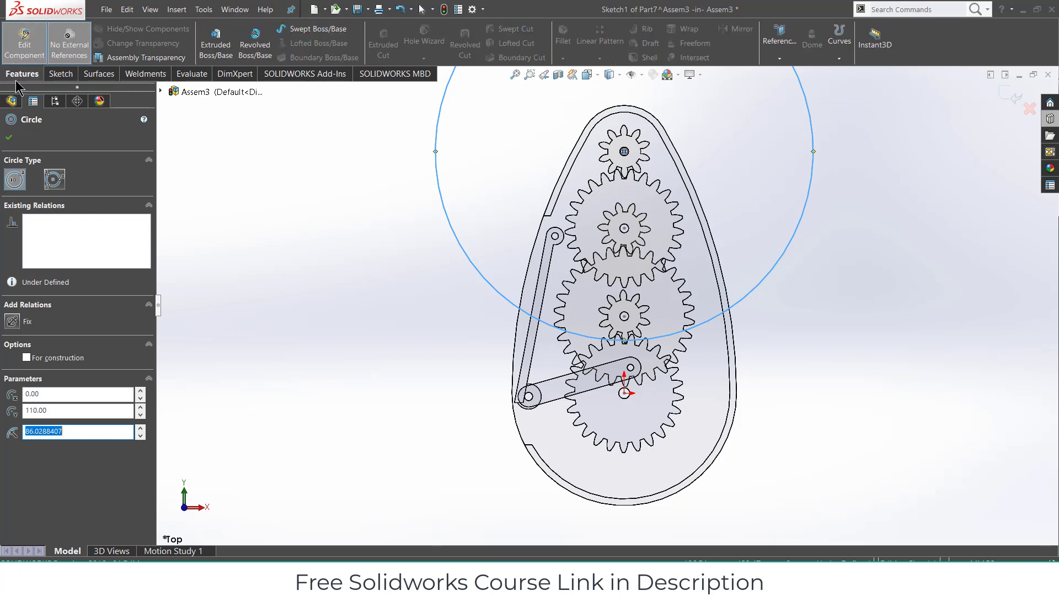
{"action": "left_click", "coordinate": [216, 44]}
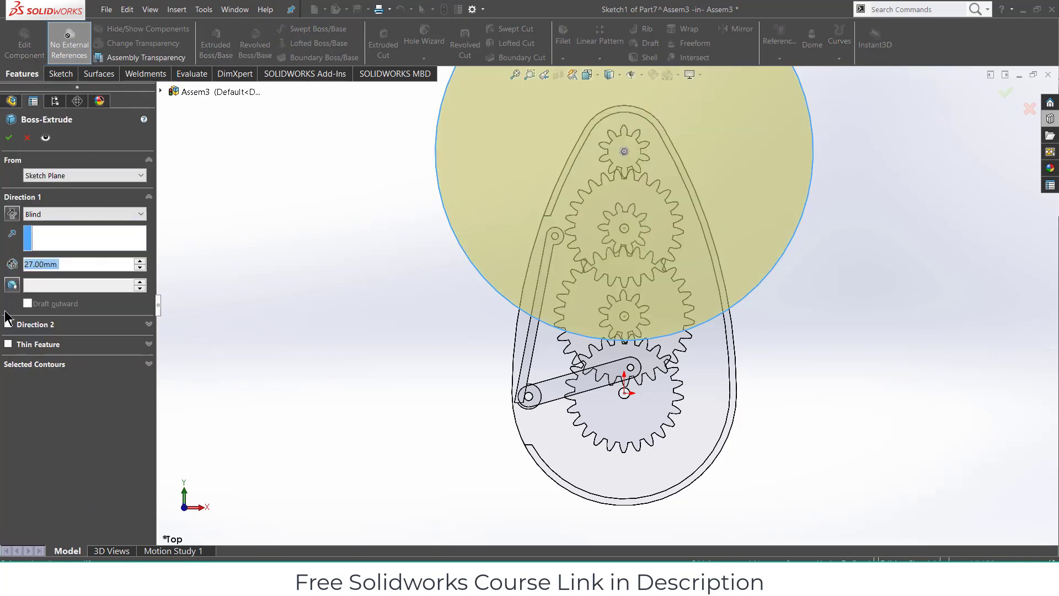
{"action": "left_click", "coordinate": [8, 345]}
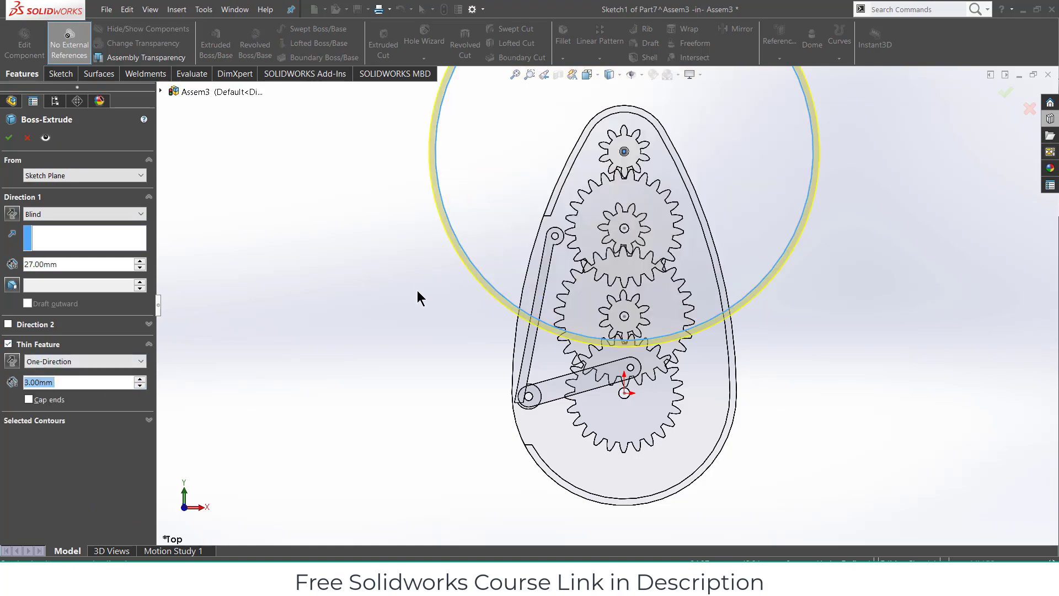
{"action": "middle_click_drag", "start_coordinate": [417, 290], "coordinate": [460, 105]}
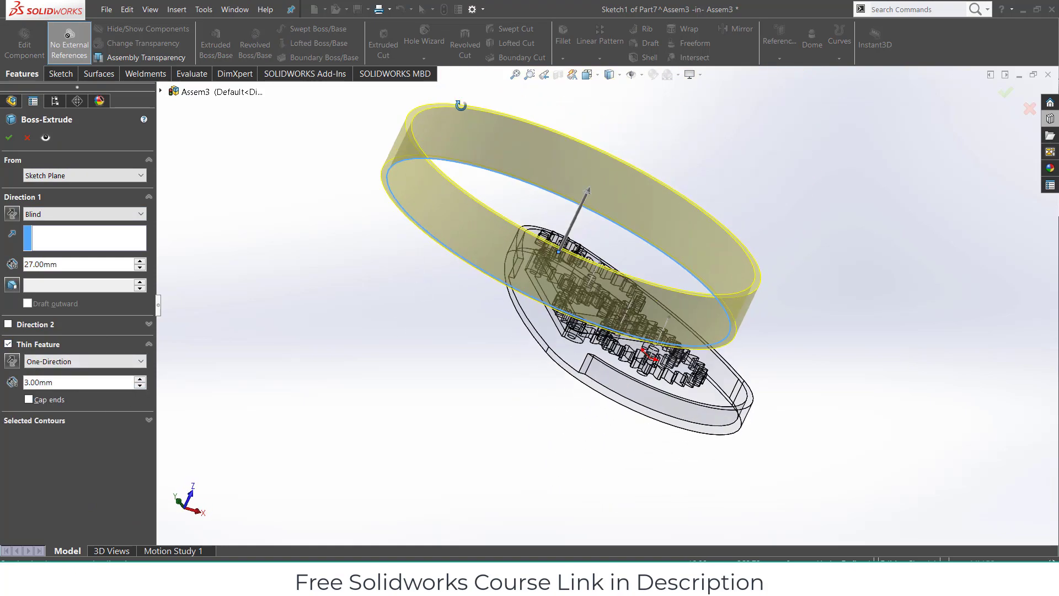
{"action": "left_click", "coordinate": [9, 137]}
- Examine the housing part's mates to find the one with an error
{"action": "middle_click_drag", "start_coordinate": [300, 170], "coordinate": [481, 249]}
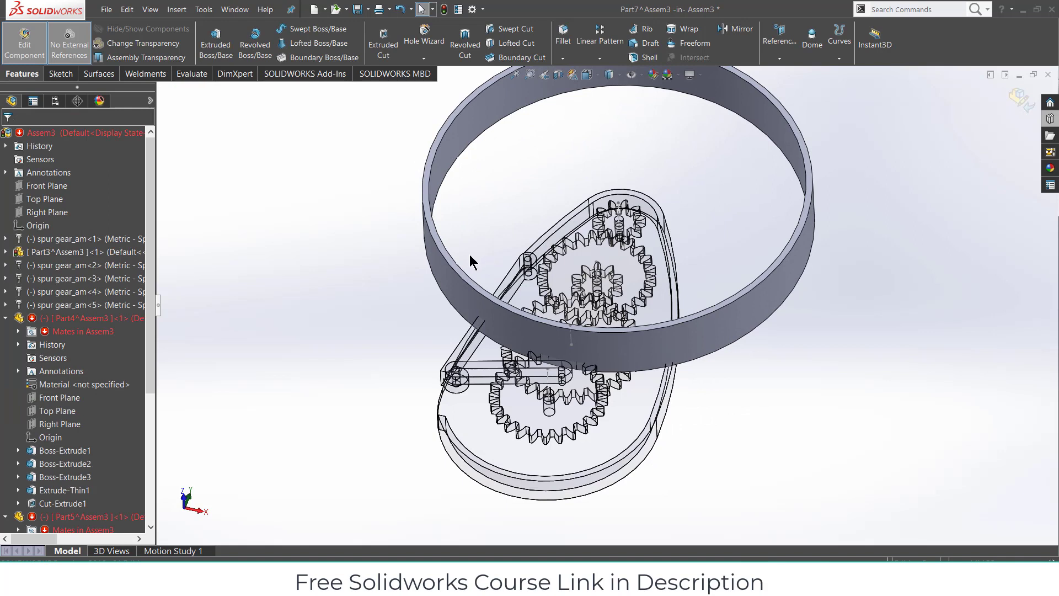
{"action": "left_click", "coordinate": [18, 331]}
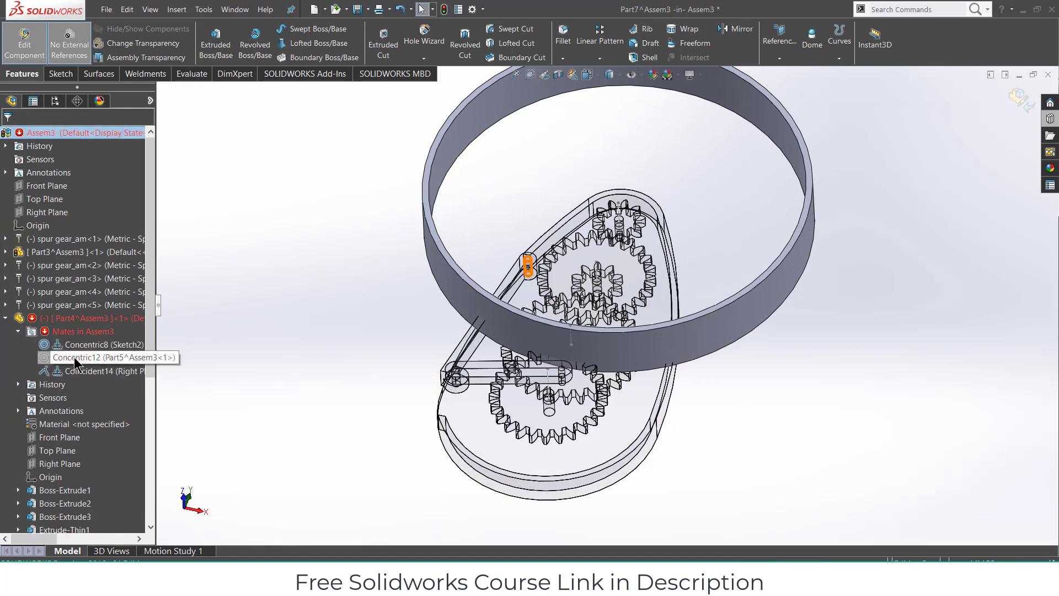
{"action": "mouse_move", "coordinate": [75, 364]}
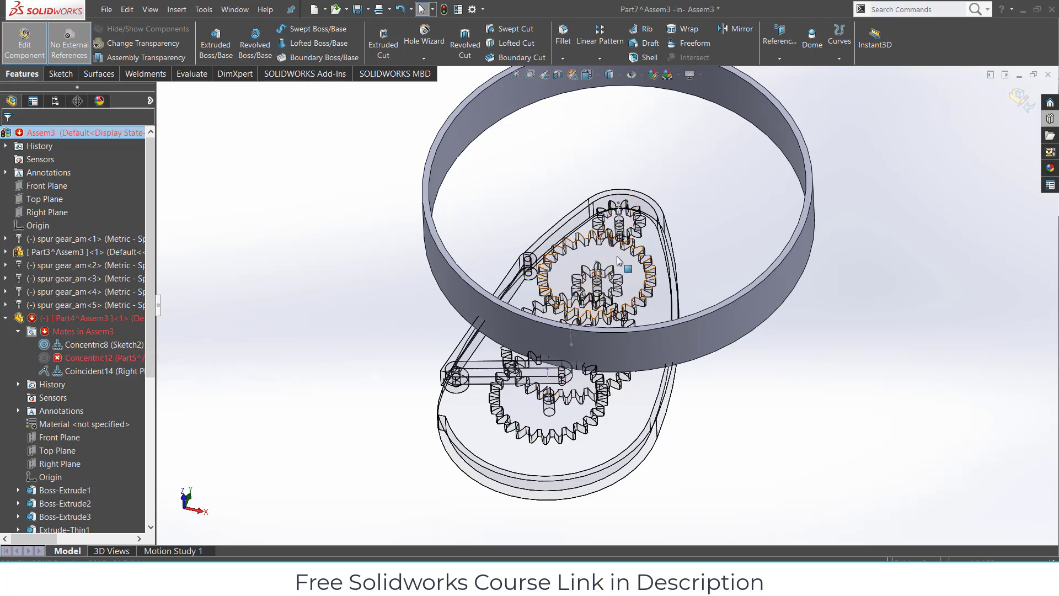
- Start a sketch on the ring's lower rim face
{"action": "middle_click_drag", "start_coordinate": [590, 265], "coordinate": [454, 246]}
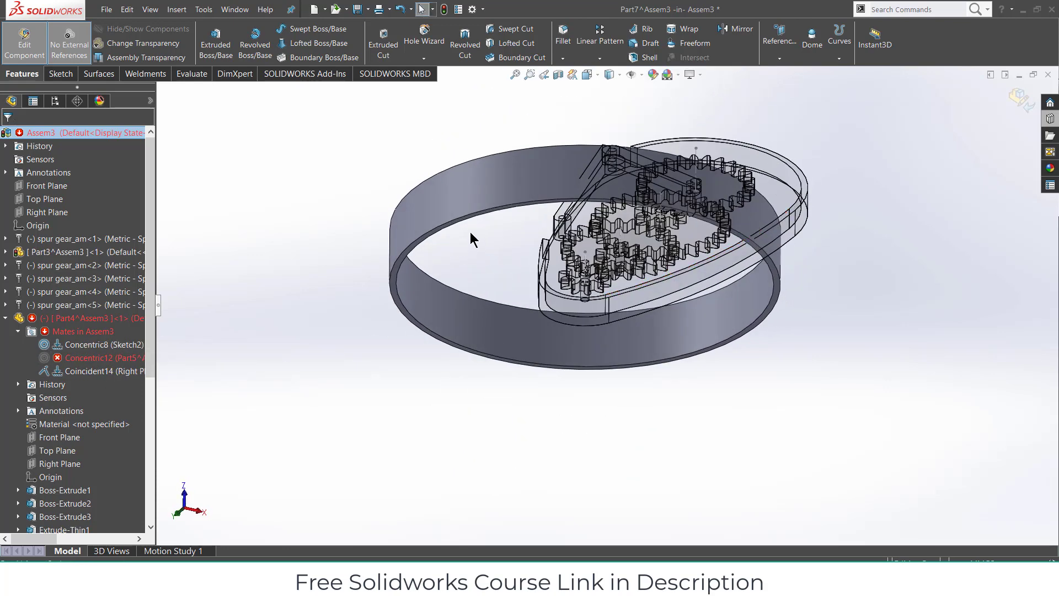
{"action": "scroll", "coordinate": [470, 239], "scroll_direction": "down", "scroll_amount": 3}
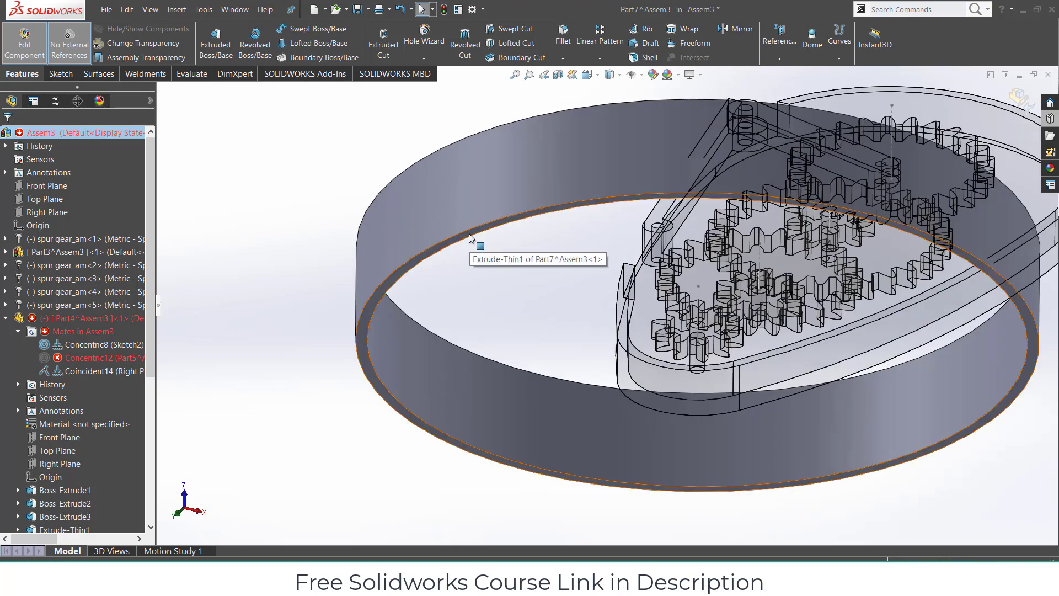
{"action": "left_click", "coordinate": [476, 241]}
{"action": "left_click", "coordinate": [512, 200]}
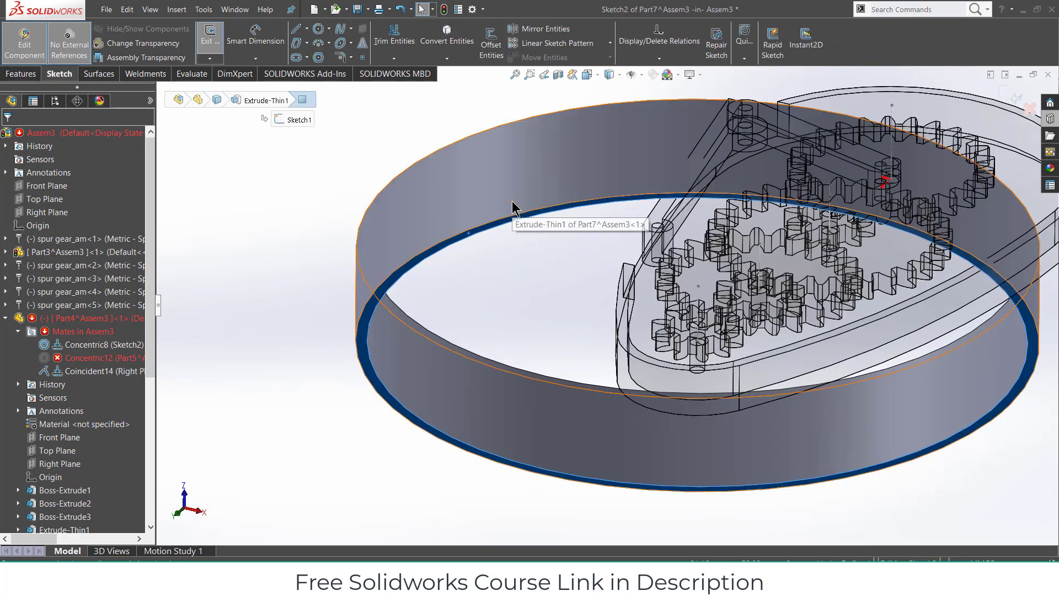
{"action": "scroll", "coordinate": [618, 288], "scroll_direction": "down", "scroll_amount": 3}
{"action": "scroll", "coordinate": [618, 287], "scroll_direction": "up", "scroll_amount": 3}
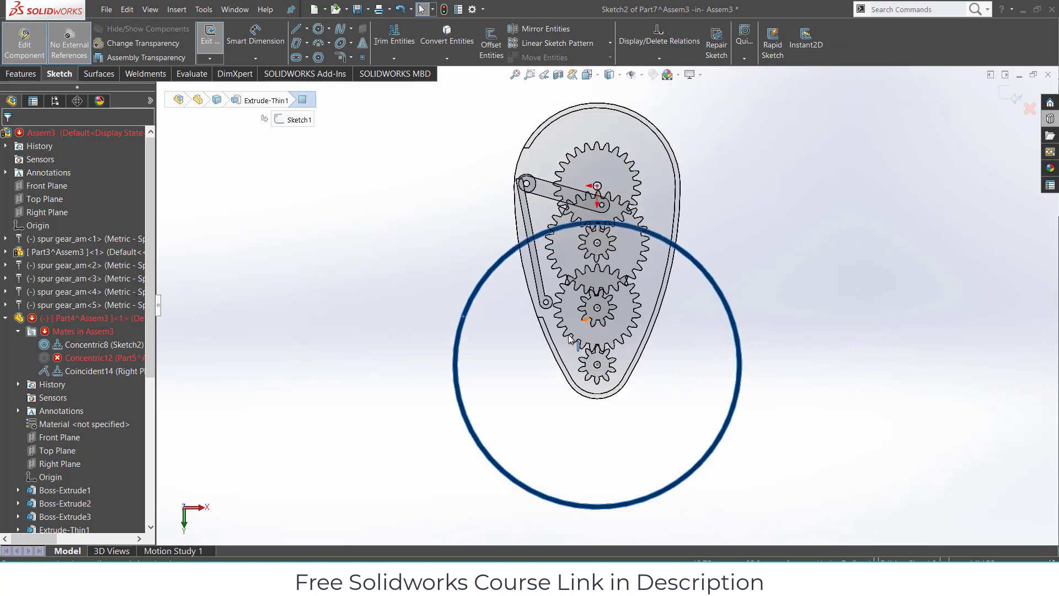
- Sketch a circle about 1.95 mm in radius on the shaft hole of the small gear at the housing's narrow end
{"action": "left_click", "coordinate": [319, 35]}
{"action": "scroll", "coordinate": [593, 380], "scroll_direction": "down", "scroll_amount": 5}
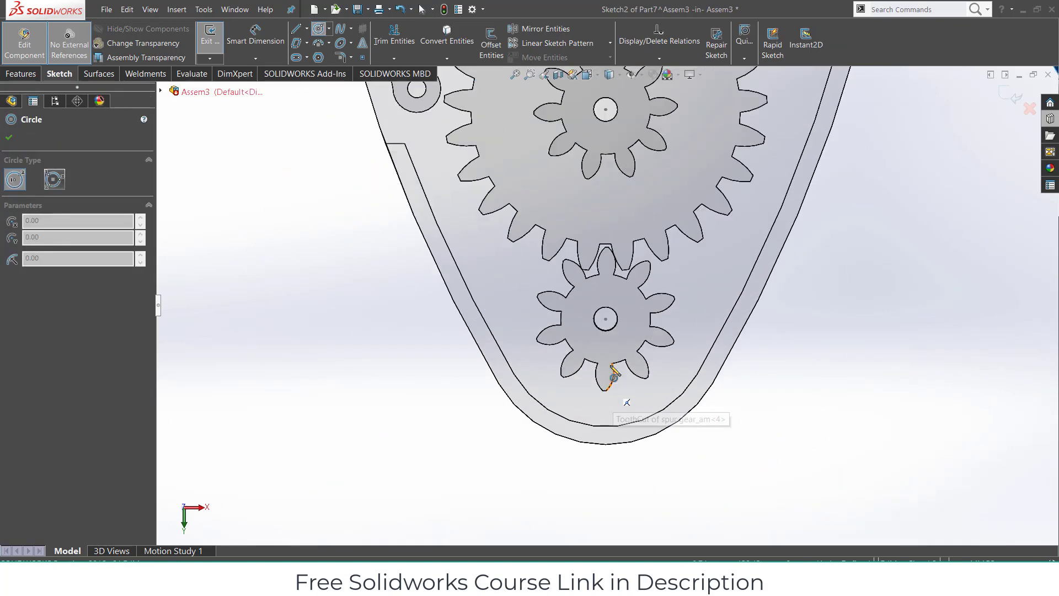
{"action": "left_click", "coordinate": [605, 319]}
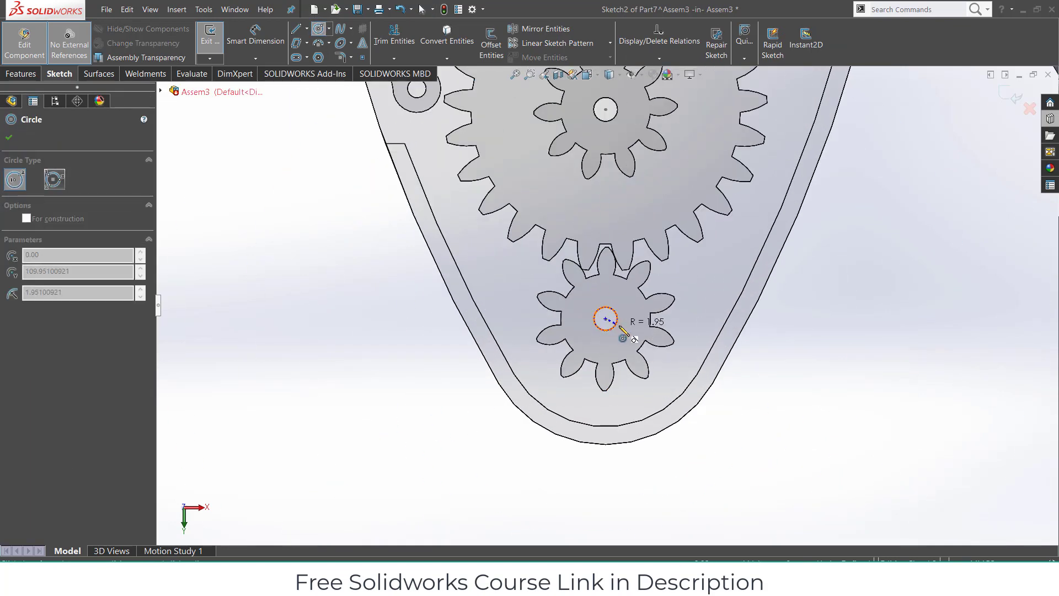
{"action": "left_click", "coordinate": [618, 328]}
- Extrude the small circle into a pin in both directions, 5 mm in Direction 1 and 27 mm in Direction 2, merged with the part
{"action": "scroll", "coordinate": [623, 331], "scroll_direction": "up", "scroll_amount": 4}
{"action": "left_click", "coordinate": [22, 74]}
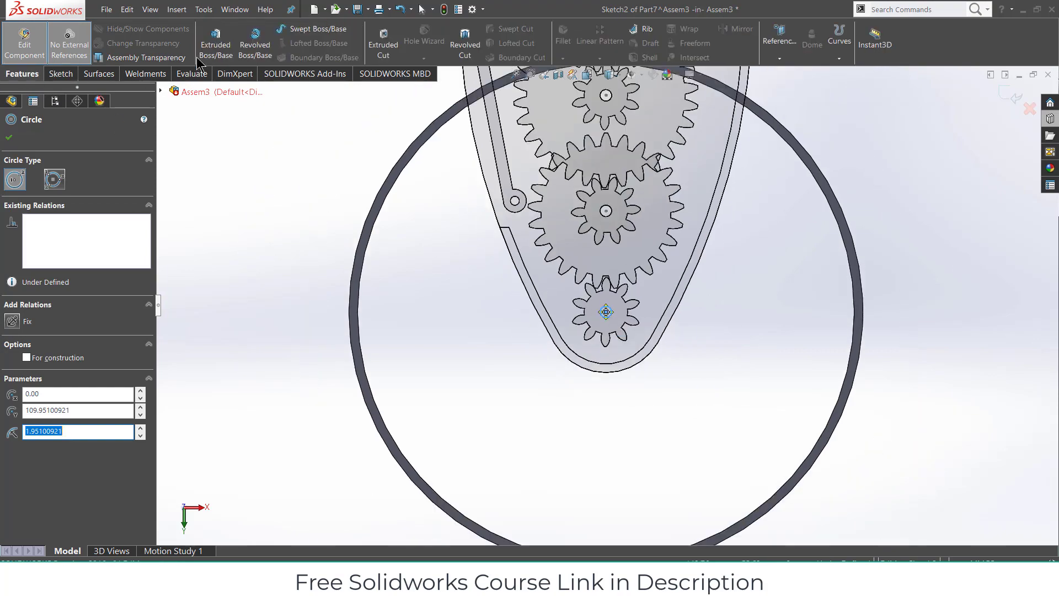
{"action": "left_click", "coordinate": [219, 49]}
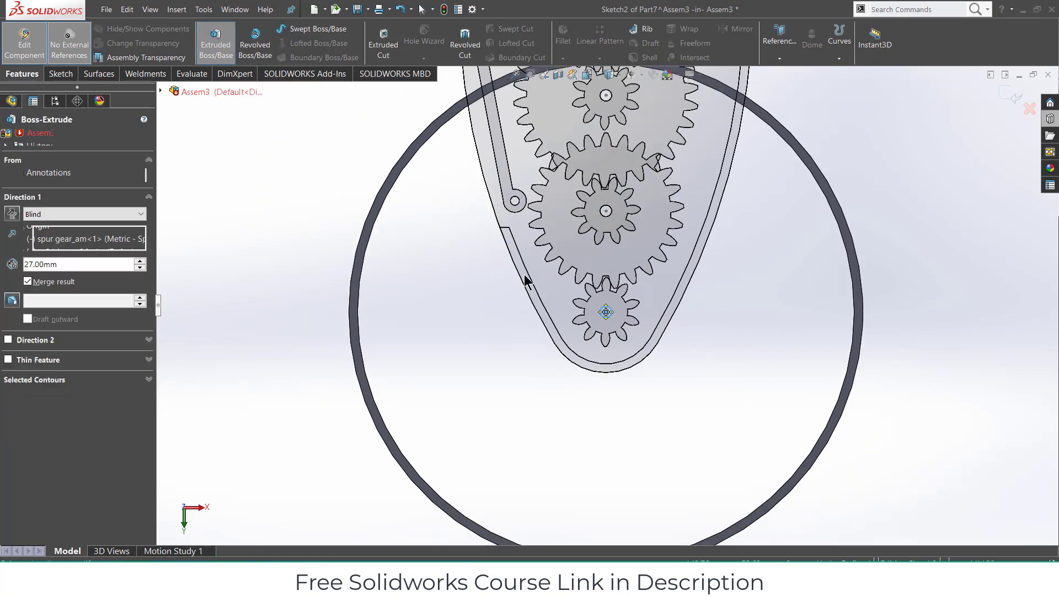
{"action": "middle_click_drag", "start_coordinate": [485, 10], "coordinate": [589, 199]}
{"action": "scroll", "coordinate": [588, 209], "scroll_direction": "up", "scroll_amount": 2}
{"action": "scroll", "coordinate": [588, 209], "scroll_direction": "up", "scroll_amount": 2}
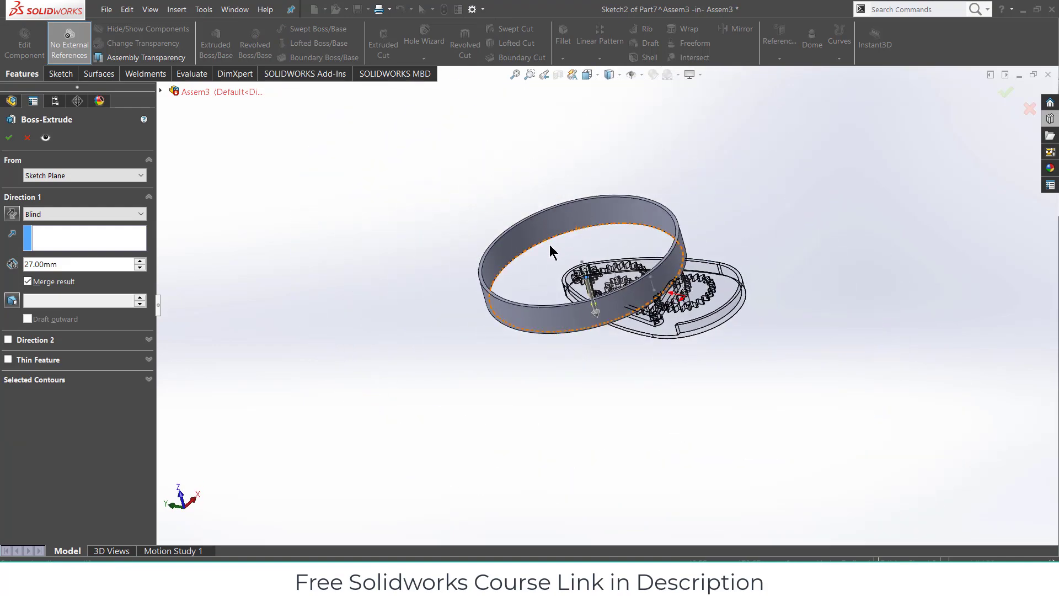
{"action": "scroll", "coordinate": [547, 242], "scroll_direction": "down", "scroll_amount": 3}
{"action": "left_click", "coordinate": [16, 338]}
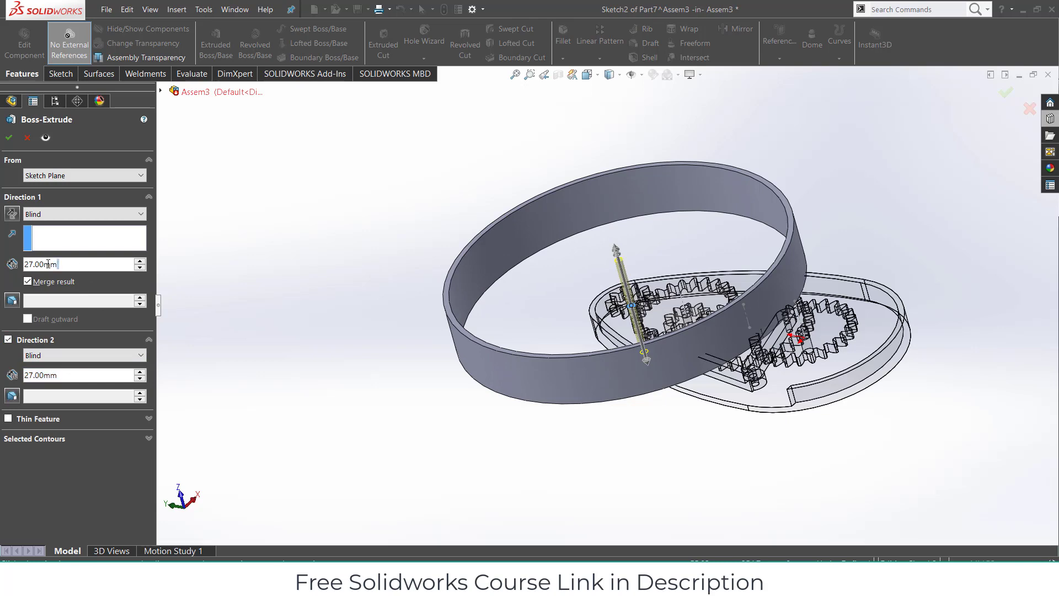
{"action": "type", "text": "5"}
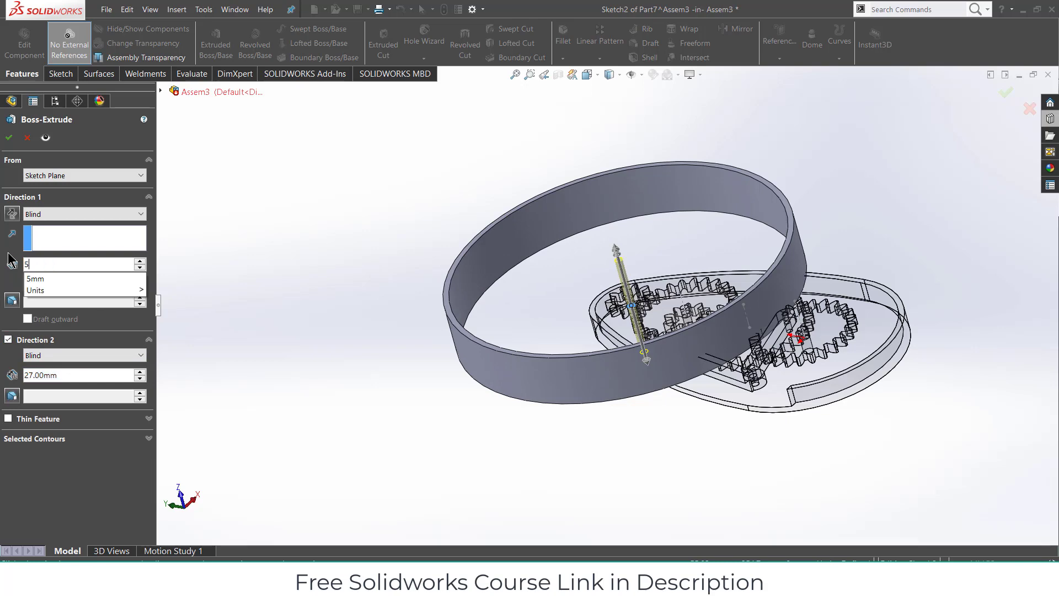
{"action": "key", "text": "Return"}
{"action": "mouse_move", "coordinate": [170, 307]}
{"action": "middle_mouse_down"}
{"action": "mouse_move", "coordinate": [541, 238]}
{"action": "mouse_move", "coordinate": [567, 242]}
{"action": "mouse_move", "coordinate": [616, 289]}
{"action": "middle_mouse_up"}
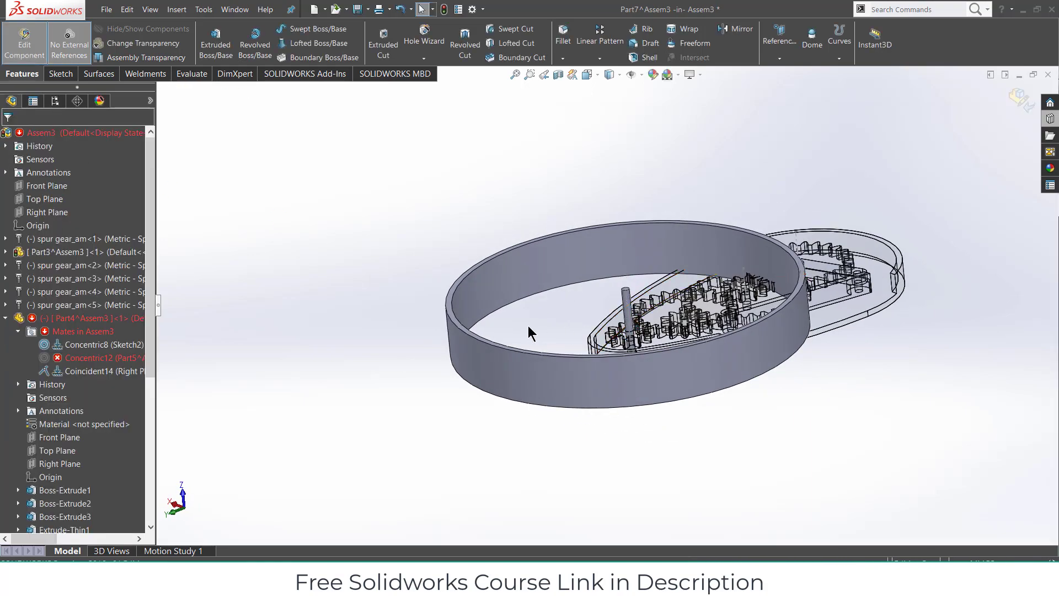
{"action": "scroll", "coordinate": [594, 300], "scroll_direction": "down", "scroll_amount": 3}
{"action": "scroll", "coordinate": [648, 286], "scroll_direction": "down", "scroll_amount": 5}
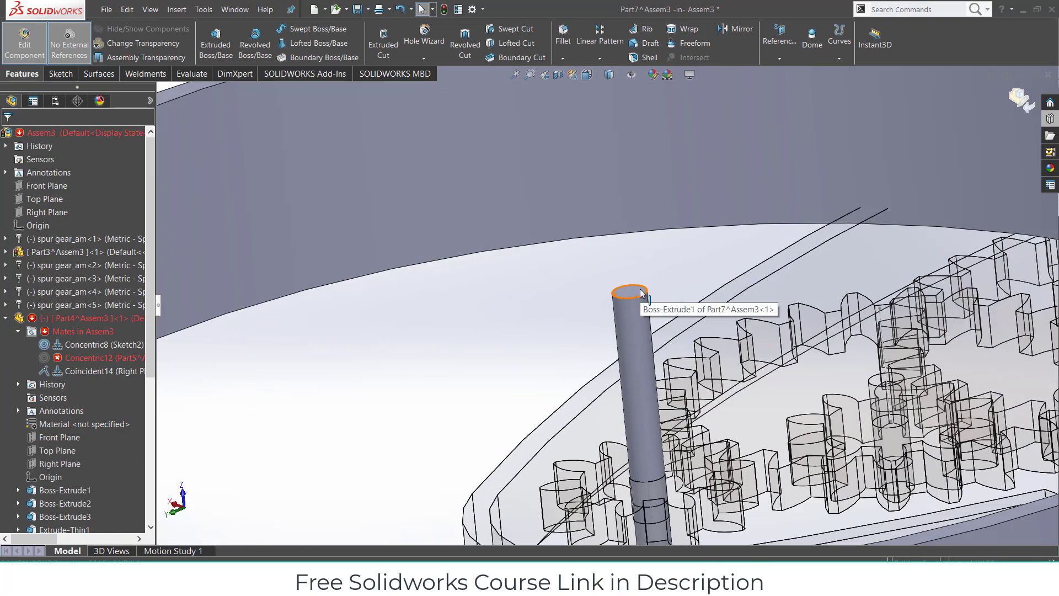
- Sketch a rectangle about 89 by 3.9 mm on the pin's end face, running from the pin's upper quadrant to the ring's outer edge
{"action": "left_click", "coordinate": [630, 291]}
{"action": "left_click", "coordinate": [677, 254]}
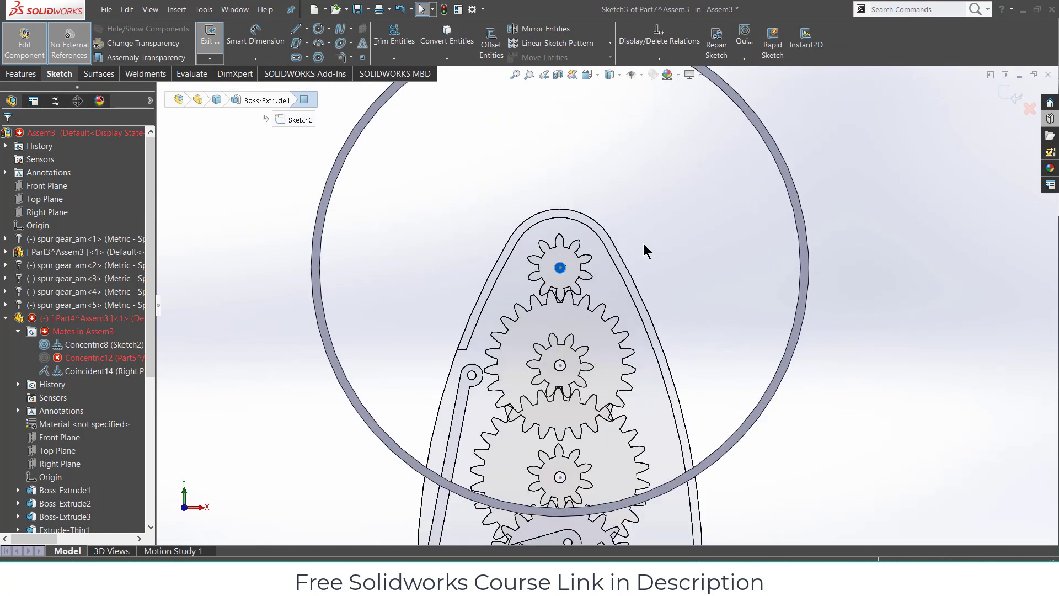
{"action": "left_click", "coordinate": [307, 44]}
{"action": "left_click", "coordinate": [298, 59]}
{"action": "scroll", "coordinate": [505, 359], "scroll_direction": "down", "scroll_amount": 5}
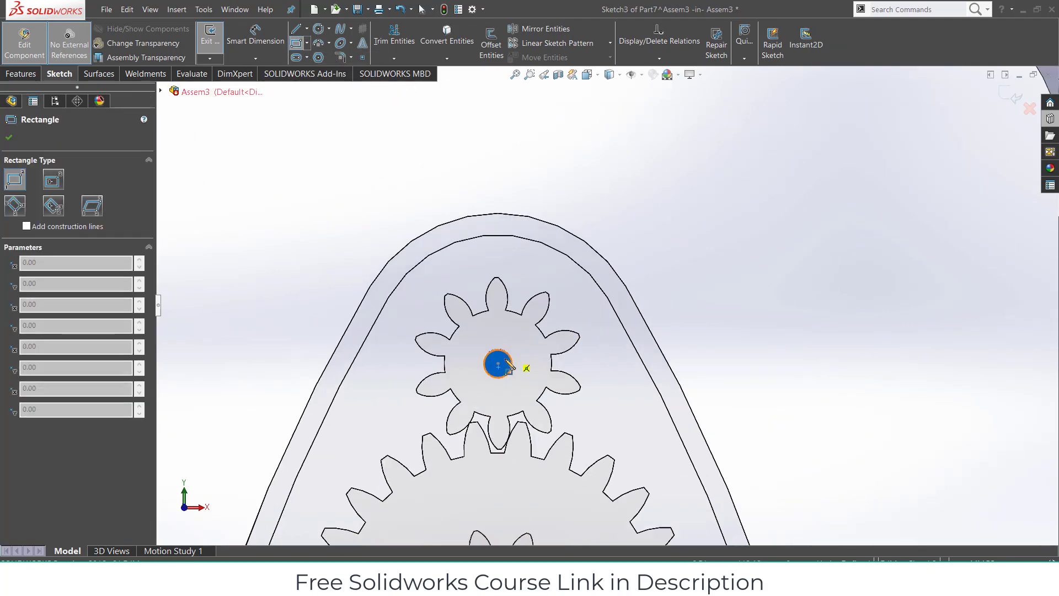
{"action": "left_click", "coordinate": [506, 340]}
{"action": "scroll", "coordinate": [699, 355], "scroll_direction": "up", "scroll_amount": 5}
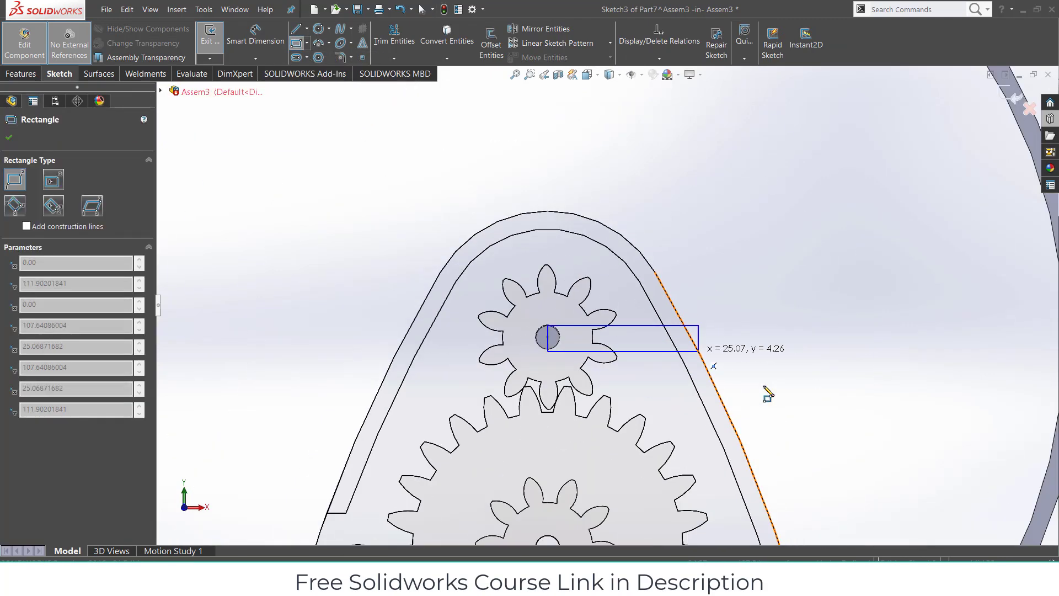
{"action": "scroll", "coordinate": [881, 326], "scroll_direction": "down", "scroll_amount": 3}
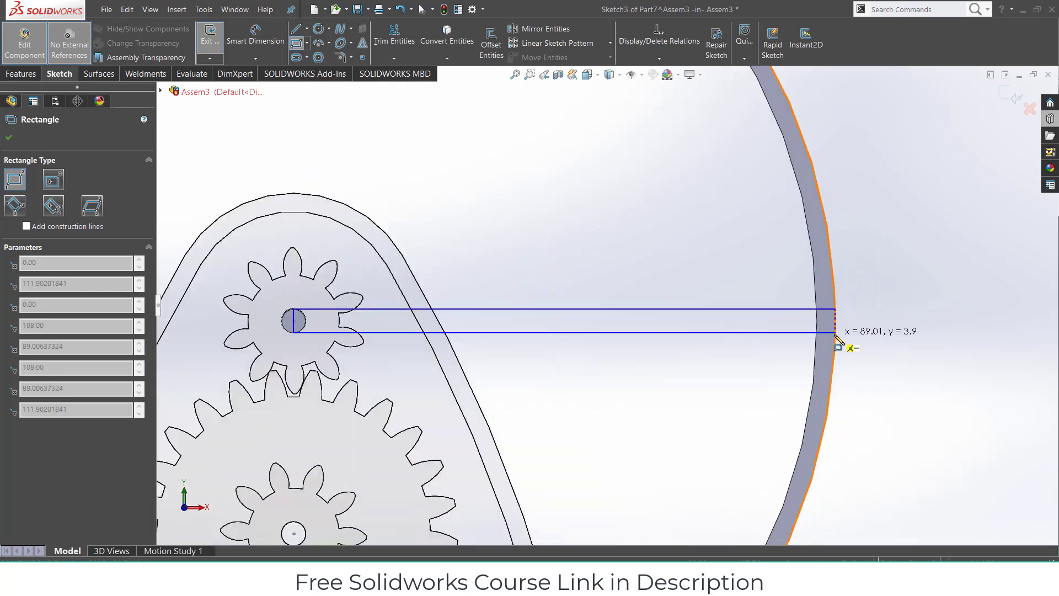
{"action": "left_click", "coordinate": [835, 332]}
- Extrude the rectangle 20 mm in the reversed direction, toward the housing, as a spoke merged with the part
{"action": "left_click", "coordinate": [26, 76]}
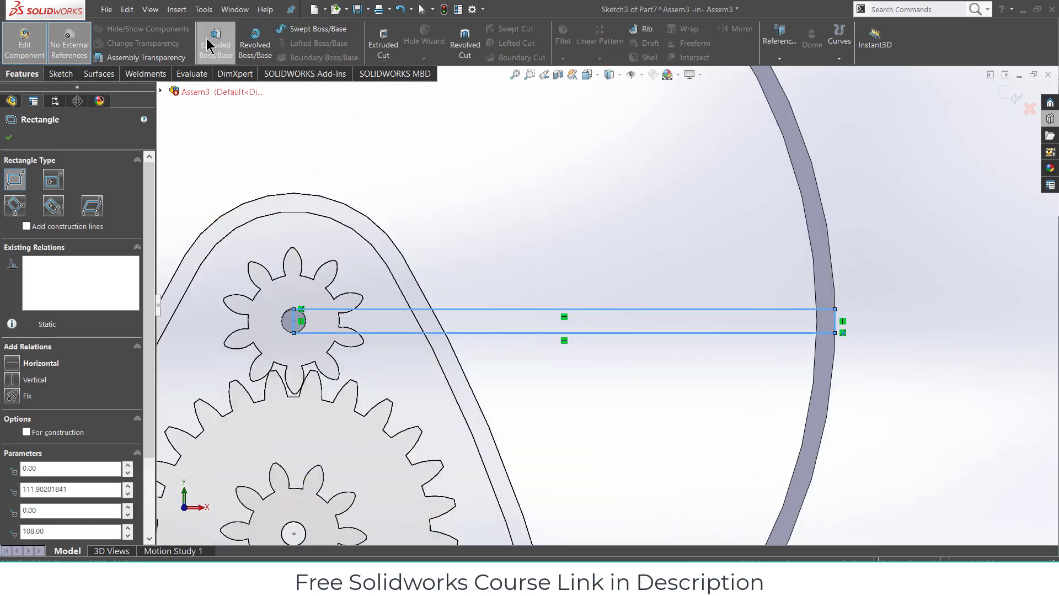
{"action": "left_click", "coordinate": [215, 43]}
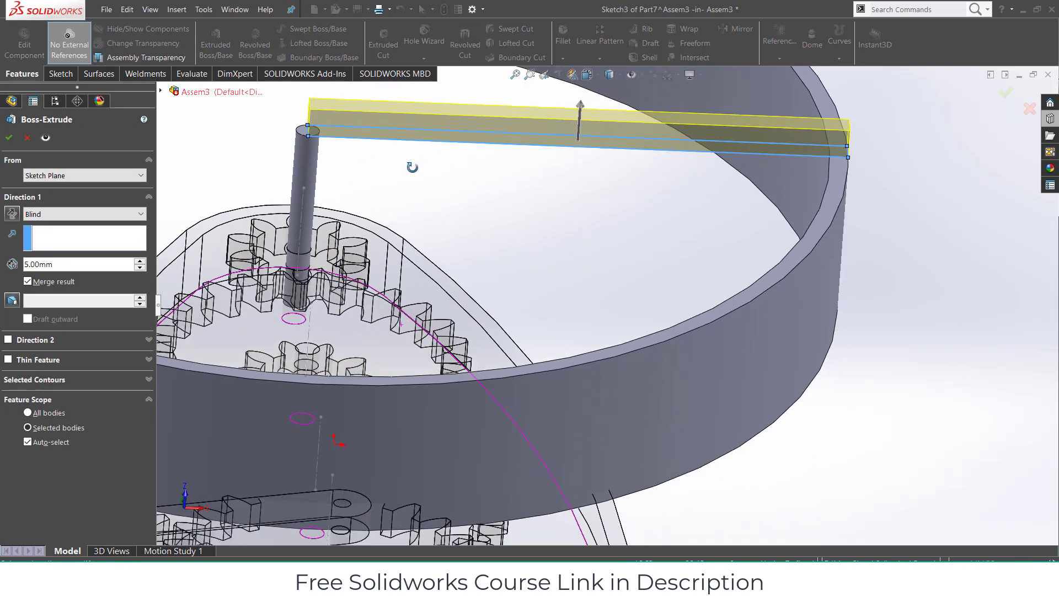
{"action": "left_click", "coordinate": [12, 214]}
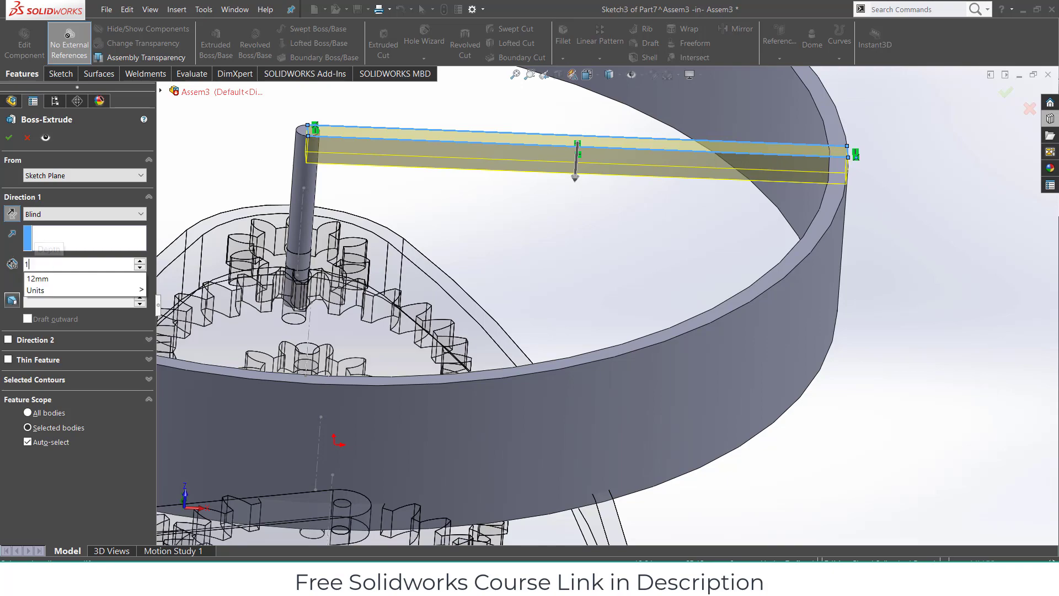
{"action": "type", "text": "10"}
{"action": "key", "text": "Return"}
{"action": "middle_click_drag", "start_coordinate": [459, 259], "coordinate": [356, 234]}
{"action": "left_click", "coordinate": [141, 262]}
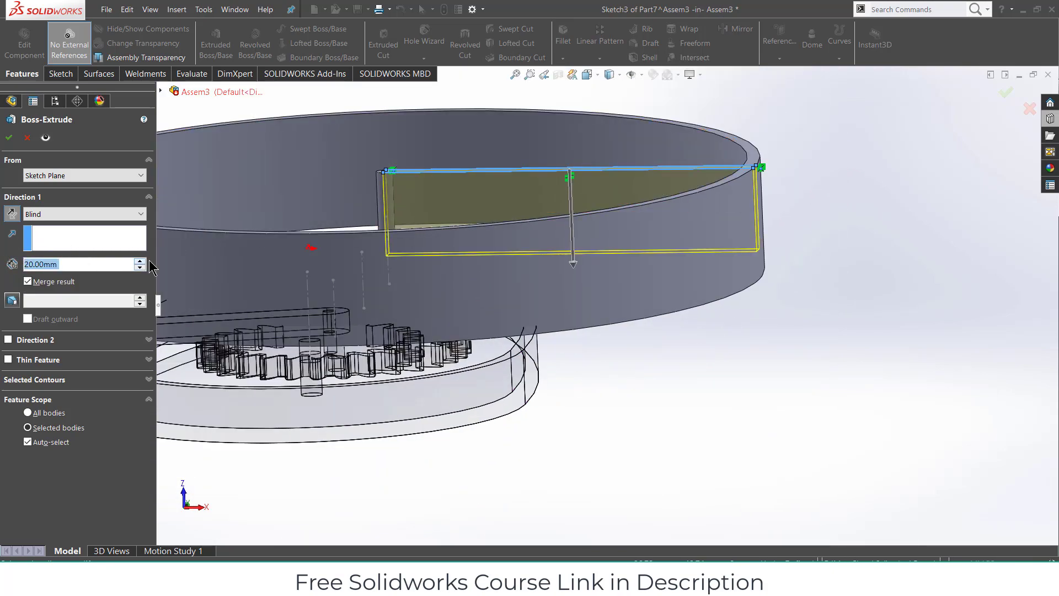
{"action": "middle_click_drag", "start_coordinate": [290, 301], "coordinate": [399, 245]}
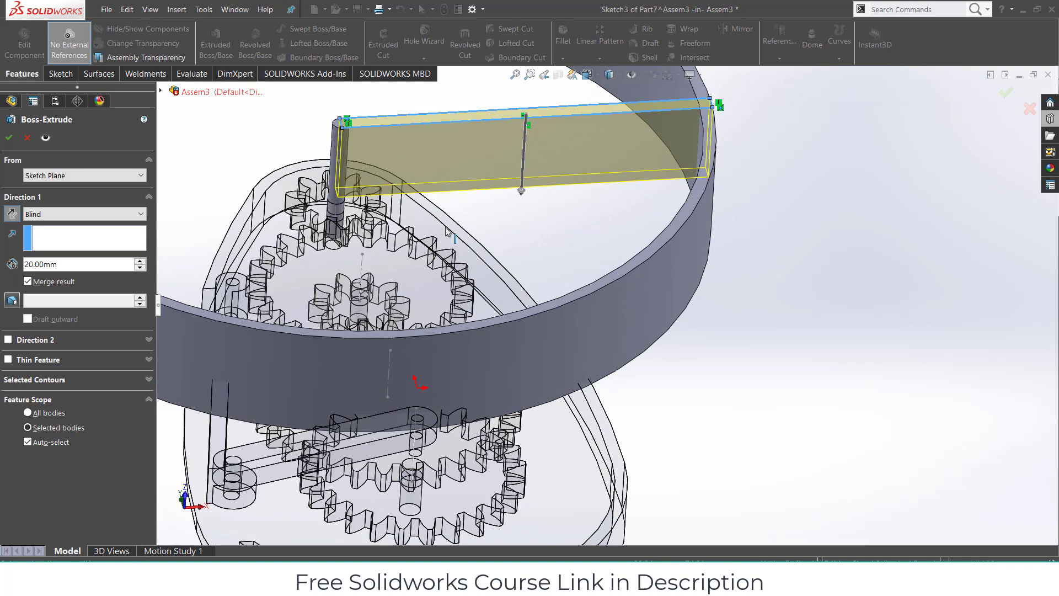
{"action": "left_click", "coordinate": [10, 139]}
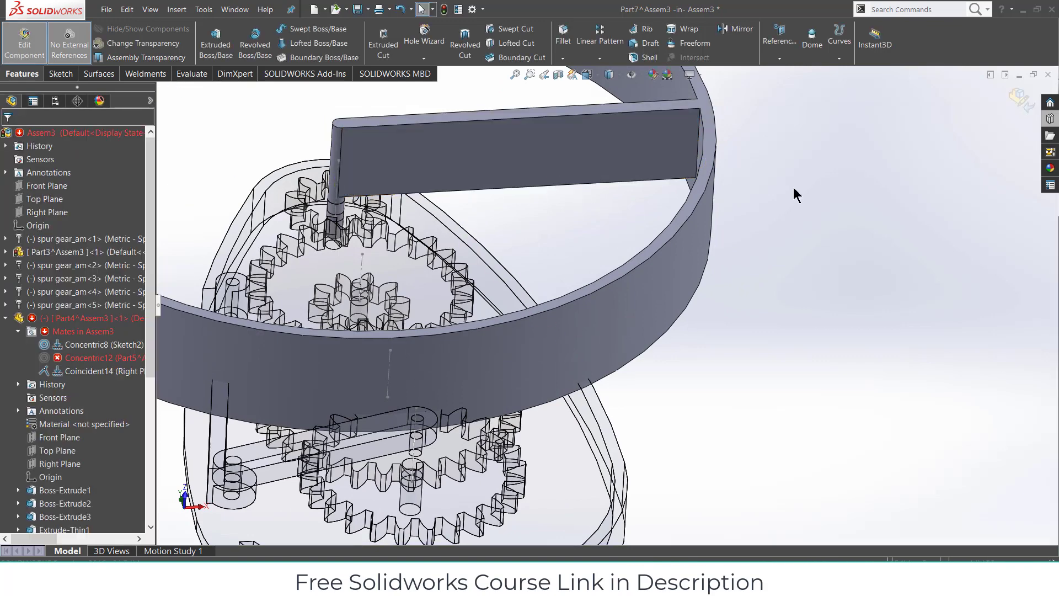
- Circular-pattern the spoke around the pin with 6 equally spaced instances over 360 degrees, and return to the assembly
{"action": "left_click", "coordinate": [497, 143]}
{"action": "left_click", "coordinate": [599, 58]}
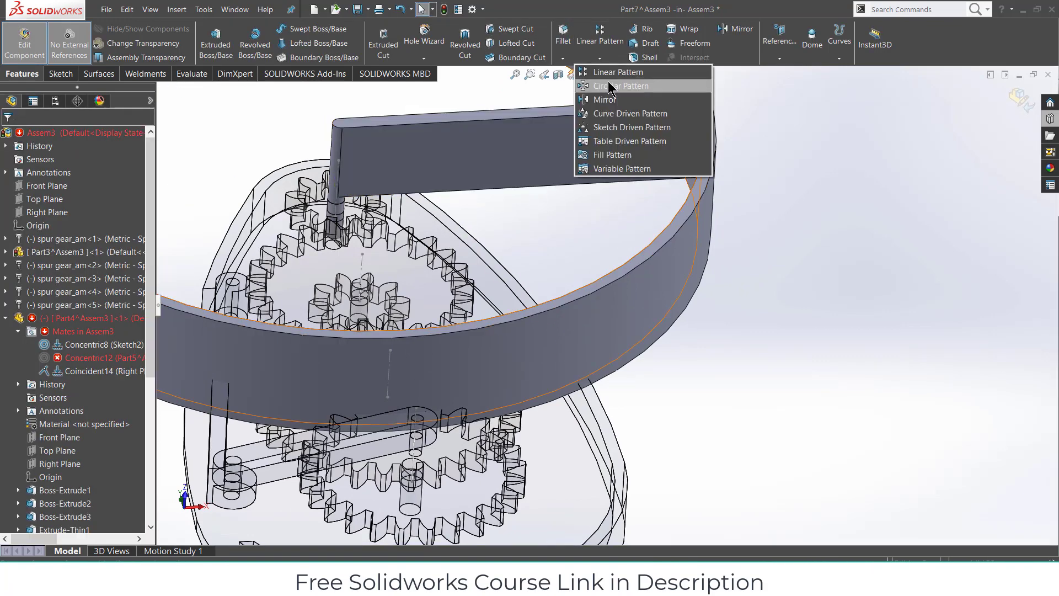
{"action": "left_click", "coordinate": [609, 85]}
{"action": "left_click", "coordinate": [110, 175]}
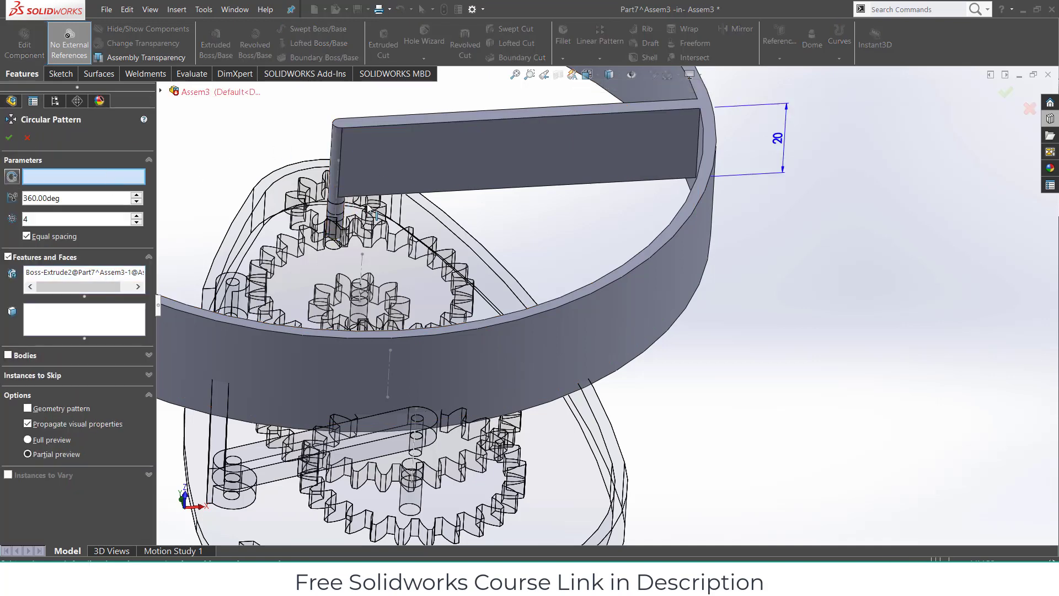
{"action": "left_click", "coordinate": [333, 184]}
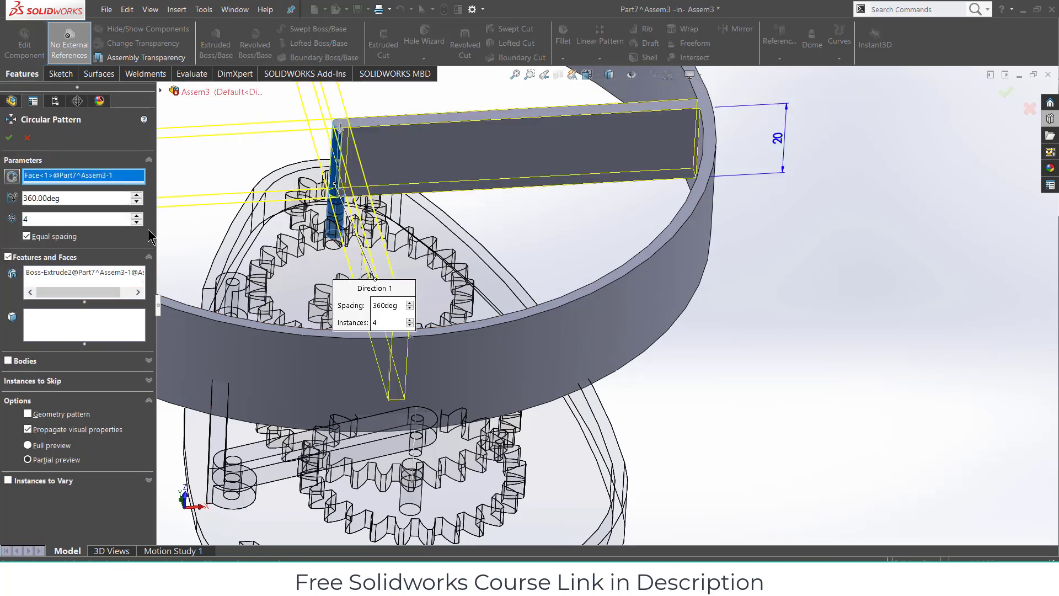
{"action": "left_click", "coordinate": [136, 216]}
{"action": "left_click", "coordinate": [136, 216]}
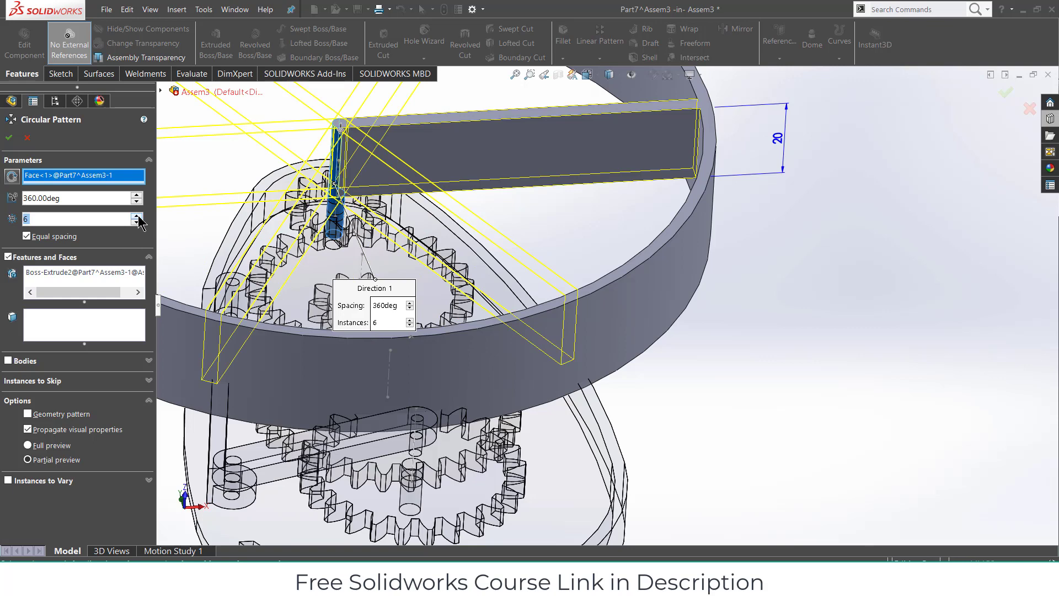
{"action": "left_click", "coordinate": [9, 138]}
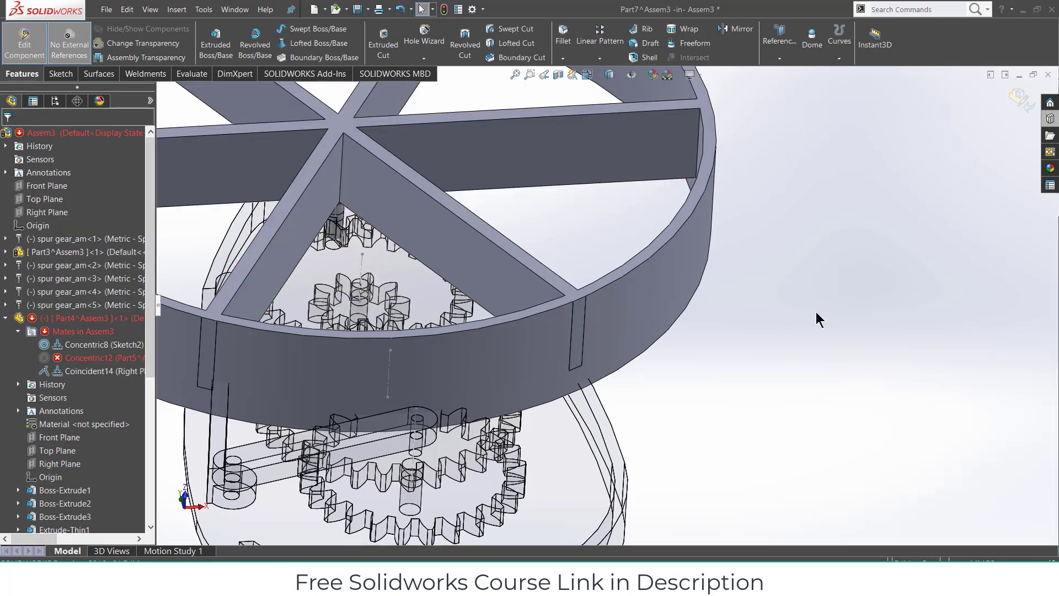
{"action": "key", "text": "f"}
{"action": "middle_click_drag", "start_coordinate": [816, 312], "coordinate": [808, 382]}
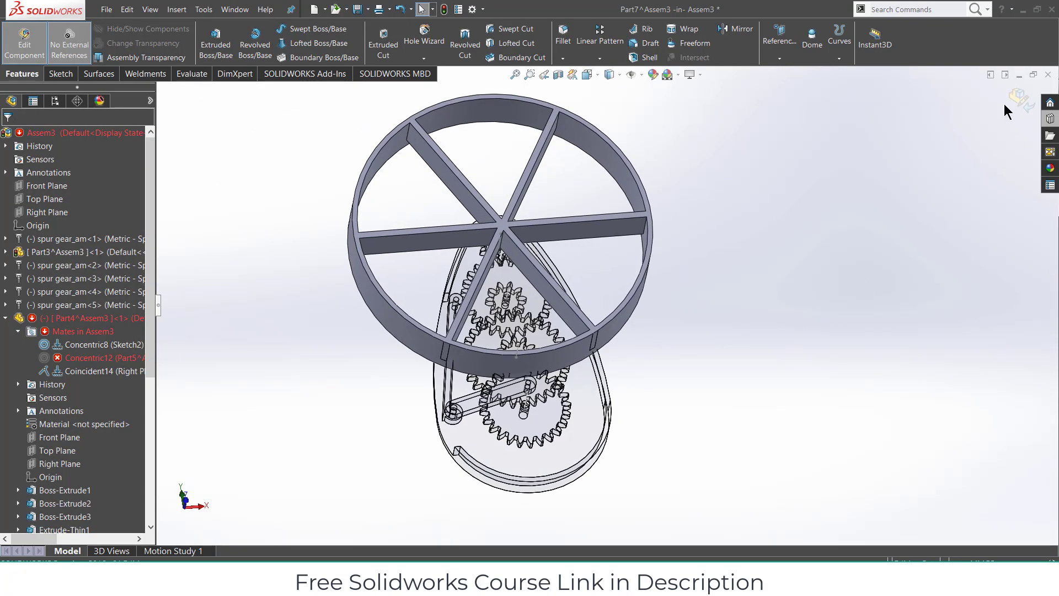
{"action": "left_click", "coordinate": [1019, 98]}
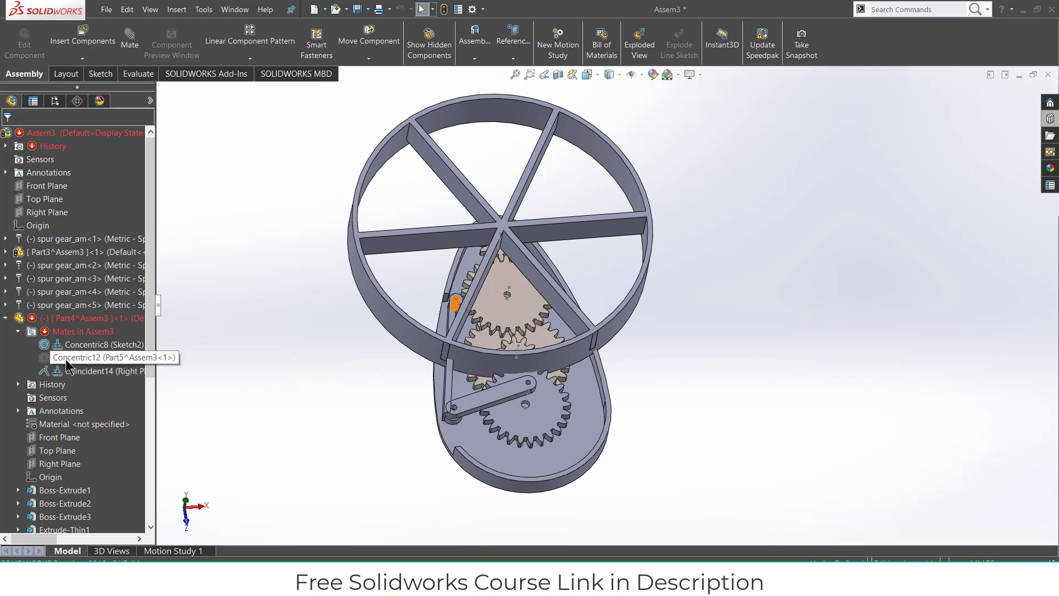
- Delete the faulty Concentric12 mate from the assembly
{"action": "mouse_move", "coordinate": [68, 364]}
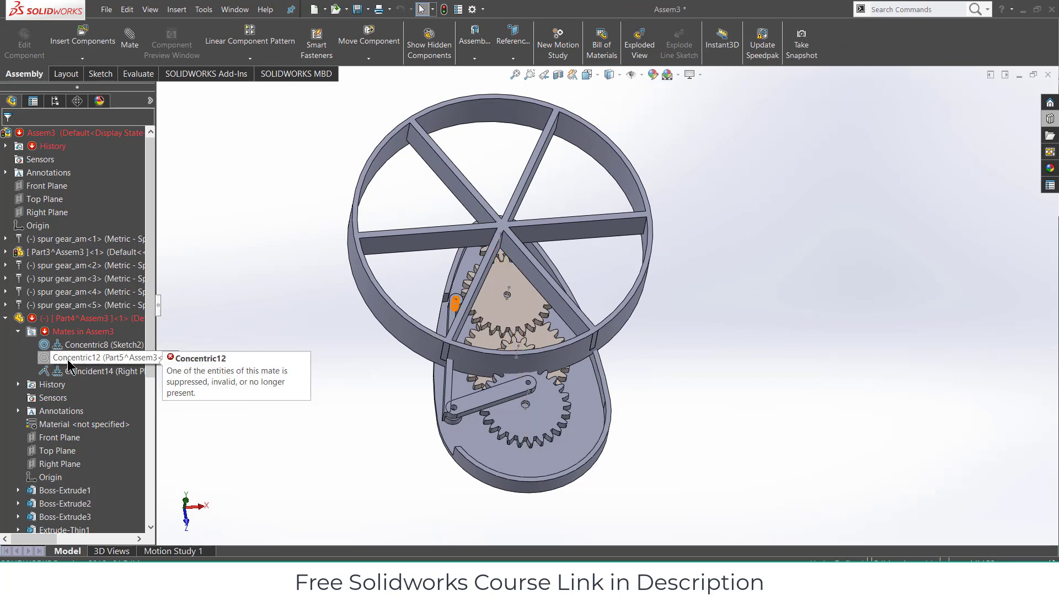
{"action": "scroll", "coordinate": [33, 442], "scroll_direction": "down", "scroll_amount": 6}
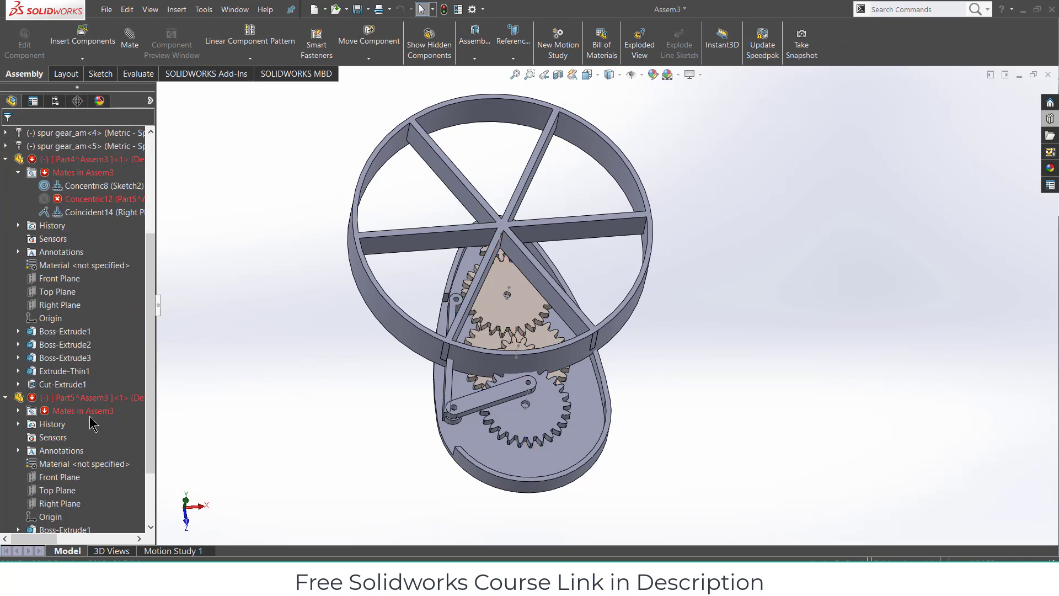
{"action": "left_click", "coordinate": [5, 503]}
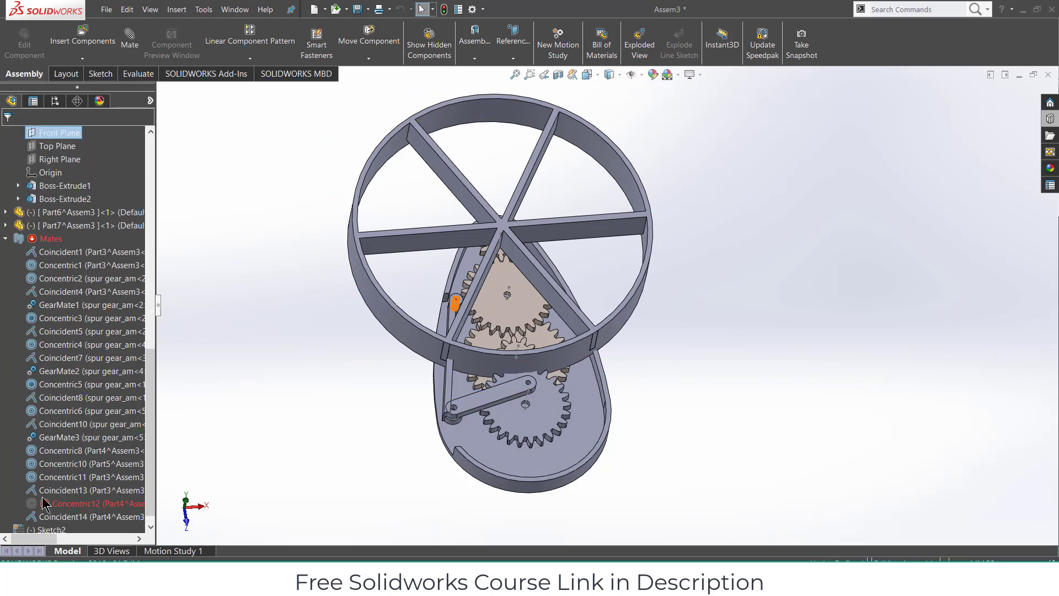
{"action": "right_click", "coordinate": [55, 506]}
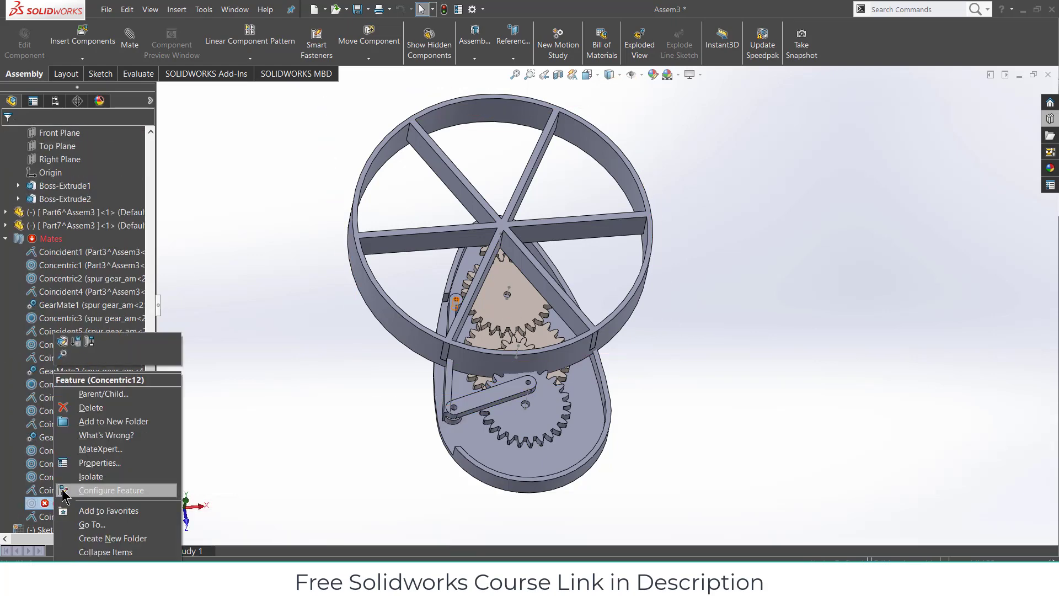
{"action": "left_click", "coordinate": [86, 417]}
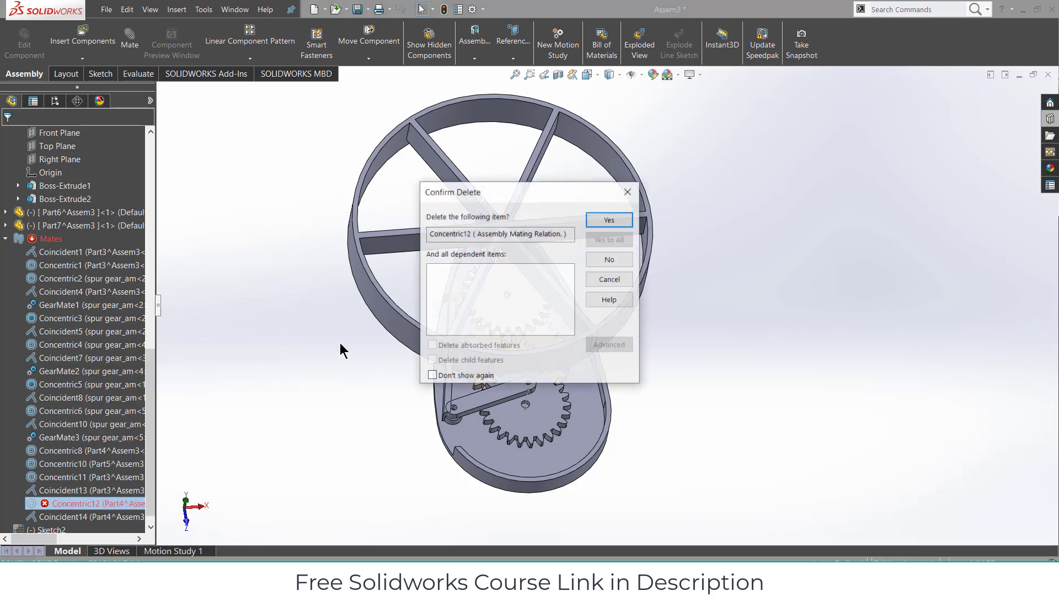
{"action": "left_click", "coordinate": [617, 223]}
- Swing the long arm out of the housing and back so its end eye sits inside, beside the wall opening
{"action": "scroll", "coordinate": [469, 333], "scroll_direction": "down", "scroll_amount": 3}
{"action": "scroll", "coordinate": [469, 334], "scroll_direction": "down", "scroll_amount": 3}
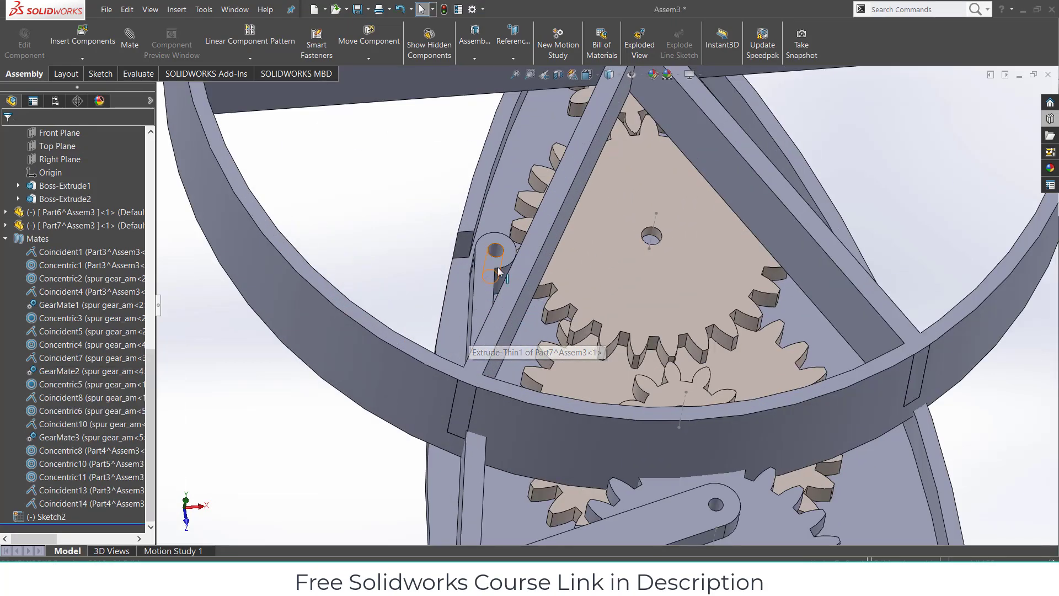
{"action": "left_click_drag", "start_coordinate": [677, 465], "coordinate": [565, 493]}
{"action": "middle_click_drag", "start_coordinate": [476, 377], "coordinate": [522, 264]}
{"action": "middle_click_drag", "start_coordinate": [594, 231], "coordinate": [493, 405]}
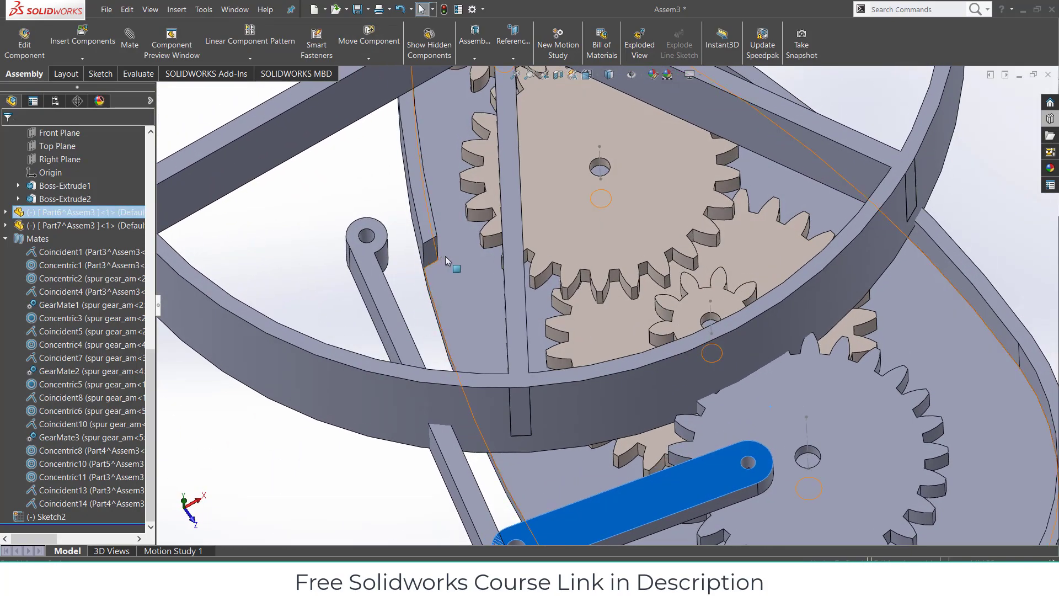
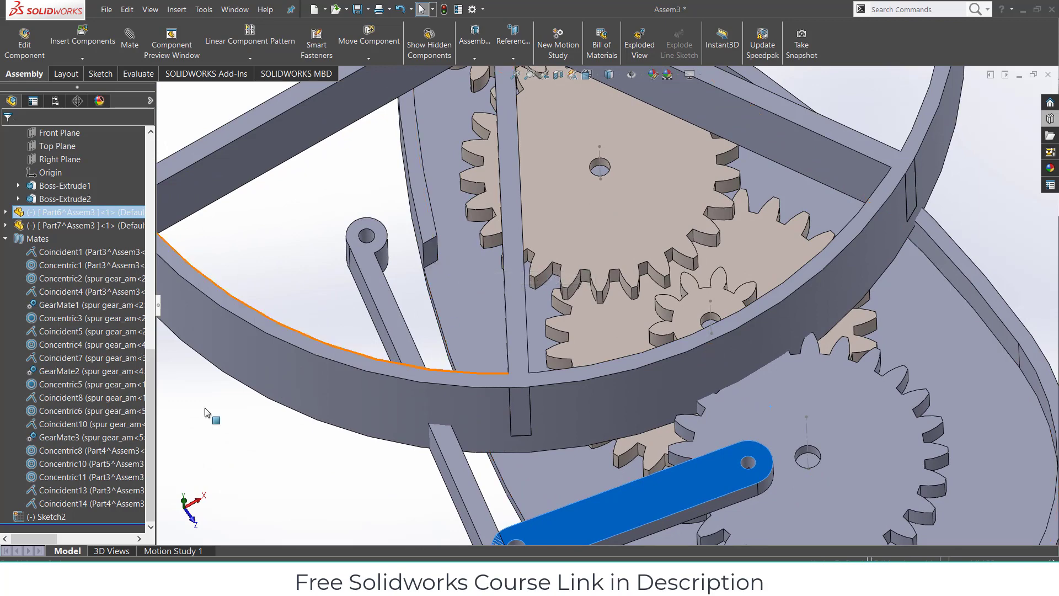
{"action": "middle_click_drag", "start_coordinate": [389, 329], "coordinate": [397, 335]}
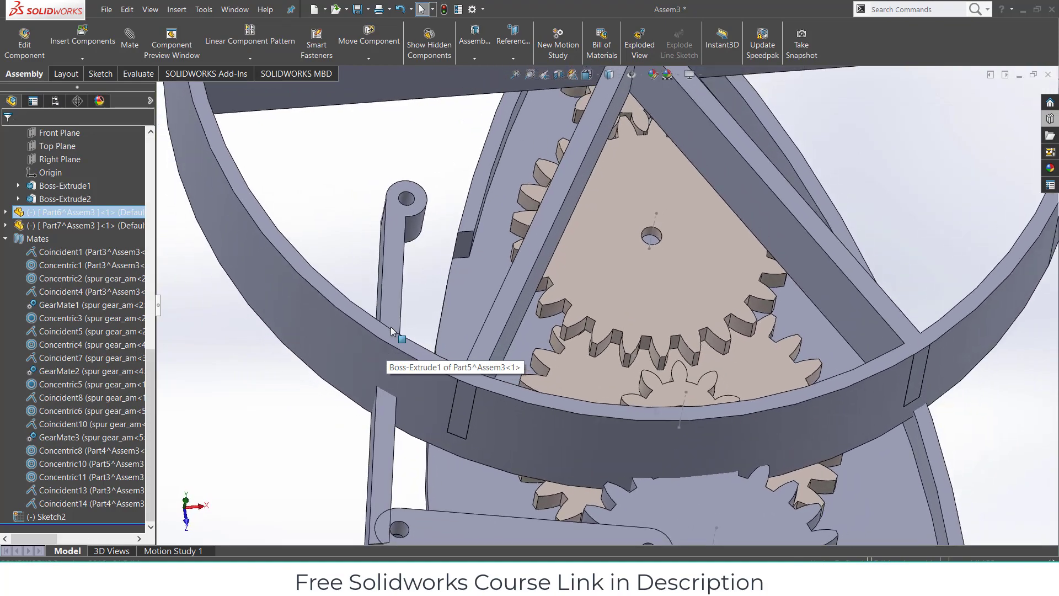
{"action": "left_click_drag", "start_coordinate": [407, 262], "coordinate": [505, 303]}
{"action": "mouse_move", "coordinate": [523, 270]}
{"action": "middle_mouse_down"}
{"action": "mouse_move", "coordinate": [530, 321]}
{"action": "mouse_move", "coordinate": [523, 271]}
{"action": "middle_mouse_up"}
{"action": "scroll", "coordinate": [525, 276], "scroll_direction": "down", "scroll_amount": 3}
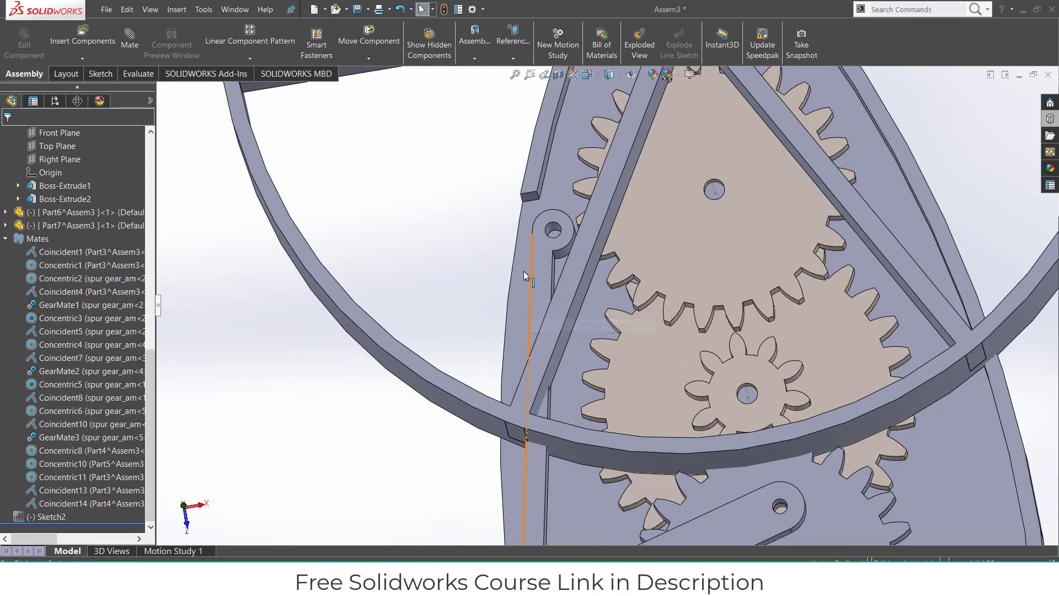
- Edit the housing part in place and start a sketch on its floor face, viewed face-on
{"action": "left_click", "coordinate": [598, 285]}
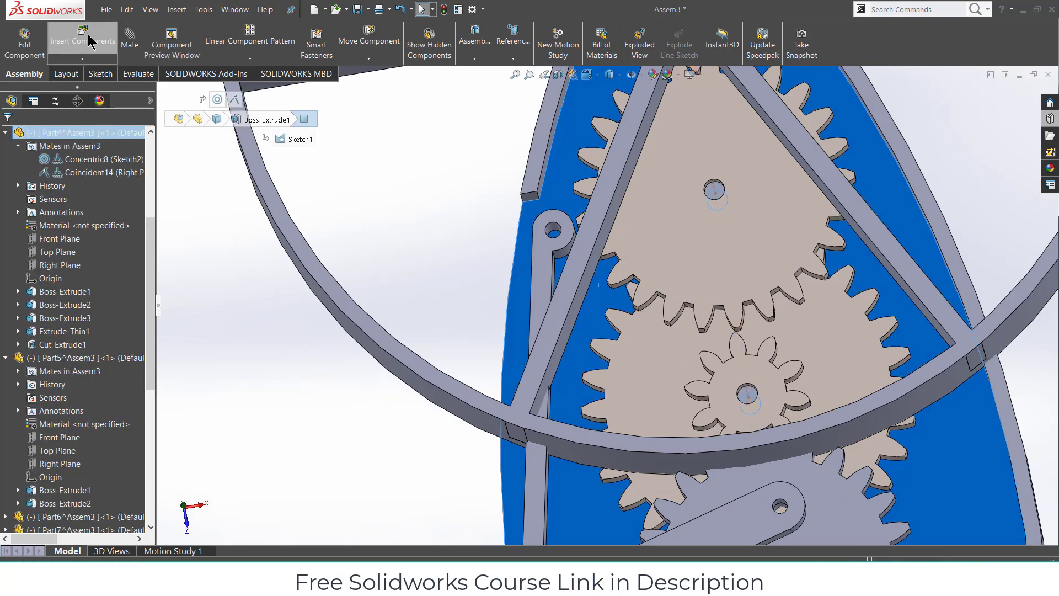
{"action": "left_click", "coordinate": [24, 40]}
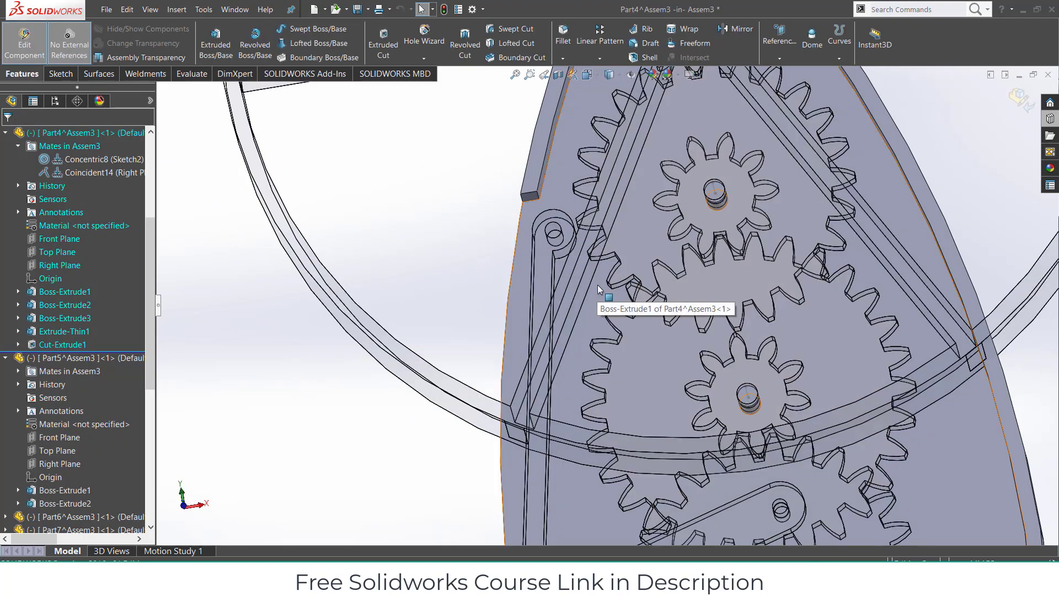
{"action": "key", "text": "ctrl+8"}
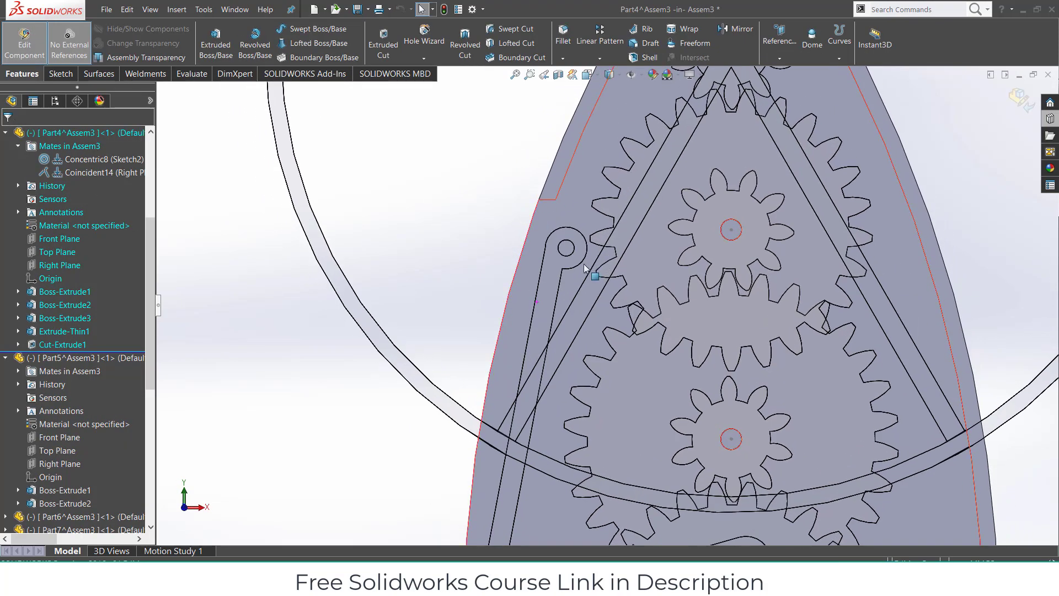
{"action": "scroll", "coordinate": [587, 286], "scroll_direction": "up", "scroll_amount": 3}
{"action": "scroll", "coordinate": [601, 256], "scroll_direction": "down", "scroll_amount": 3}
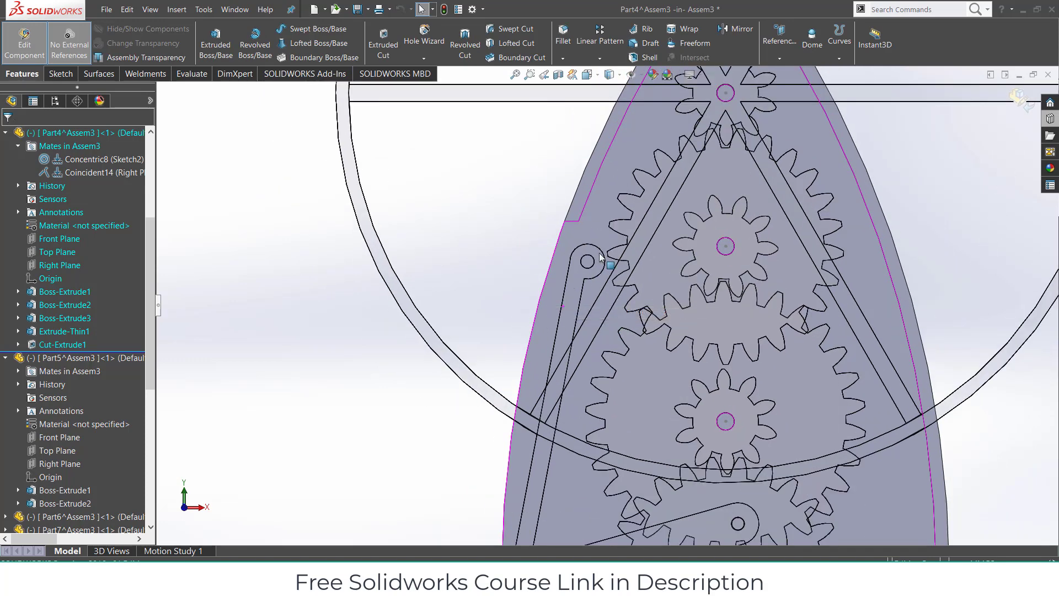
{"action": "scroll", "coordinate": [601, 256], "scroll_direction": "down", "scroll_amount": 2}
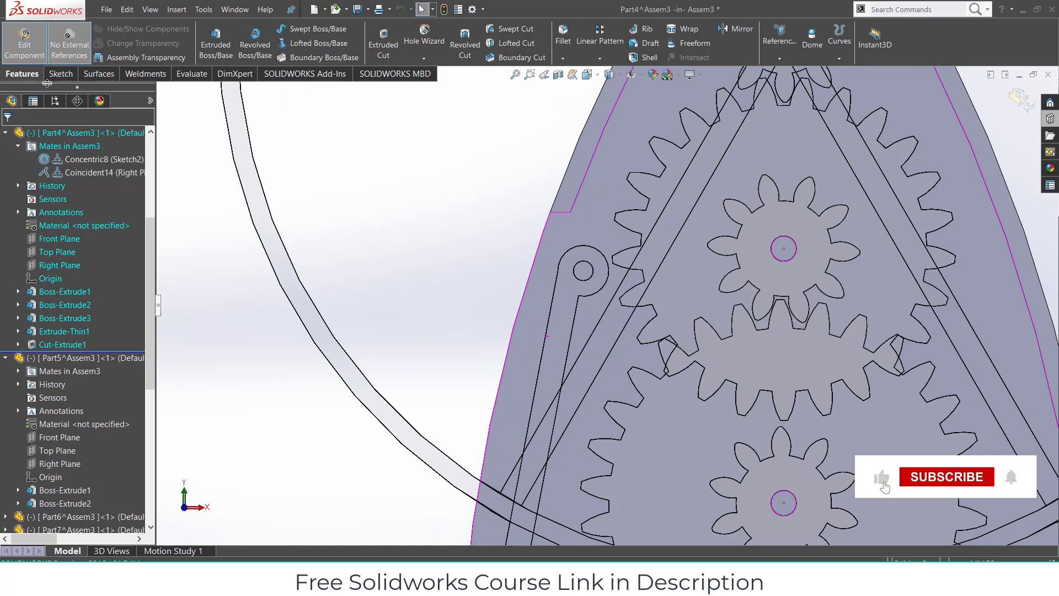
{"action": "left_click", "coordinate": [61, 74]}
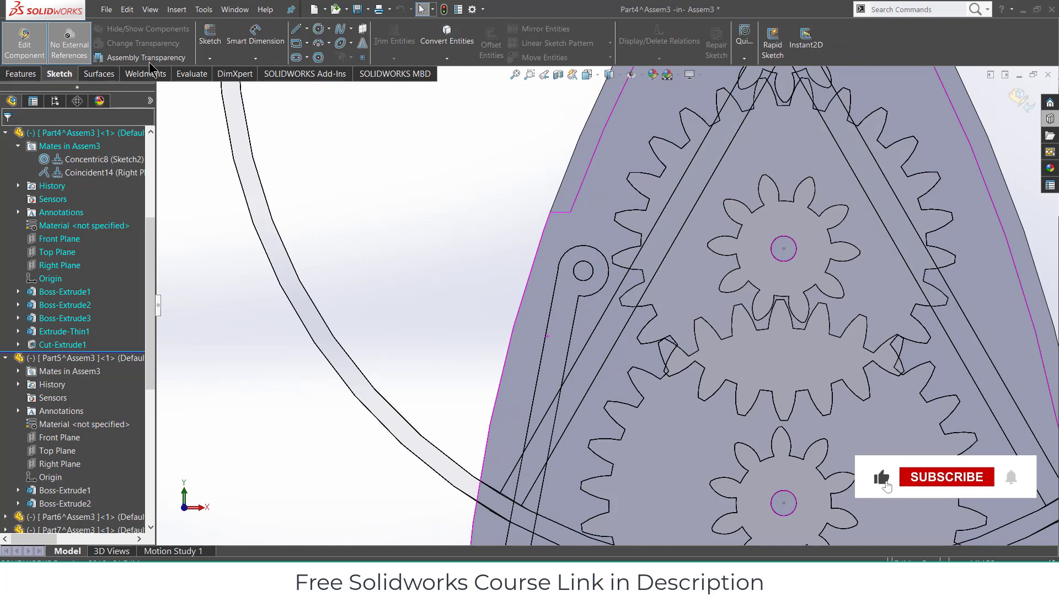
{"action": "left_click", "coordinate": [600, 318]}
{"action": "left_click", "coordinate": [209, 36]}
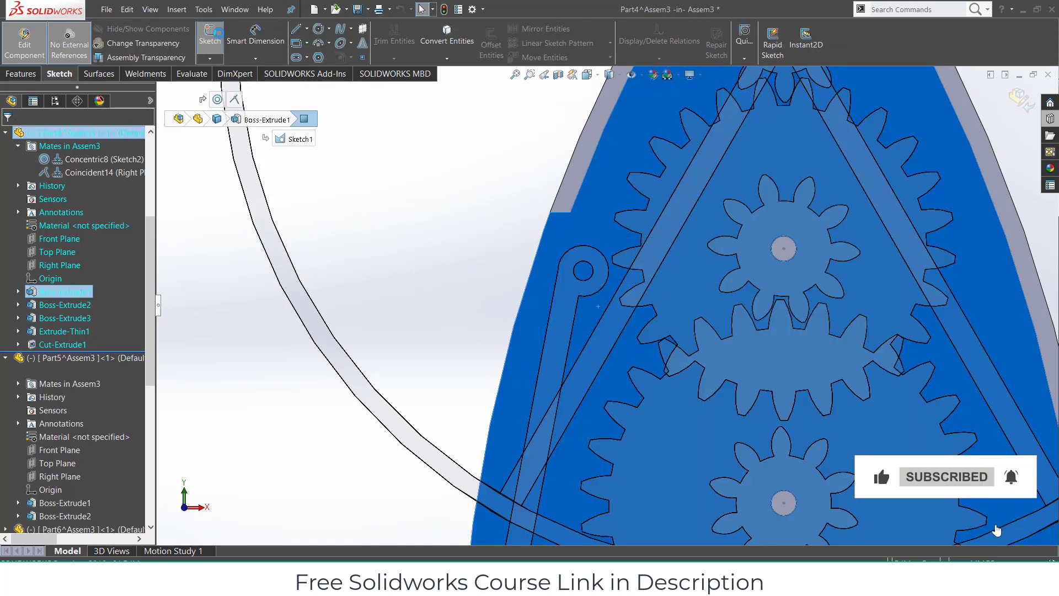
- Sketch a circle of about 1.55 mm radius on the housing floor, concentric with the long arm's end hole and matching its edge
{"action": "left_click", "coordinate": [318, 36]}
{"action": "scroll", "coordinate": [579, 270], "scroll_direction": "down", "scroll_amount": 5}
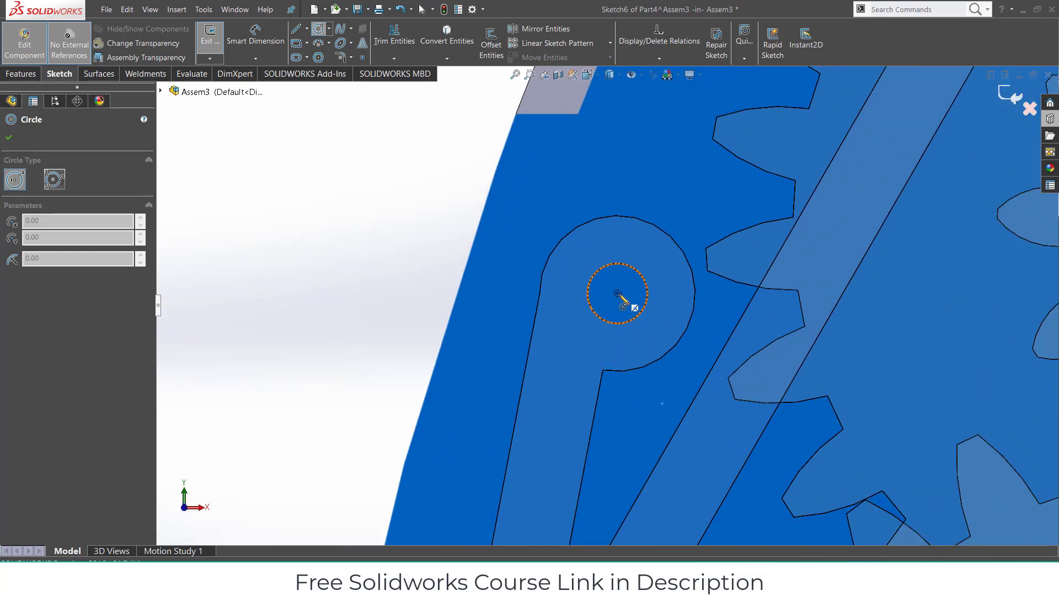
{"action": "left_click", "coordinate": [618, 294]}
{"action": "left_click", "coordinate": [627, 266]}
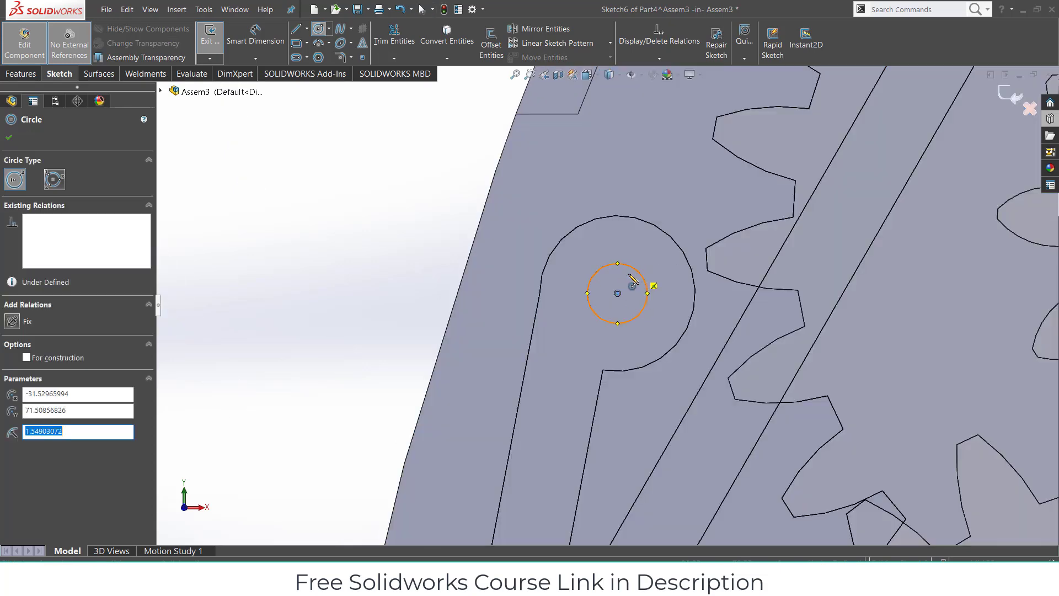
- Extrude the circle 10 mm as a pin on the housing floor and return to the assembly
{"action": "left_click", "coordinate": [5, 73]}
{"action": "left_click", "coordinate": [216, 42]}
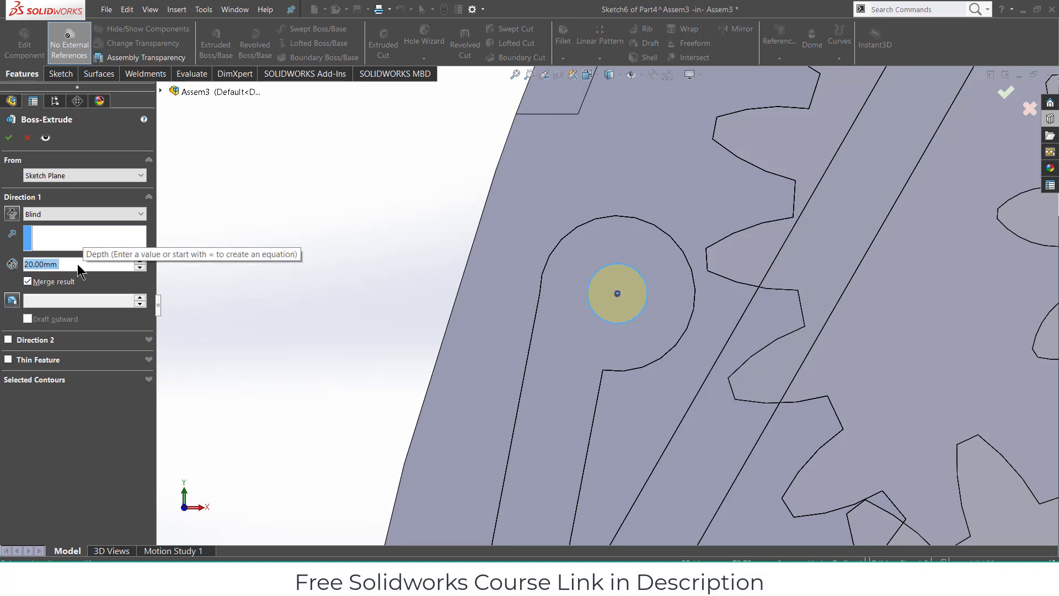
{"action": "key", "text": "Return"}
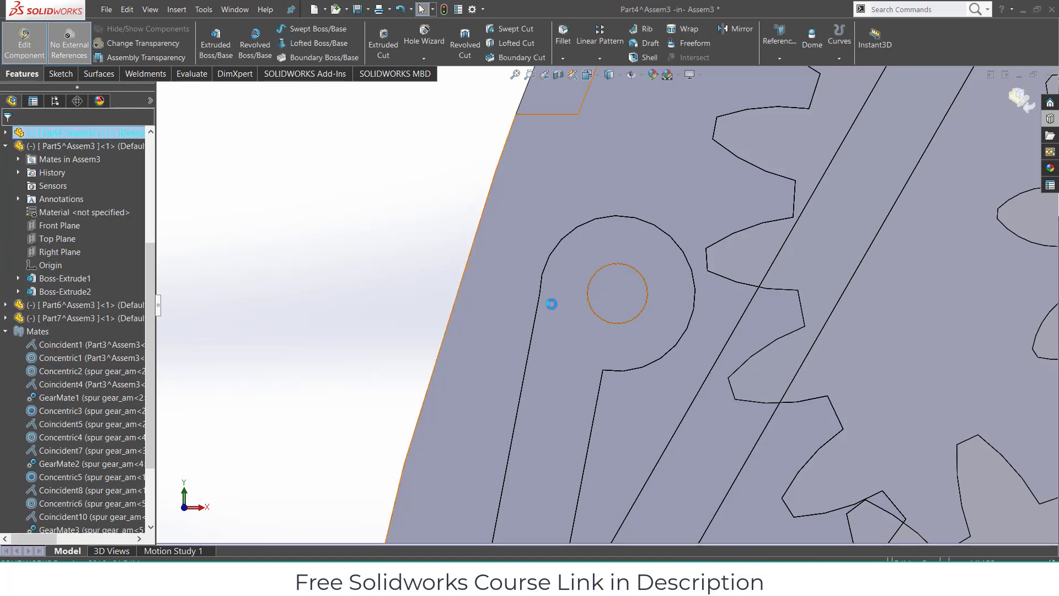
{"action": "scroll", "coordinate": [551, 304], "scroll_direction": "up", "scroll_amount": 3}
{"action": "left_click", "coordinate": [1016, 100]}
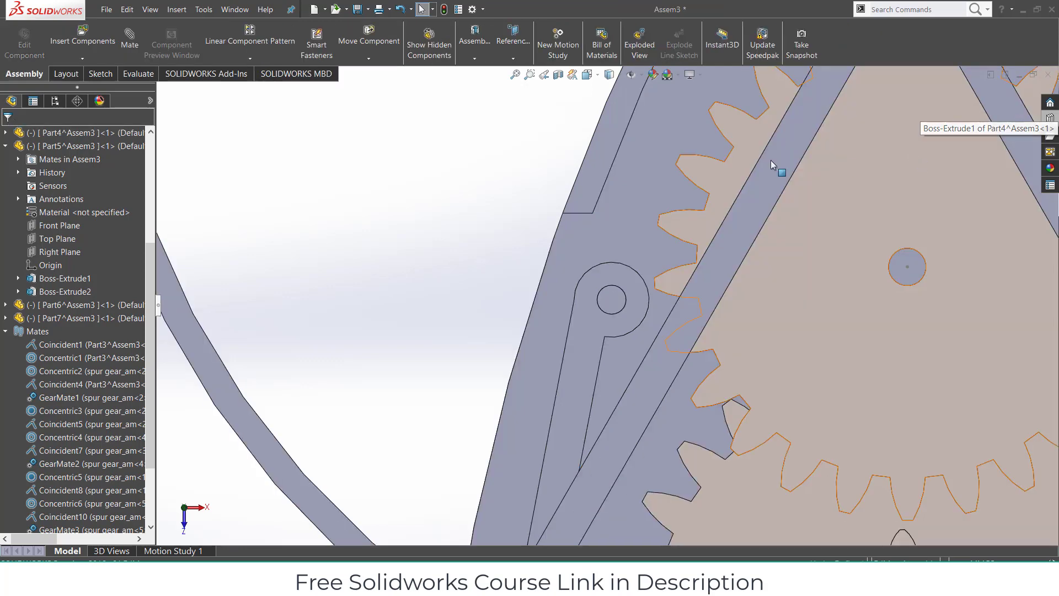
- Add a concentric mate between the new housing pin's cylindrical face and the hole in the long arm's end
{"action": "left_click", "coordinate": [130, 38]}
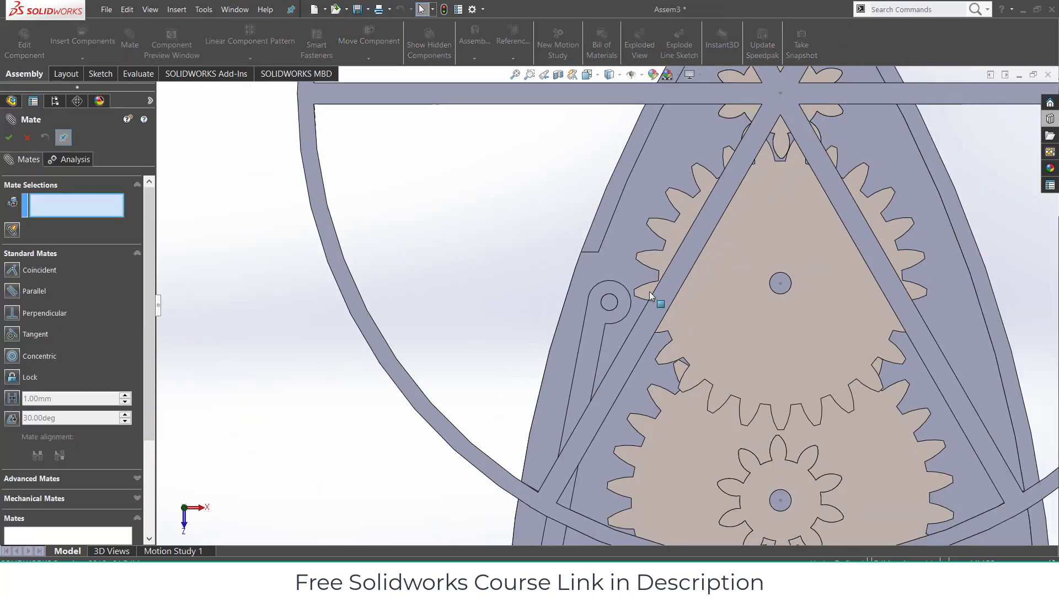
{"action": "scroll", "coordinate": [601, 300], "scroll_direction": "down", "scroll_amount": 8}
{"action": "middle_click_drag", "start_coordinate": [567, 276], "coordinate": [641, 373]}
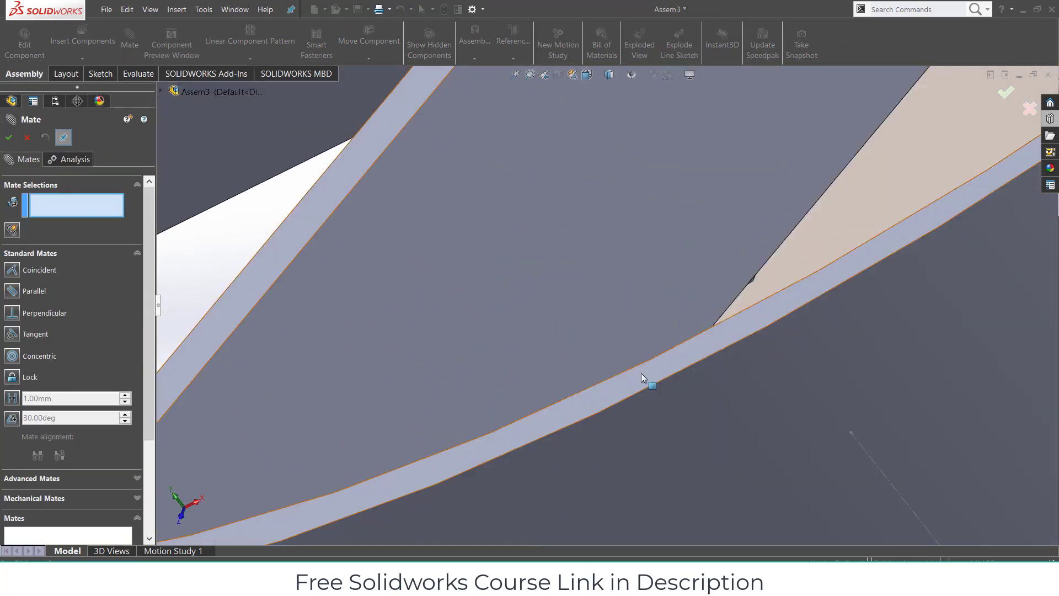
{"action": "scroll", "coordinate": [651, 397], "scroll_direction": "up", "scroll_amount": 8}
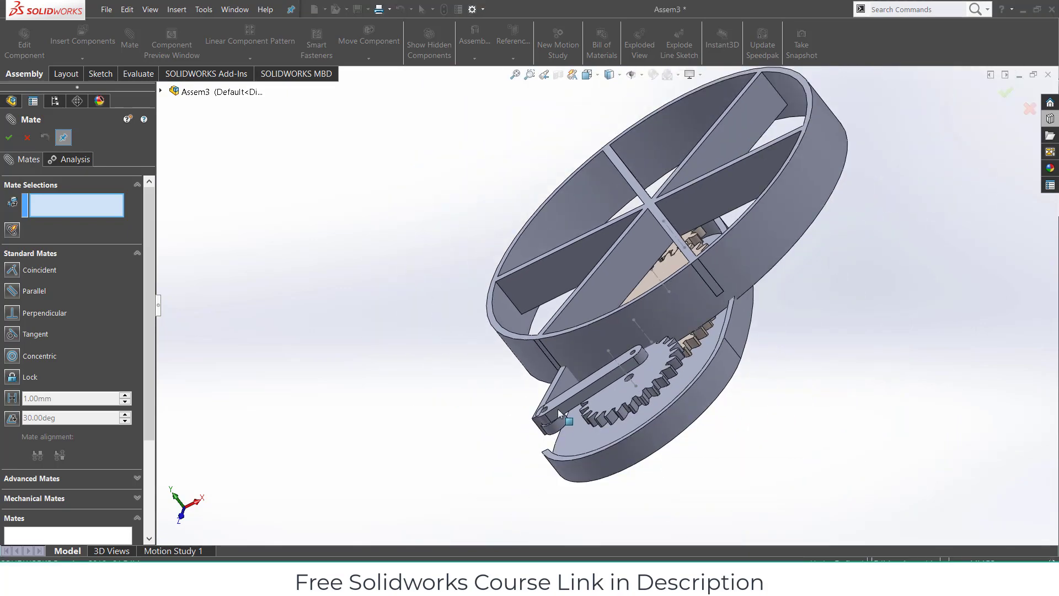
{"action": "middle_click_drag", "start_coordinate": [557, 409], "coordinate": [697, 300]}
{"action": "scroll", "coordinate": [431, 392], "scroll_direction": "down", "scroll_amount": 3}
{"action": "scroll", "coordinate": [518, 361], "scroll_direction": "down", "scroll_amount": 4}
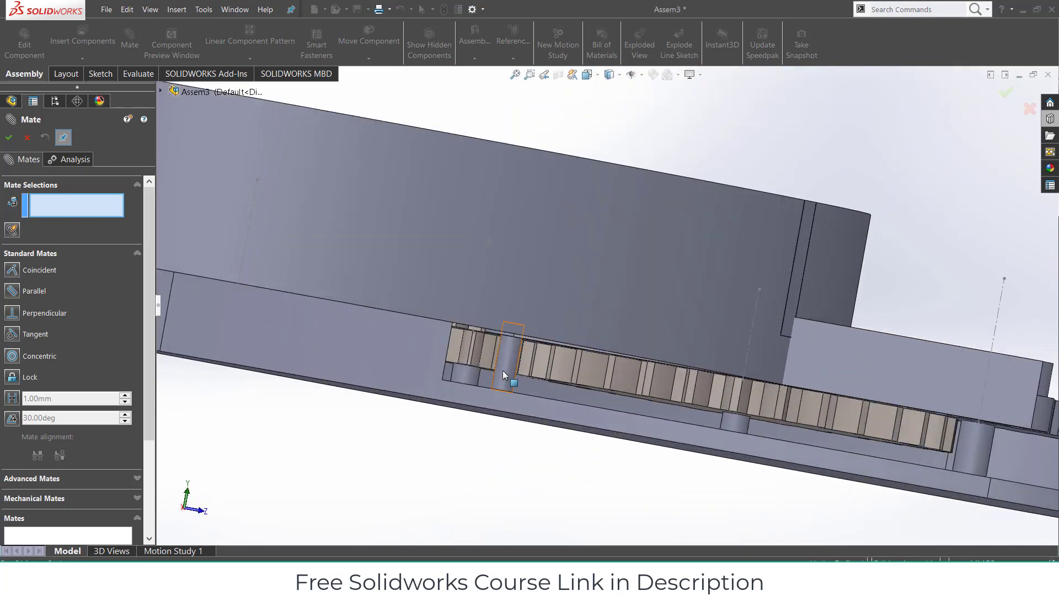
{"action": "left_click", "coordinate": [503, 372]}
{"action": "scroll", "coordinate": [505, 358], "scroll_direction": "down", "scroll_amount": 8}
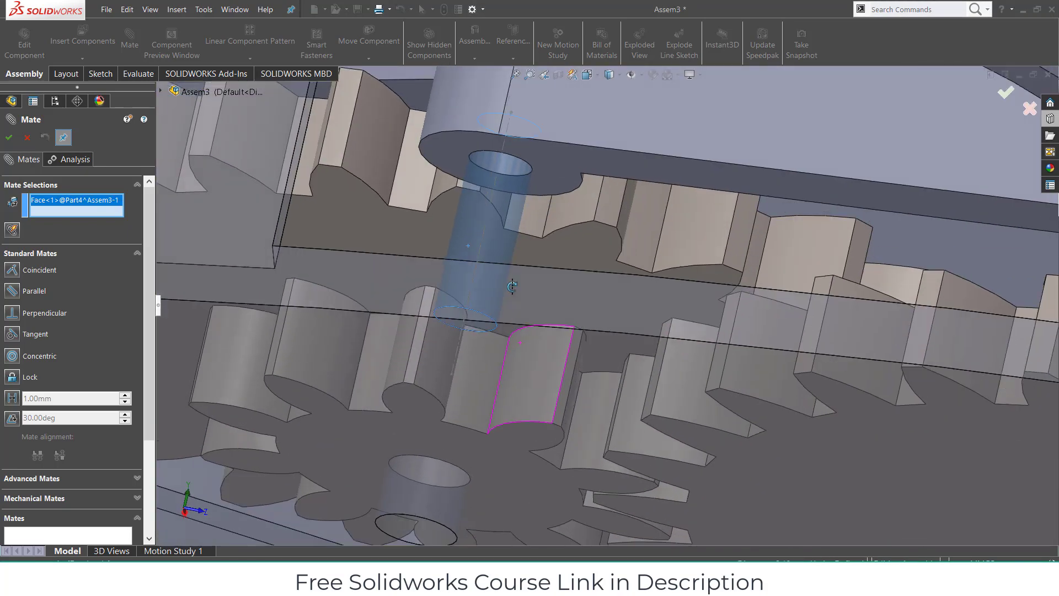
{"action": "left_click", "coordinate": [494, 158]}
{"action": "left_click", "coordinate": [477, 127]}
{"action": "scroll", "coordinate": [481, 131], "scroll_direction": "up", "scroll_amount": 10}
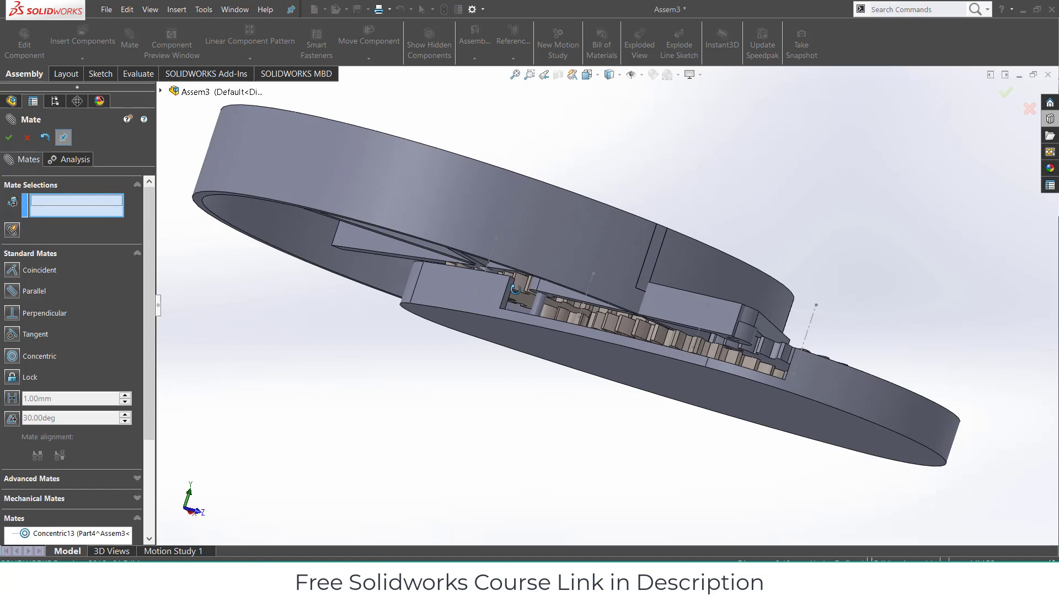
{"action": "middle_click_drag", "start_coordinate": [515, 289], "coordinate": [450, 419]}
{"action": "left_click", "coordinate": [8, 139]}
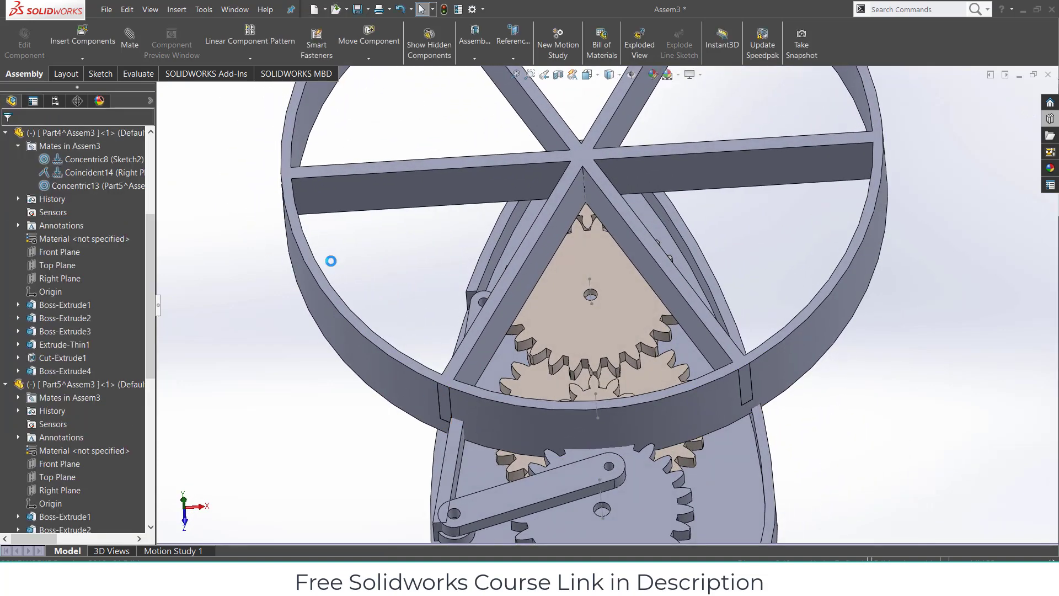
- Test the linkage's motion by trying to move the short link, the large gear and the long arm
{"action": "middle_click_drag", "start_coordinate": [331, 263], "coordinate": [518, 430]}
{"action": "left_click", "coordinate": [564, 462]}
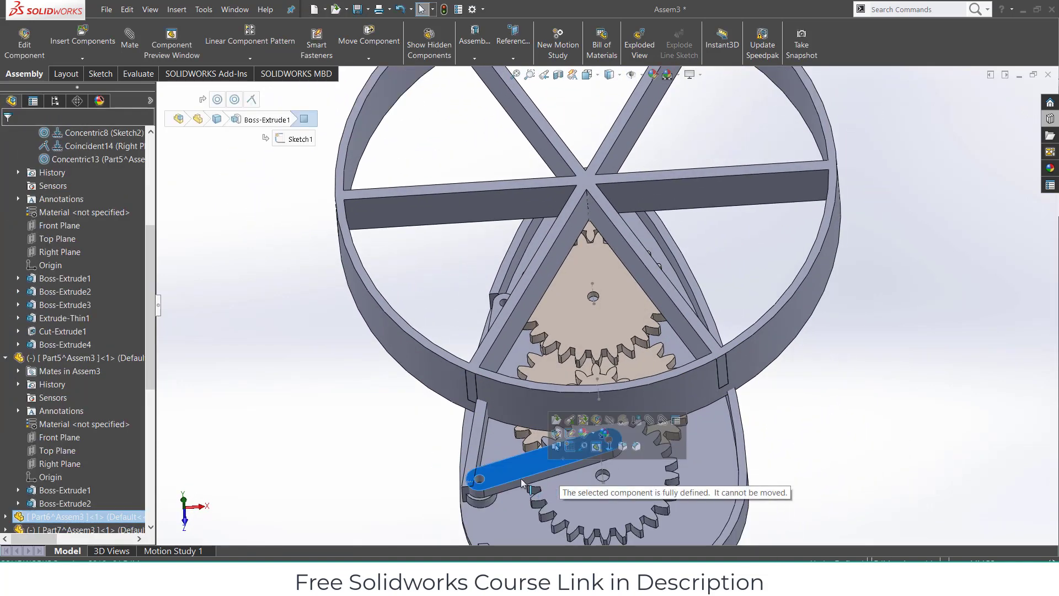
{"action": "left_click", "coordinate": [631, 498]}
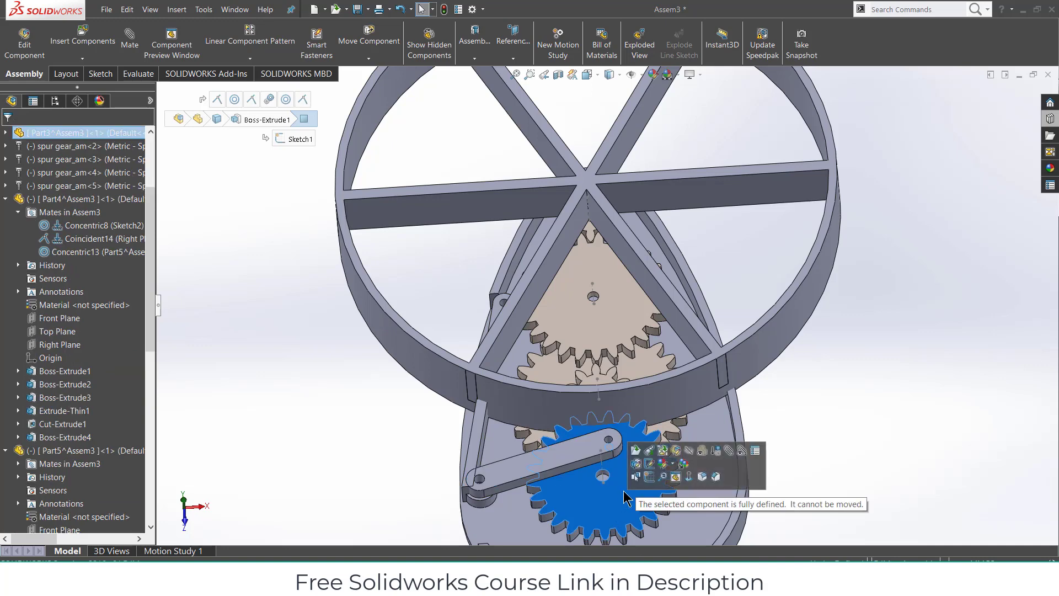
{"action": "middle_click_drag", "start_coordinate": [472, 444], "coordinate": [540, 390]}
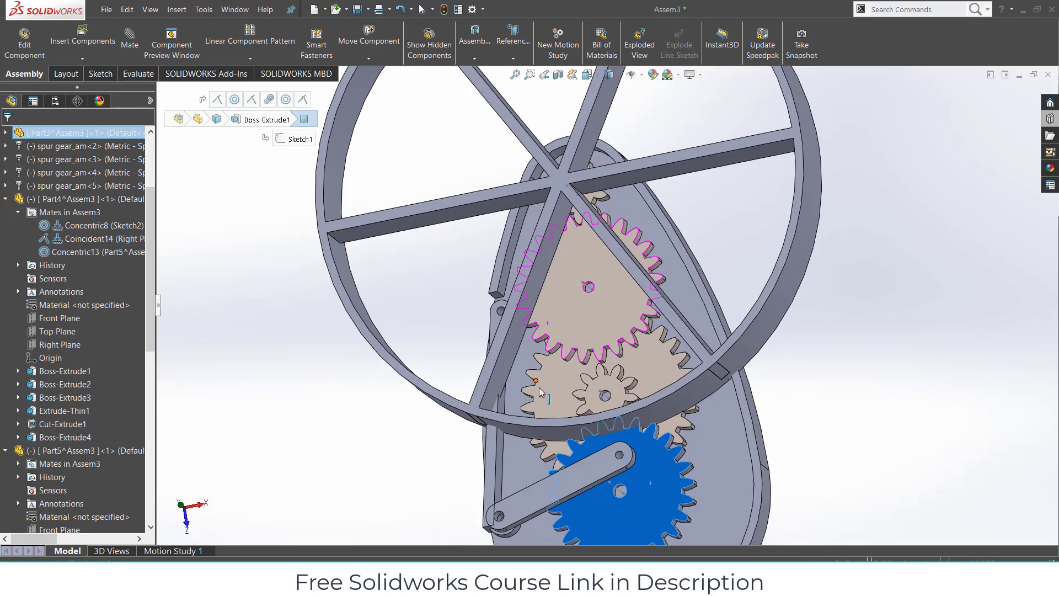
{"action": "left_click_drag", "start_coordinate": [490, 475], "coordinate": [491, 422]}
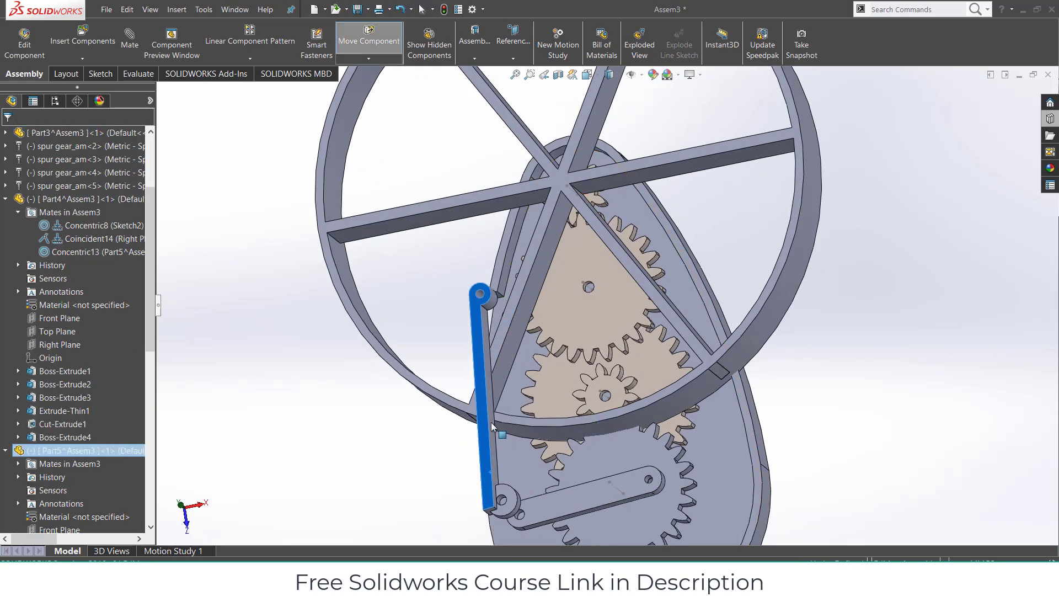
{"action": "left_click", "coordinate": [672, 462]}
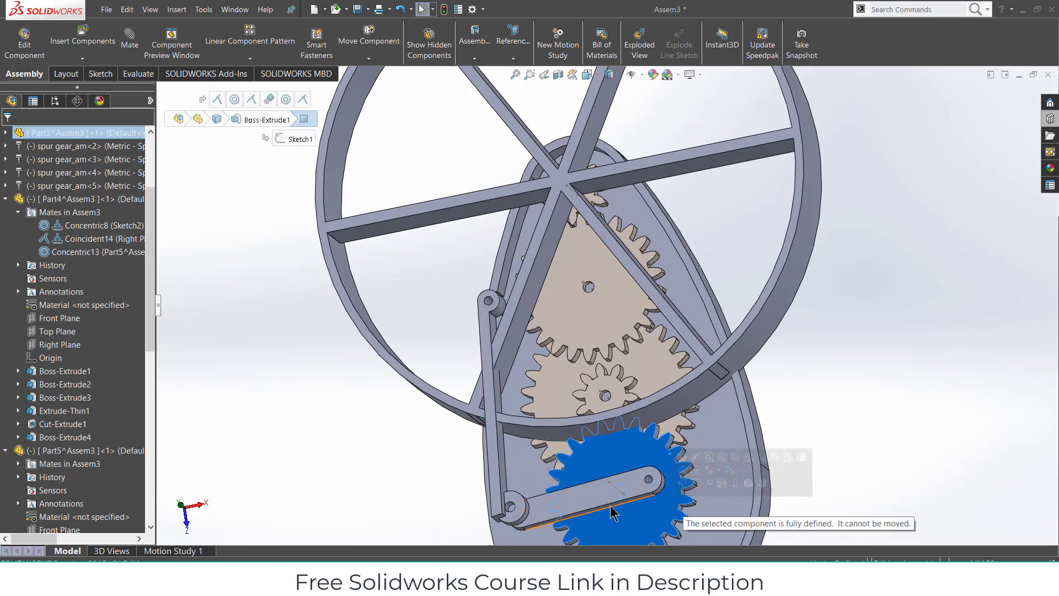
{"action": "left_click", "coordinate": [662, 465]}
{"action": "left_click", "coordinate": [668, 483]}
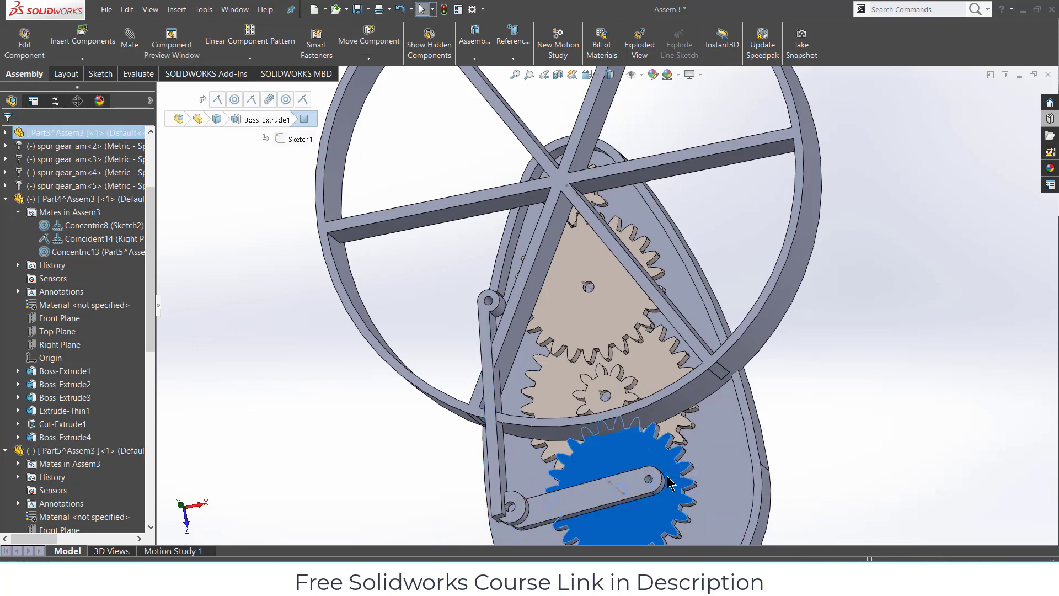
{"action": "left_click", "coordinate": [606, 488]}
- Add a coincident mate between the flat face of the long arm's upper eye and the pin's top face
{"action": "middle_click_drag", "start_coordinate": [494, 379], "coordinate": [389, 246]}
{"action": "left_click", "coordinate": [197, 258]}
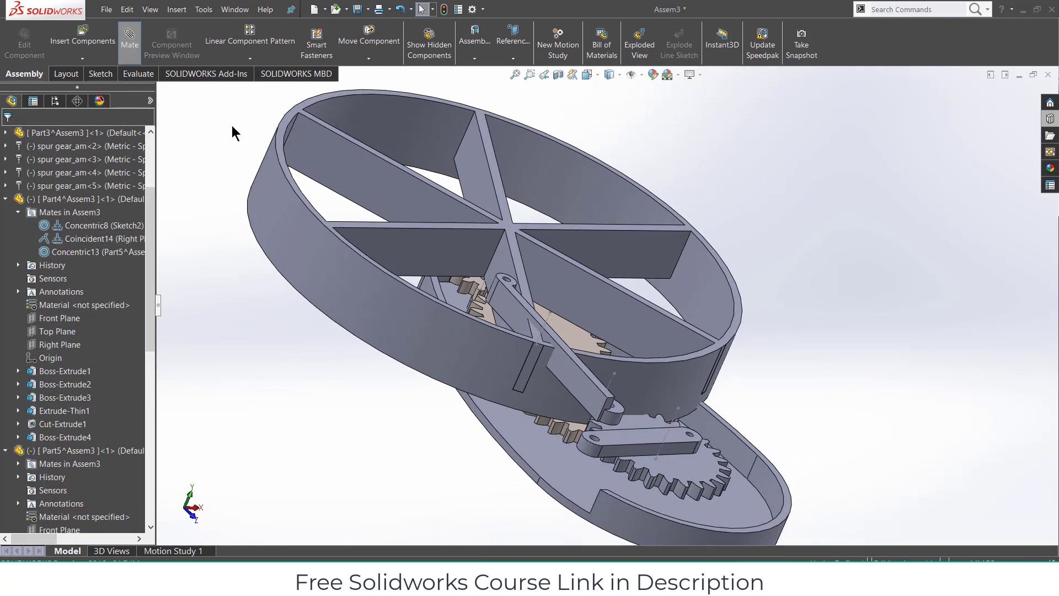
{"action": "scroll", "coordinate": [645, 353], "scroll_direction": "down", "scroll_amount": 10}
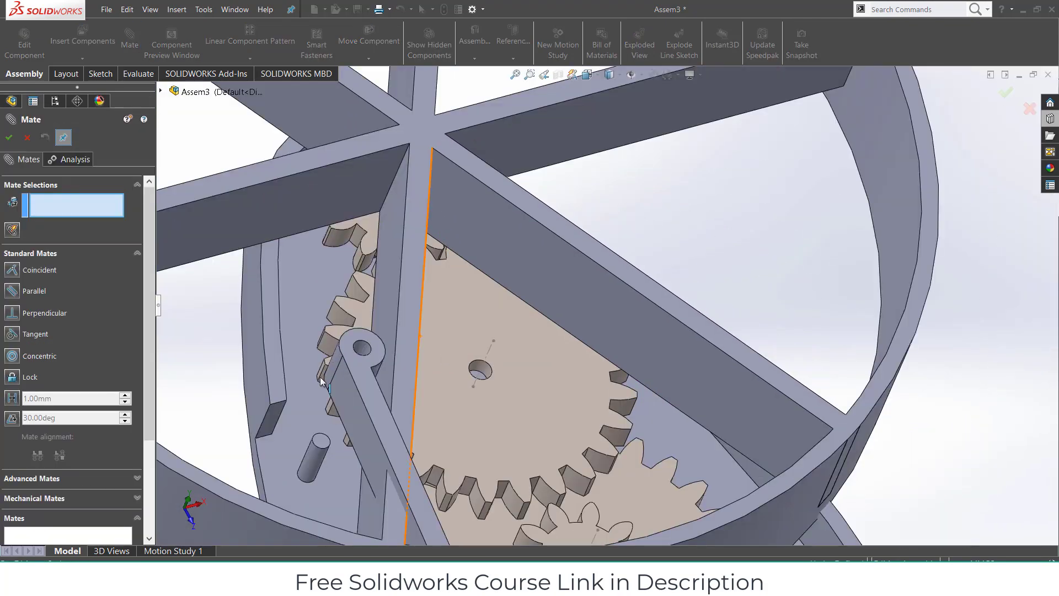
{"action": "left_click", "coordinate": [325, 384]}
{"action": "scroll", "coordinate": [337, 461], "scroll_direction": "down", "scroll_amount": 3}
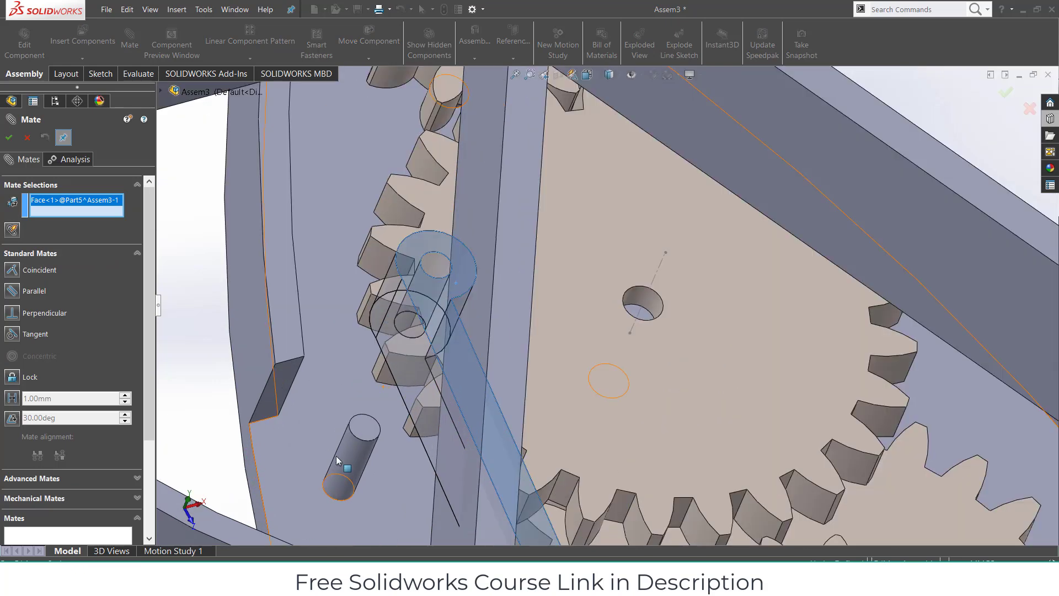
{"action": "left_click", "coordinate": [365, 431]}
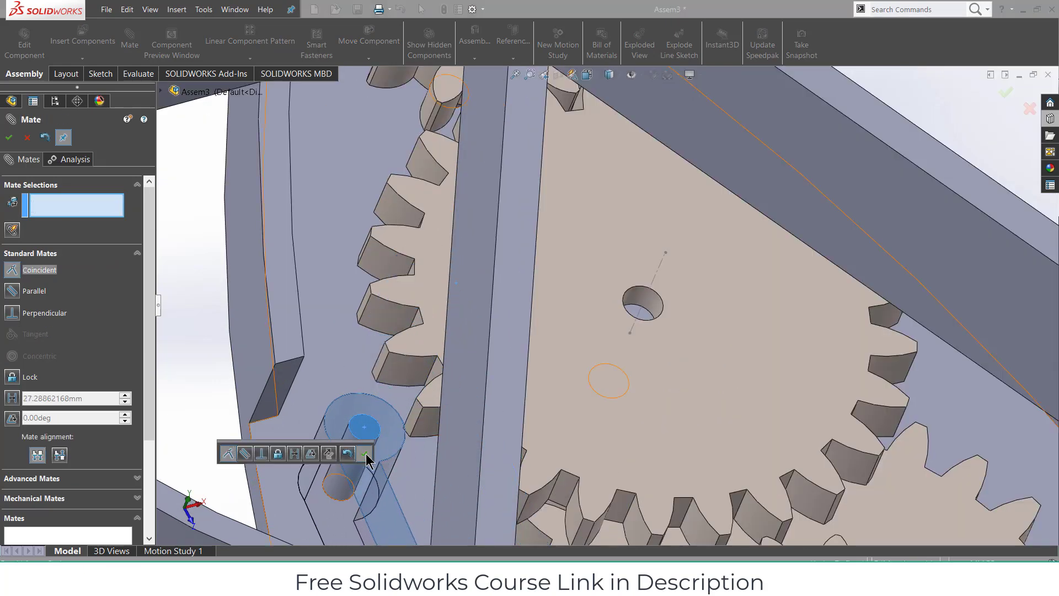
{"action": "left_click", "coordinate": [366, 455]}
{"action": "scroll", "coordinate": [479, 459], "scroll_direction": "up", "scroll_amount": 5}
- Add a coincident mate between the short link's underside and the top face of the long arm's lower eye
{"action": "middle_click_drag", "start_coordinate": [479, 458], "coordinate": [695, 451]}
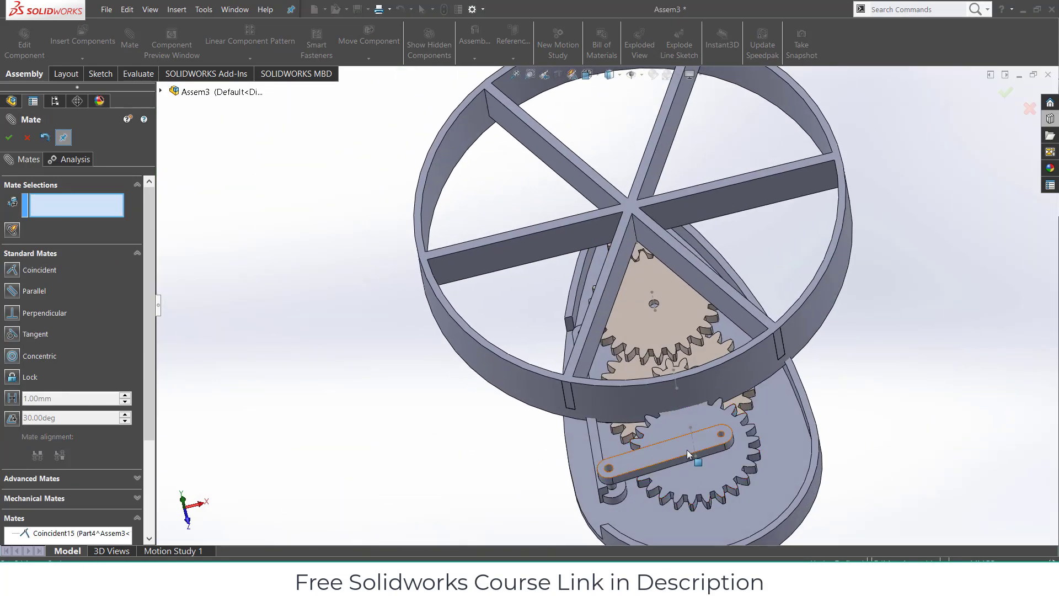
{"action": "mouse_move", "coordinate": [609, 497]}
{"action": "left_mouse_down"}
{"action": "mouse_move", "coordinate": [603, 442]}
{"action": "mouse_move", "coordinate": [616, 498]}
{"action": "left_mouse_up"}
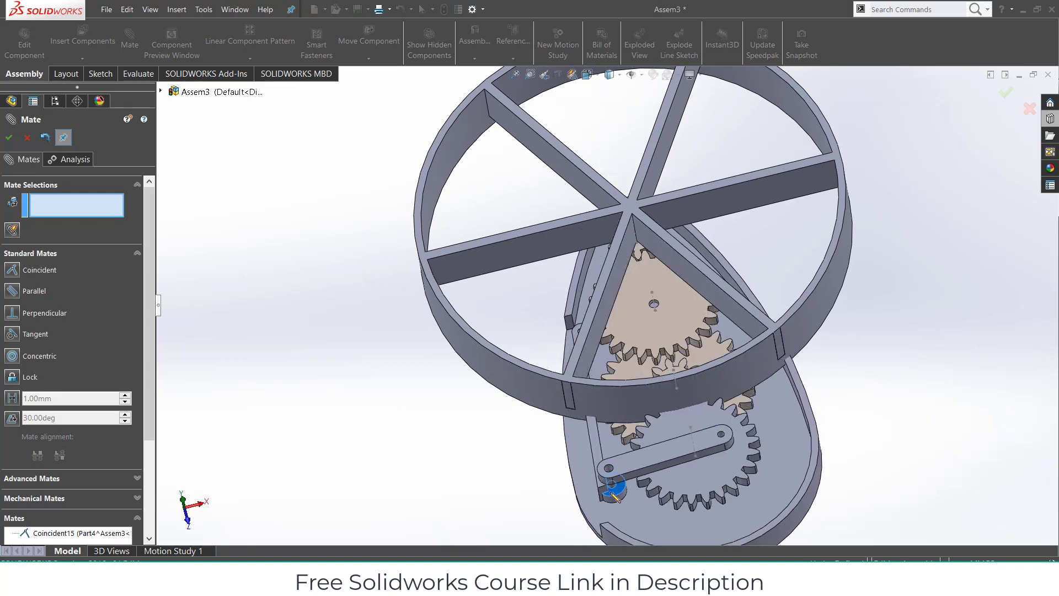
{"action": "left_click_drag", "start_coordinate": [673, 309], "coordinate": [503, 472]}
{"action": "middle_click_drag", "start_coordinate": [504, 473], "coordinate": [495, 450]}
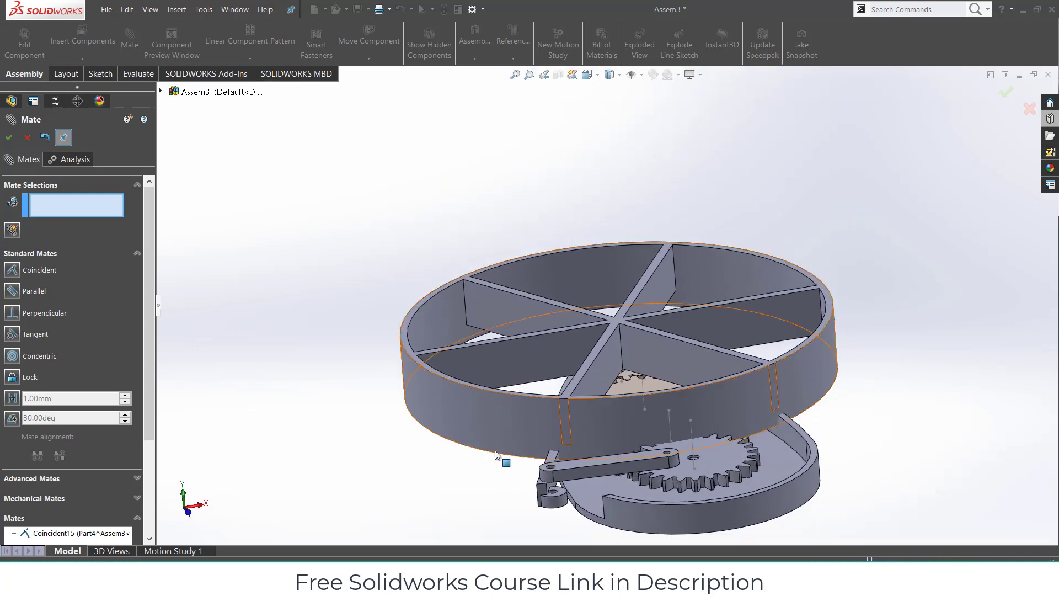
{"action": "scroll", "coordinate": [563, 458], "scroll_direction": "down", "scroll_amount": 10}
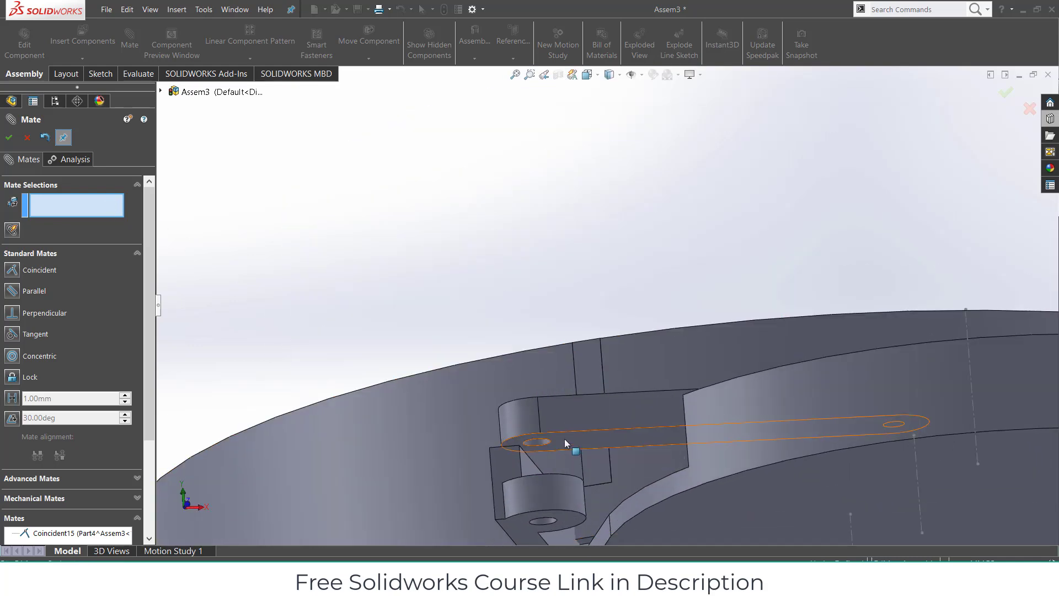
{"action": "left_click", "coordinate": [564, 438]}
{"action": "scroll", "coordinate": [557, 452], "scroll_direction": "up", "scroll_amount": 5}
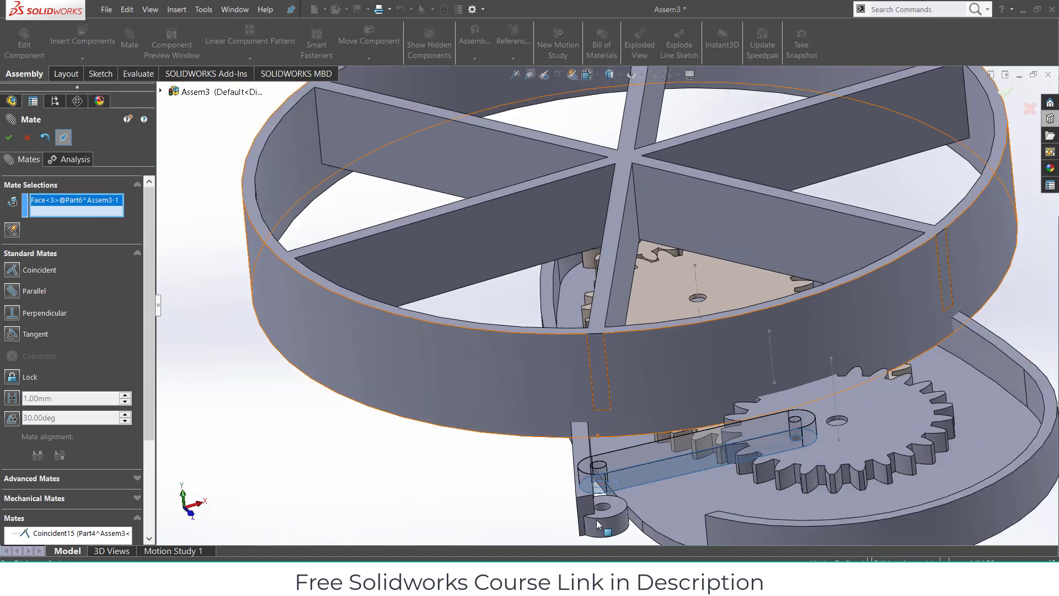
{"action": "scroll", "coordinate": [601, 496], "scroll_direction": "down", "scroll_amount": 5}
{"action": "left_click", "coordinate": [609, 522]}
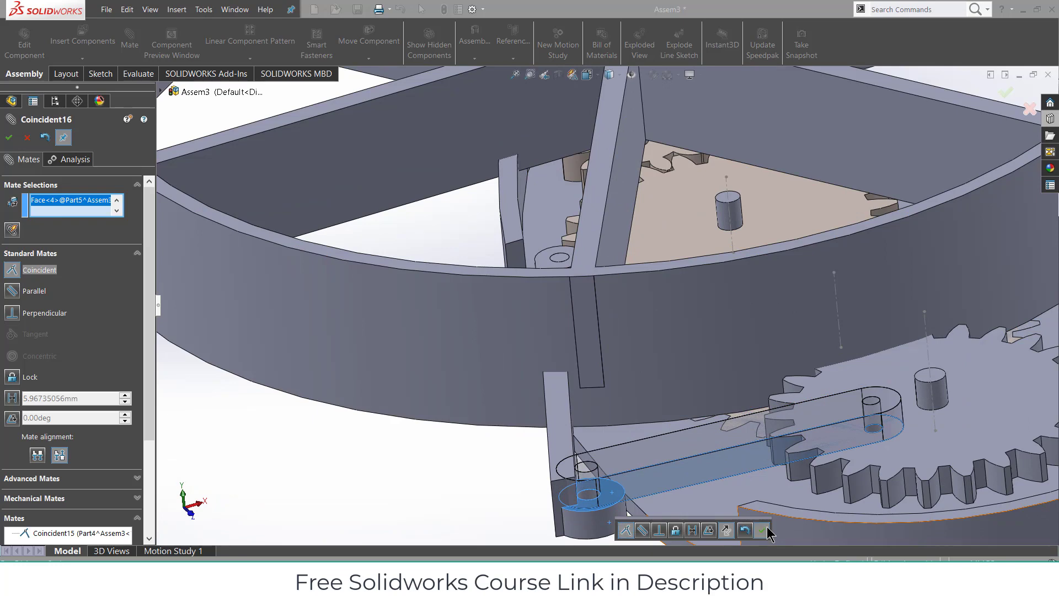
{"action": "left_click", "coordinate": [764, 528]}
{"action": "scroll", "coordinate": [757, 505], "scroll_direction": "up", "scroll_amount": 8}
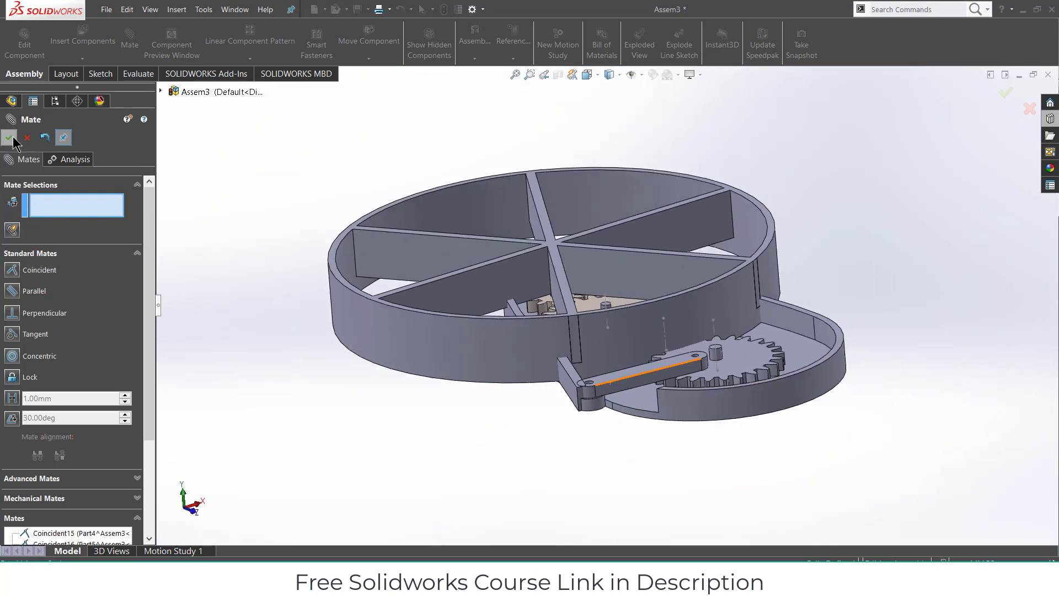
{"action": "left_click", "coordinate": [10, 138]}
- Edit the housing part in the assembly and set the extrusion depth of its long-arm pivot pin to 20 mm
{"action": "scroll", "coordinate": [624, 389], "scroll_direction": "down", "scroll_amount": 2}
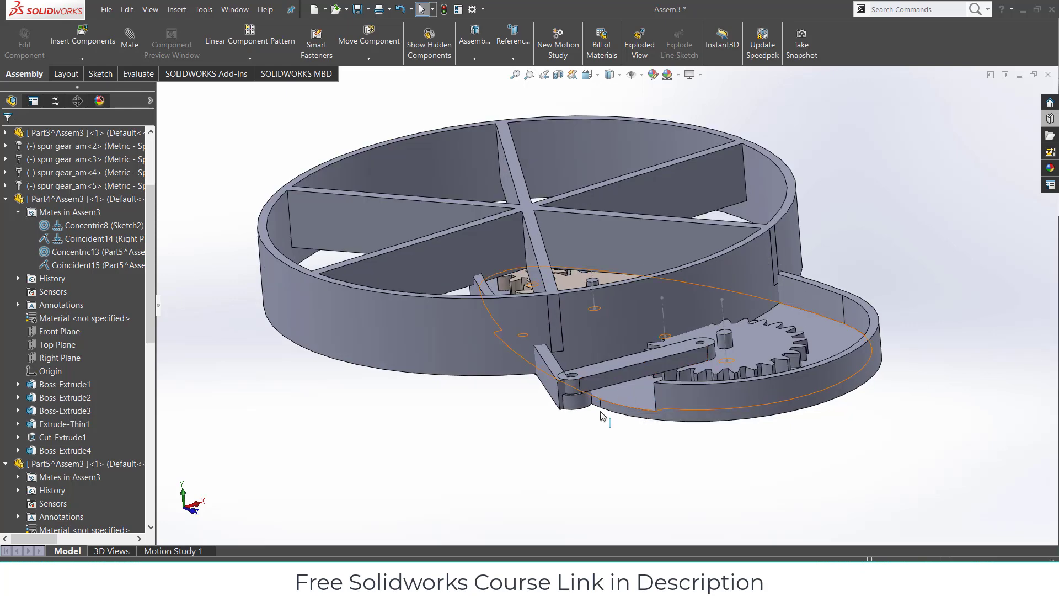
{"action": "left_click", "coordinate": [638, 396]}
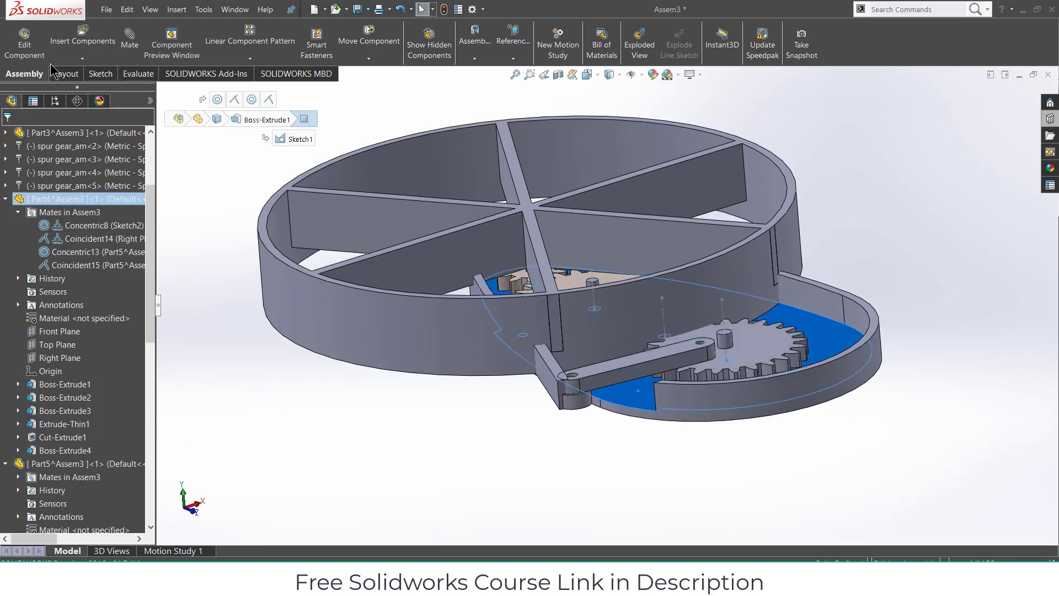
{"action": "left_click", "coordinate": [36, 48]}
{"action": "scroll", "coordinate": [568, 309], "scroll_direction": "down", "scroll_amount": 6}
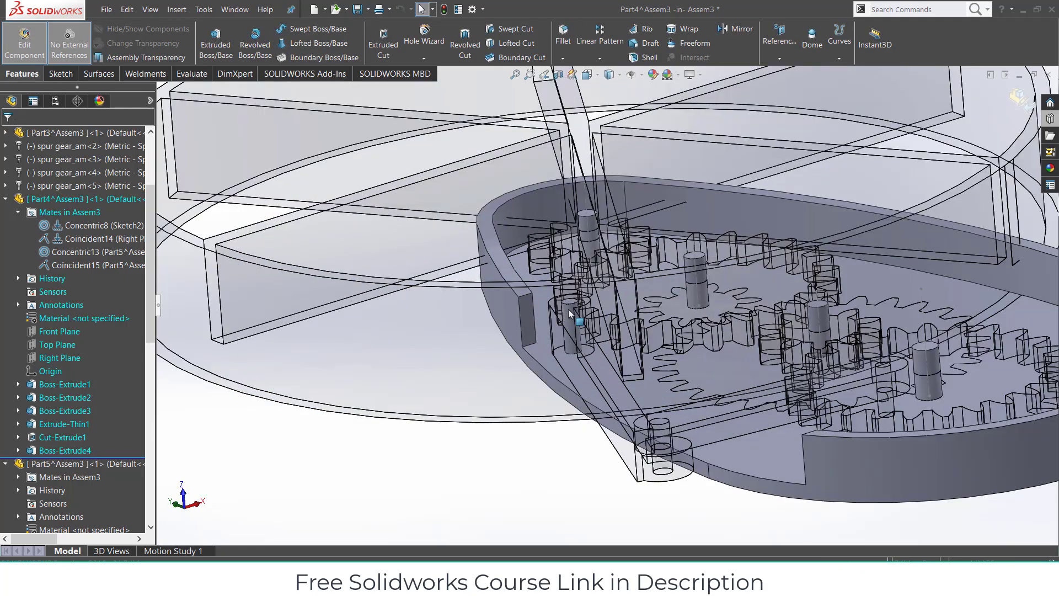
{"action": "right_click", "coordinate": [41, 448]}
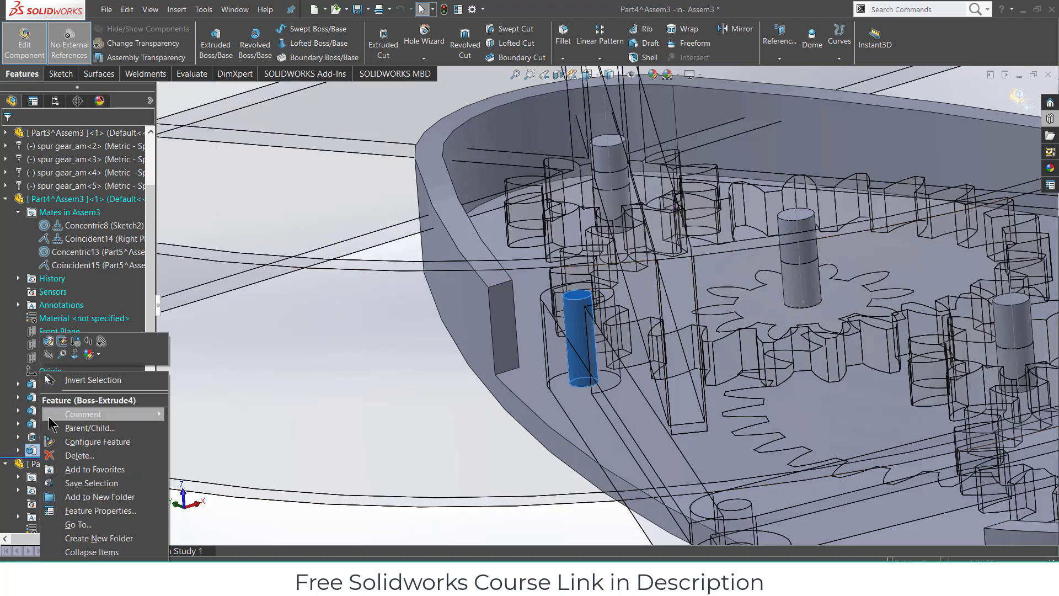
{"action": "left_click", "coordinate": [49, 342]}
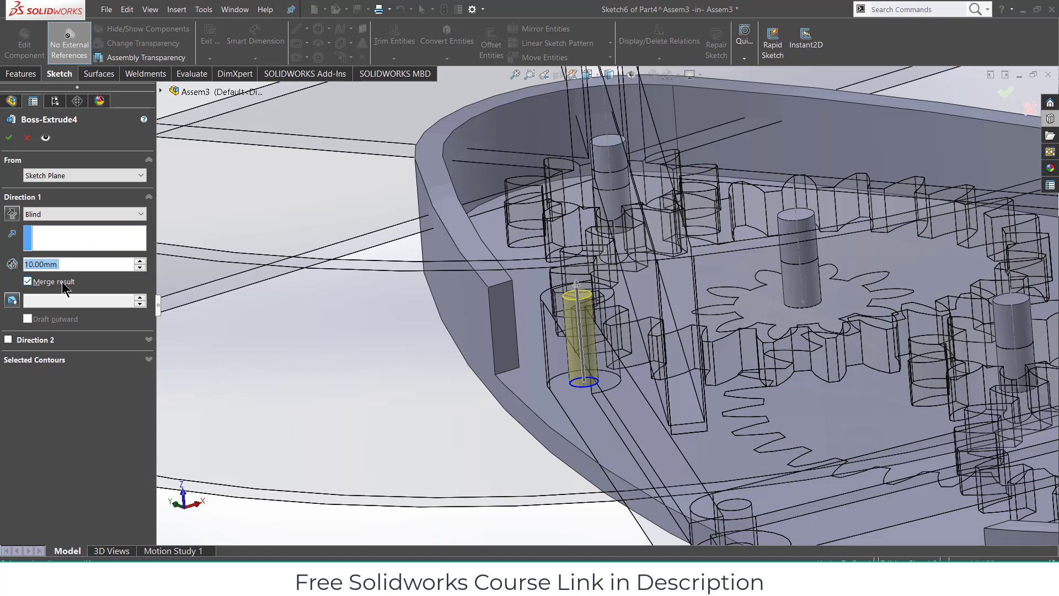
{"action": "key", "text": "Return"}
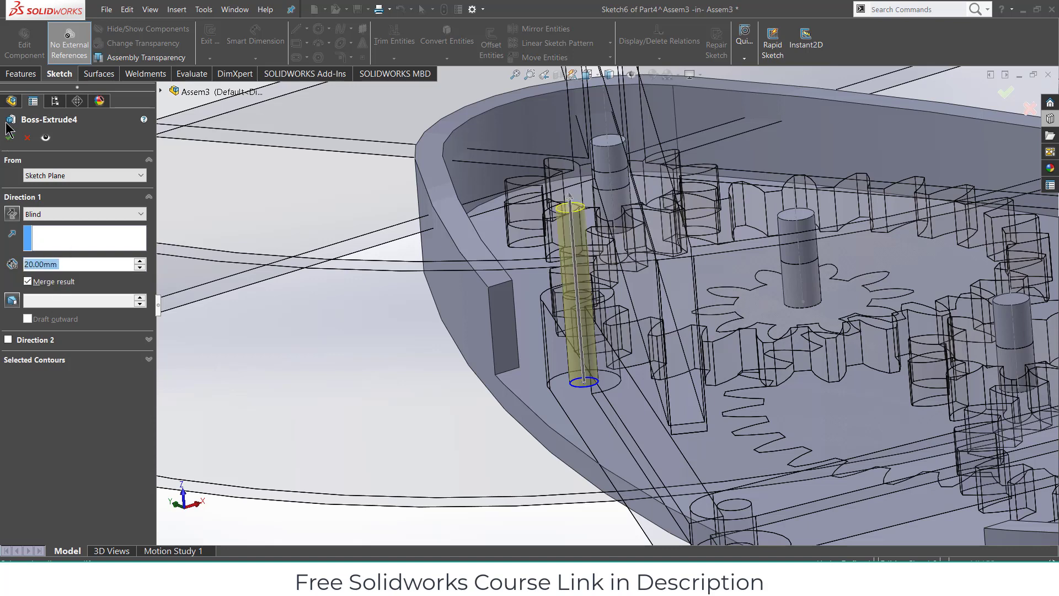
{"action": "left_click", "coordinate": [9, 137]}
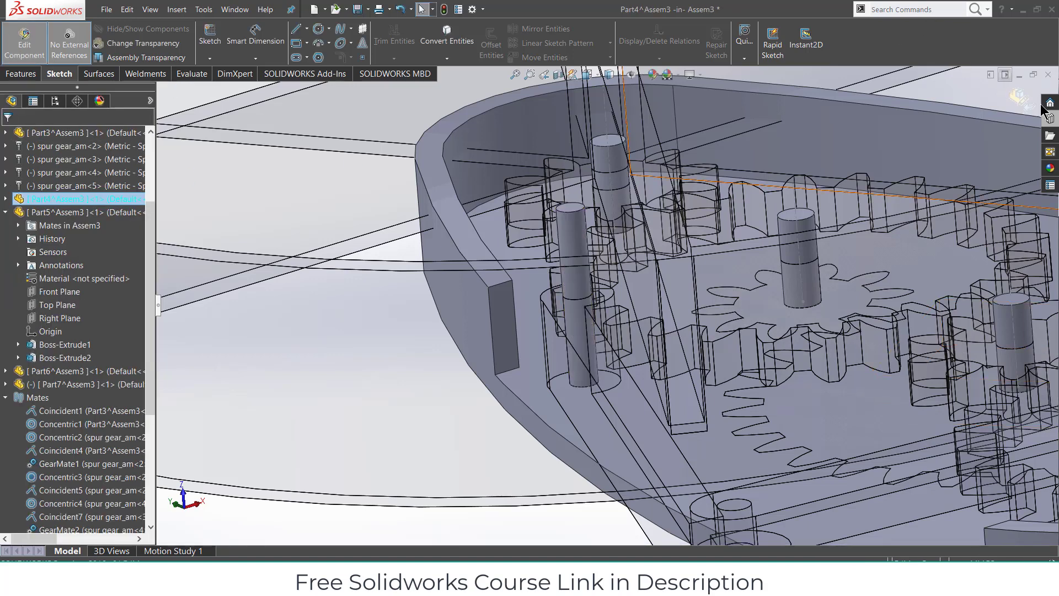
{"action": "left_click", "coordinate": [1019, 99]}
{"action": "scroll", "coordinate": [695, 246], "scroll_direction": "up", "scroll_amount": 3}
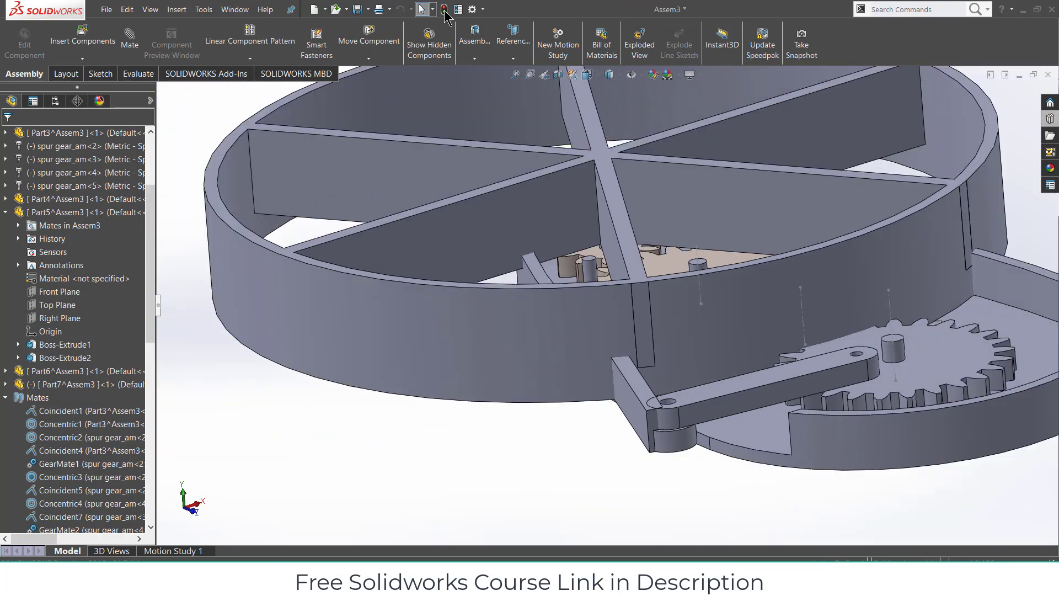
- Set the extrusion depth of the housing's long-arm pivot pin to 15 mm, rebuild, and return to the assembly
{"action": "left_click", "coordinate": [567, 177]}
{"action": "middle_click_drag", "start_coordinate": [567, 178], "coordinate": [729, 399]}
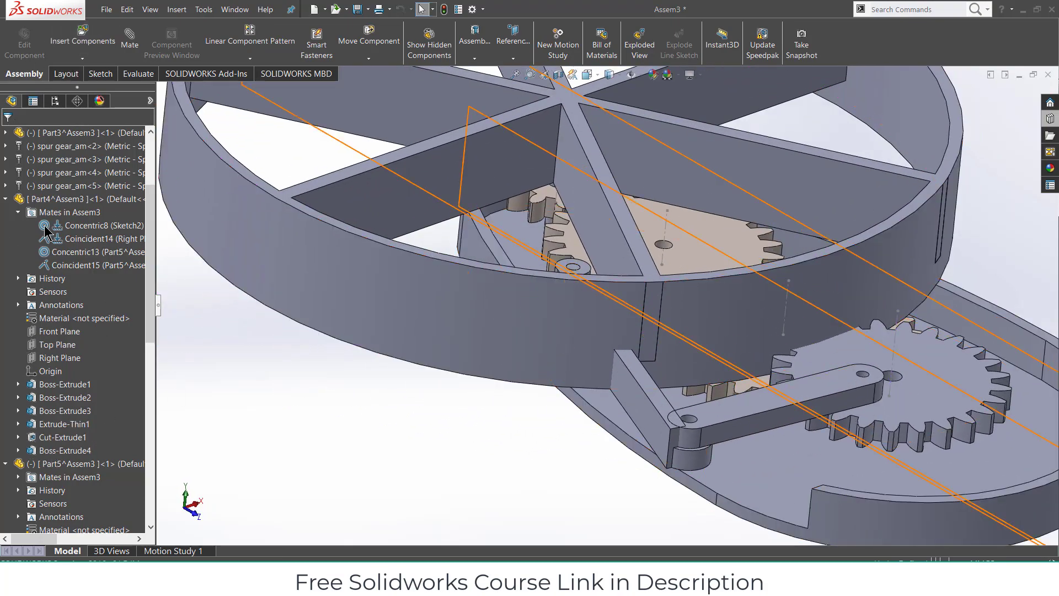
{"action": "left_click", "coordinate": [71, 200]}
{"action": "left_click", "coordinate": [25, 39]}
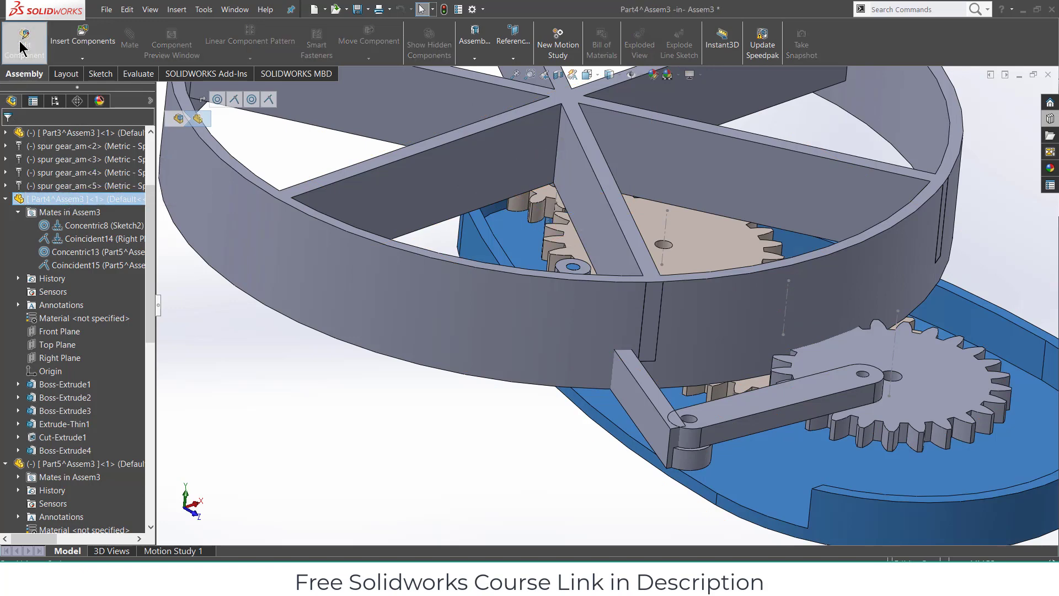
{"action": "right_click", "coordinate": [55, 450]}
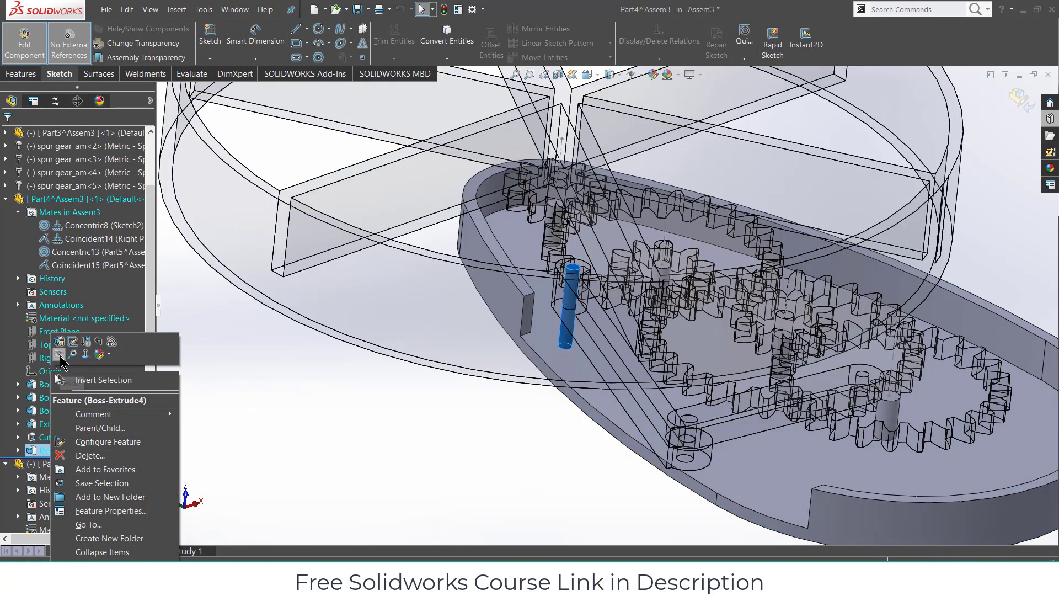
{"action": "left_click", "coordinate": [59, 342]}
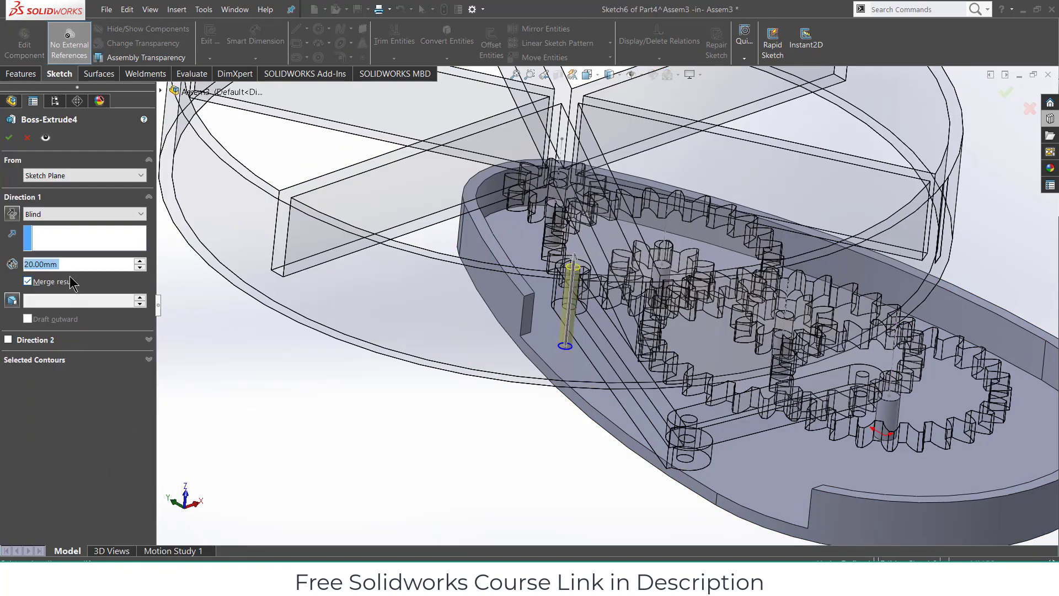
{"action": "type", "text": "15"}
{"action": "key", "text": "Return"}
{"action": "left_click", "coordinate": [9, 137]}
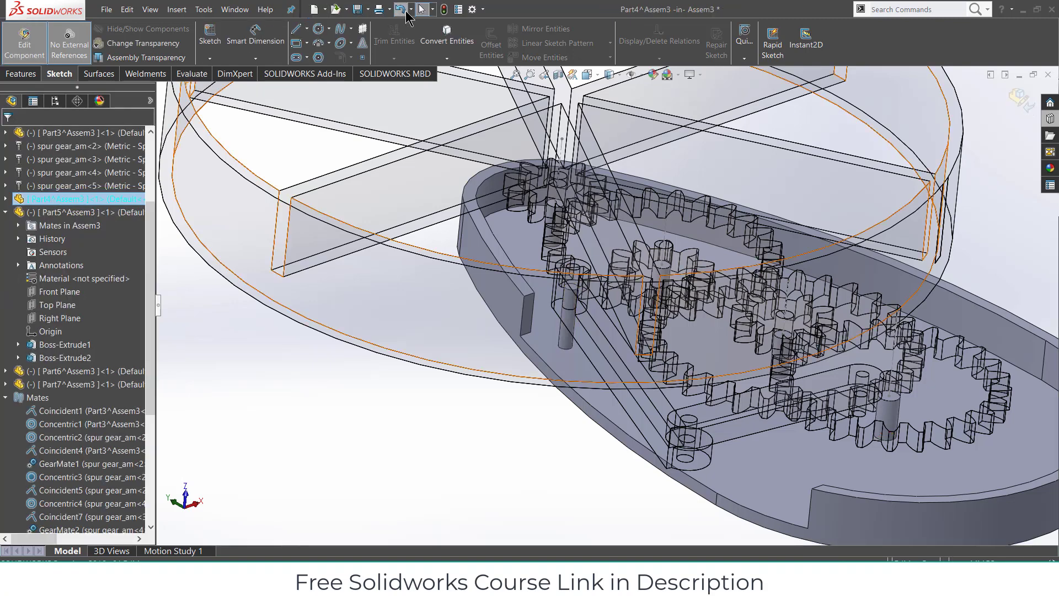
{"action": "left_click", "coordinate": [444, 8]}
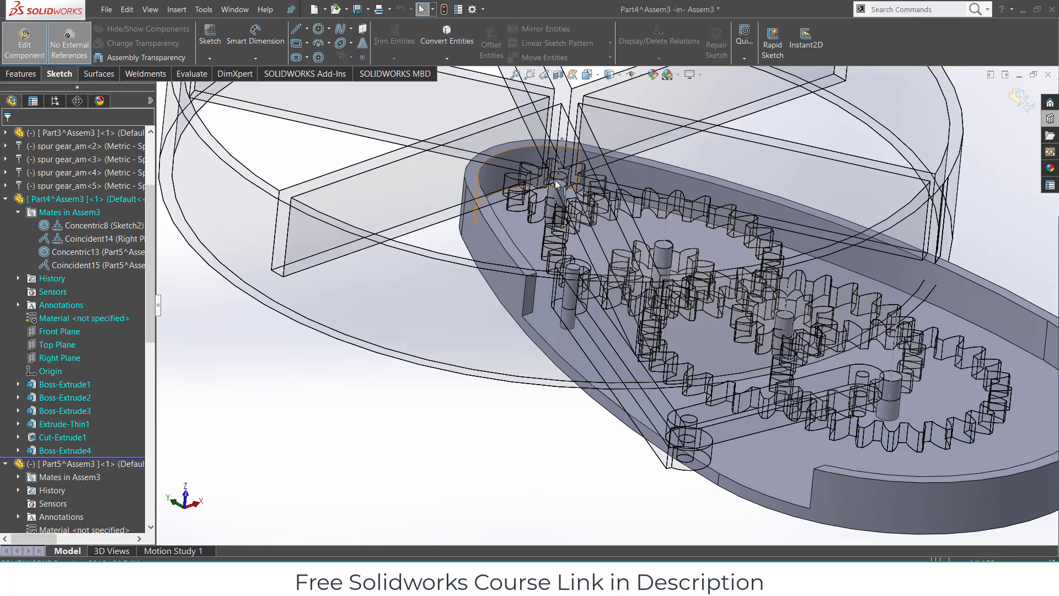
{"action": "middle_click_drag", "start_coordinate": [546, 144], "coordinate": [534, 167]}
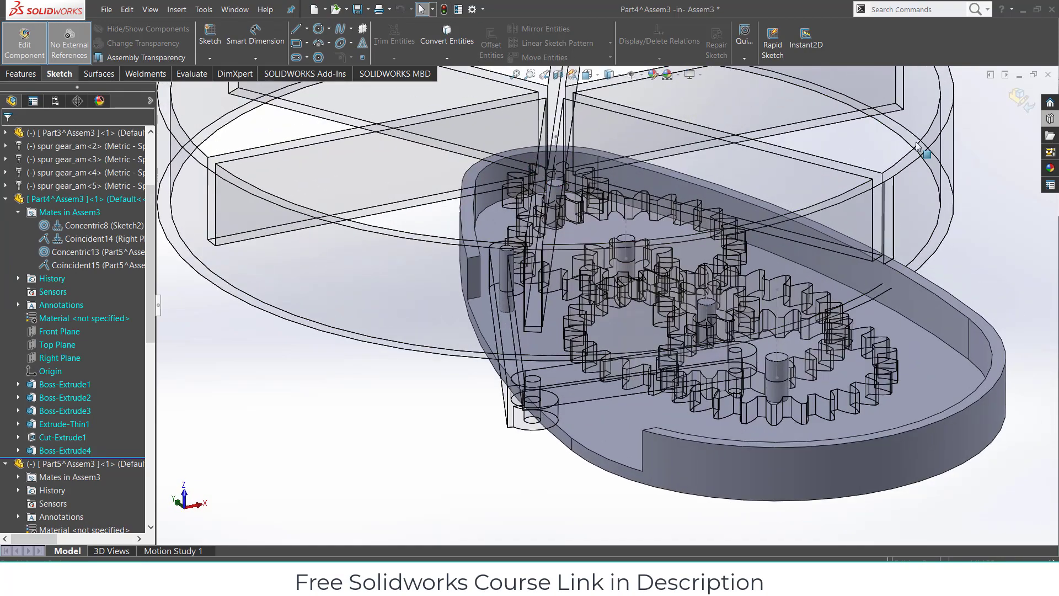
{"action": "left_click", "coordinate": [1024, 106]}
{"action": "mouse_move", "coordinate": [953, 254]}
{"action": "middle_mouse_down"}
{"action": "mouse_move", "coordinate": [968, 192]}
{"action": "mouse_move", "coordinate": [945, 234]}
{"action": "mouse_move", "coordinate": [872, 278]}
{"action": "mouse_move", "coordinate": [895, 319]}
{"action": "middle_mouse_up"}
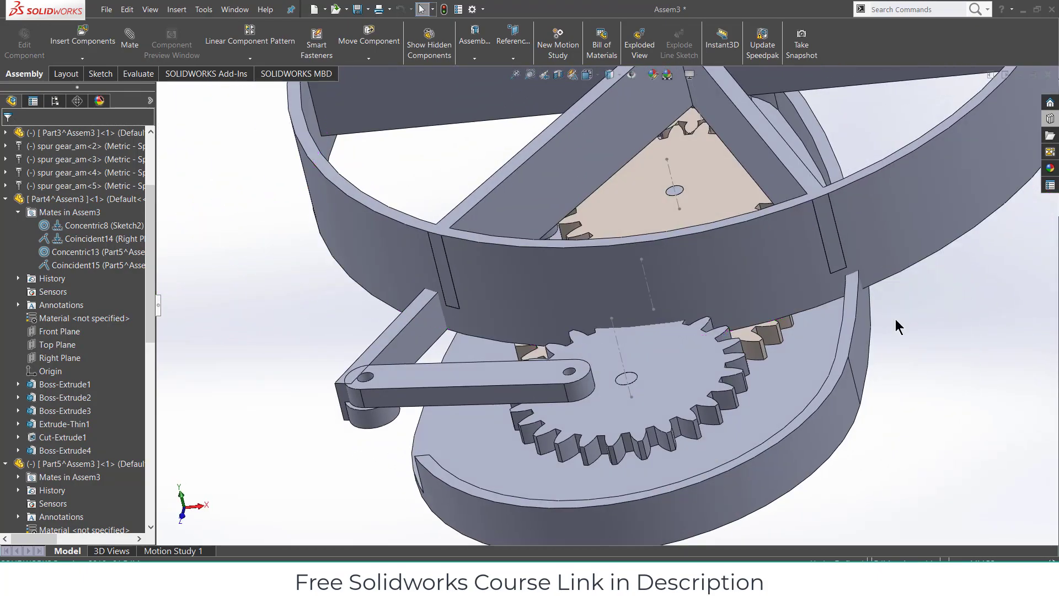
- Test the linkage's motion by moving the short link over the large gear
{"action": "scroll", "coordinate": [799, 257], "scroll_direction": "down", "scroll_amount": 5}
{"action": "key", "text": "f"}
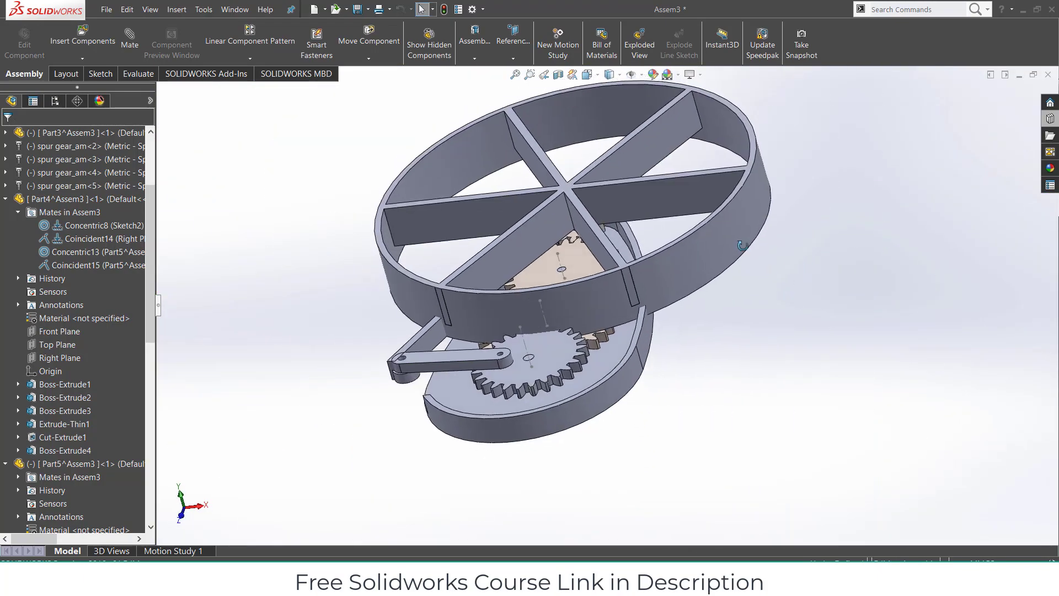
{"action": "left_click", "coordinate": [660, 148]}
{"action": "middle_click_drag", "start_coordinate": [660, 148], "coordinate": [656, 388]}
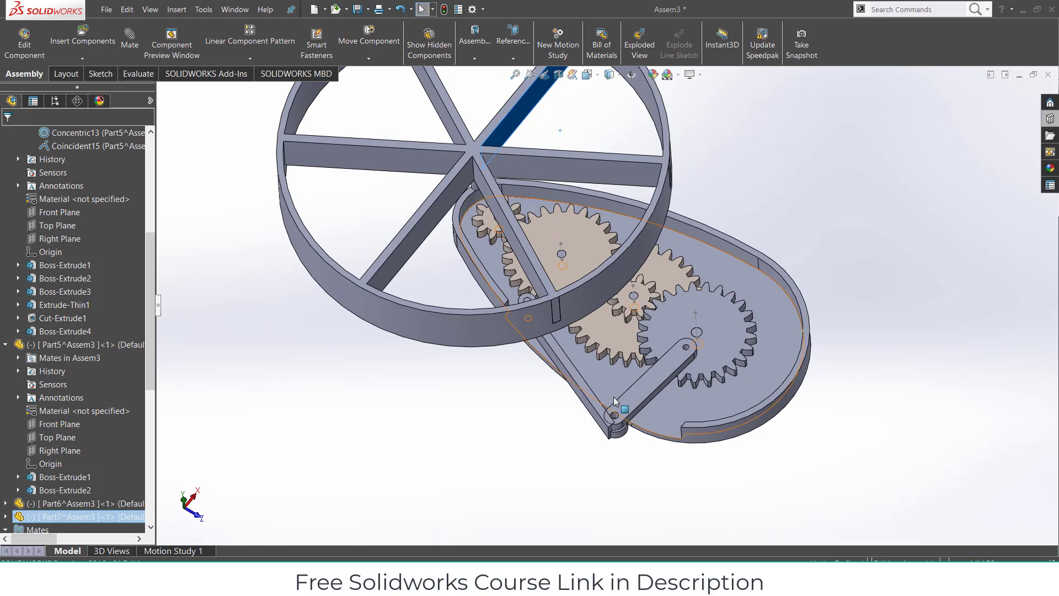
{"action": "left_click_drag", "start_coordinate": [640, 389], "coordinate": [654, 353]}
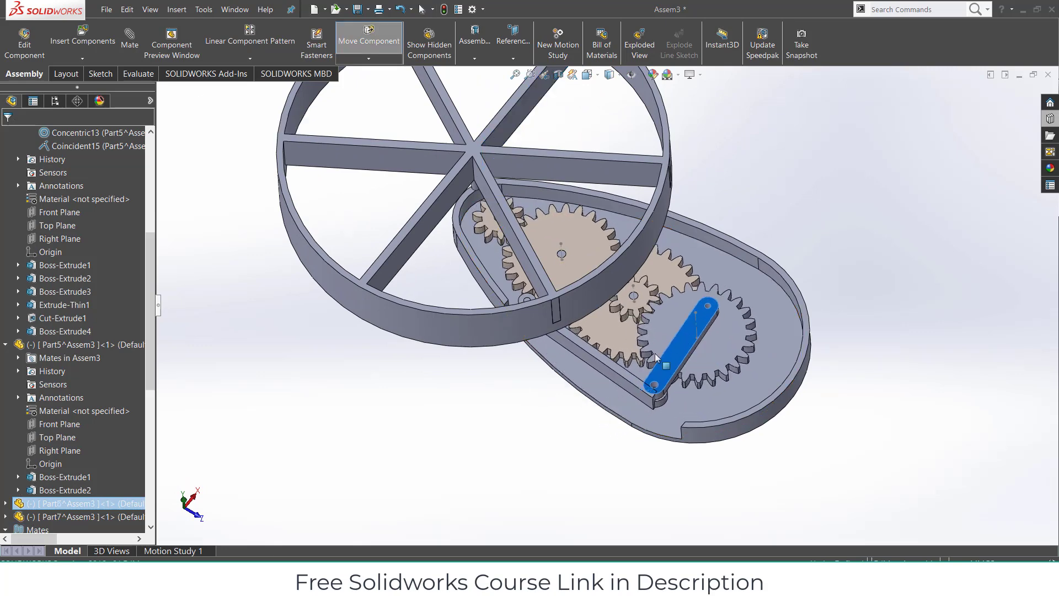
{"action": "key", "text": "Escape"}
- Add a concentric mate with locked rotation between the wheel's shaft pin and the small spur gear's root face between two teeth
{"action": "middle_click_drag", "start_coordinate": [654, 353], "coordinate": [597, 342]}
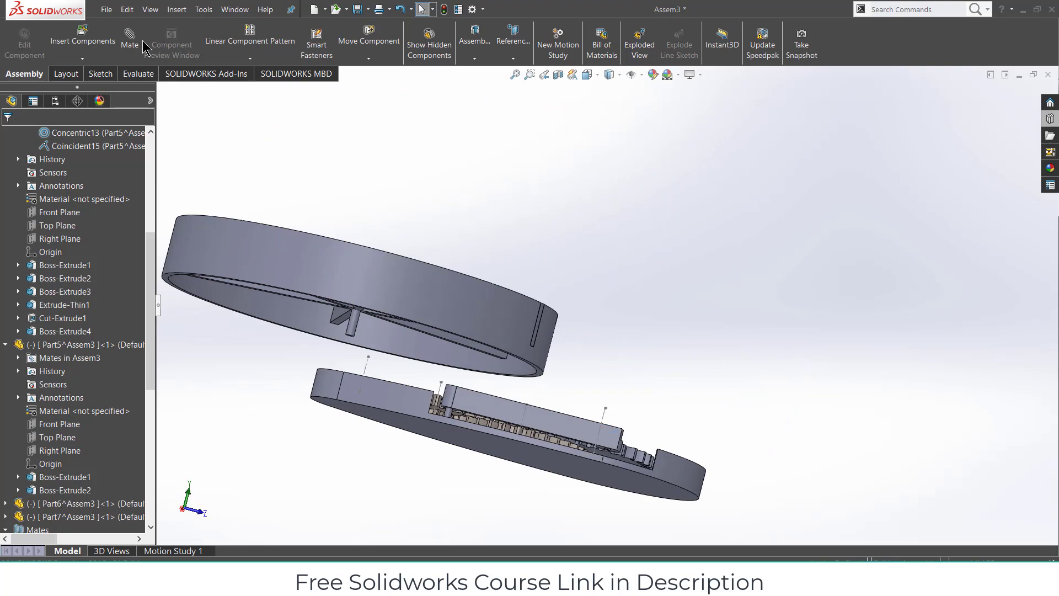
{"action": "scroll", "coordinate": [395, 342], "scroll_direction": "down", "scroll_amount": 5}
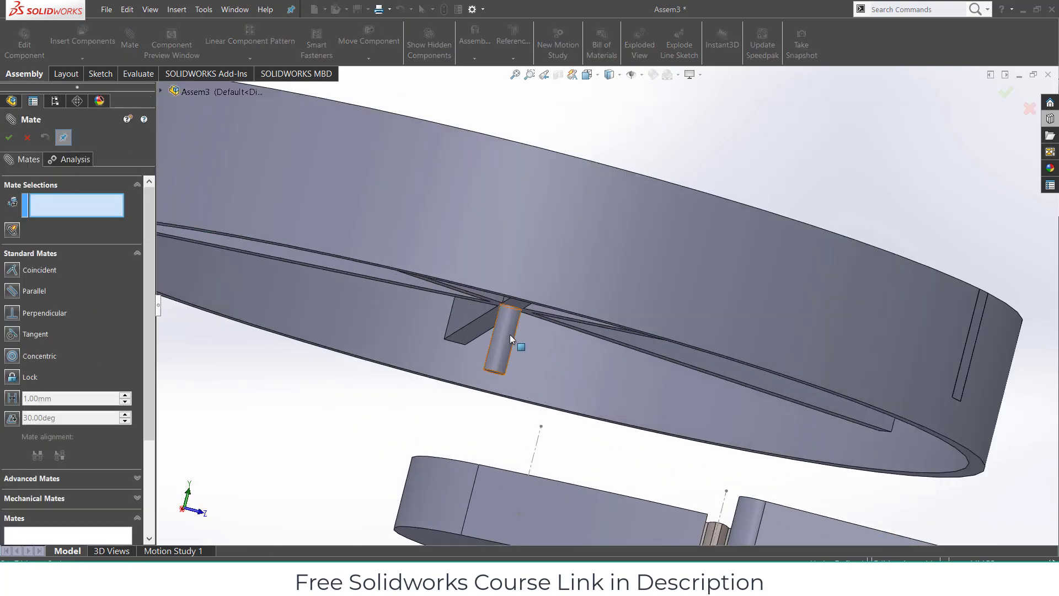
{"action": "left_click", "coordinate": [510, 334]}
{"action": "middle_click_drag", "start_coordinate": [551, 426], "coordinate": [518, 430]}
{"action": "scroll", "coordinate": [534, 467], "scroll_direction": "up", "scroll_amount": 5}
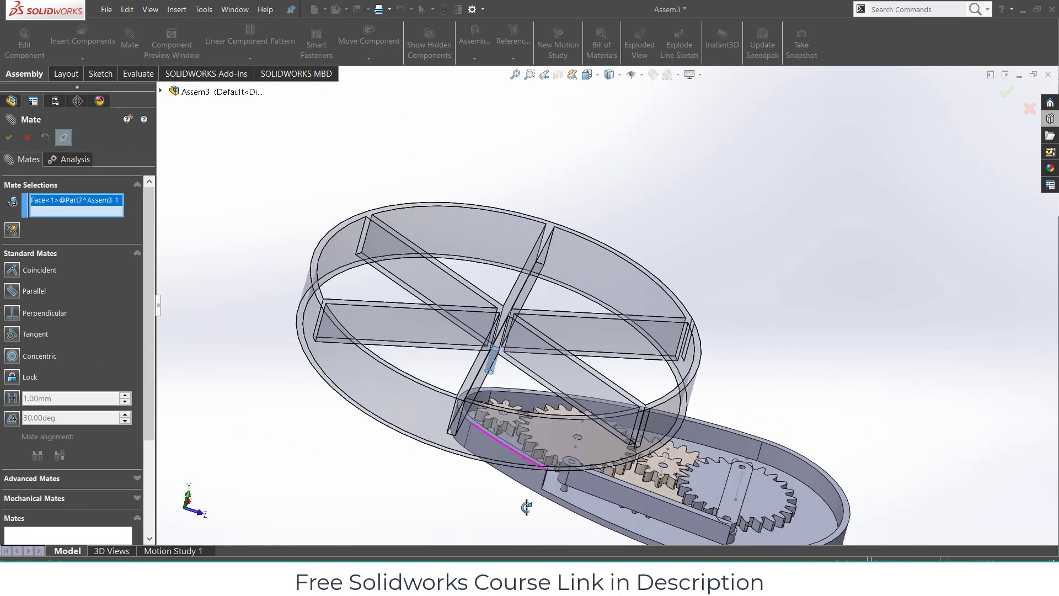
{"action": "scroll", "coordinate": [510, 398], "scroll_direction": "down", "scroll_amount": 6}
{"action": "scroll", "coordinate": [510, 398], "scroll_direction": "down", "scroll_amount": 4}
{"action": "scroll", "coordinate": [557, 382], "scroll_direction": "down", "scroll_amount": 3}
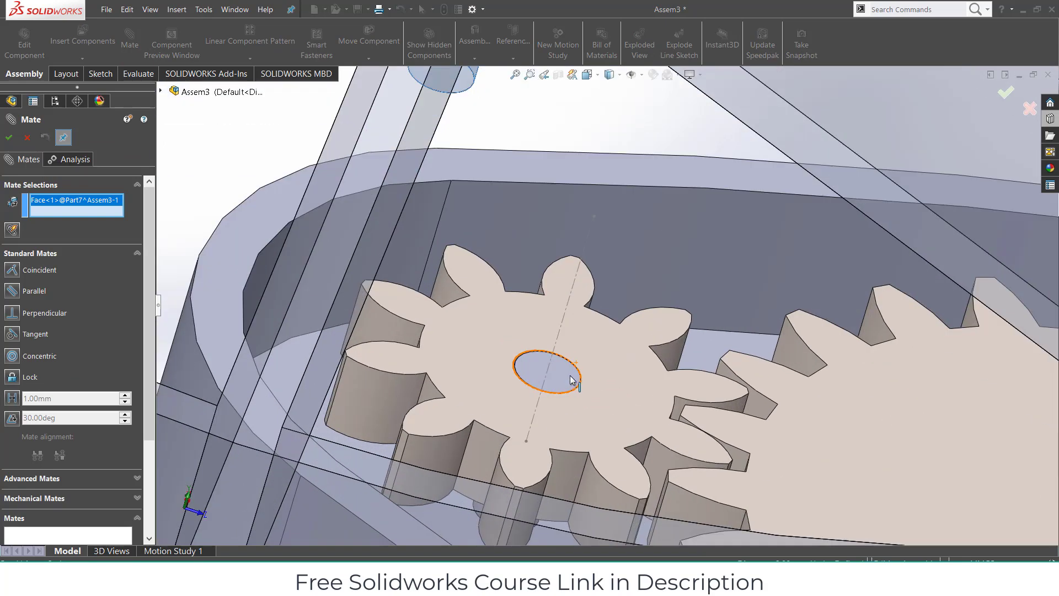
{"action": "left_click", "coordinate": [567, 467]}
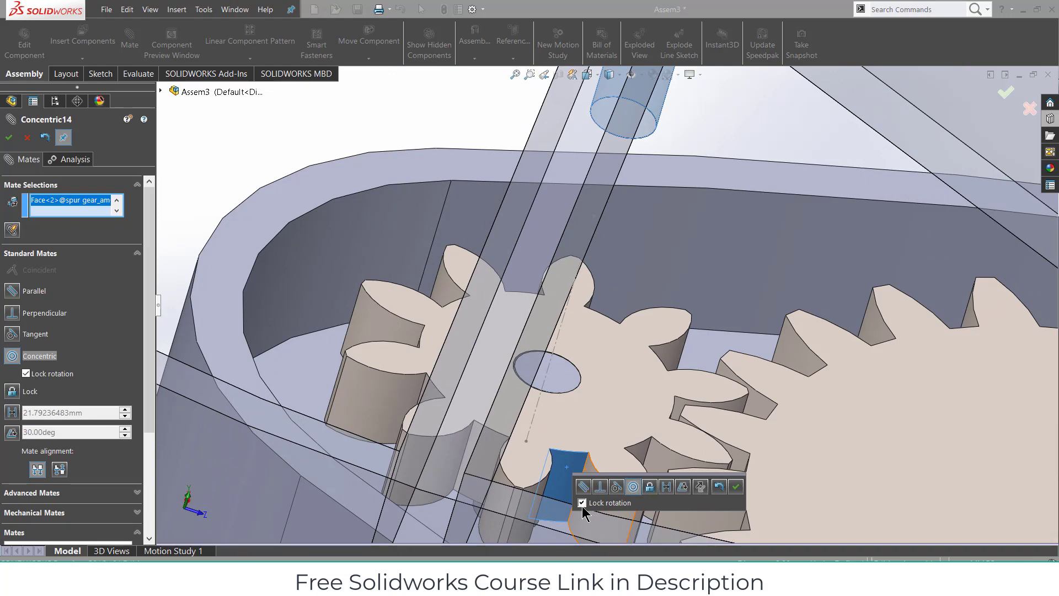
{"action": "left_click", "coordinate": [735, 485]}
- Examine from several angles how the wheel sits on the small spur gear and finish mating
{"action": "scroll", "coordinate": [728, 267], "scroll_direction": "up", "scroll_amount": 6}
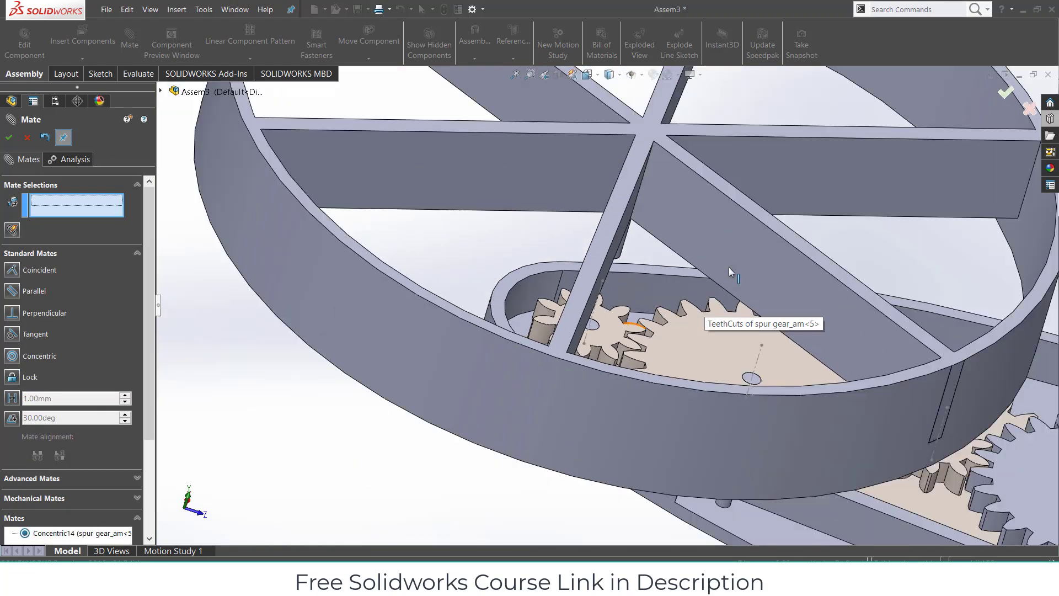
{"action": "middle_click_drag", "start_coordinate": [751, 226], "coordinate": [748, 286]}
{"action": "scroll", "coordinate": [748, 285], "scroll_direction": "up", "scroll_amount": 8}
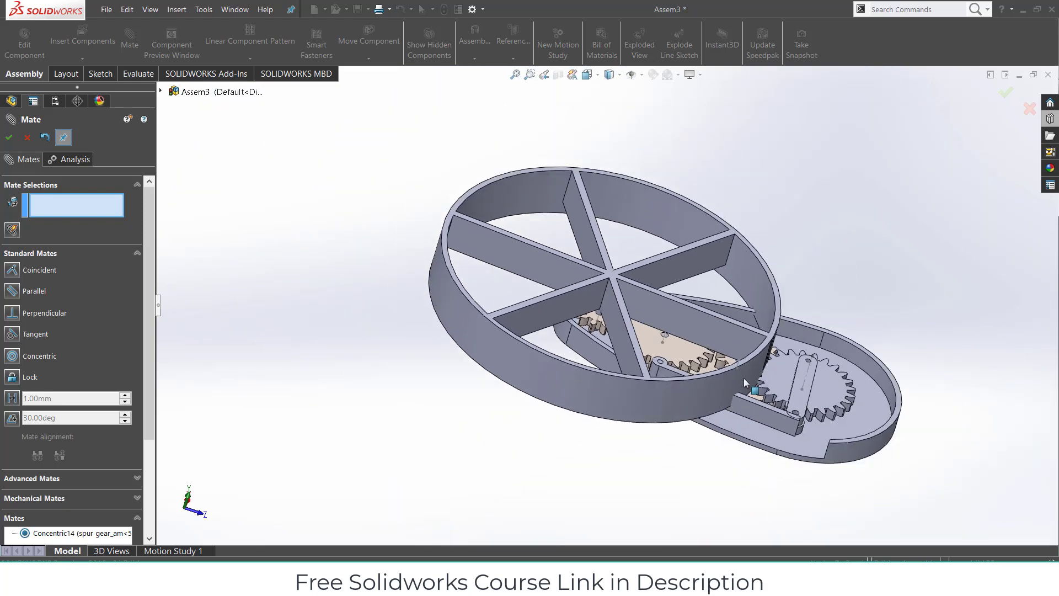
{"action": "middle_click_drag", "start_coordinate": [743, 378], "coordinate": [736, 352]}
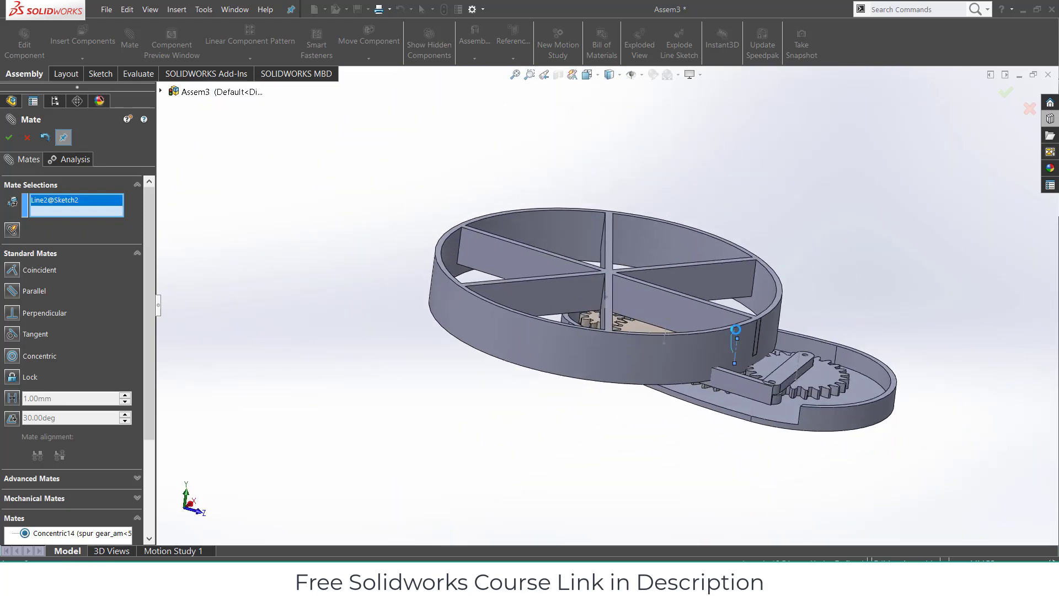
{"action": "right_click", "coordinate": [78, 202]}
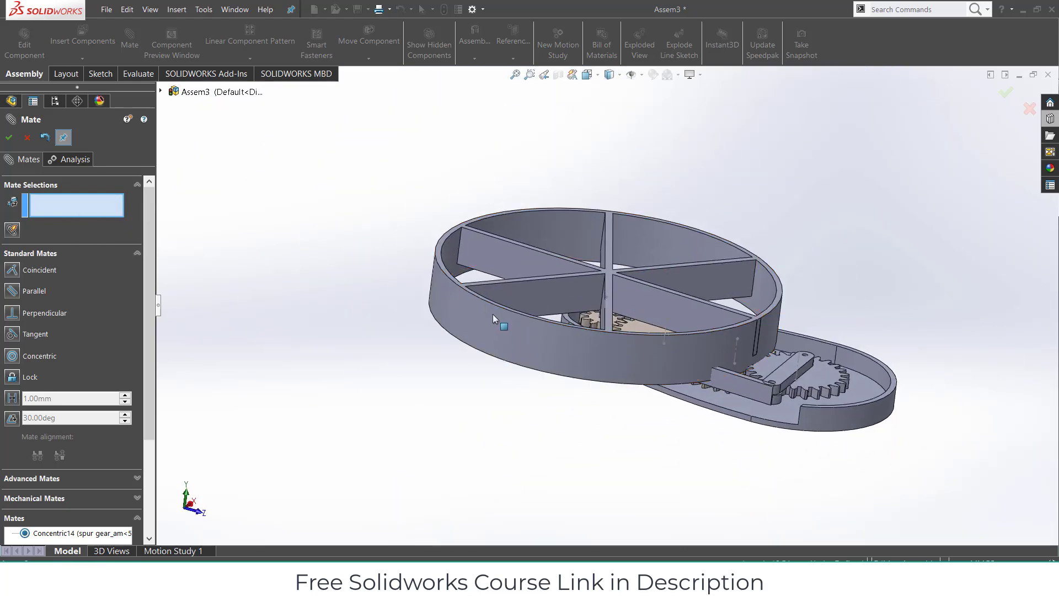
{"action": "middle_click_drag", "start_coordinate": [502, 355], "coordinate": [569, 447]}
{"action": "scroll", "coordinate": [605, 335], "scroll_direction": "down", "scroll_amount": 3}
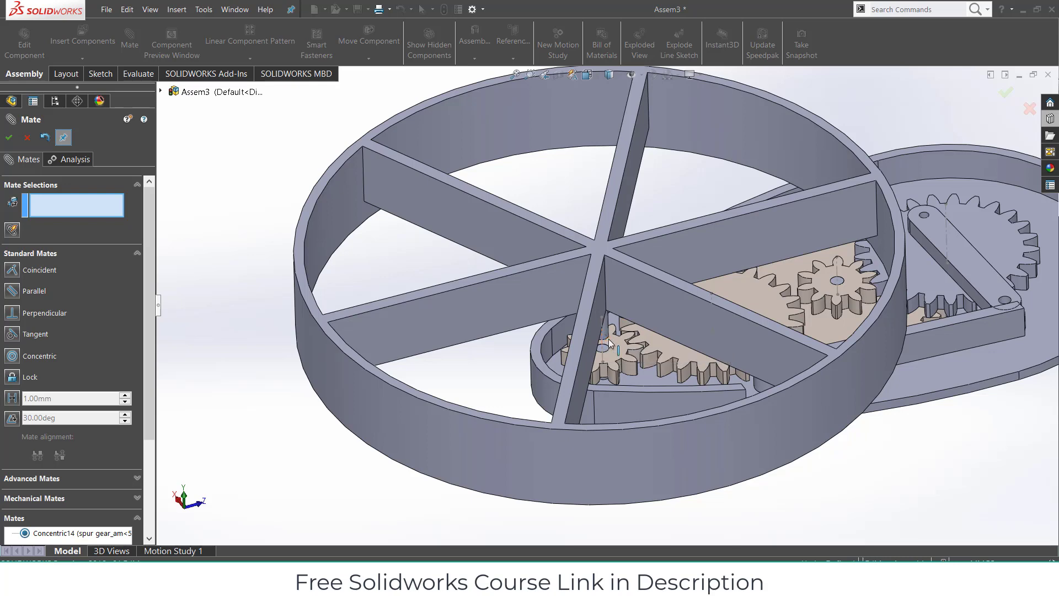
{"action": "scroll", "coordinate": [605, 337], "scroll_direction": "up", "scroll_amount": 3}
{"action": "scroll", "coordinate": [633, 290], "scroll_direction": "down", "scroll_amount": 5}
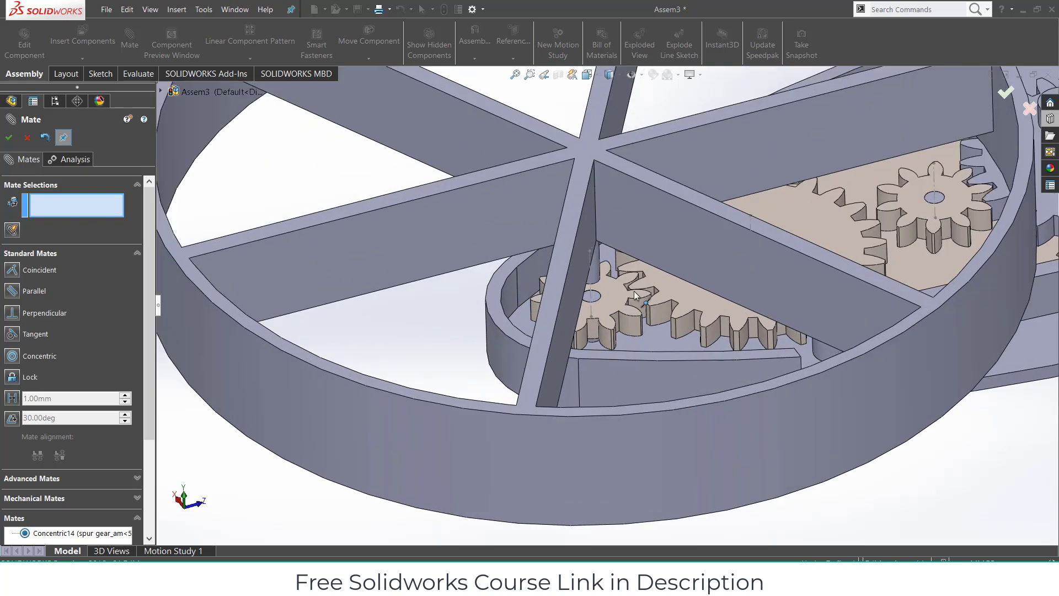
{"action": "left_click", "coordinate": [8, 137]}
{"action": "scroll", "coordinate": [612, 331], "scroll_direction": "up", "scroll_amount": 5}
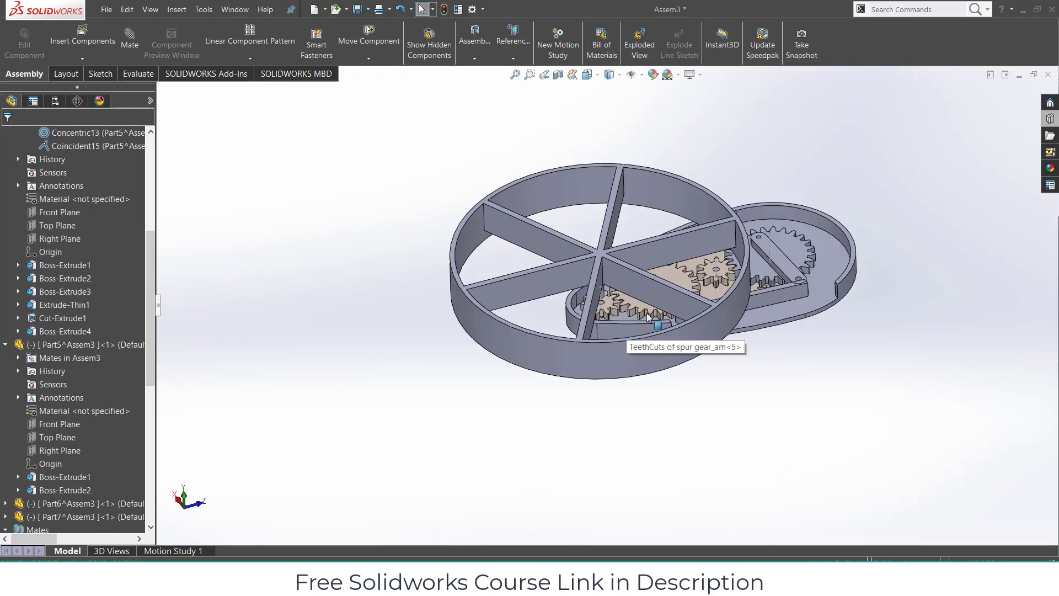
- Insert a new part on the assembly's Top Plane and open its first sketch
{"action": "mouse_move", "coordinate": [612, 331]}
{"action": "middle_mouse_down"}
{"action": "mouse_move", "coordinate": [461, 372]}
{"action": "mouse_move", "coordinate": [546, 502]}
{"action": "mouse_move", "coordinate": [539, 520]}
{"action": "mouse_move", "coordinate": [634, 310]}
{"action": "mouse_move", "coordinate": [655, 205]}
{"action": "mouse_move", "coordinate": [621, 345]}
{"action": "middle_mouse_up"}
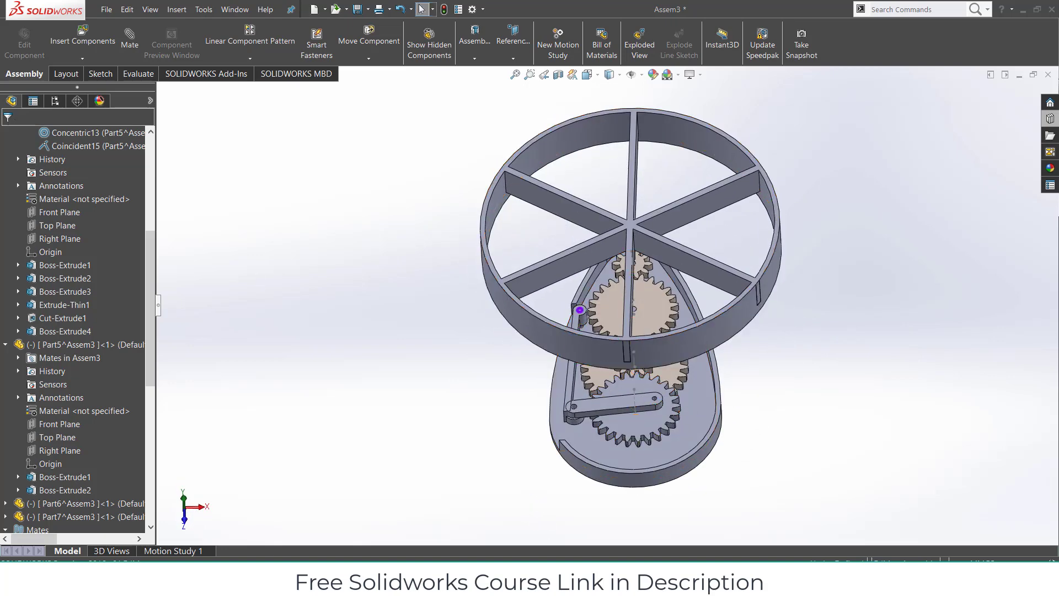
{"action": "left_click", "coordinate": [82, 59]}
{"action": "left_click", "coordinate": [82, 86]}
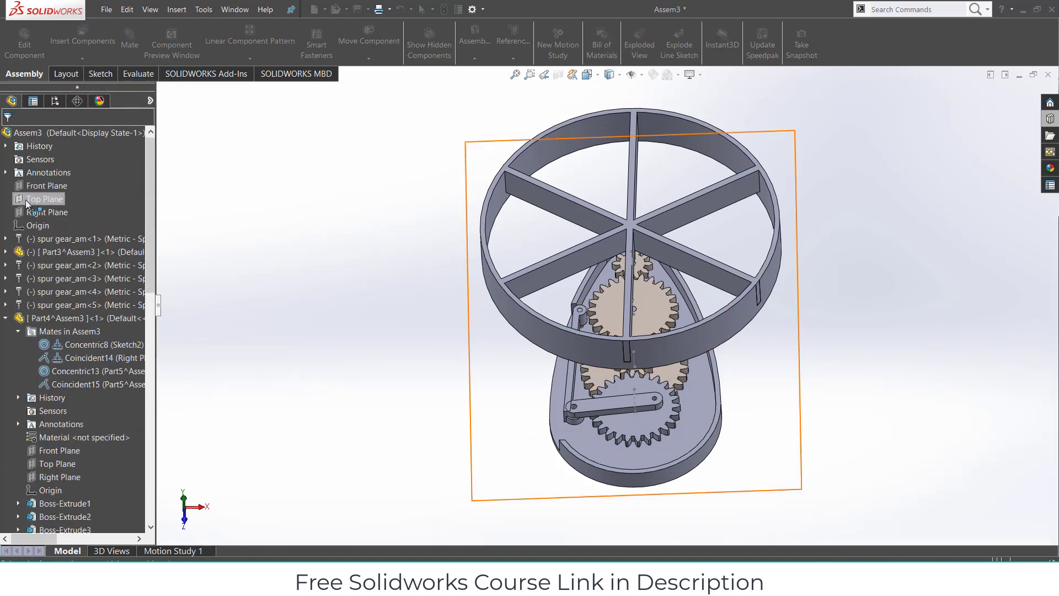
{"action": "left_click", "coordinate": [25, 200]}
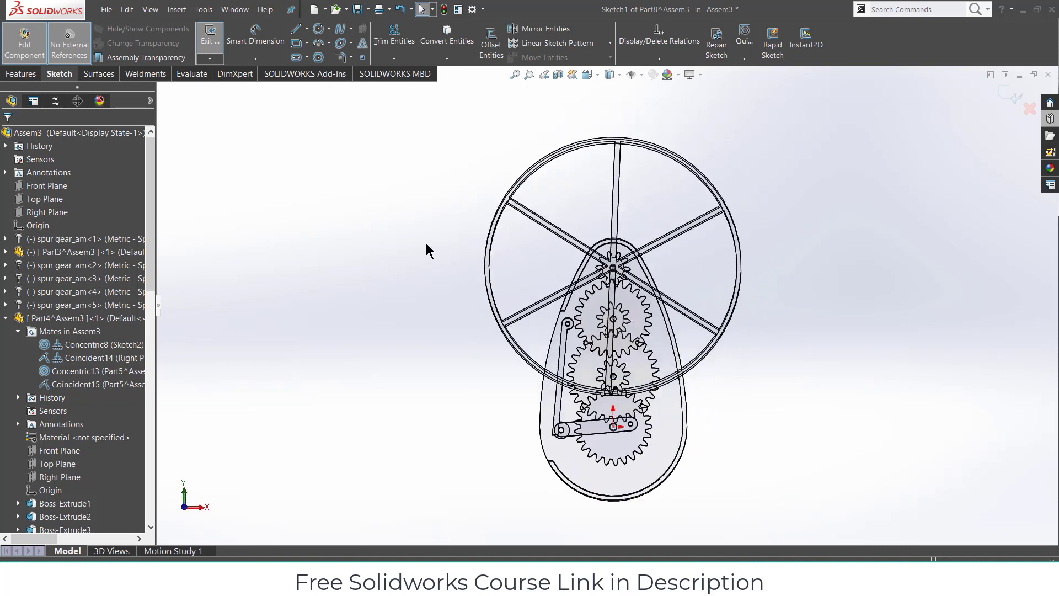
{"action": "scroll", "coordinate": [708, 353], "scroll_direction": "down", "scroll_amount": 5}
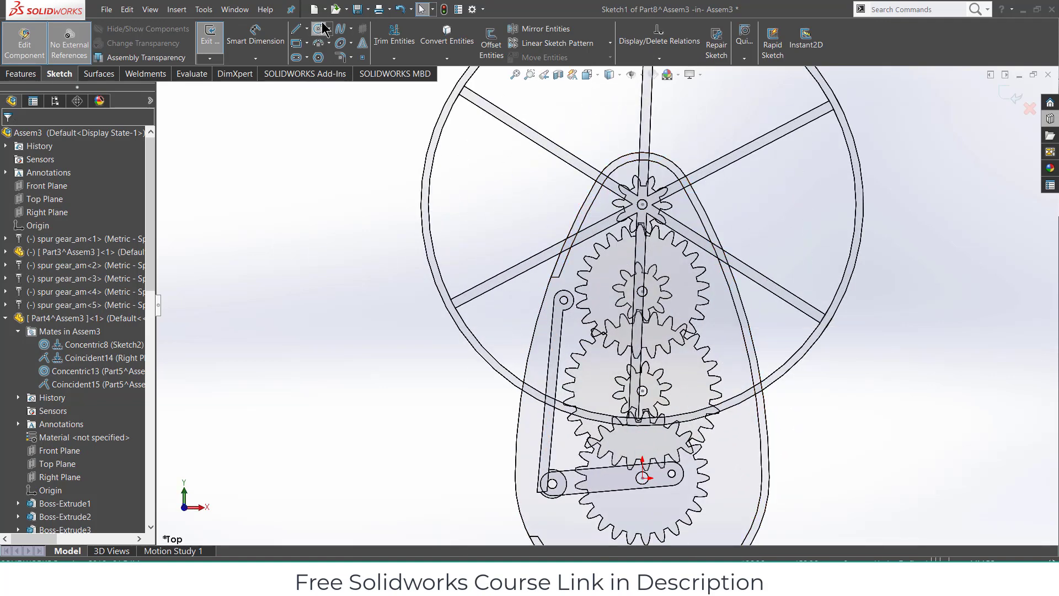
- Convert the housing's six outer outline edges into the new part's sketch, accepting that the external references are broken
{"action": "left_click", "coordinate": [433, 37]}
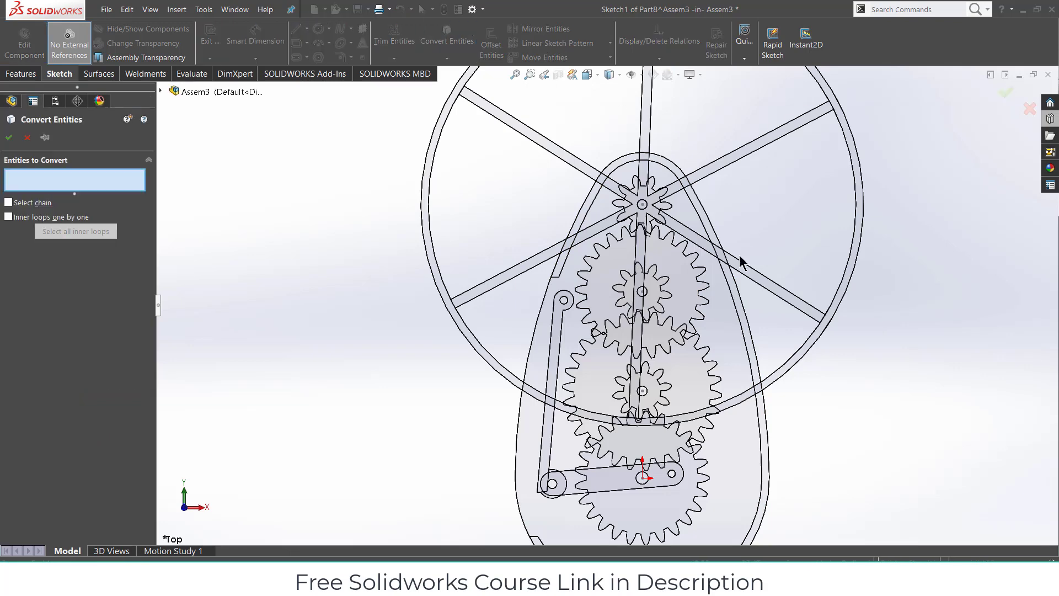
{"action": "left_click", "coordinate": [738, 291]}
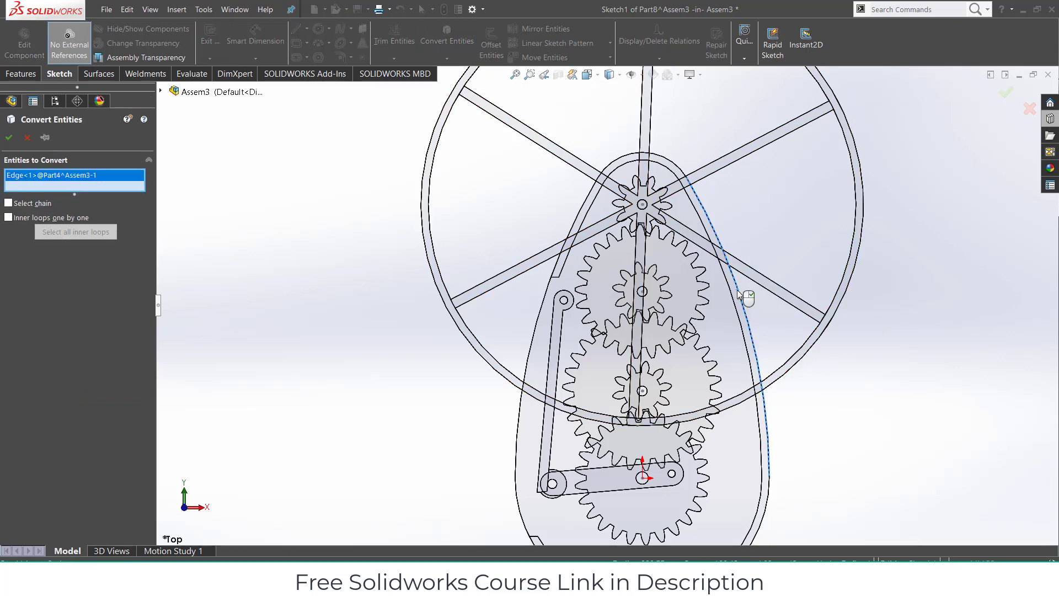
{"action": "left_click", "coordinate": [670, 167]}
{"action": "left_click", "coordinate": [587, 204]}
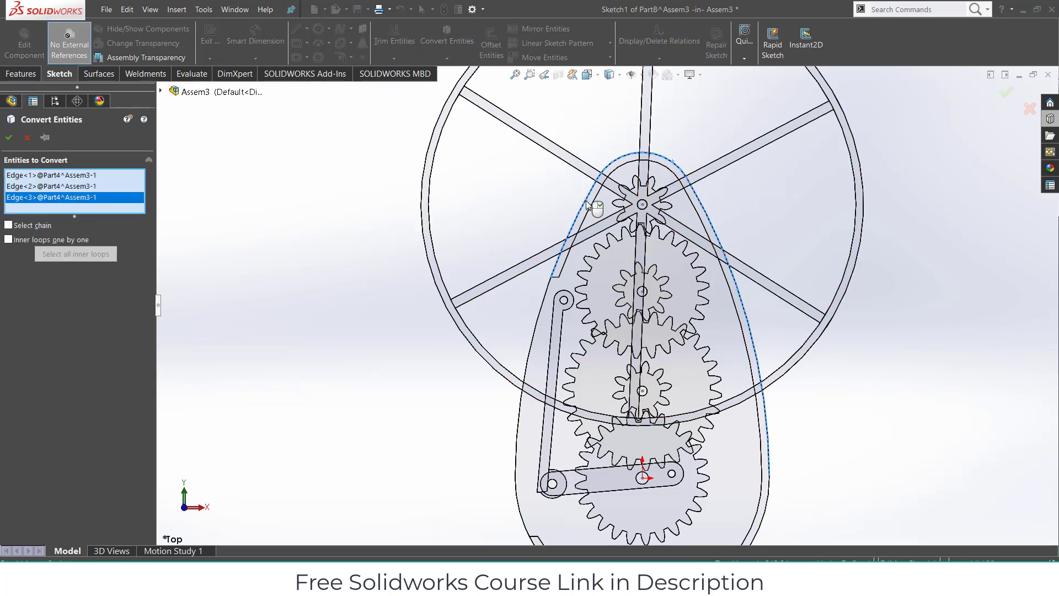
{"action": "scroll", "coordinate": [568, 261], "scroll_direction": "up", "scroll_amount": 3}
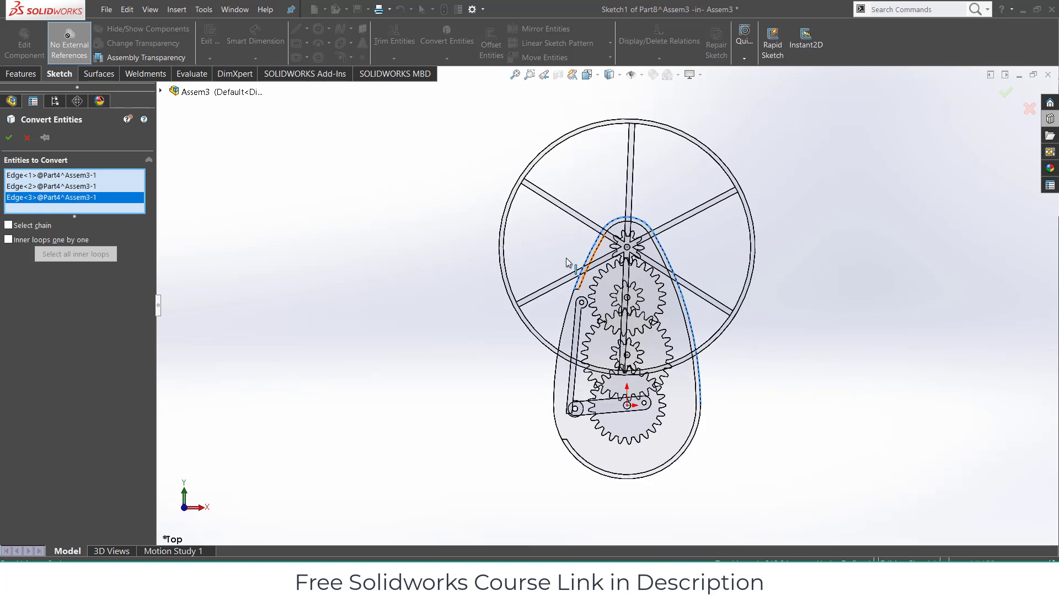
{"action": "left_click", "coordinate": [582, 468]}
{"action": "left_click", "coordinate": [556, 390]}
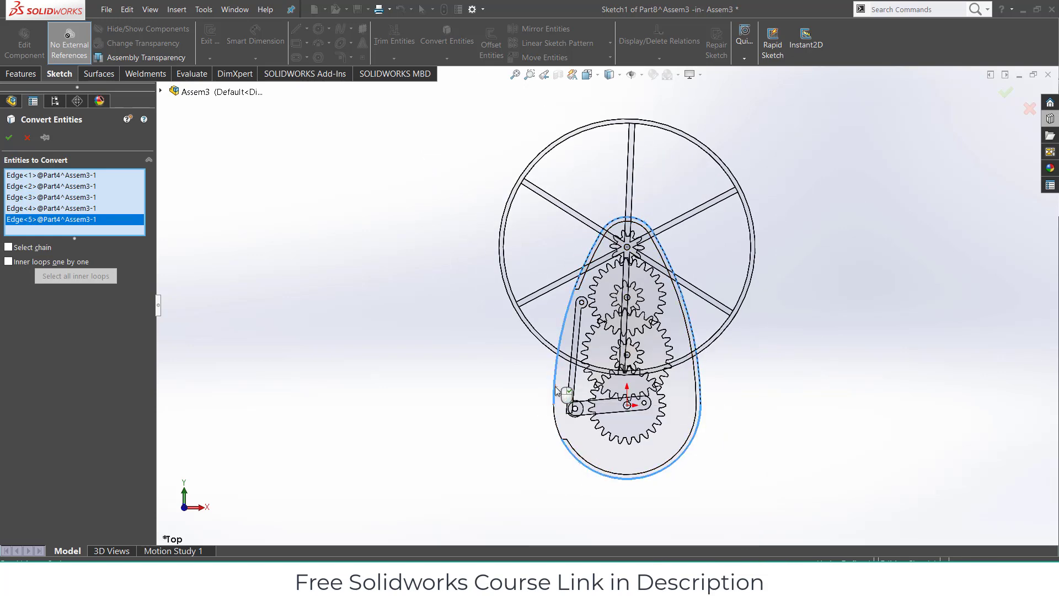
{"action": "left_click", "coordinate": [574, 431]}
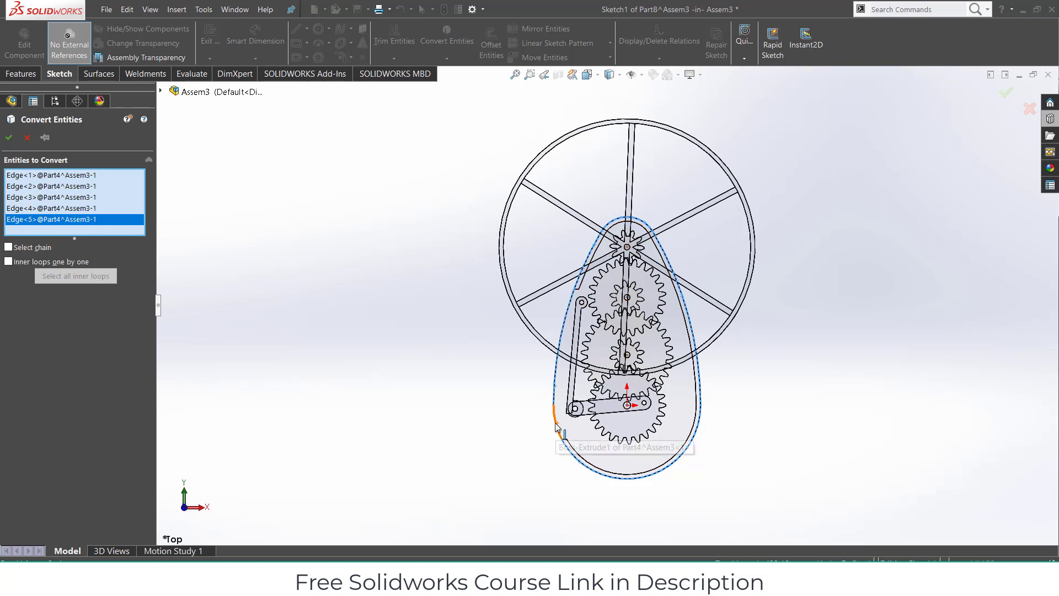
{"action": "left_click", "coordinate": [9, 138]}
{"action": "left_click", "coordinate": [604, 302]}
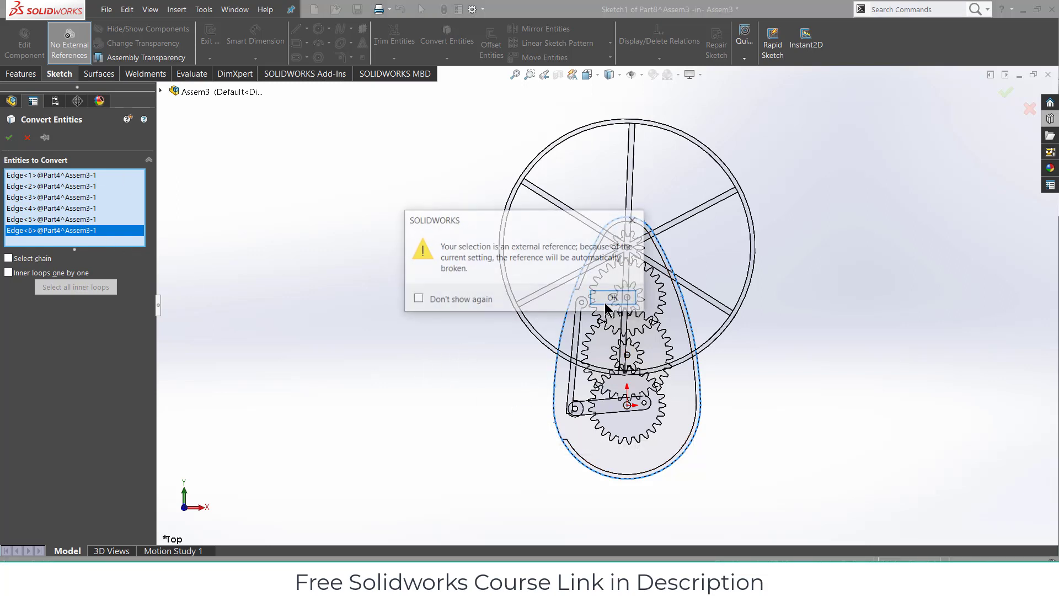
{"action": "left_click", "coordinate": [618, 300]}
{"action": "left_click", "coordinate": [617, 299]}
{"action": "left_click", "coordinate": [638, 227]}
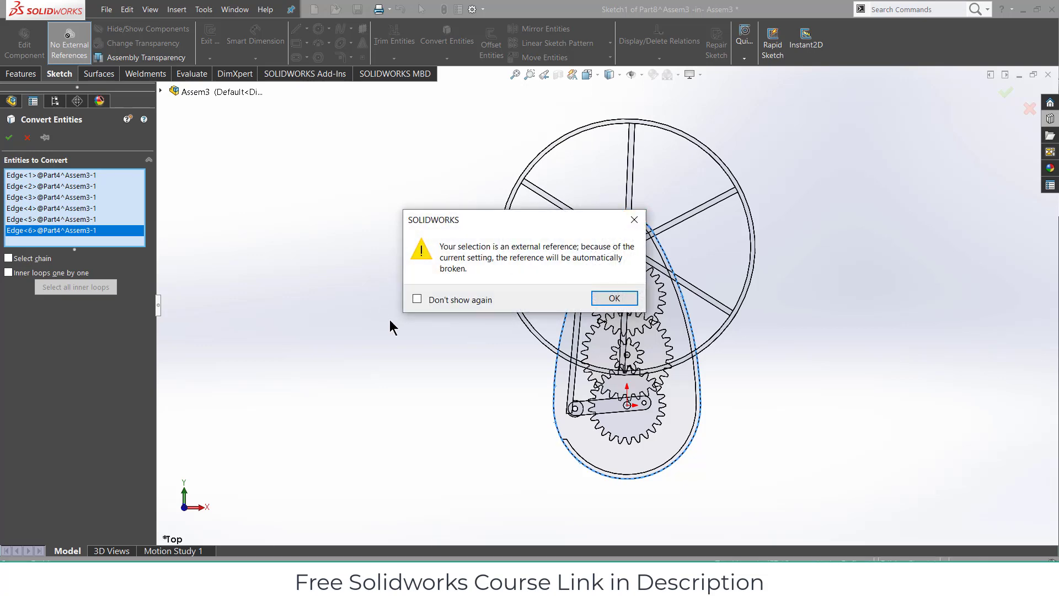
{"action": "left_click", "coordinate": [594, 299]}
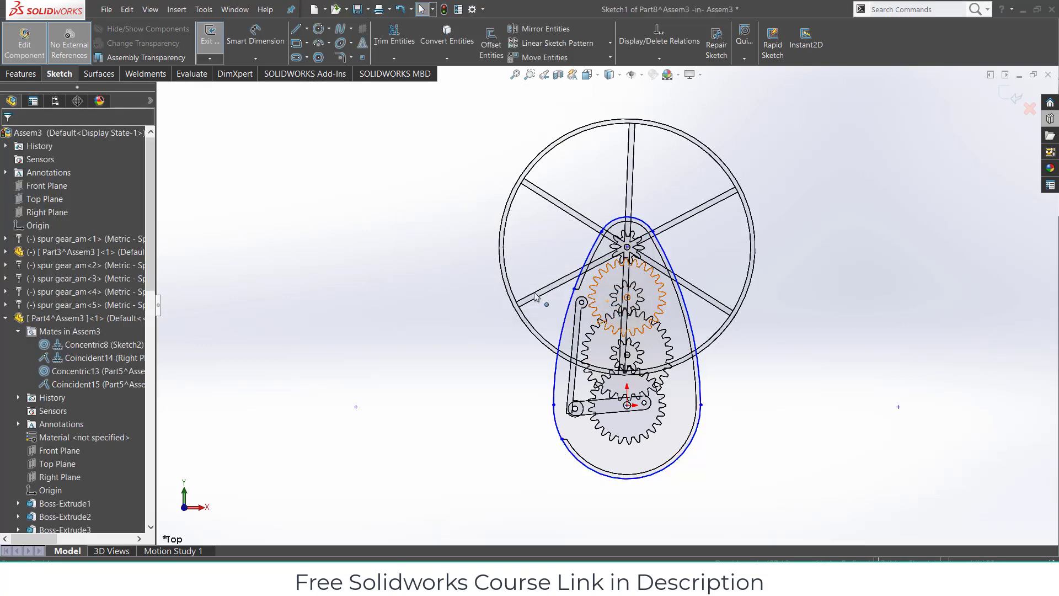
- Extrude the converted outline 3 mm to form the cover plate
{"action": "left_click", "coordinate": [21, 74]}
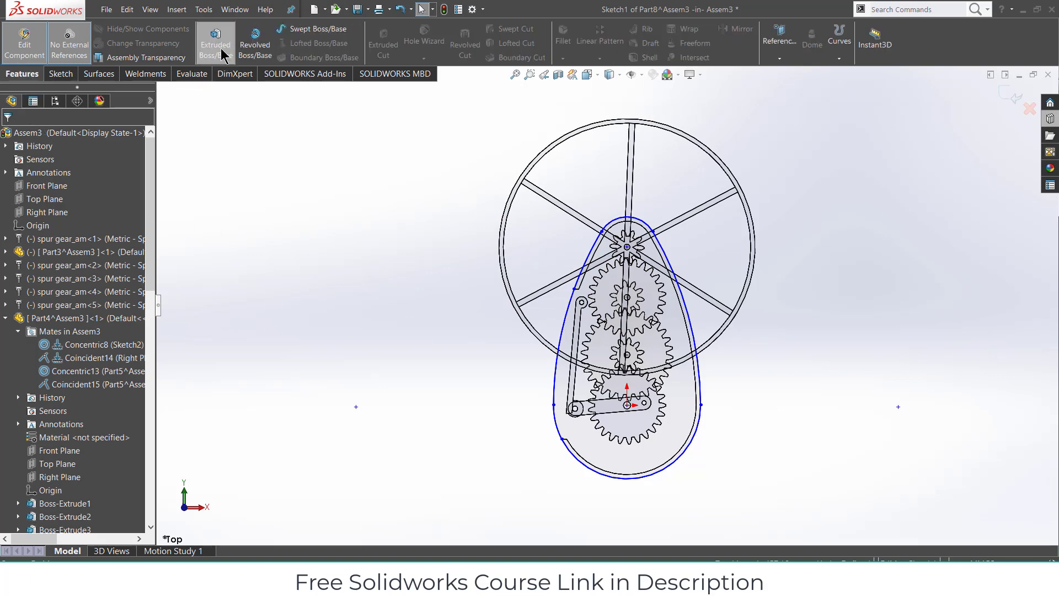
{"action": "left_click", "coordinate": [215, 44]}
{"action": "middle_click_drag", "start_coordinate": [519, 206], "coordinate": [215, 277]}
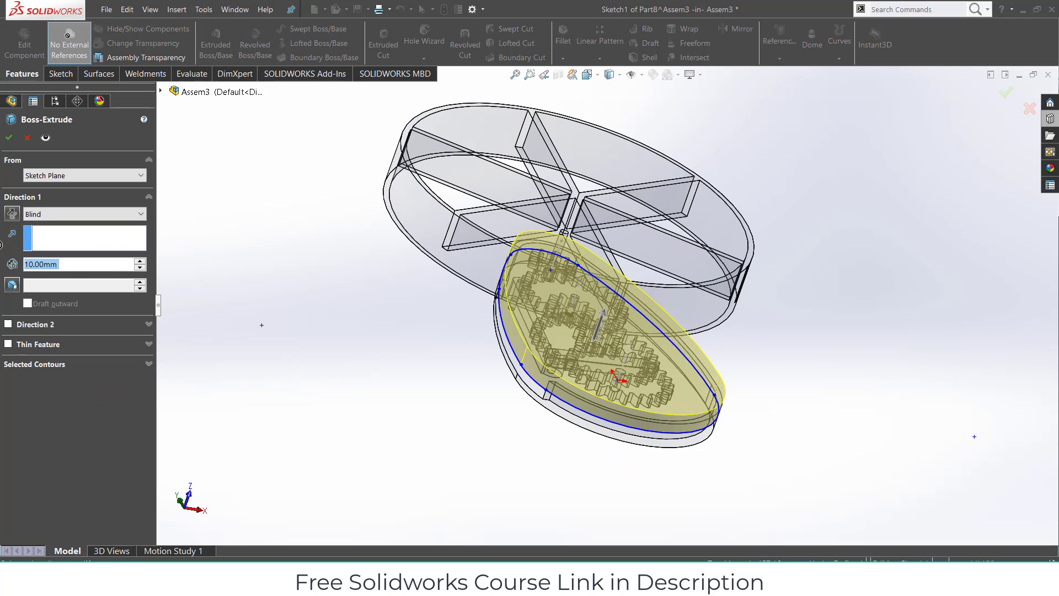
{"action": "type", "text": "3"}
{"action": "key", "text": "Return"}
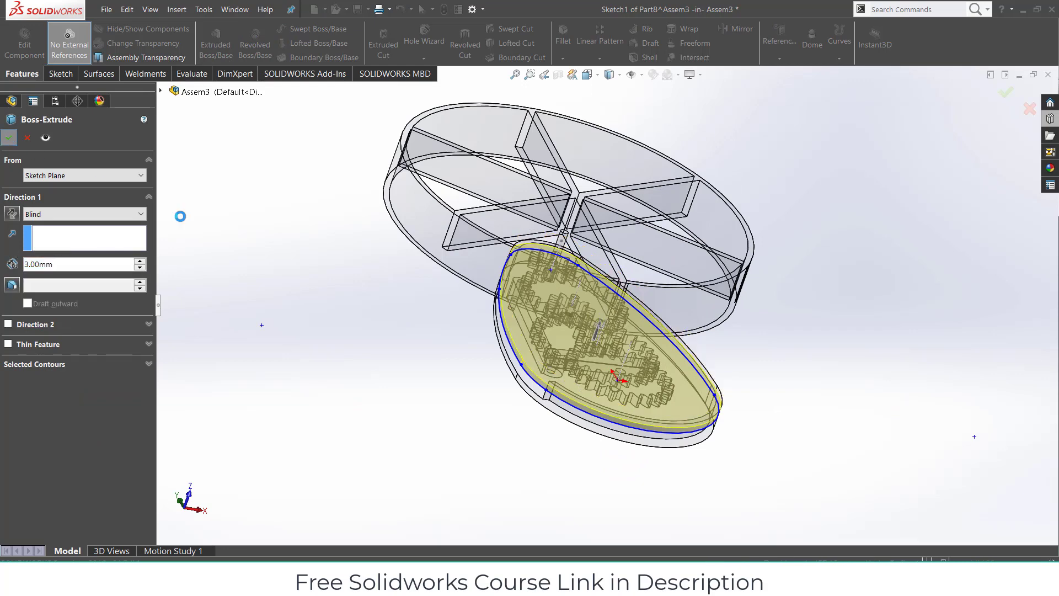
- Start a new sketch on the cover plate's inner face, the one facing the gears
{"action": "scroll", "coordinate": [428, 302], "scroll_direction": "down", "scroll_amount": 3}
{"action": "middle_click_drag", "start_coordinate": [425, 314], "coordinate": [561, 320]}
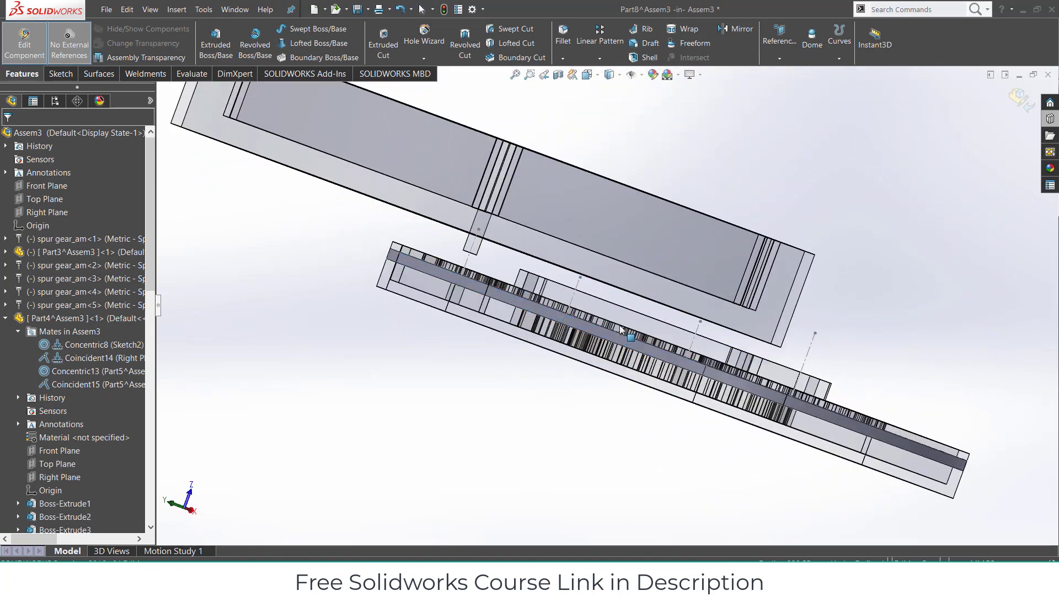
{"action": "left_click", "coordinate": [606, 340]}
{"action": "scroll", "coordinate": [601, 340], "scroll_direction": "down", "scroll_amount": 1}
{"action": "middle_click_drag", "start_coordinate": [600, 341], "coordinate": [768, 298]}
{"action": "left_click", "coordinate": [541, 382]}
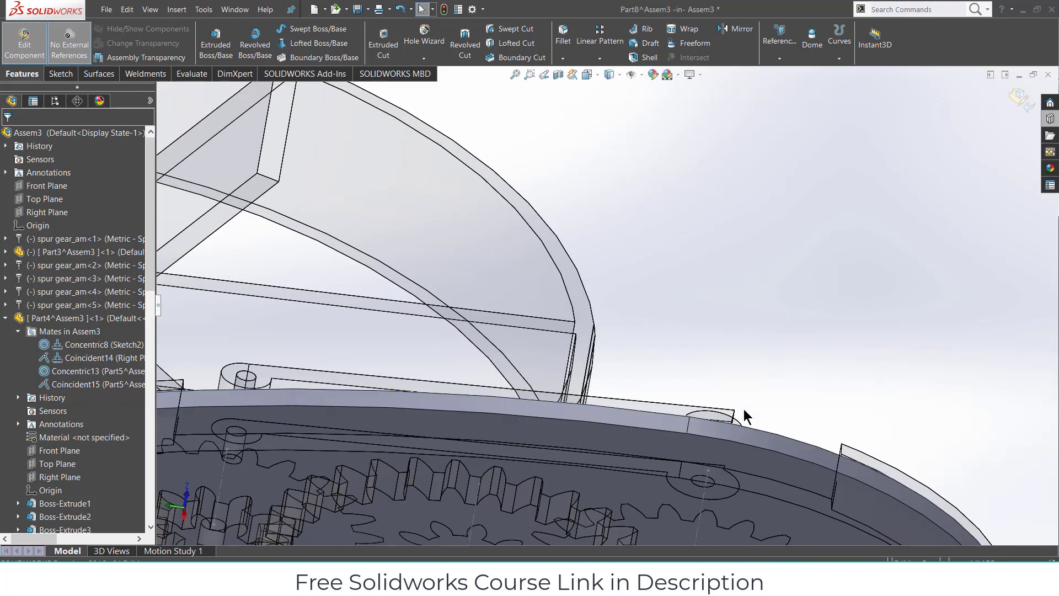
{"action": "left_click", "coordinate": [752, 458]}
{"action": "left_click", "coordinate": [798, 425]}
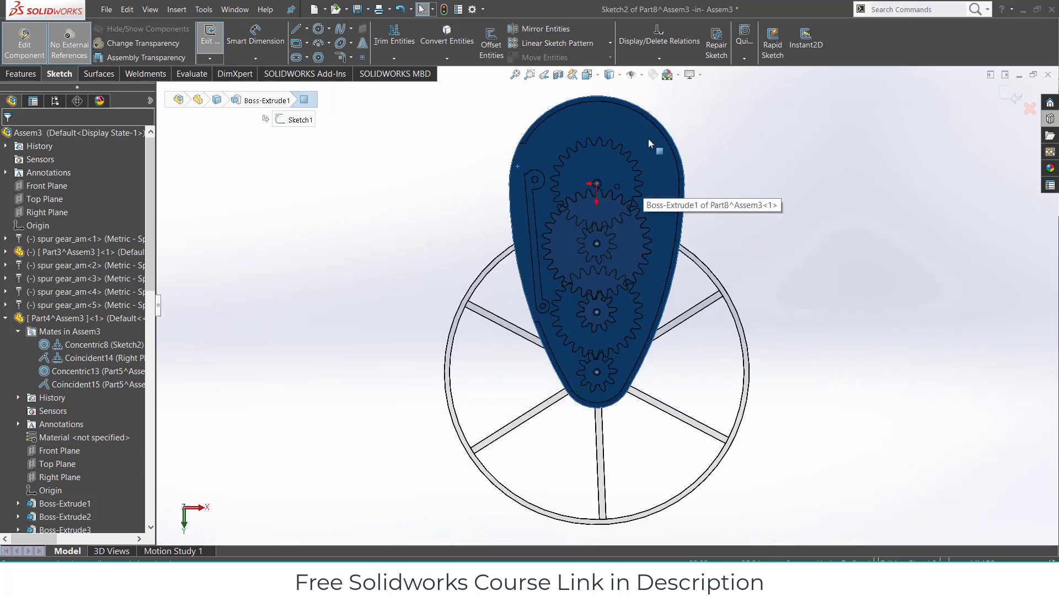
- Convert the outer boundary edges of the cover plate's inner face into sketch entities
{"action": "left_click", "coordinate": [648, 115]}
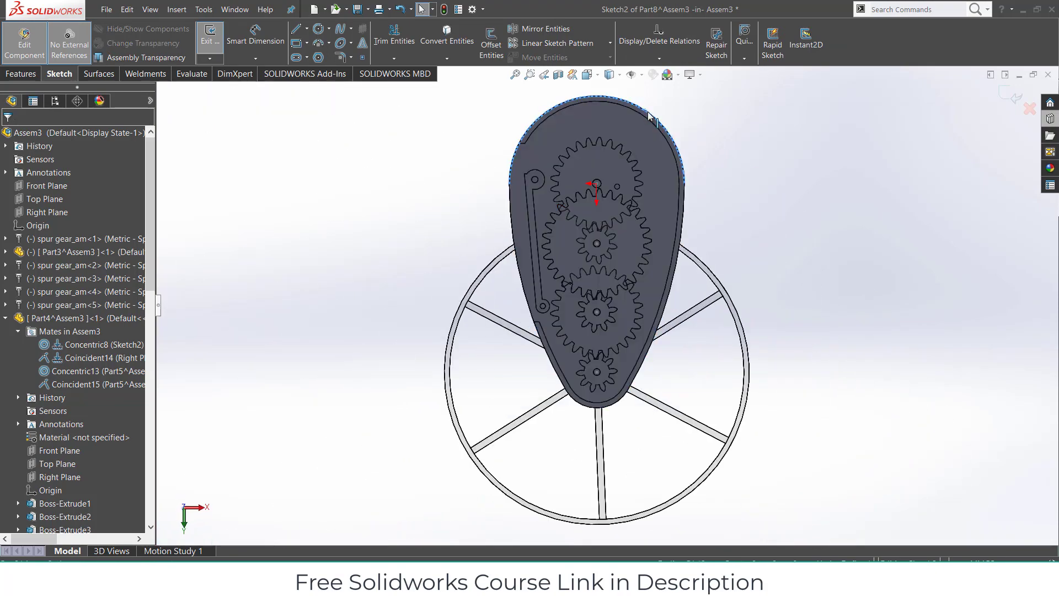
{"action": "left_click", "coordinate": [678, 243], "text": "ctrl"}
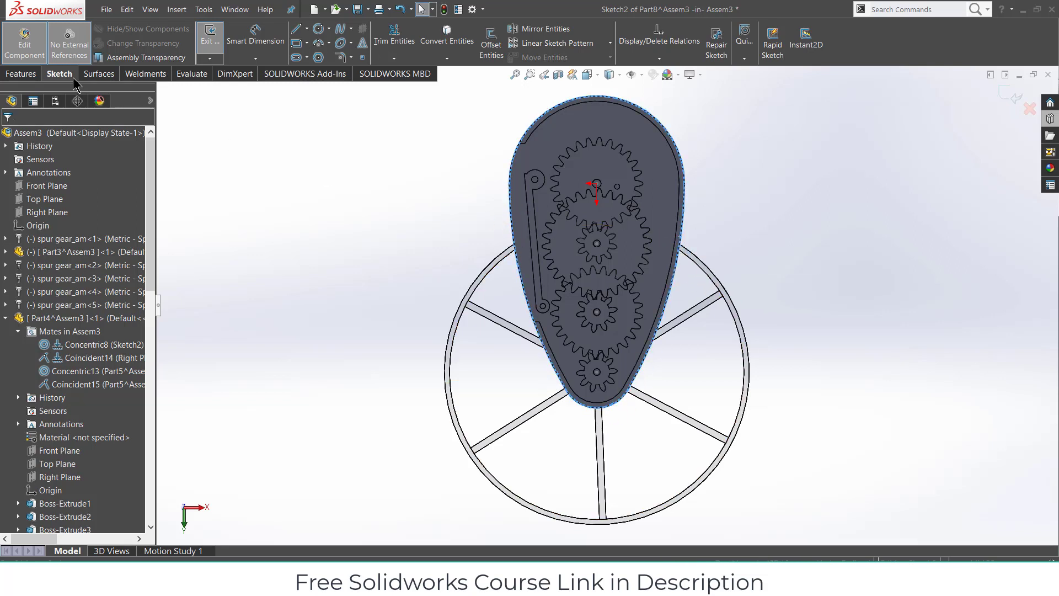
{"action": "left_click", "coordinate": [17, 75]}
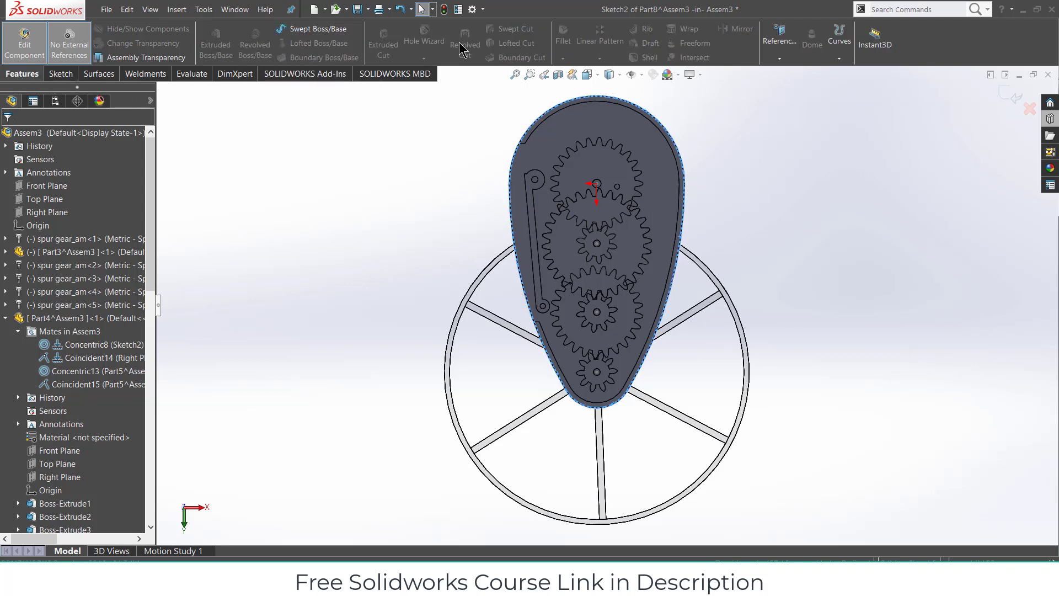
{"action": "left_click", "coordinate": [60, 74]}
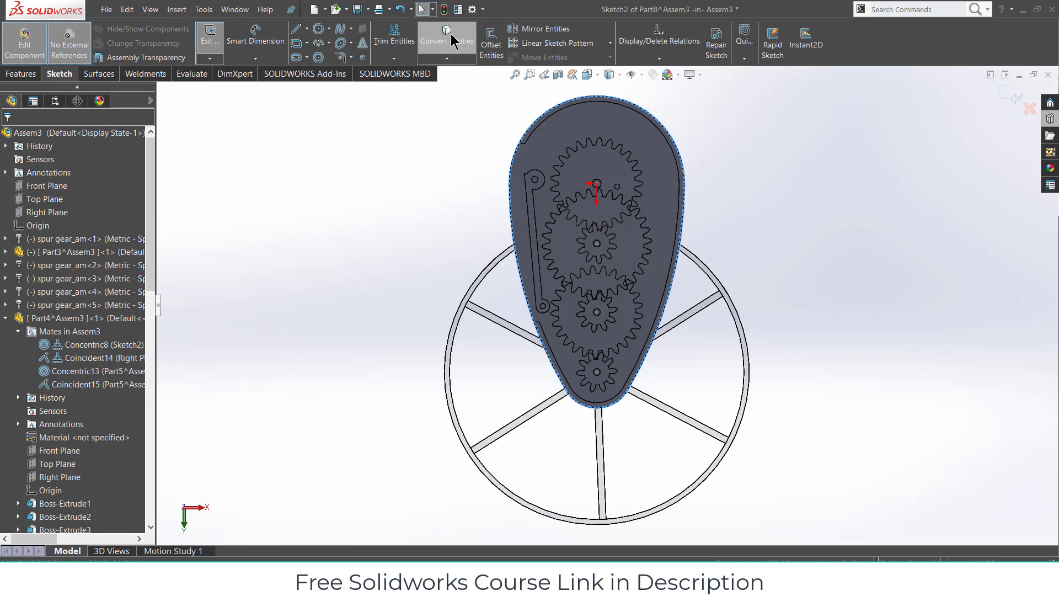
{"action": "left_click", "coordinate": [452, 41]}
- Extrude the outline 5 mm as a one-direction thin feature, with the 3 mm wall thickness reversed to the inside
{"action": "left_click", "coordinate": [21, 74]}
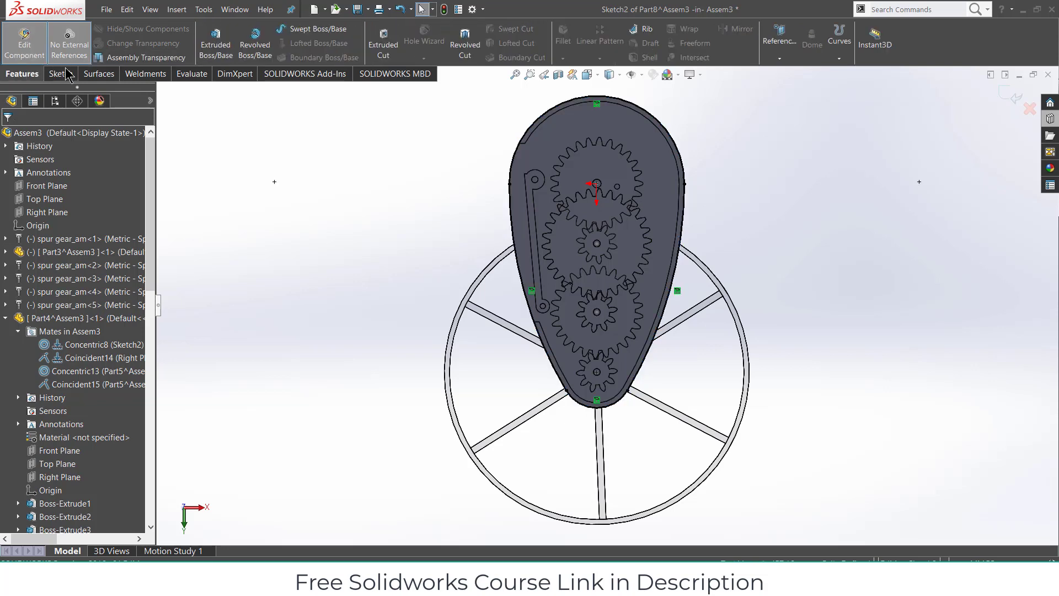
{"action": "left_click", "coordinate": [216, 44]}
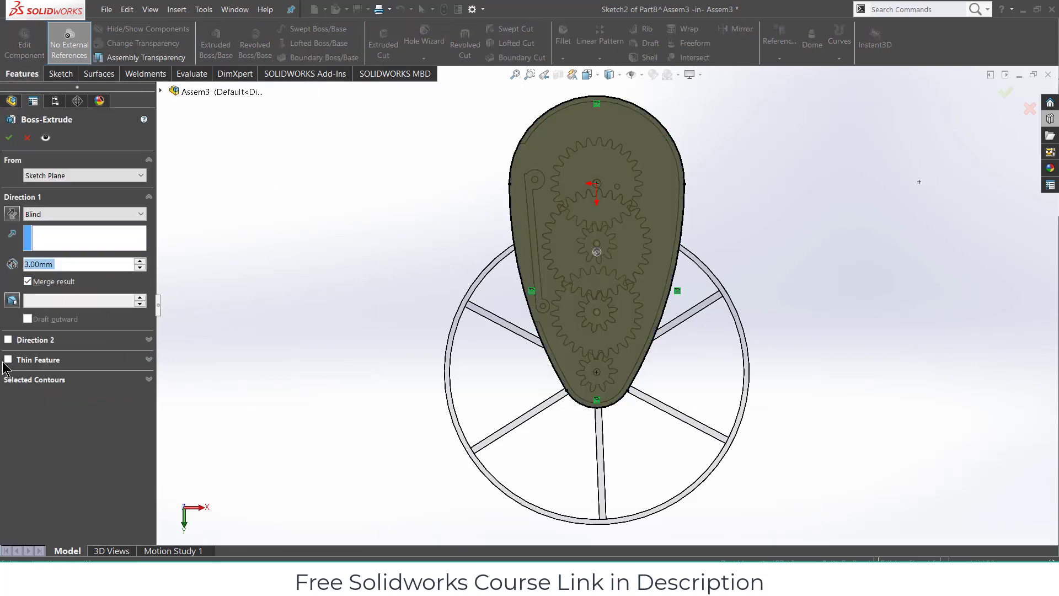
{"action": "left_click", "coordinate": [8, 360]}
{"action": "middle_click_drag", "start_coordinate": [326, 385], "coordinate": [599, 270]}
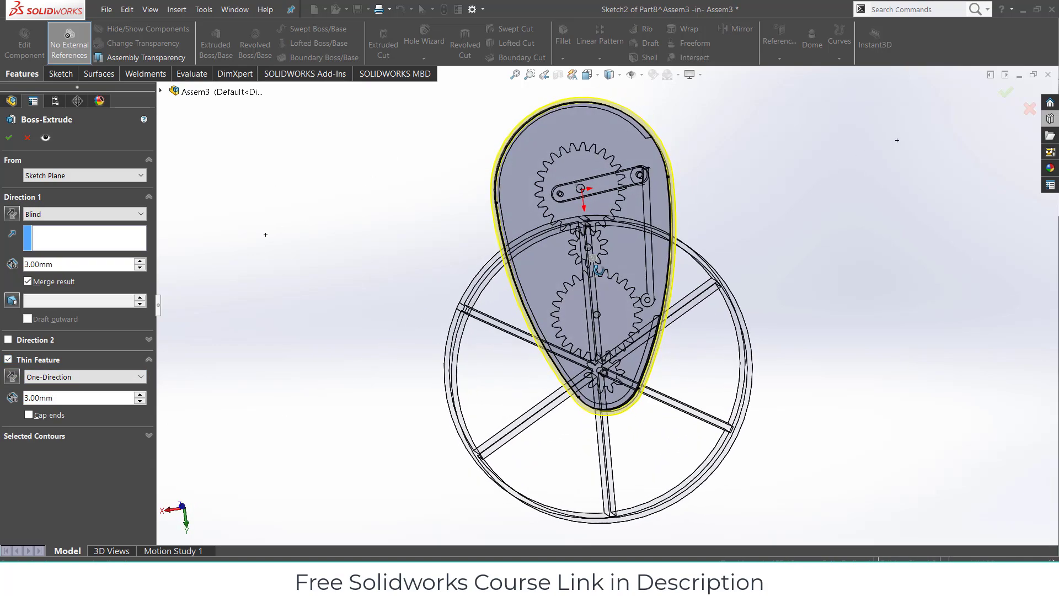
{"action": "left_click", "coordinate": [11, 377]}
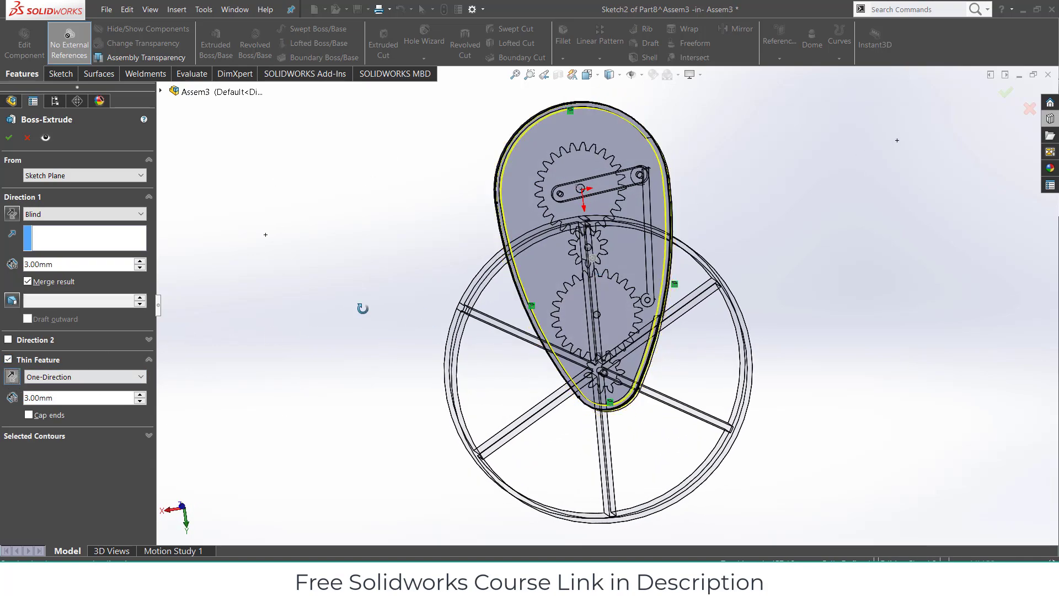
{"action": "middle_click_drag", "start_coordinate": [363, 308], "coordinate": [435, 414]}
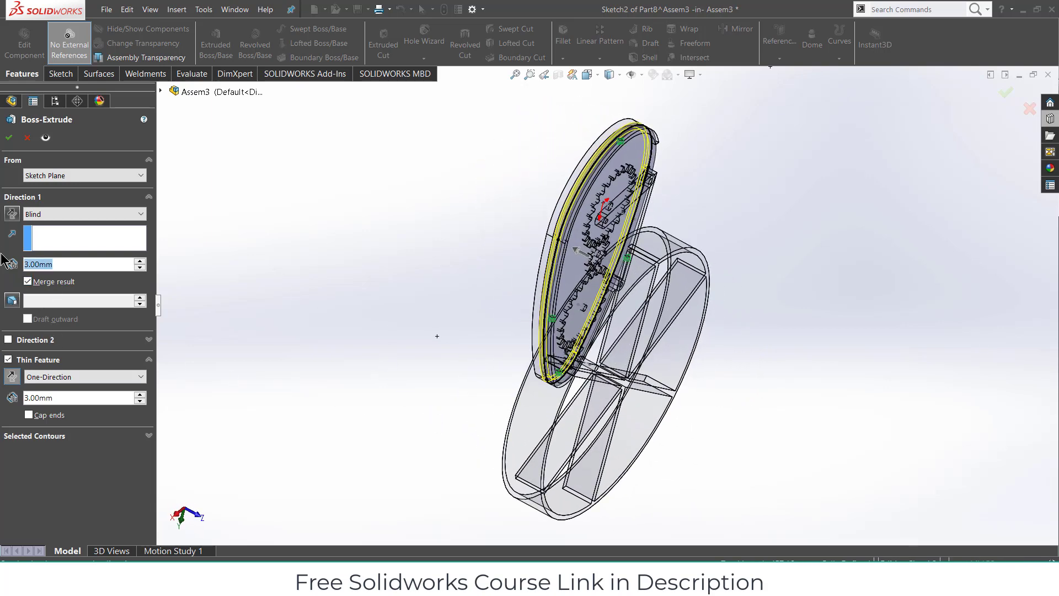
{"action": "type", "text": "5"}
{"action": "key", "text": "Return"}
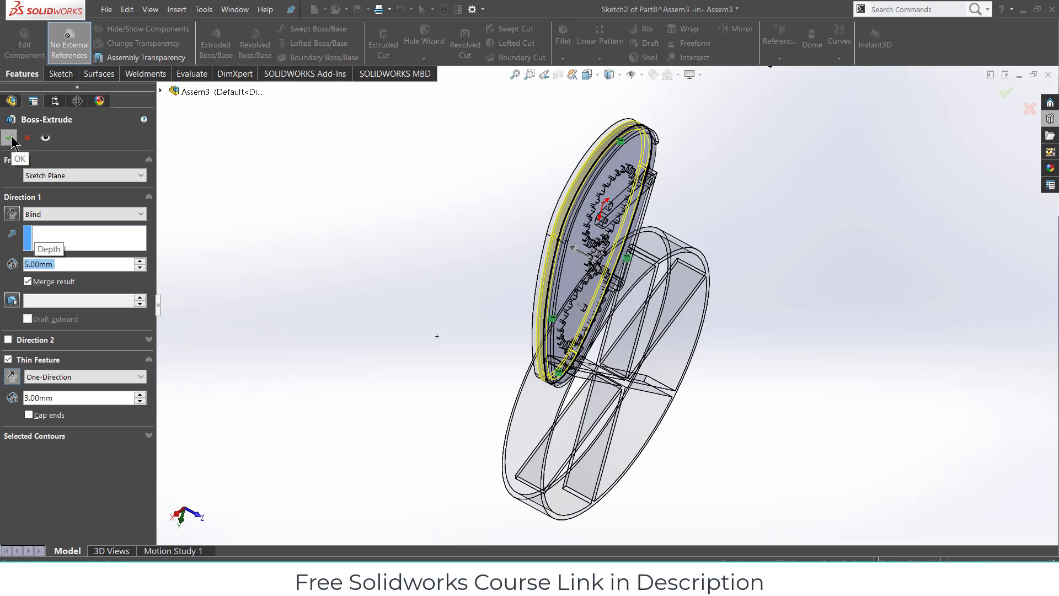
{"action": "key", "text": "Return"}
- Finish editing the cover part, return to the assembly and move the cover slightly relative to the housing
{"action": "middle_click_drag", "start_coordinate": [379, 265], "coordinate": [324, 210]}
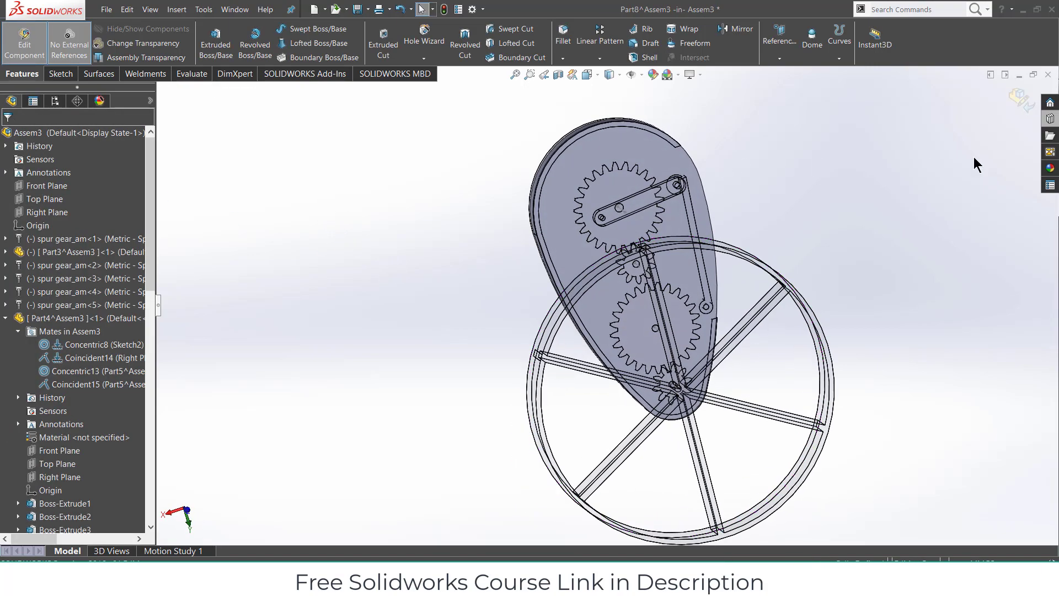
{"action": "left_click", "coordinate": [1021, 98]}
{"action": "middle_click_drag", "start_coordinate": [883, 215], "coordinate": [778, 174]}
{"action": "left_click_drag", "start_coordinate": [750, 160], "coordinate": [736, 157]}
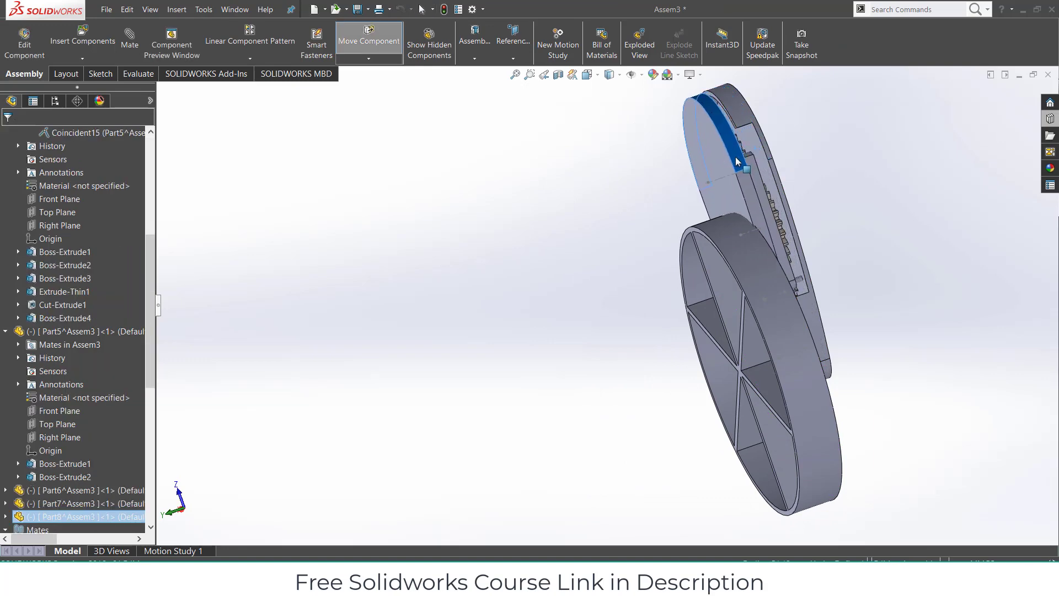
{"action": "left_click", "coordinate": [852, 171]}
- Add a coincident mate between the cover's inner rim face and the matching rim face of the housing
{"action": "left_click", "coordinate": [130, 38]}
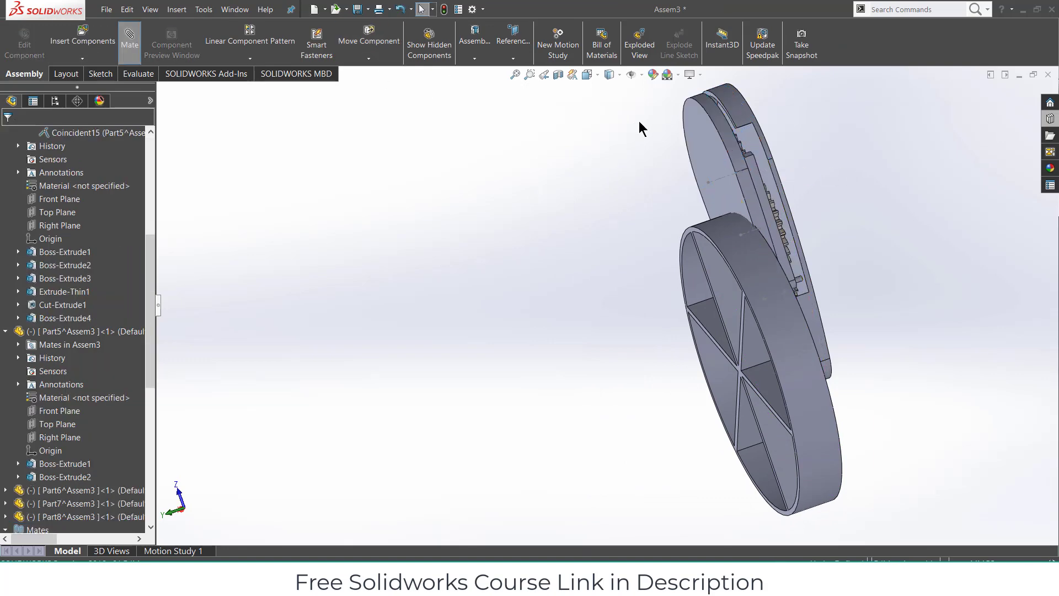
{"action": "scroll", "coordinate": [829, 188], "scroll_direction": "up", "scroll_amount": 3}
{"action": "middle_click_drag", "start_coordinate": [829, 188], "coordinate": [599, 205]}
{"action": "scroll", "coordinate": [597, 206], "scroll_direction": "up", "scroll_amount": 2}
{"action": "left_click", "coordinate": [592, 206]}
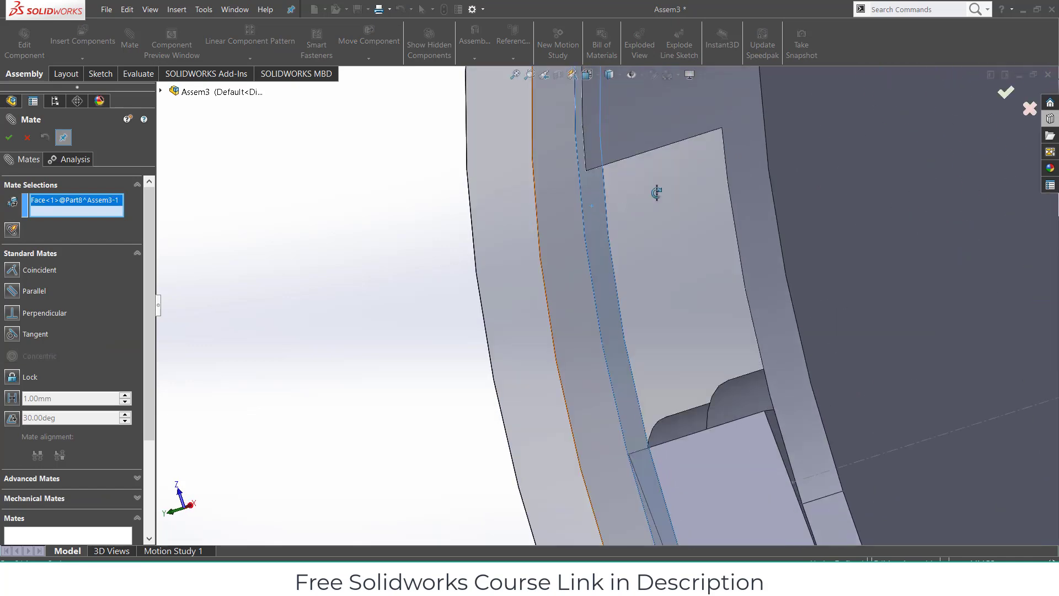
{"action": "scroll", "coordinate": [752, 176], "scroll_direction": "up", "scroll_amount": 5}
{"action": "scroll", "coordinate": [755, 160], "scroll_direction": "down", "scroll_amount": 4}
{"action": "left_click", "coordinate": [761, 148]}
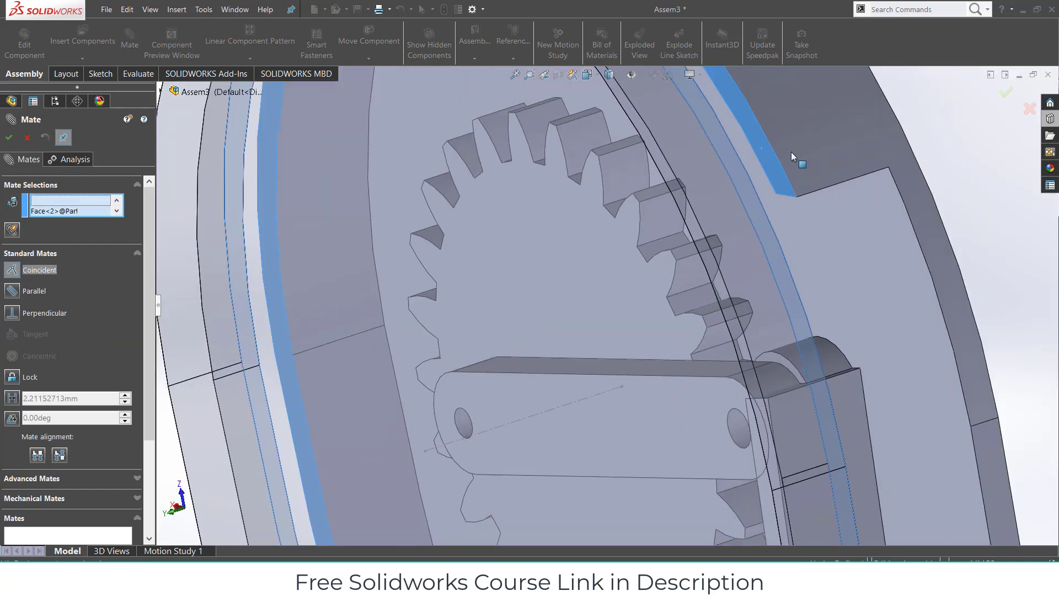
{"action": "left_click", "coordinate": [1043, 170]}
- Add a concentric mate between the rounded outer wall faces at the wide ends of the cover and the housing
{"action": "scroll", "coordinate": [958, 216], "scroll_direction": "down", "scroll_amount": 4}
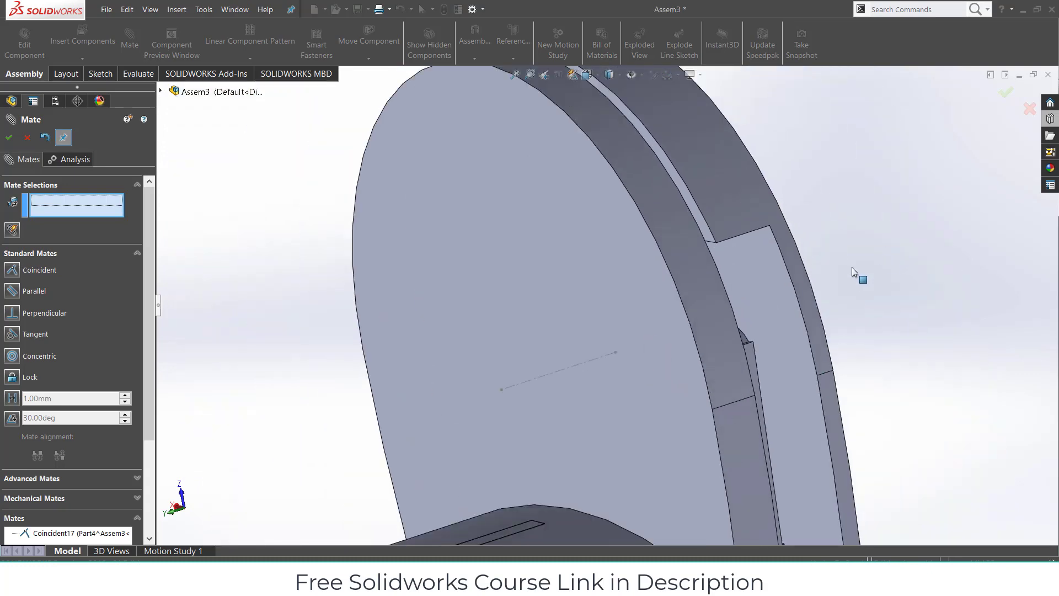
{"action": "left_click", "coordinate": [600, 177]}
{"action": "left_click", "coordinate": [644, 162]}
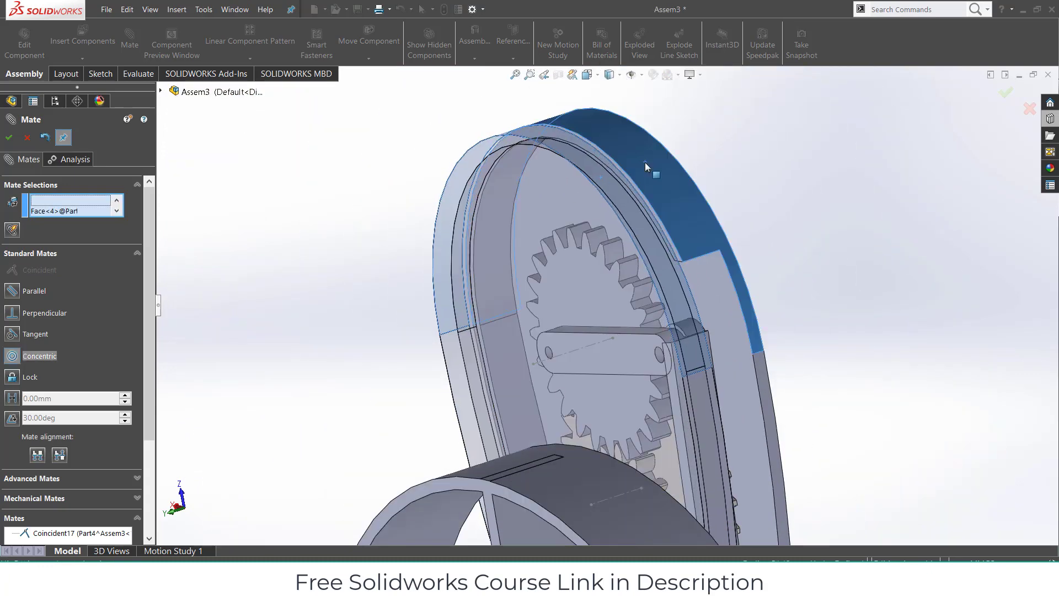
{"action": "left_click", "coordinate": [880, 155]}
{"action": "scroll", "coordinate": [844, 276], "scroll_direction": "down", "scroll_amount": 3}
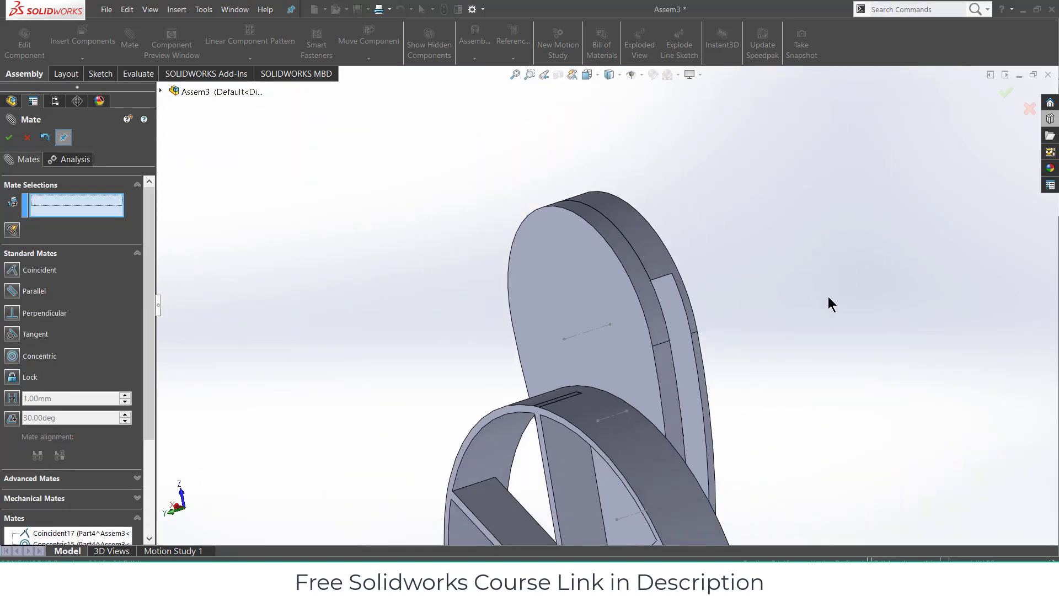
{"action": "middle_click_drag", "start_coordinate": [828, 296], "coordinate": [717, 320]}
{"action": "scroll", "coordinate": [504, 450], "scroll_direction": "down", "scroll_amount": 2}
{"action": "left_click", "coordinate": [508, 459]}
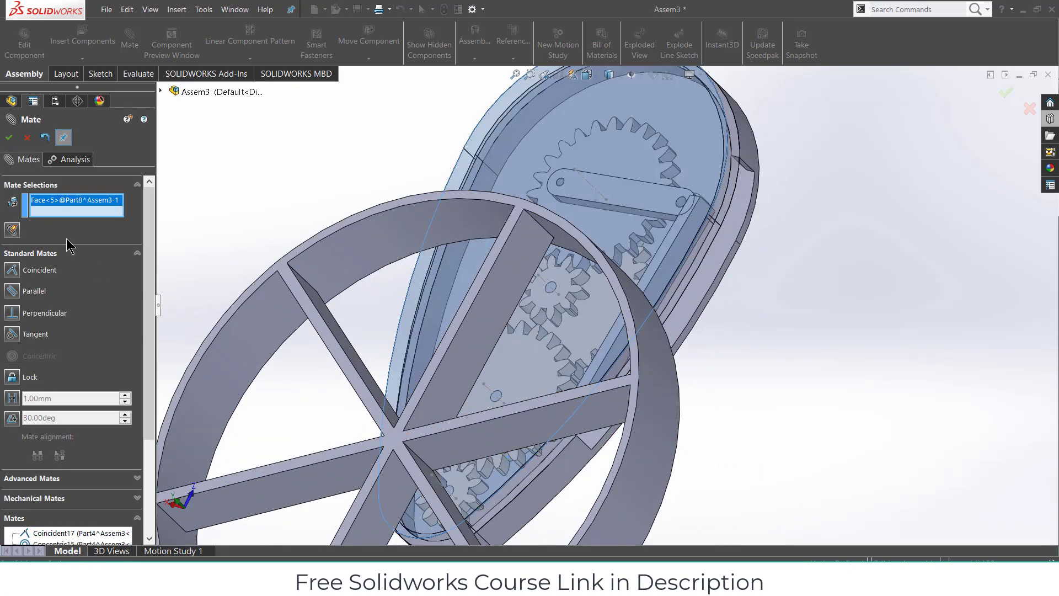
{"action": "left_click", "coordinate": [27, 138]}
{"action": "scroll", "coordinate": [564, 319], "scroll_direction": "up", "scroll_amount": 2}
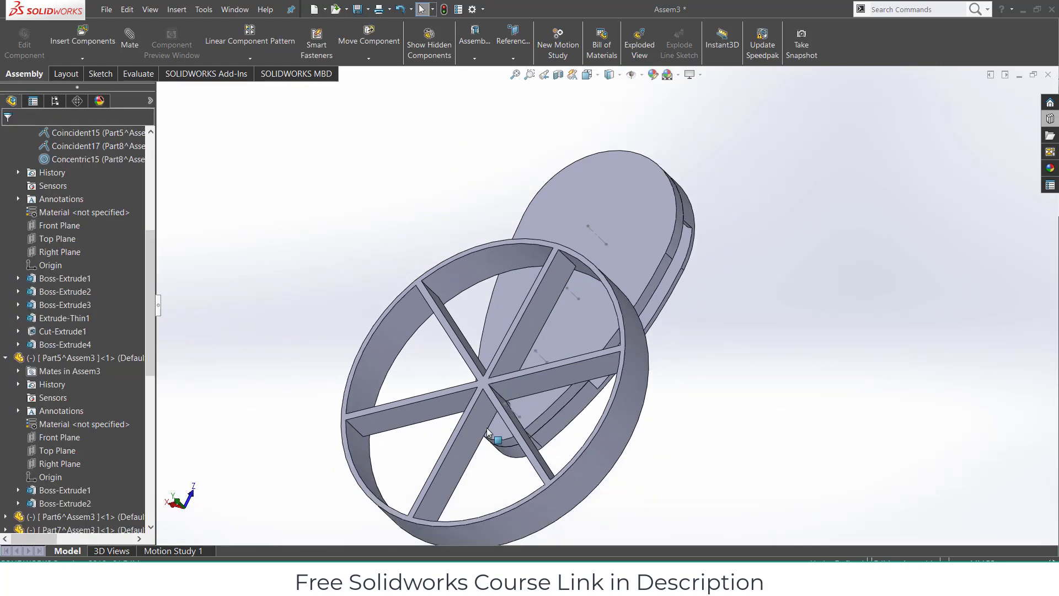
- Start a sketch on the cover's outer flat face and draw a circle of about 2.35 mm radius centred on the wheel's shaft
{"action": "left_click", "coordinate": [581, 310]}
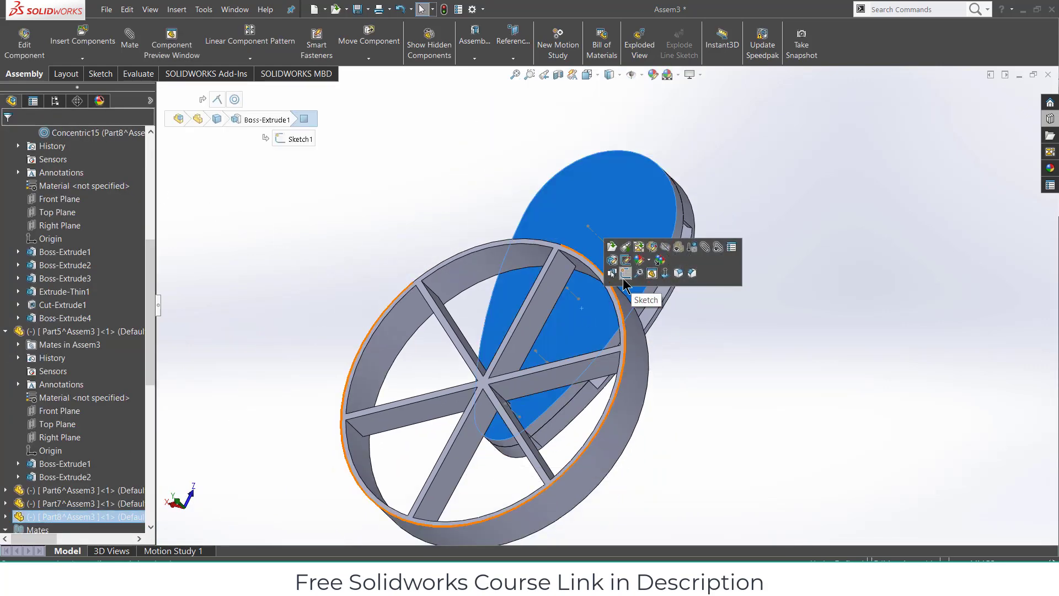
{"action": "left_click", "coordinate": [624, 274]}
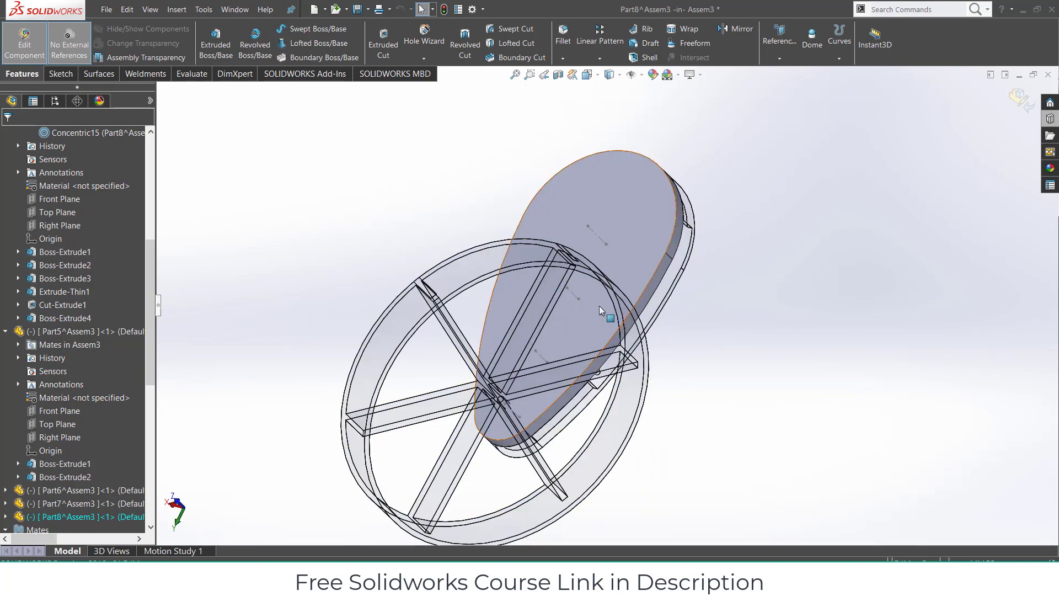
{"action": "left_click", "coordinate": [640, 269]}
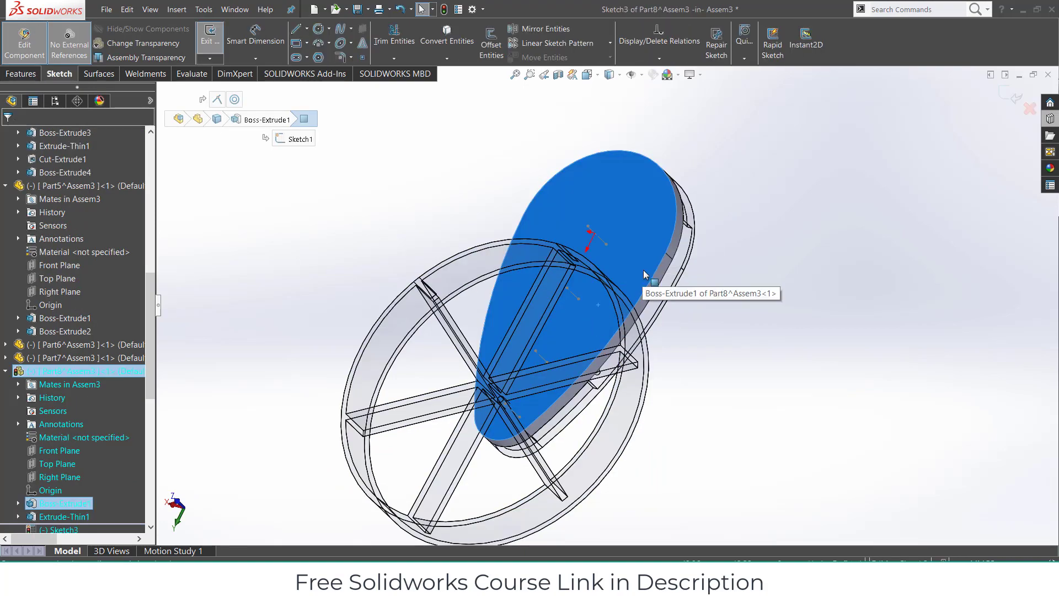
{"action": "scroll", "coordinate": [643, 259], "scroll_direction": "down", "scroll_amount": 6}
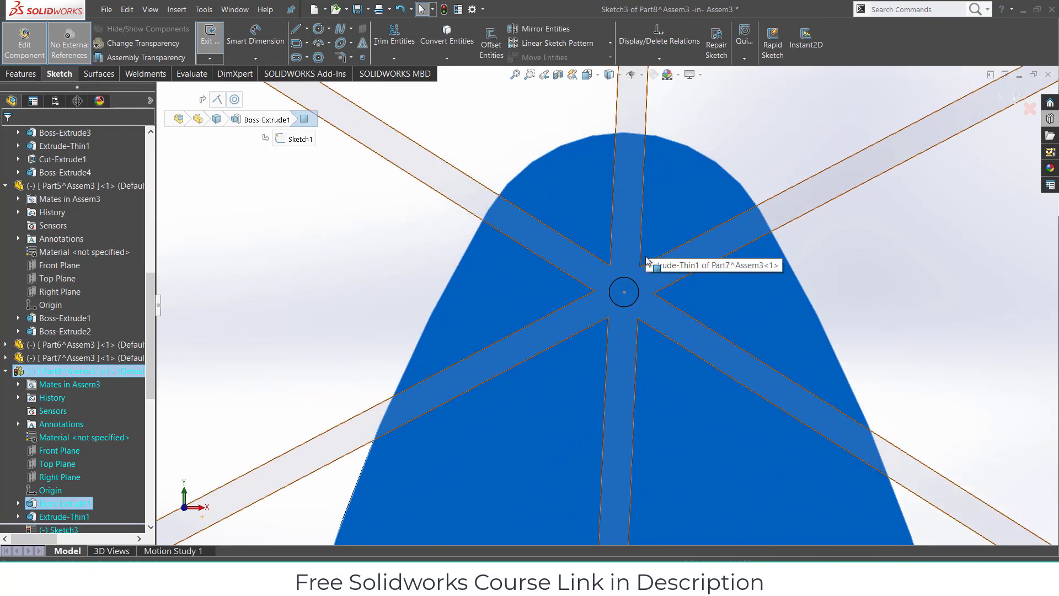
{"action": "left_click", "coordinate": [319, 30]}
{"action": "left_click", "coordinate": [616, 296]}
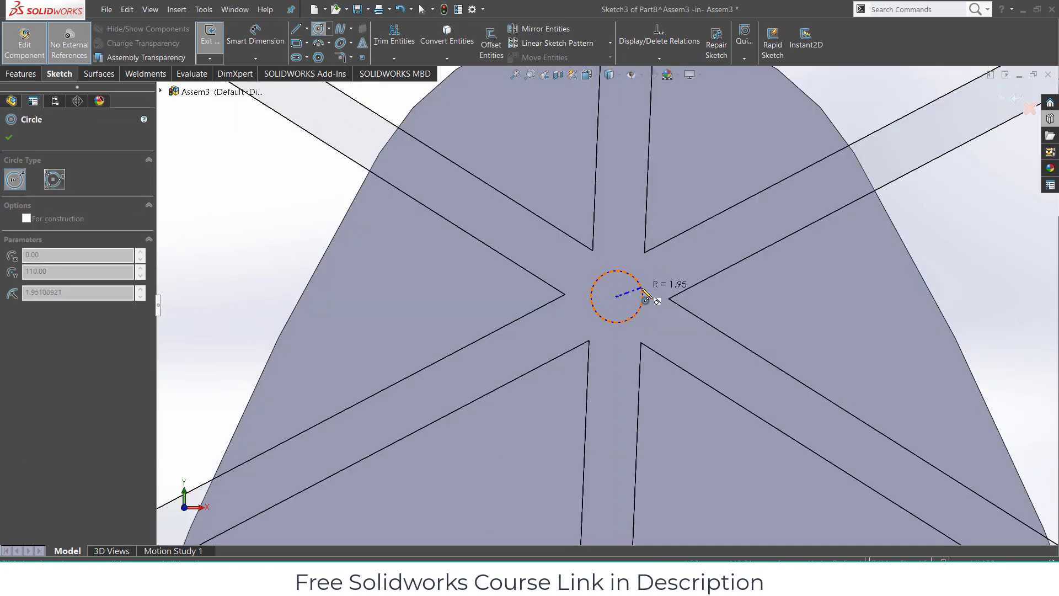
{"action": "left_click", "coordinate": [651, 299]}
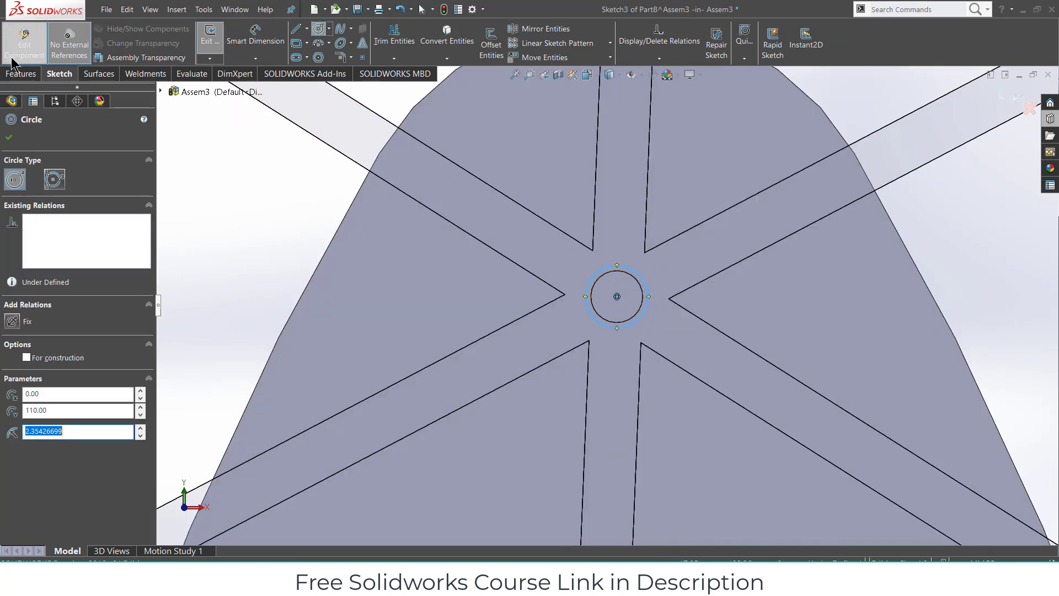
- Cut the shaft circle through all of the cover and finish editing the part to return to the assembly
{"action": "left_click", "coordinate": [21, 74]}
{"action": "left_click", "coordinate": [383, 43]}
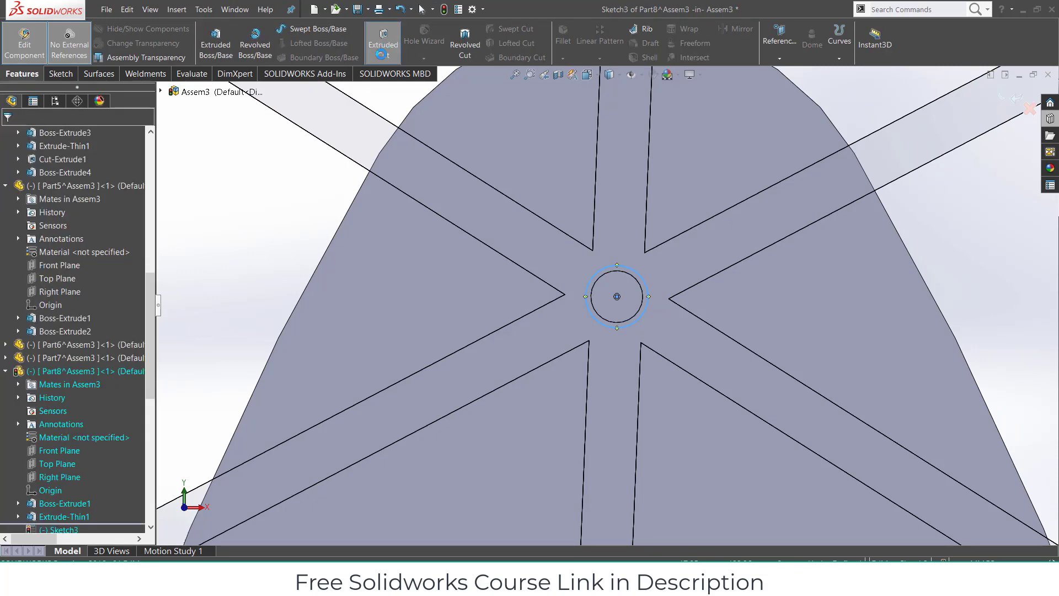
{"action": "left_click", "coordinate": [77, 211]}
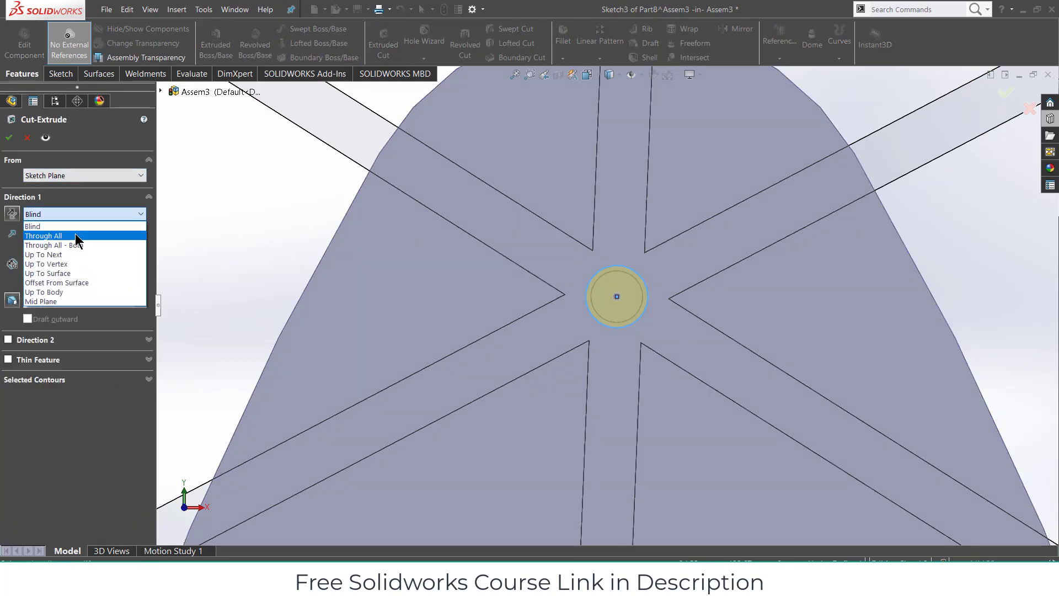
{"action": "left_click", "coordinate": [75, 233]}
{"action": "scroll", "coordinate": [761, 338], "scroll_direction": "up", "scroll_amount": 5}
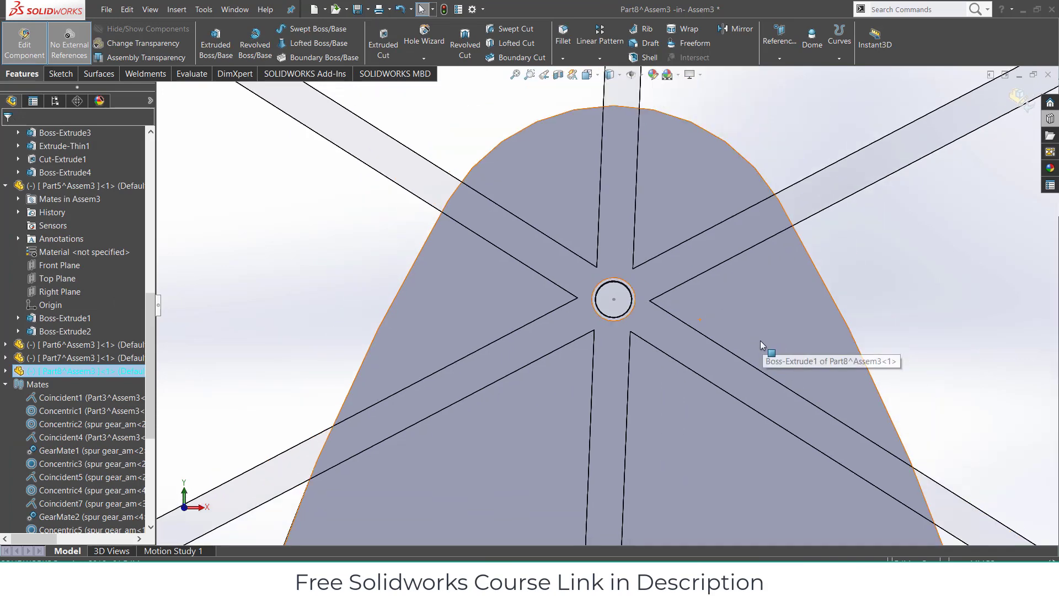
{"action": "left_click", "coordinate": [1015, 106]}
- Swing the linkage arm beyond the side of the housing and examine where it passes the cover's rim
{"action": "middle_click_drag", "start_coordinate": [955, 184], "coordinate": [772, 204]}
{"action": "scroll", "coordinate": [691, 323], "scroll_direction": "down", "scroll_amount": 3}
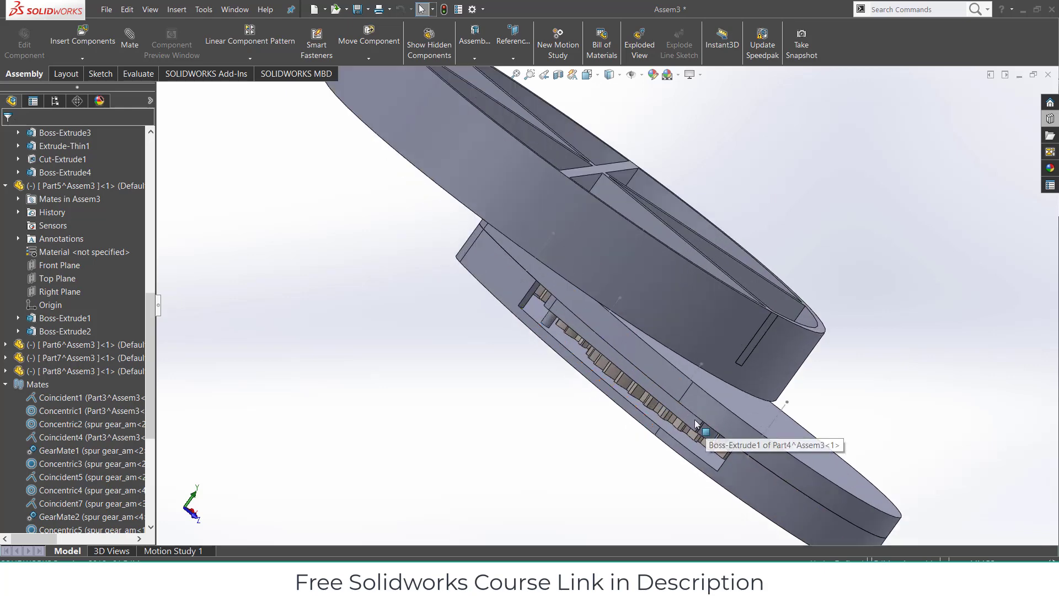
{"action": "left_click_drag", "start_coordinate": [693, 420], "coordinate": [618, 397]}
{"action": "middle_click_drag", "start_coordinate": [590, 385], "coordinate": [557, 501]}
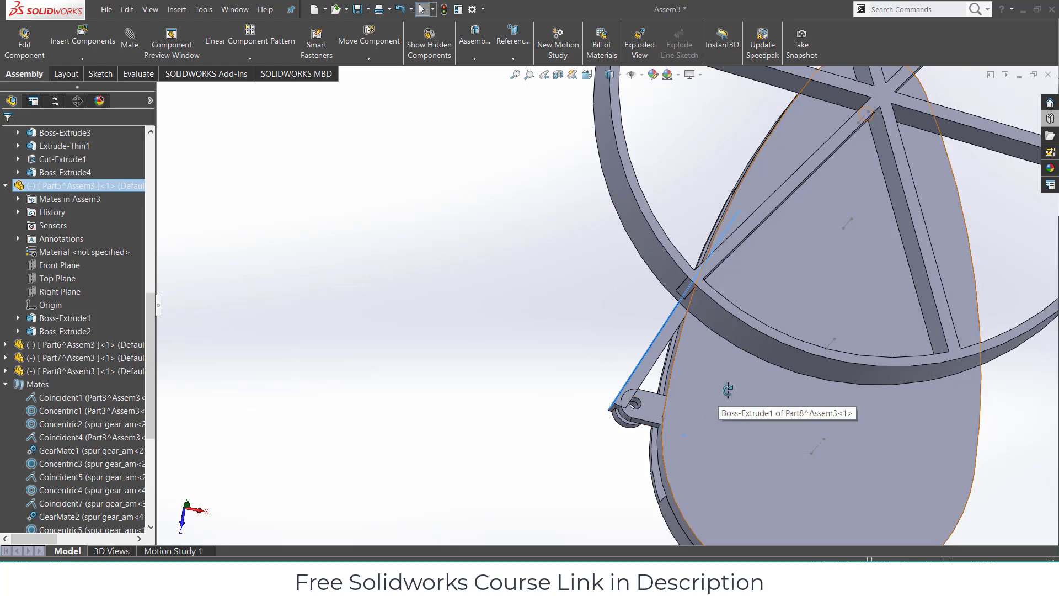
{"action": "middle_click_drag", "start_coordinate": [727, 389], "coordinate": [723, 441]}
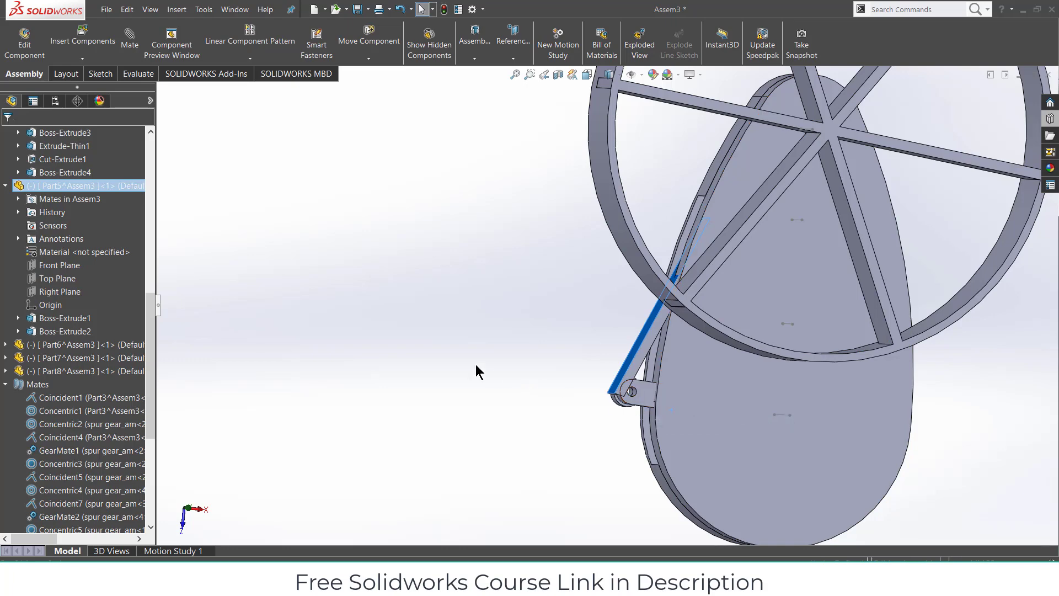
{"action": "middle_click_drag", "start_coordinate": [770, 429], "coordinate": [796, 428]}
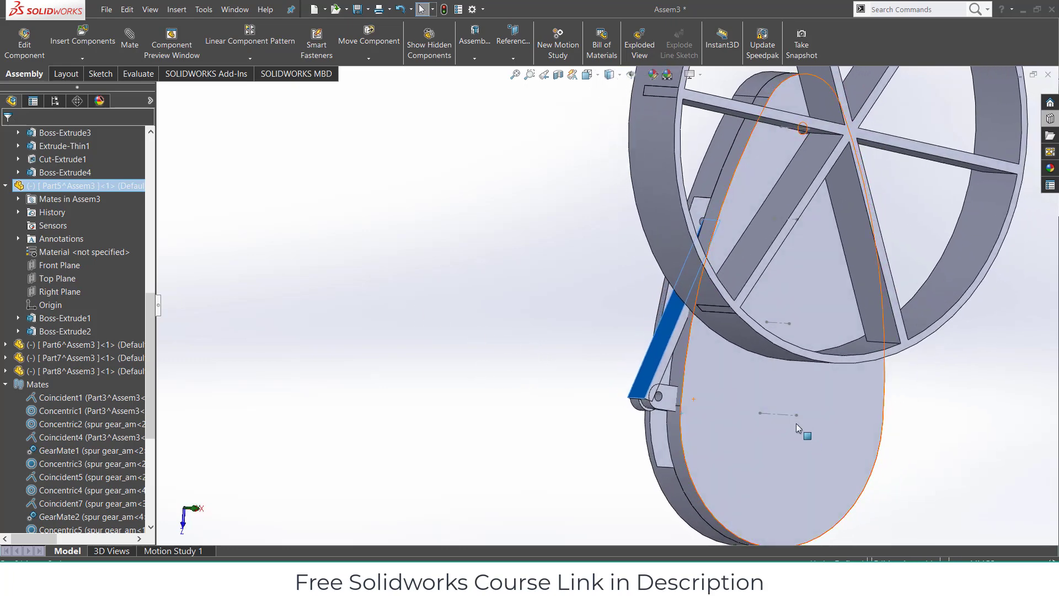
{"action": "left_click", "coordinate": [734, 420]}
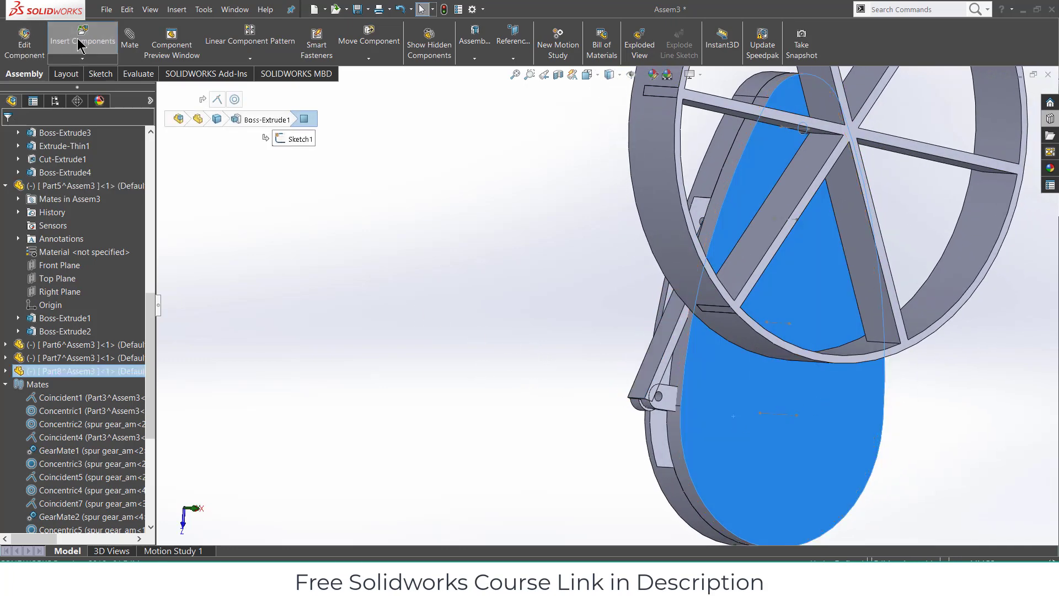
{"action": "left_click", "coordinate": [83, 40]}
{"action": "middle_click_drag", "start_coordinate": [508, 319], "coordinate": [543, 465]}
{"action": "left_click", "coordinate": [583, 421]}
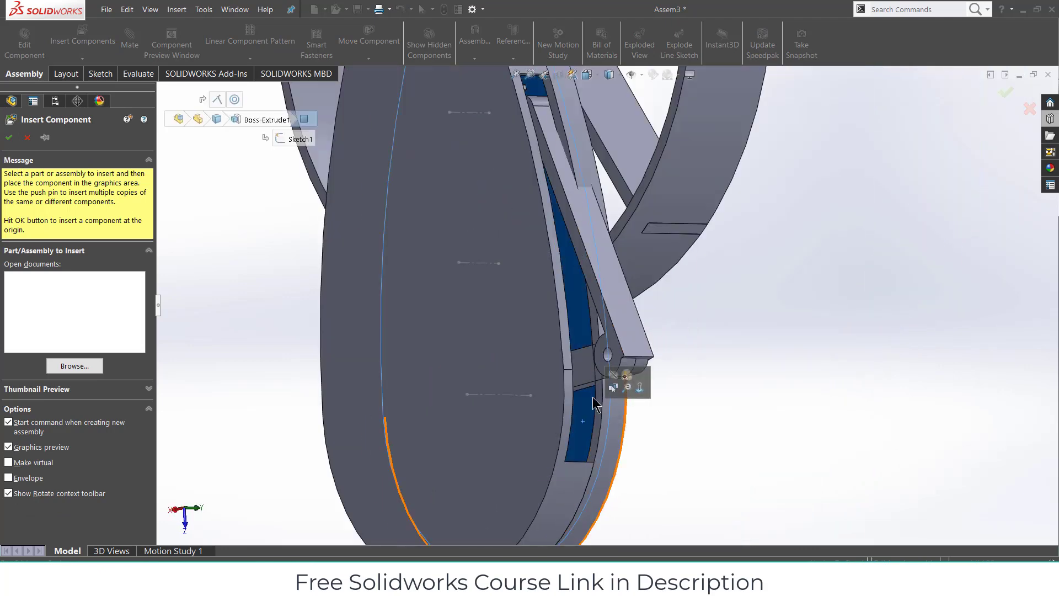
{"action": "left_click", "coordinate": [24, 138]}
{"action": "middle_click_drag", "start_coordinate": [580, 353], "coordinate": [530, 385]}
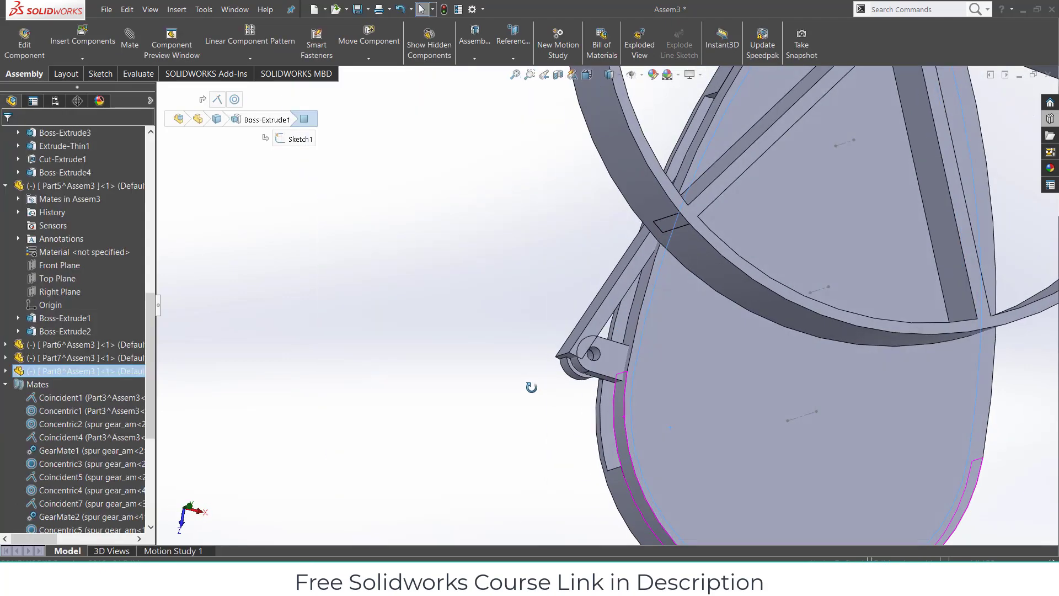
- Edit the cover and sketch a closed four-sided outline about 105 mm tall on its inner face, spanning the rim where the linkage passes
{"action": "left_click", "coordinate": [667, 416]}
{"action": "left_click", "coordinate": [24, 39]}
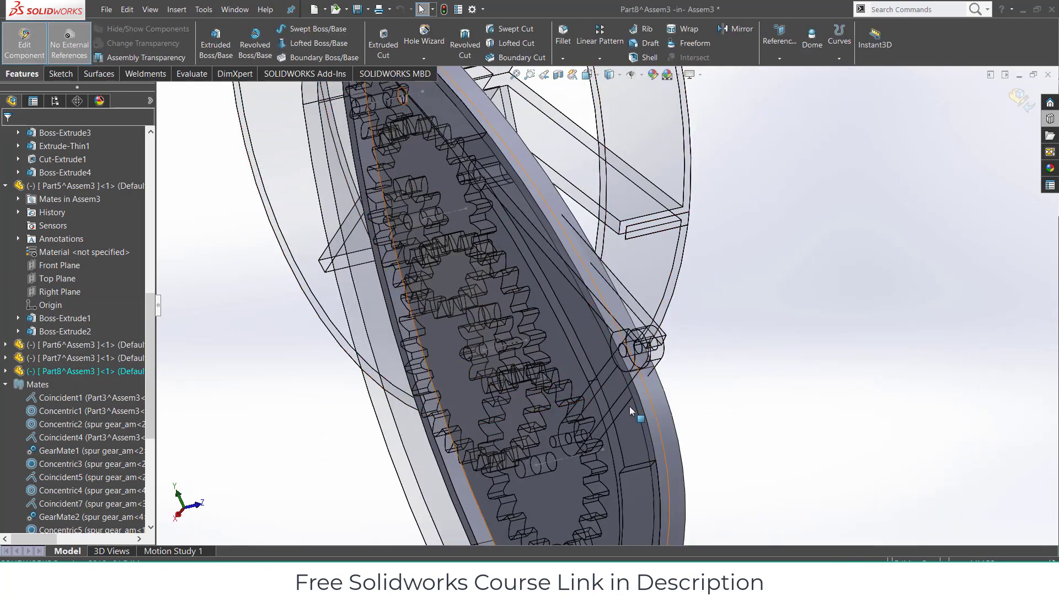
{"action": "left_click", "coordinate": [628, 415]}
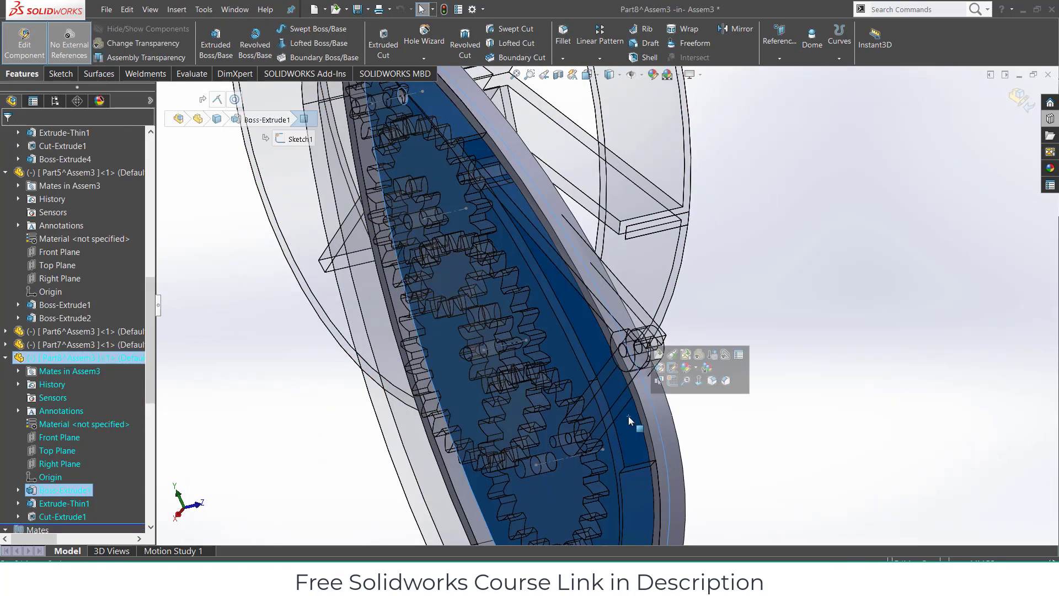
{"action": "left_click", "coordinate": [673, 380]}
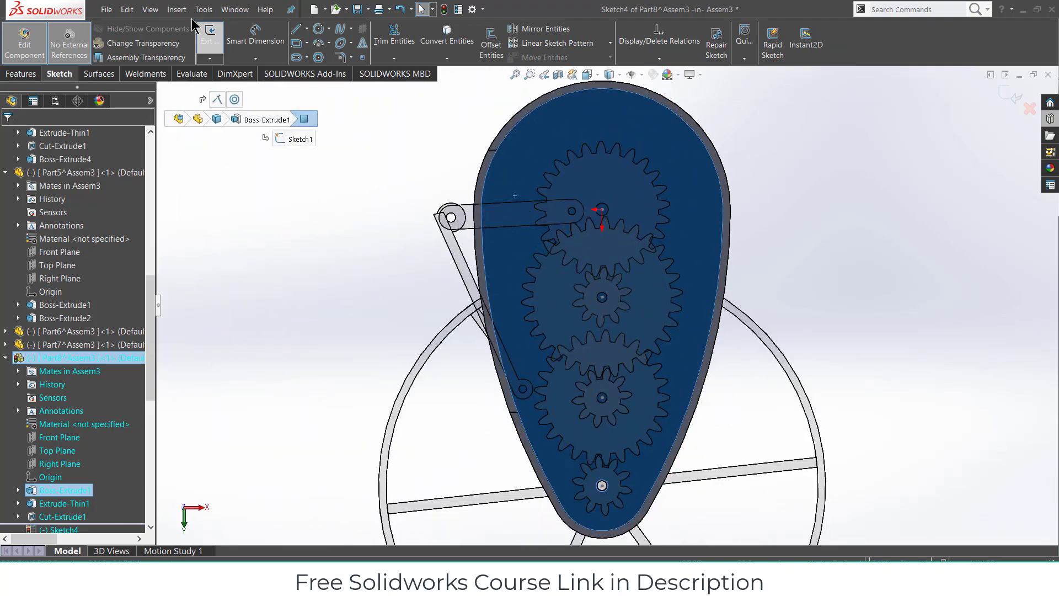
{"action": "left_click", "coordinate": [296, 28]}
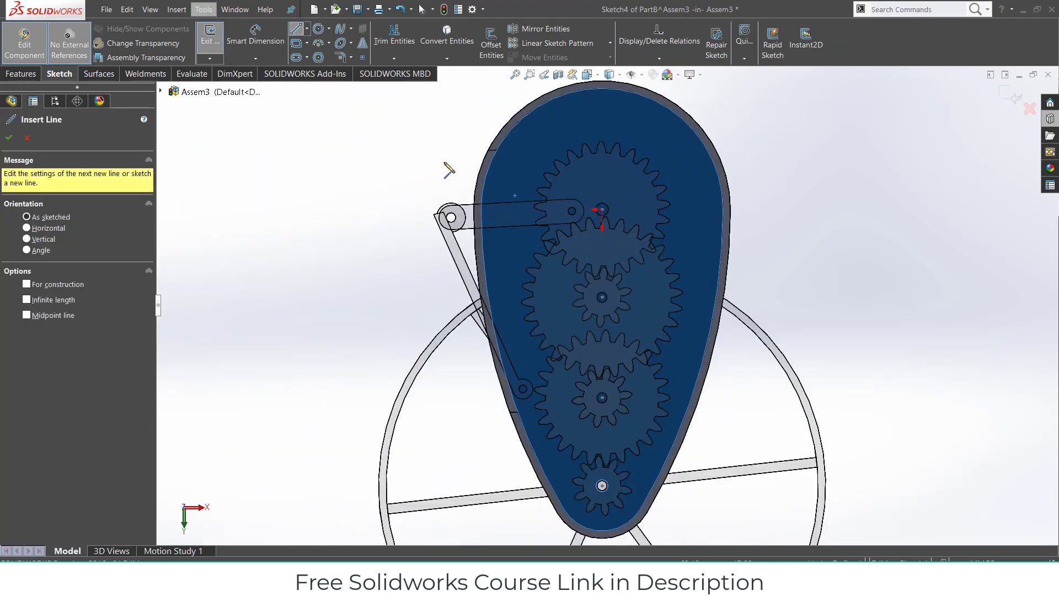
{"action": "left_click", "coordinate": [449, 151]}
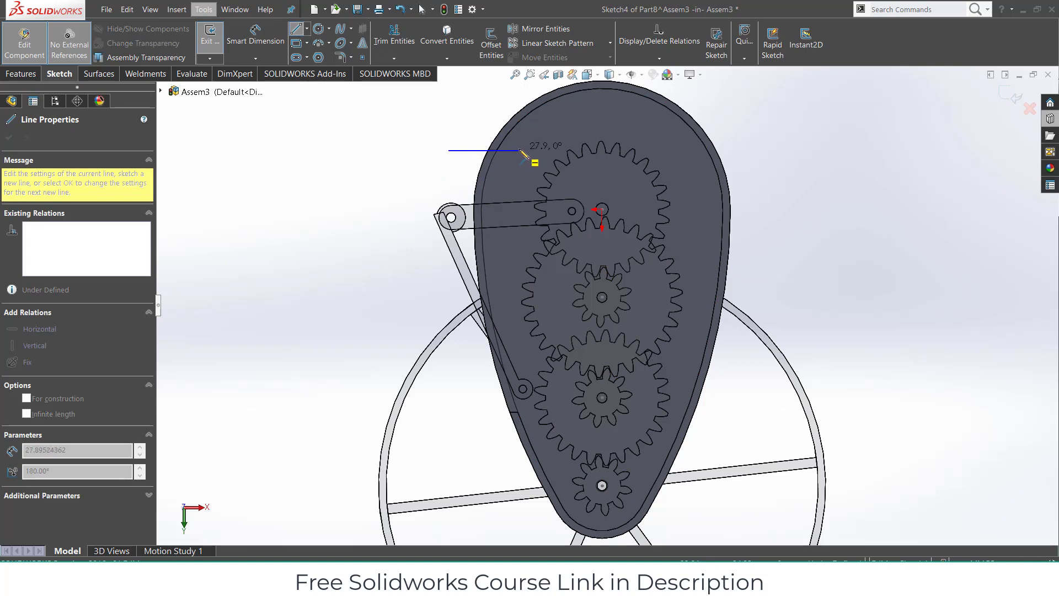
{"action": "left_click", "coordinate": [525, 150]}
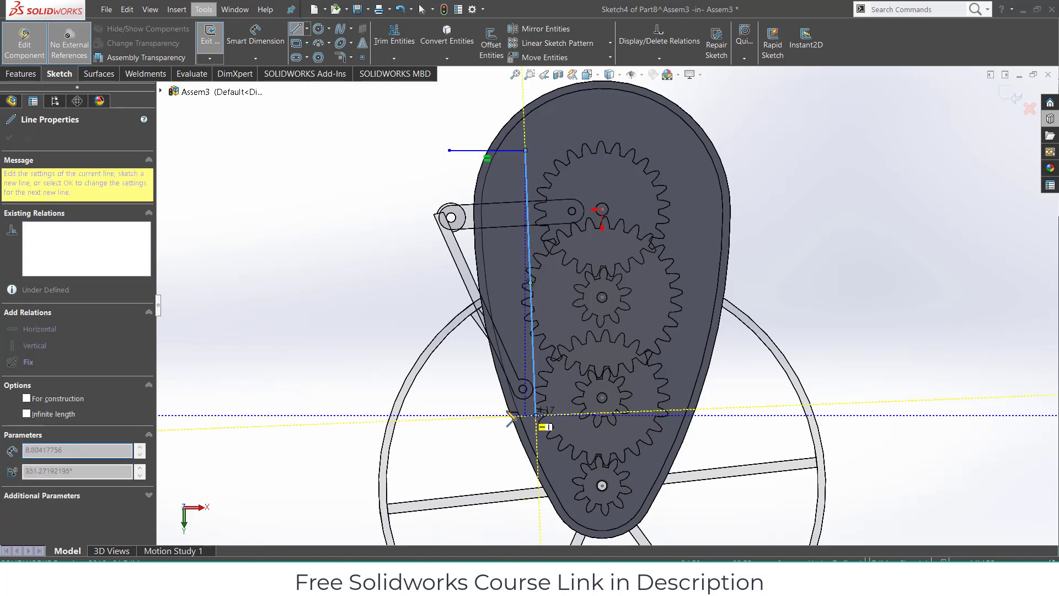
{"action": "left_click", "coordinate": [535, 415]}
{"action": "left_click", "coordinate": [455, 415]}
{"action": "left_click", "coordinate": [450, 150]}
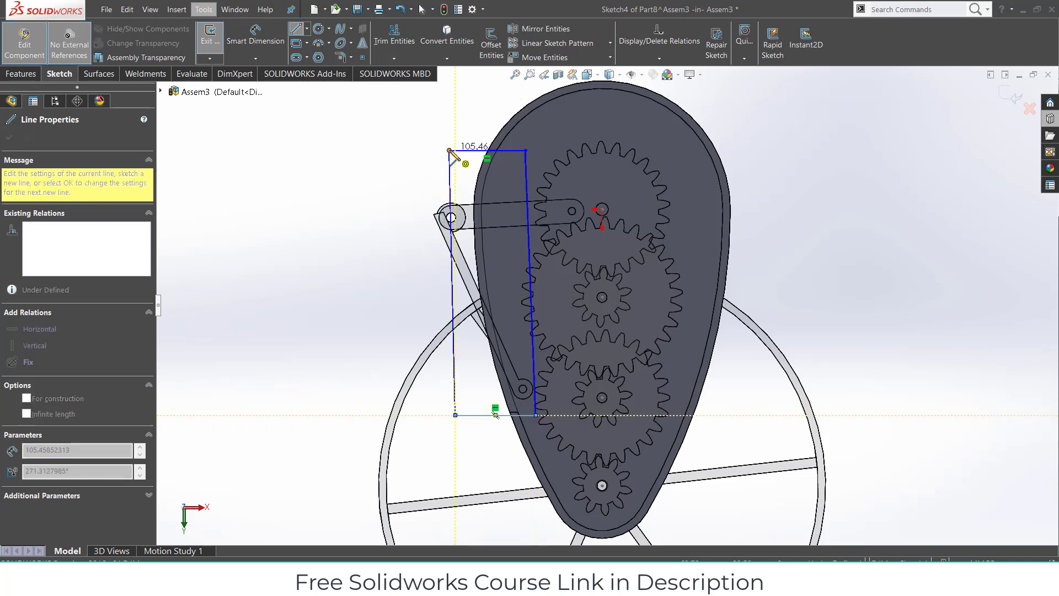
- Cut the four-sided outline about 6 mm in the reversed direction through the cover's rim wall and return to the assembly
{"action": "left_click", "coordinate": [22, 73]}
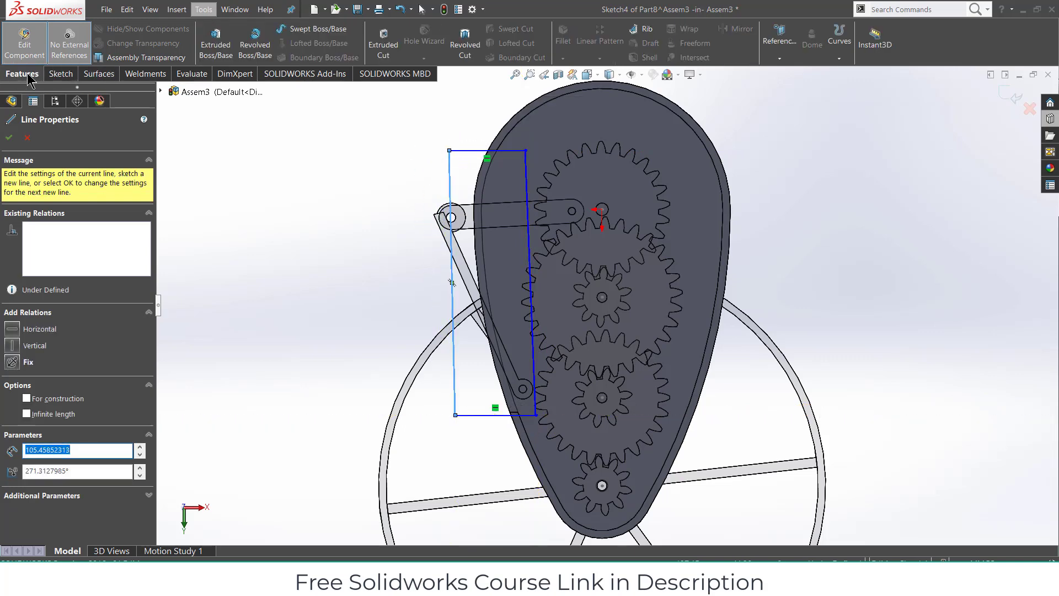
{"action": "left_click", "coordinate": [380, 49]}
{"action": "mouse_move", "coordinate": [297, 262]}
{"action": "middle_mouse_down"}
{"action": "mouse_move", "coordinate": [361, 146]}
{"action": "mouse_move", "coordinate": [401, 104]}
{"action": "middle_mouse_up"}
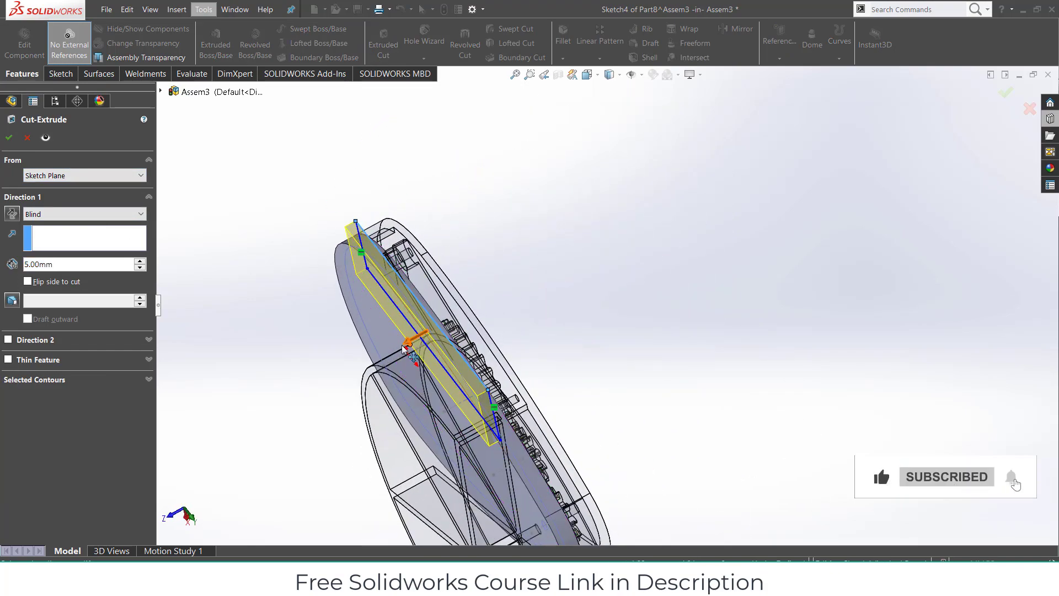
{"action": "left_click_drag", "start_coordinate": [405, 347], "coordinate": [549, 300]}
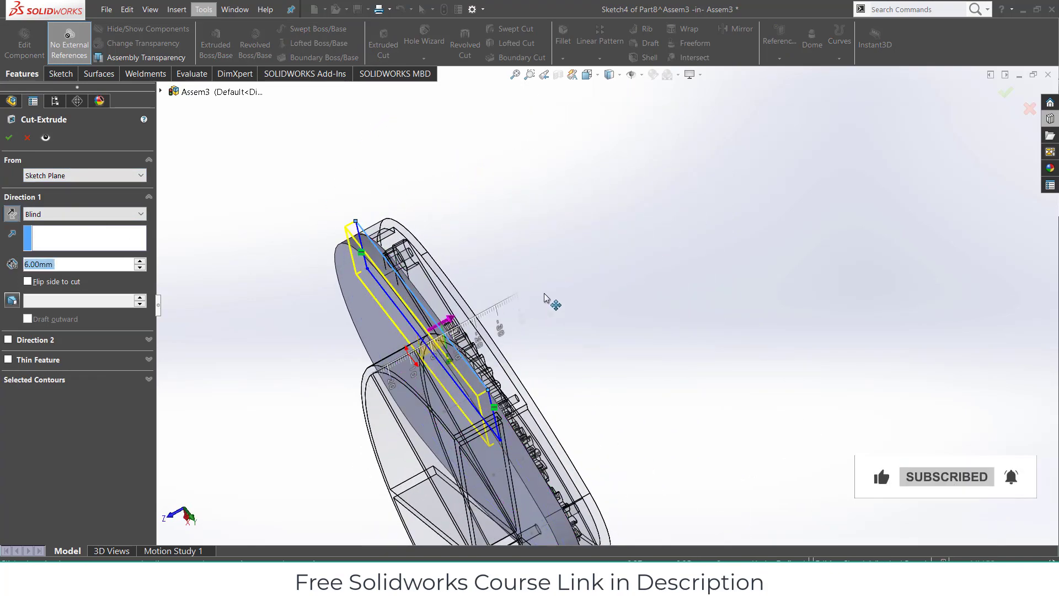
{"action": "left_click", "coordinate": [9, 136]}
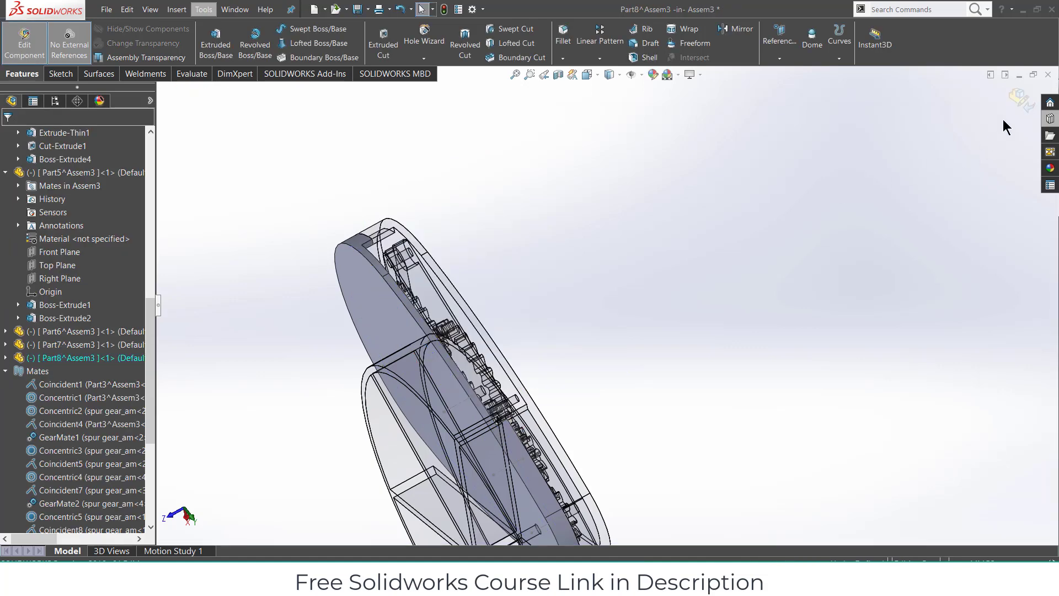
{"action": "left_click", "coordinate": [1028, 100]}
- Make the cover component transparent over the gear train
{"action": "middle_click_drag", "start_coordinate": [858, 87], "coordinate": [582, 478]}
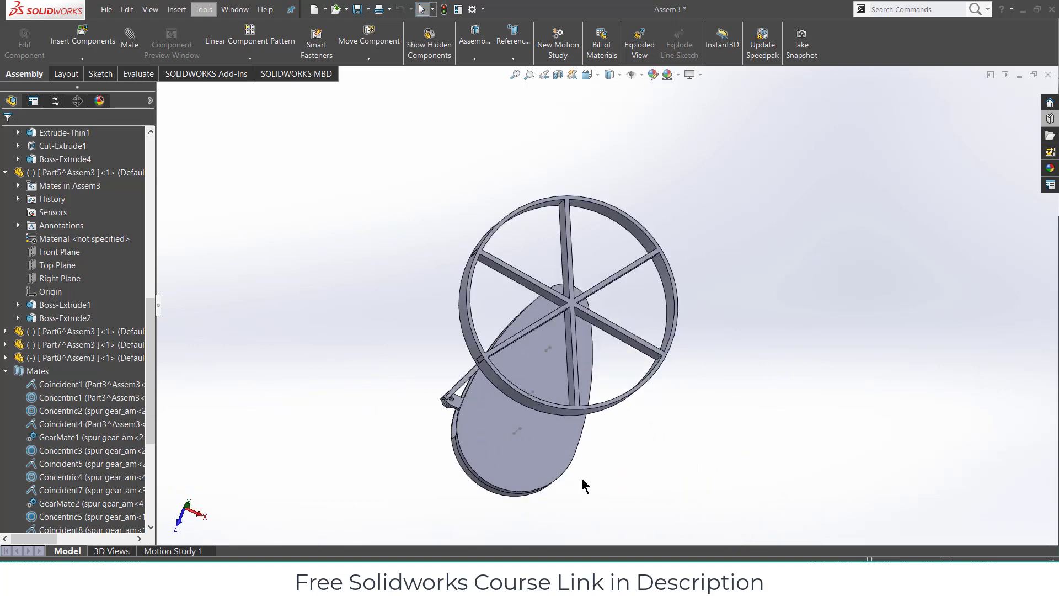
{"action": "left_click", "coordinate": [567, 429]}
{"action": "right_click", "coordinate": [567, 429]}
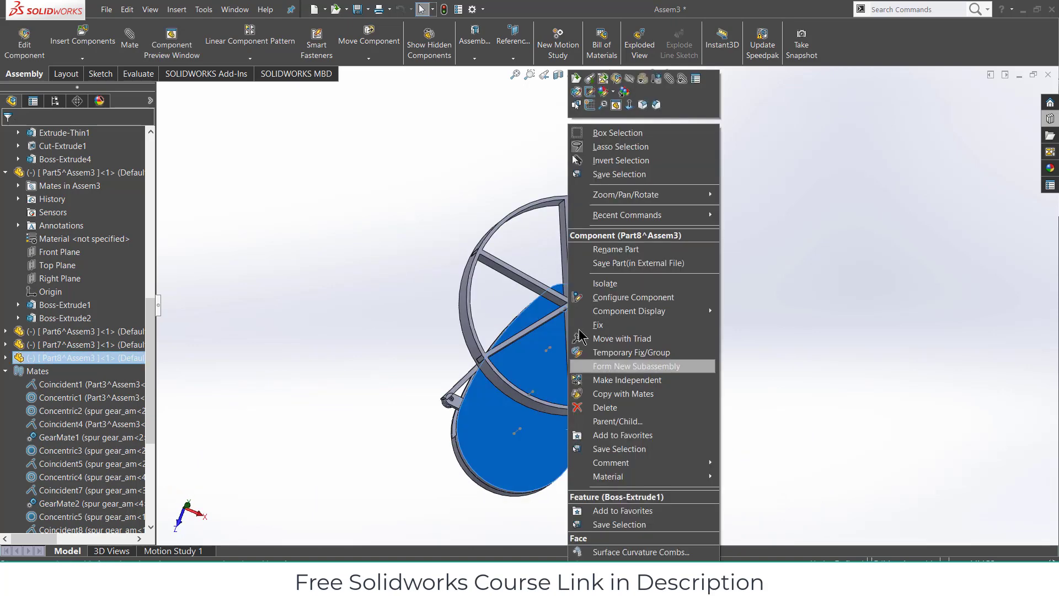
{"action": "left_click", "coordinate": [629, 78]}
{"action": "middle_click_drag", "start_coordinate": [636, 431], "coordinate": [586, 386]}
{"action": "scroll", "coordinate": [583, 497], "scroll_direction": "down", "scroll_amount": 5}
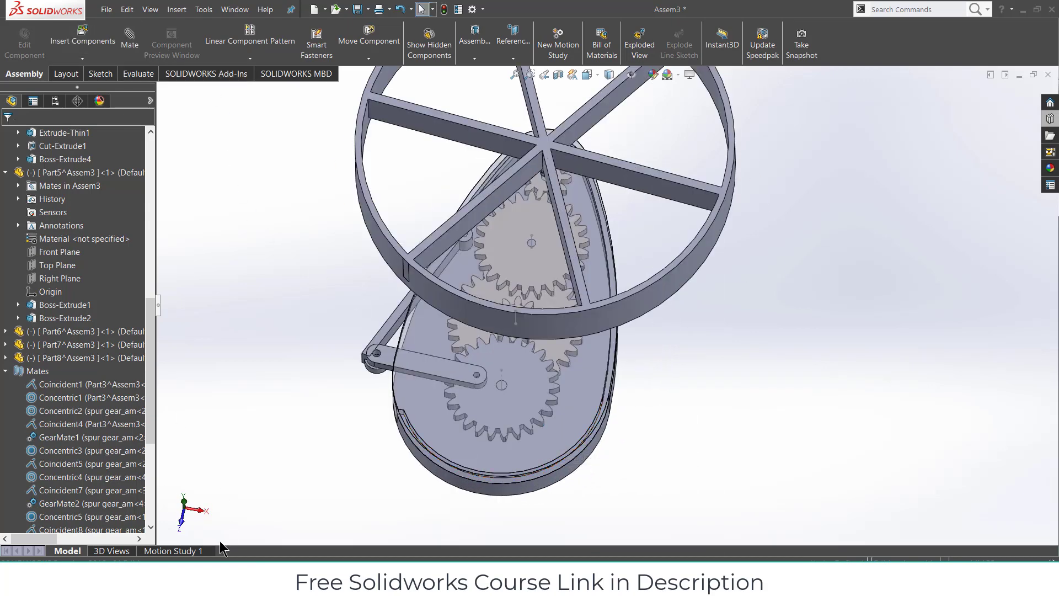
- Open Motion Study 1 and increase its animation frames per second in the study properties
{"action": "left_click", "coordinate": [175, 550]}
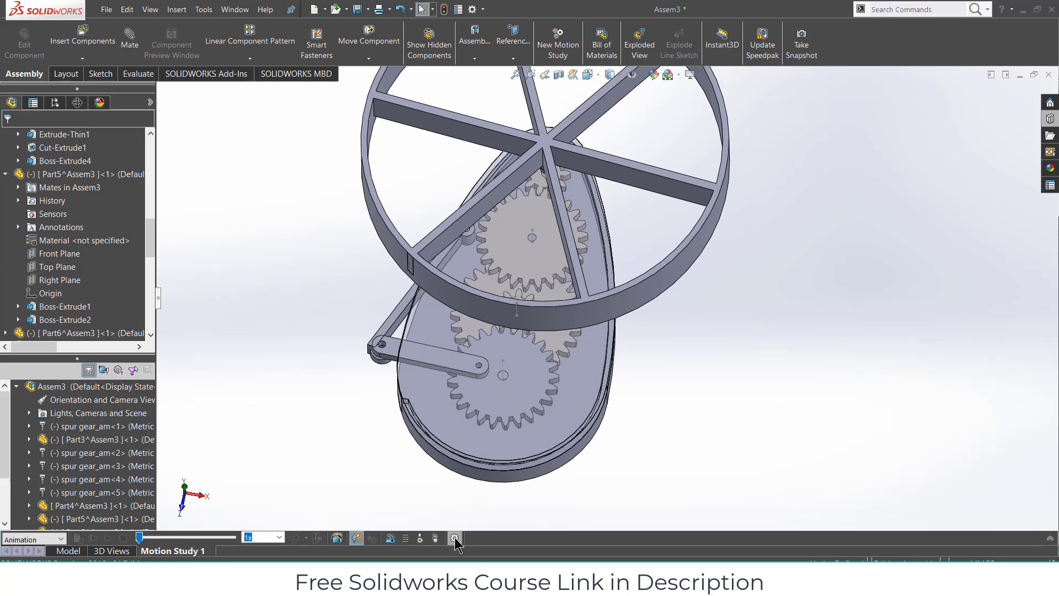
{"action": "left_click", "coordinate": [435, 539]}
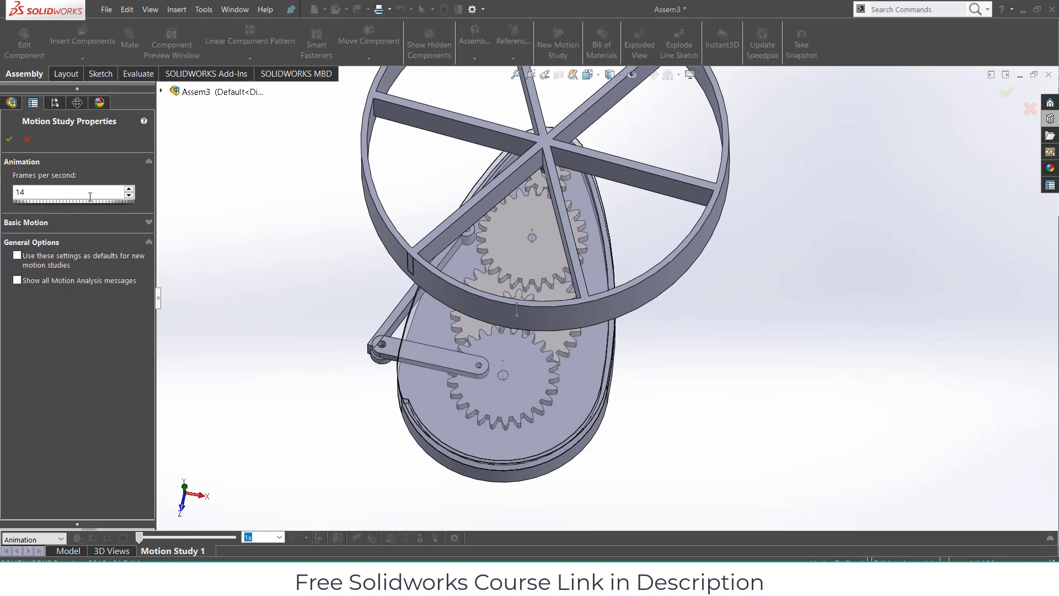
{"action": "left_click_drag", "start_coordinate": [46, 204], "coordinate": [83, 203]}
{"action": "left_click", "coordinate": [8, 138]}
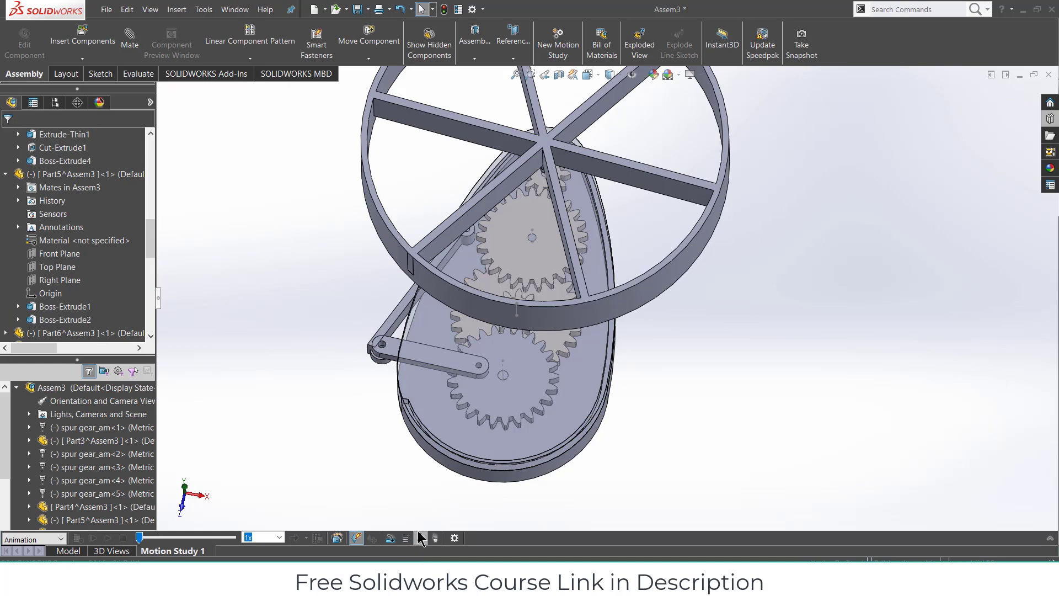
- Add a constant-speed rotary motor to the lower crank gear, using one of its tooth faces as the motor location and direction
{"action": "left_click", "coordinate": [390, 538]}
{"action": "scroll", "coordinate": [486, 408], "scroll_direction": "down", "scroll_amount": 4}
{"action": "scroll", "coordinate": [623, 369], "scroll_direction": "down", "scroll_amount": 2}
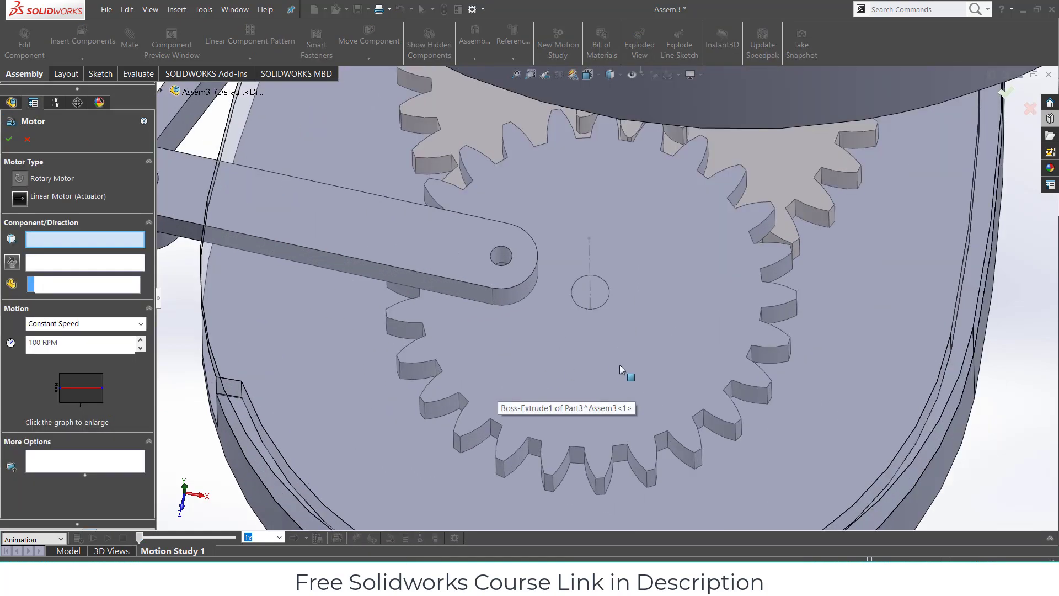
{"action": "scroll", "coordinate": [598, 292], "scroll_direction": "down", "scroll_amount": 5}
{"action": "middle_click_drag", "start_coordinate": [645, 288], "coordinate": [664, 300]}
{"action": "left_click", "coordinate": [958, 428]}
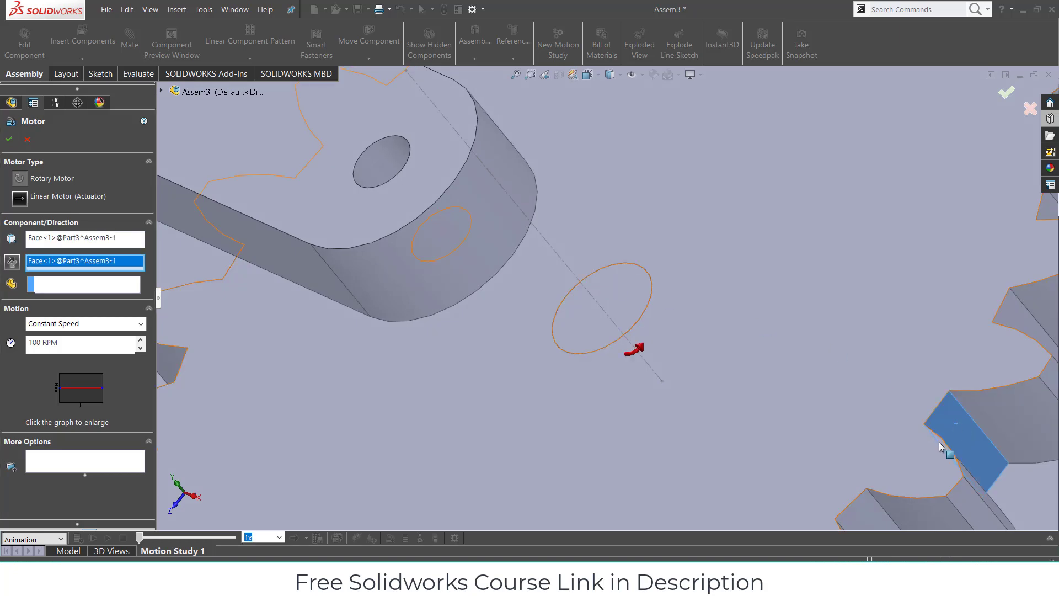
{"action": "scroll", "coordinate": [642, 286], "scroll_direction": "up", "scroll_amount": 6}
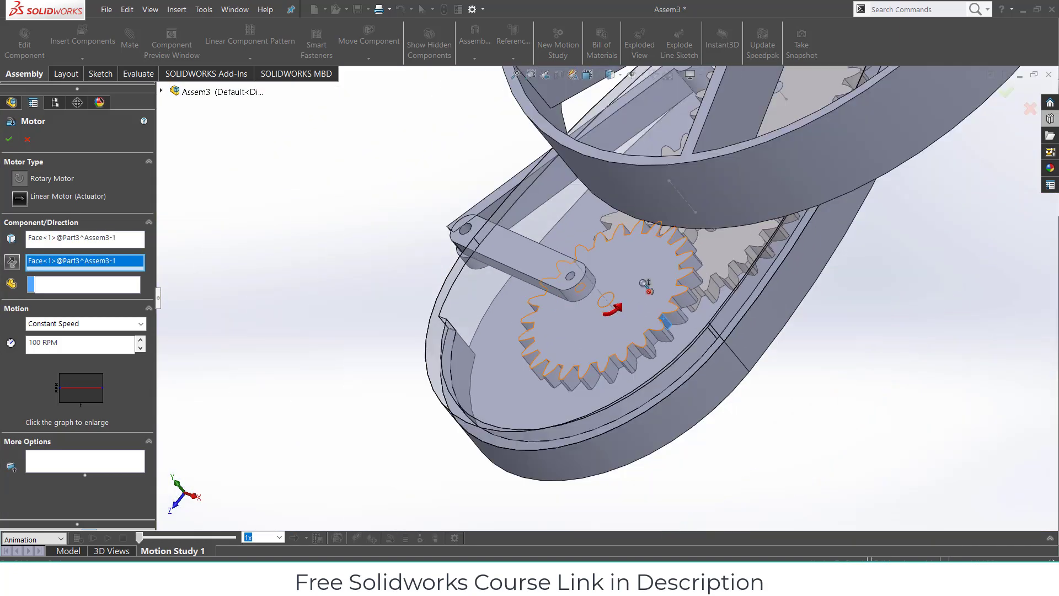
{"action": "middle_click_drag", "start_coordinate": [645, 284], "coordinate": [301, 341]}
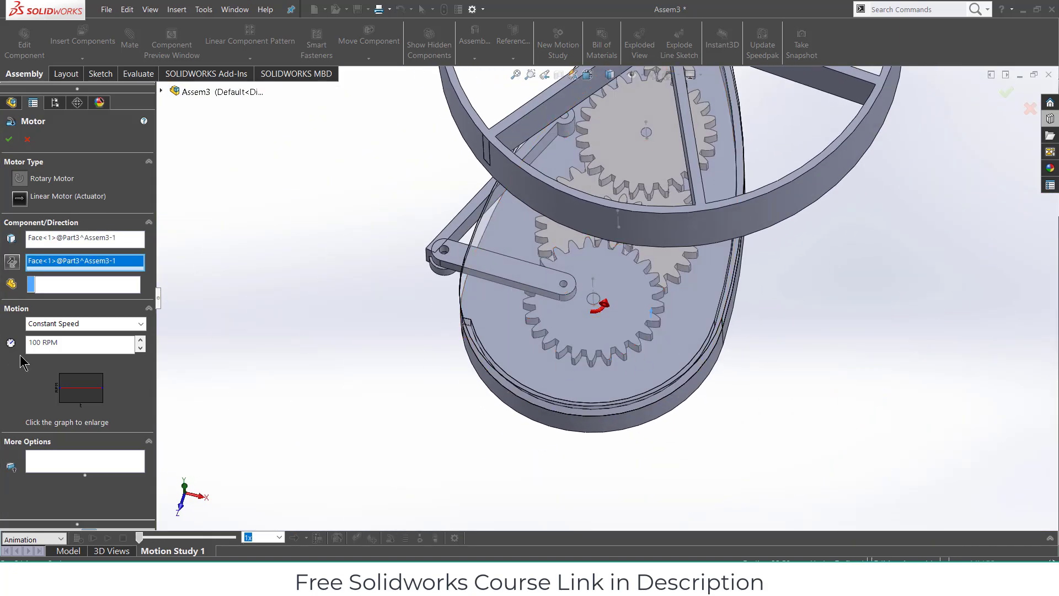
{"action": "left_click_drag", "start_coordinate": [64, 343], "coordinate": [2, 320]}
{"action": "left_click", "coordinate": [9, 139]}
- Orient the assembly to the Top view, calculate the motion study and play it back
{"action": "middle_click_drag", "start_coordinate": [248, 408], "coordinate": [584, 166]}
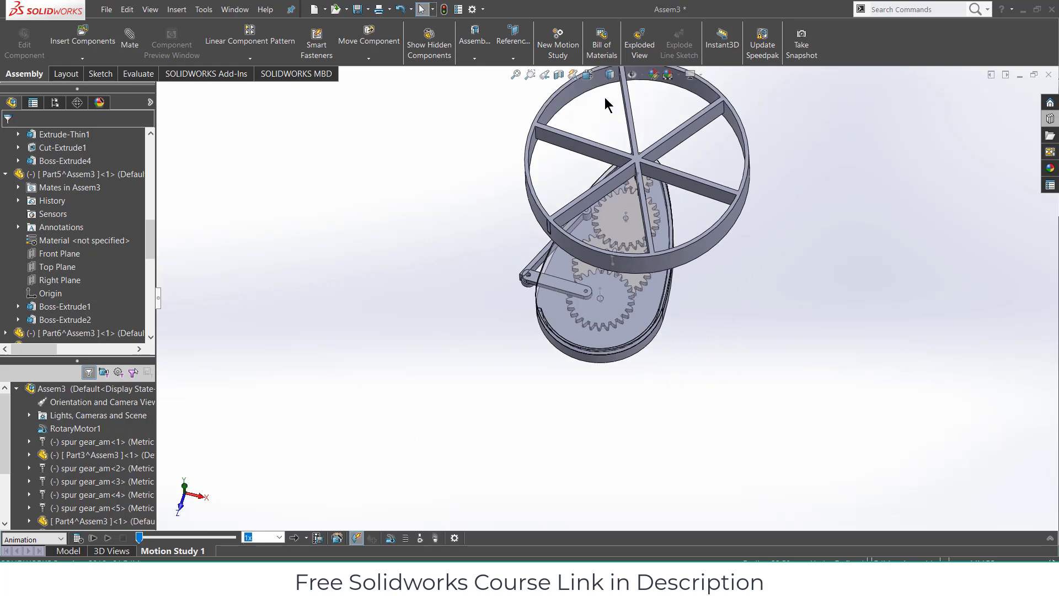
{"action": "mouse_move", "coordinate": [610, 83]}
{"action": "scroll", "coordinate": [609, 83], "scroll_direction": "up", "scroll_amount": 5}
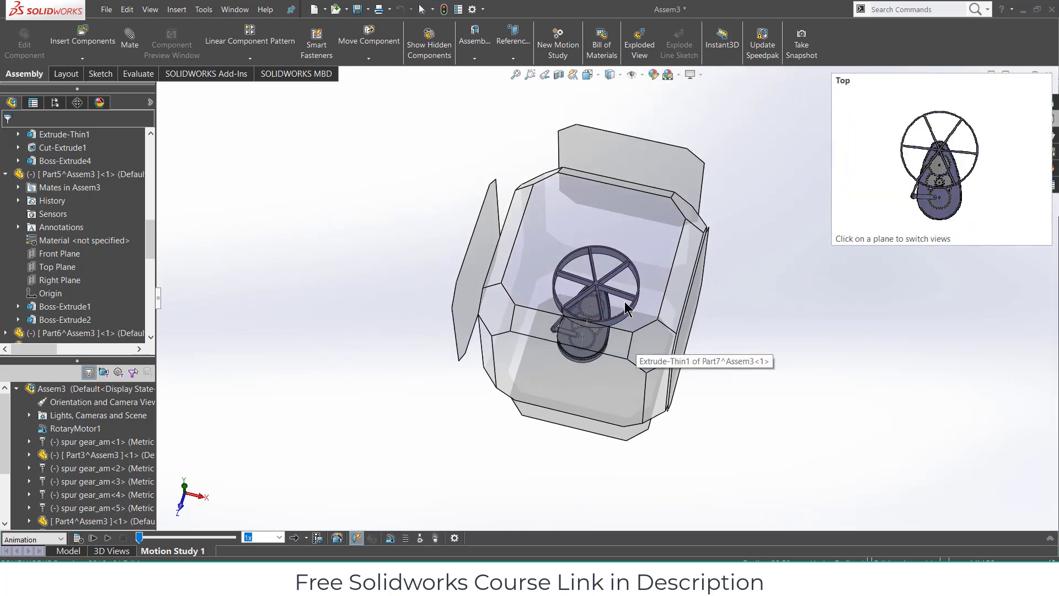
{"action": "left_click", "coordinate": [627, 309]}
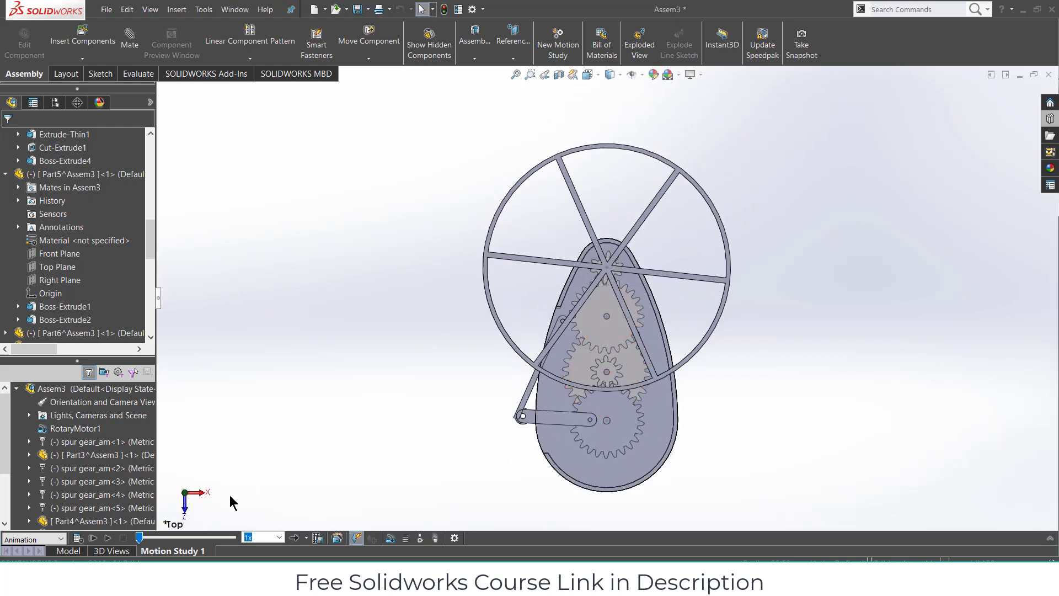
{"action": "left_click", "coordinate": [78, 538]}
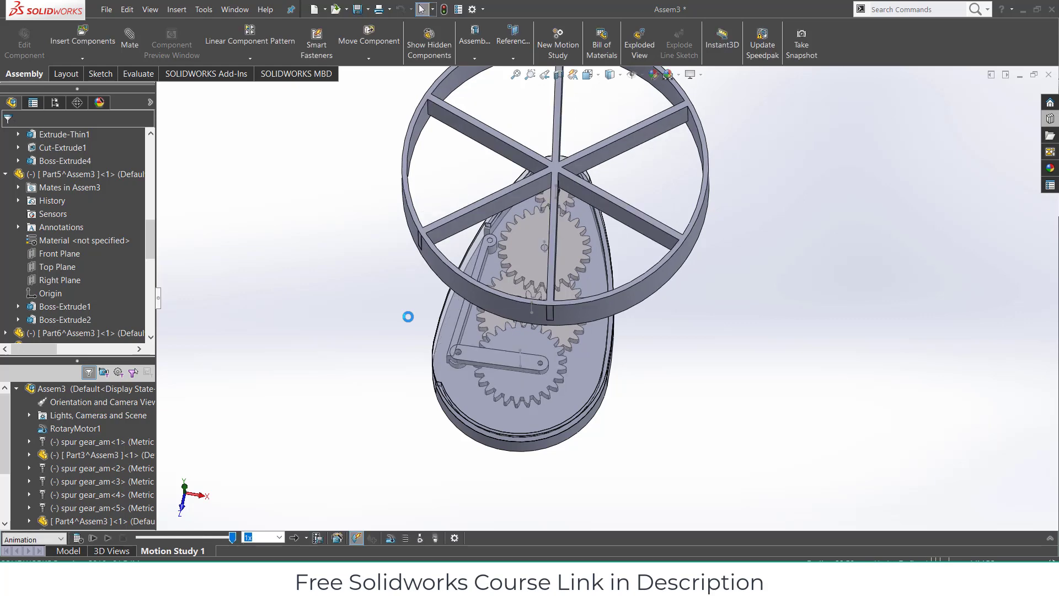
{"action": "left_click", "coordinate": [108, 537]}
{"action": "key", "text": "z"}
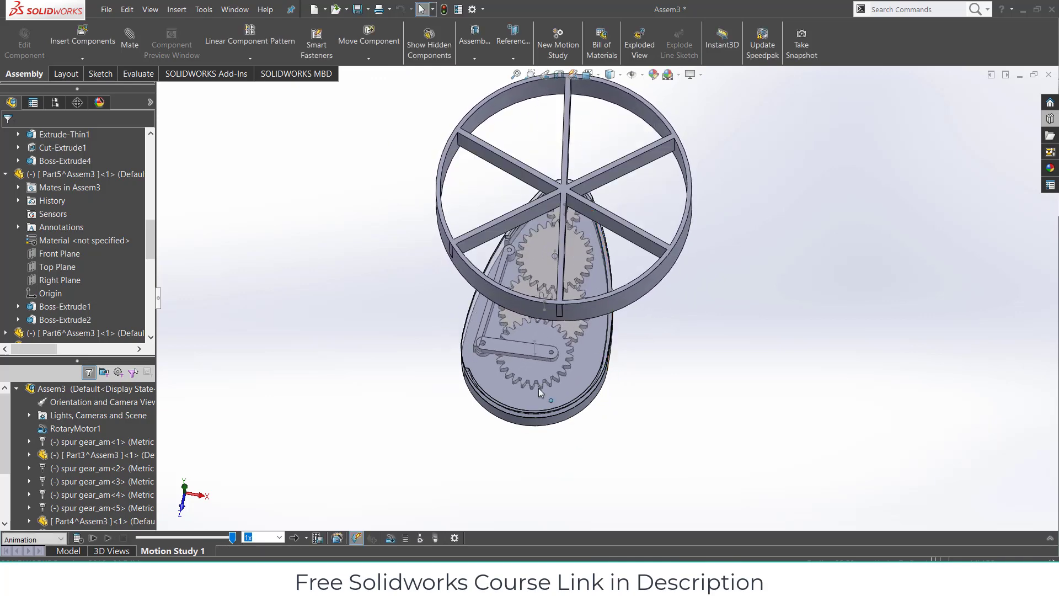
- Disable playback of view keys for Orientation and Camera Views in the motion study timeline
{"action": "left_click", "coordinate": [1048, 538]}
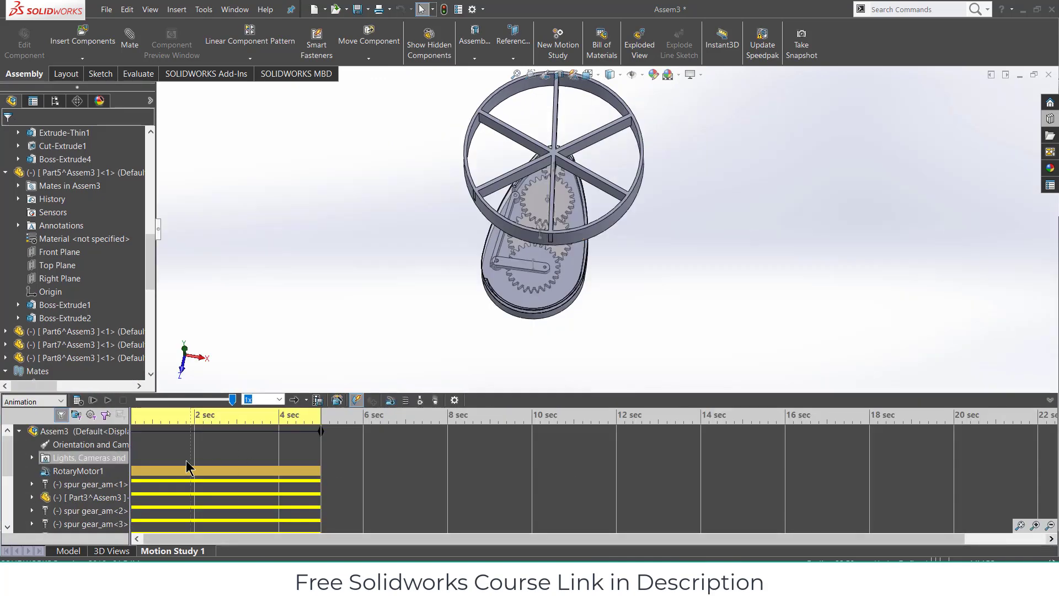
{"action": "right_click", "coordinate": [56, 445]}
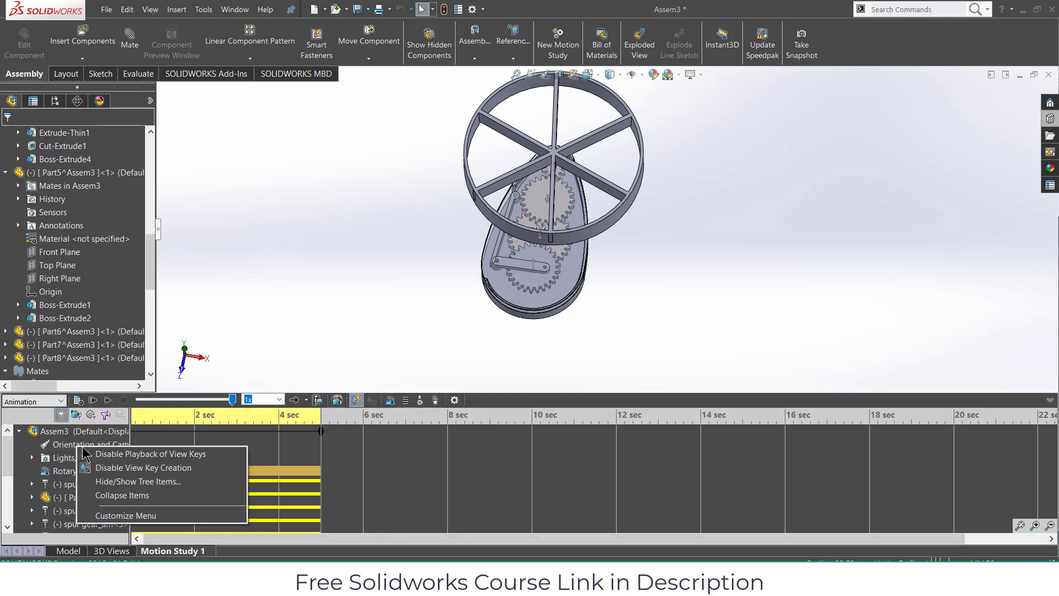
{"action": "left_click", "coordinate": [616, 444]}
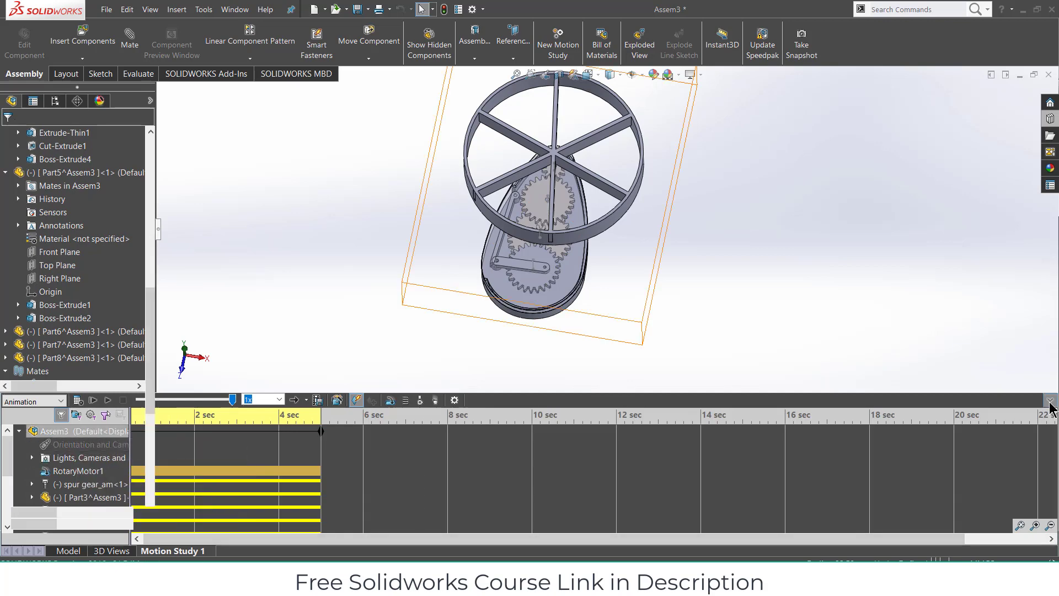
{"action": "left_click", "coordinate": [1049, 400]}
- Replay the animation to check the linkage and wheel motion with view key playback disabled
{"action": "scroll", "coordinate": [616, 217], "scroll_direction": "down", "scroll_amount": 2}
{"action": "mouse_move", "coordinate": [618, 253]}
{"action": "middle_mouse_down"}
{"action": "mouse_move", "coordinate": [612, 309]}
{"action": "mouse_move", "coordinate": [610, 246]}
{"action": "middle_mouse_up"}
{"action": "scroll", "coordinate": [613, 302], "scroll_direction": "up", "scroll_amount": 1}
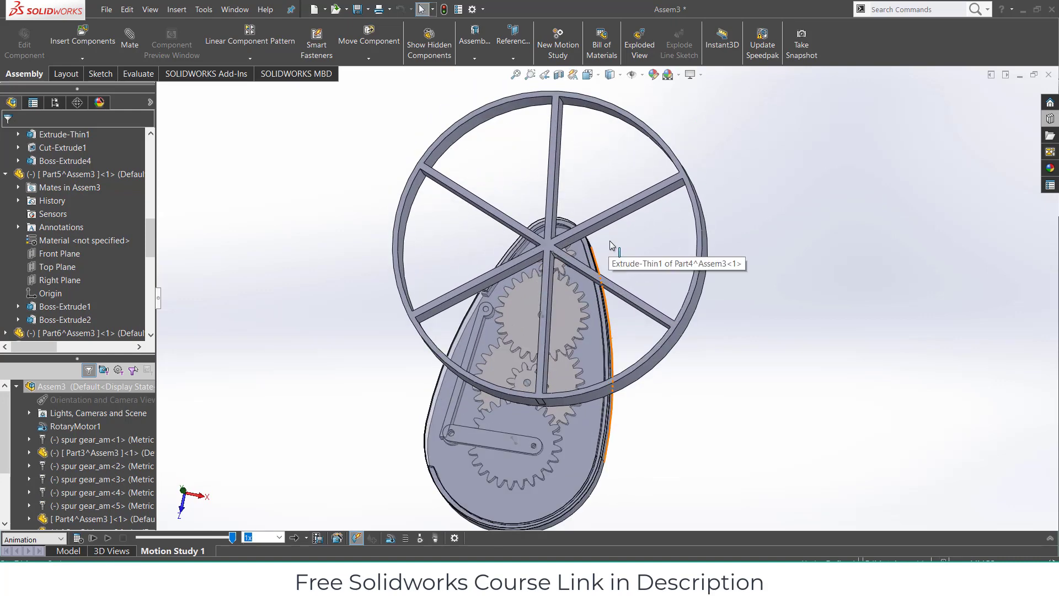
{"action": "left_click", "coordinate": [108, 536]}
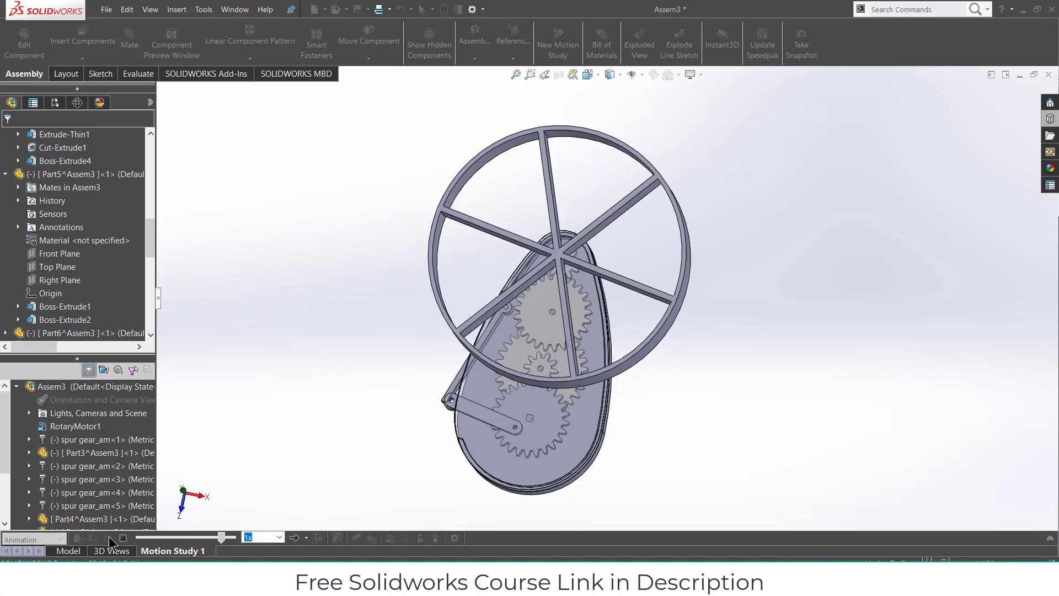
- Review the Basic Motion frame rate and accuracy settings in the motion study properties
{"action": "left_click", "coordinate": [456, 536]}
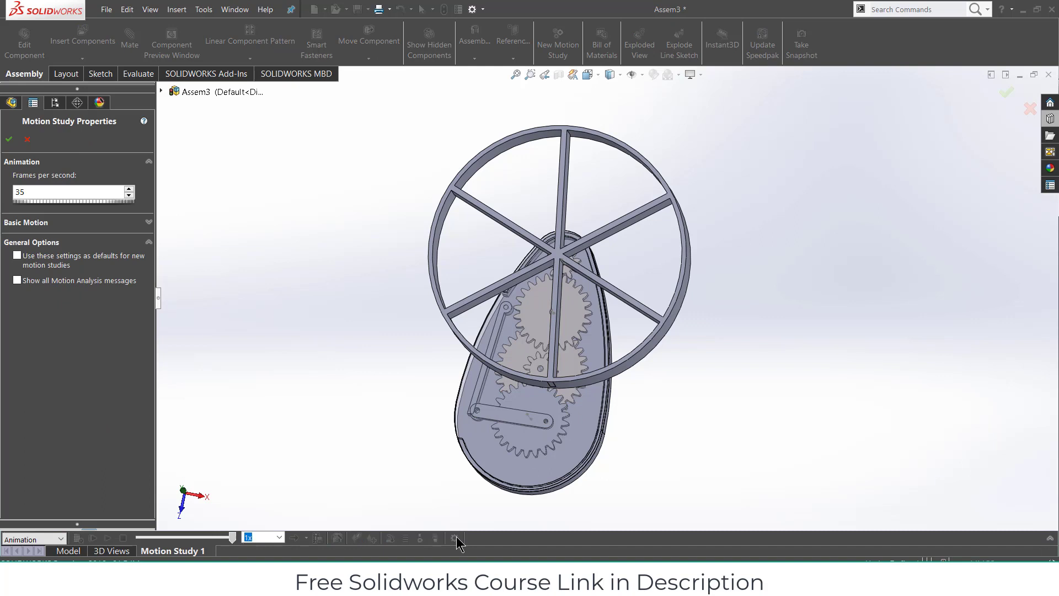
{"action": "left_click", "coordinate": [149, 222]}
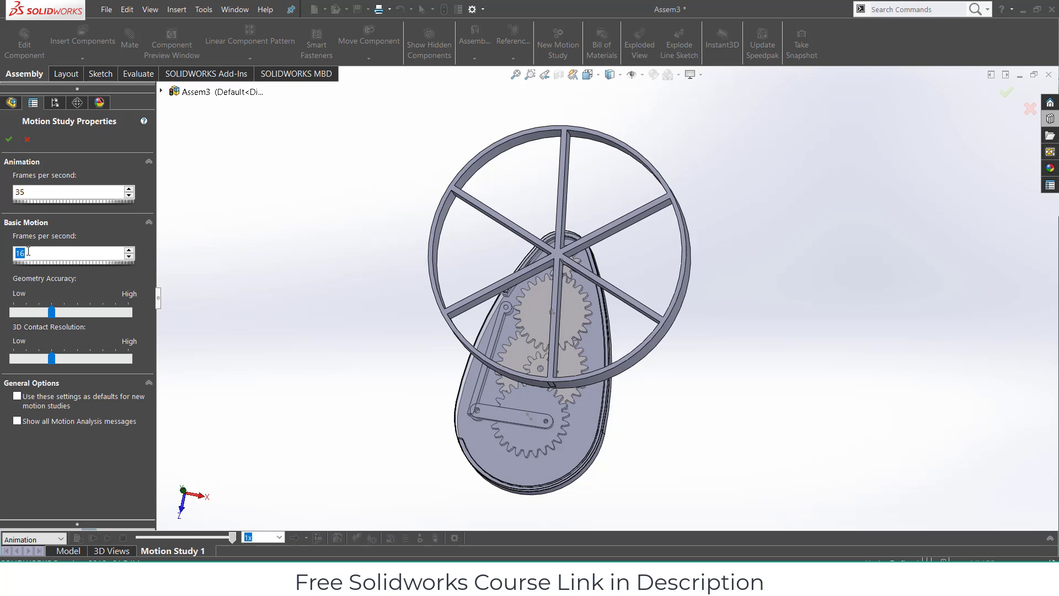
{"action": "left_click", "coordinate": [14, 140]}
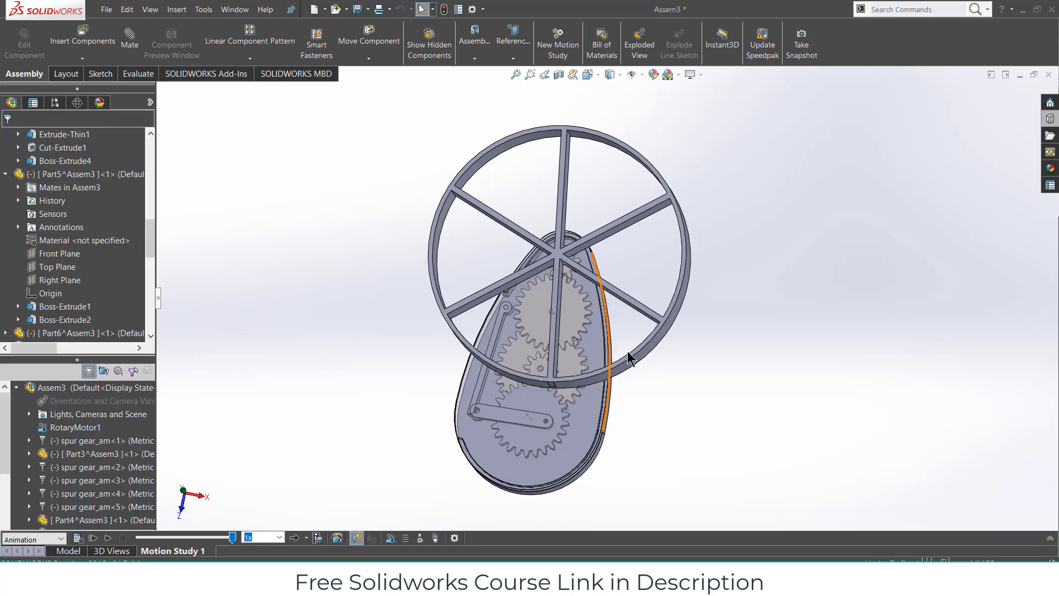
- Expand the motion timeline and play the study from the start to inspect the meshing gears and linkage up close
{"action": "left_click", "coordinate": [1051, 538]}
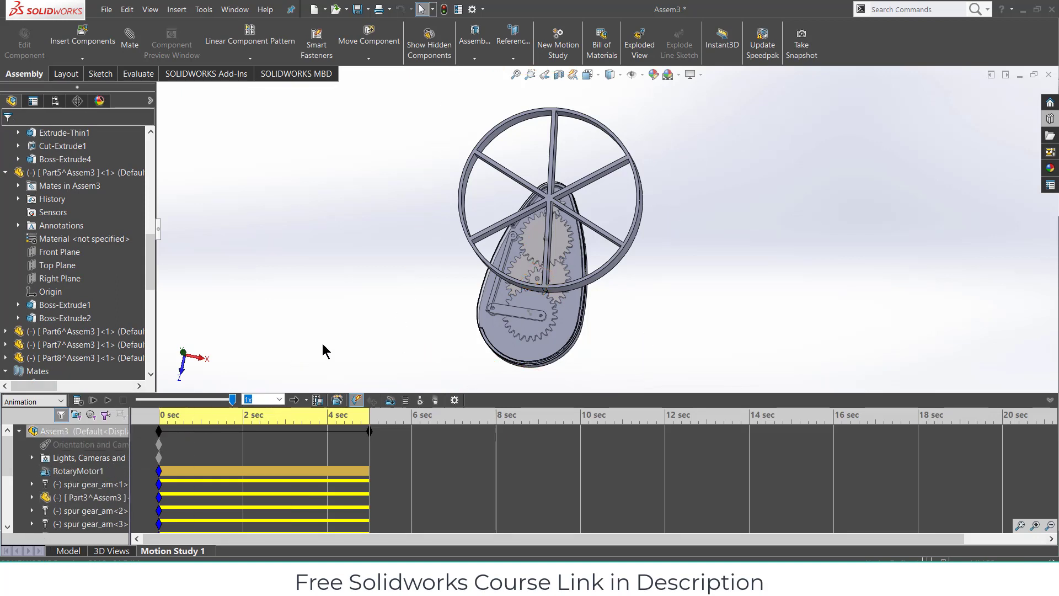
{"action": "scroll", "coordinate": [61, 471], "scroll_direction": "down", "scroll_amount": 3}
{"action": "scroll", "coordinate": [61, 471], "scroll_direction": "up", "scroll_amount": 3}
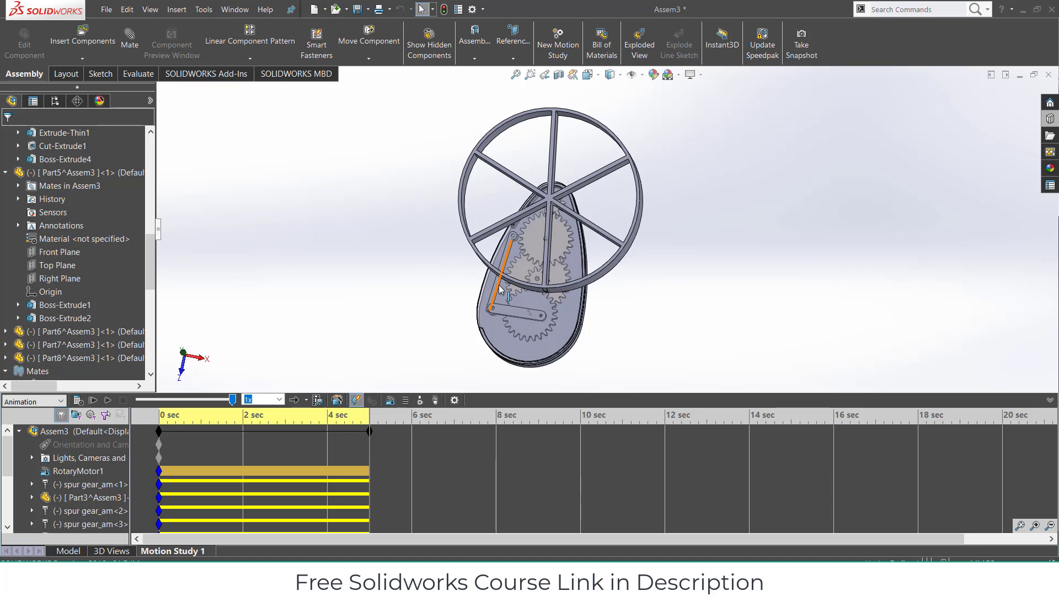
{"action": "left_click", "coordinate": [94, 401]}
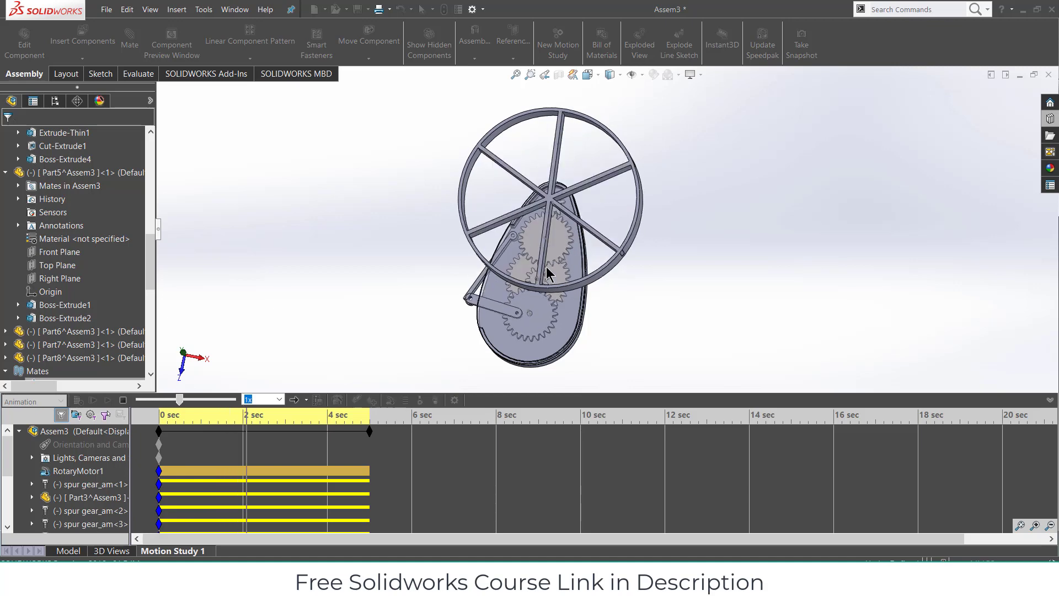
{"action": "scroll", "coordinate": [549, 274], "scroll_direction": "down", "scroll_amount": 3}
{"action": "scroll", "coordinate": [557, 265], "scroll_direction": "down", "scroll_amount": 4}
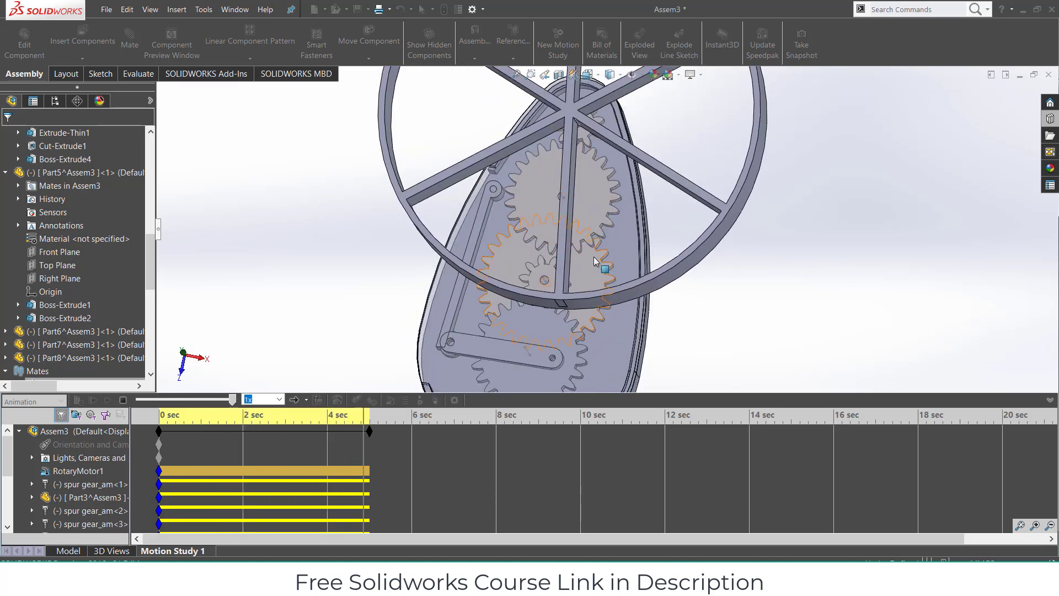
{"action": "left_click", "coordinate": [110, 400]}
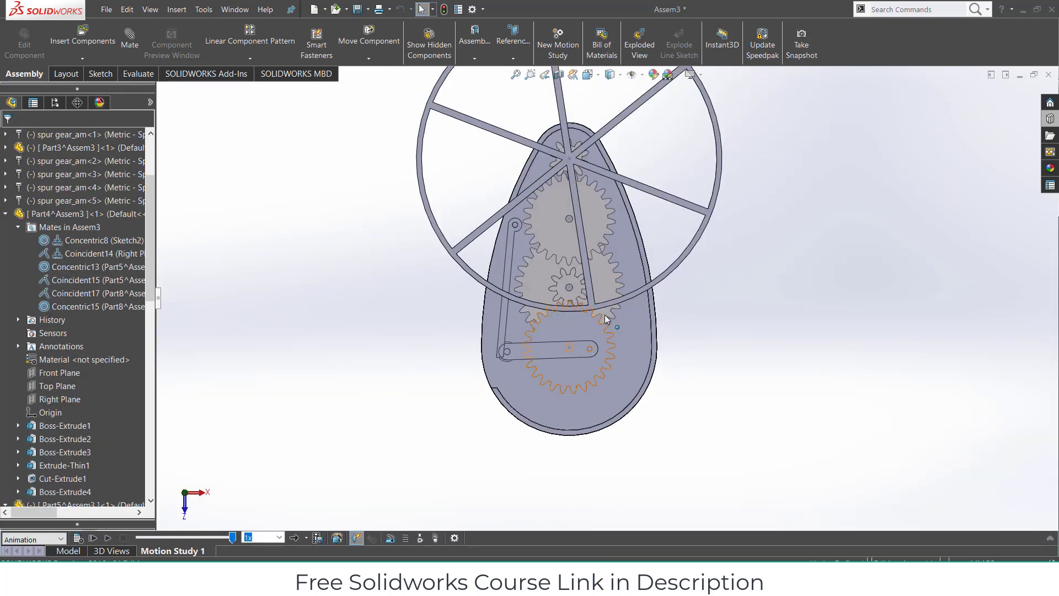
- Rotate the lower crank gear with Rotate Component in Free Drag mode to reposition the linkage and spoked wheel
{"action": "scroll", "coordinate": [605, 314], "scroll_direction": "up", "scroll_amount": 3}
{"action": "scroll", "coordinate": [688, 187], "scroll_direction": "down", "scroll_amount": 2}
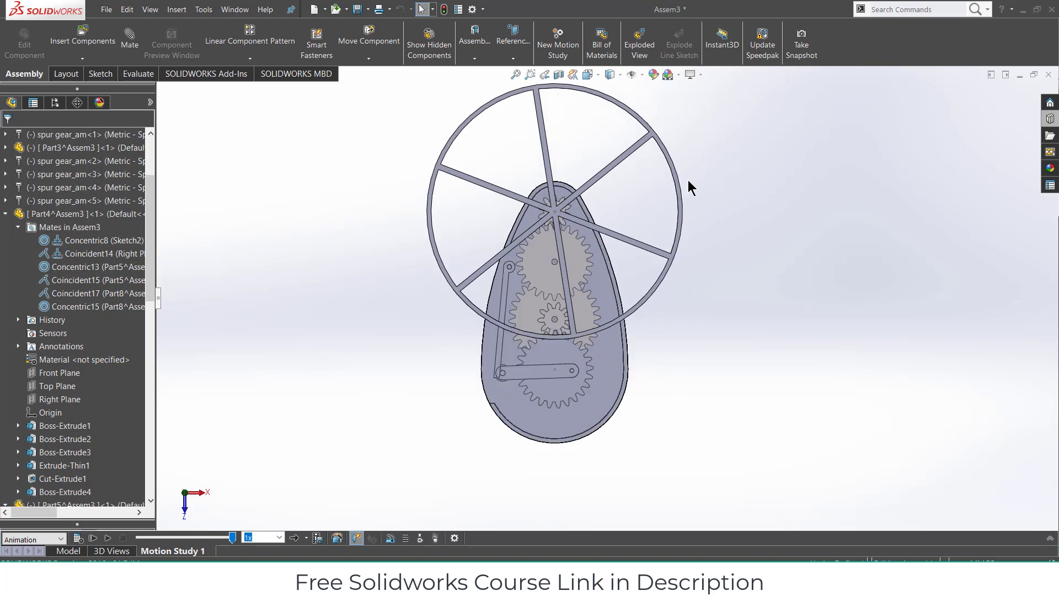
{"action": "left_click", "coordinate": [369, 58]}
{"action": "left_click", "coordinate": [379, 86]}
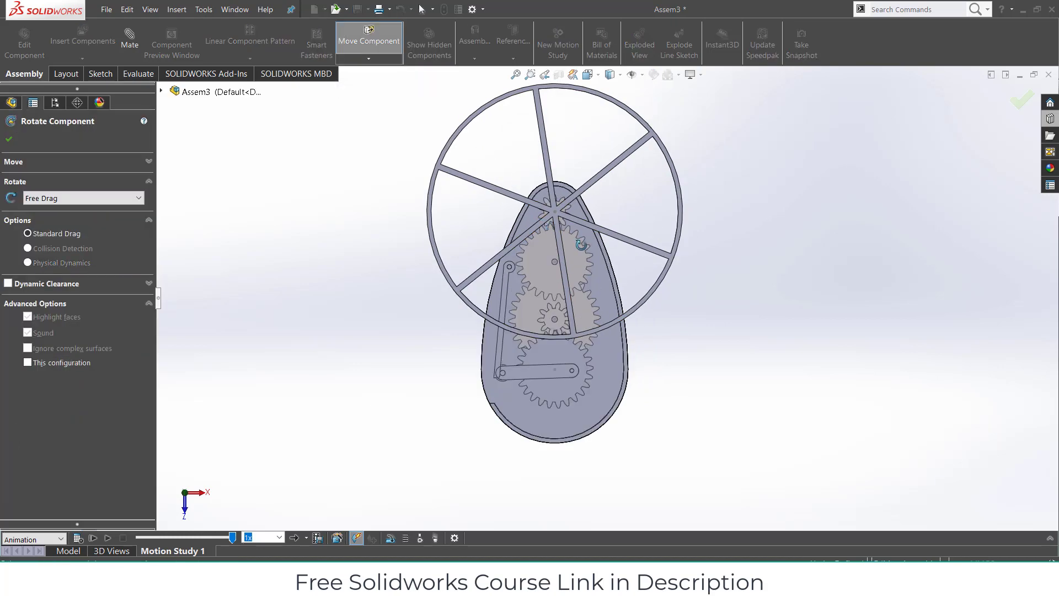
{"action": "left_click_drag", "start_coordinate": [579, 246], "coordinate": [282, 326]}
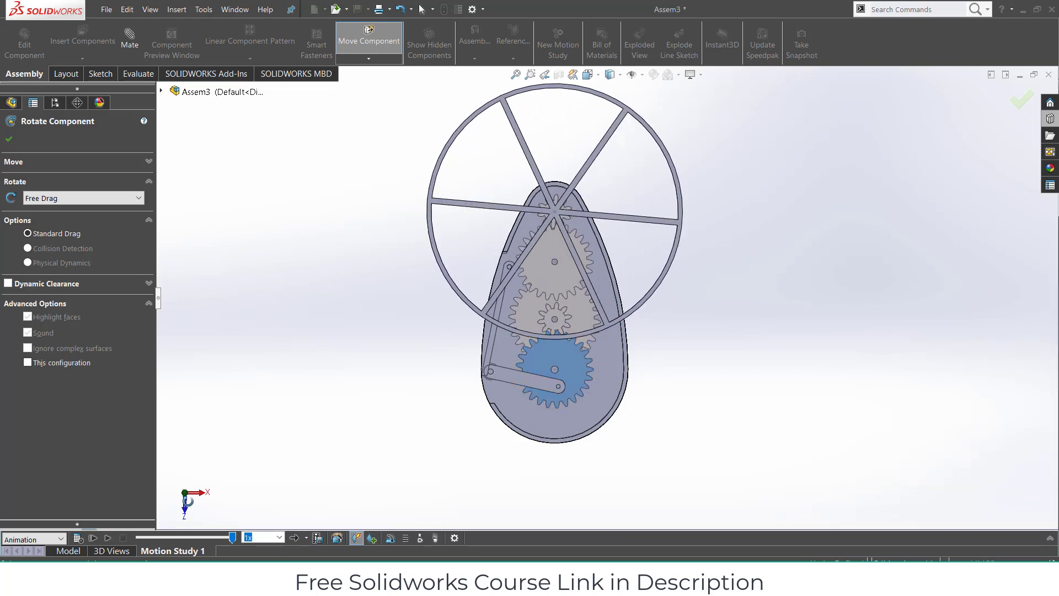
- Play the animation once, set the playback mode to Loop and play it continuously
{"action": "left_click", "coordinate": [111, 537]}
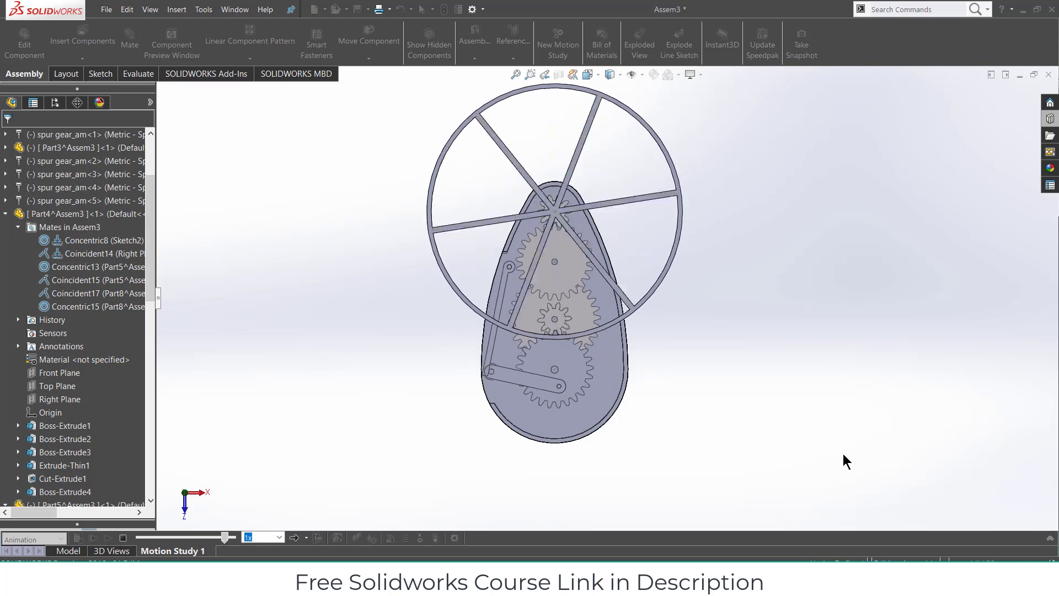
{"action": "left_click", "coordinate": [296, 538]}
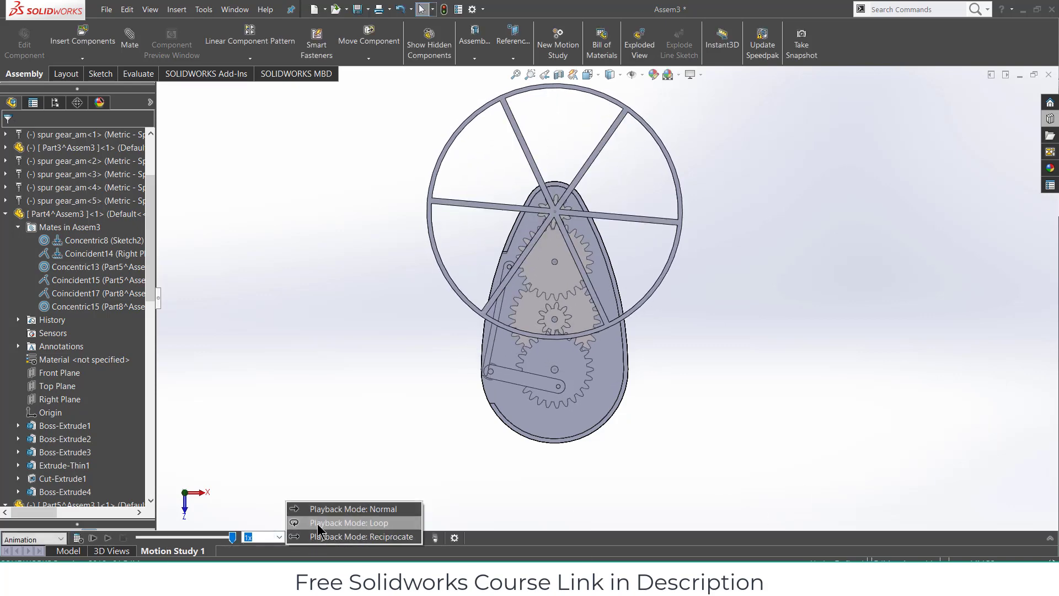
{"action": "left_click", "coordinate": [318, 523]}
{"action": "left_click", "coordinate": [109, 538]}
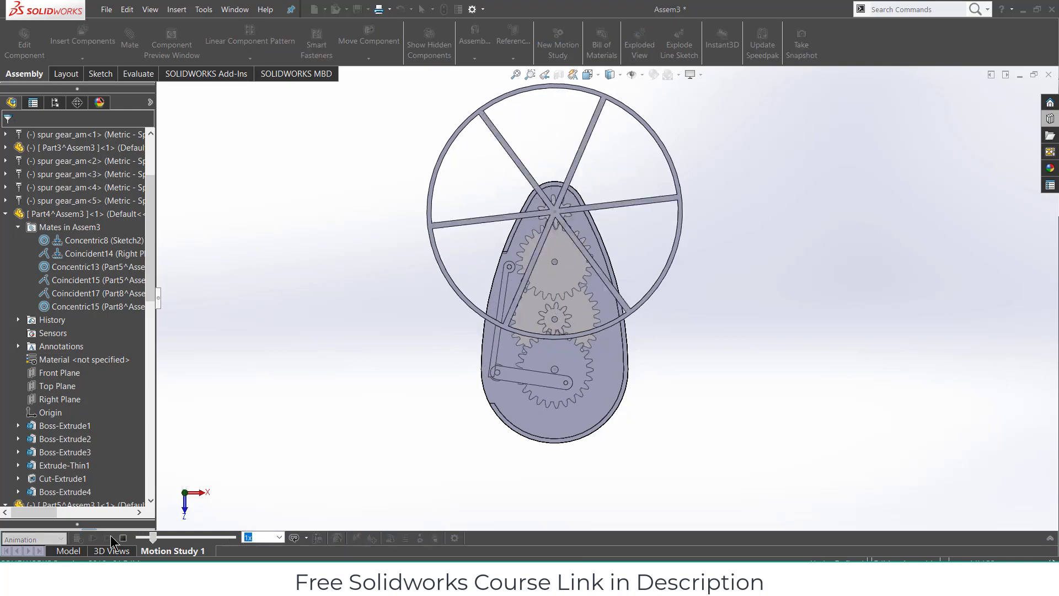